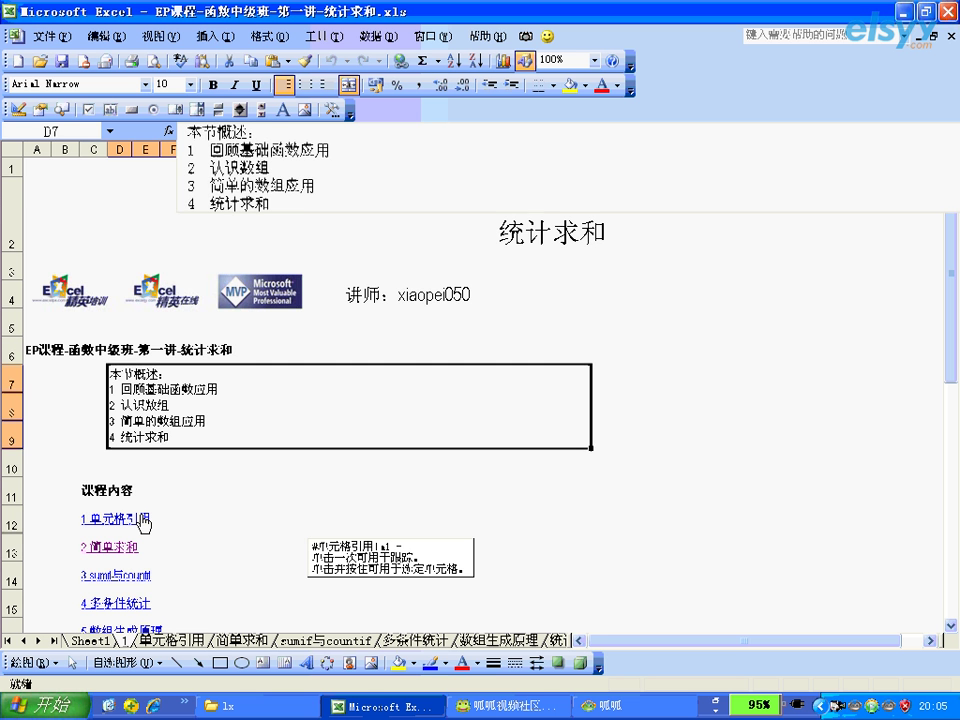
Step: Open the 单元格引用 sheet from the course contents and enter the formula =D3+20 in cell E3
left_click(145, 521)
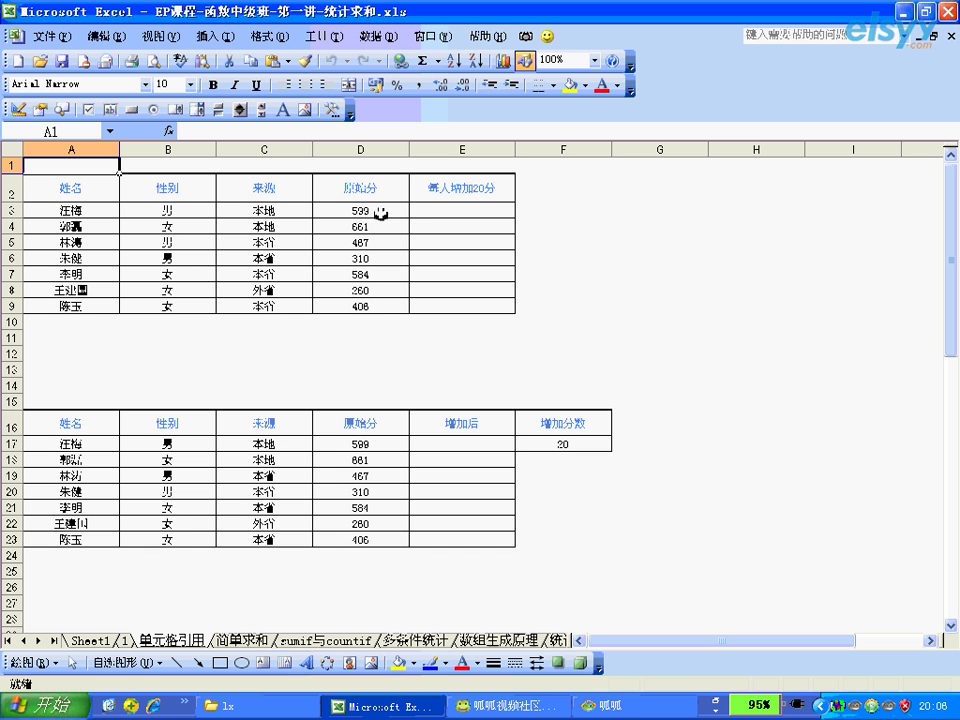
left_click_drag(362, 210, 362, 298)
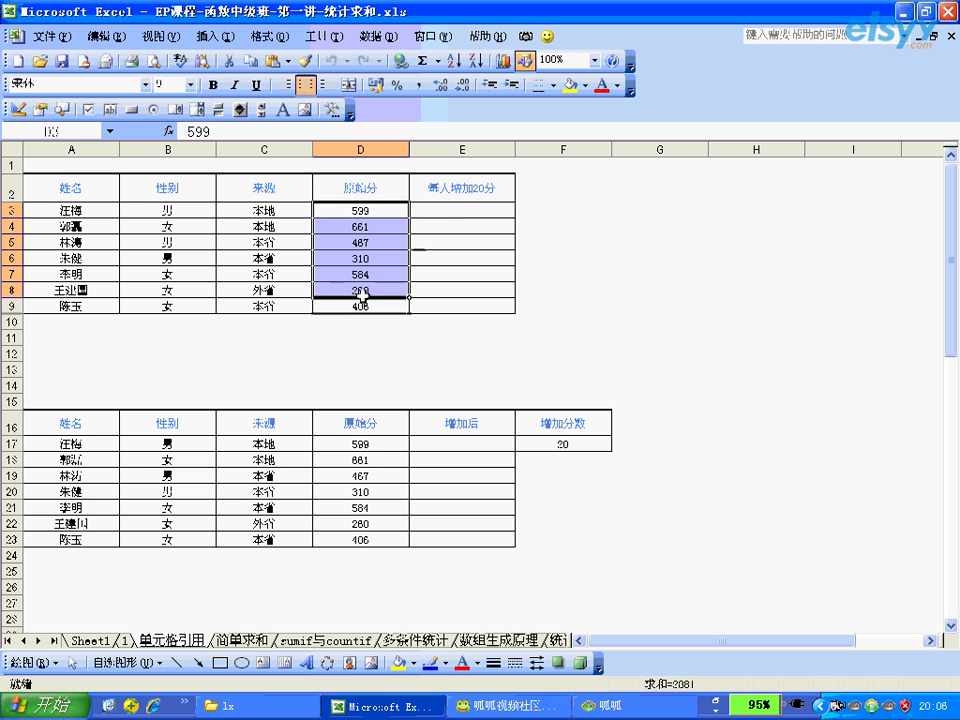
left_click(441, 210)
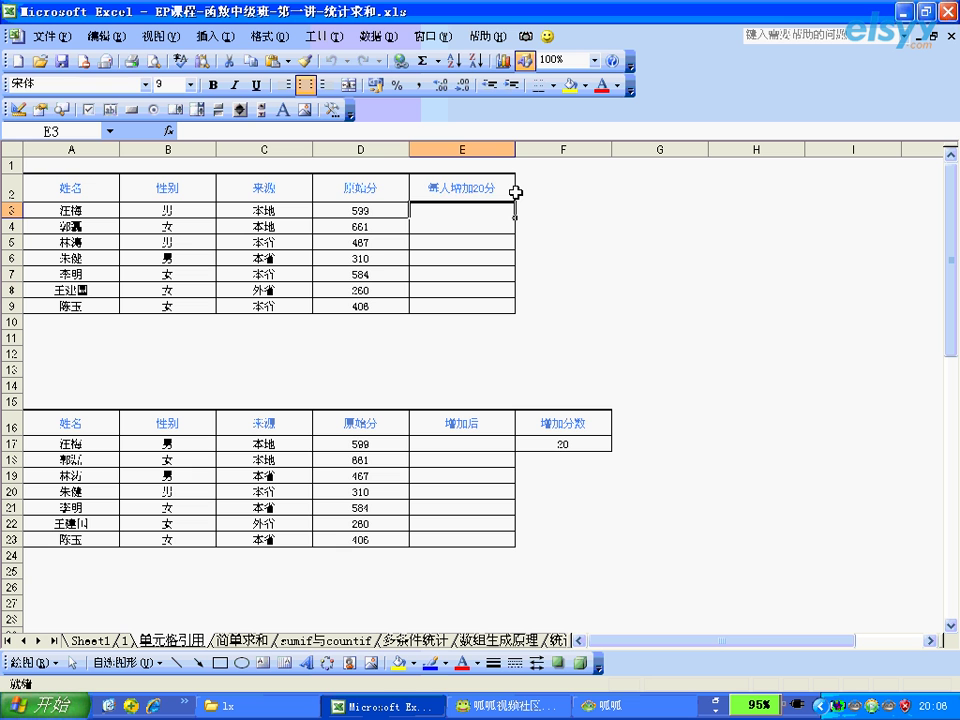
type("=")
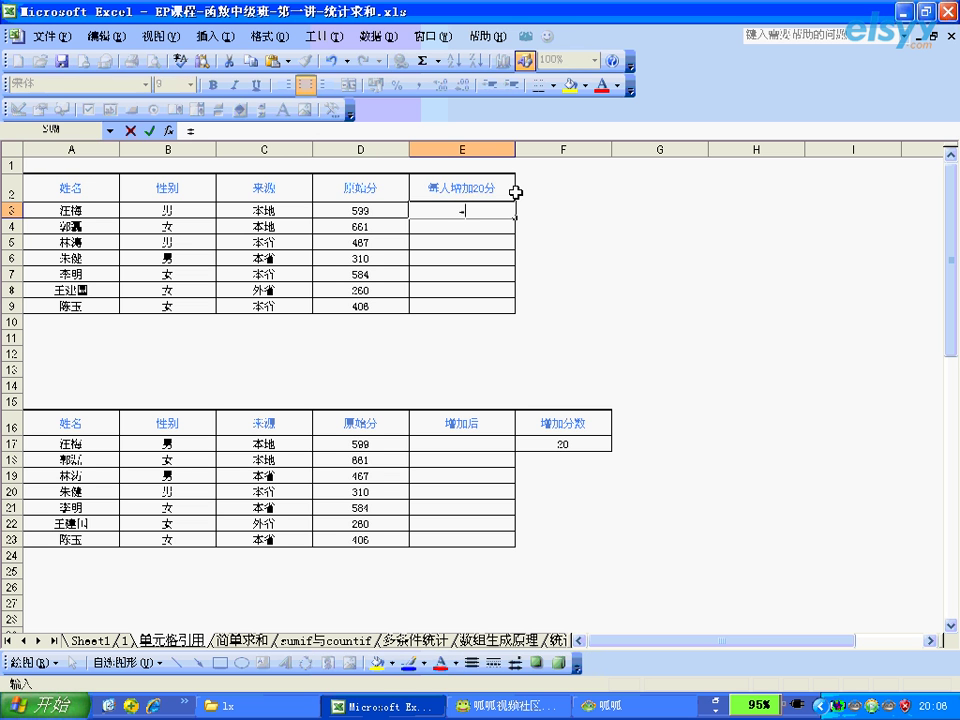
left_click(388, 210)
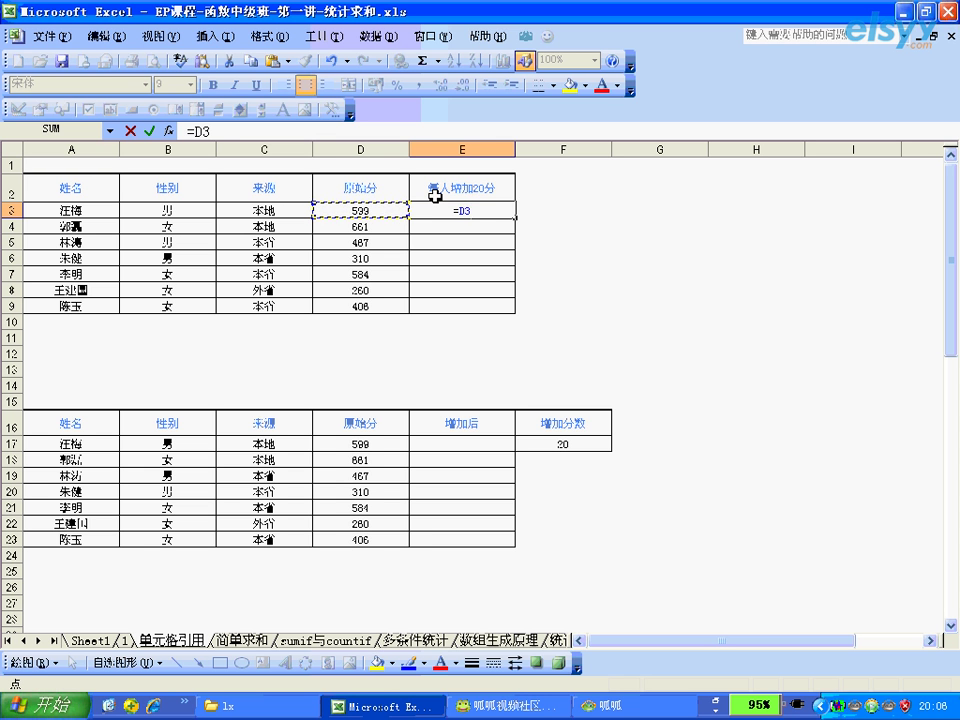
type("+$")
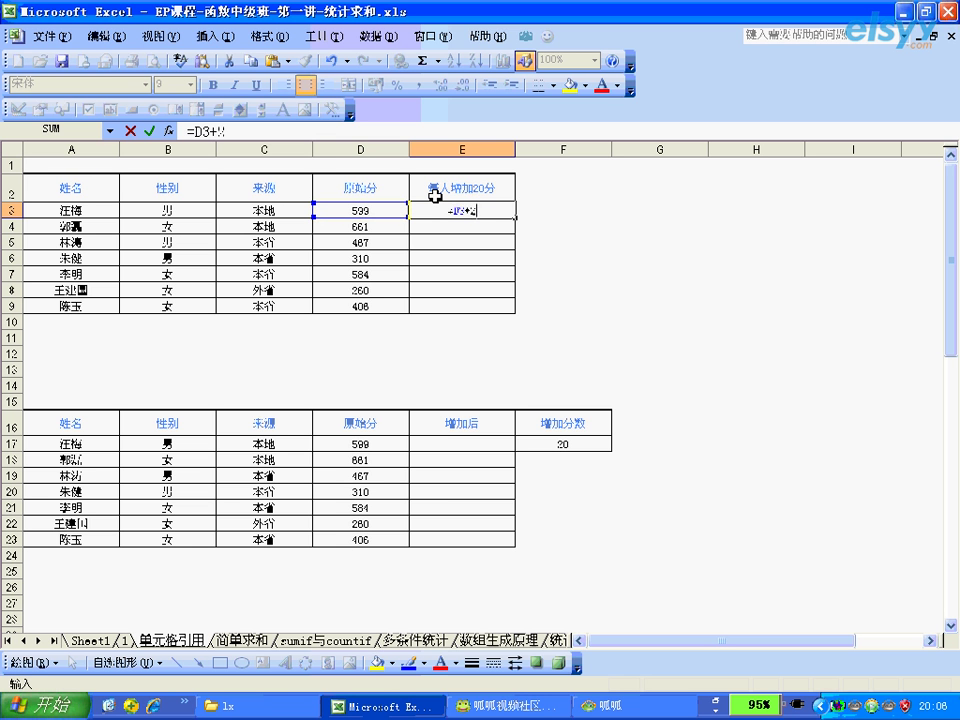
type("0")
key("Return")
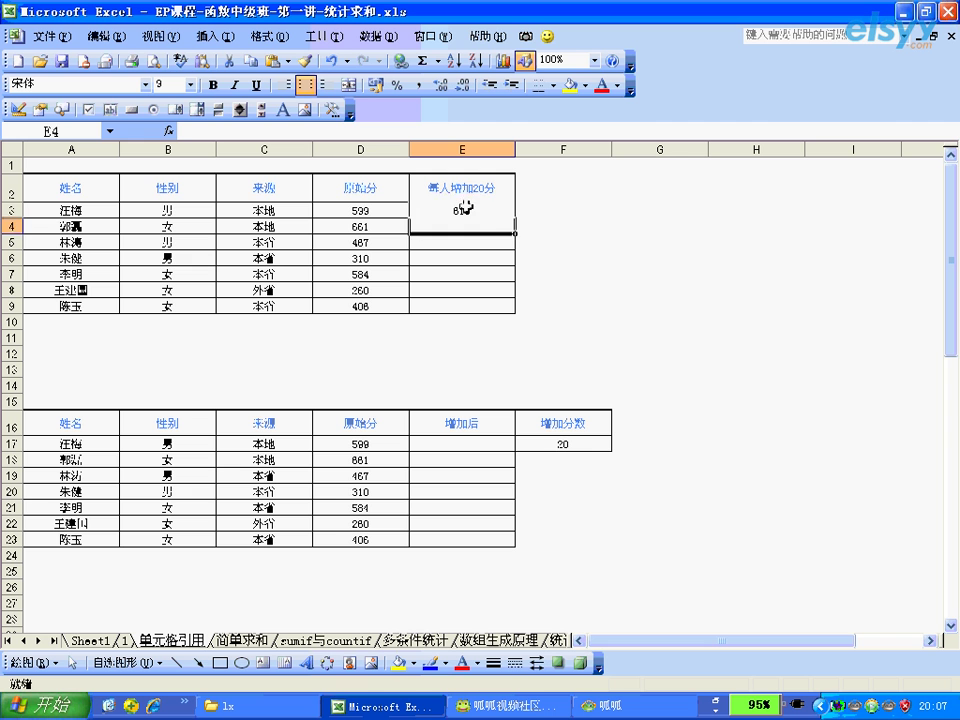
Step: Fill the formula in E3 down through E9
left_click(465, 208)
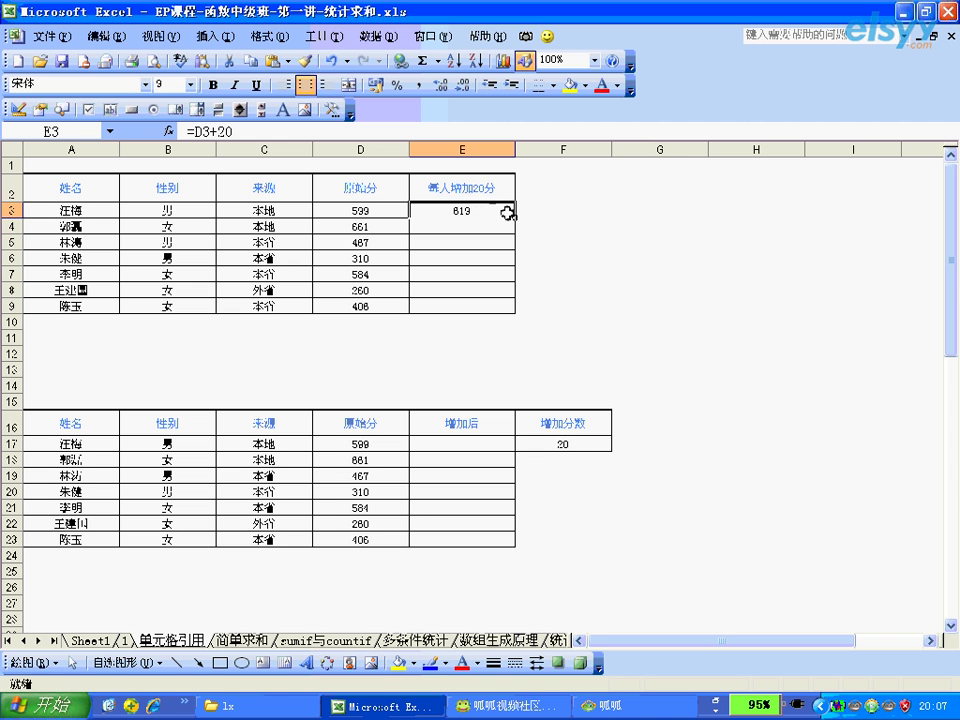
left_click_drag(515, 217, 515, 300)
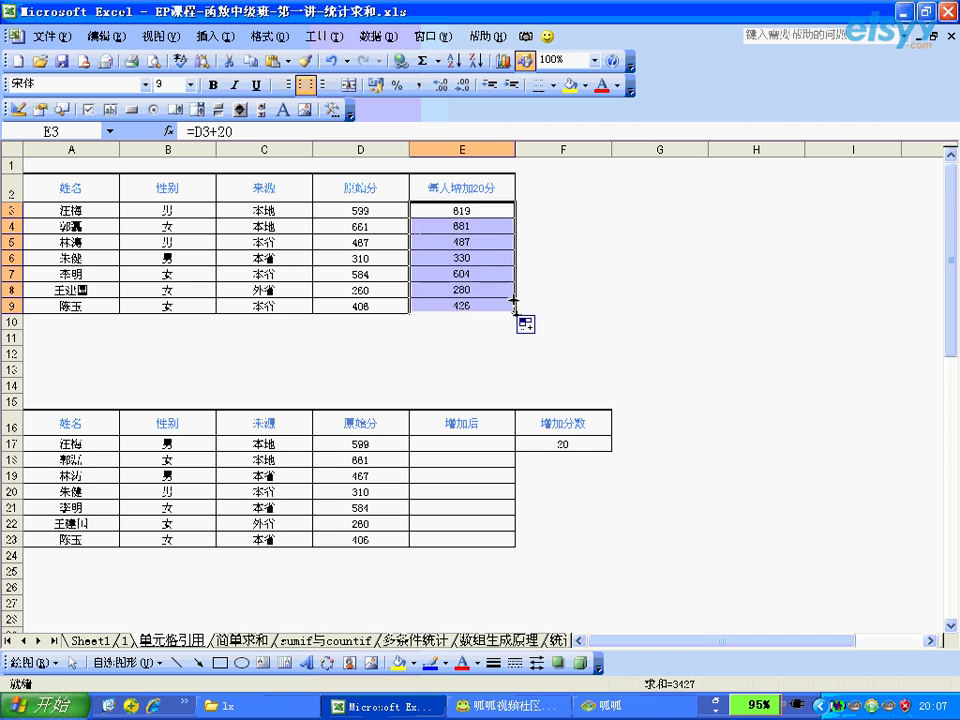
Step: Examine the relative cell references in the filled formulas of E3:E9 against the original scores in column D
left_click(400, 229)
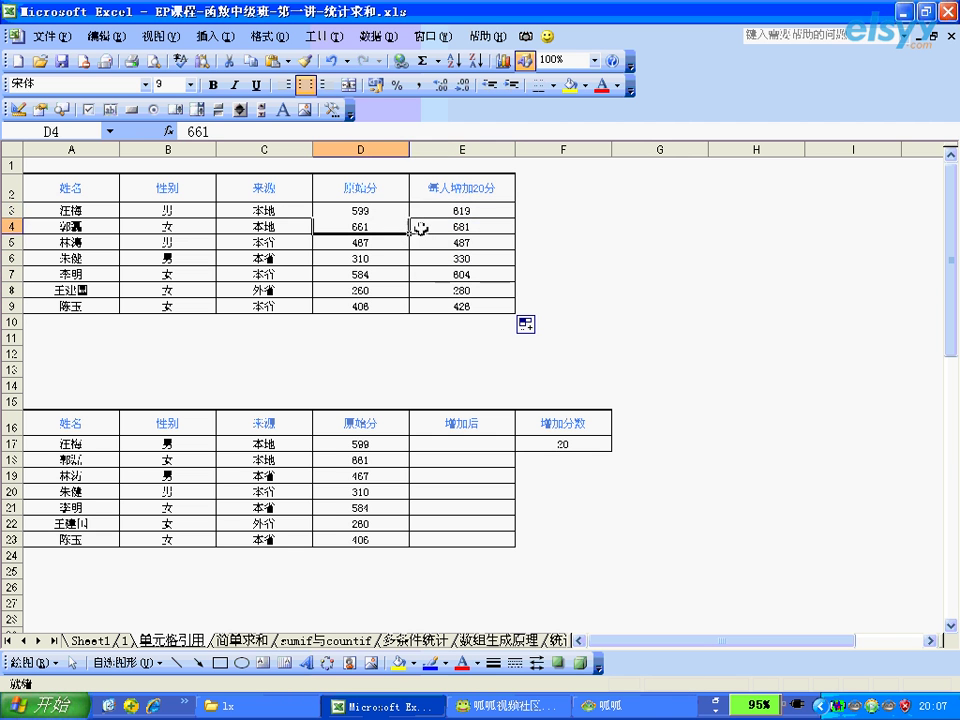
left_click_drag(438, 210, 430, 300)
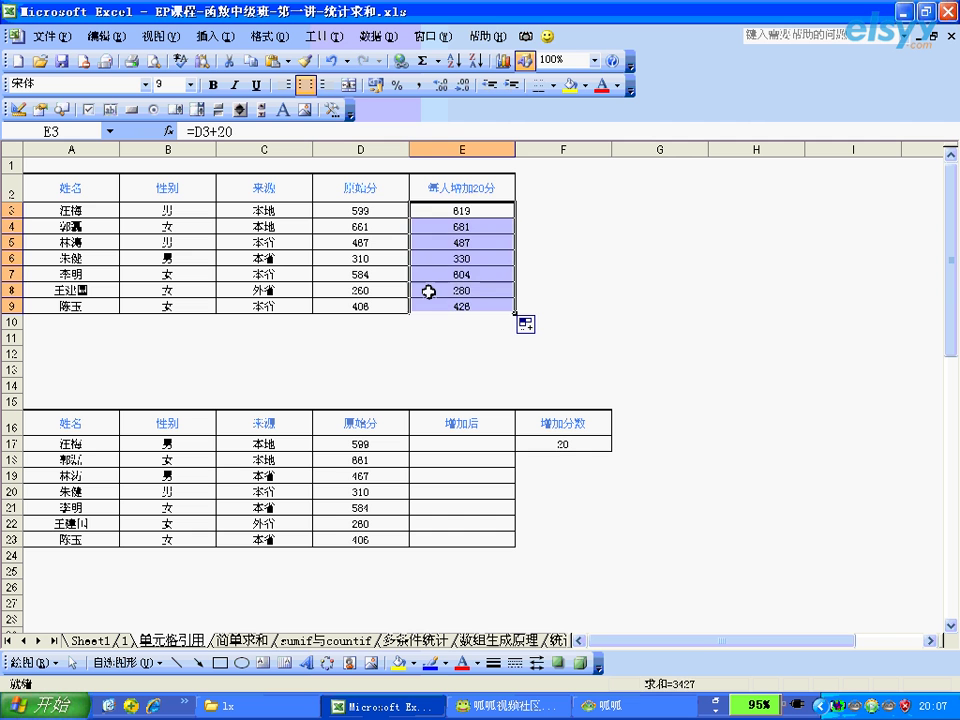
left_click(436, 282)
left_click(436, 273)
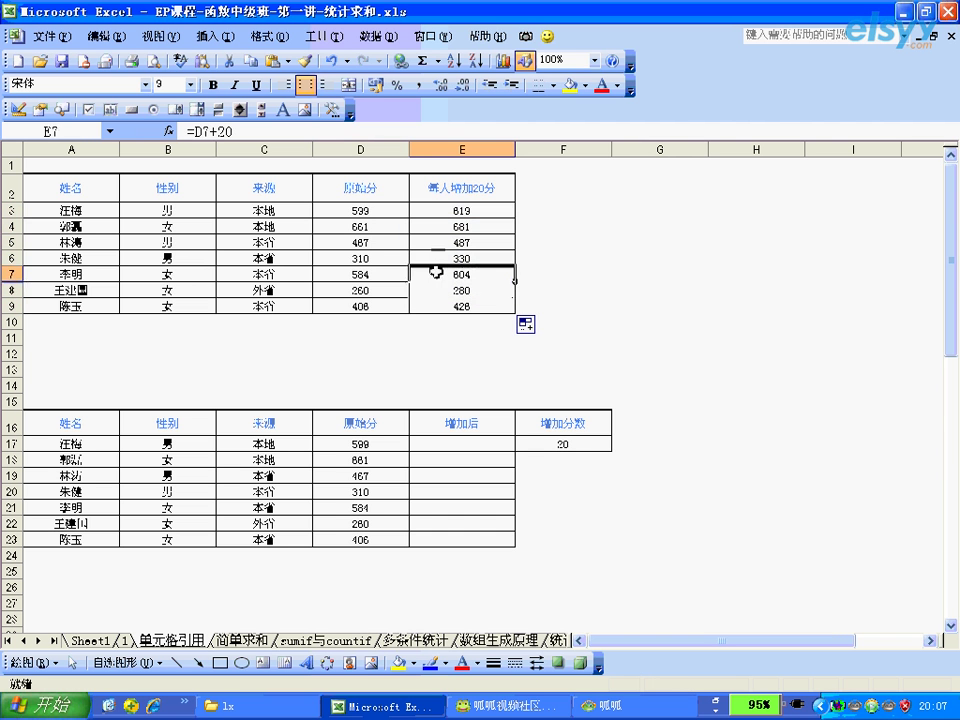
left_click(437, 210)
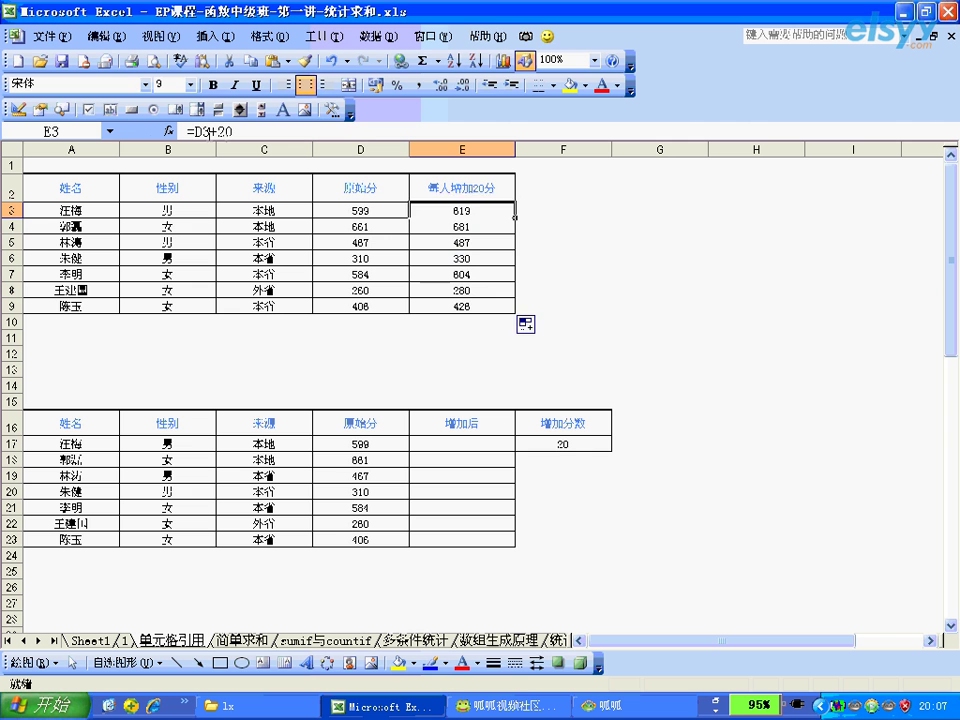
left_click(226, 133)
double_click(201, 131)
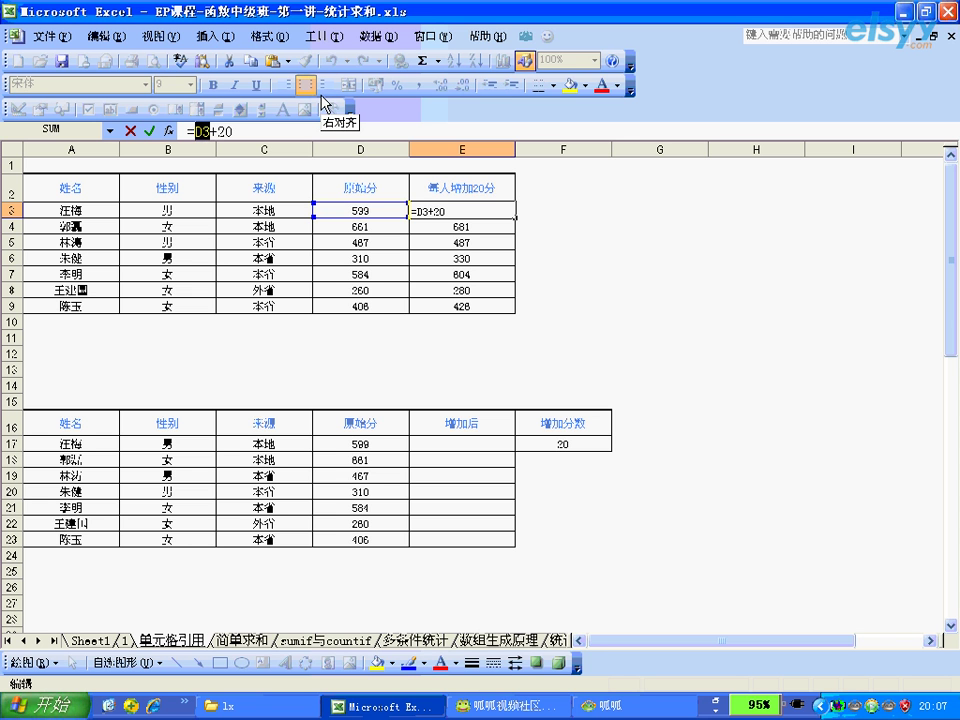
key("ctrl+Return")
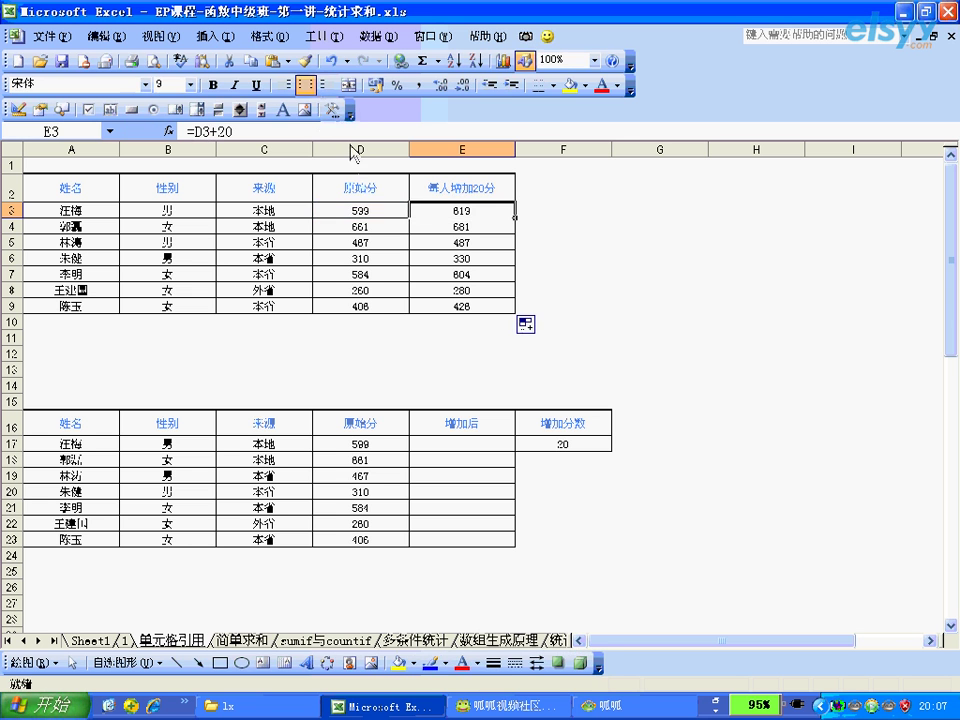
left_click(396, 208)
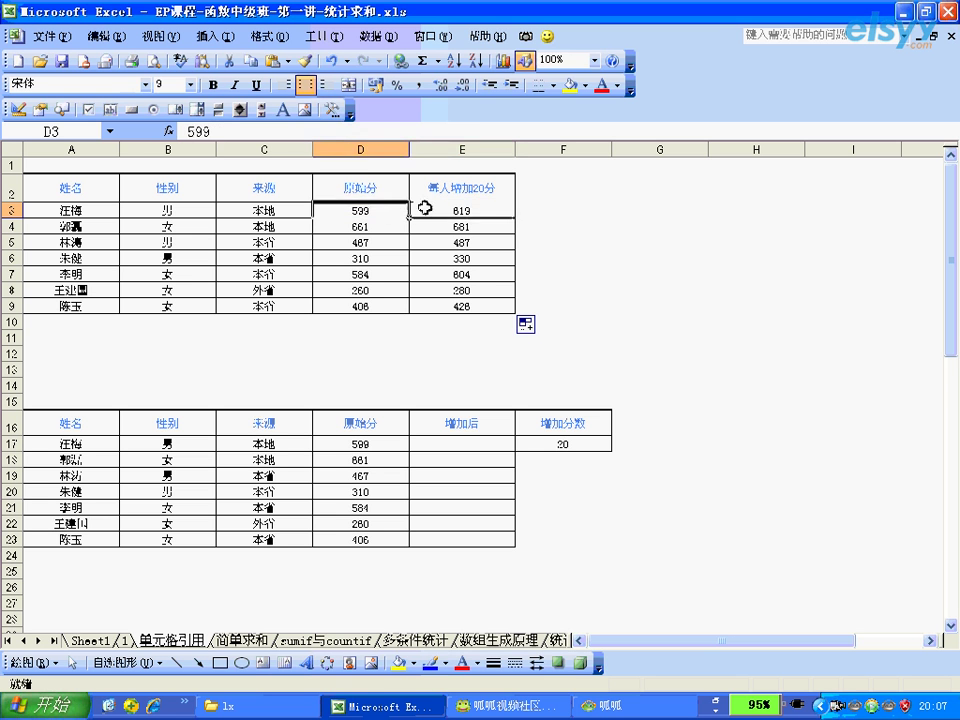
left_click(433, 207)
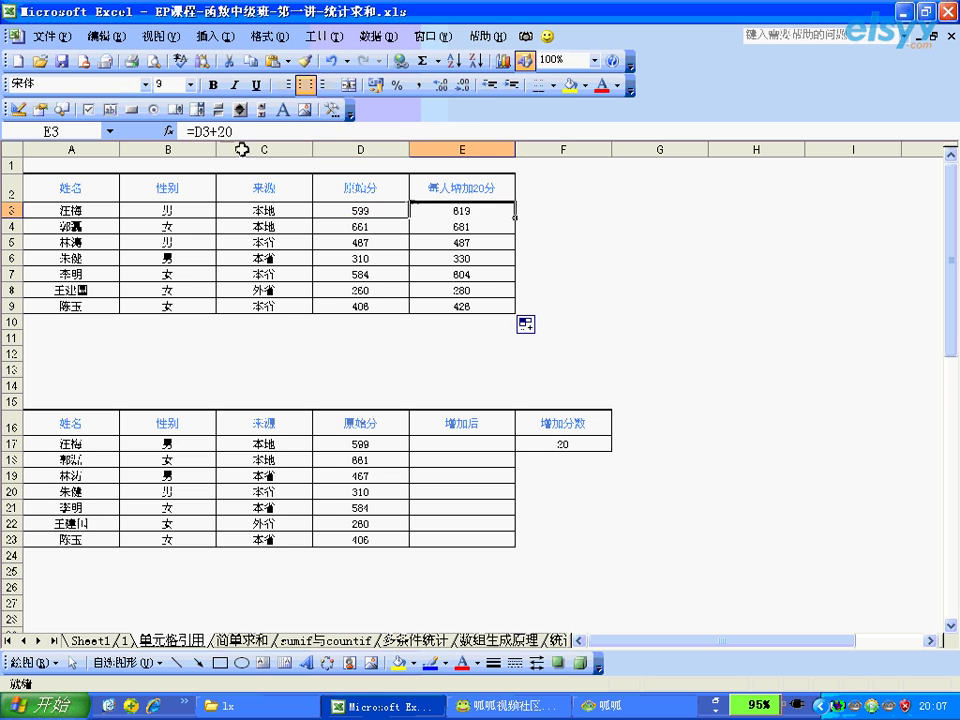
left_click(404, 208)
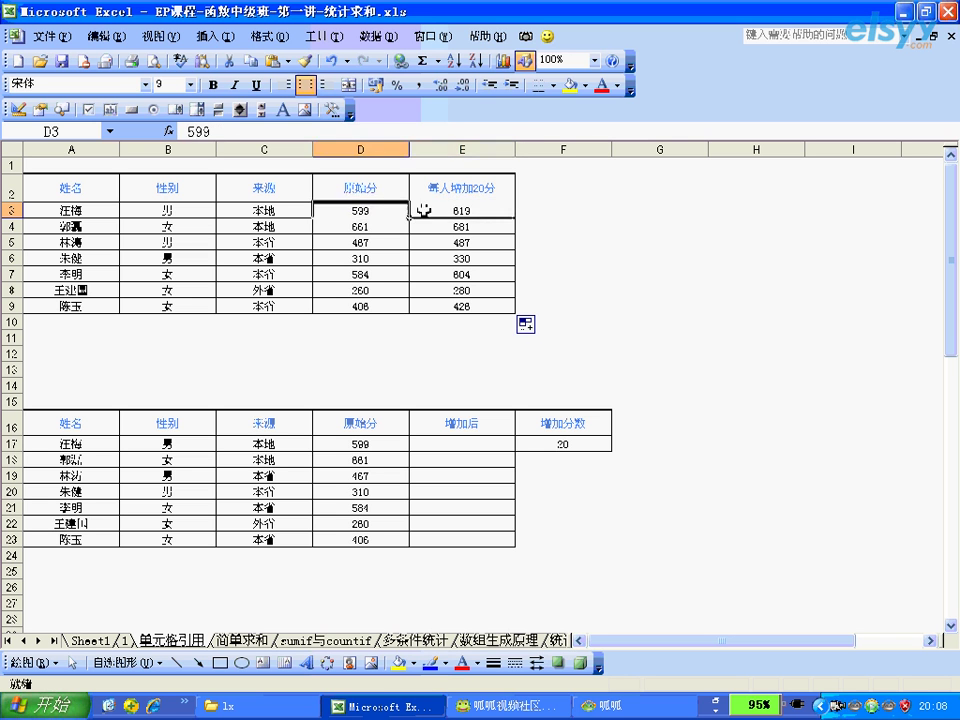
left_click(428, 213)
left_click(403, 209)
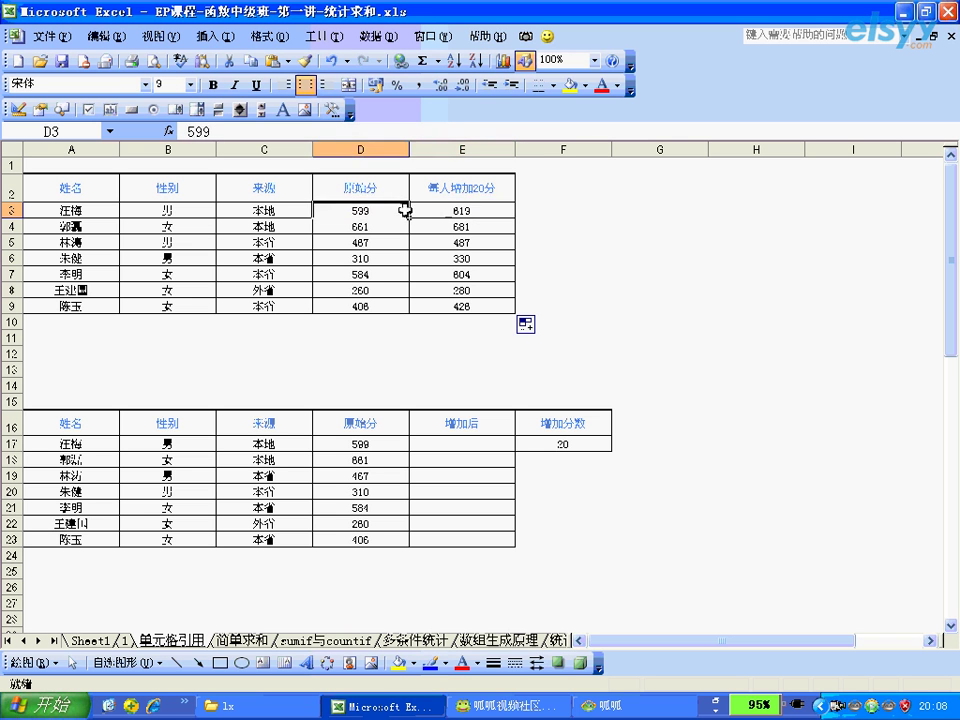
left_click(444, 210)
left_click(484, 229)
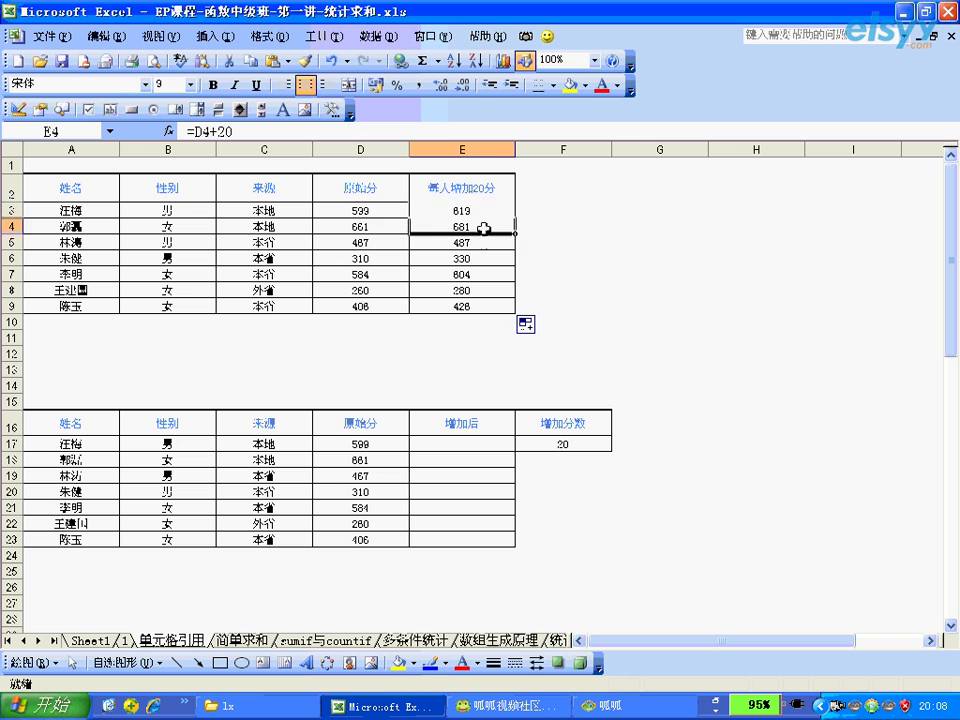
left_click(484, 244)
left_click(477, 253)
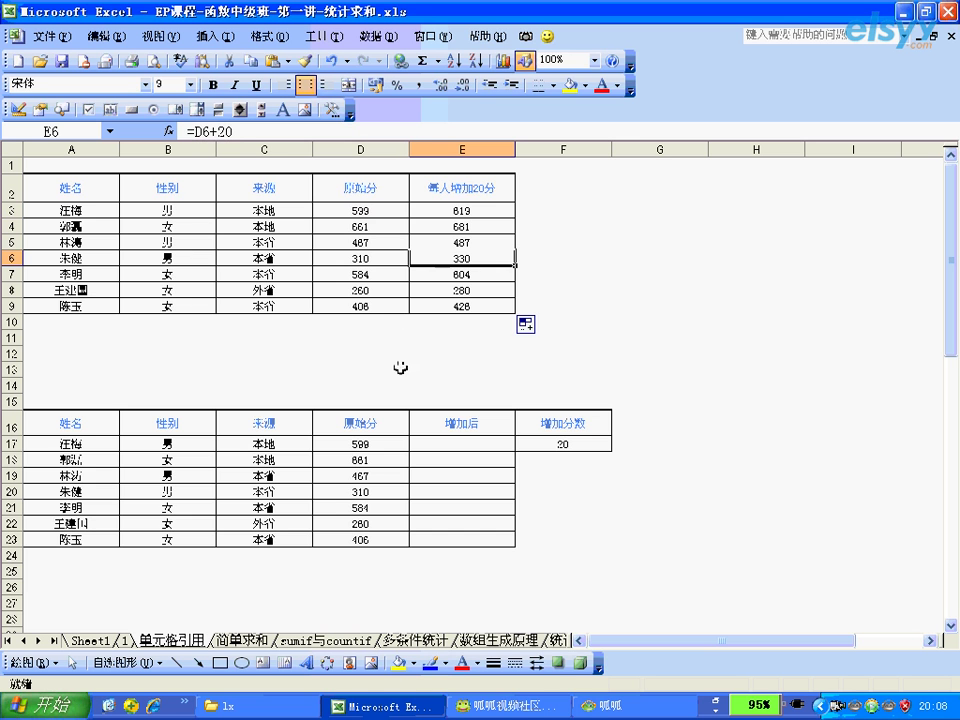
Step: Examine the second score table, comparing the original scores from D17 down with the increment in F17 and the empty 增加后 column
scroll(399, 372, "down", 1)
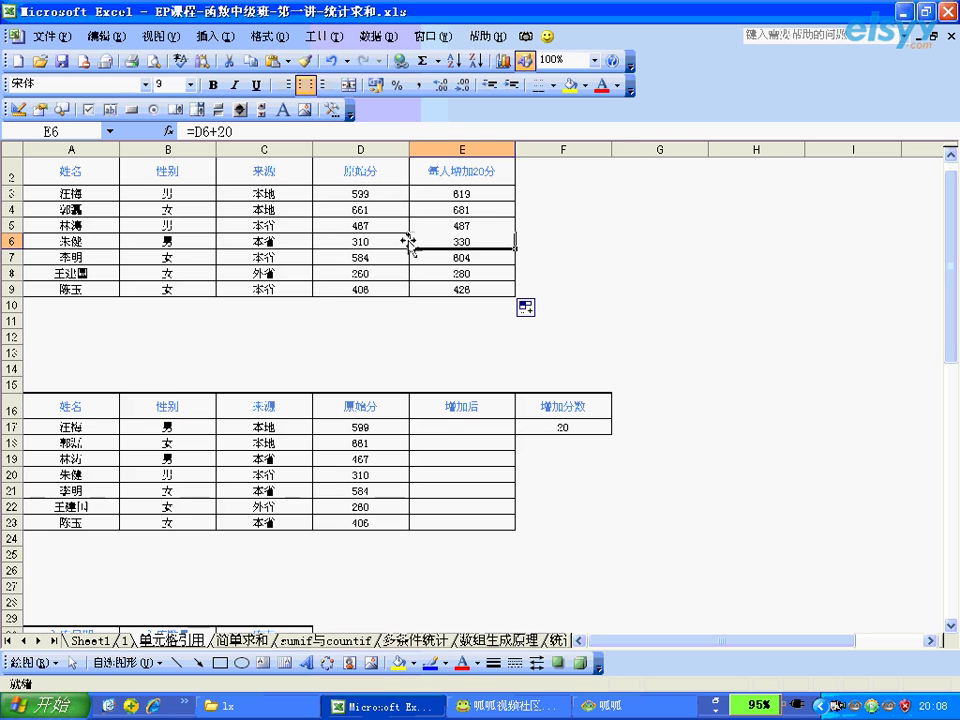
scroll(443, 405, "down", 1)
left_click(454, 400)
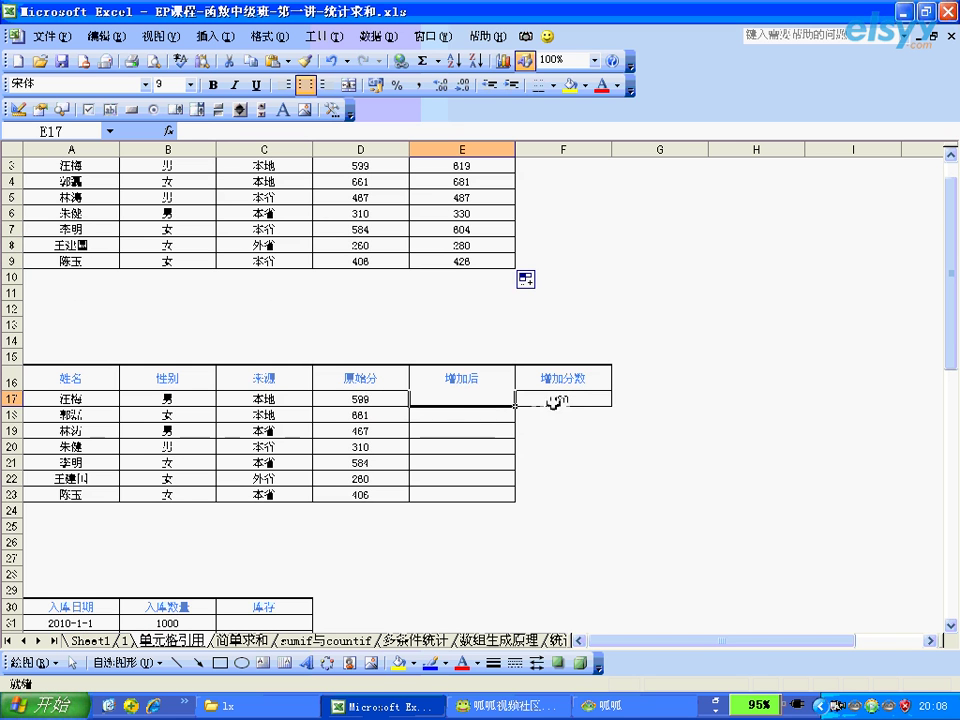
left_click(470, 247)
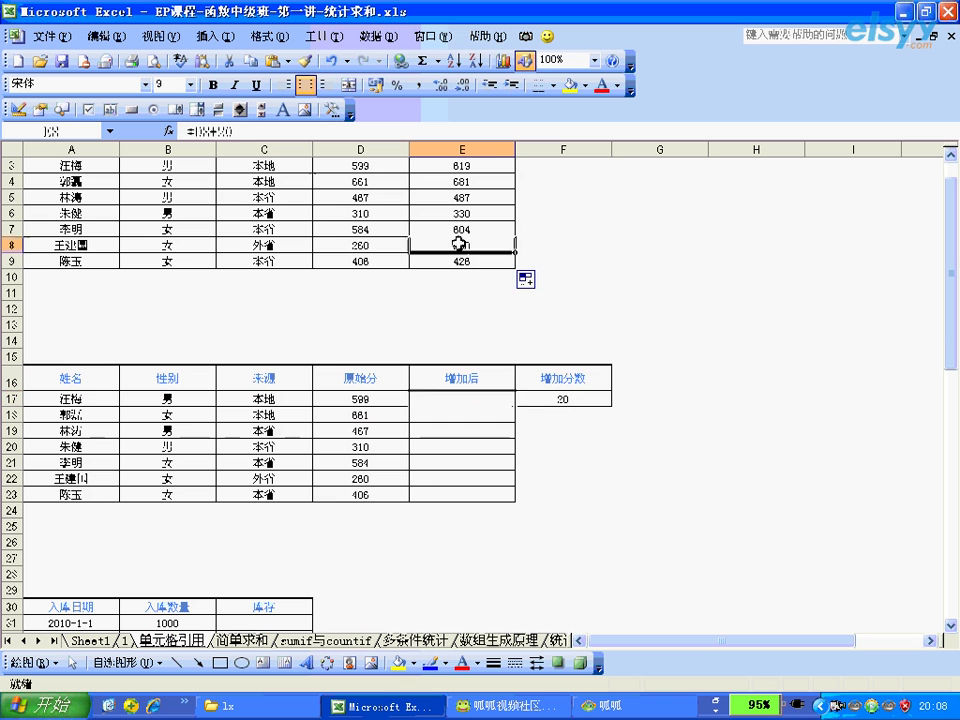
left_click(456, 400)
left_click(554, 401)
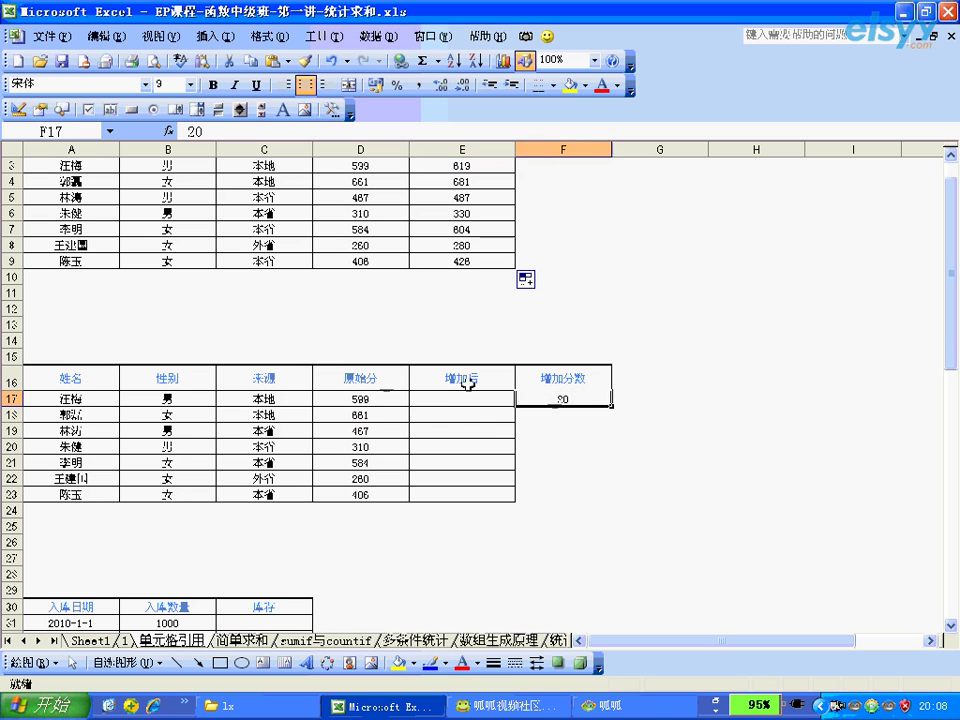
left_click(381, 399)
left_click(382, 414)
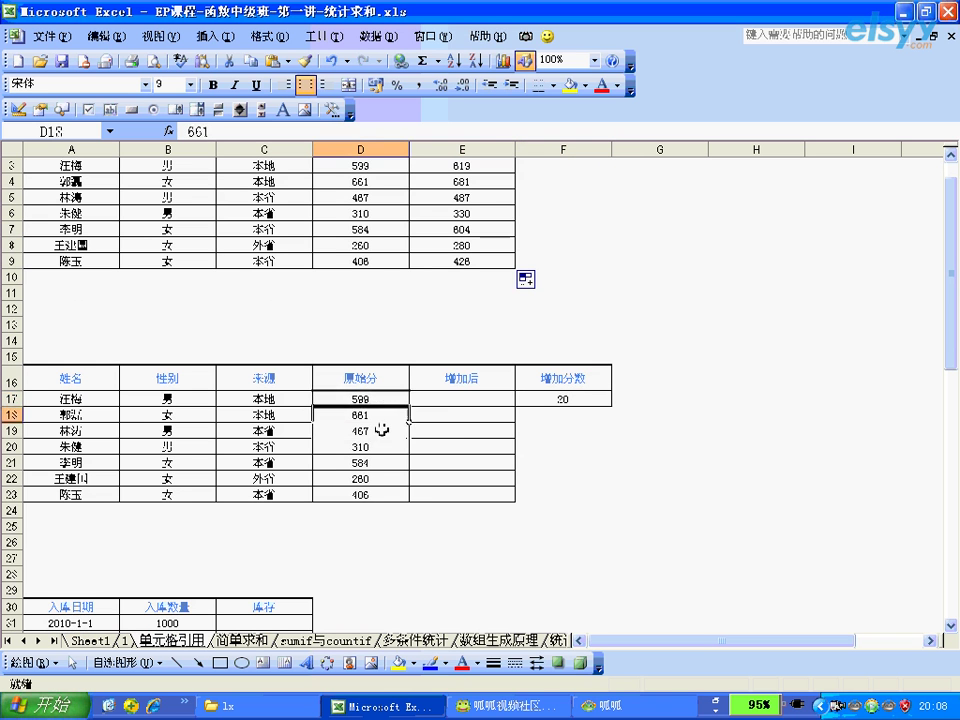
left_click(381, 431)
left_click(381, 446)
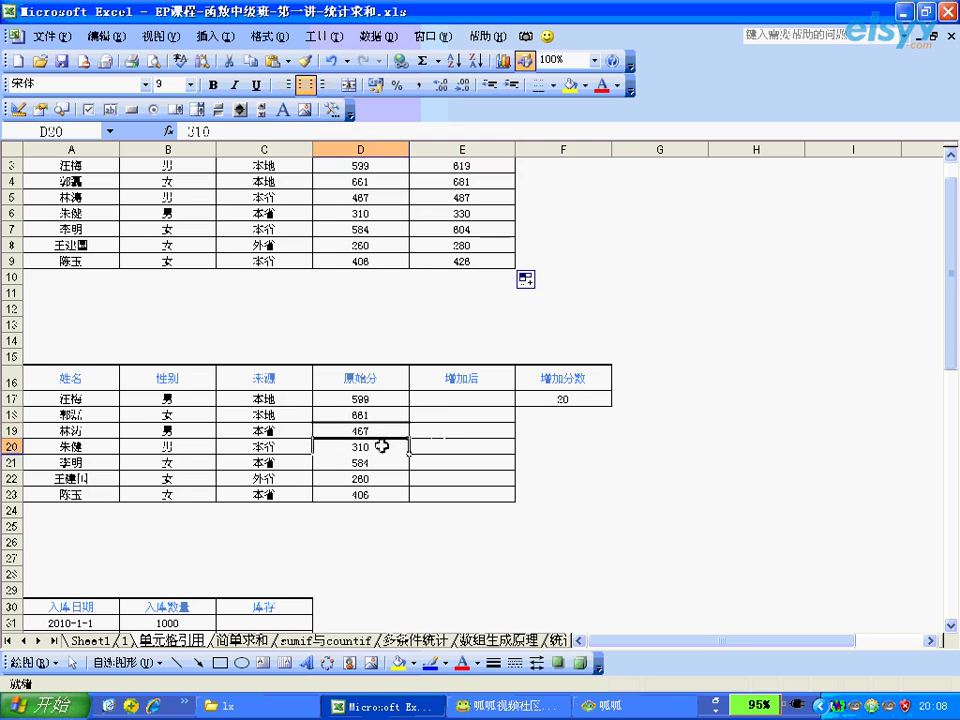
left_click(536, 399)
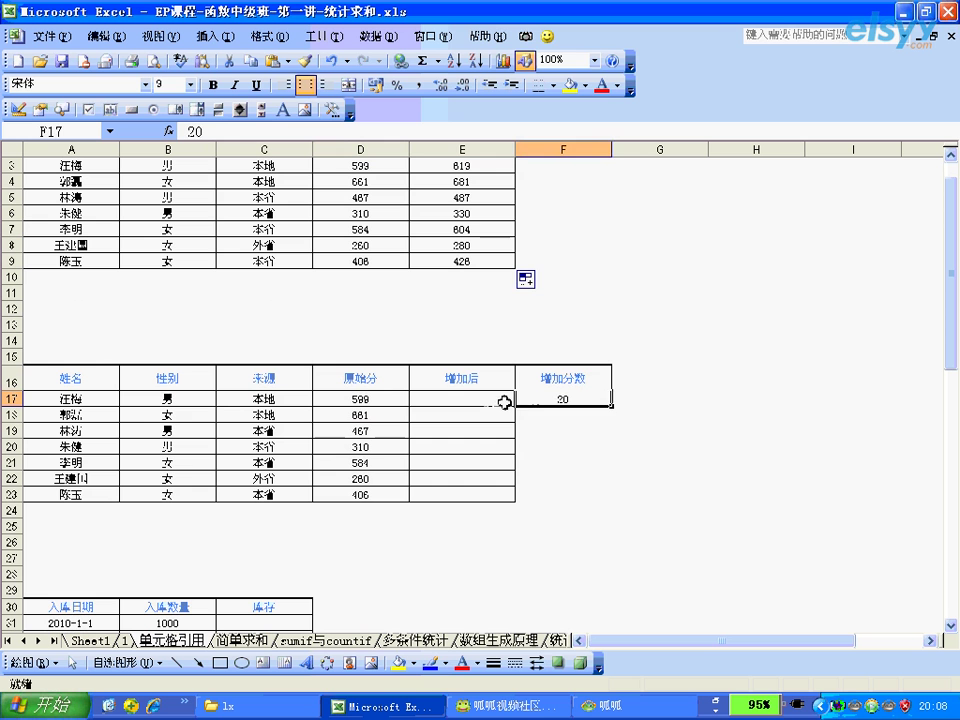
Step: Enter the formula =D17+F17 in cell E17 of the second table and reselect that cell
left_click(488, 405)
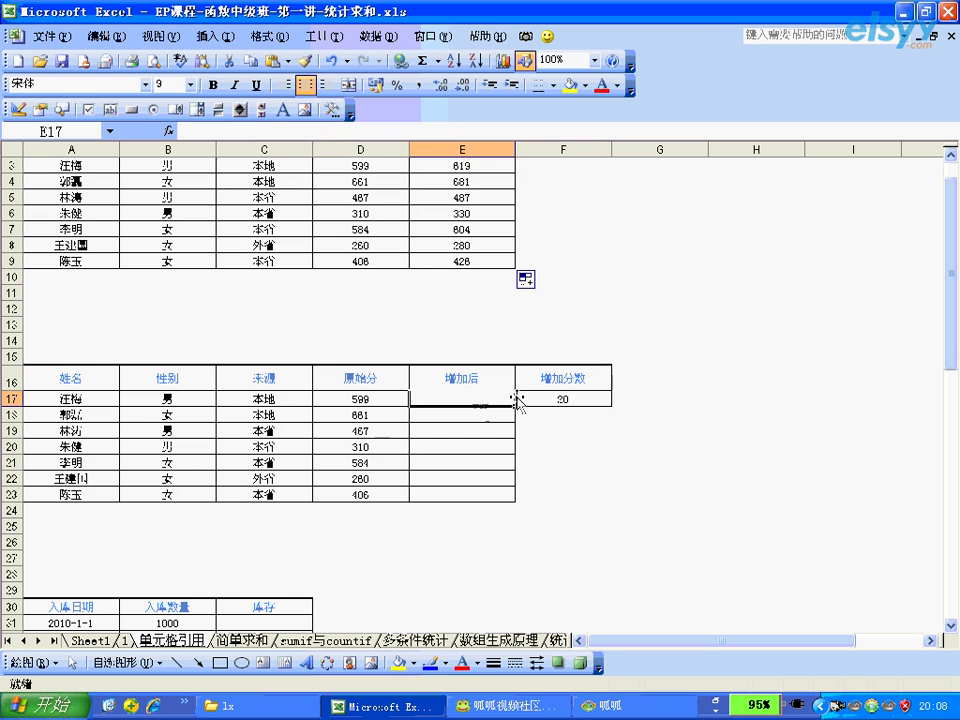
type("=")
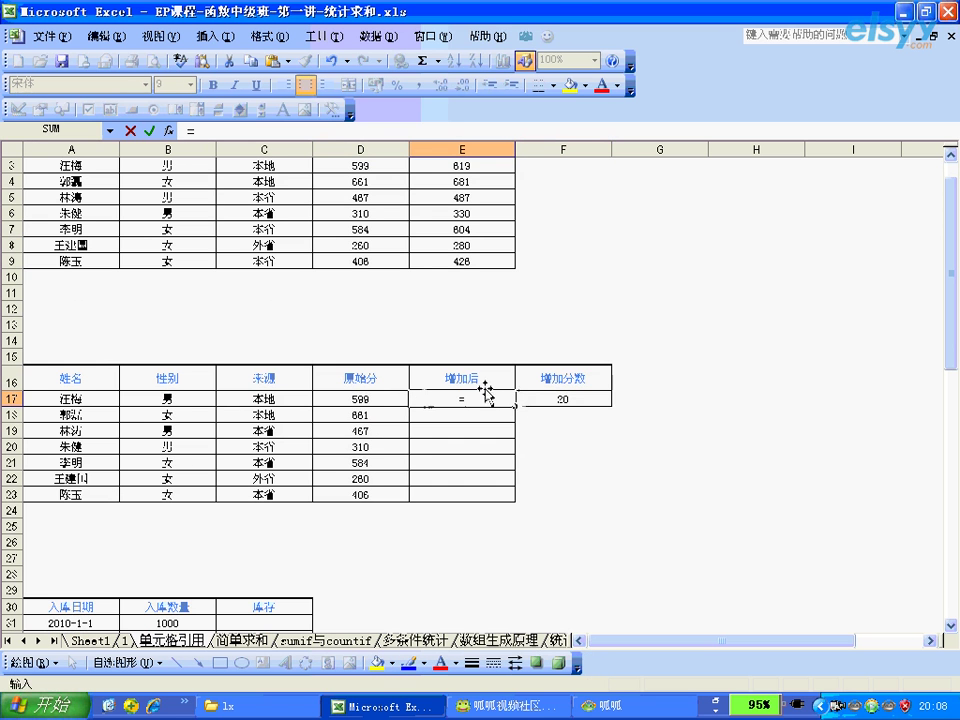
left_click(392, 397)
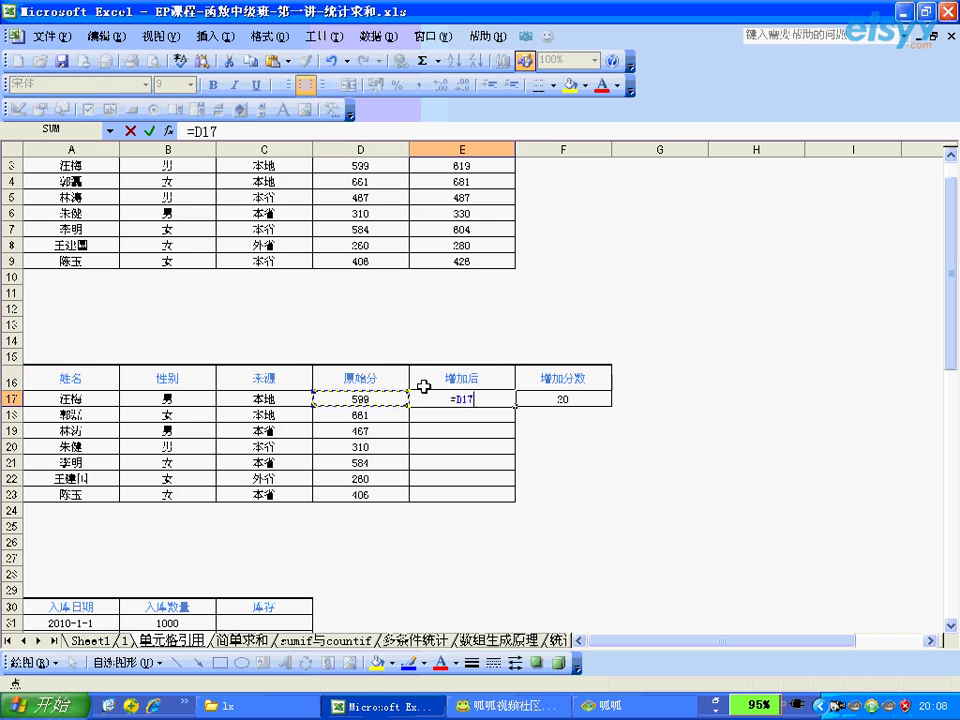
type("+")
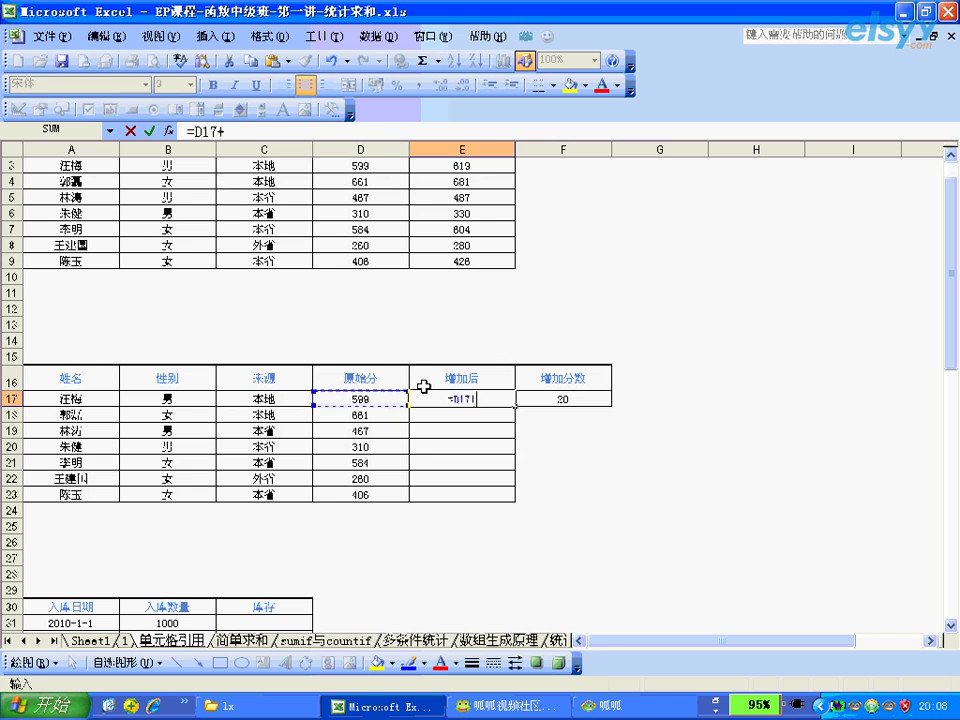
left_click(540, 400)
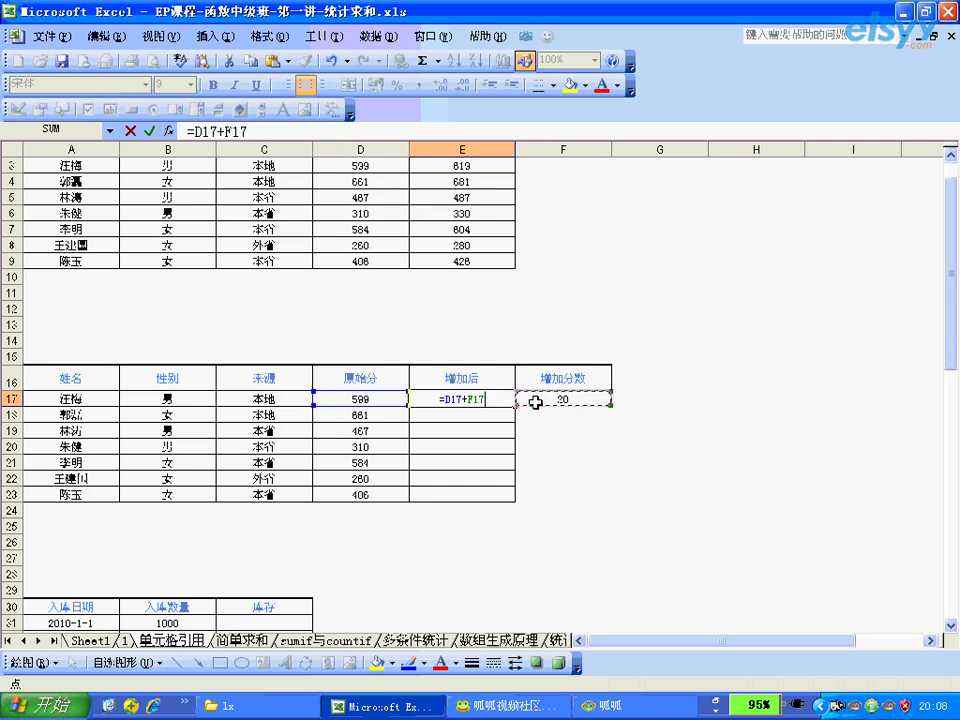
key("Return")
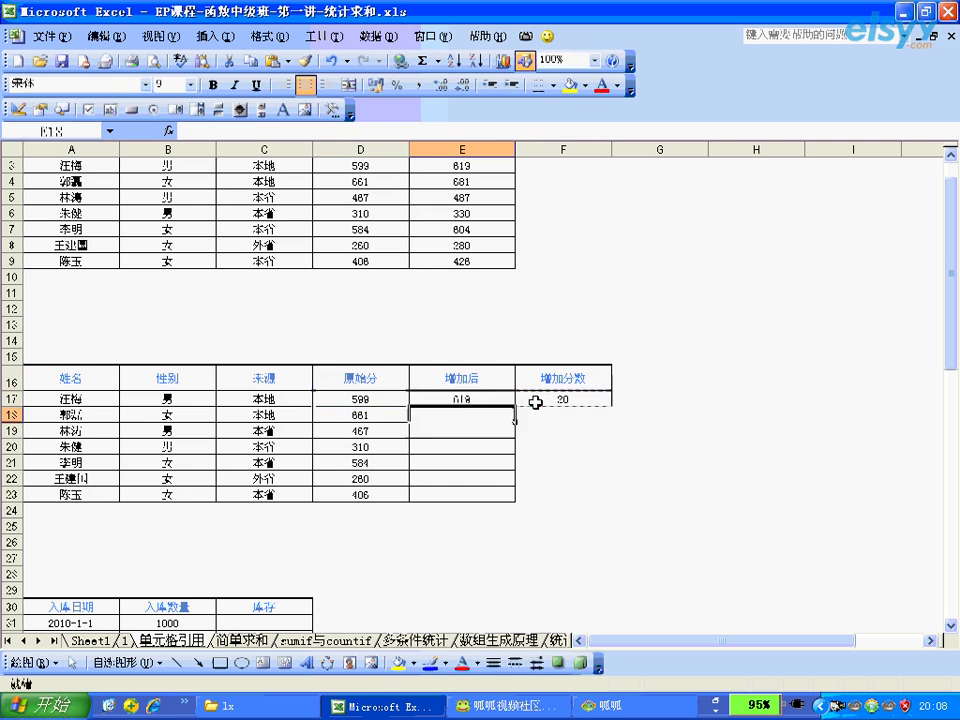
left_click(506, 401)
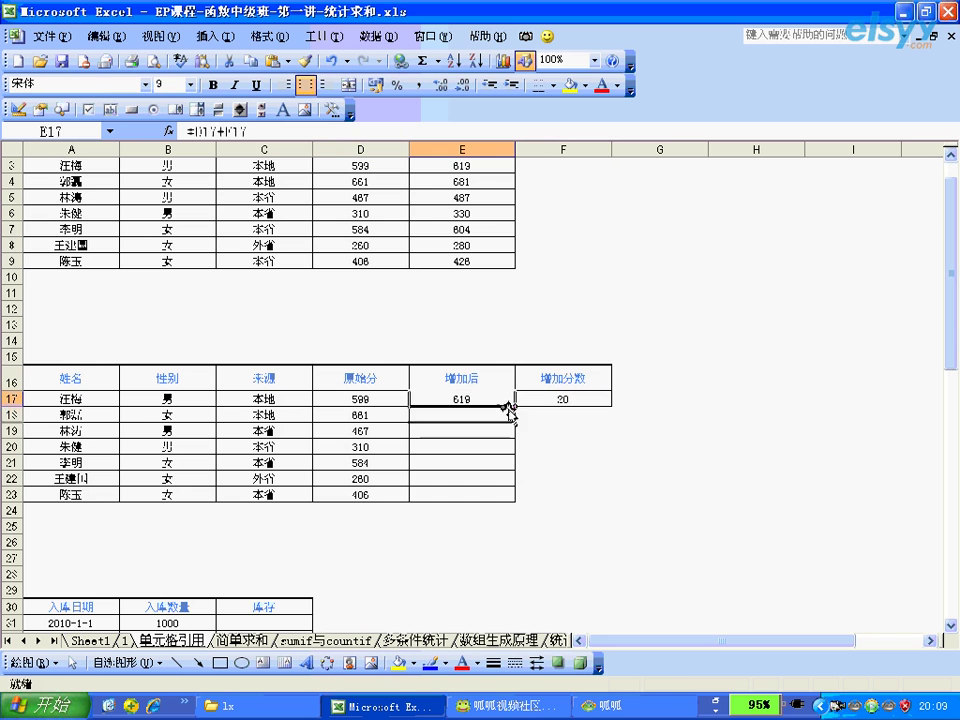
Step: Fill the formula in E17 down through E23 and compare the references in E17 and E18
left_click_drag(514, 406, 515, 497)
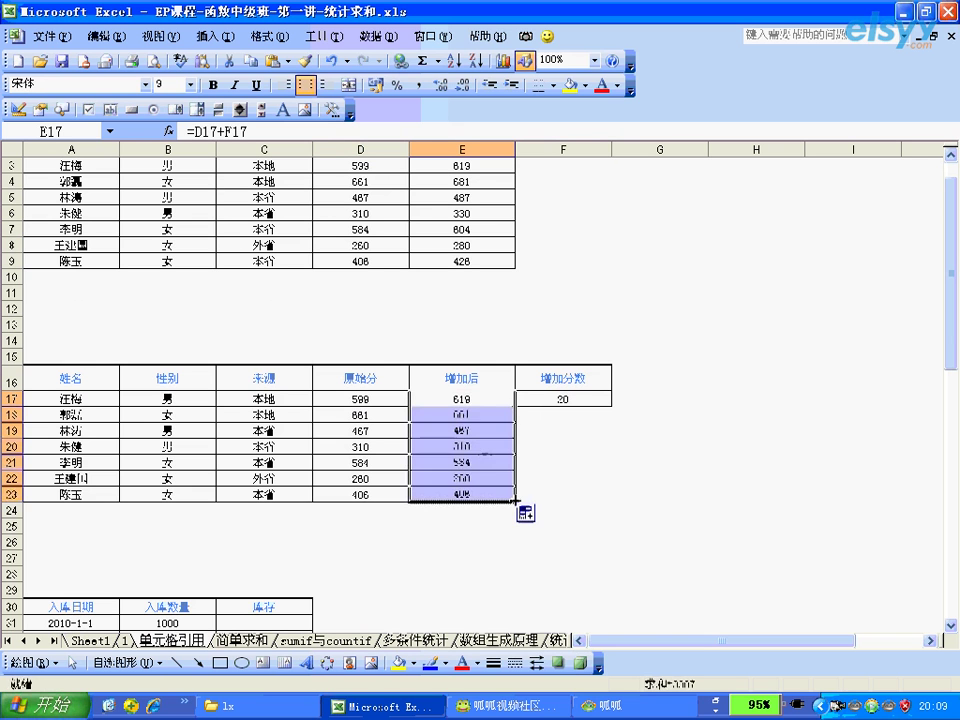
left_click(468, 400)
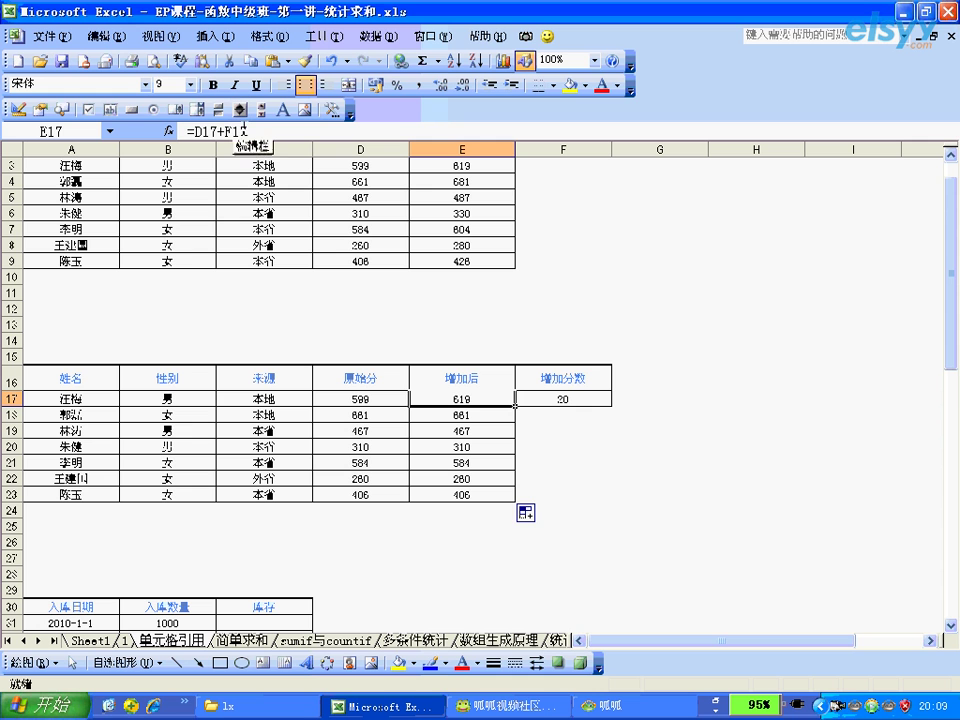
left_click(465, 415)
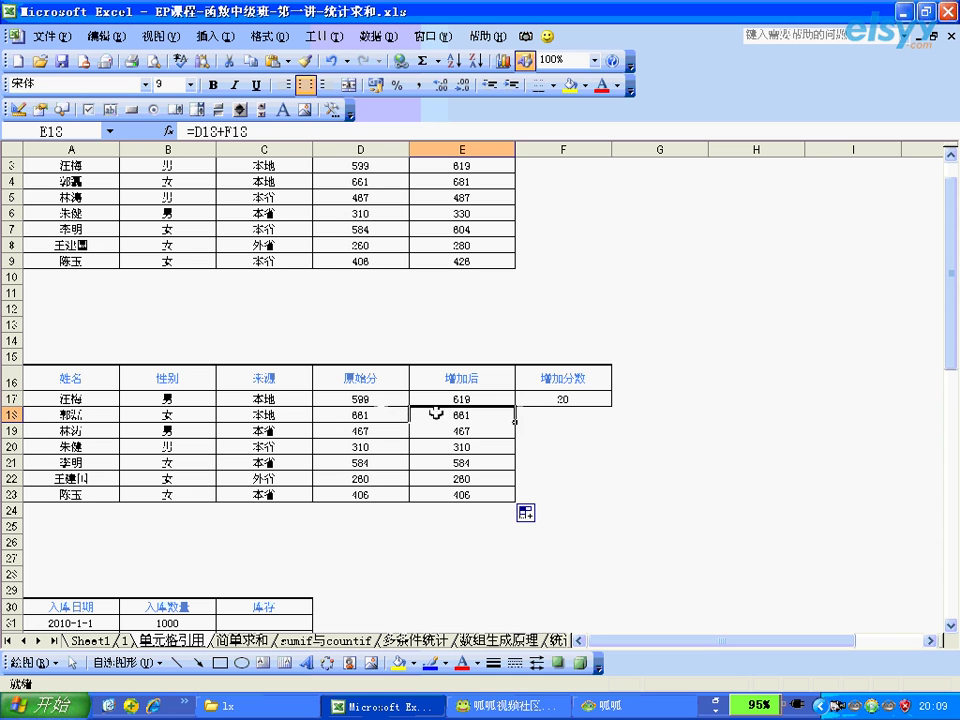
Step: Inspect which cells the formula in E18 refers to, checking them against column F beside it
left_click(544, 416)
left_click(508, 416)
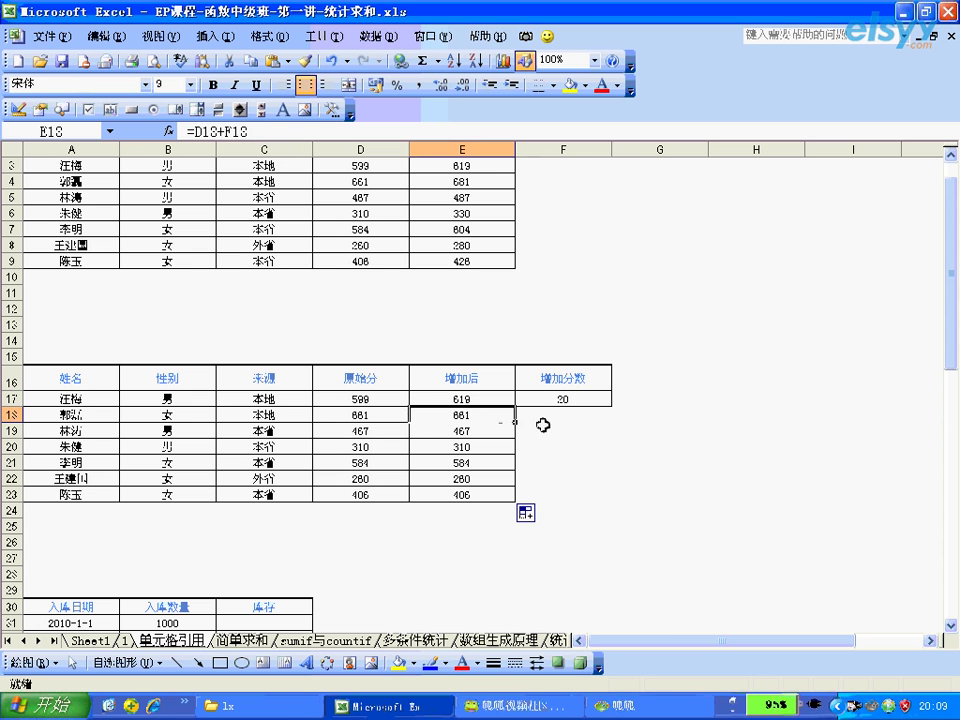
left_click(543, 418)
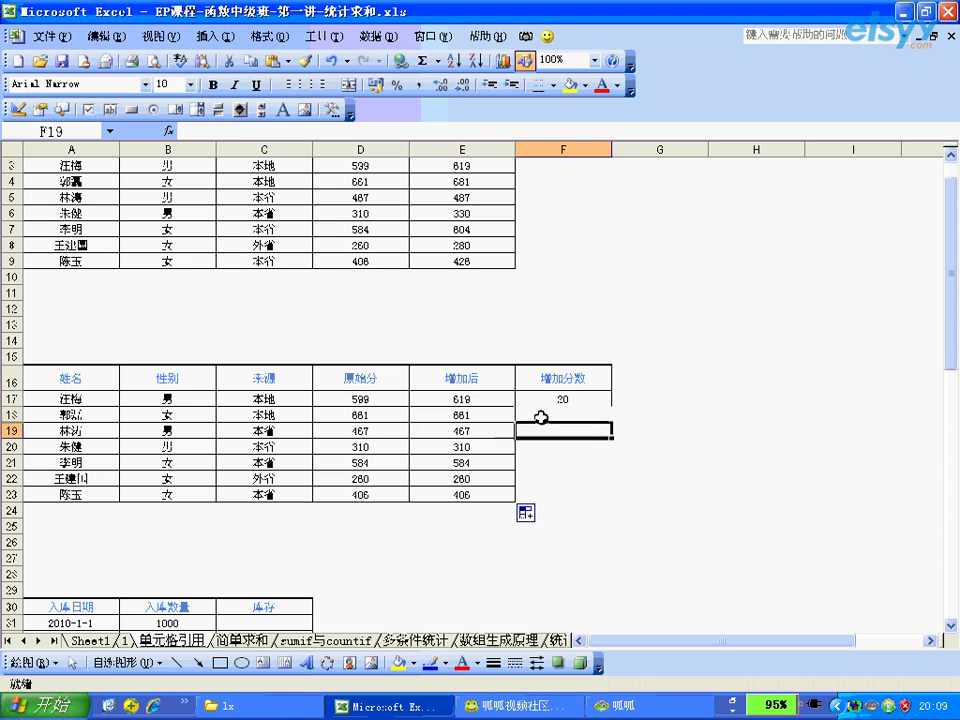
left_click(470, 413)
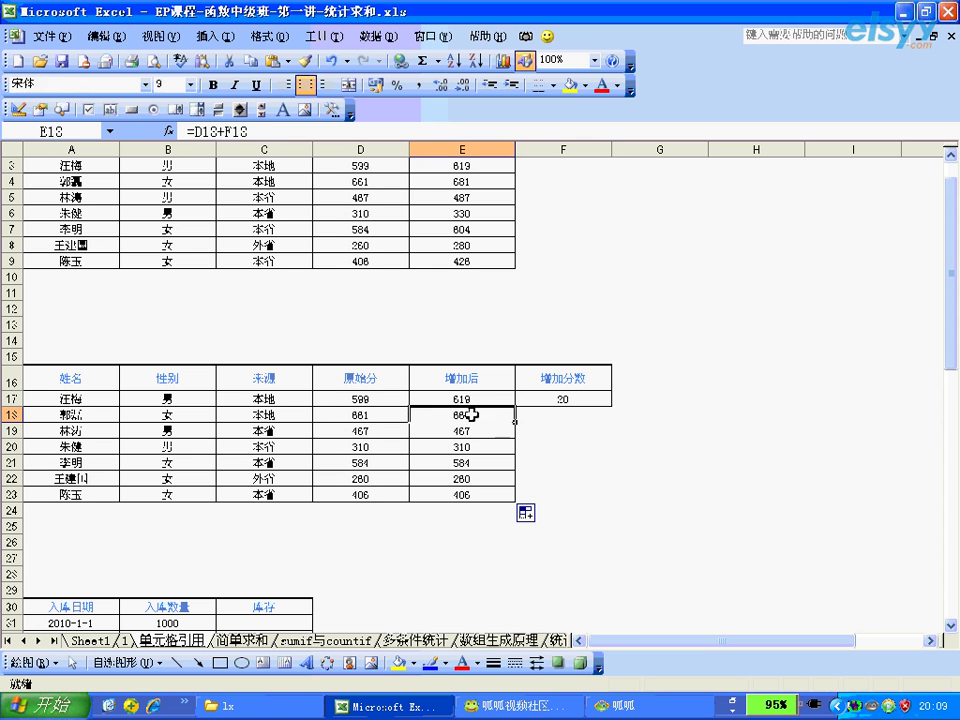
double_click(470, 413)
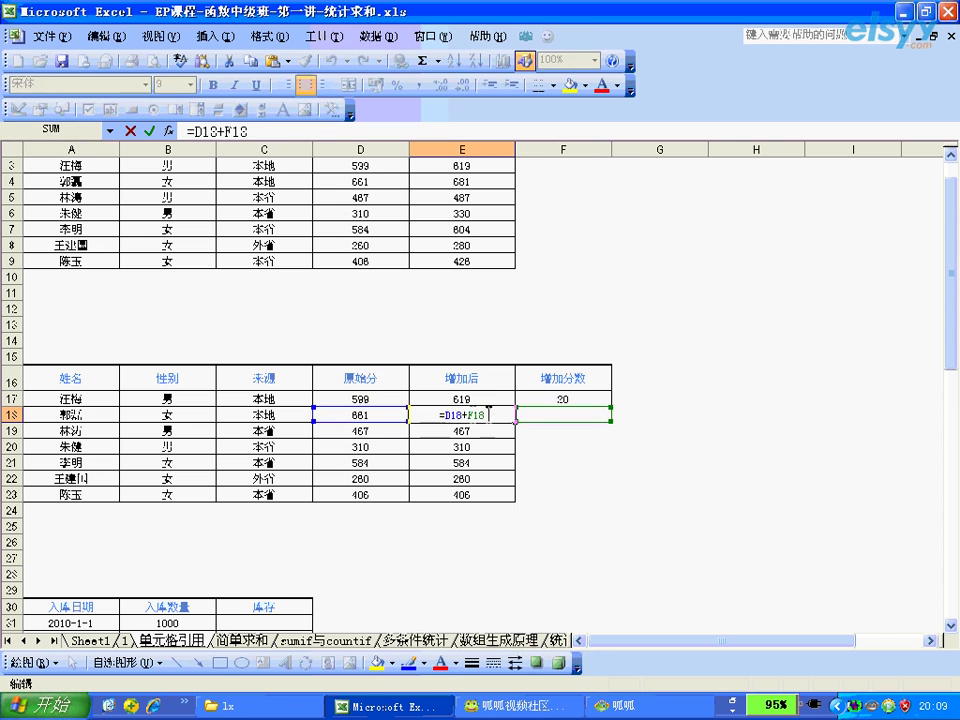
key("Escape")
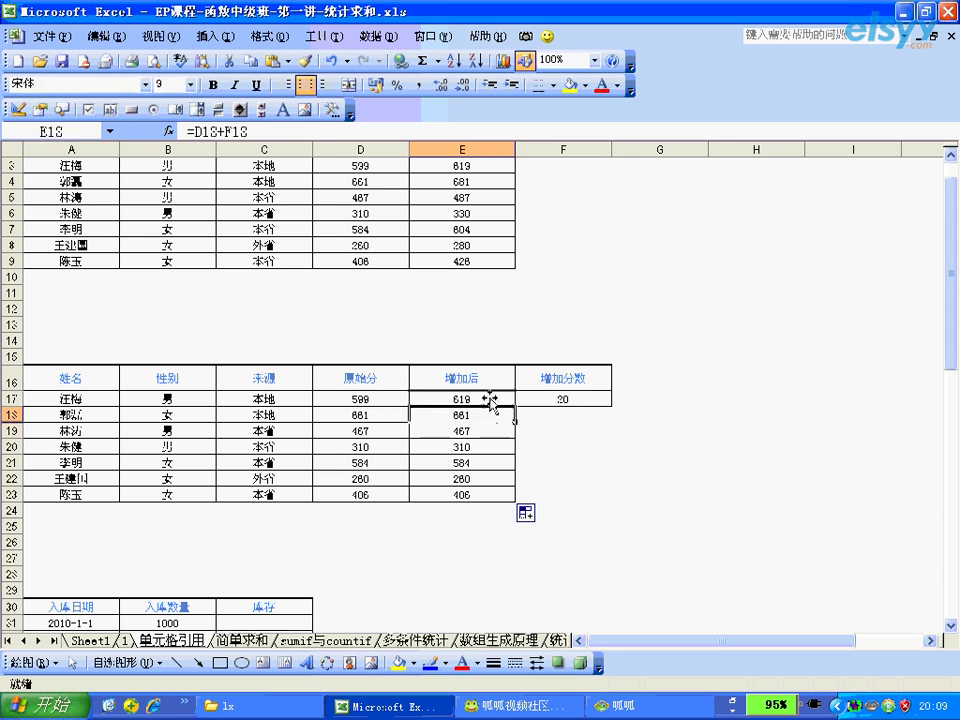
Step: Make the F17 reference in E17 absolute so that the formula reads =D17+$F$17
left_click(489, 398)
double_click(489, 398)
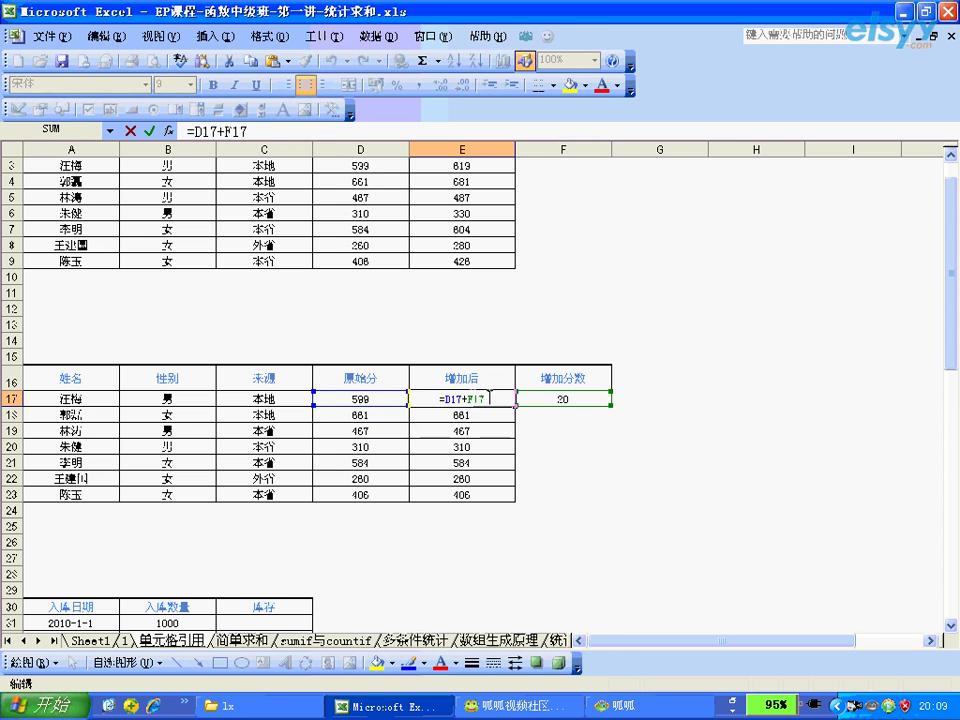
left_click_drag(489, 398, 471, 398)
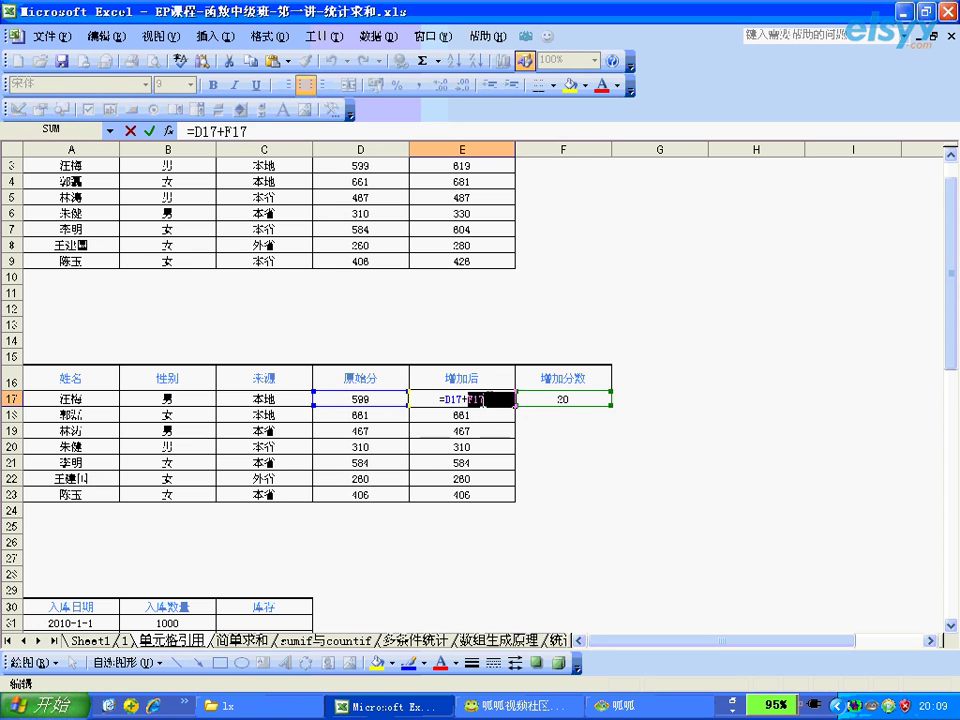
key("F4")
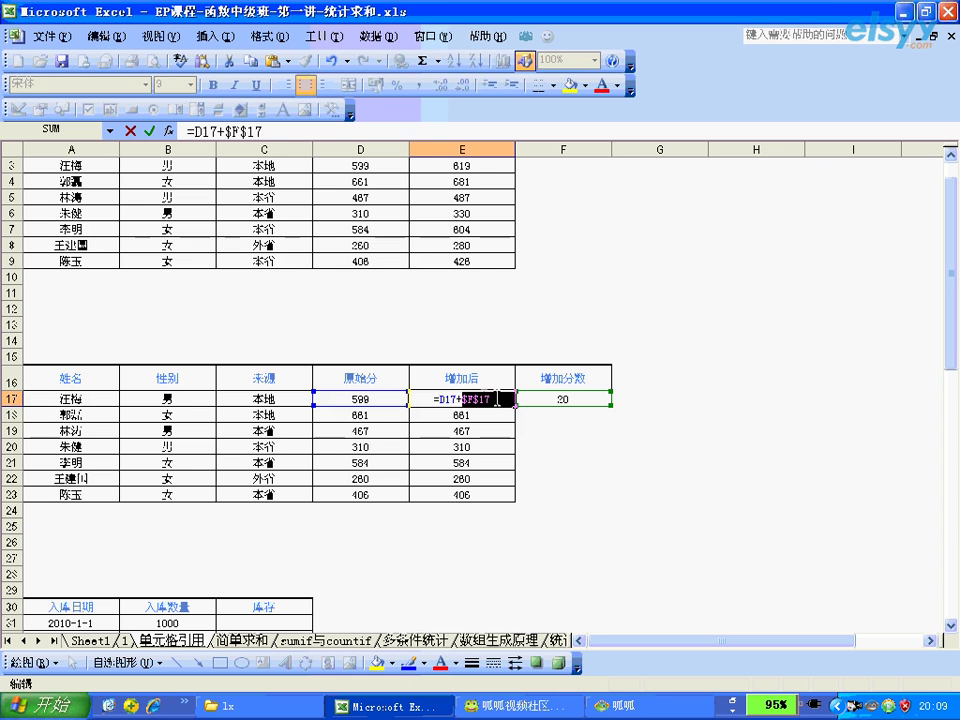
key("Return")
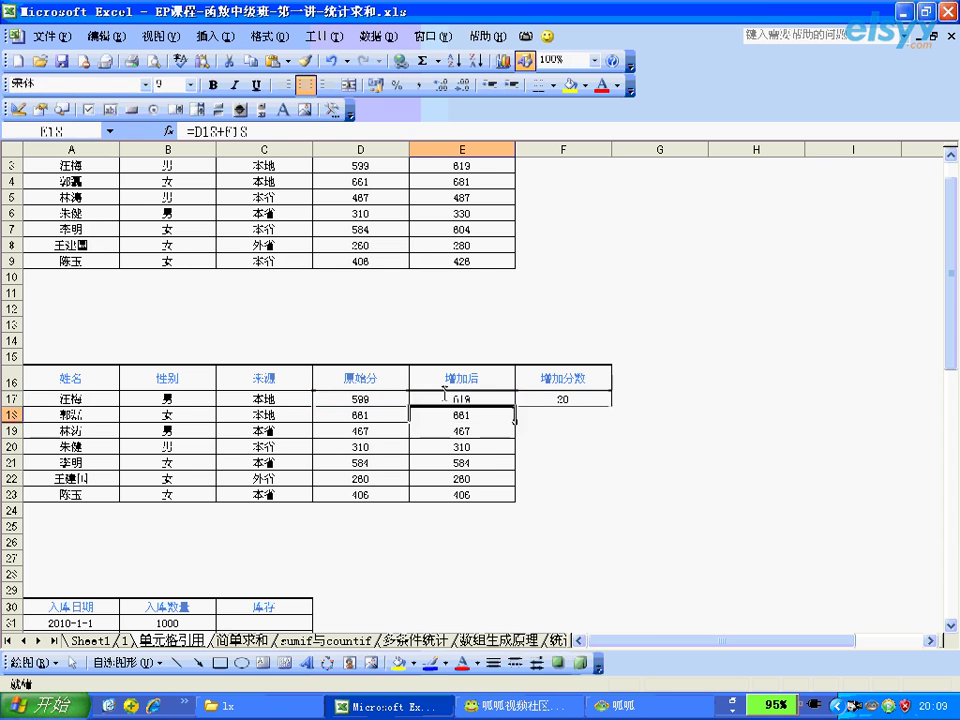
Step: Examine the dollar signs on the column and row parts of $F$17 in the formula of E17
left_click(444, 396)
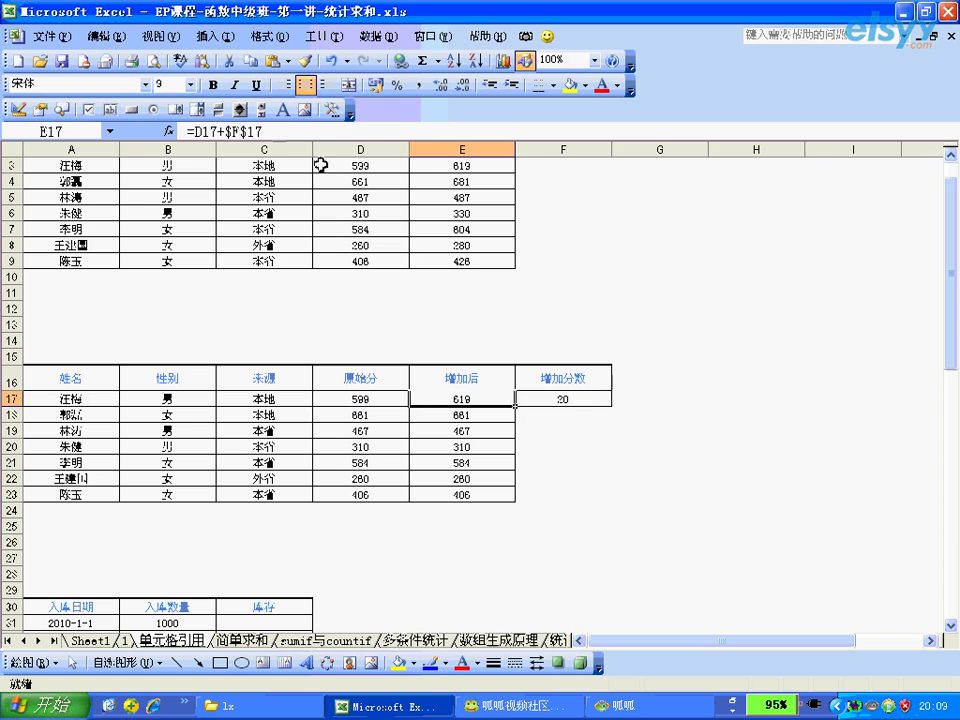
left_click(240, 131)
key("shift+Left")
key("shift+Left")
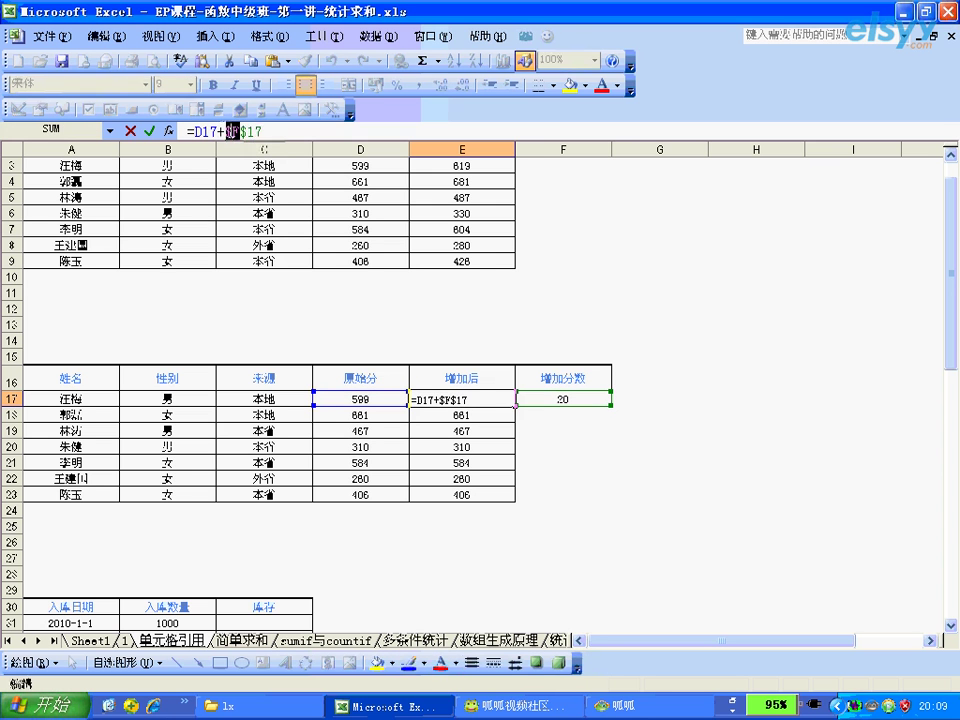
left_click(233, 131)
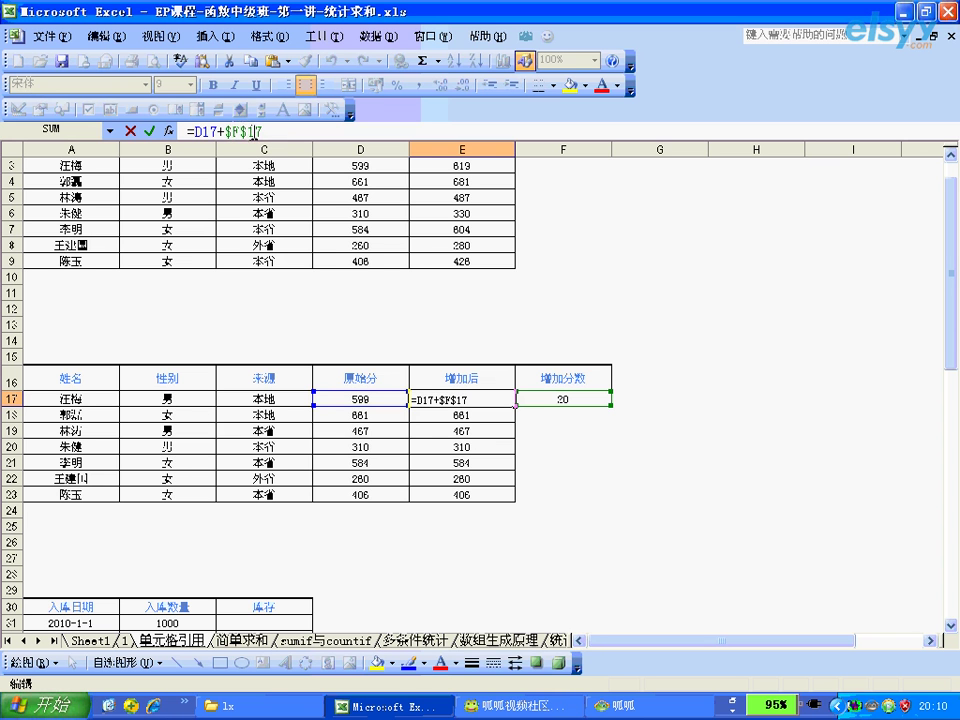
key("Return")
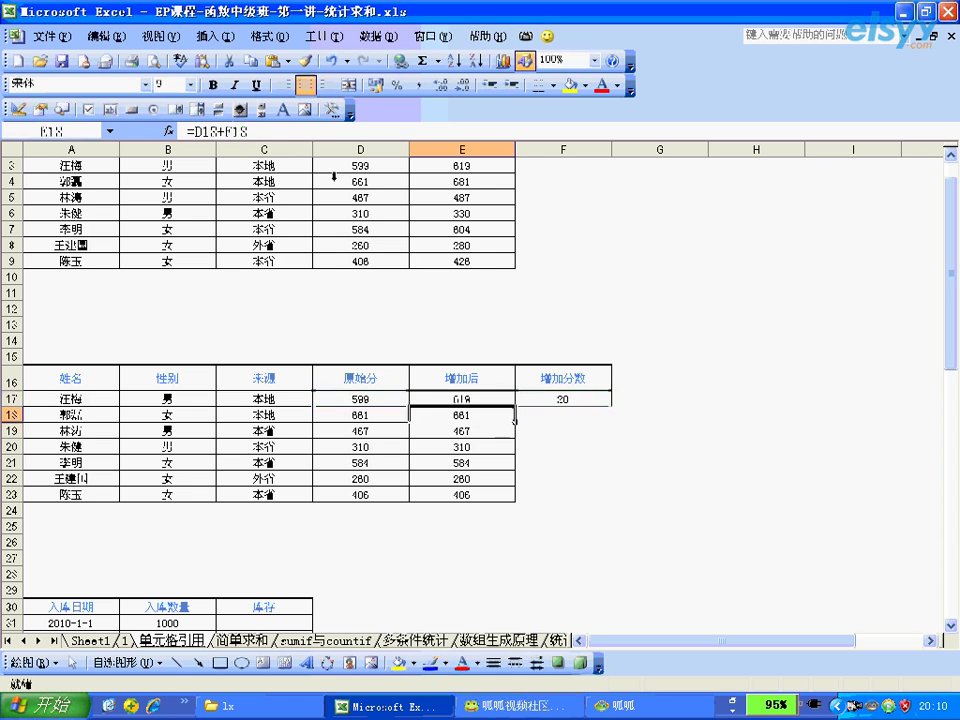
Step: Fill the formula =D17+$F$17 from E17 down through E23 and check the references in the filled cells
left_click(497, 399)
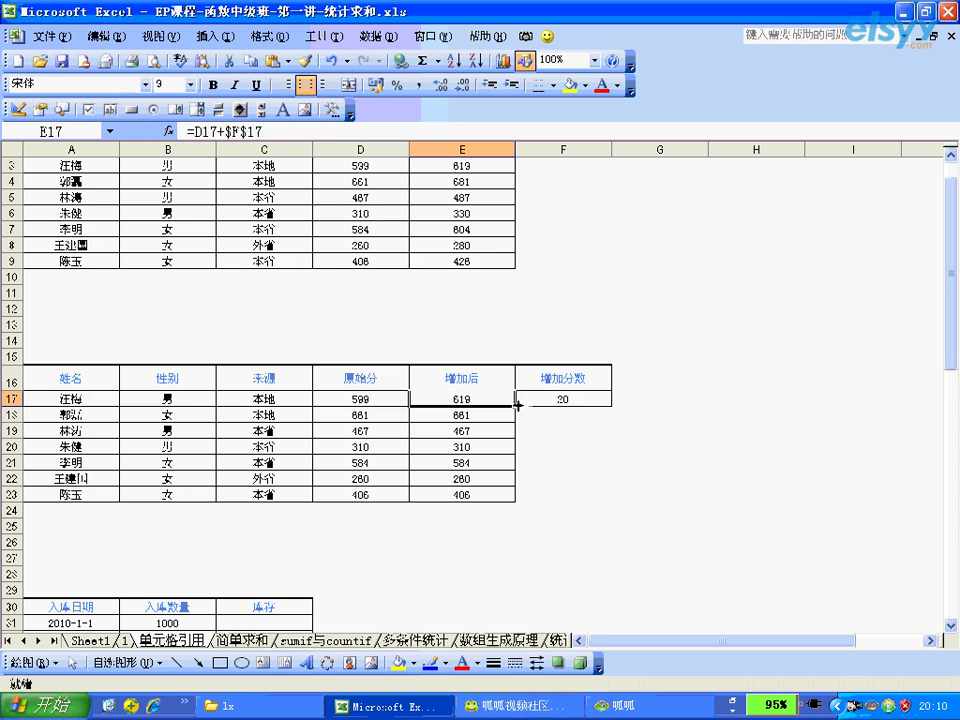
left_click_drag(514, 406, 516, 497)
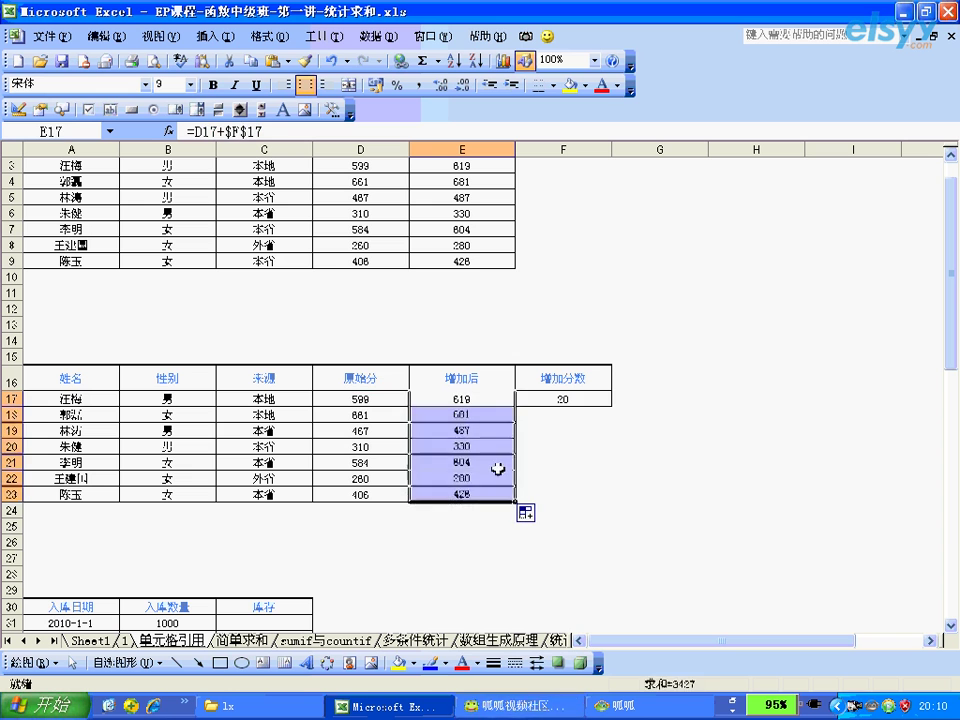
left_click(497, 467)
left_click(495, 446)
left_click(491, 430)
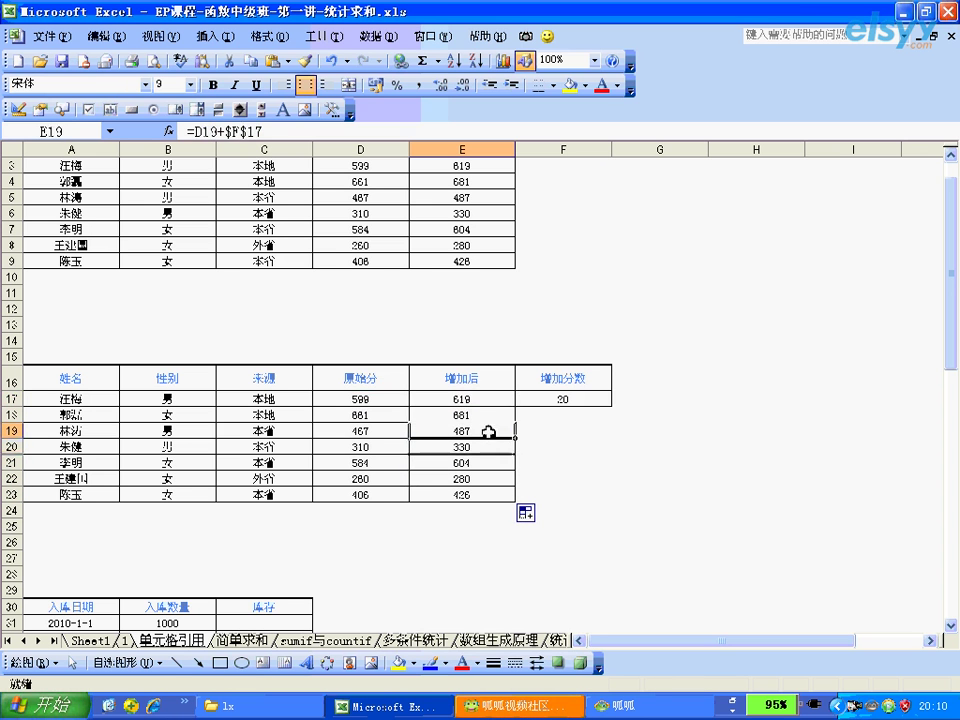
left_click(522, 400)
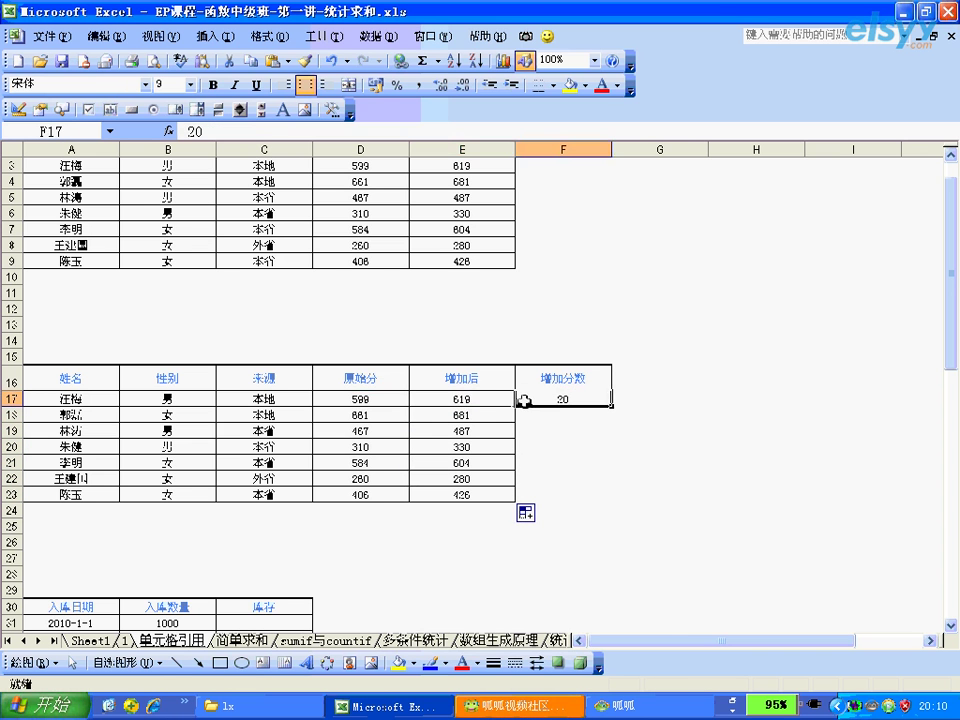
left_click(497, 399)
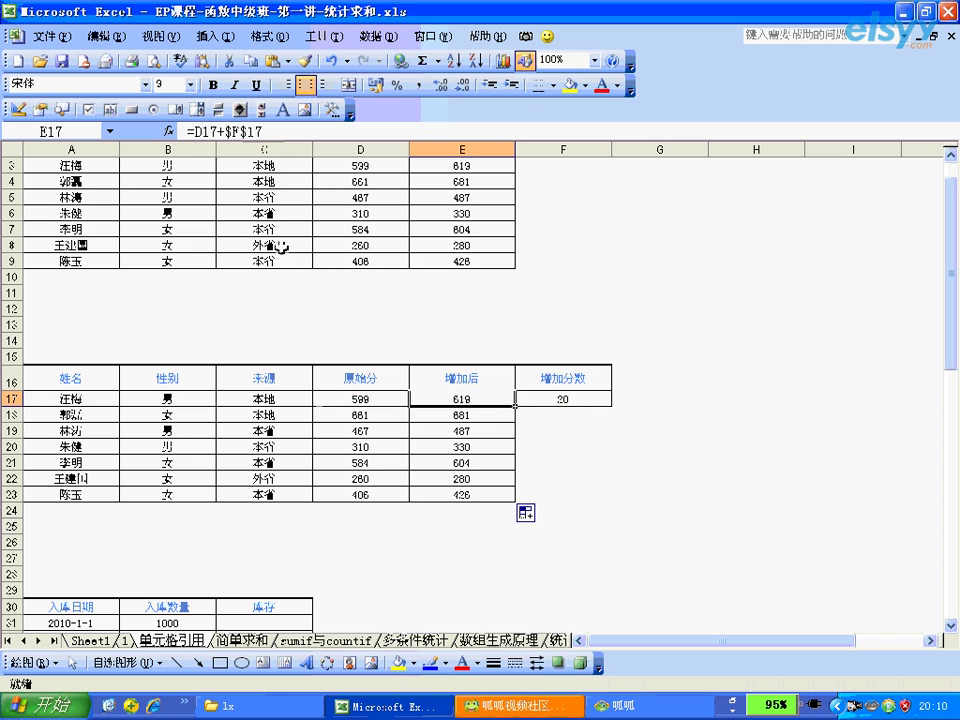
Step: Examine the stock table starting at row 30, comparing the empty 库存 cells from C31 down with the 入库数量 values from B31 down
scroll(352, 408, "down", 1)
scroll(352, 408, "down", 3)
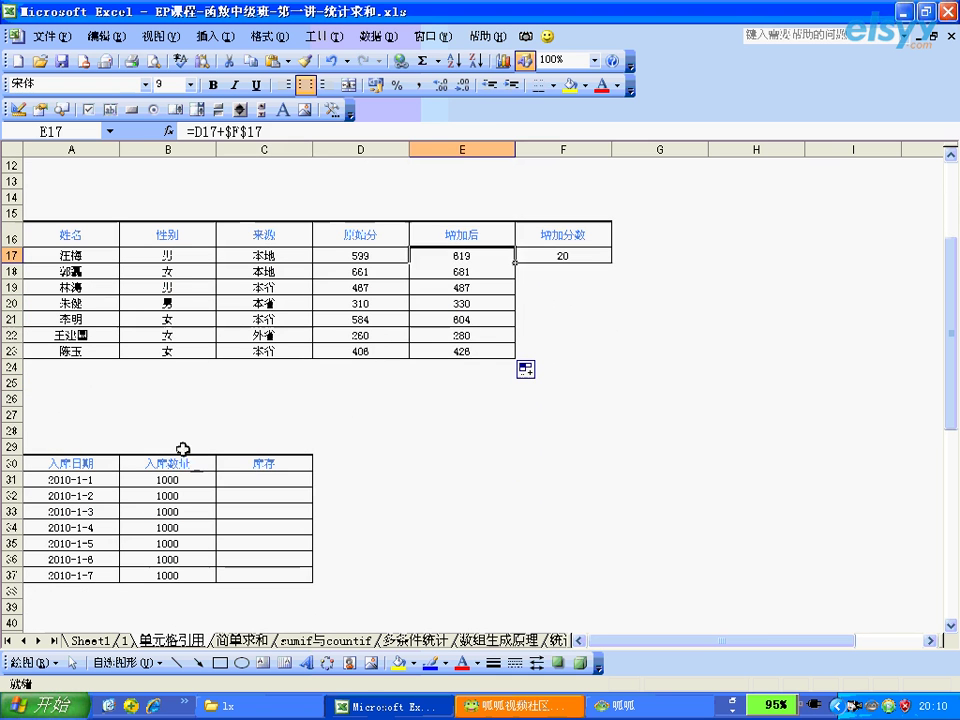
left_click(223, 480)
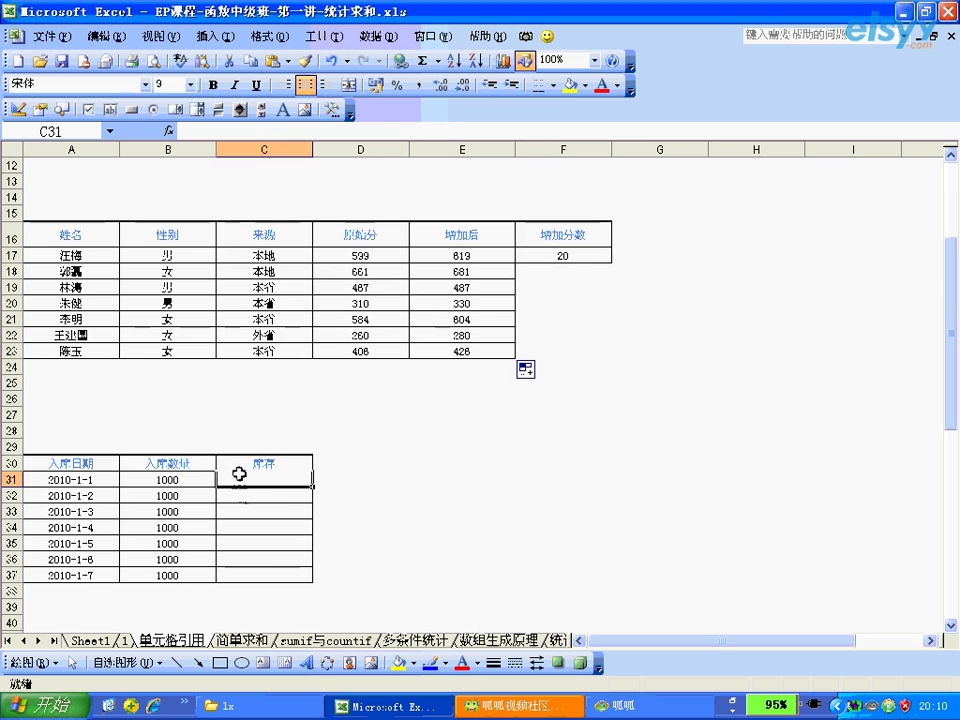
left_click_drag(242, 508, 259, 493)
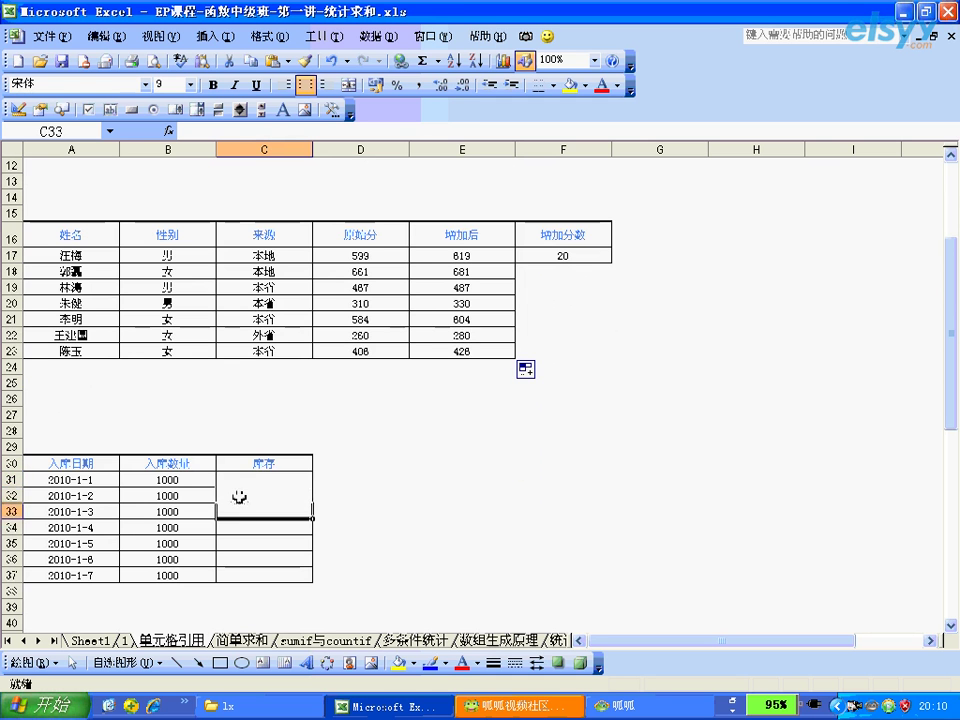
left_click(239, 497)
left_click(233, 484)
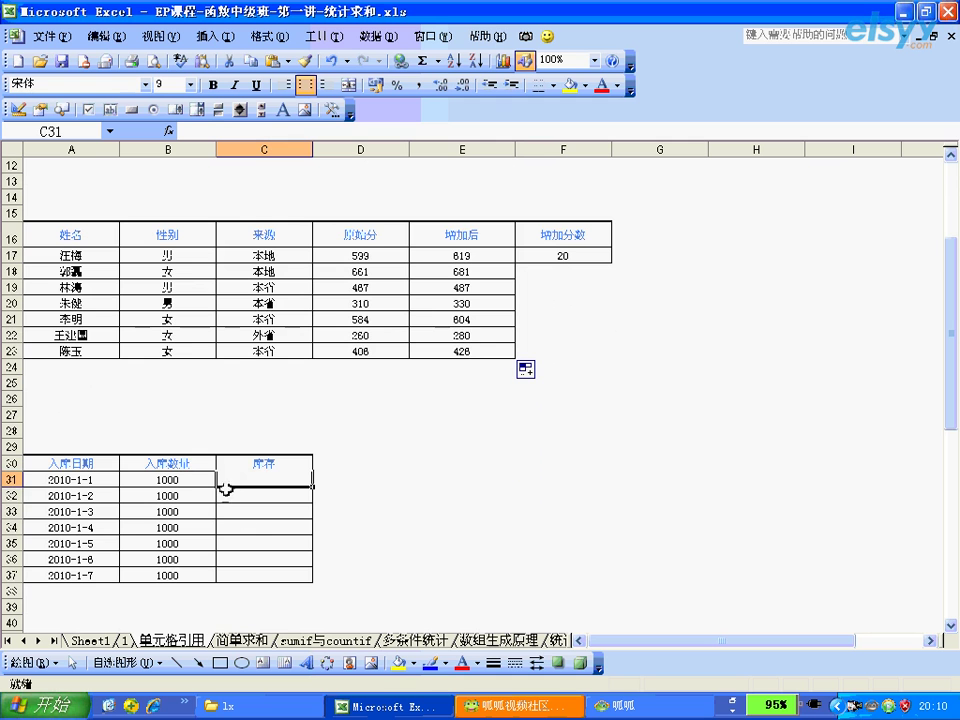
left_click(240, 494)
left_click(239, 484)
left_click_drag(204, 484, 199, 542)
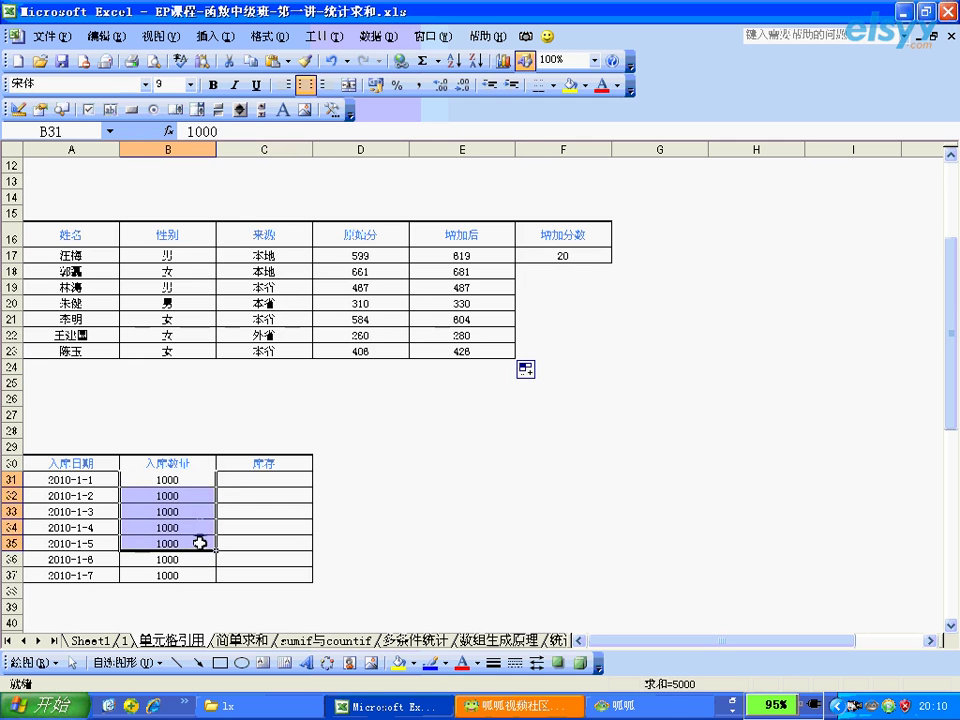
left_click(200, 483)
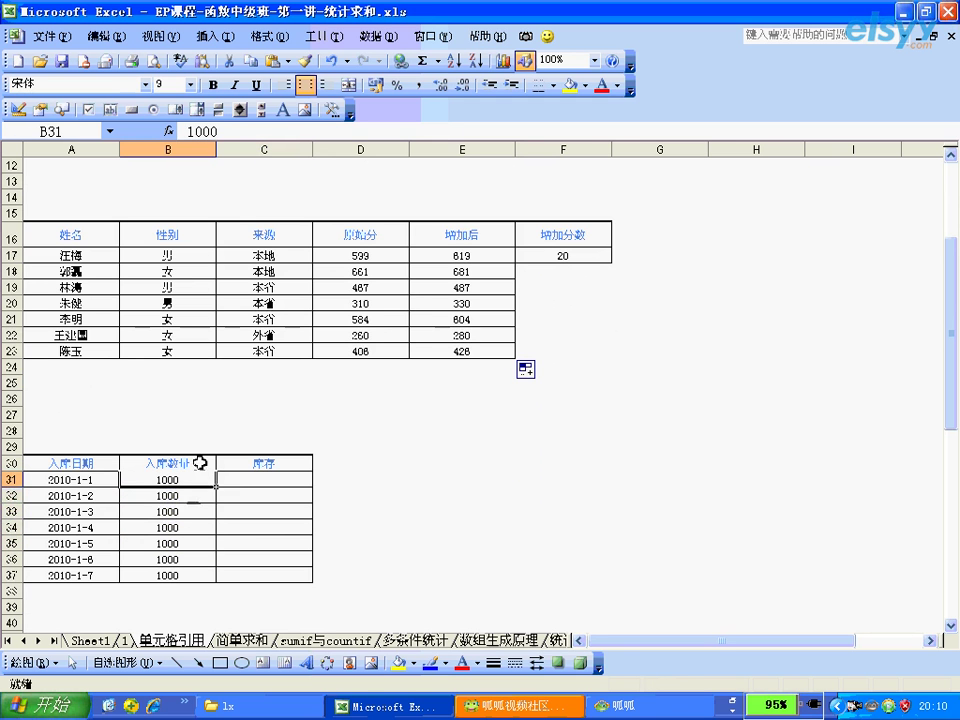
left_click_drag(193, 478, 193, 522)
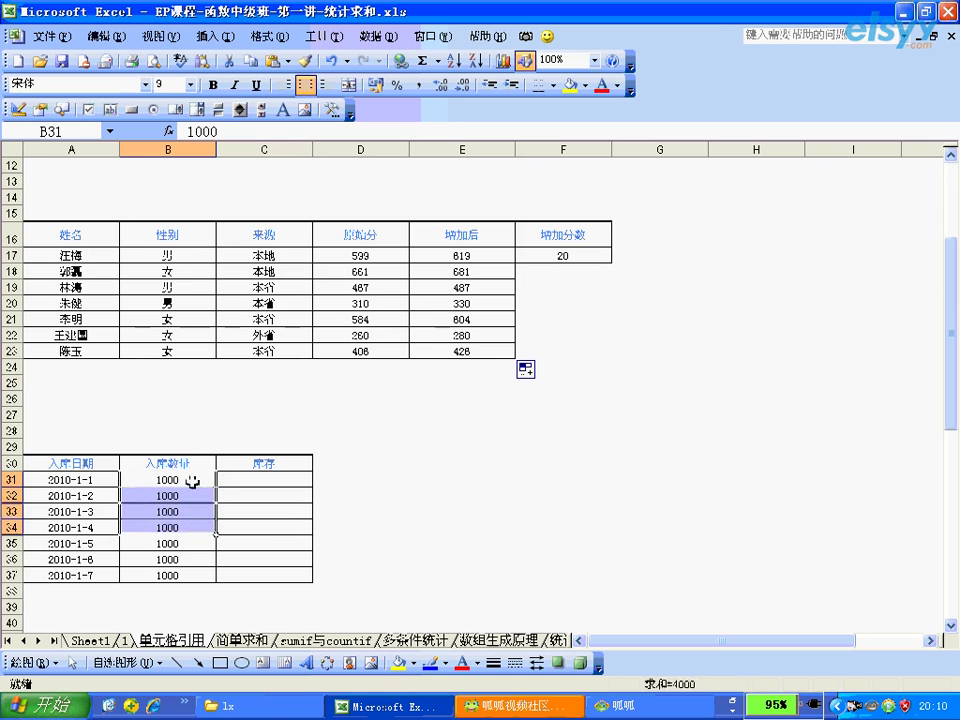
left_click(193, 482)
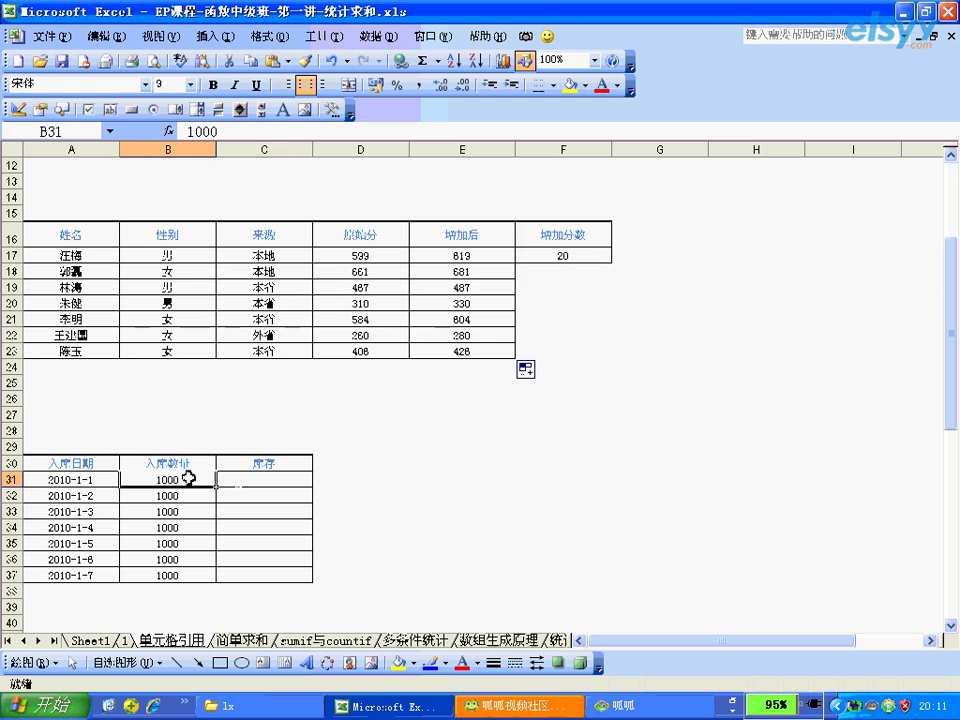
Step: Trace how the 库存 cells C31 to C35 relate to the accumulated 入库数量 values, up to range B31:B35
left_click(240, 481)
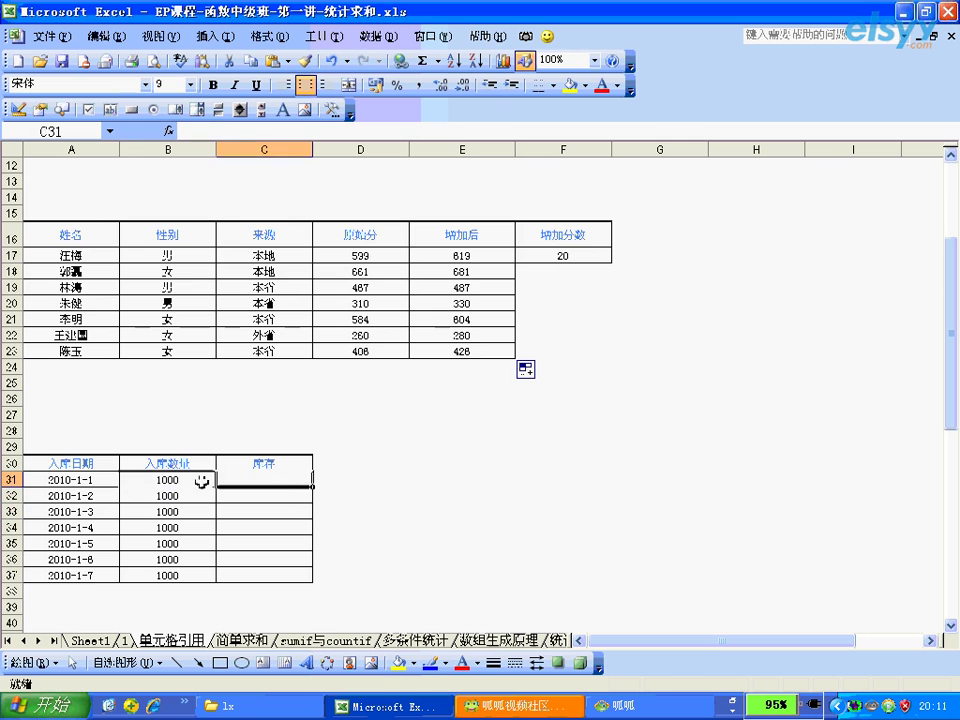
left_click_drag(202, 481, 163, 463)
left_click(250, 480)
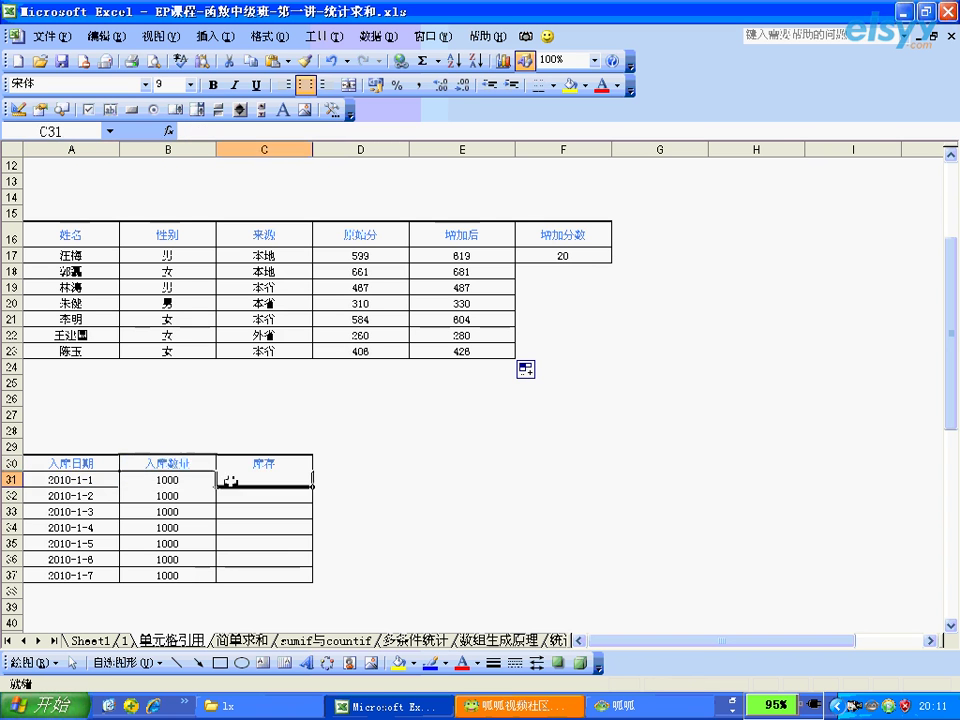
left_click(229, 494)
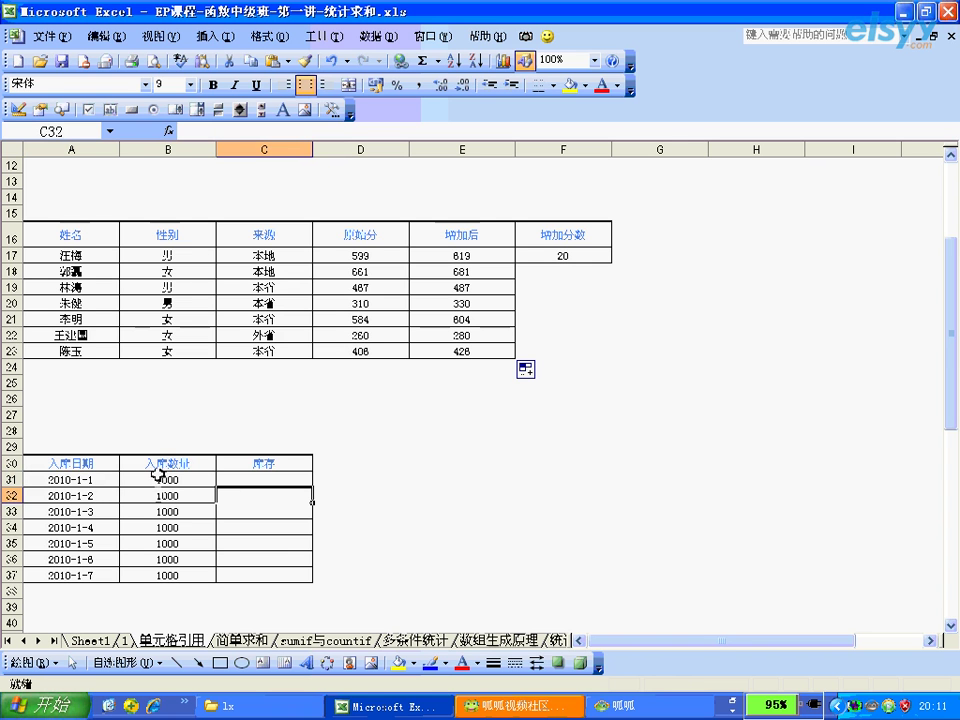
left_click(247, 511)
left_click(245, 527)
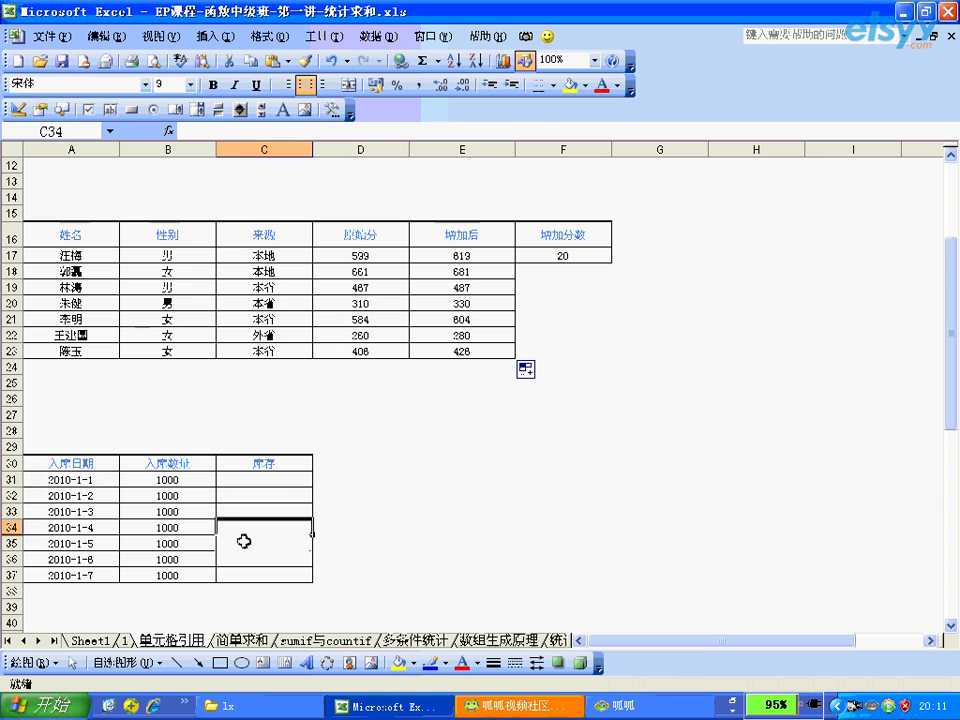
left_click(243, 542)
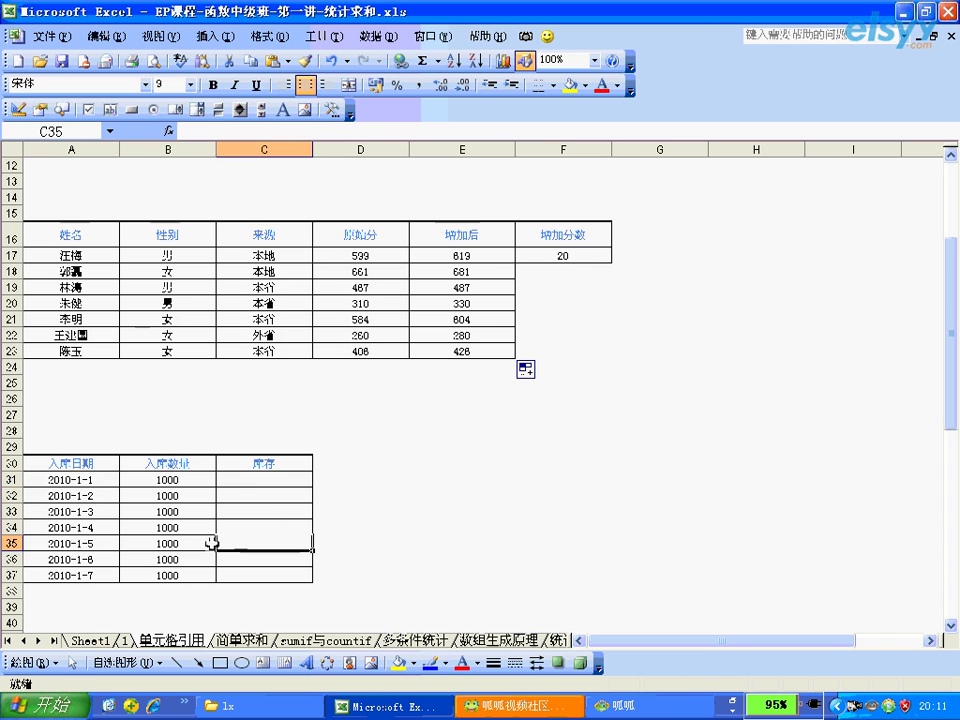
left_click(207, 543)
left_click_drag(207, 543, 208, 482)
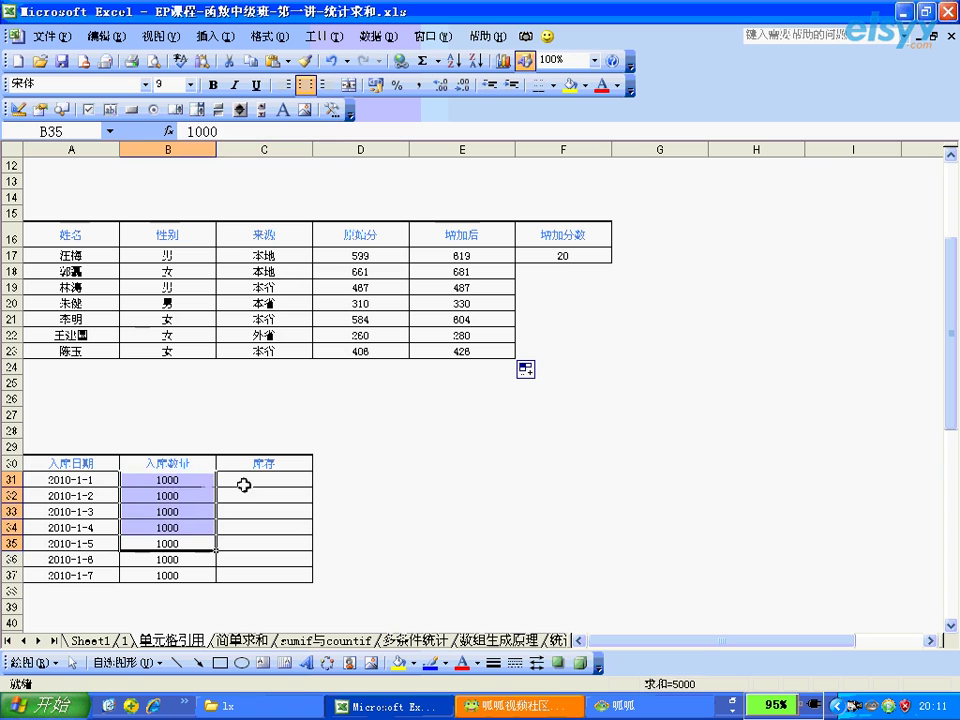
Step: Enter the running-total formula =SUM($B$31:B31) in C31, with the range start absolute and the range end relative
left_click(250, 480)
type("=")
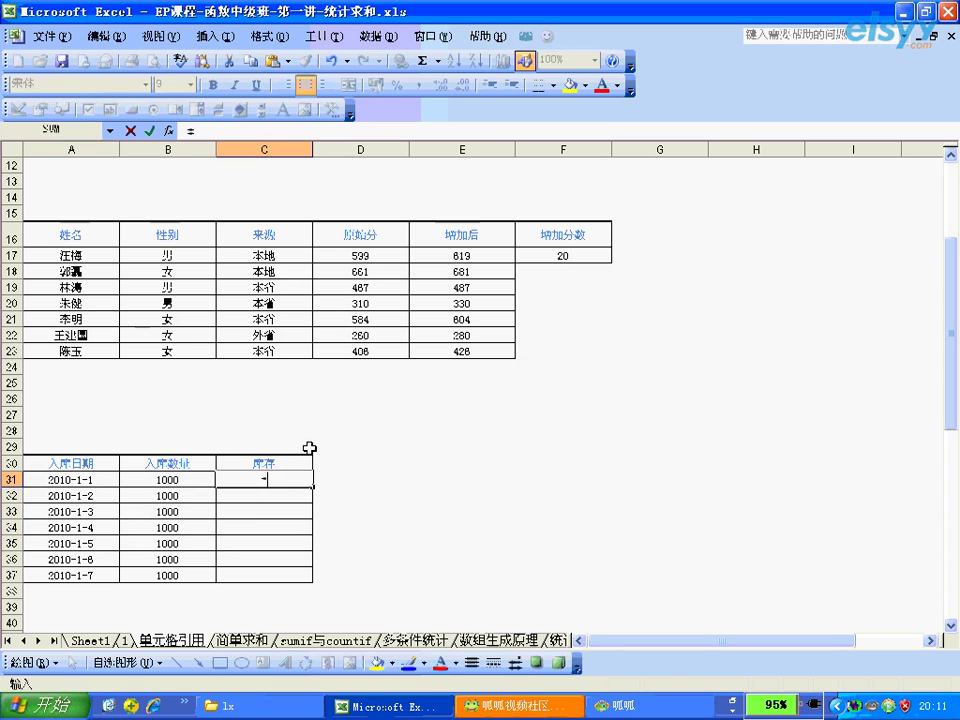
type("sum(")
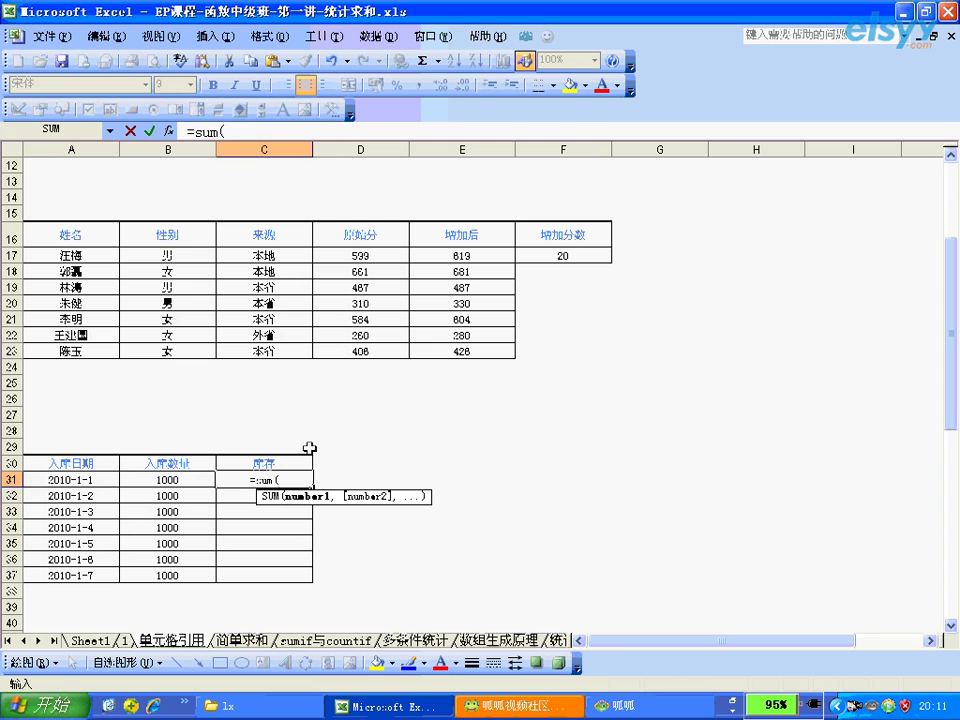
left_click(199, 482)
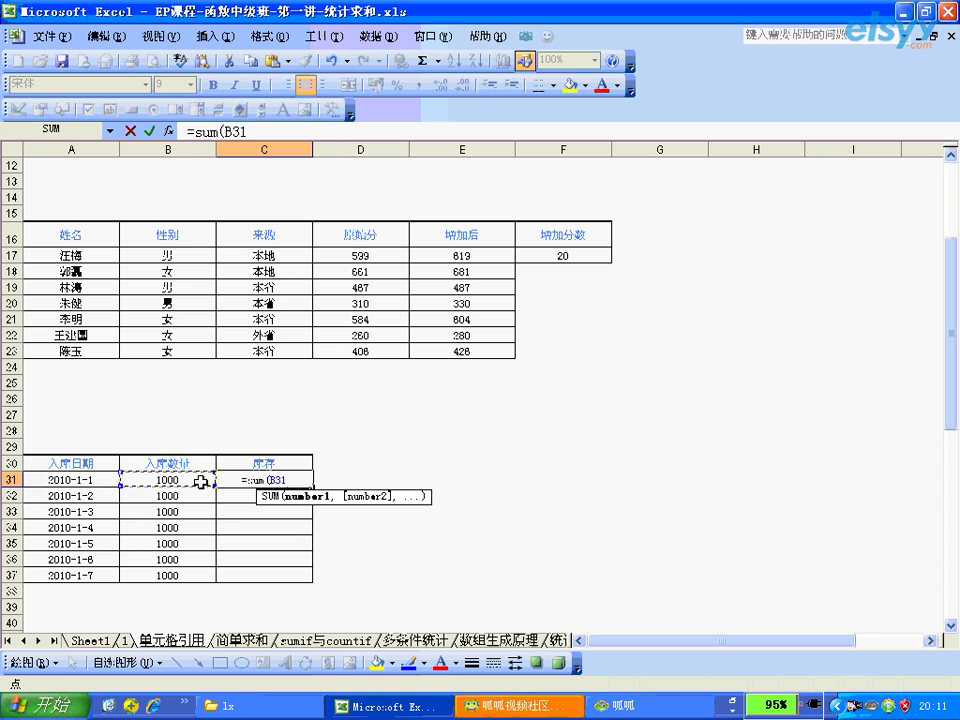
key("F4")
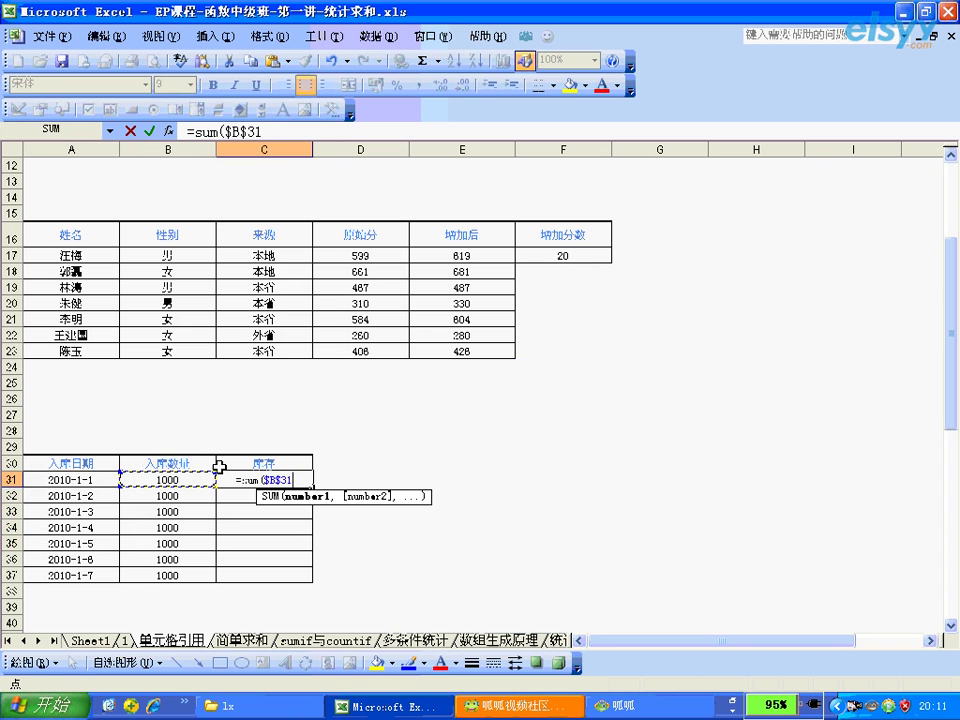
key("F8")
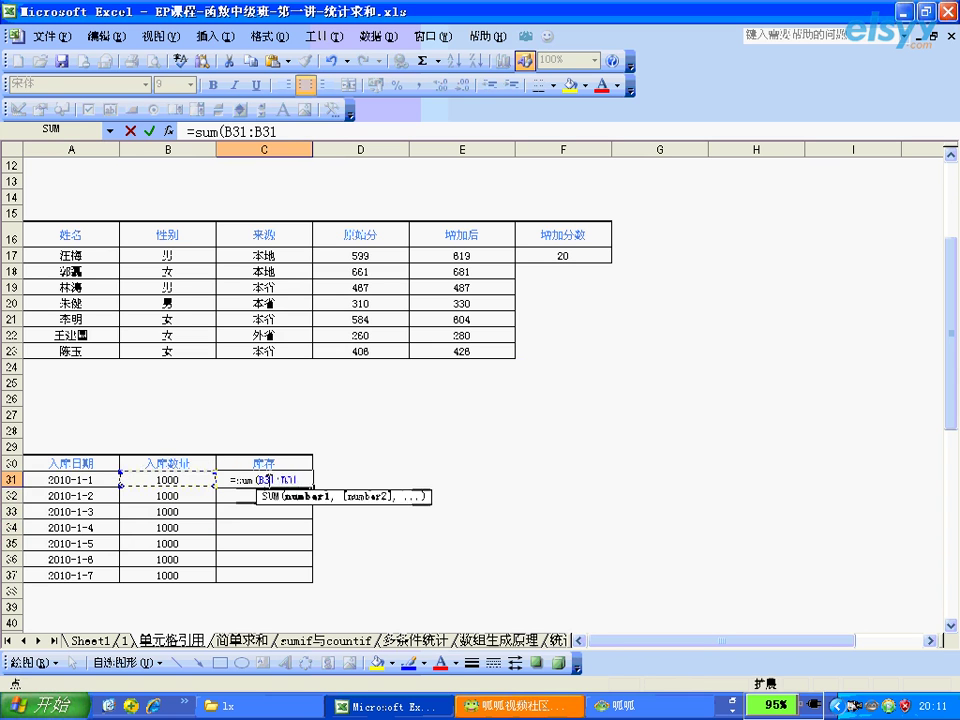
left_click(262, 480)
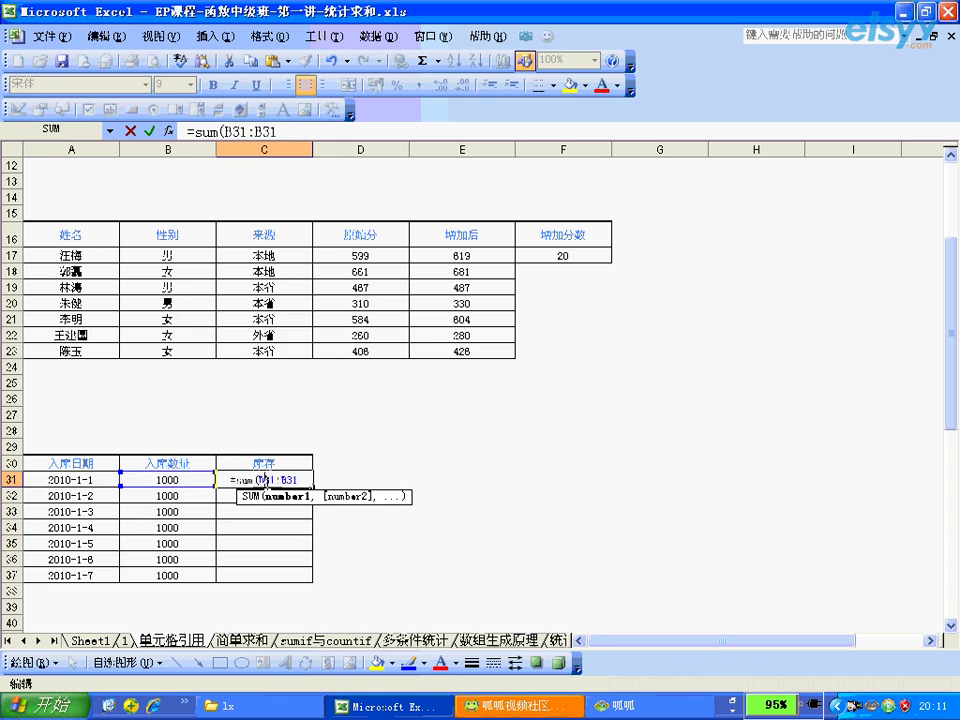
key("F4")
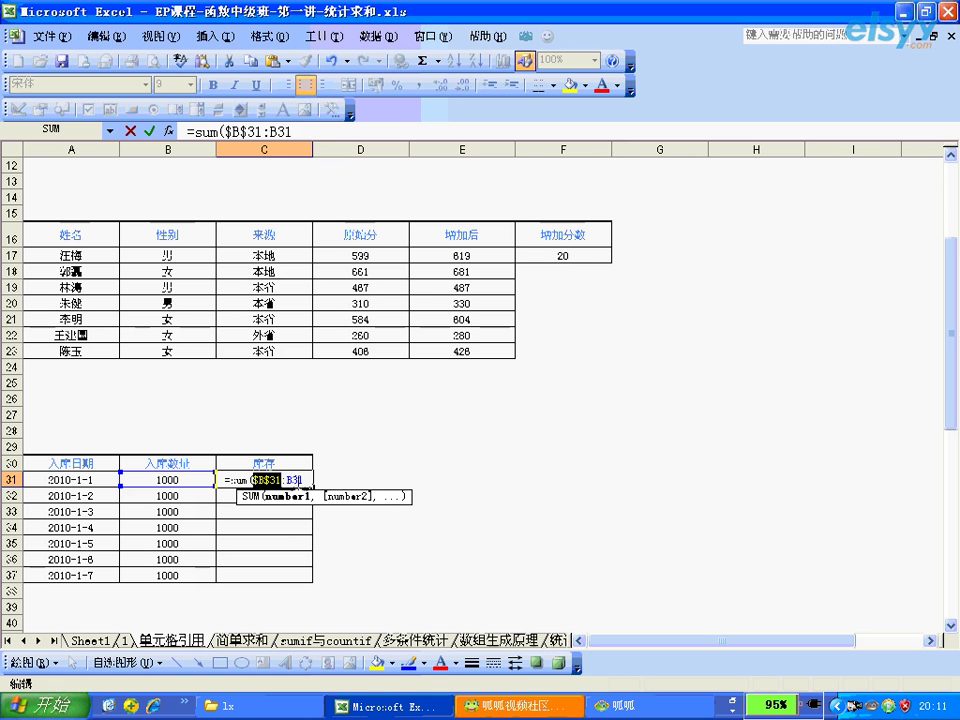
left_click(302, 480)
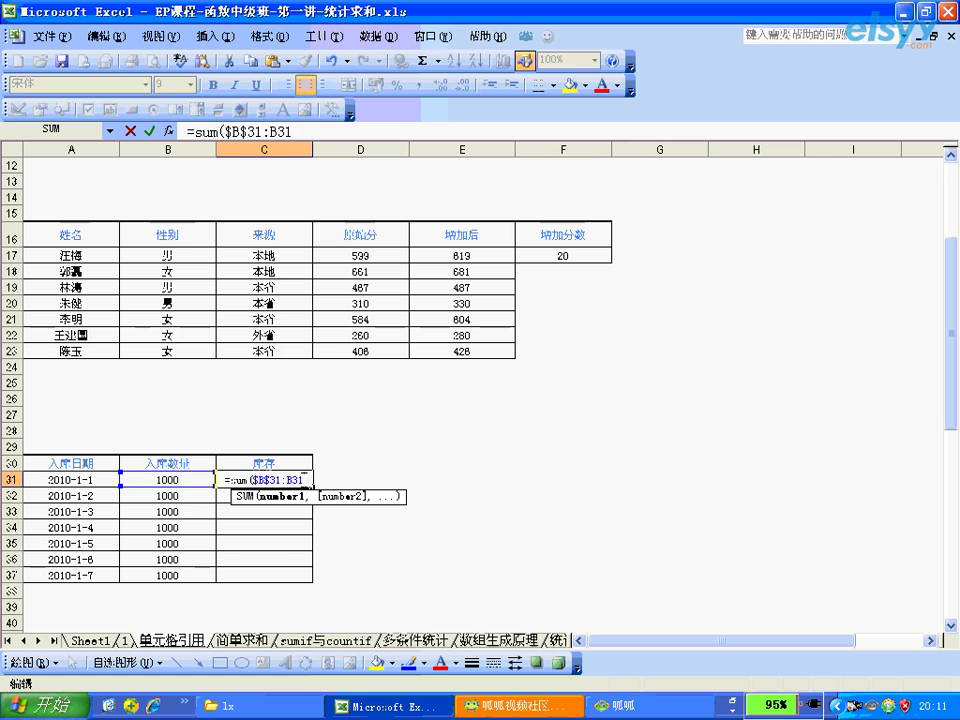
type(")")
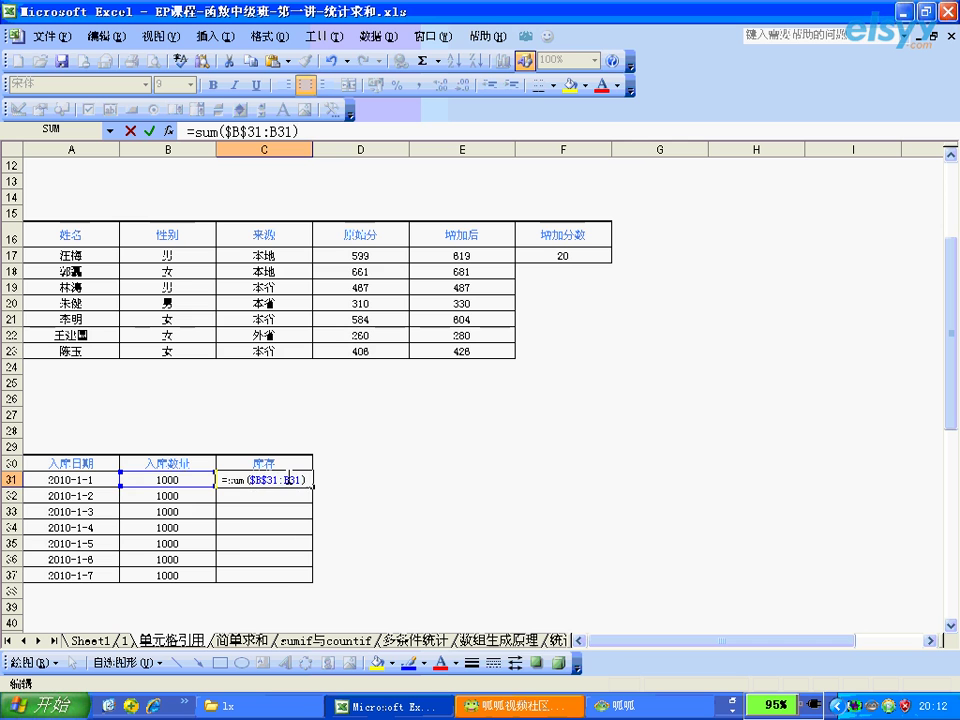
key("Return")
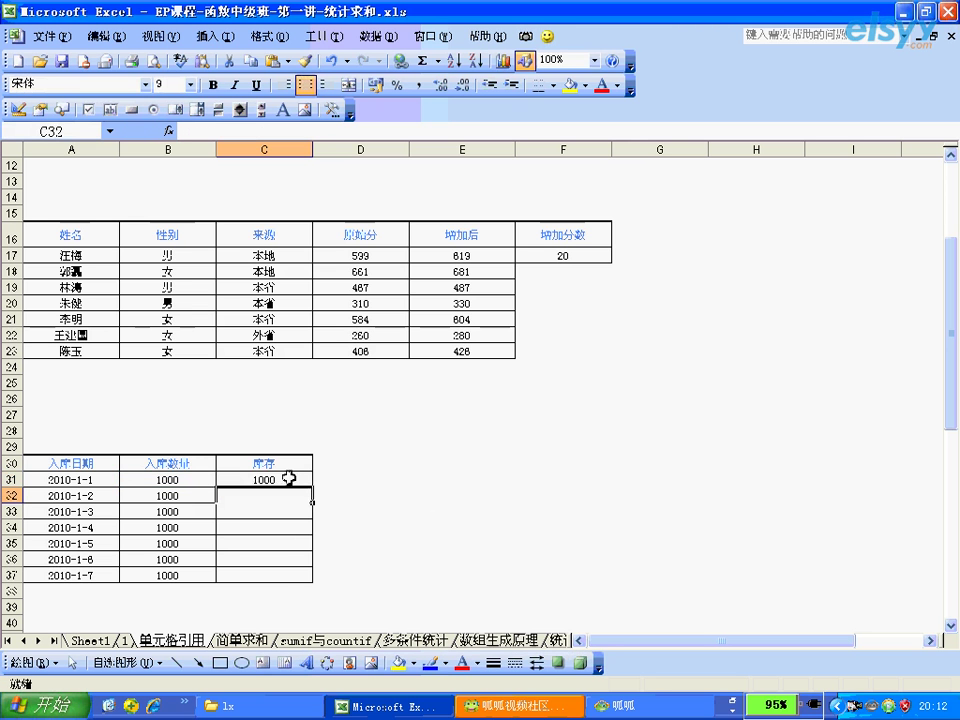
Step: Write the sample range reference =a1:a19 in the empty cell E32 to illustrate colon notation, and discard it
left_click(456, 490)
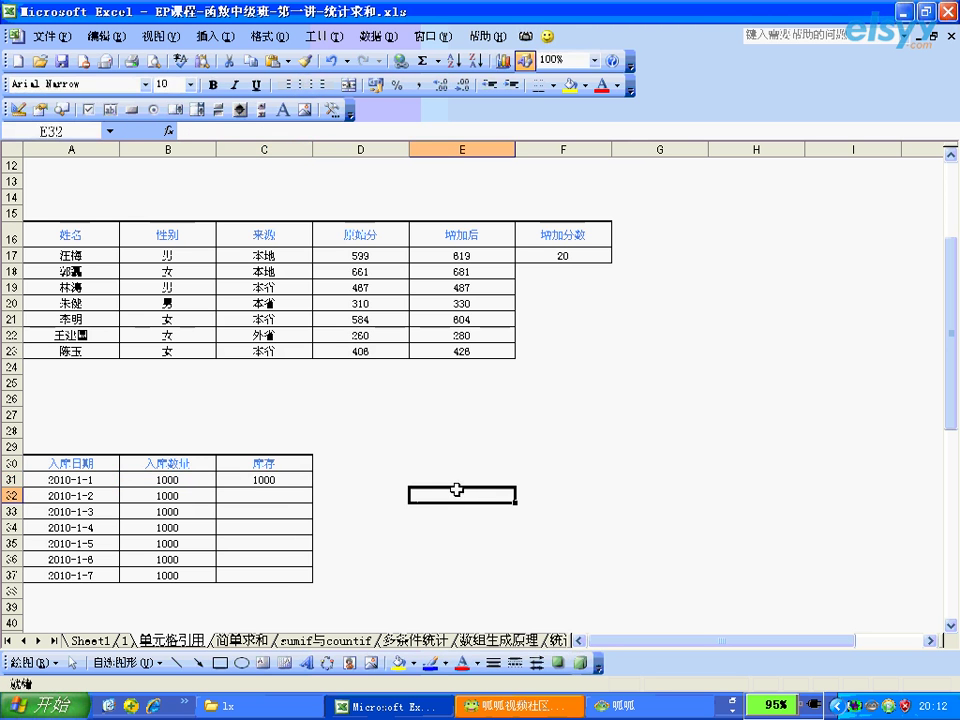
type("=a1")
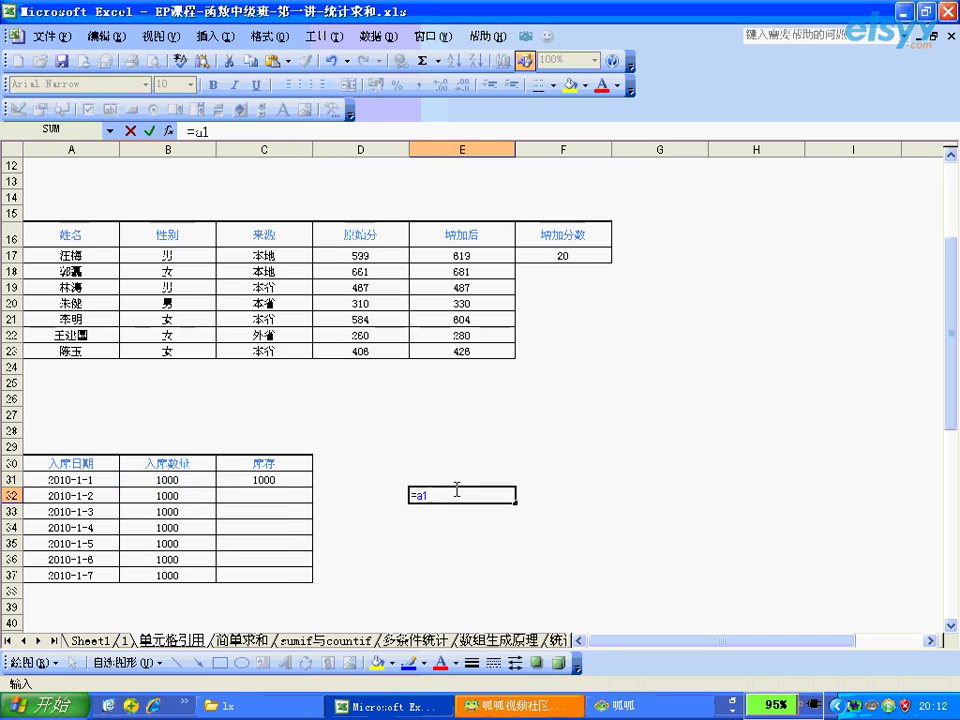
type(":a19")
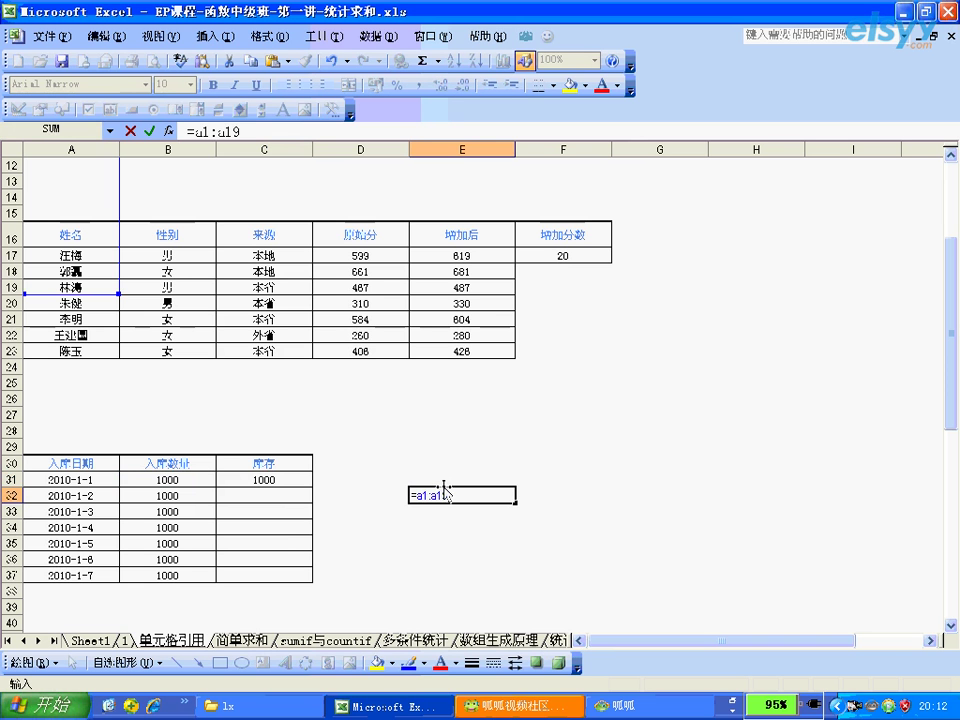
double_click(430, 495)
left_click(432, 496)
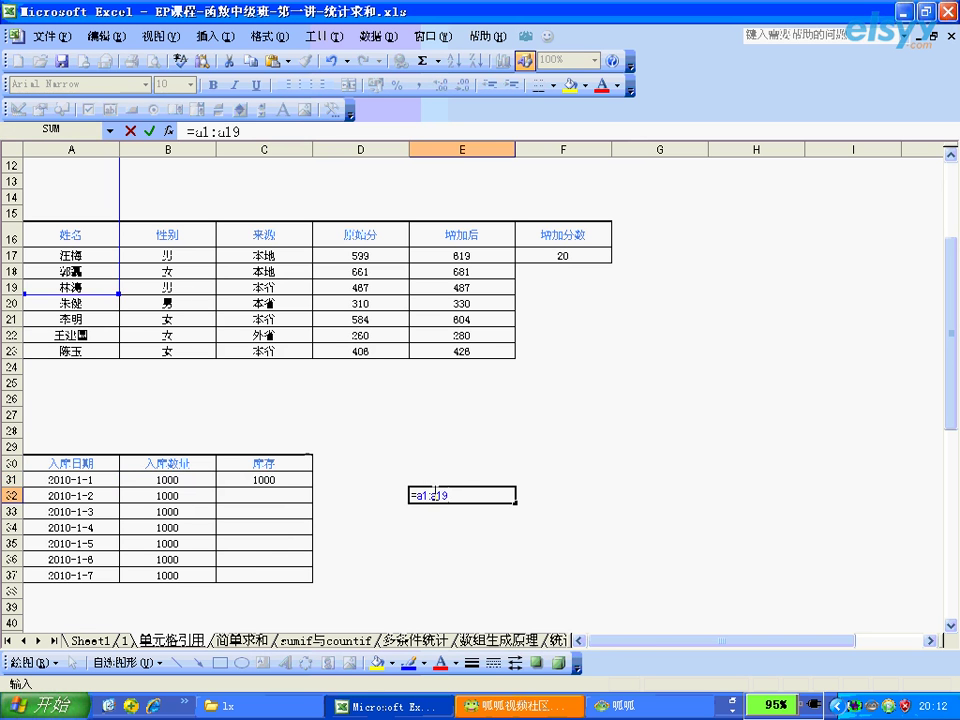
key("Escape")
Step: Fill the formula =SUM($B$31:B31) from C31 down through C37 and check the references in C31 to C33
left_click(288, 481)
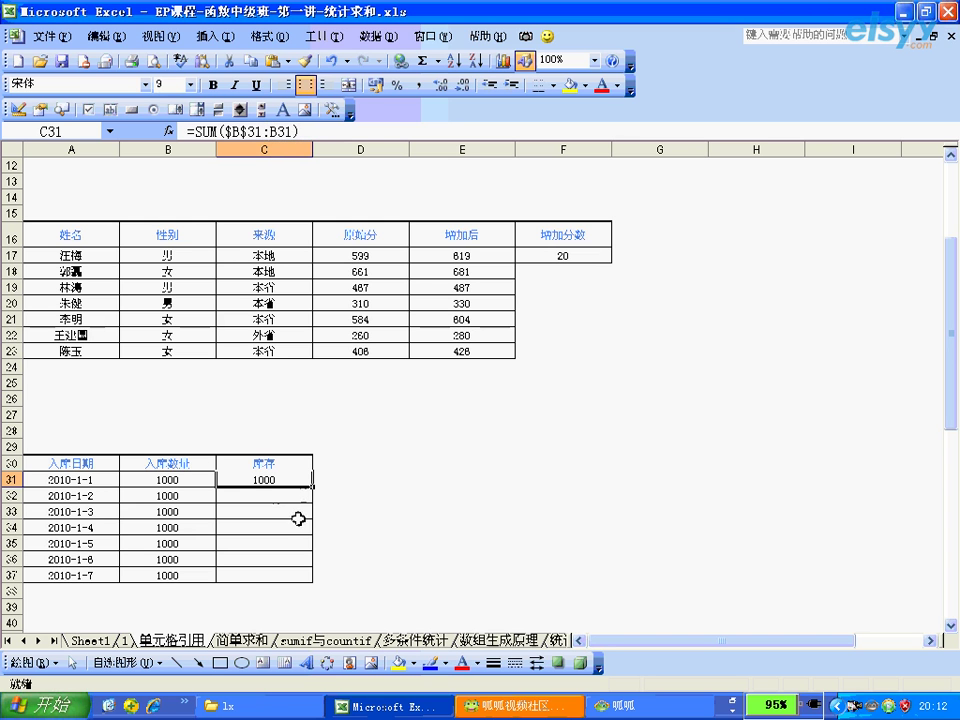
left_click_drag(312, 487, 315, 581)
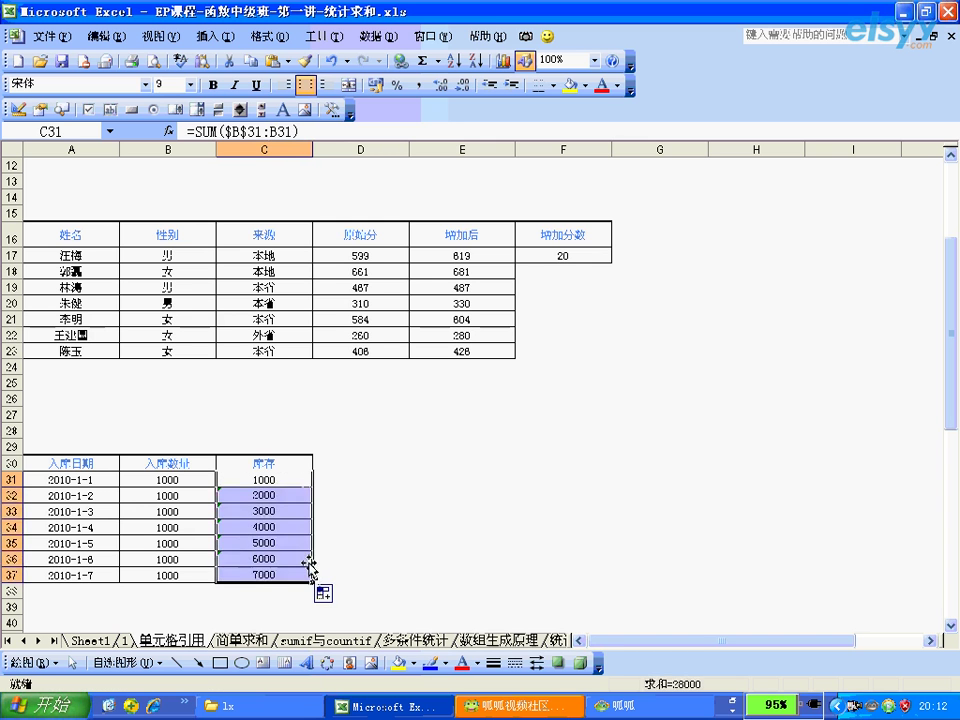
left_click(300, 481)
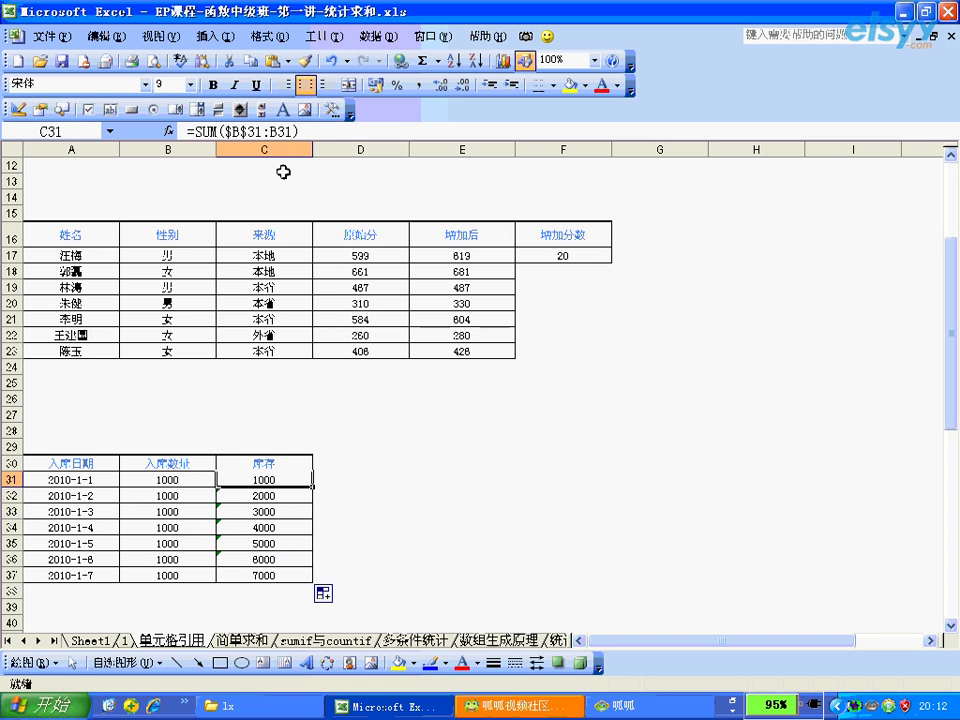
left_click(283, 503)
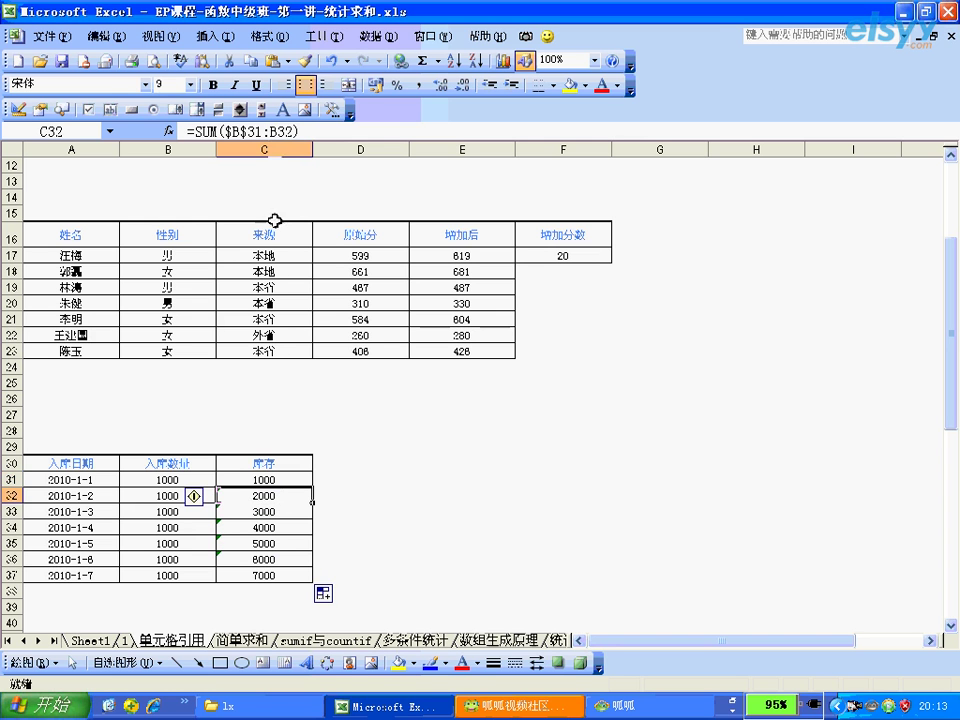
left_click(275, 512)
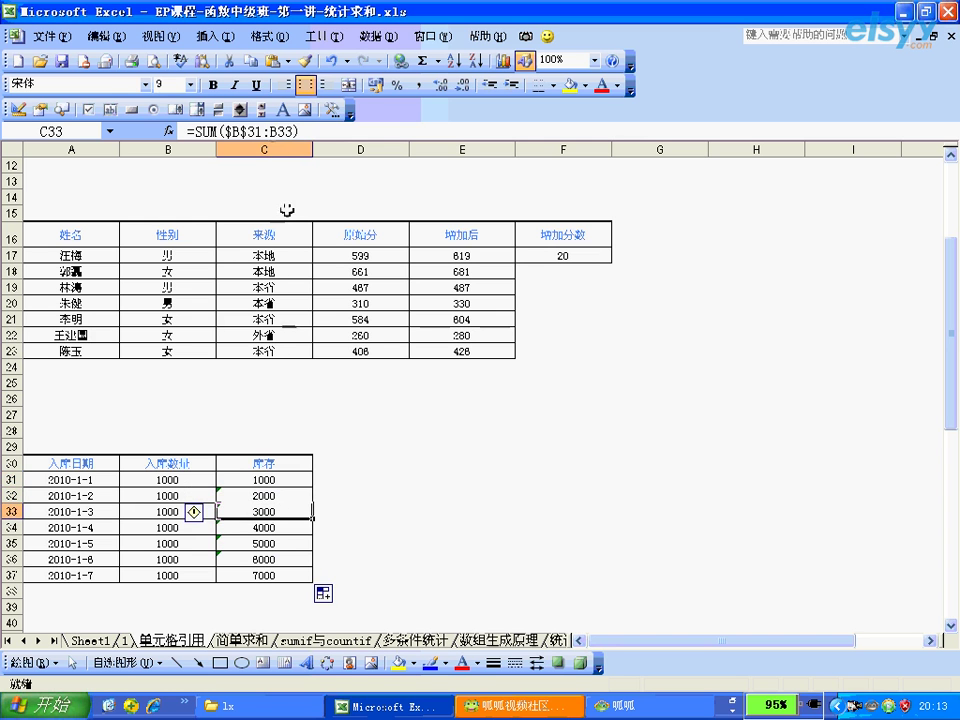
Step: Compare the 库存 cells C31 to C33 with the 入库数量 ranges they sum, from B31 up to B31:B33
left_click(270, 478)
left_click(208, 476)
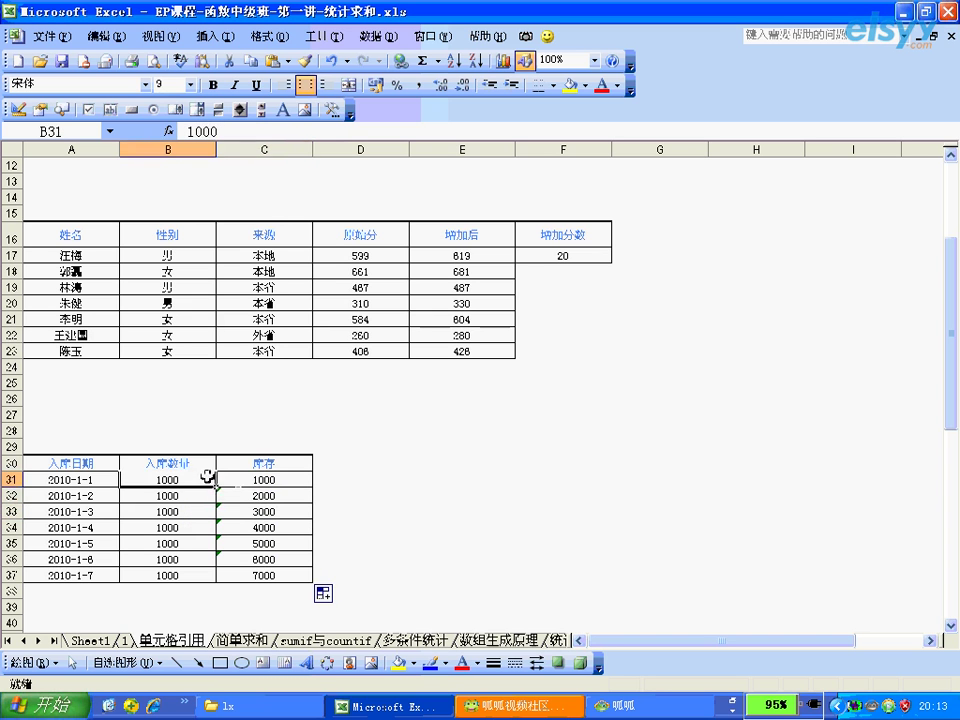
left_click(239, 500)
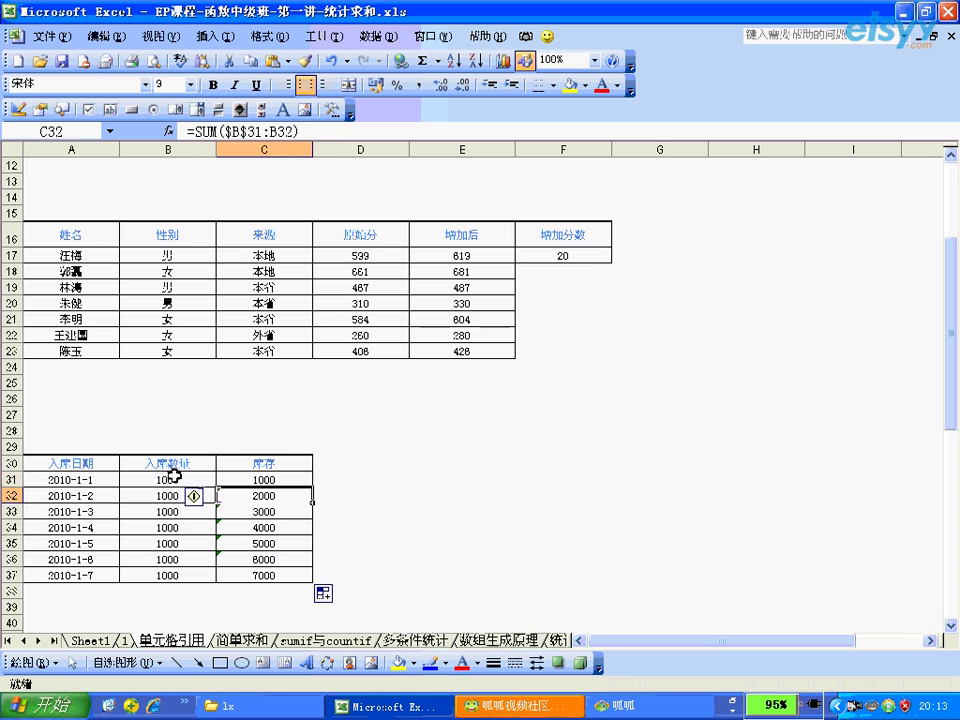
left_click_drag(144, 476, 195, 482)
left_click(253, 510)
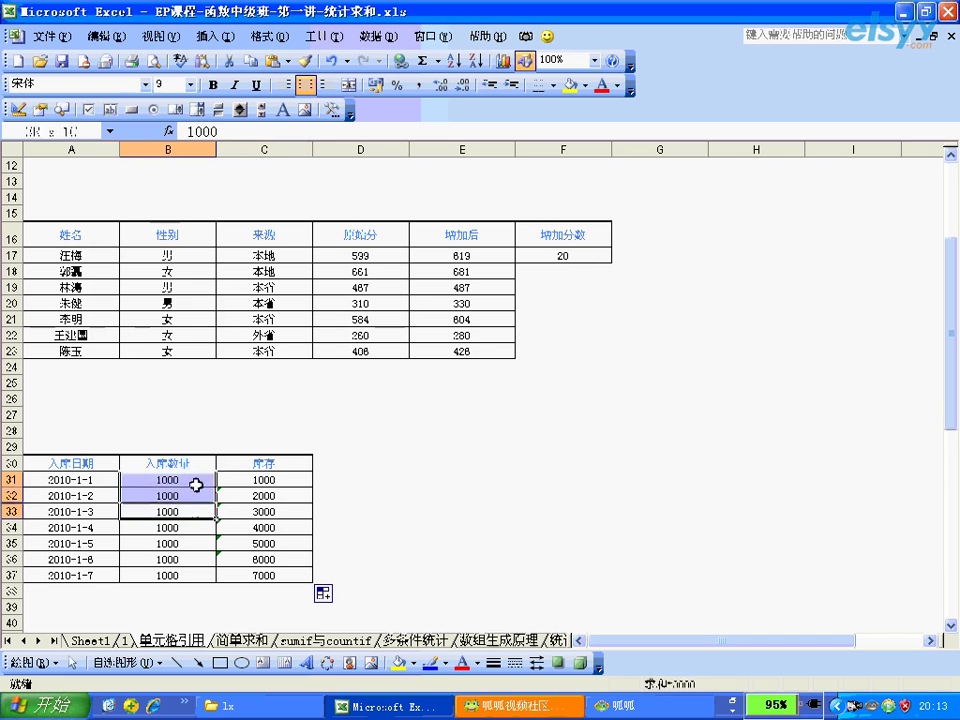
Step: Examine the absolute start $B$31 and the relative end B31 of the range in the formula of C31
left_click(235, 481)
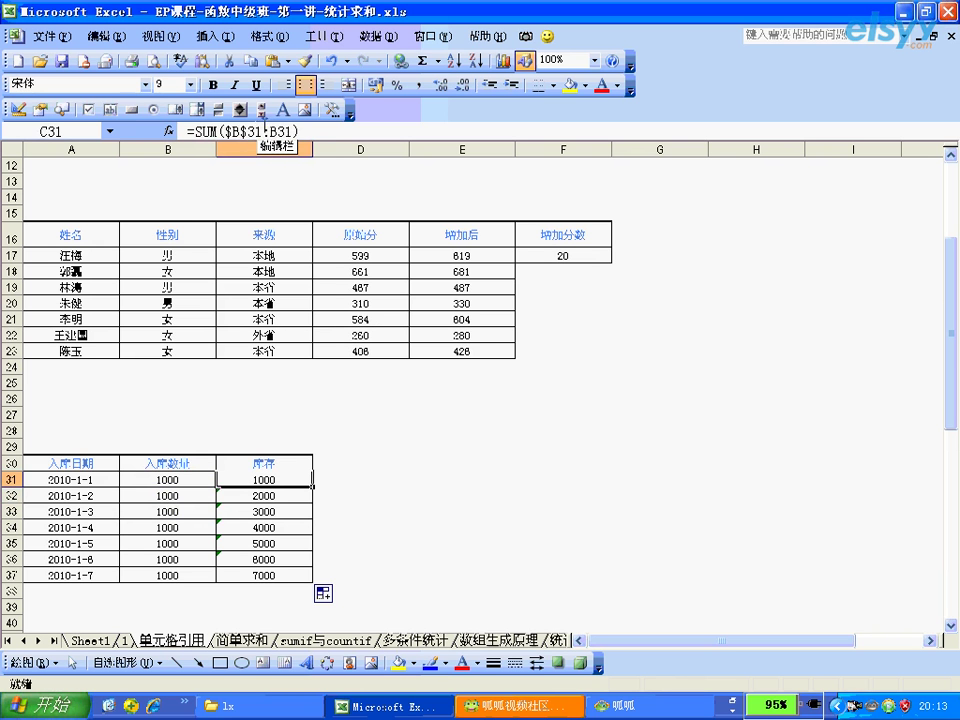
left_click(252, 131)
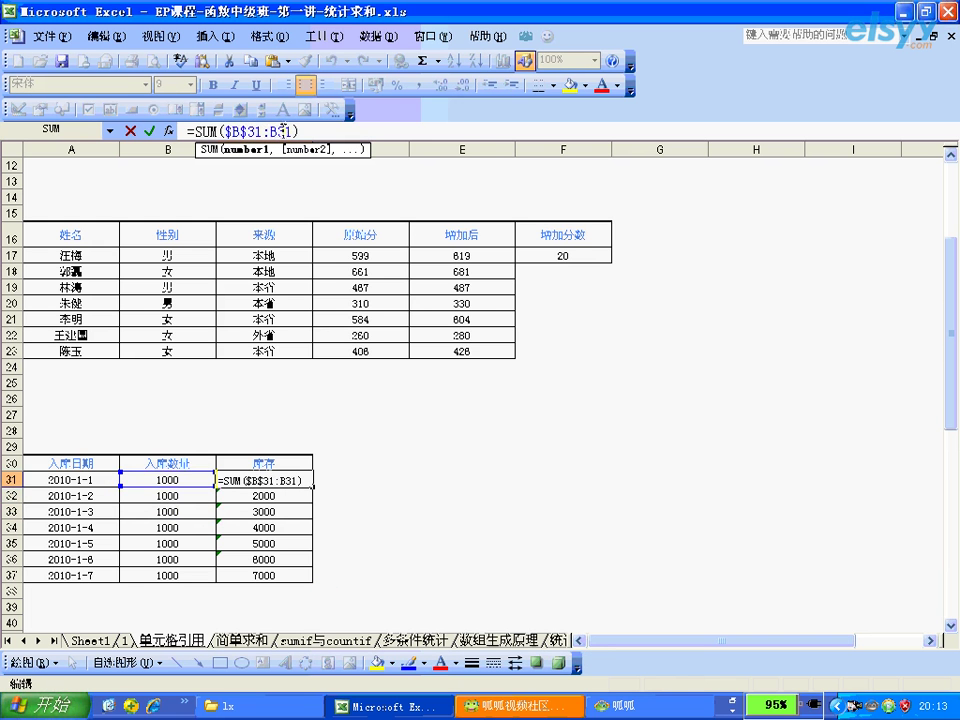
left_click_drag(262, 131, 226, 131)
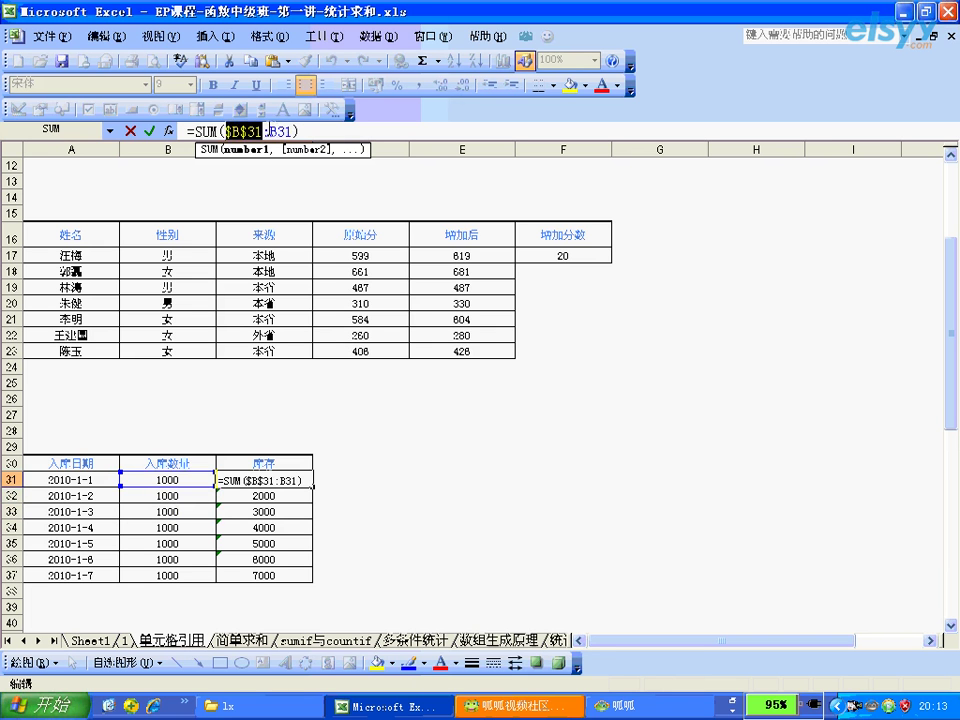
left_click(274, 130)
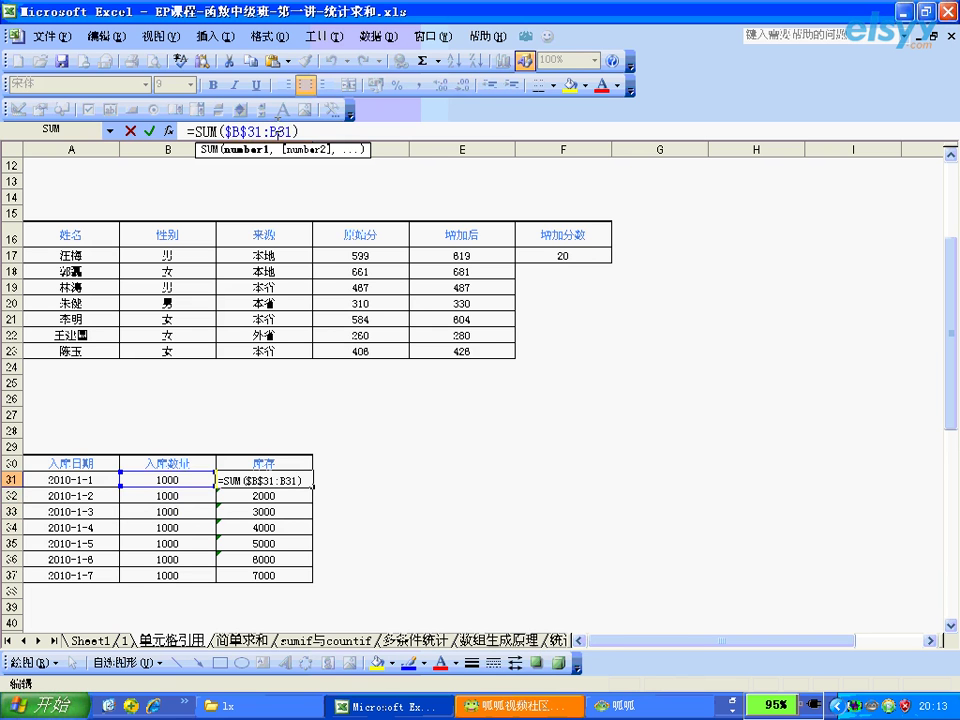
left_click(149, 131)
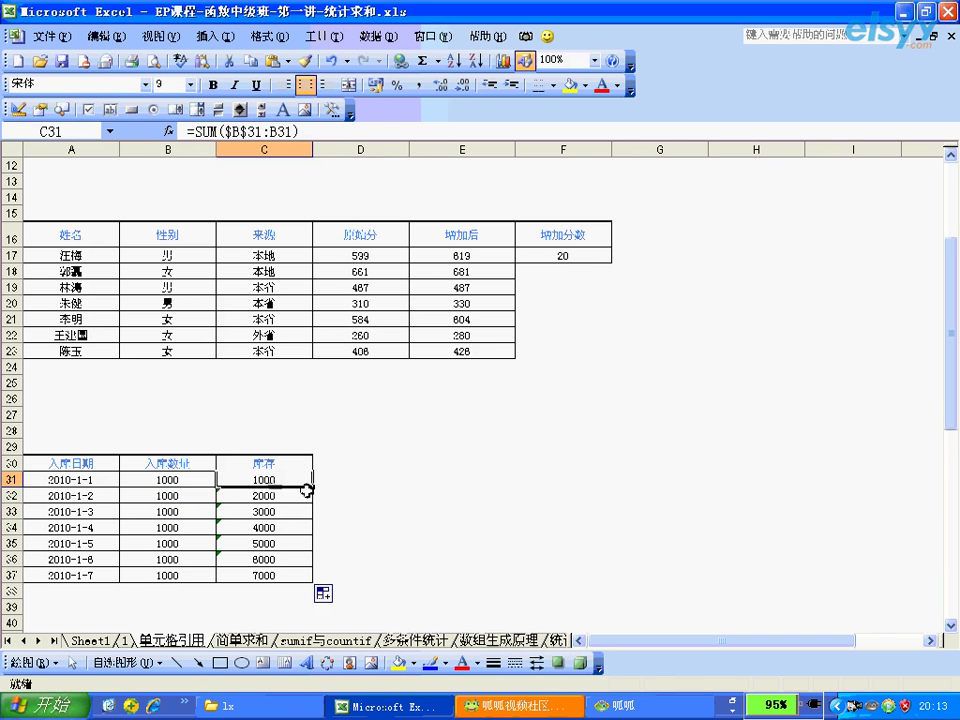
Step: Refill the C31 formula down through C37 and trace the summed ranges, comparing C36 with B31:B36 and checking C31 and C33
left_click_drag(312, 486, 300, 578)
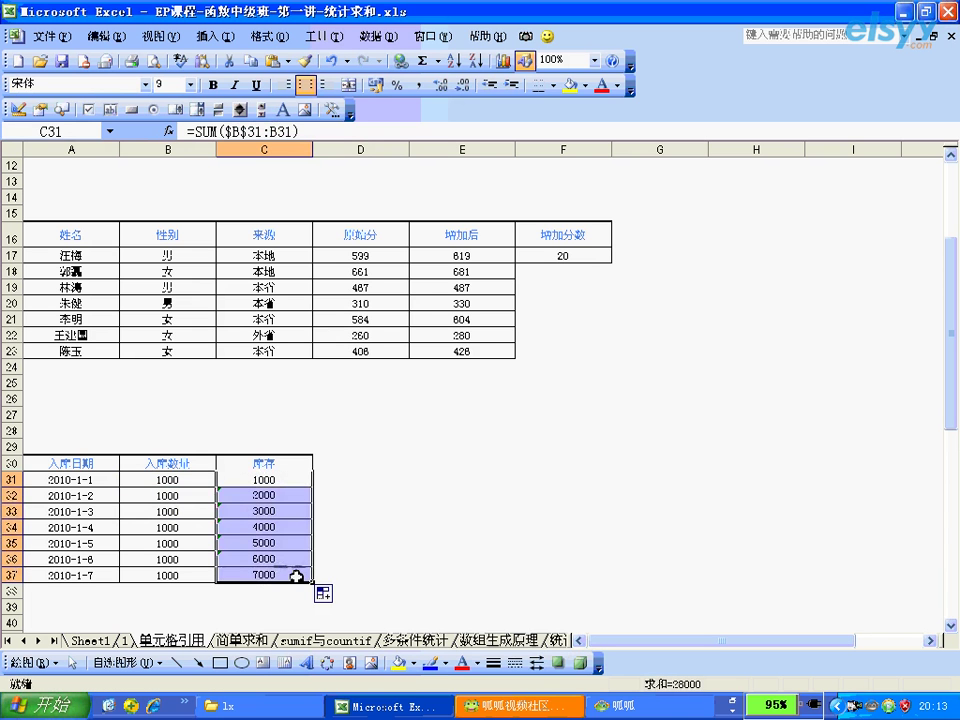
left_click(253, 566)
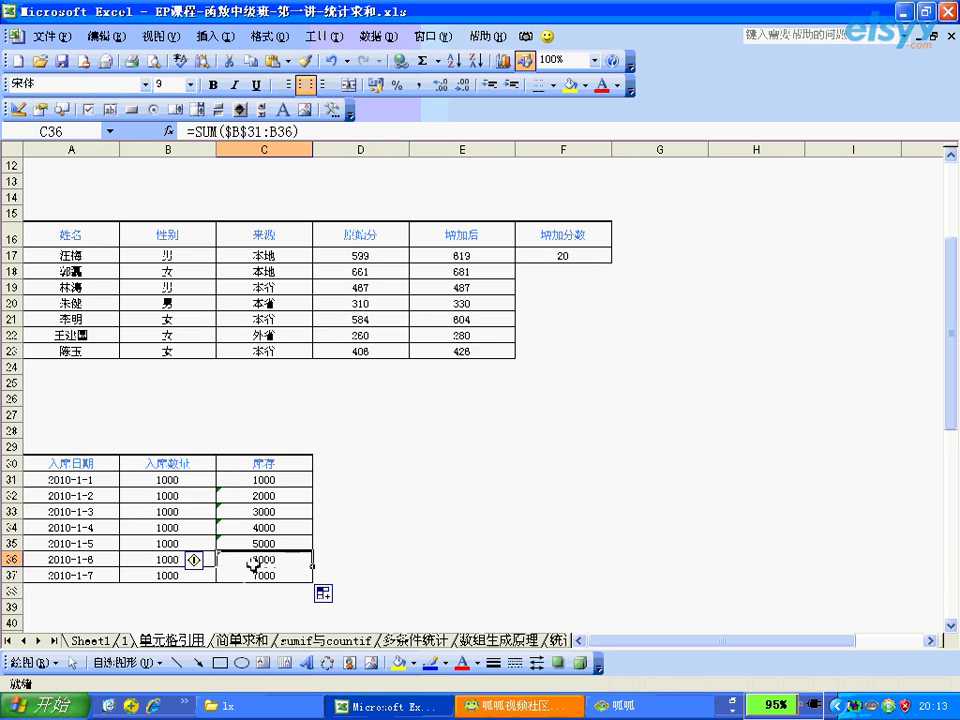
left_click_drag(178, 556, 185, 481)
left_click(224, 481)
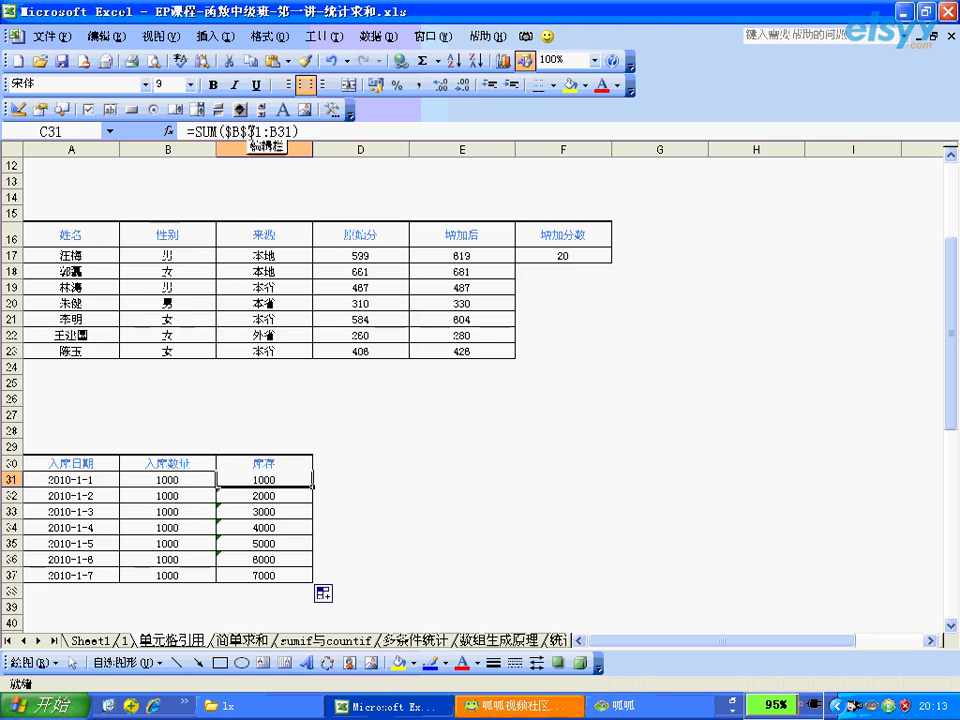
left_click(228, 512)
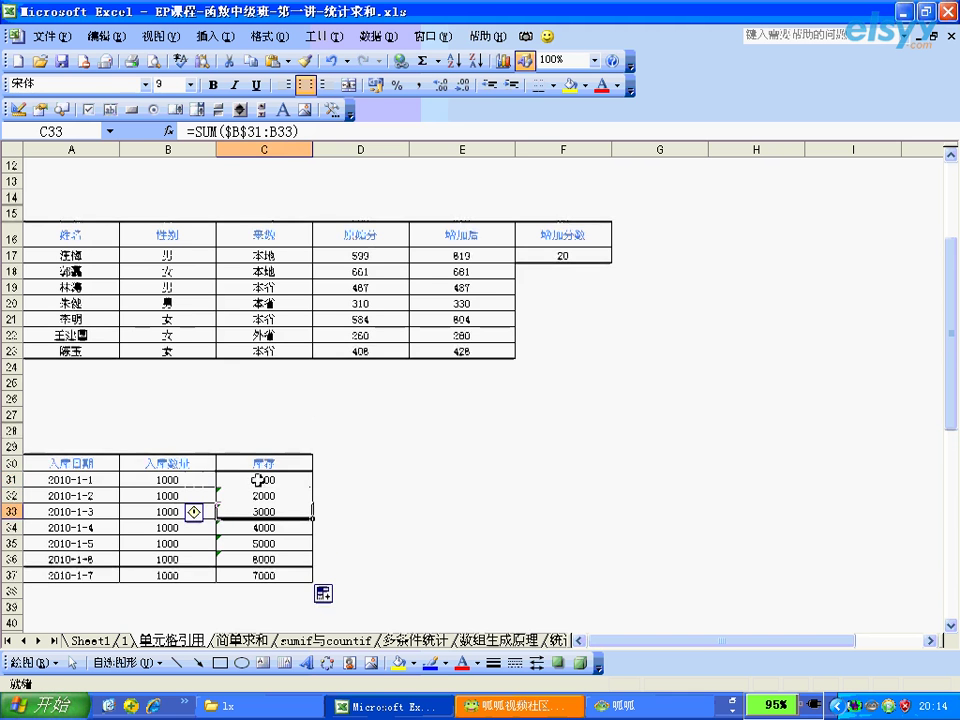
Step: Enter the relative reference formula =A1 in cell D41, above the number grid
scroll(258, 480, "down", 4)
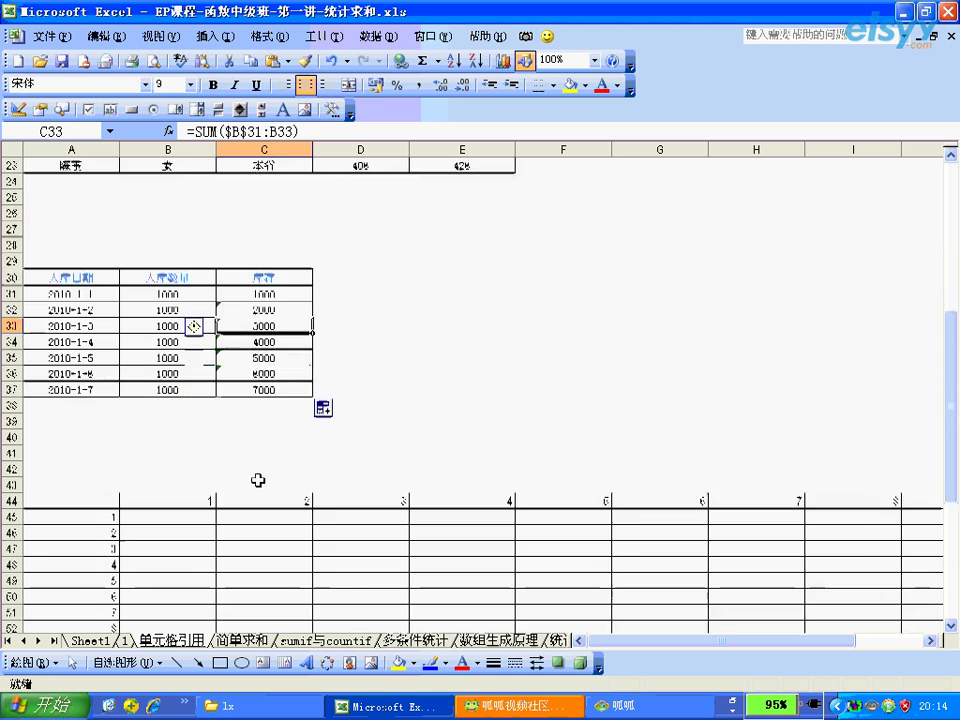
scroll(258, 480, "down", 1)
left_click(204, 471)
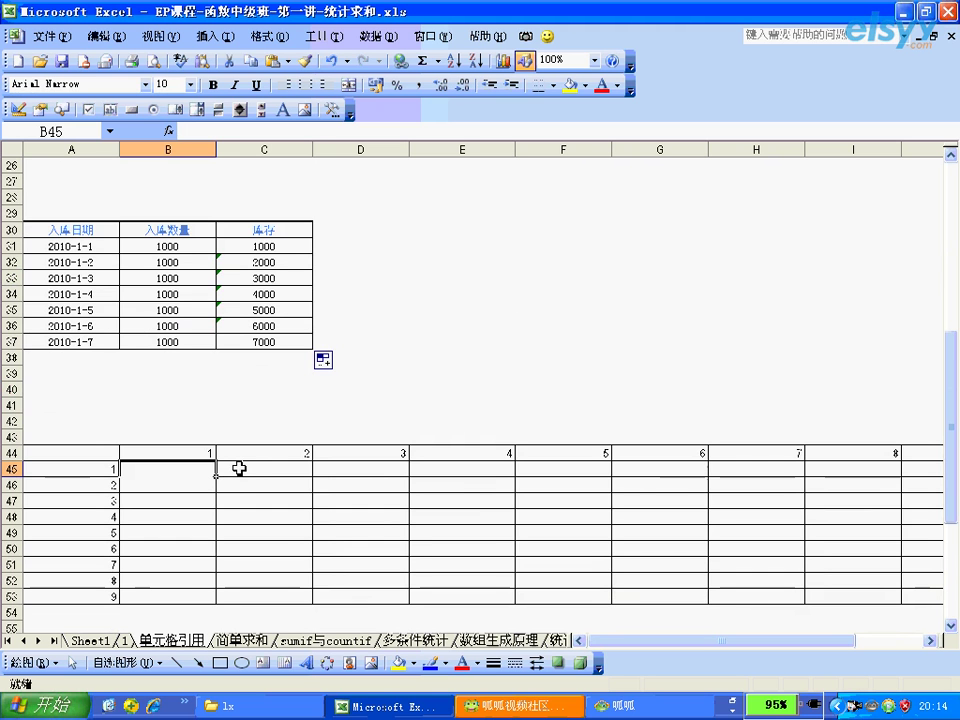
left_click(325, 402)
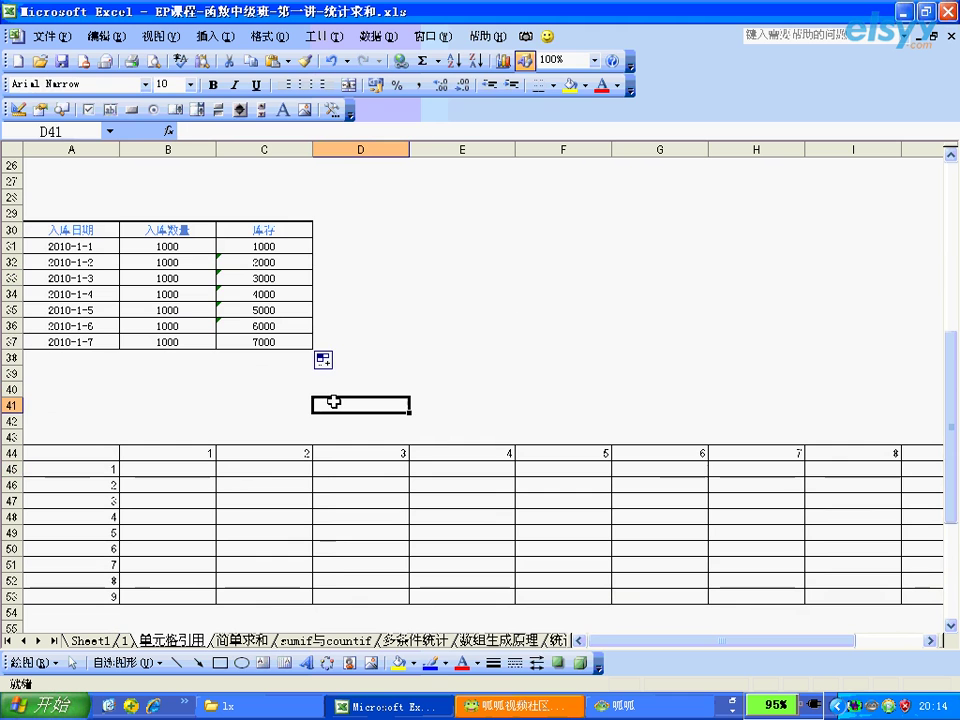
type("=a1")
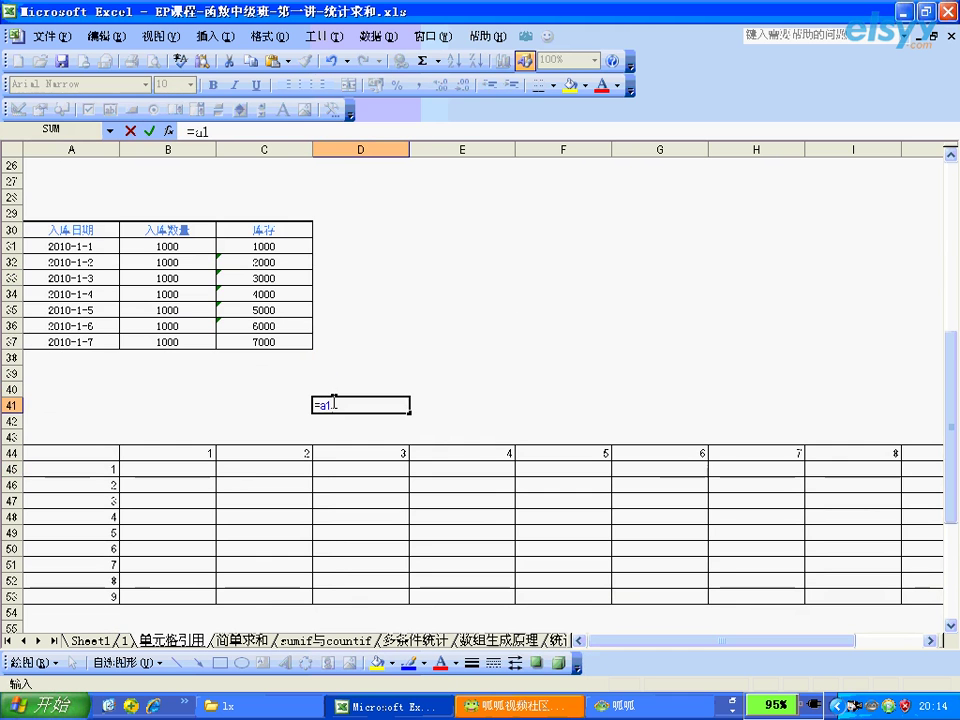
key("ctrl+Return")
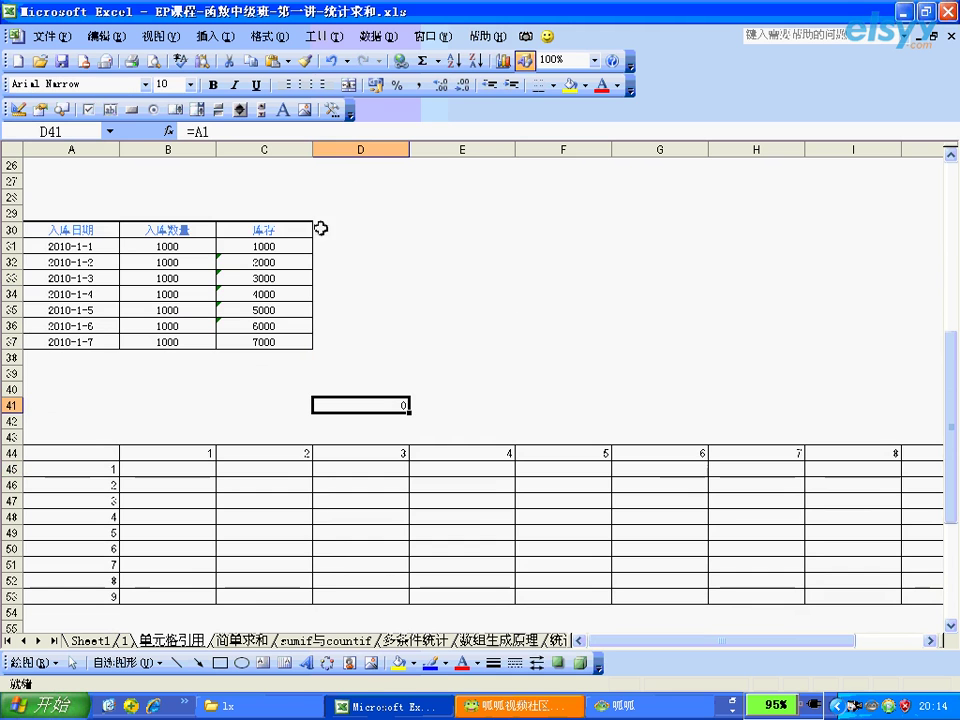
Step: Fill the relative formula of D41 down to D42 and across to E41, and check the resulting references
left_click_drag(408, 411, 407, 432)
left_click(400, 421)
left_click(395, 405)
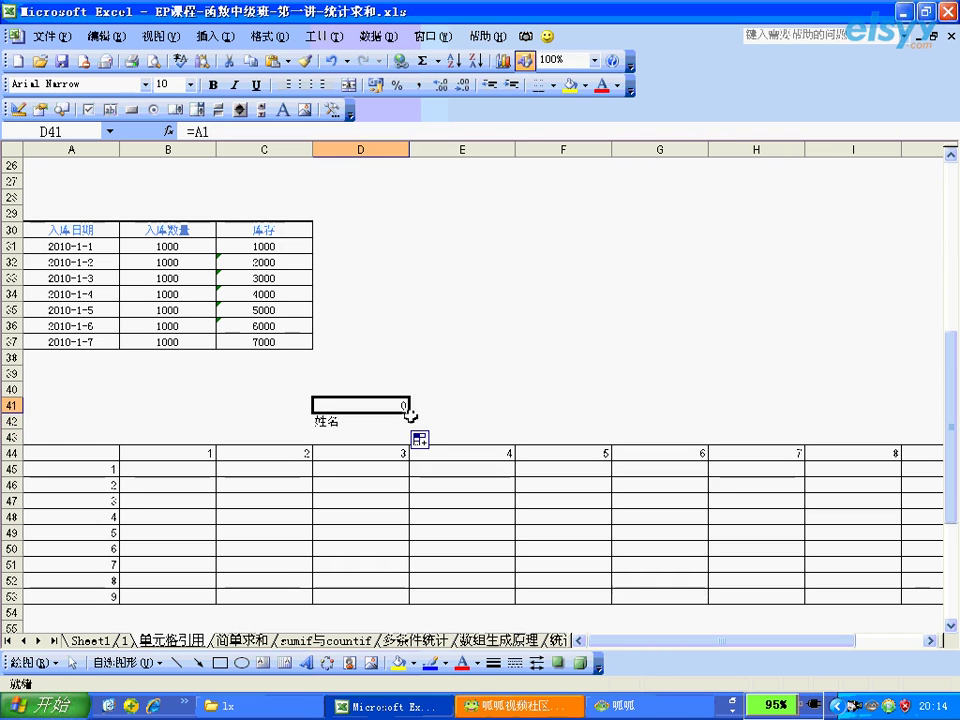
left_click_drag(407, 411, 467, 418)
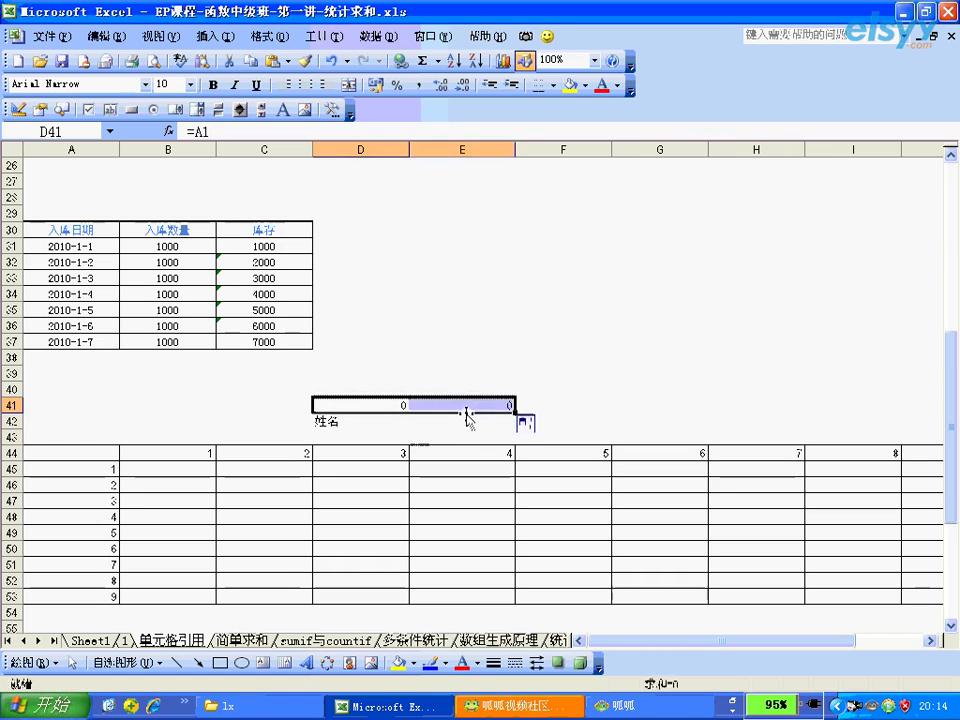
left_click(466, 408)
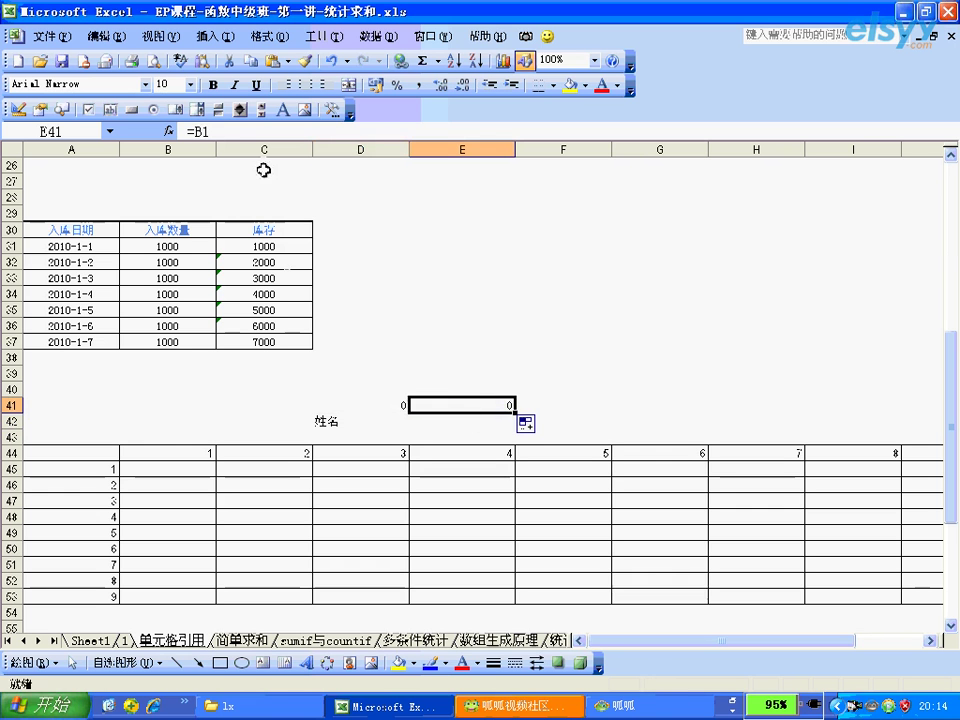
Step: Make the reference in D41 fully absolute as =$A$1
left_click(349, 404)
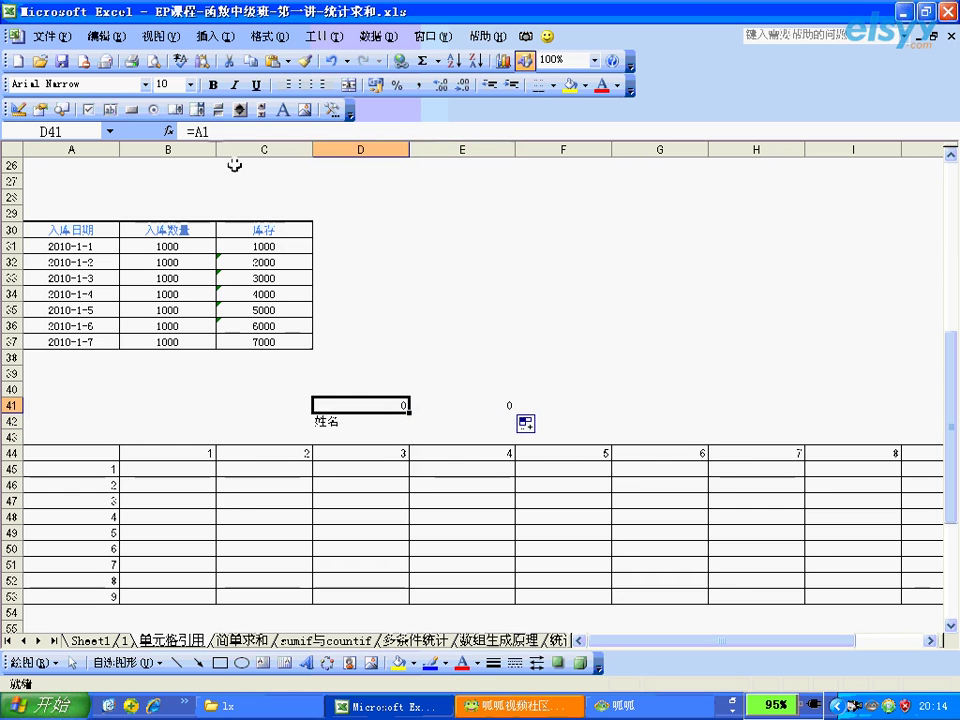
left_click(205, 131)
key("F4")
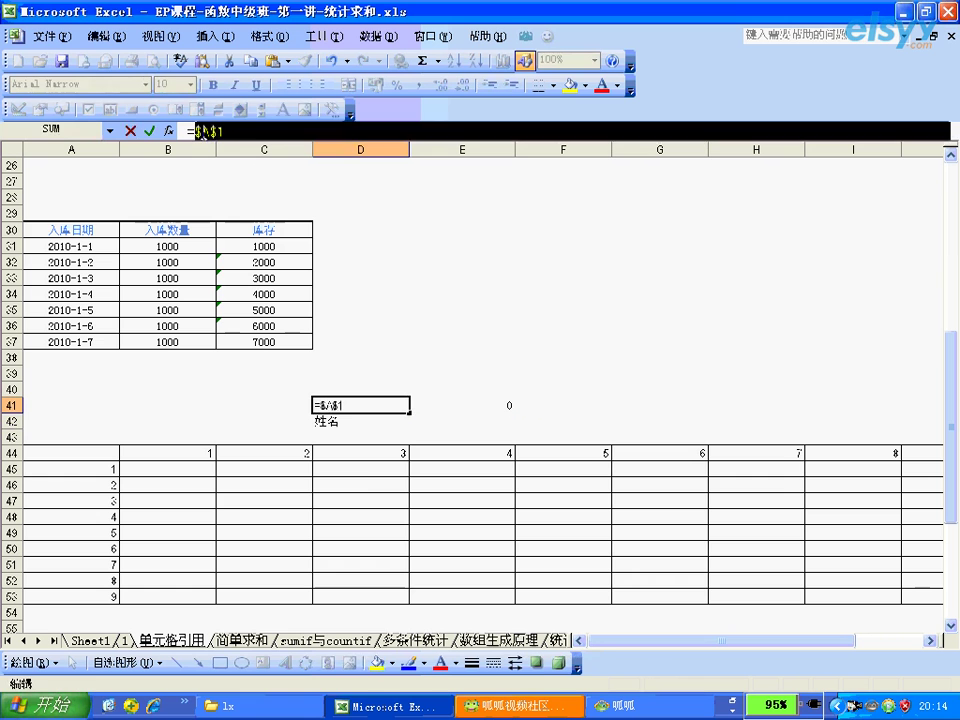
key("Return")
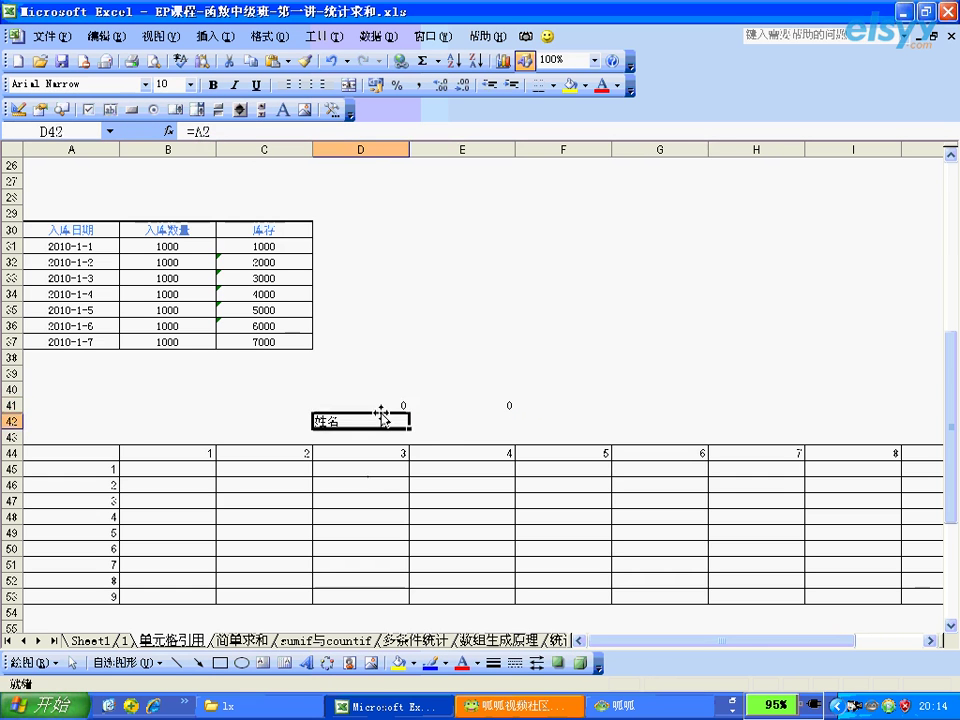
Step: Fill the absolute formula of D41 down to D42 and across to E41, and compare the copied references
left_click(381, 407)
left_click_drag(407, 410, 407, 426)
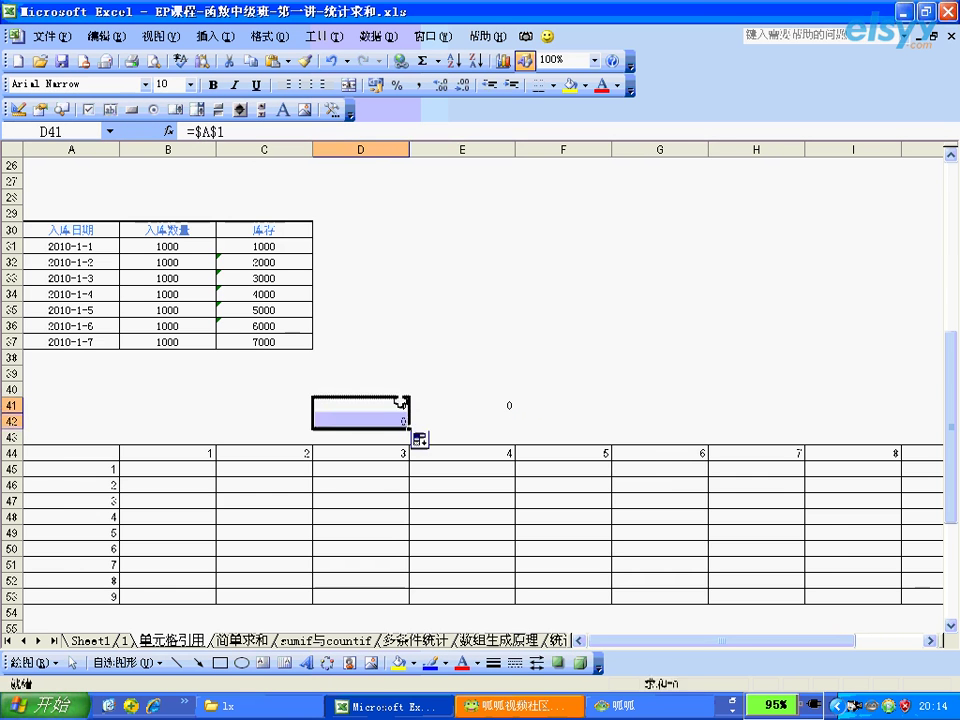
left_click(385, 420)
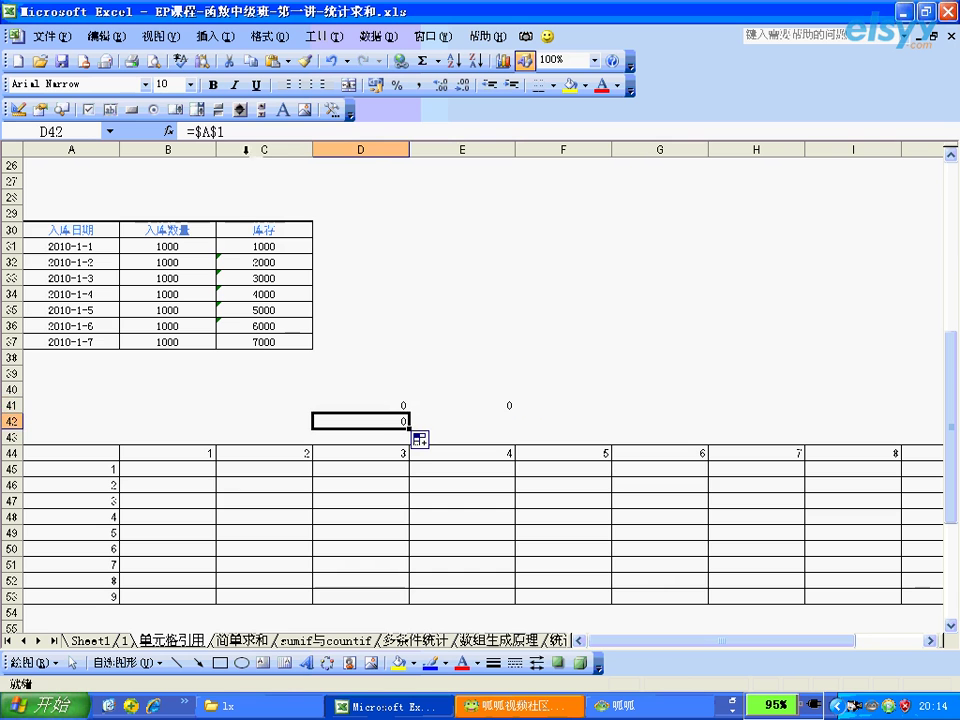
left_click(375, 404)
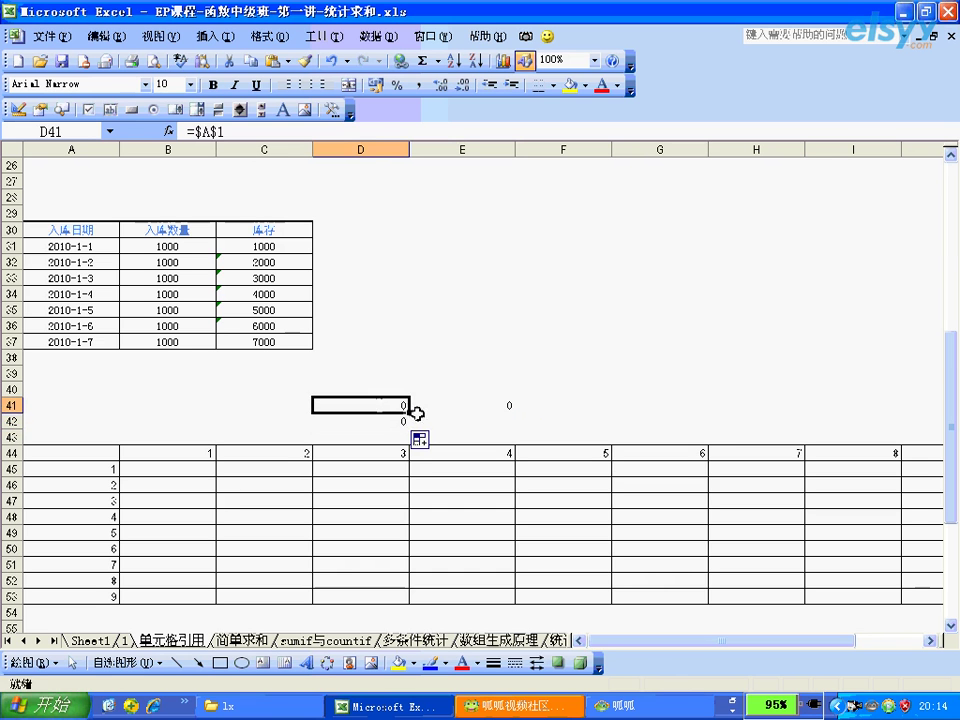
left_click_drag(409, 412, 512, 410)
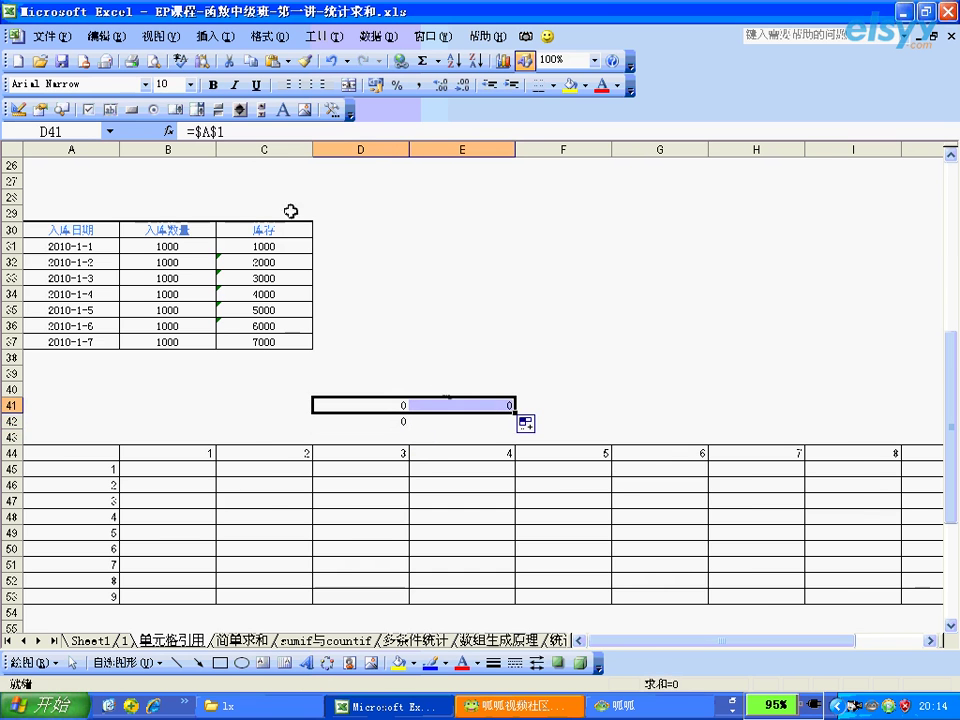
left_click(418, 405)
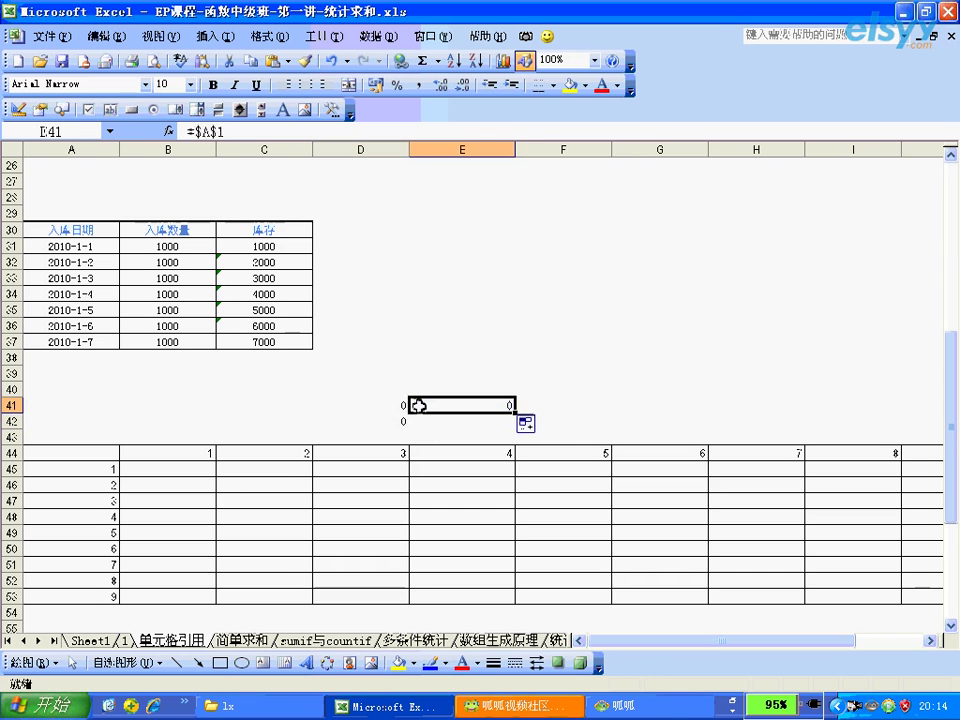
Step: Clear the copied formulas from E41 and D42
key("Delete")
left_click(390, 420)
key("Delete")
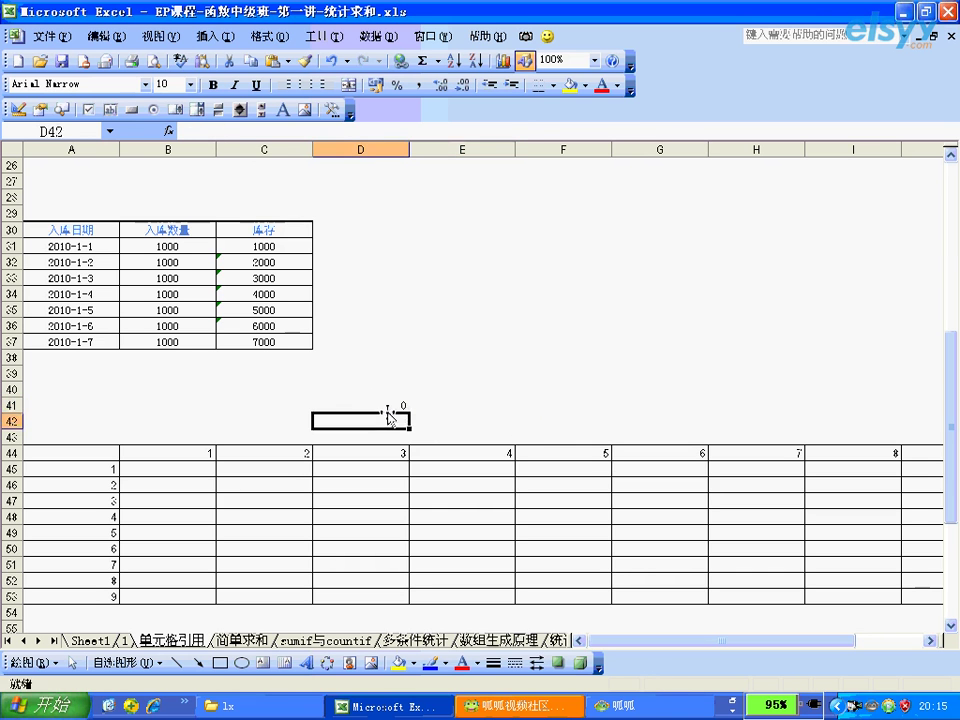
Step: Change the reference in D41 to the mixed form =A$1, with only the row fixed
left_click(390, 405)
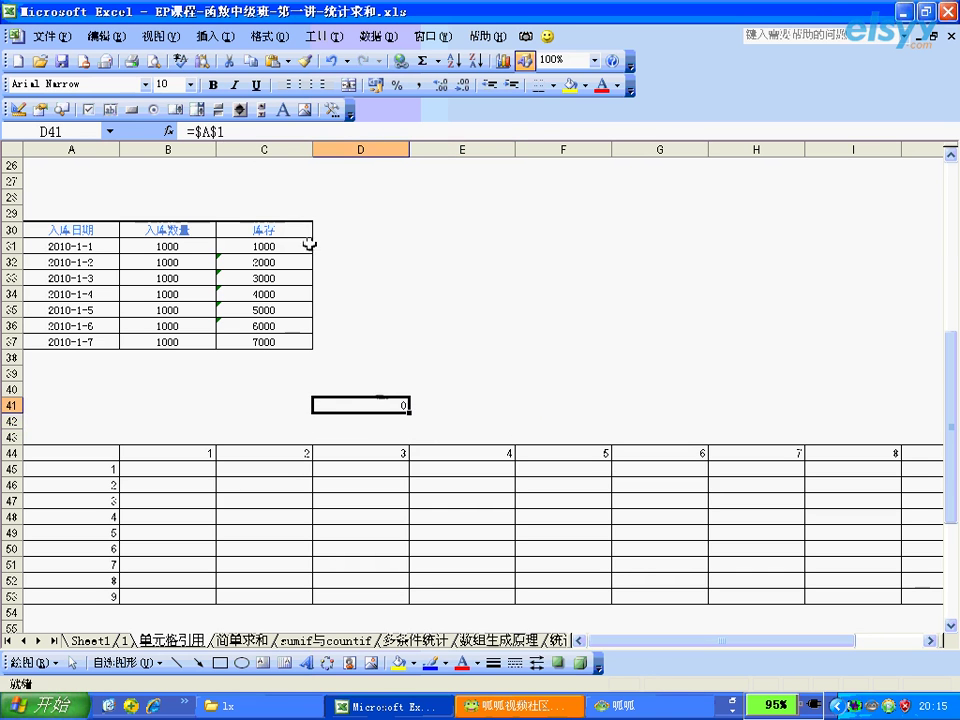
left_click(215, 131)
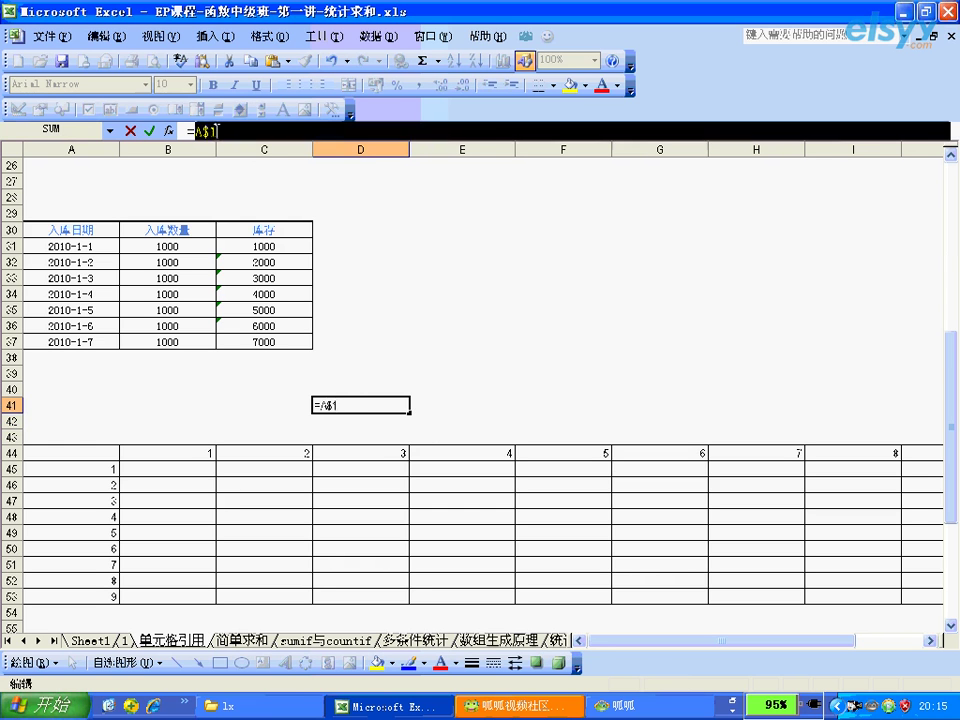
key("F4")
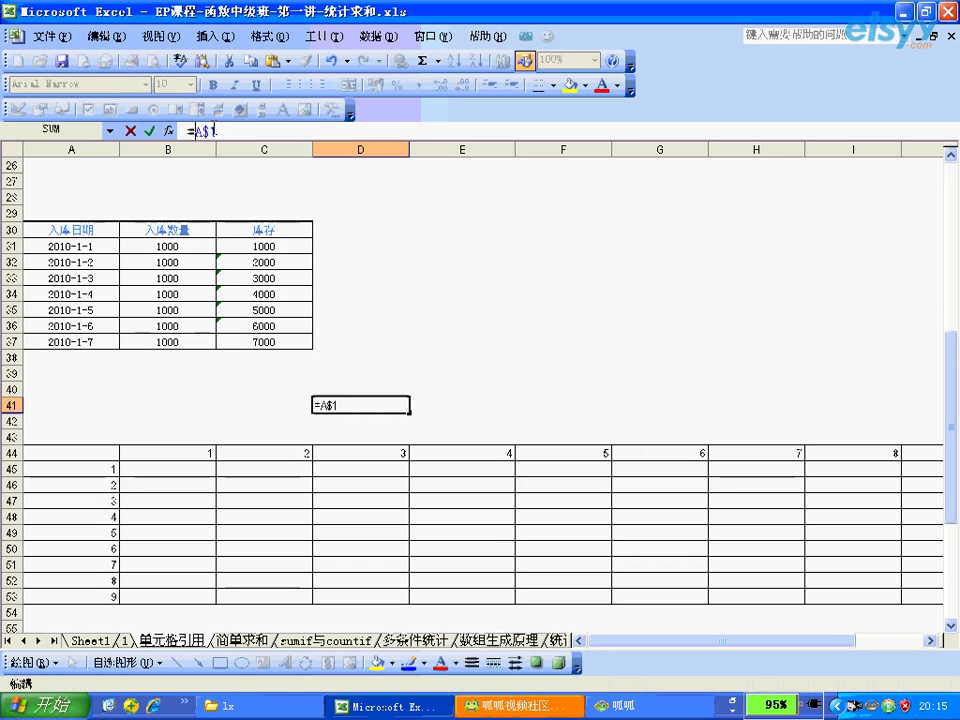
key("Return")
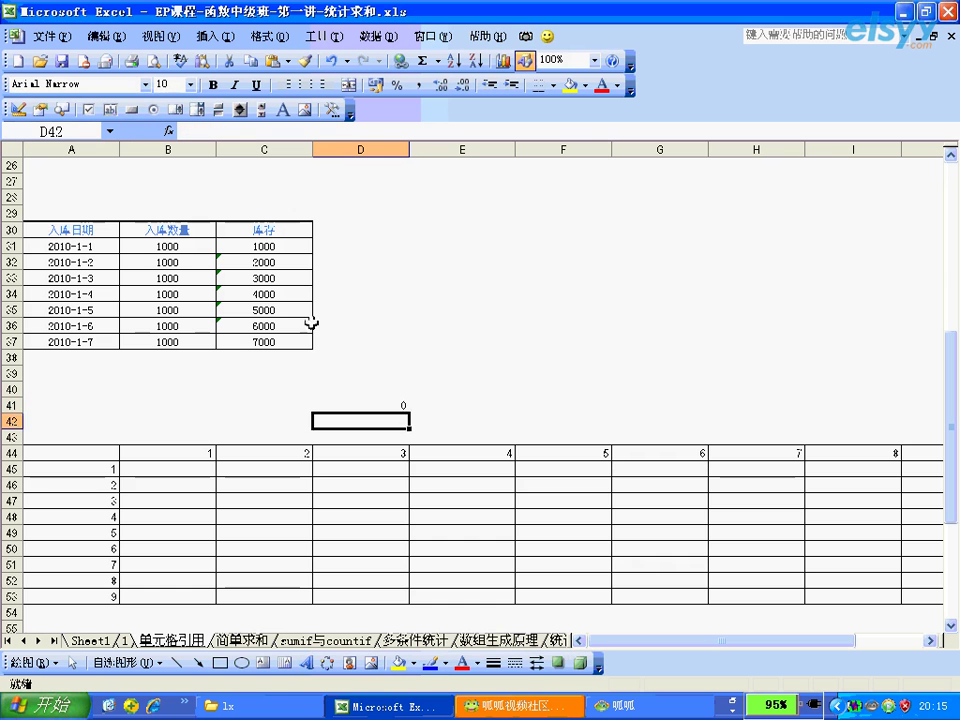
Step: Fill the mixed formula of D41 down to D42 and across to E41, and examine the column and row parts of the reference in E41
left_click(347, 404)
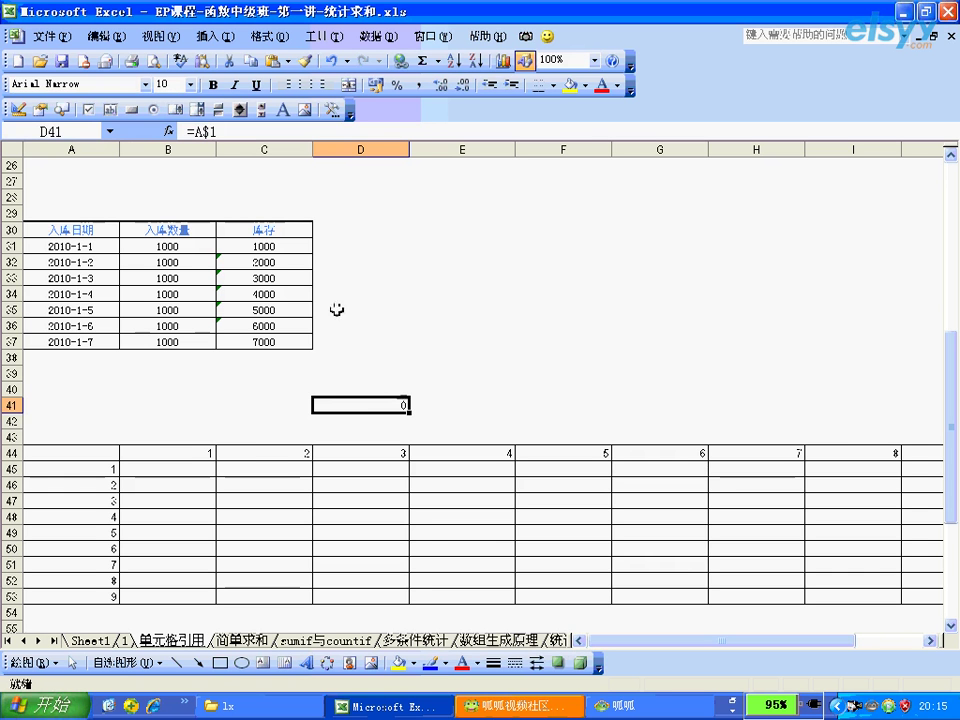
left_click_drag(406, 420, 407, 431)
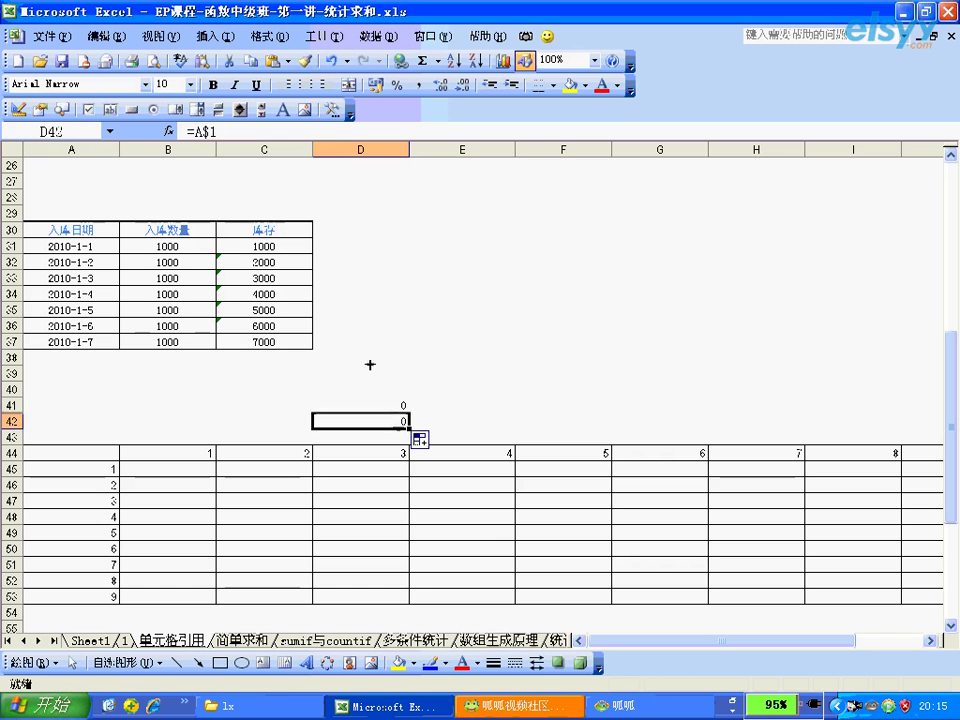
left_click(364, 404)
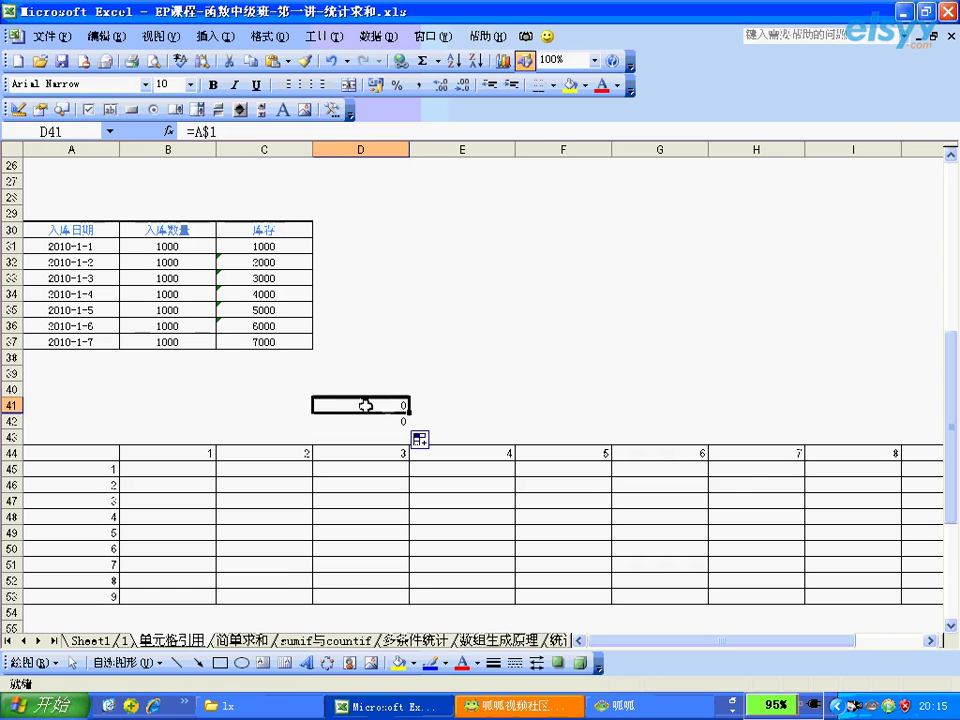
left_click_drag(407, 412, 513, 410)
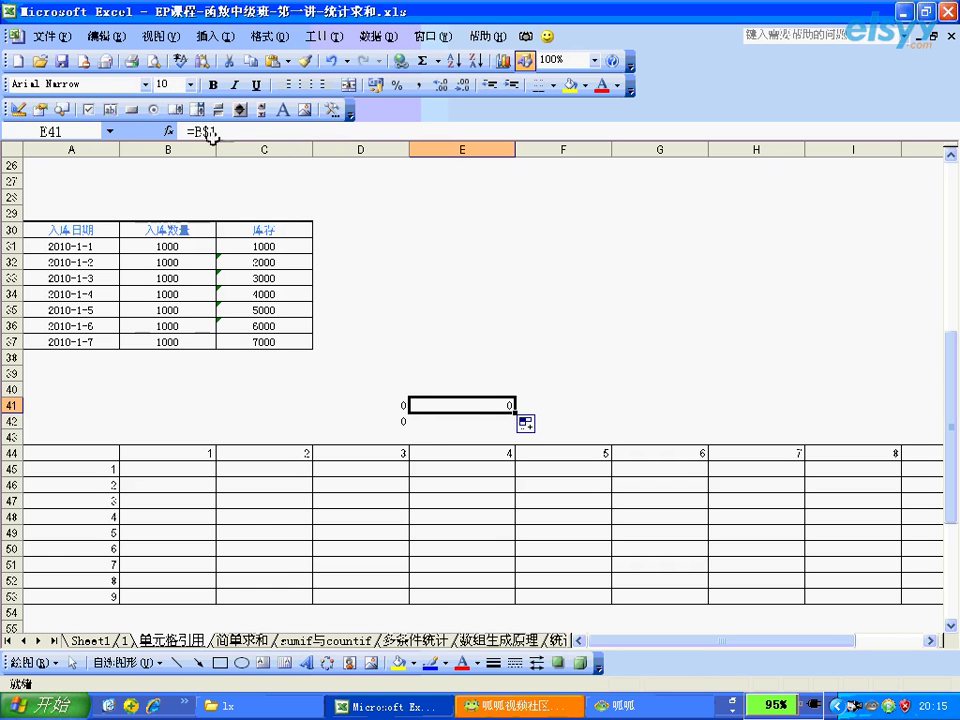
left_click(197, 131)
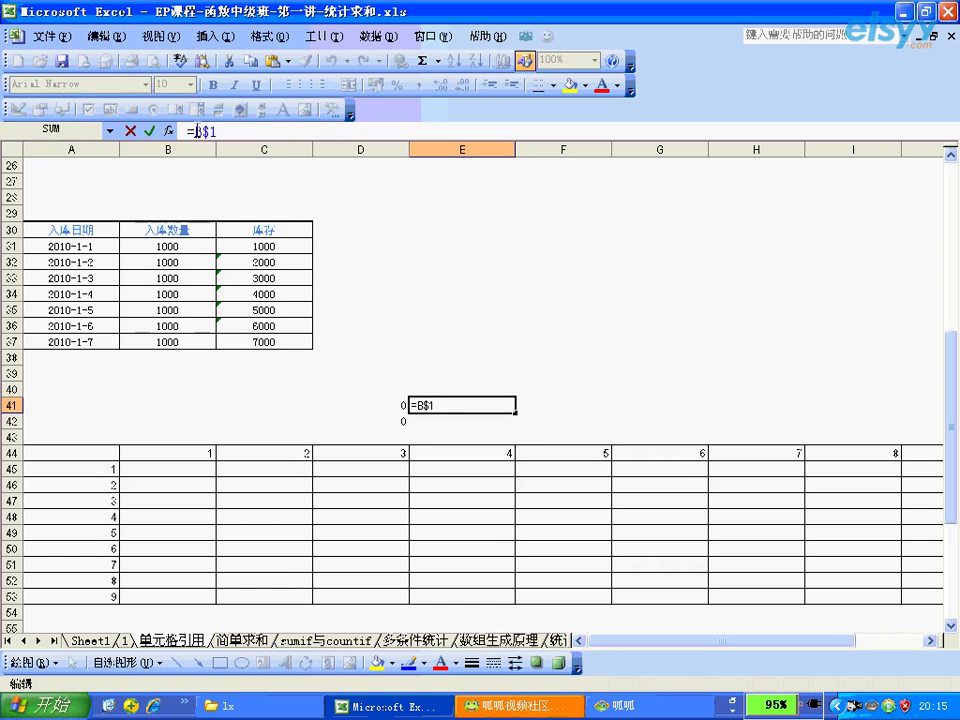
key("BackSpace")
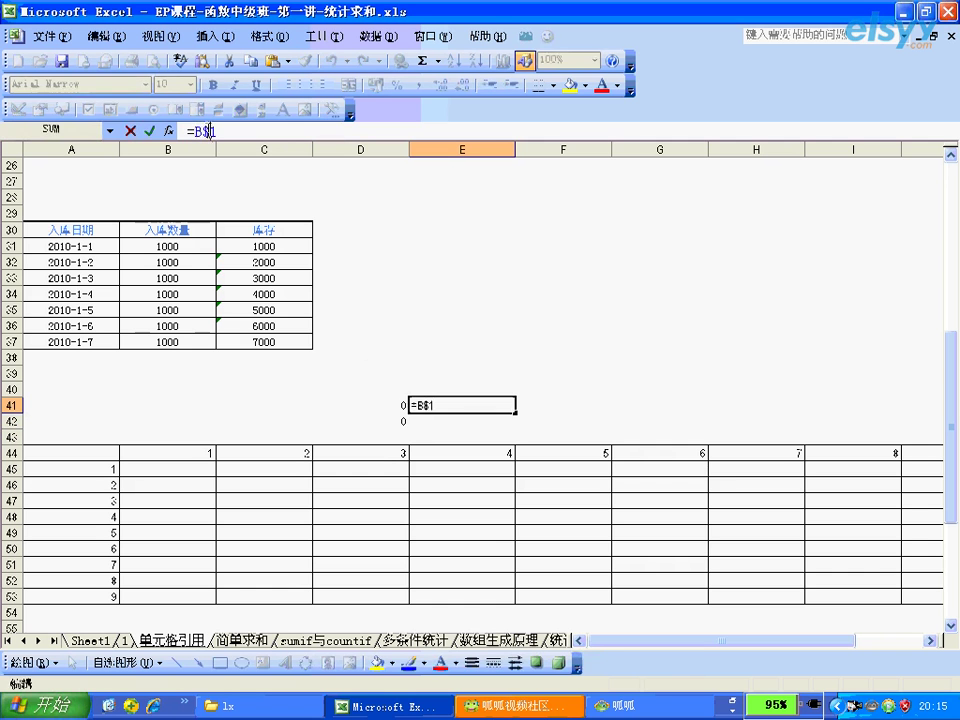
key("ctrl+Return")
Step: Delete the mixed-reference copies in D42 and E41
left_click(389, 419)
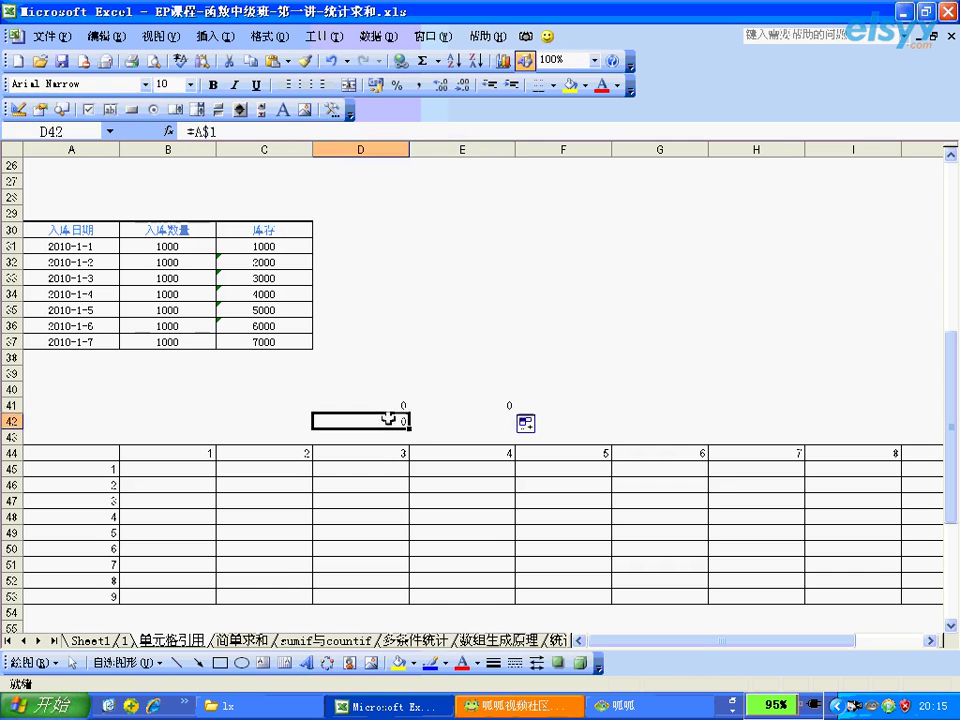
key("Delete")
left_click(440, 410)
key("Delete")
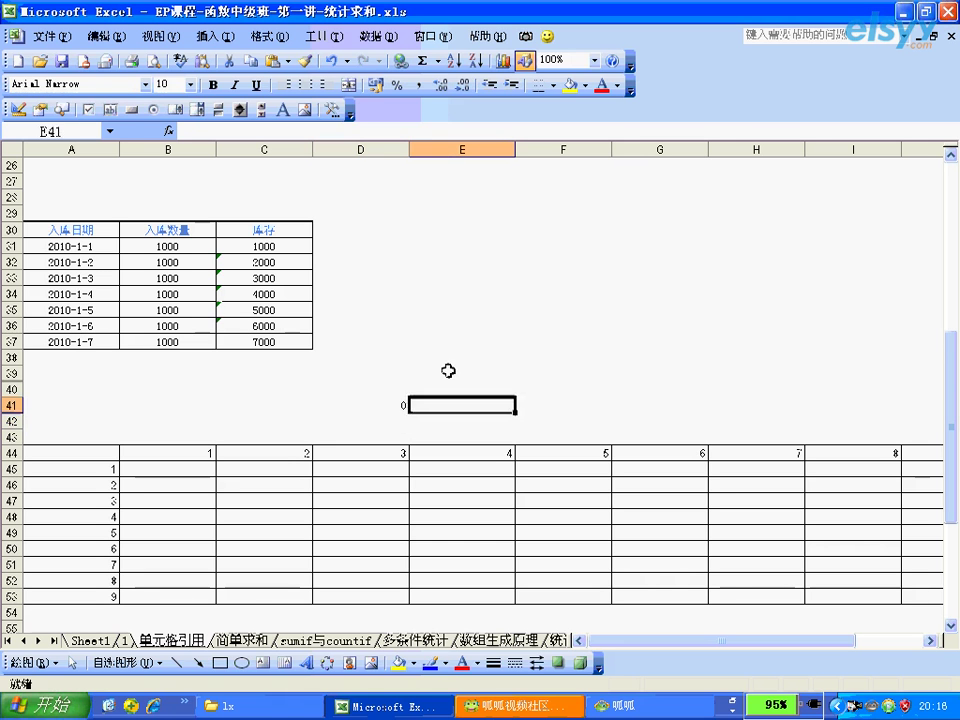
left_click(446, 372)
type("=a1")
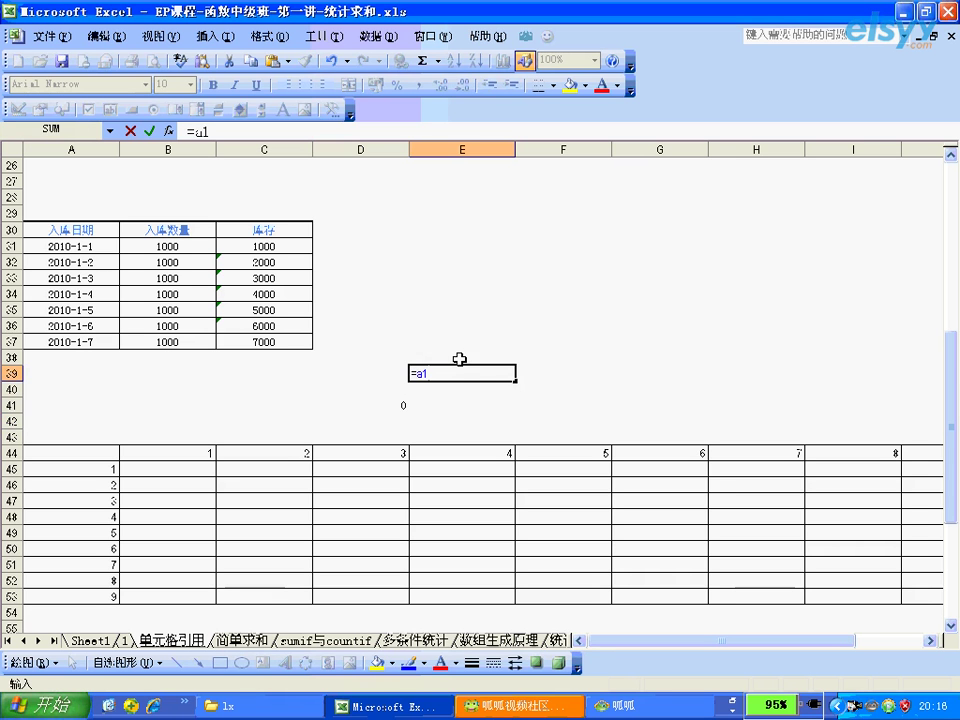
key("Escape")
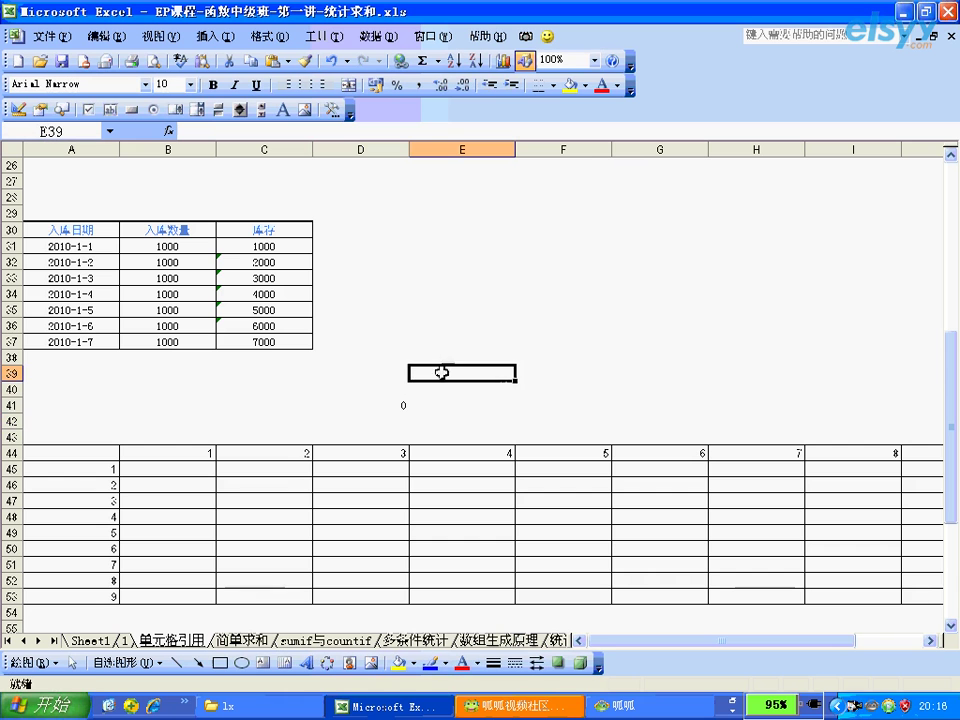
left_click_drag(514, 379, 700, 413)
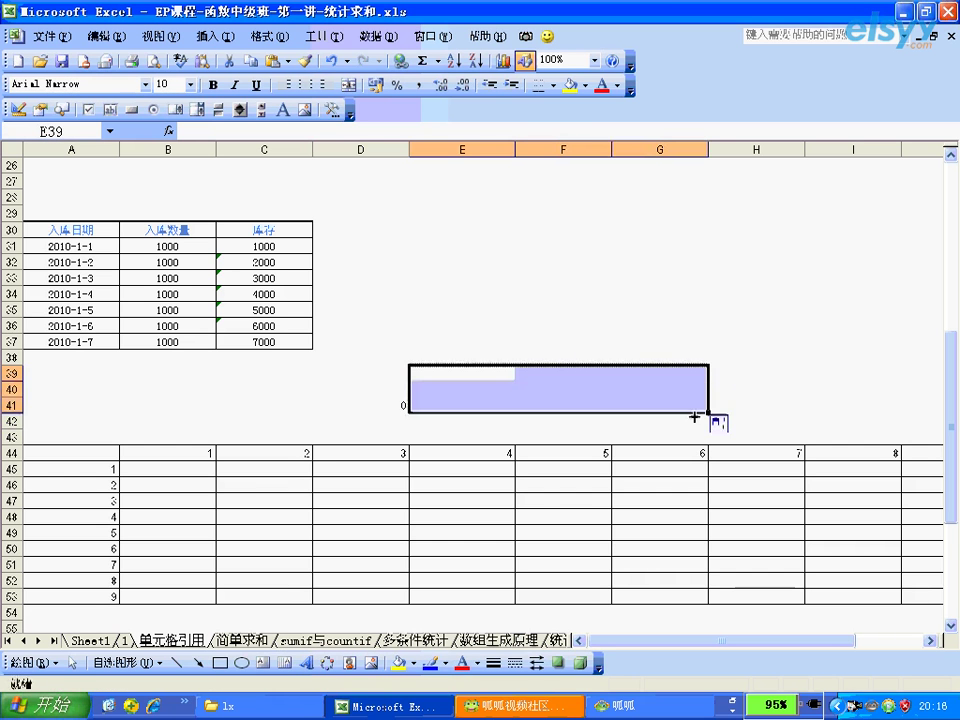
left_click(499, 375)
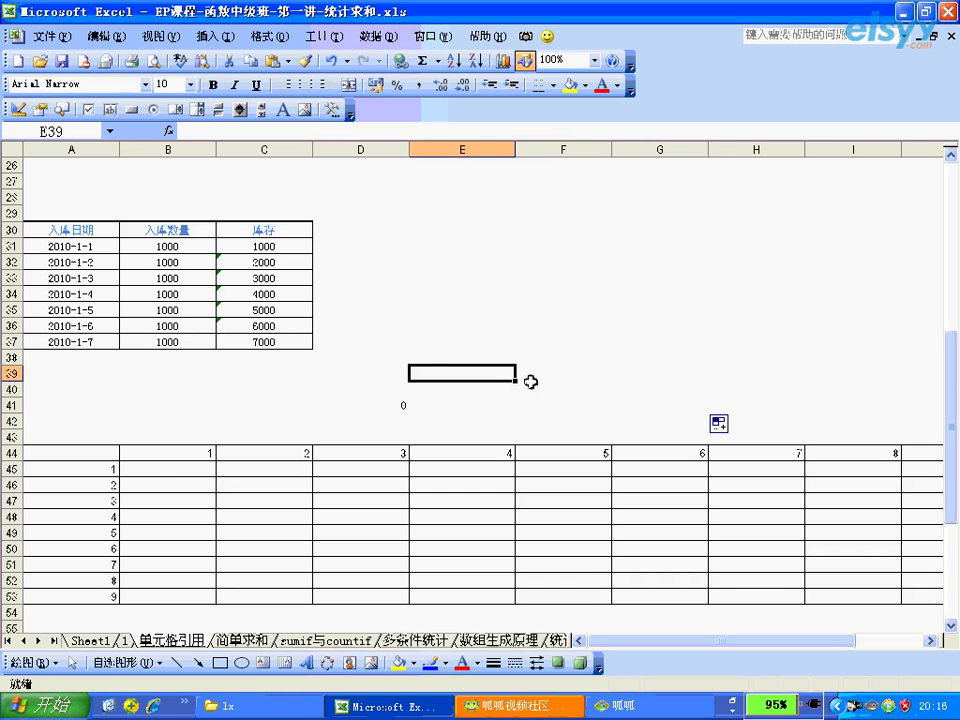
Step: Select the empty body of the number grid from B45 through row 53
left_click(156, 467)
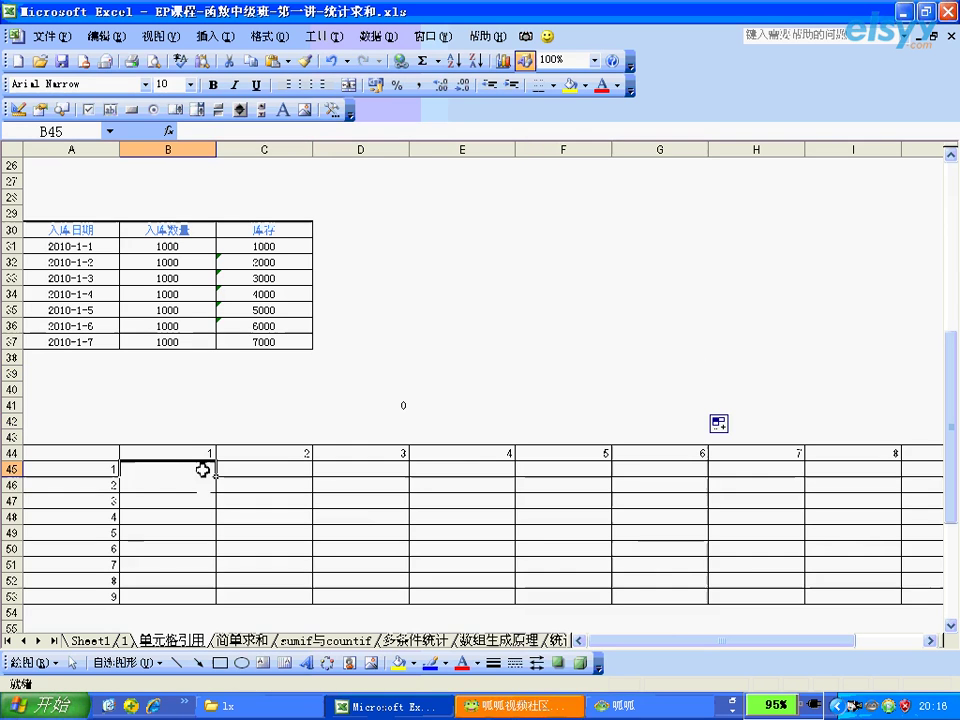
left_click_drag(204, 467, 860, 595)
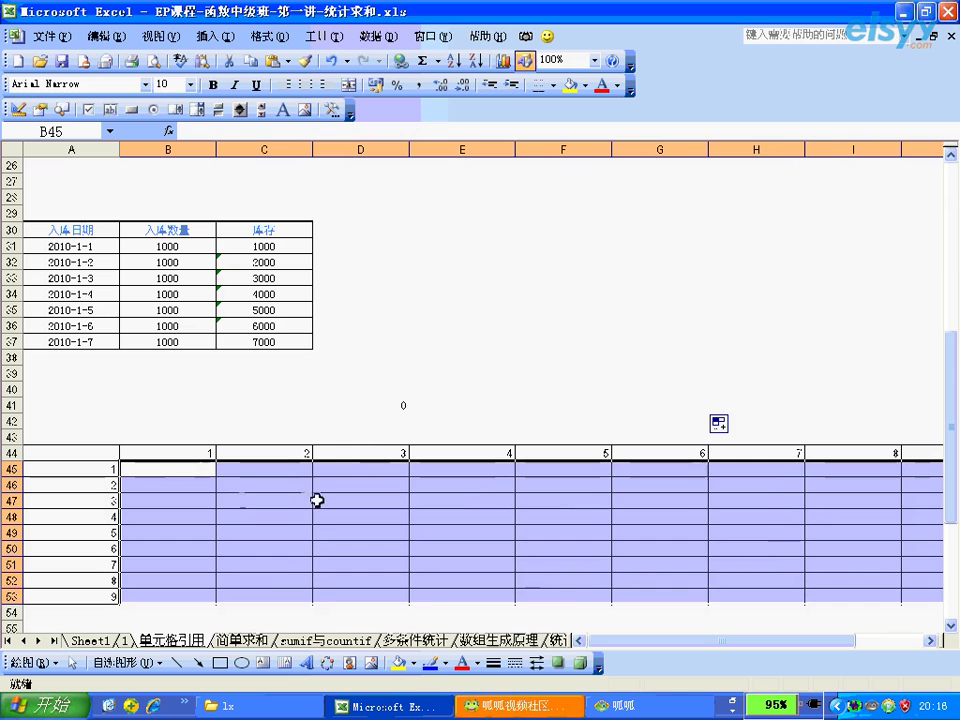
Step: Begin a formula in B45 that multiplies row header A45 by column header B44
left_click(204, 474)
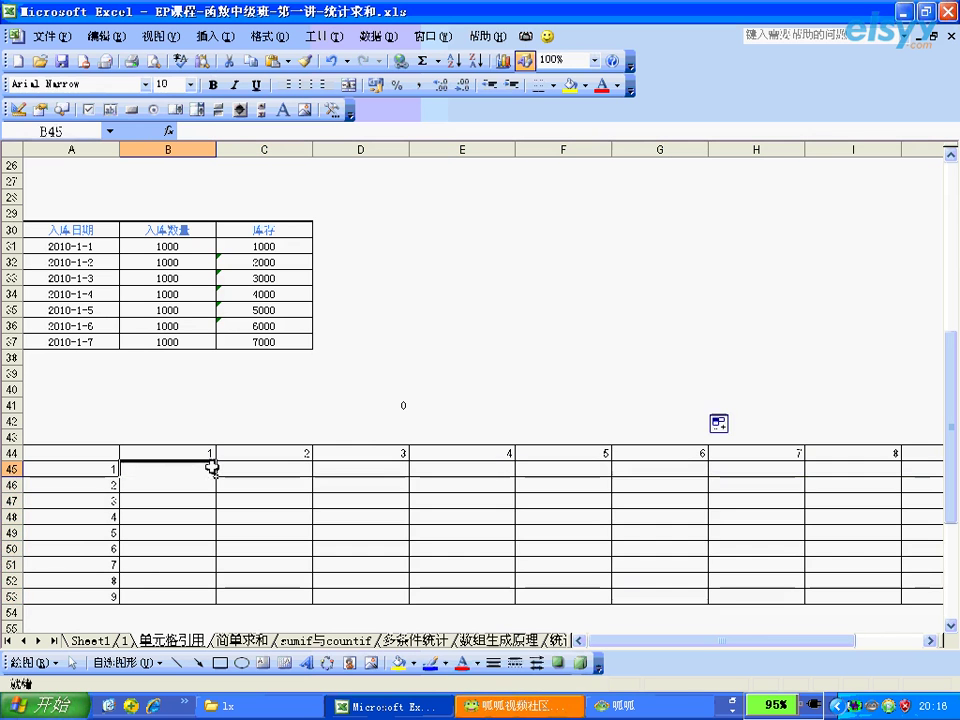
type("=")
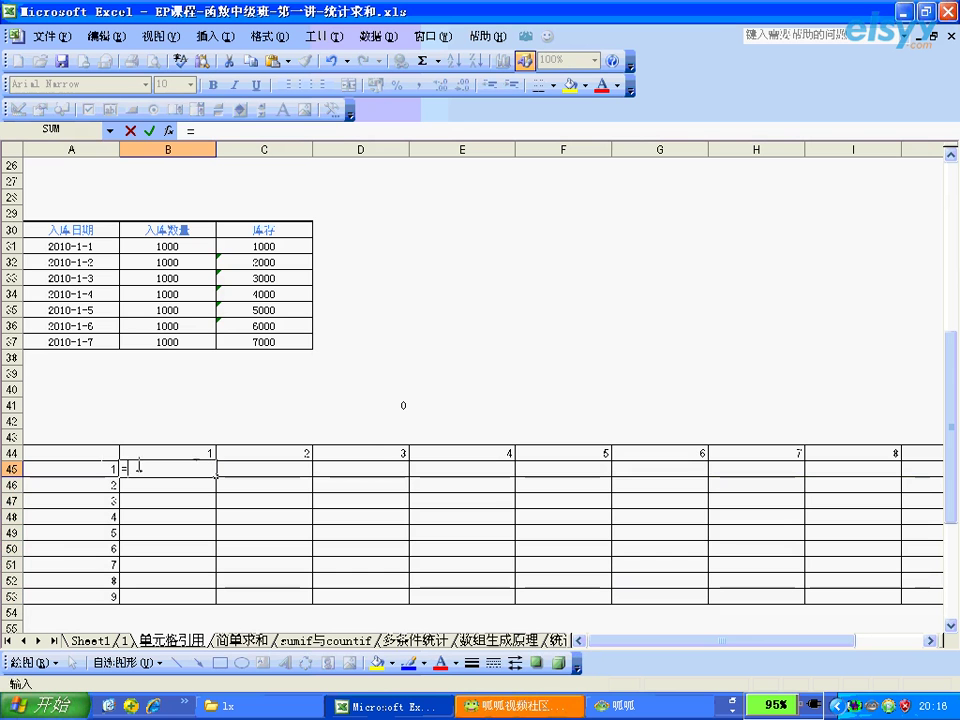
left_click(100, 465)
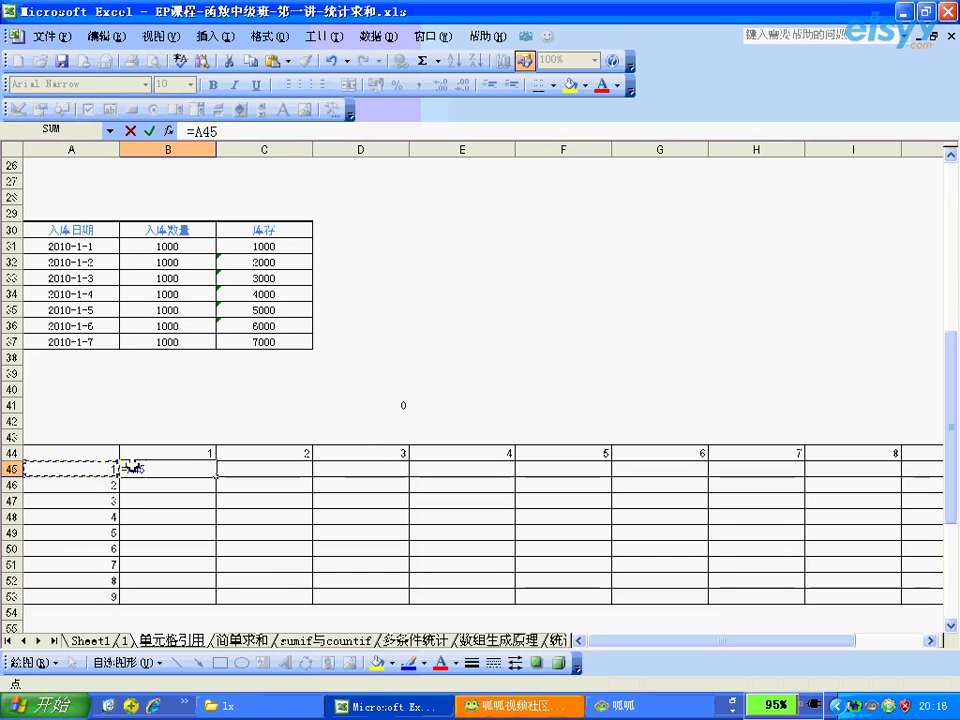
type("*")
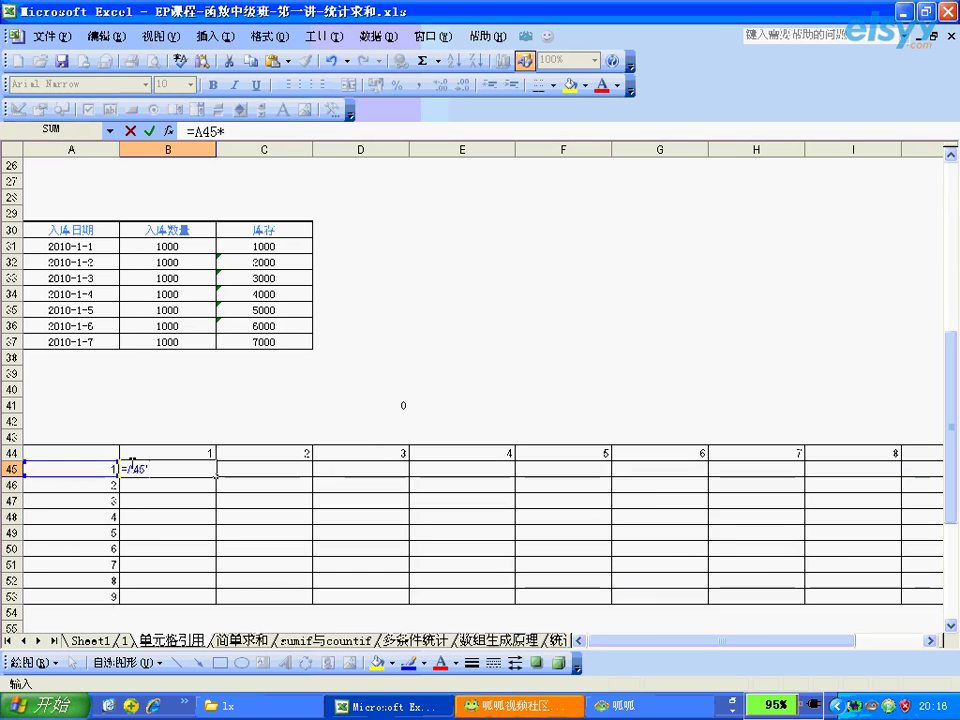
left_click(177, 454)
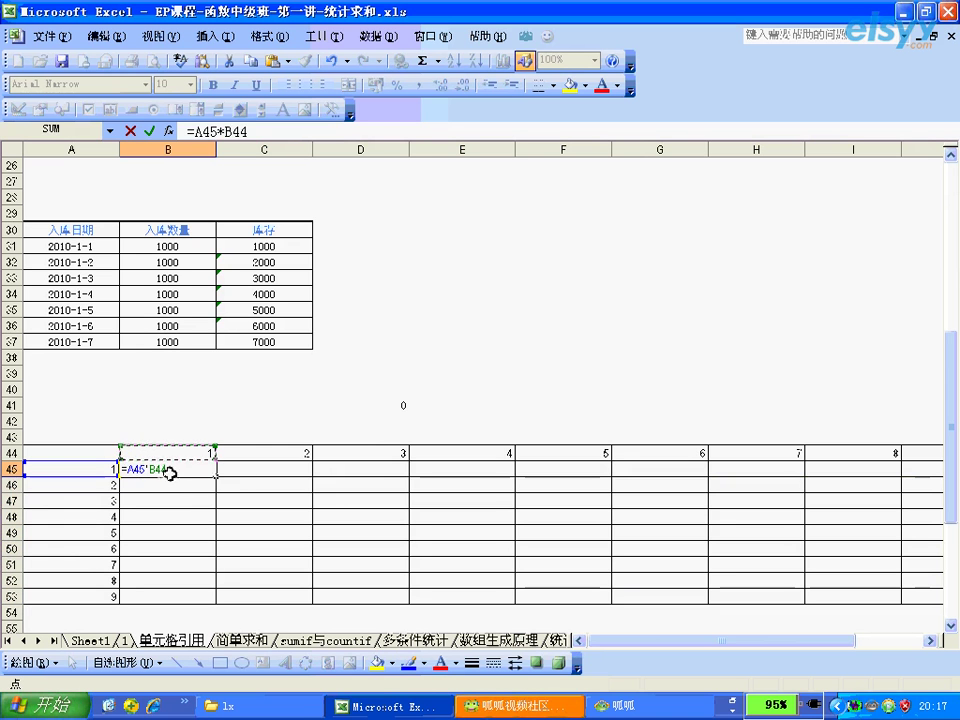
Step: Fix the column of A45 and the row of B44, and enter the B45 formula as =$A45*B$44
left_click_drag(199, 470, 146, 469)
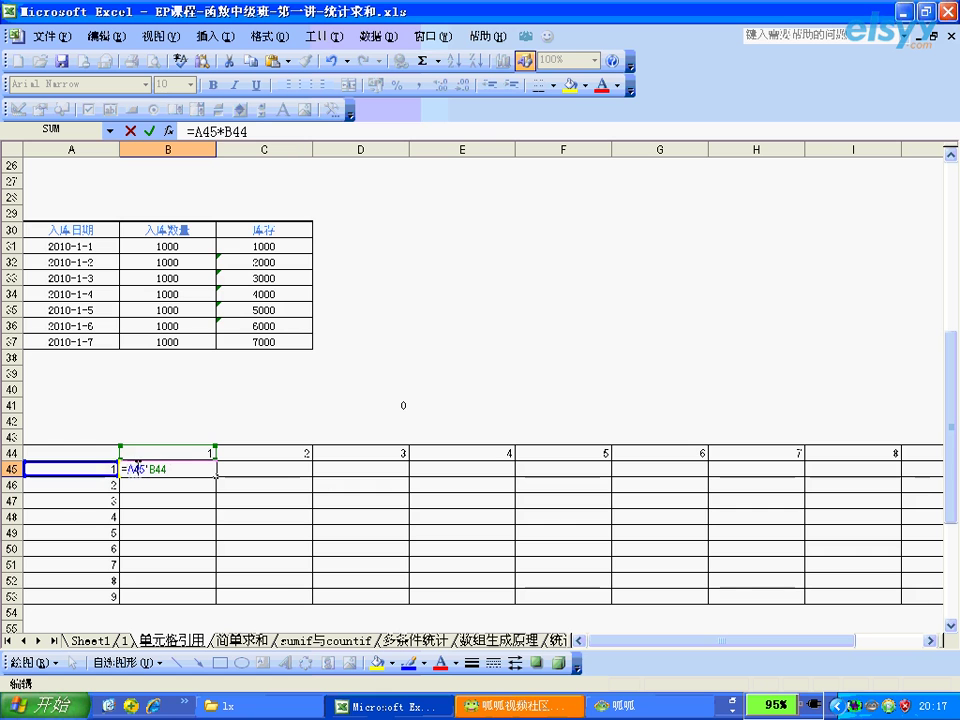
type("$")
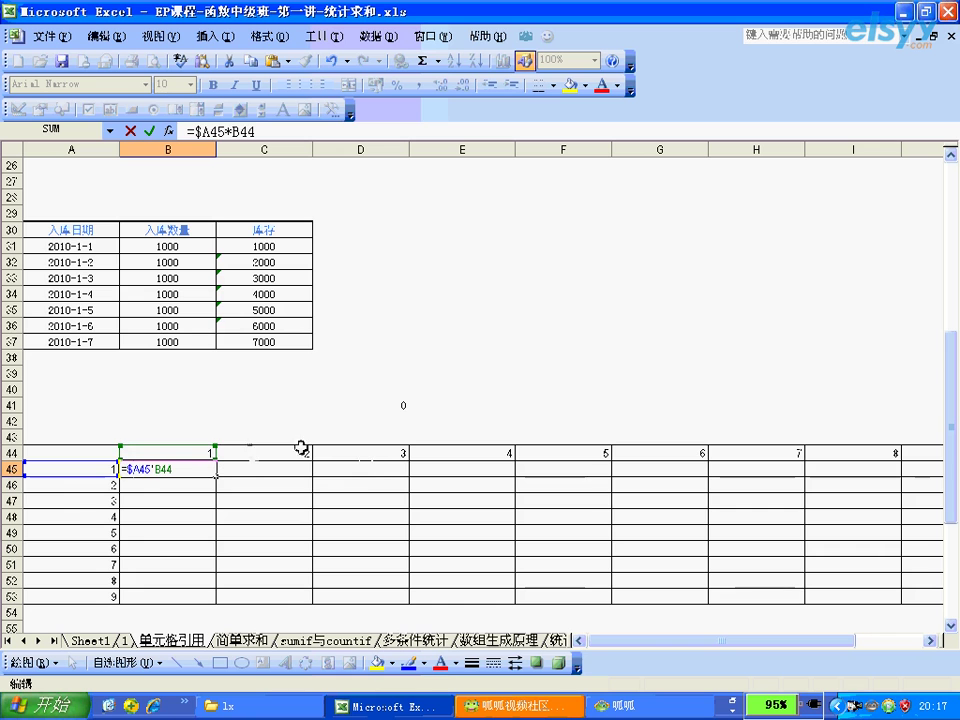
left_click(162, 467)
type("$")
key("Return")
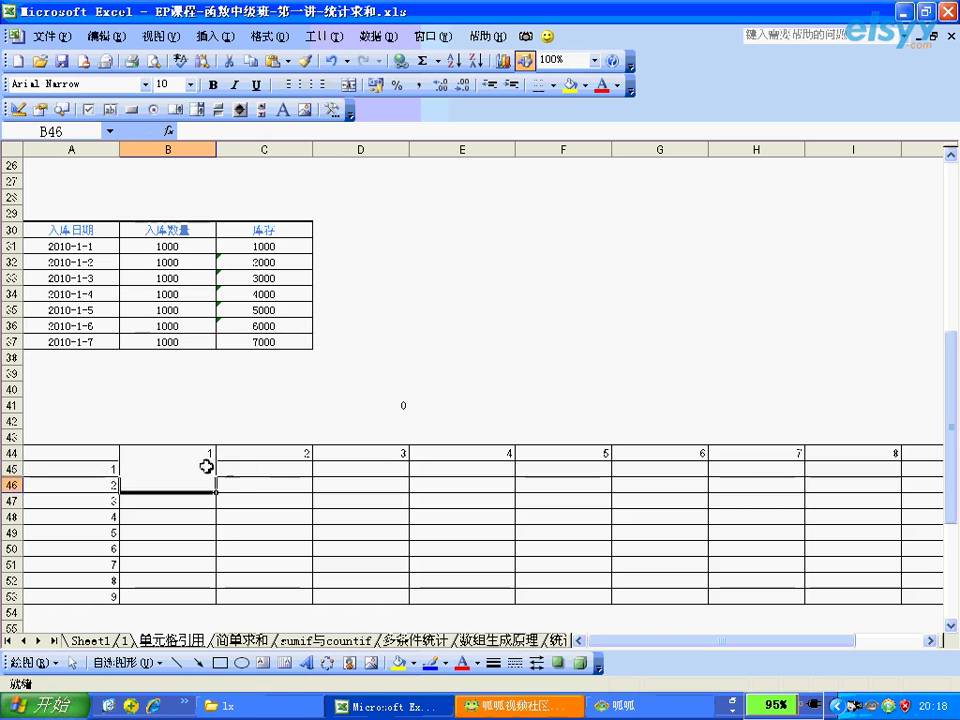
Step: Fill the B45 formula across and down to I53, and inspect the copied formula in I53
left_click(206, 466)
left_click_drag(216, 476, 878, 604)
left_click(864, 598)
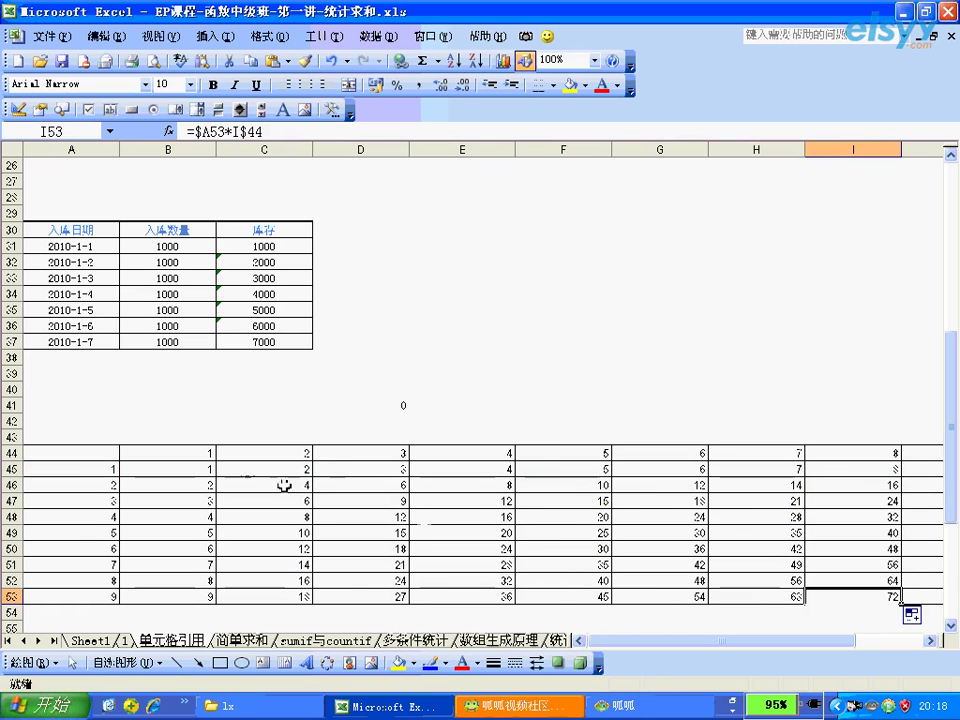
Step: Examine the mixed references in B45 and the cells beneath it against the row numbers in column A and the column numbers in row 44
left_click(212, 470)
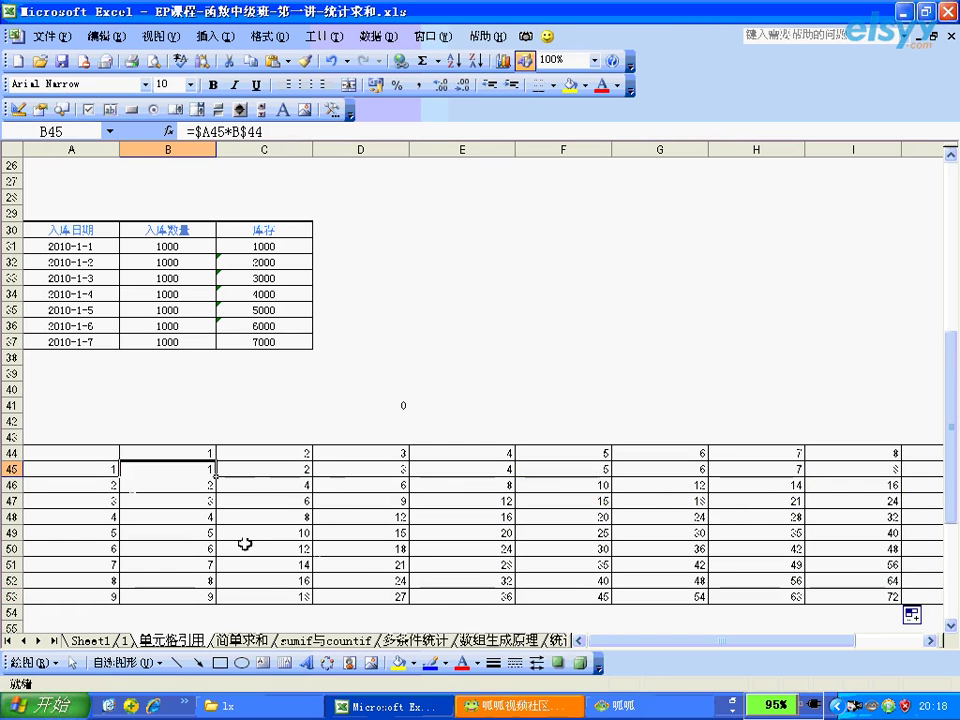
left_click_drag(107, 472, 104, 592)
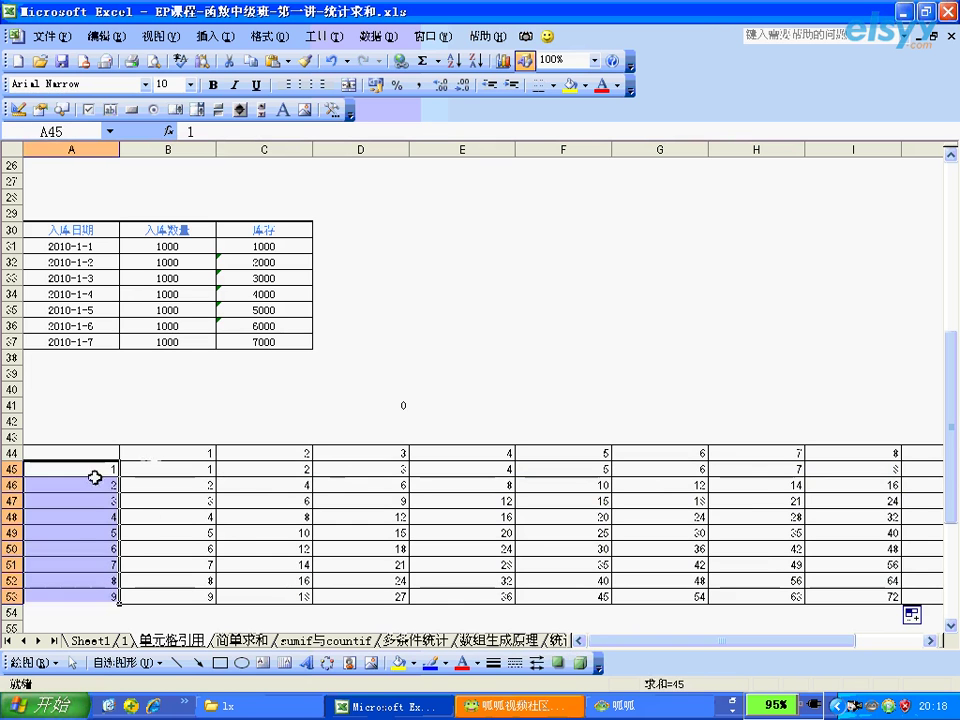
left_click_drag(148, 452, 313, 452)
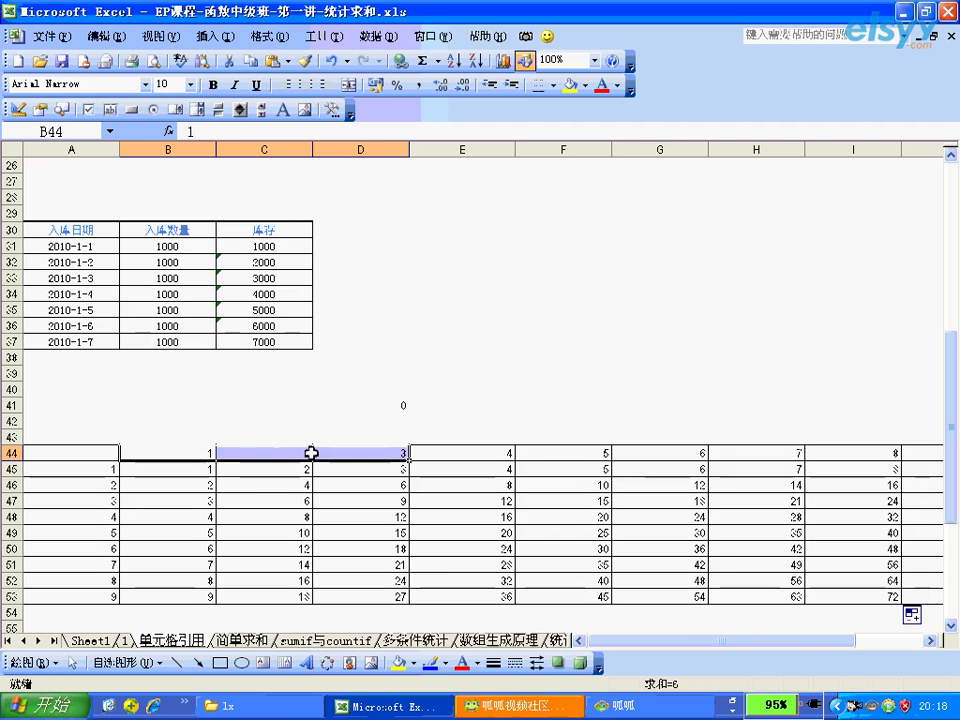
left_click(207, 468)
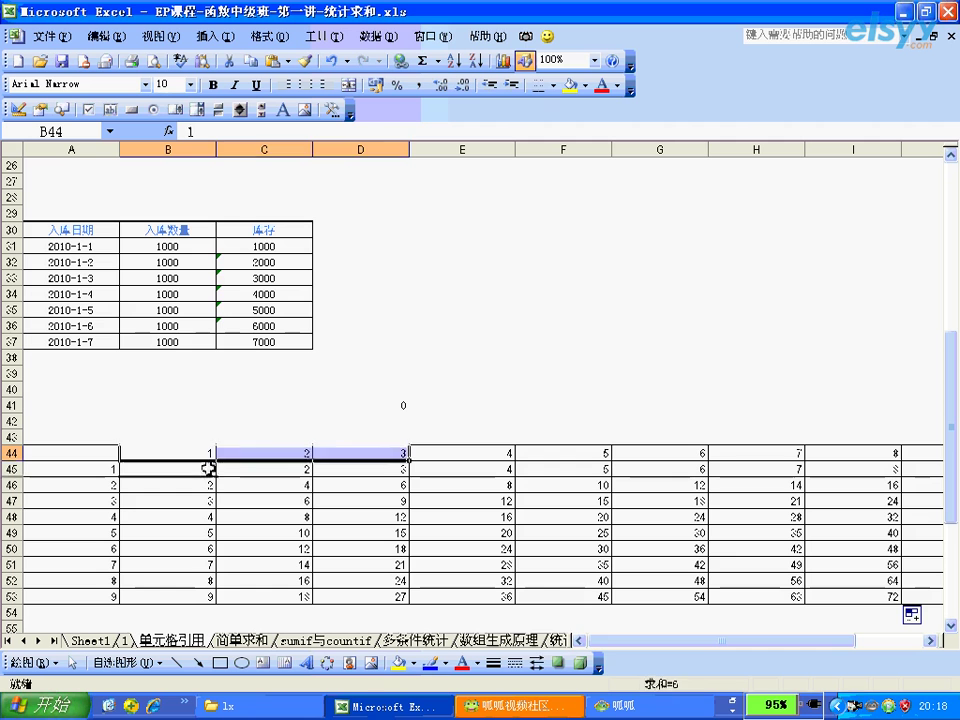
left_click_drag(207, 468, 200, 485)
key("Down")
key("Down")
key("Up")
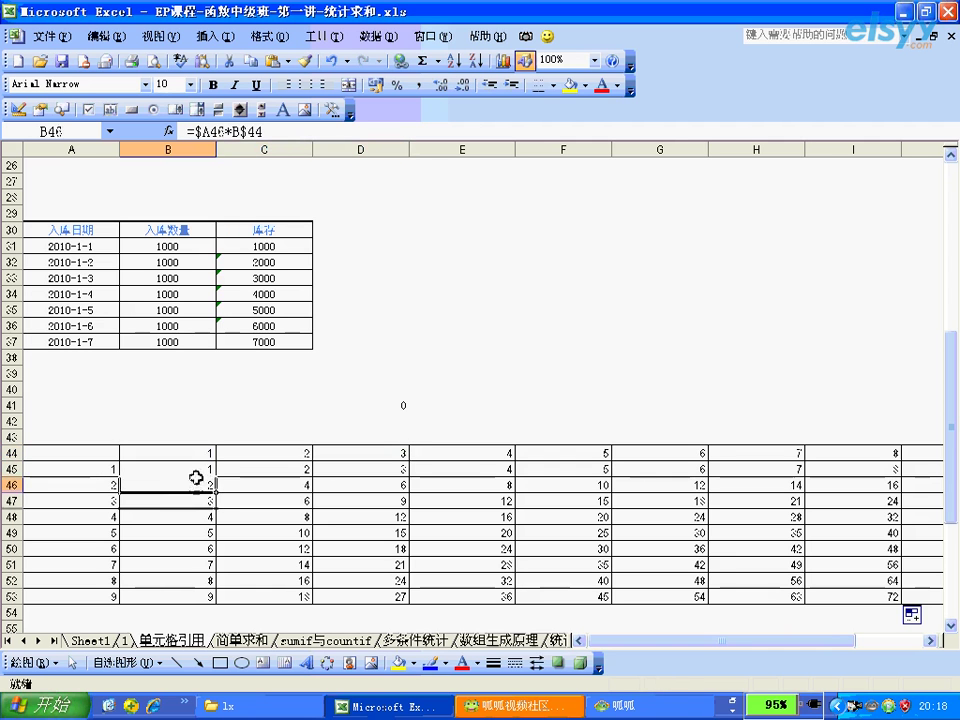
left_click_drag(196, 467, 560, 591)
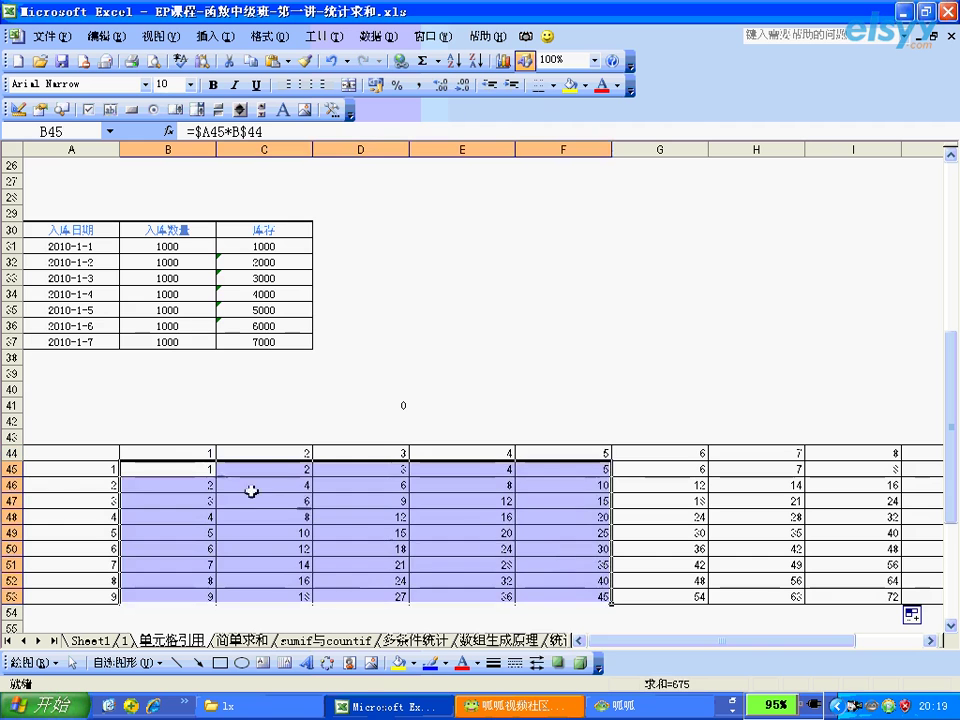
Step: Delete the multiplication formulas from B45:I53
left_click(206, 467)
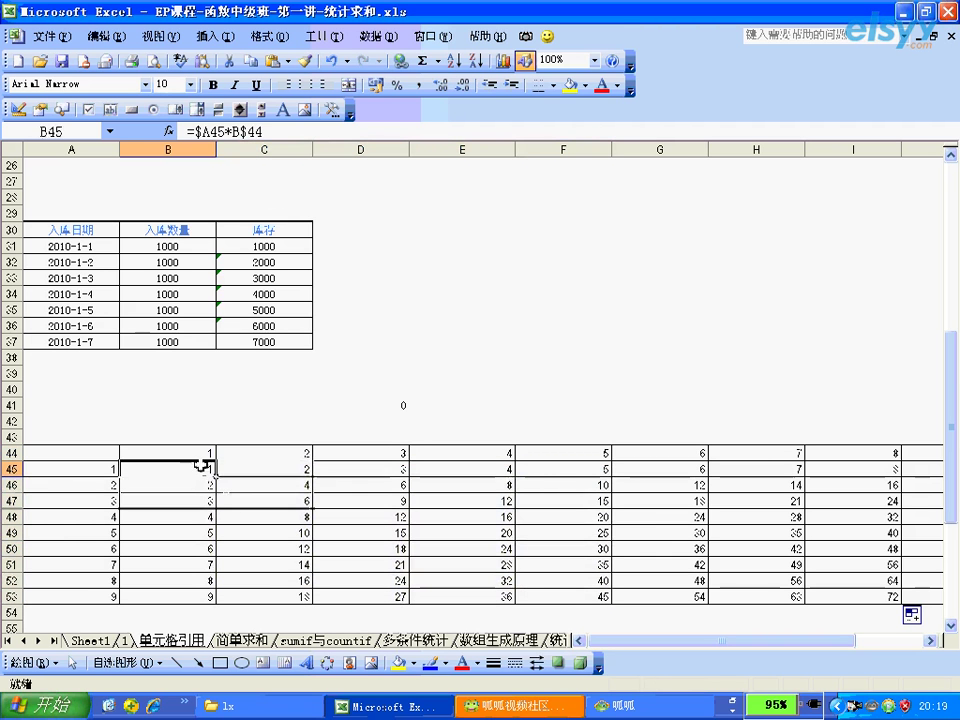
left_click_drag(204, 466, 835, 594)
key("Delete")
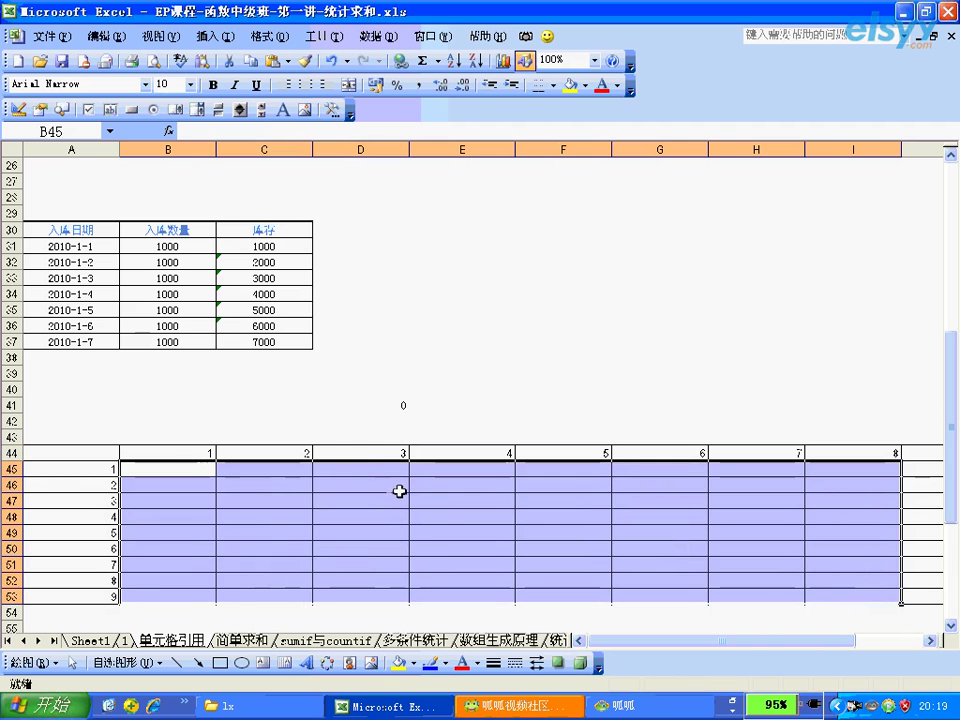
Step: Narrow columns B through J equally so that the whole number grid fits on screen
left_click(193, 148)
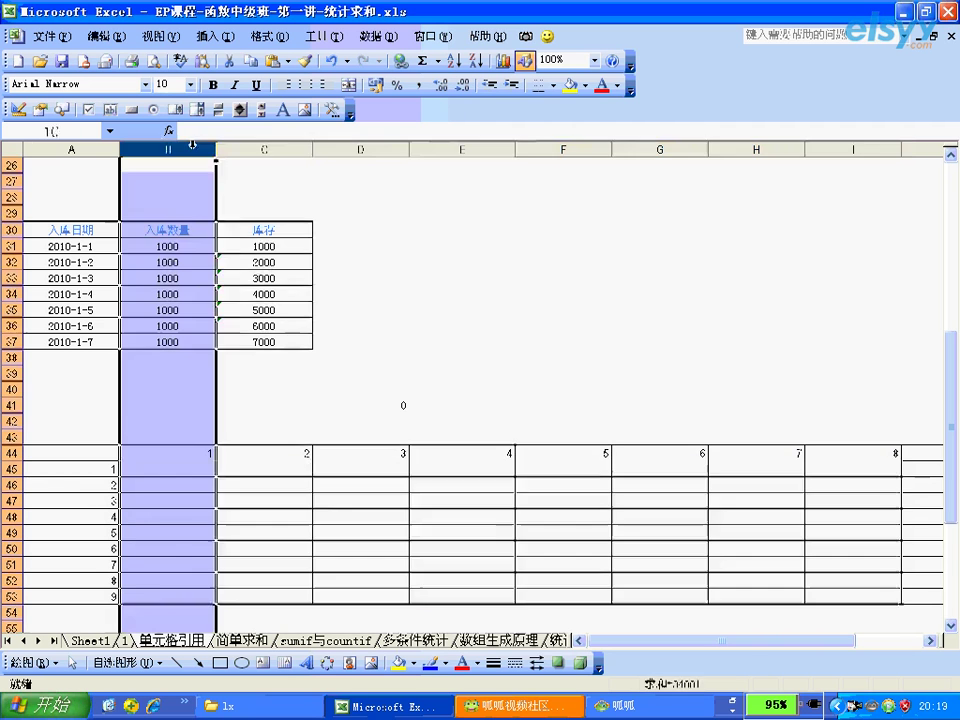
left_click_drag(193, 148, 888, 148)
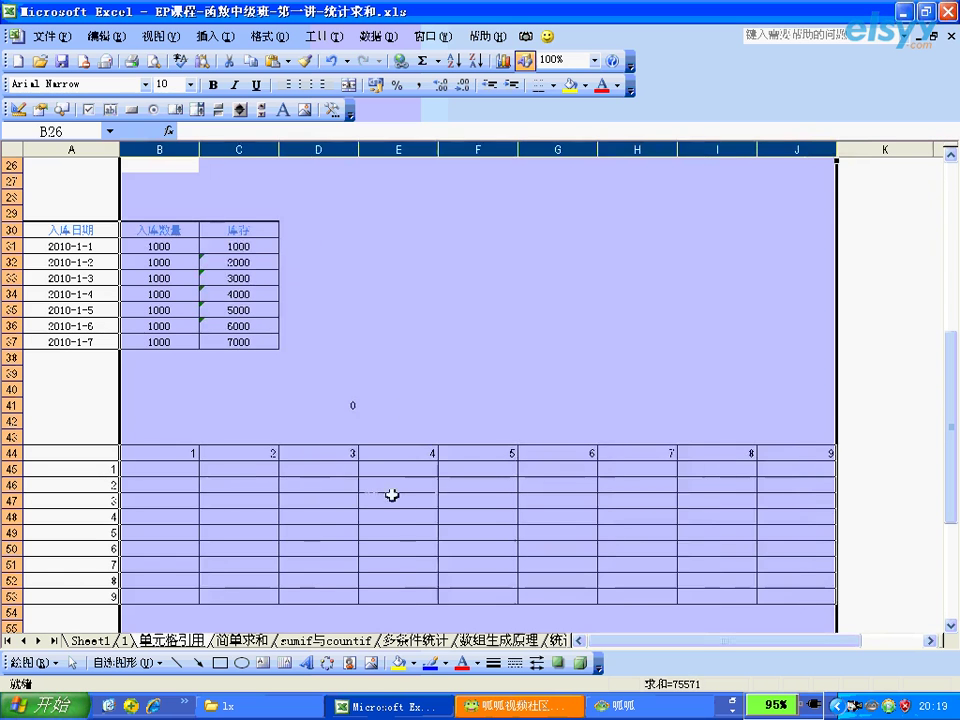
left_click(391, 494)
Step: Enter the array formula =A45:A53*B44:J44 over the whole grid body B45:J53
left_click_drag(111, 474, 112, 594)
left_click_drag(170, 453, 765, 456)
left_click_drag(765, 598, 188, 468)
left_click(188, 468)
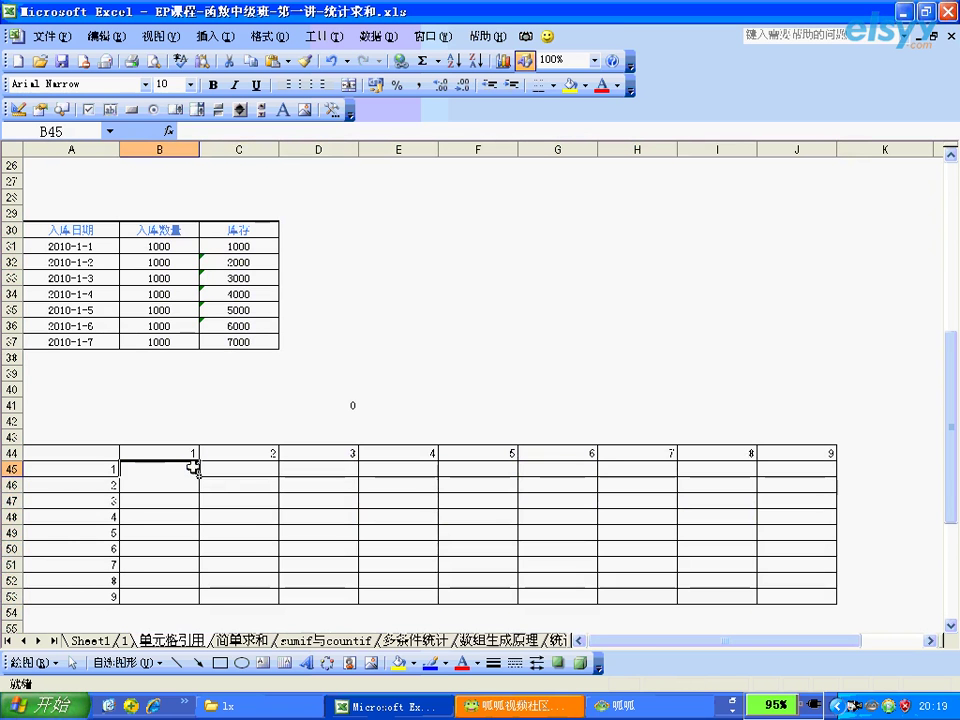
left_click_drag(197, 467, 765, 596)
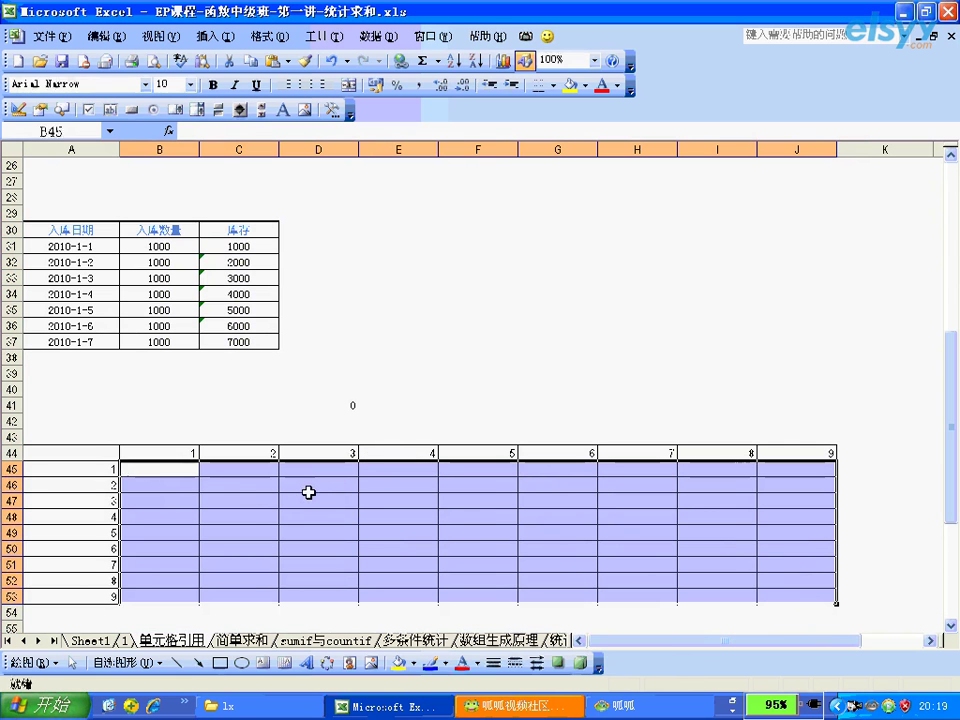
type("=")
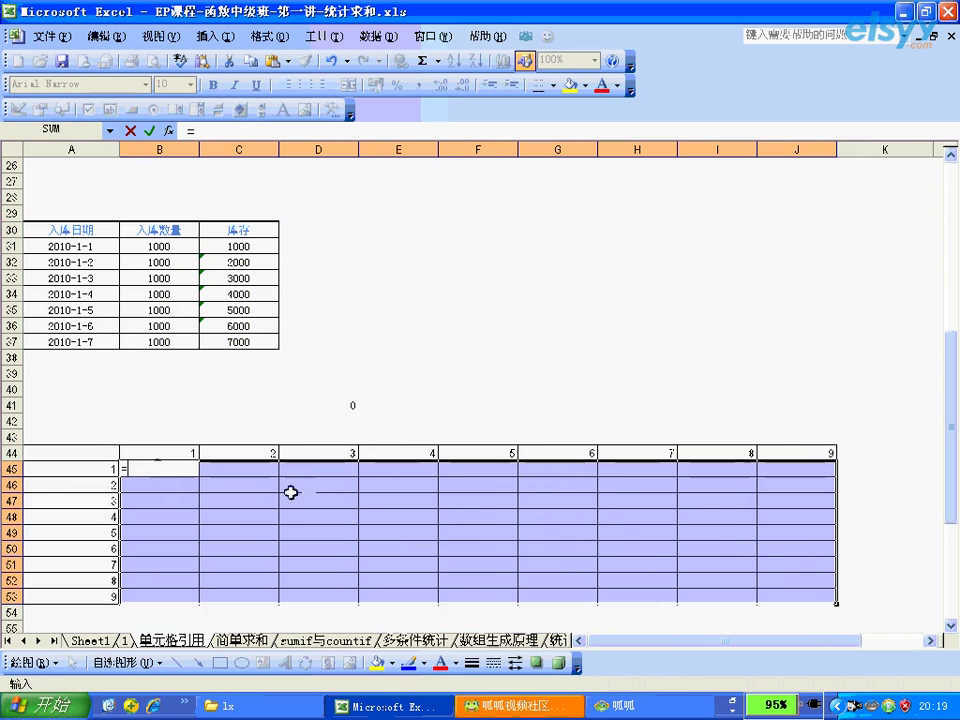
left_click(109, 468)
left_click_drag(109, 468, 113, 596)
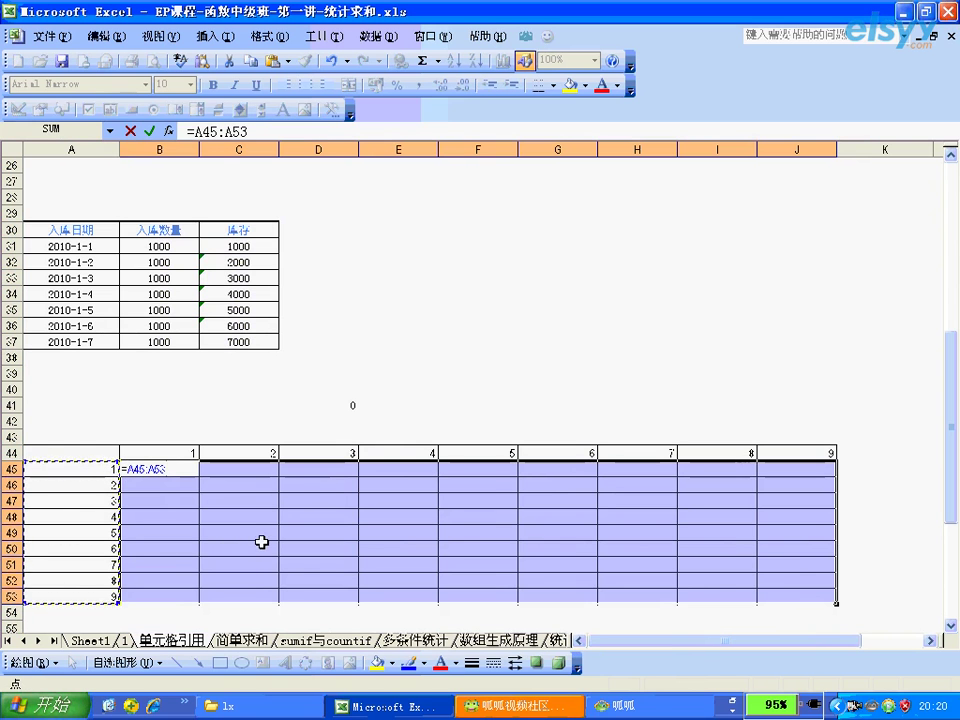
type("*")
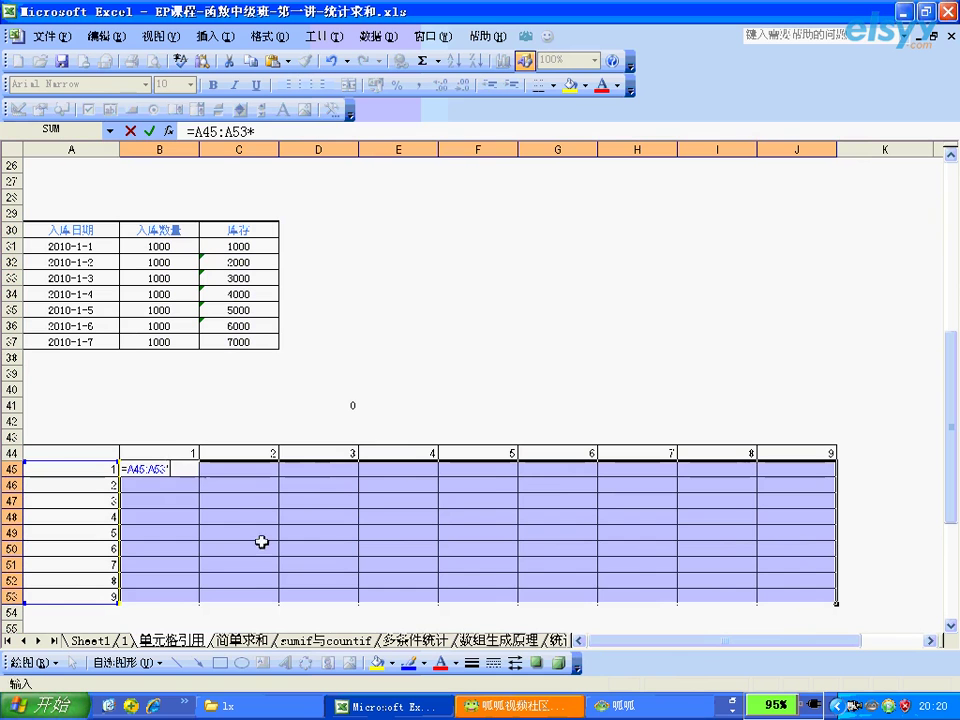
left_click_drag(193, 450, 801, 452)
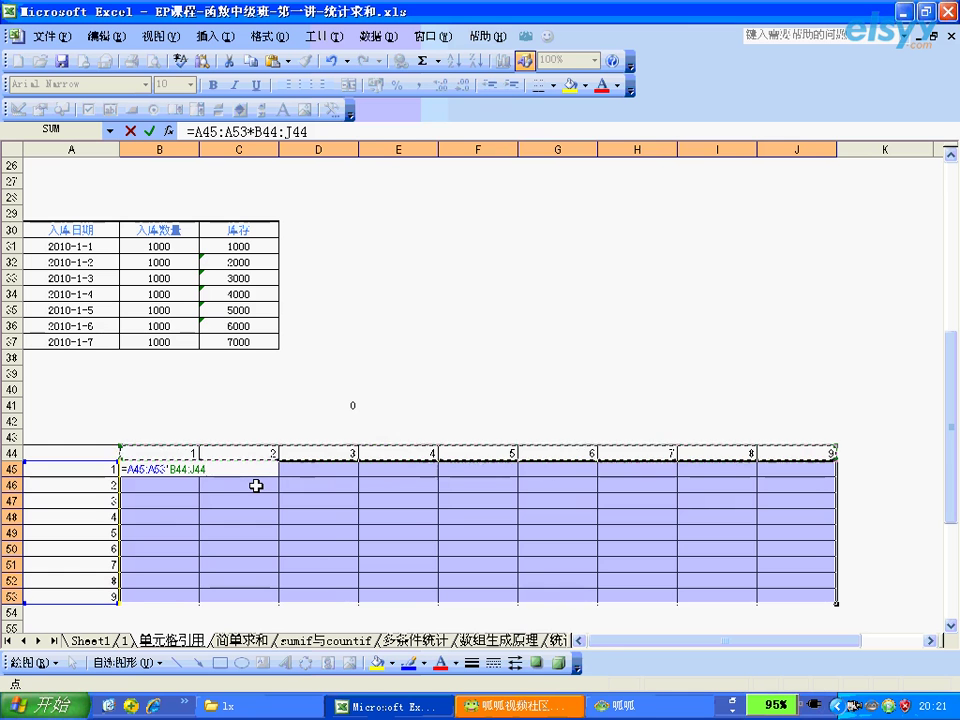
key("ctrl+shift+Return")
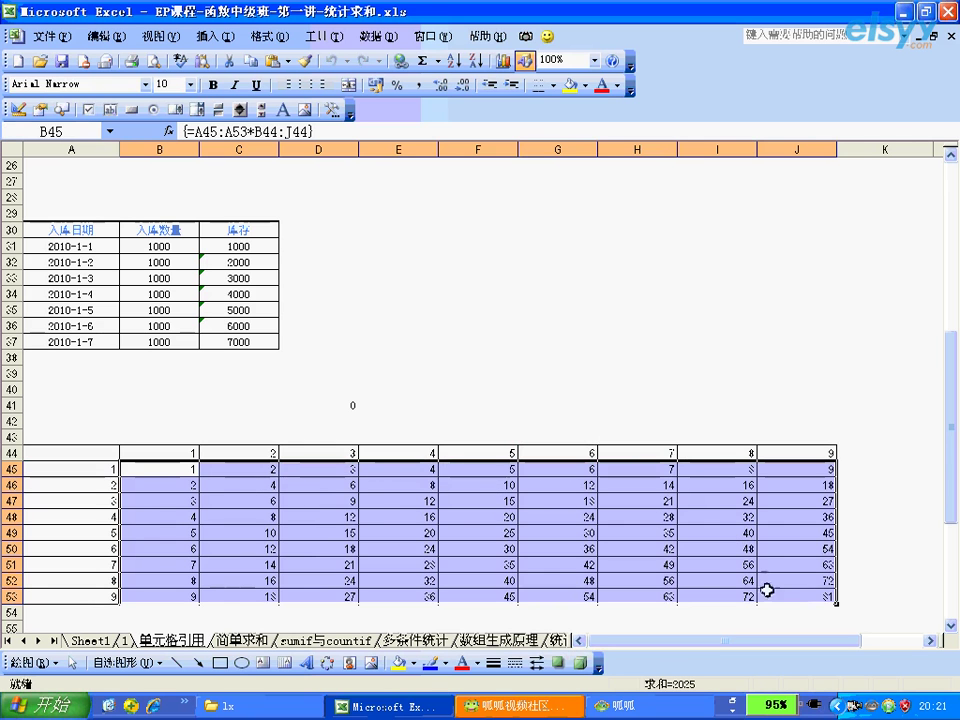
Step: Check the shared array formula in several grid cells, including I50 and B45, and delete it from B45:J53
mouse_move(766, 596)
left_mouse_down()
mouse_move(491, 493)
mouse_move(785, 594)
left_mouse_up()
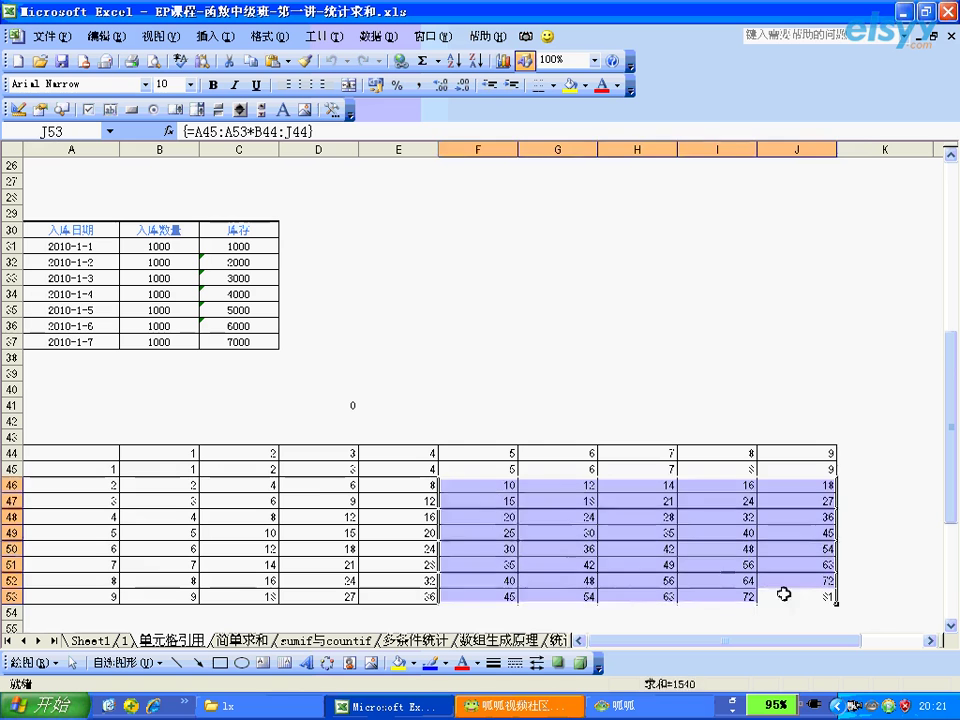
left_click(740, 549)
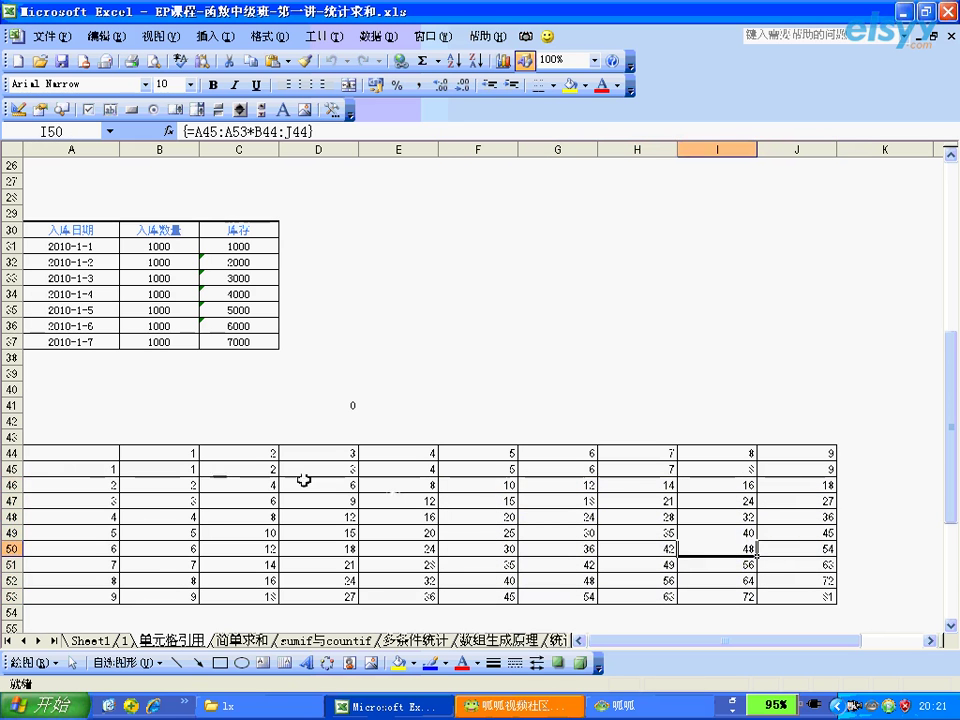
left_click(180, 469)
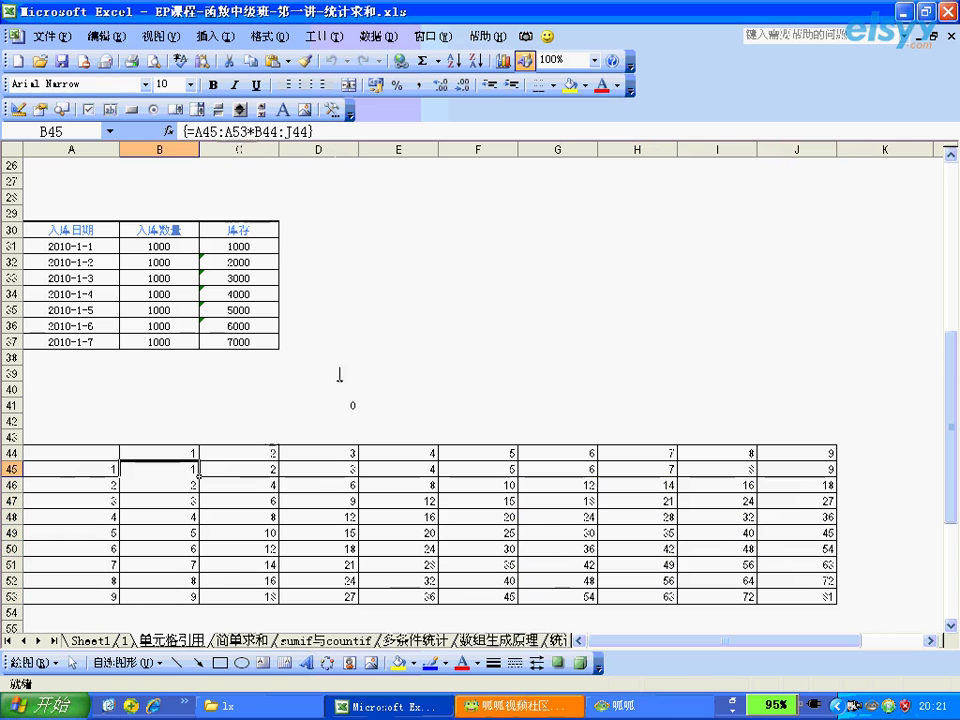
left_click_drag(193, 469, 768, 583)
key("Delete")
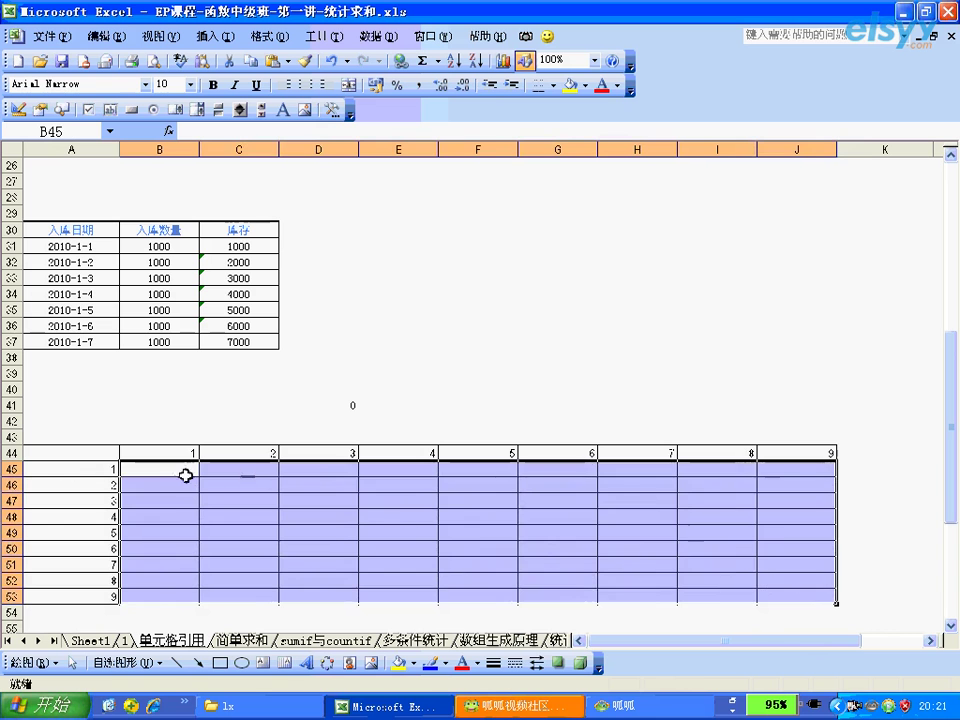
Step: Enter the array formula =A45:A53*B44:J44 over the whole multiplication grid body B45:J53
left_click_drag(188, 469, 767, 596)
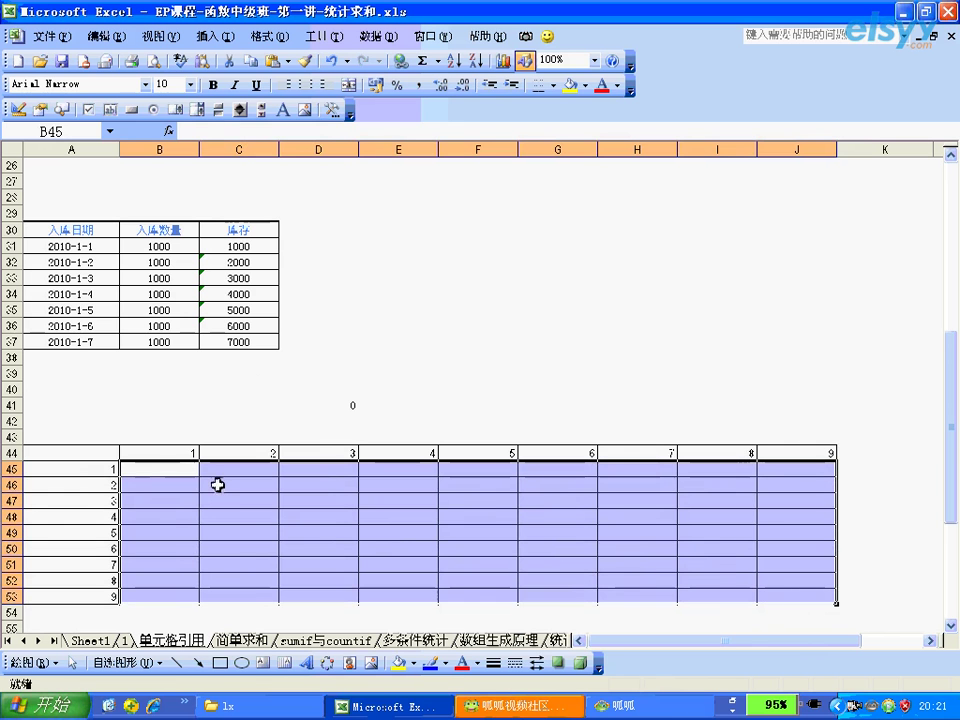
left_click(272, 131)
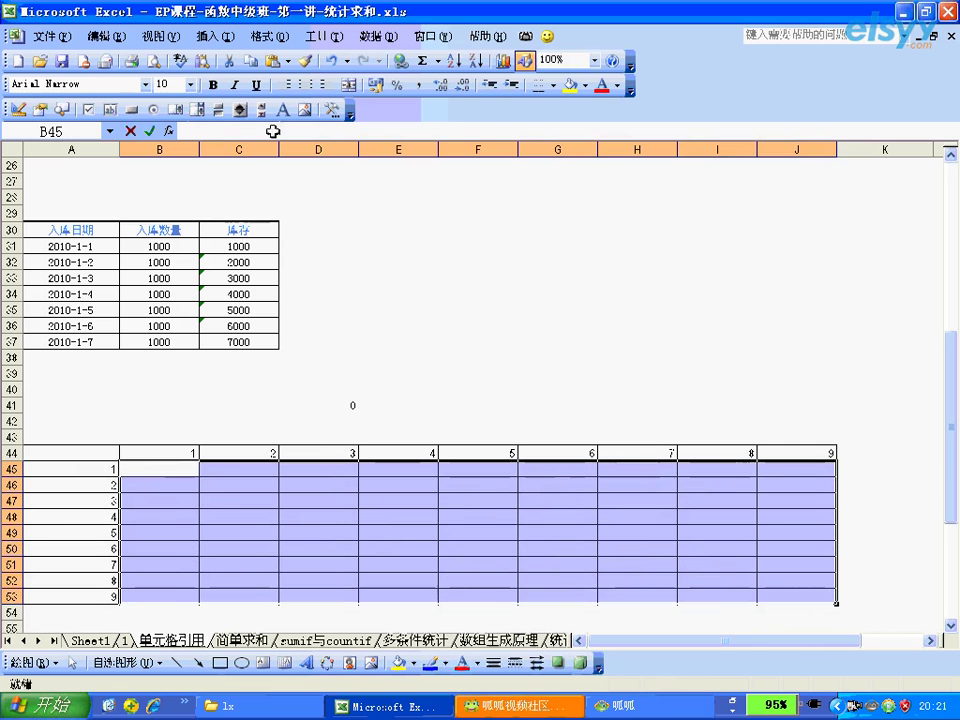
type("=")
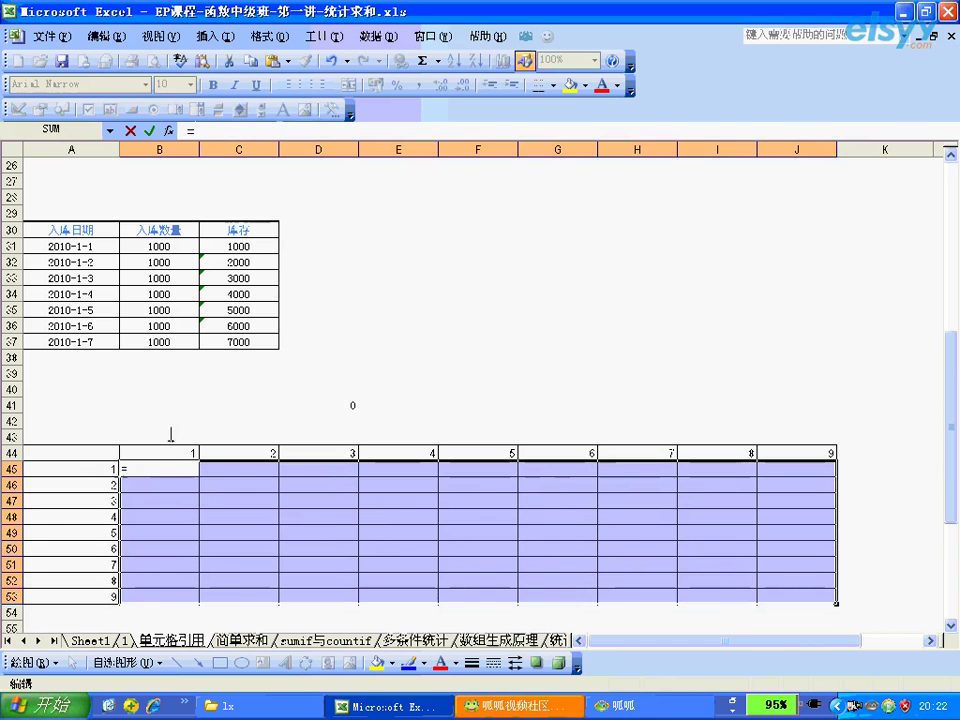
left_click_drag(100, 469, 76, 593)
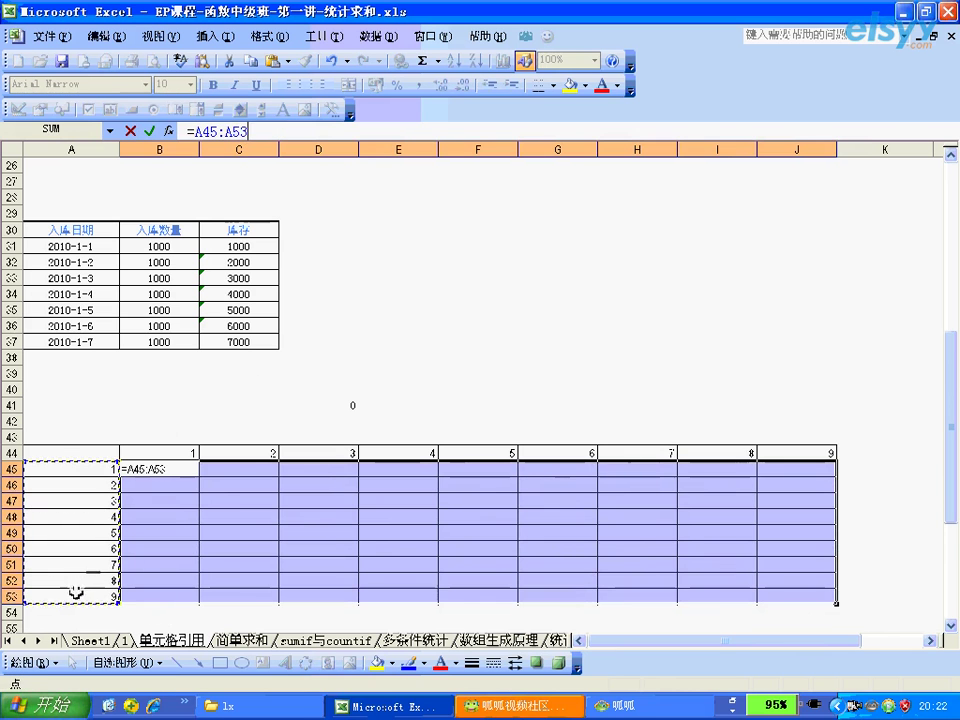
type("*")
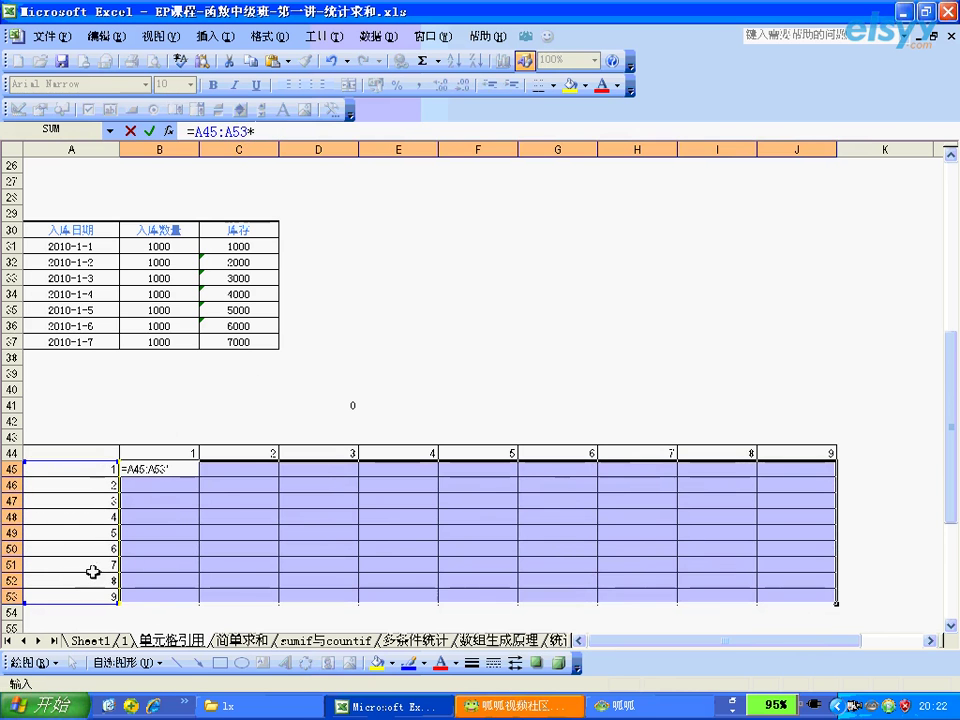
left_click_drag(235, 453, 773, 456)
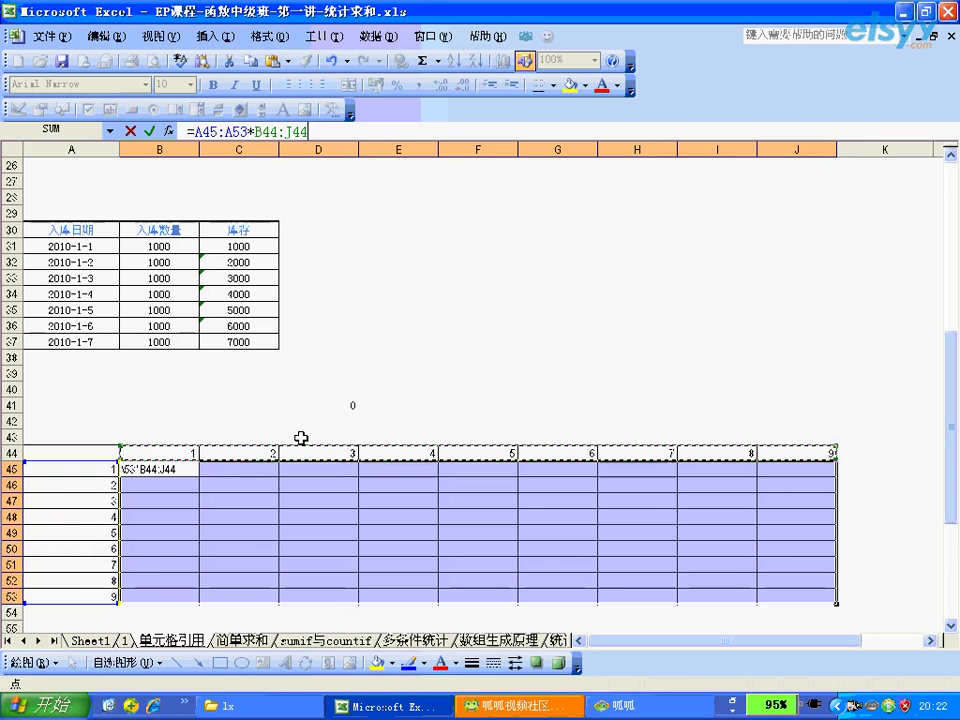
key("ctrl+shift+Return")
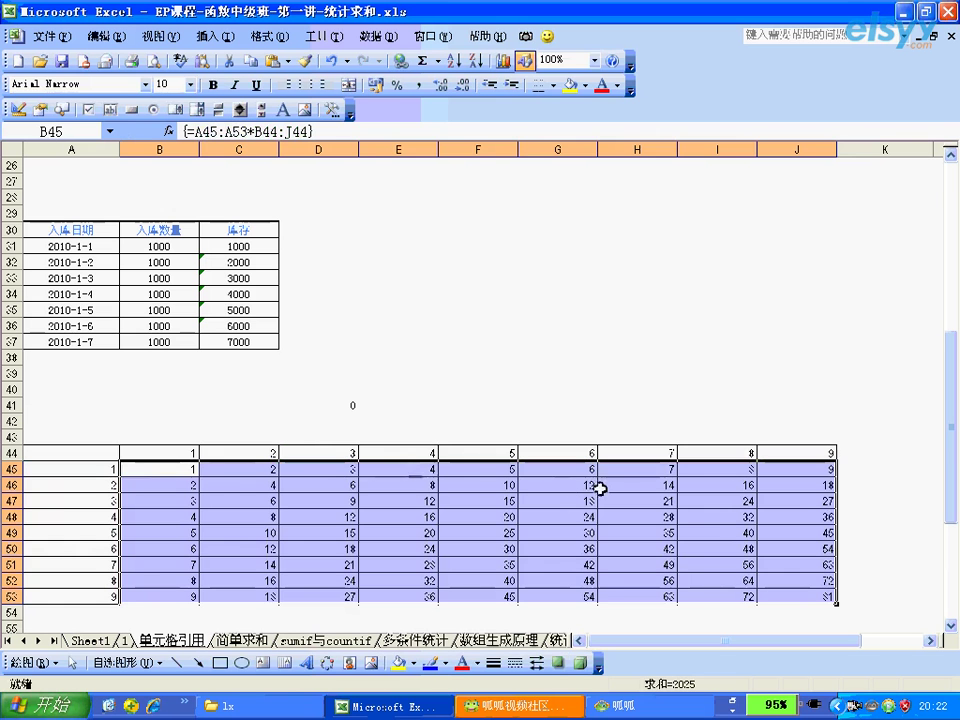
Step: Copy the formula =A45:A53*B44:J44 from cell B45 and send it as a message in the 呱呱视频社区 chat room
left_click(191, 468)
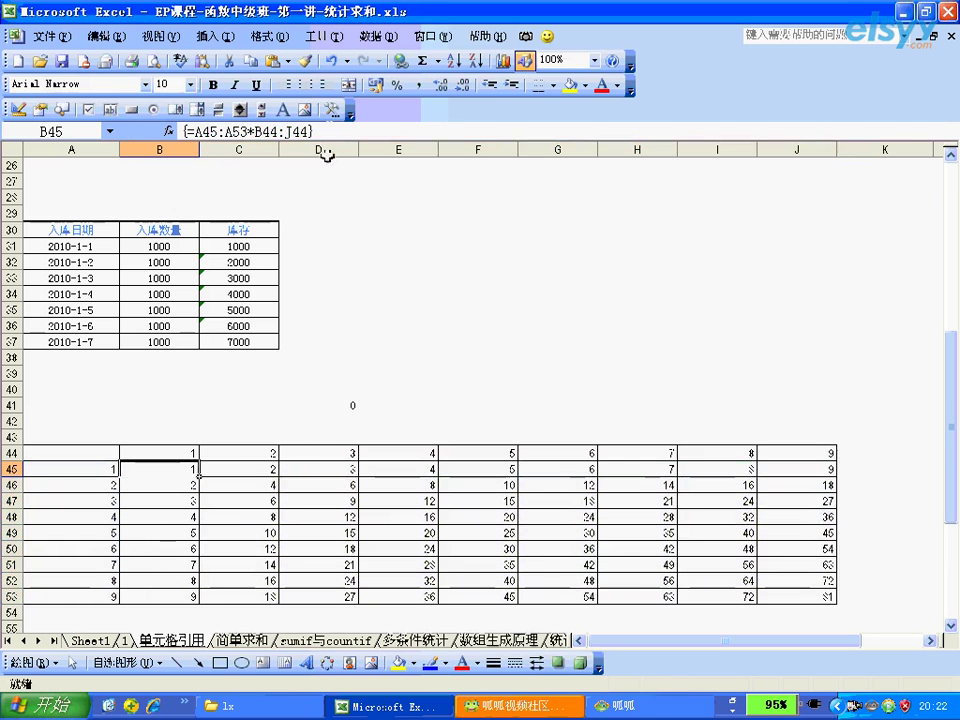
key("F2")
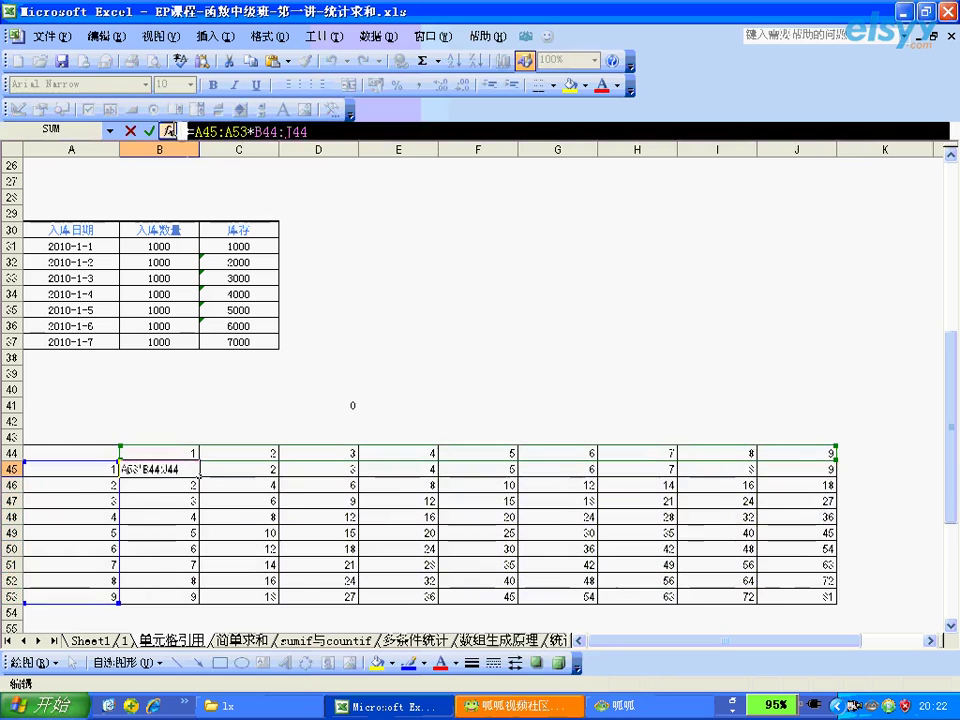
left_click(472, 704)
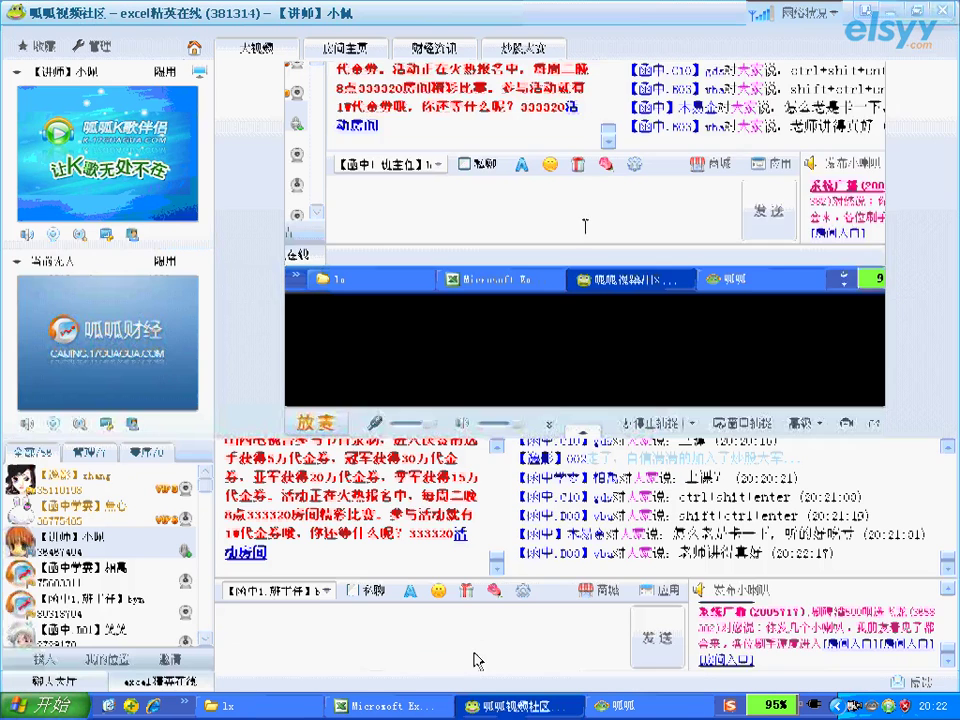
type("=A45:A53*B44:J44")
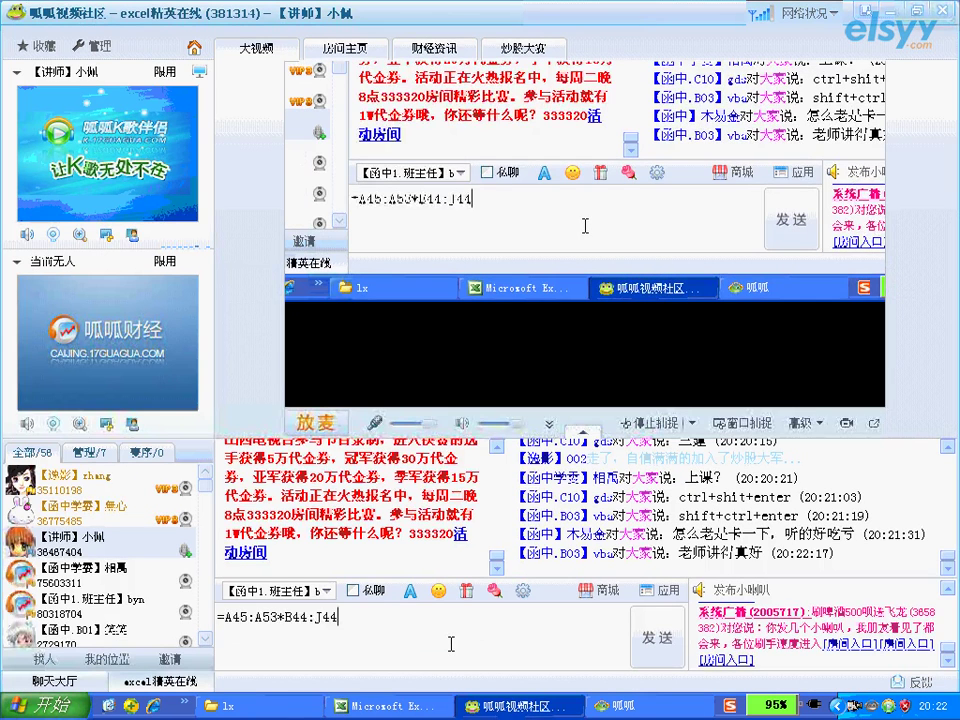
key("Return")
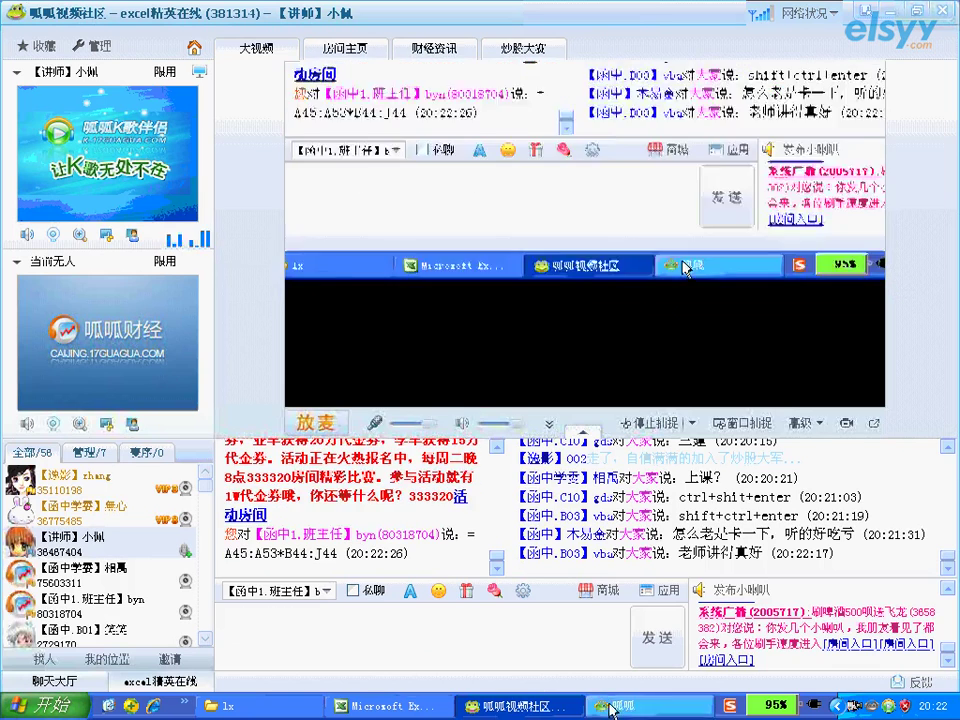
Step: Switch back to Excel, recommit B45 as an array formula, and check the formula in cells D49 and D47
left_click(400, 705)
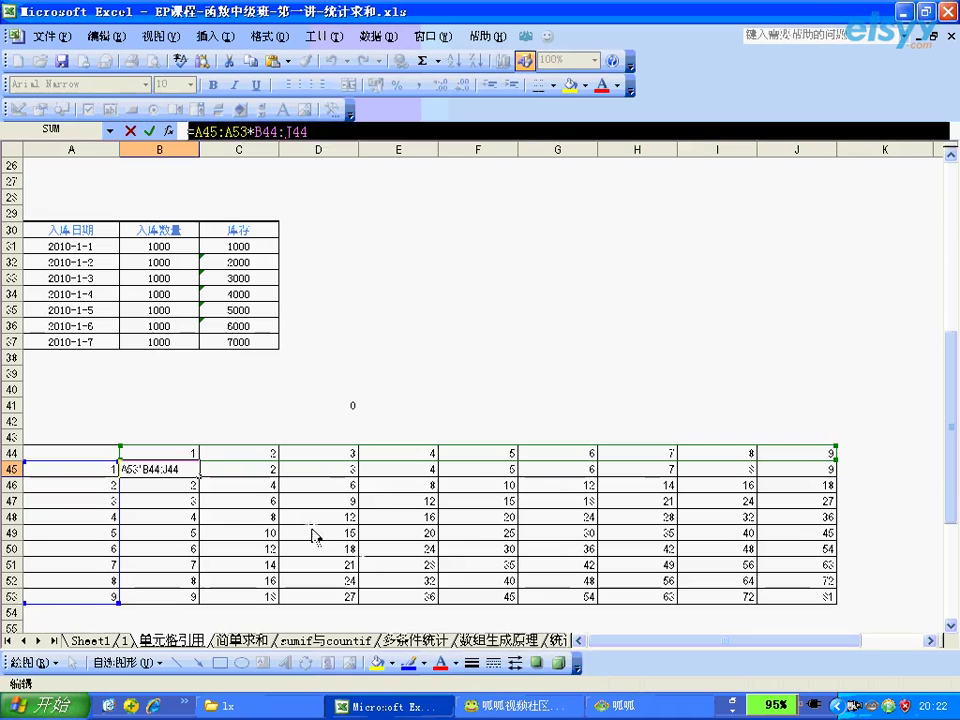
key("ctrl+shift+Return")
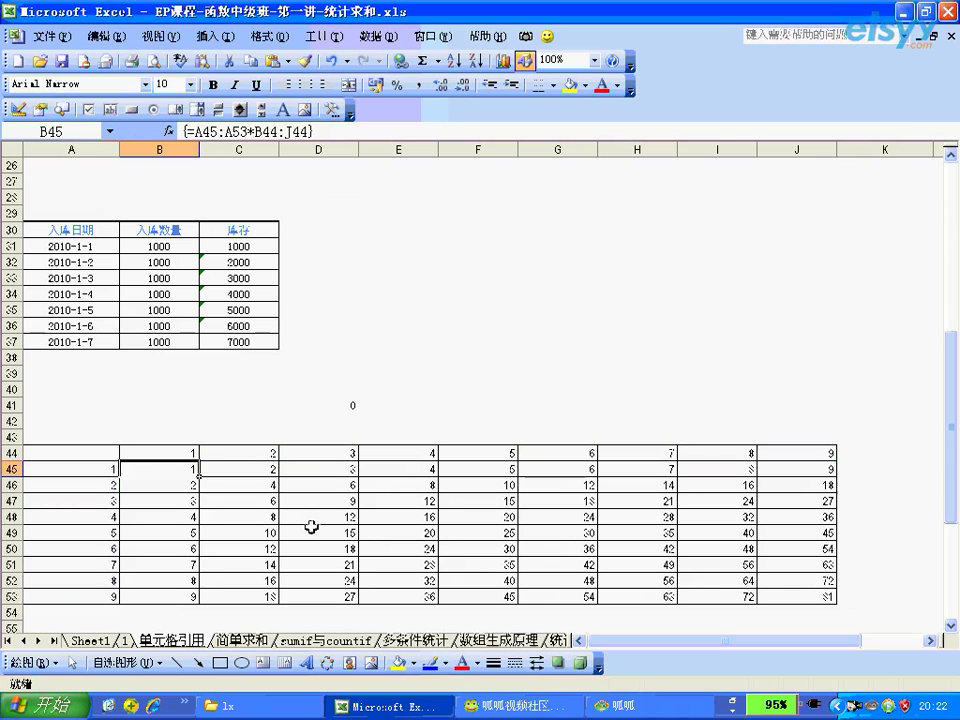
left_click(314, 527)
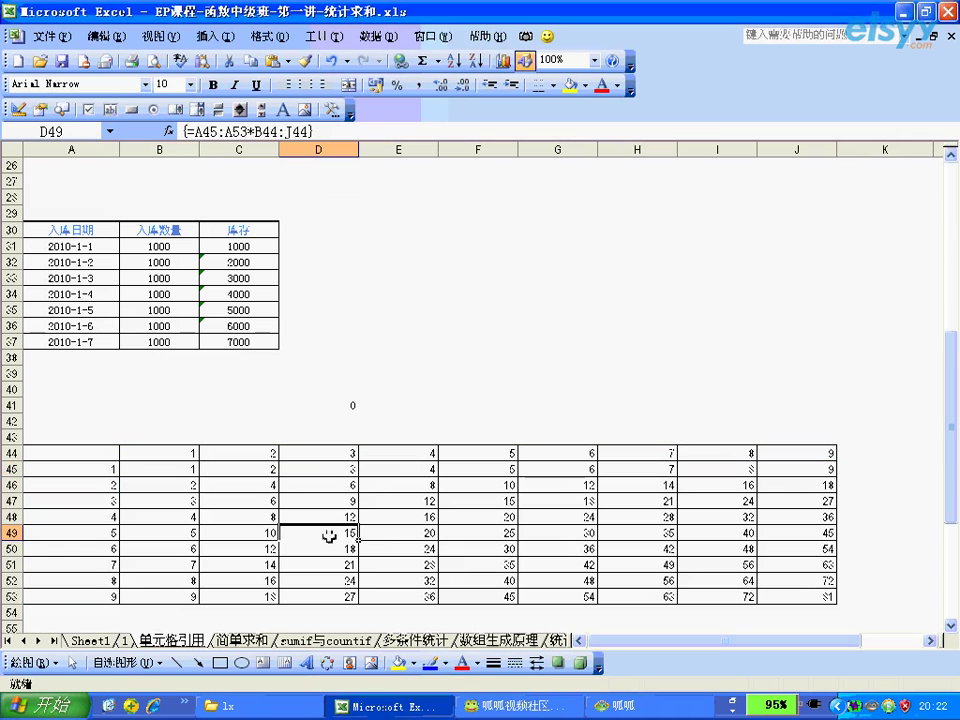
left_click(286, 501)
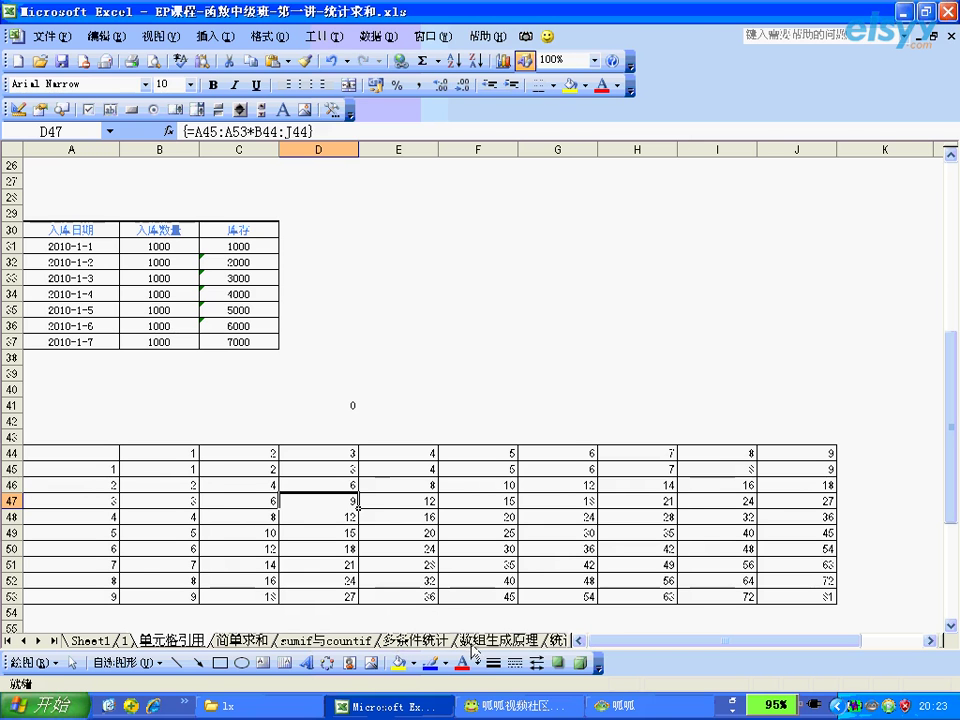
Step: Enter a question mark in cell E43, just above the multiplication table
left_click(394, 435)
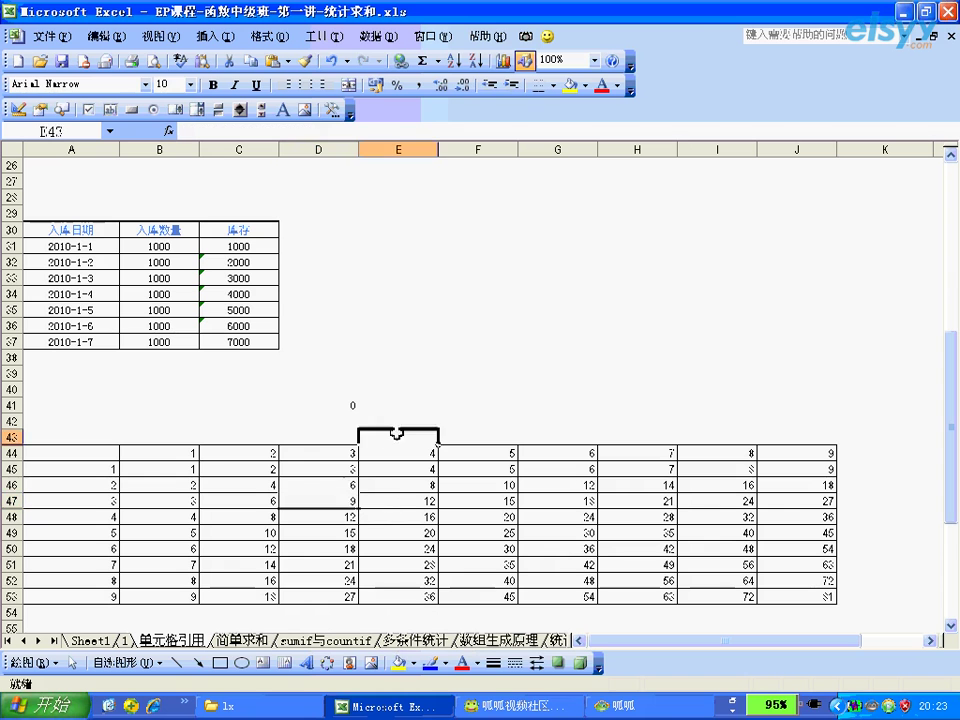
type("y")
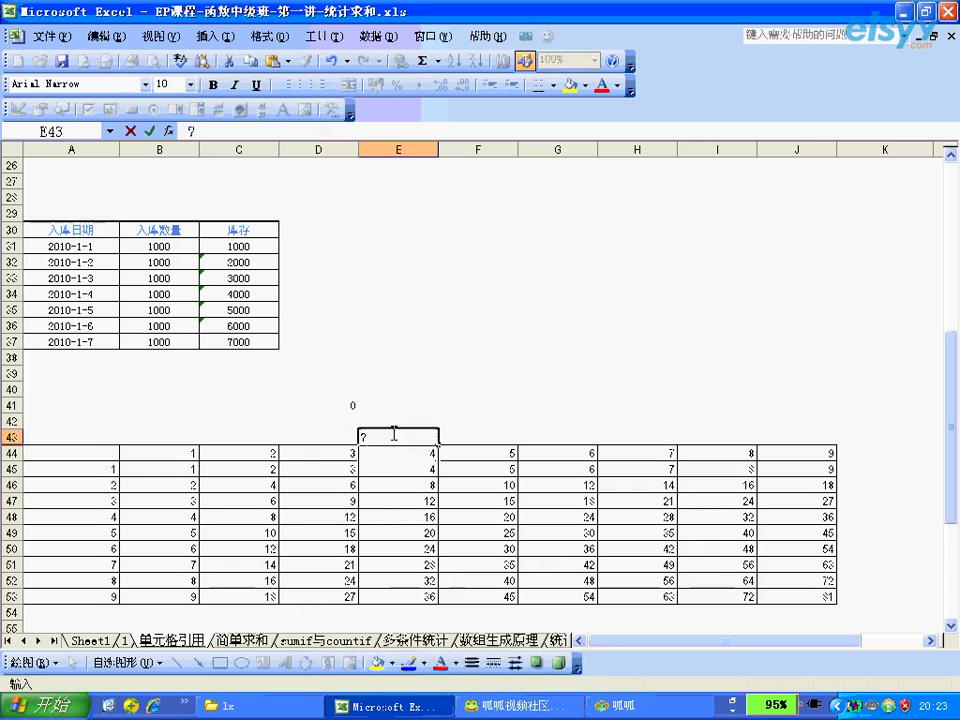
key("Return")
left_click(394, 433)
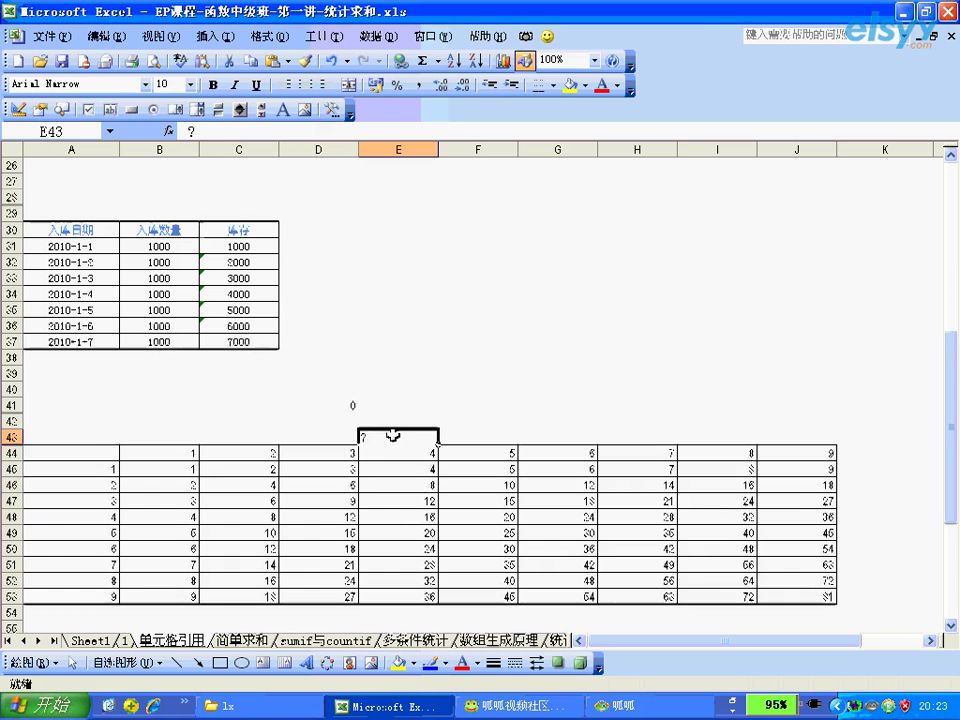
Step: Examine the purchase quantities and prices in rows 62 to 68 and the average price cell G62 below the multiplication table
scroll(394, 433, "down", 1)
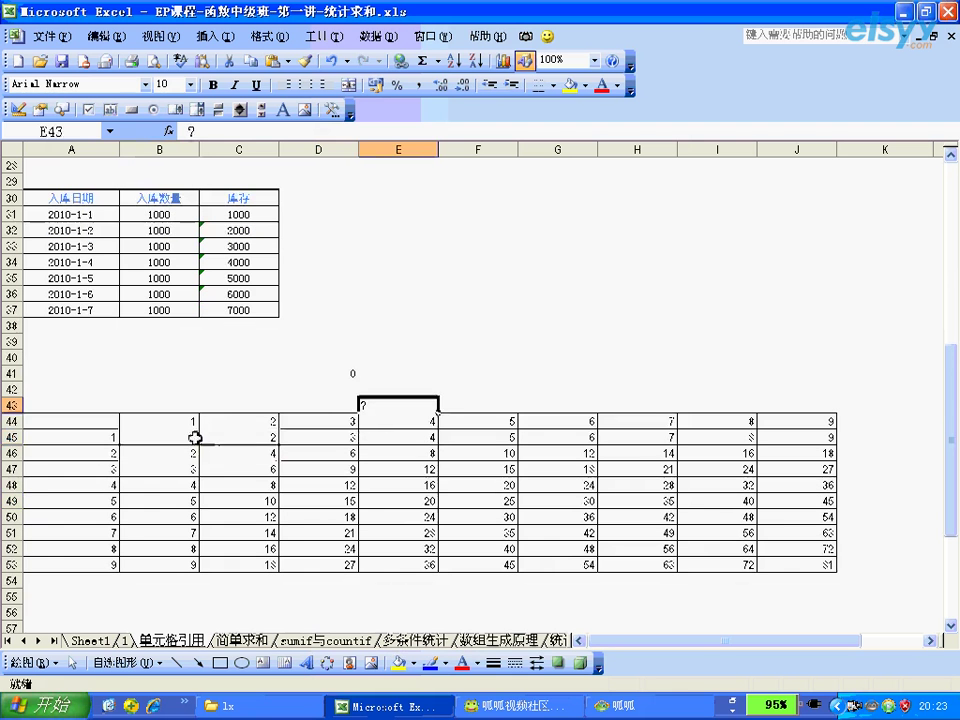
left_click_drag(193, 439, 306, 497)
left_click(300, 475)
scroll(300, 475, "down", 4)
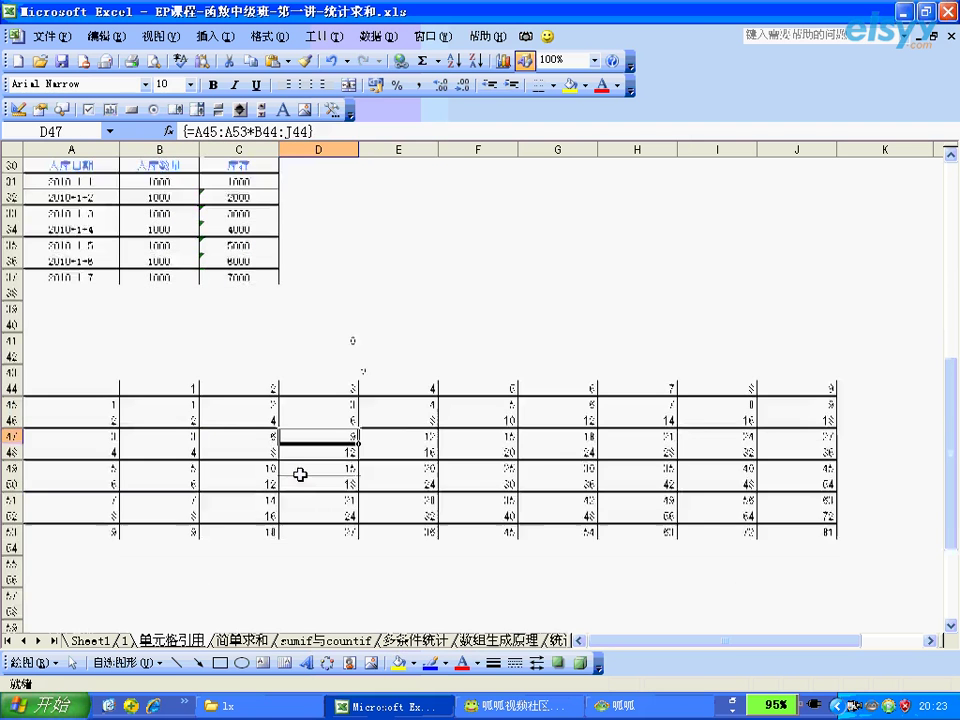
scroll(300, 473, "down", 1)
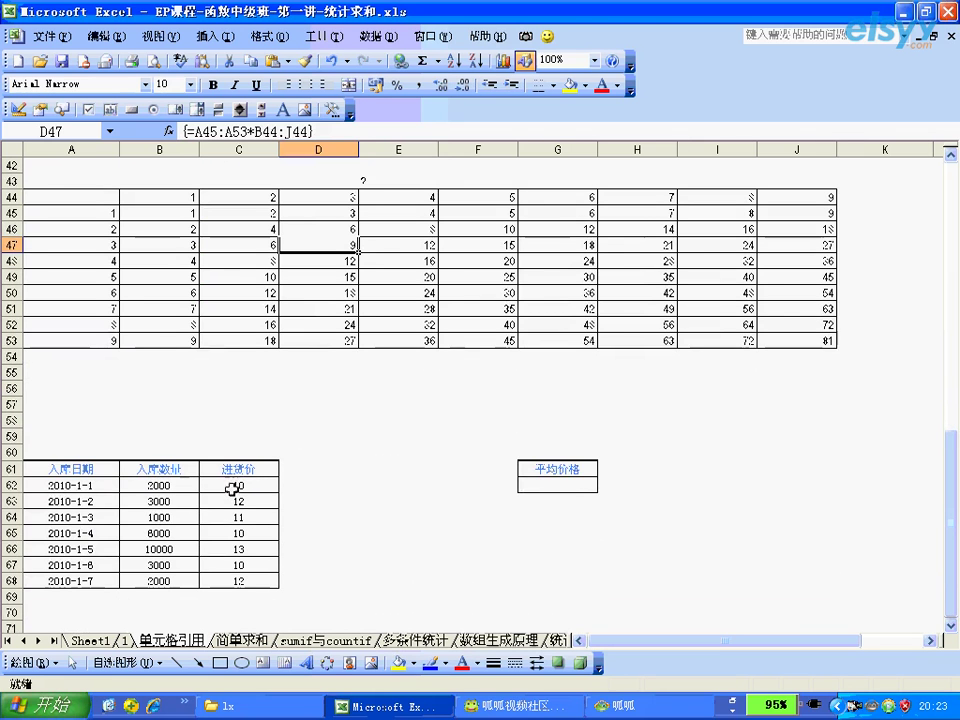
left_click(532, 487)
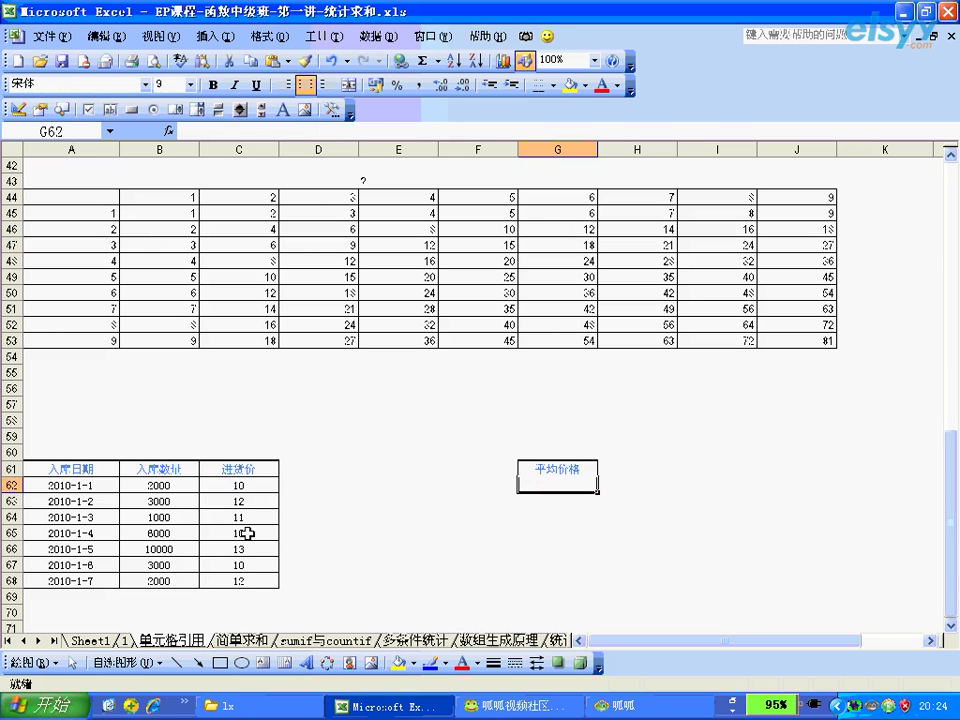
left_click(187, 547)
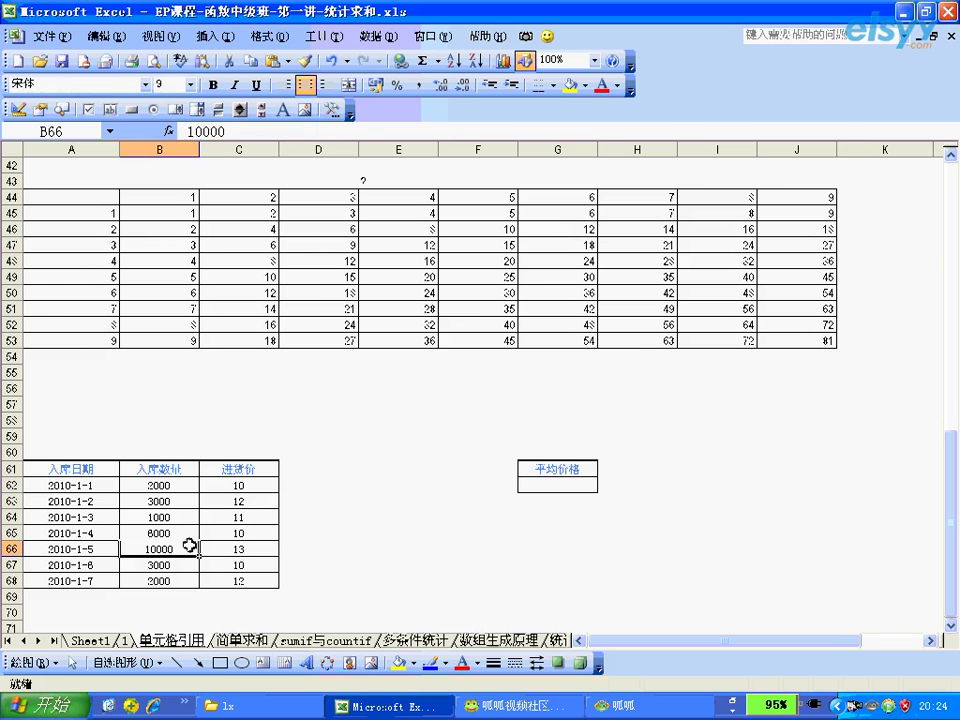
left_click(204, 548)
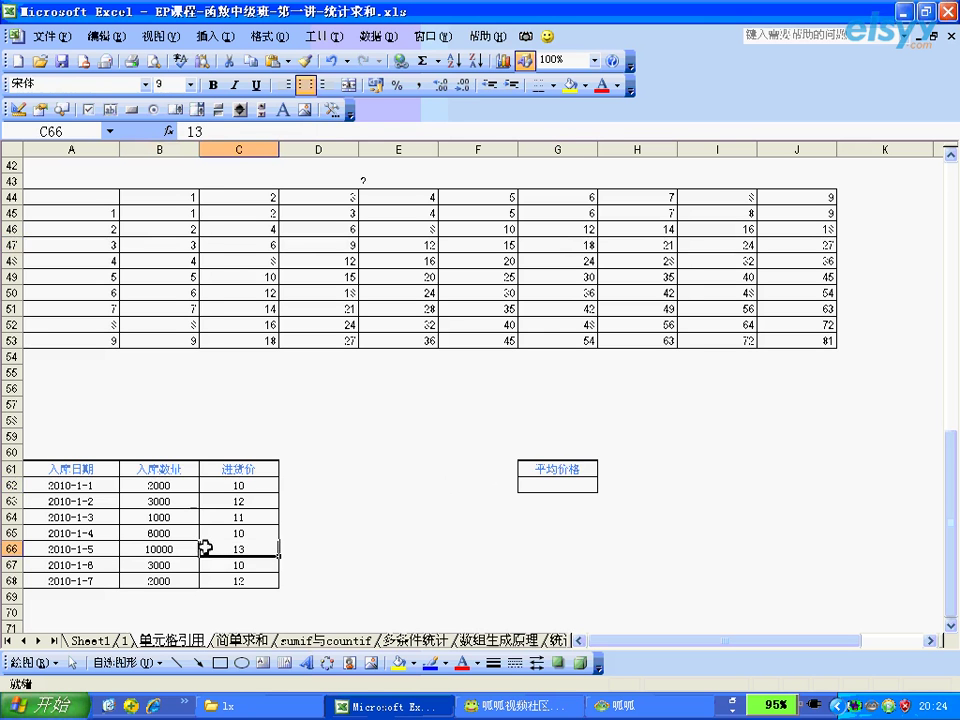
left_click(179, 485)
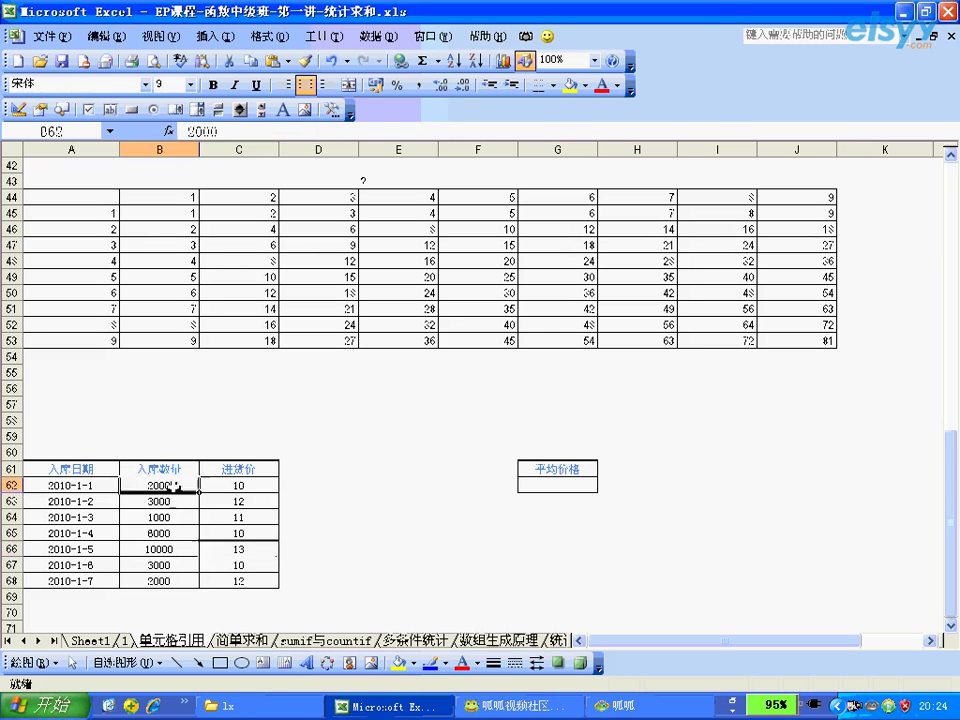
key("Down")
key("Down")
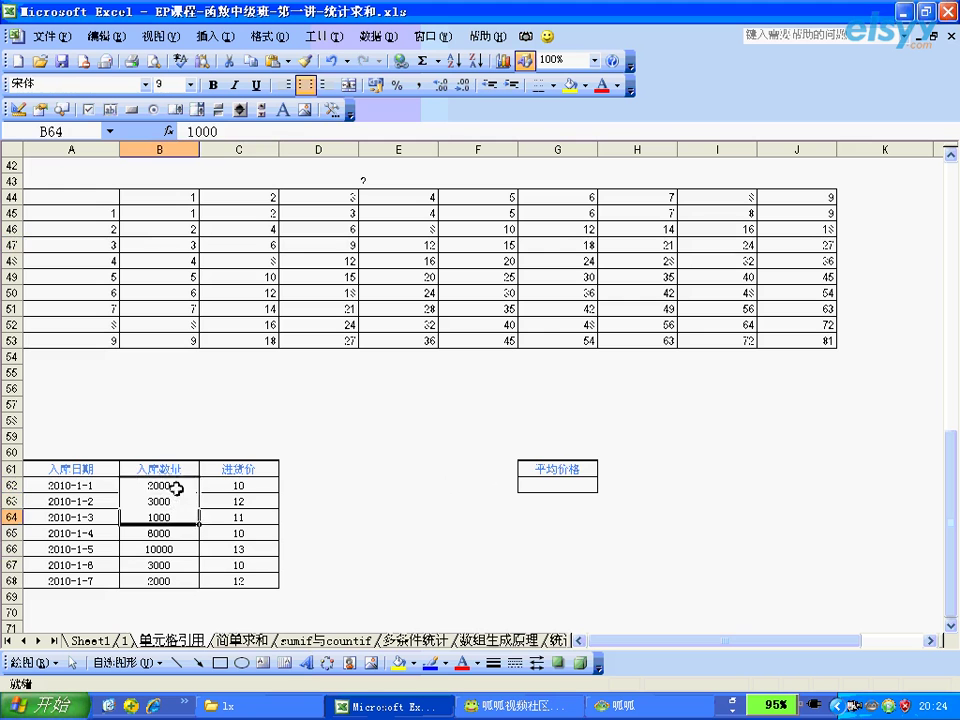
left_click(182, 501)
left_click(180, 533)
left_click(172, 563)
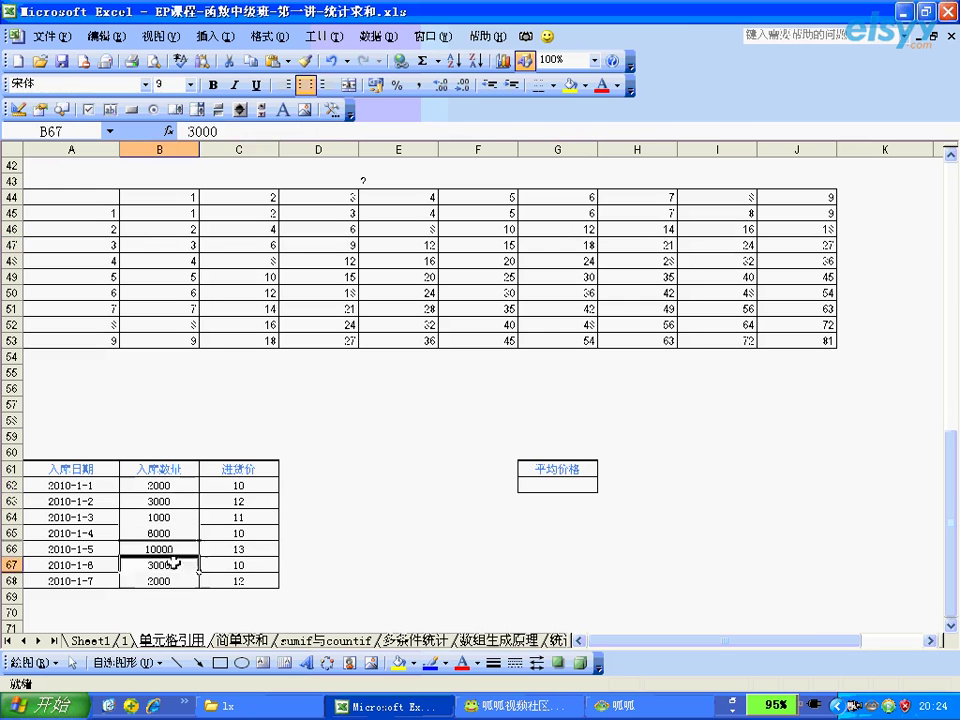
key("Down")
left_click(189, 485)
left_click(231, 485)
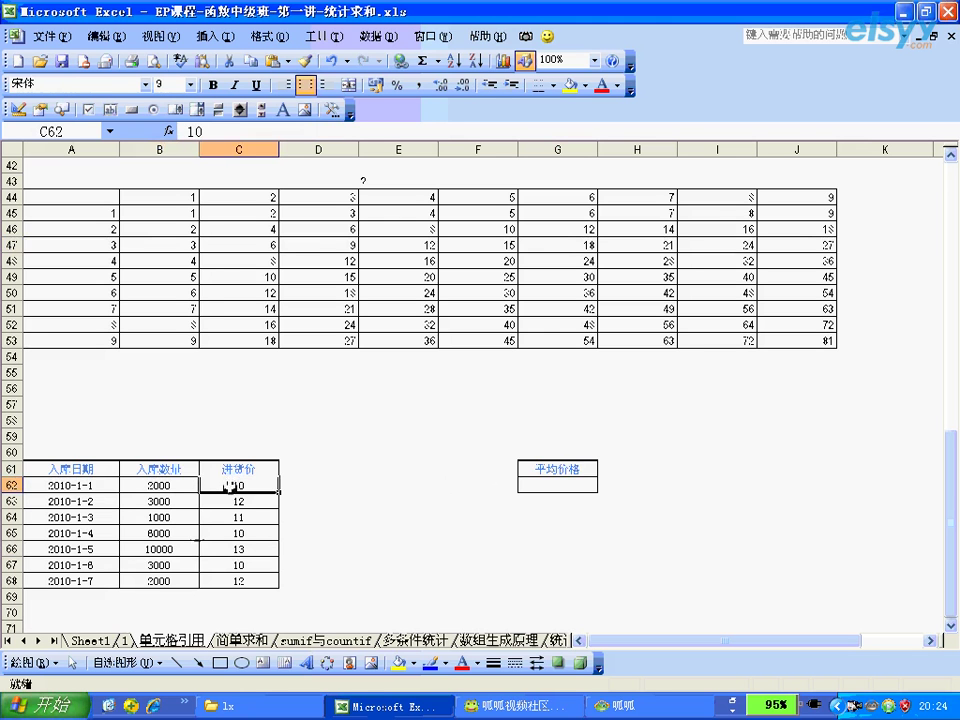
left_click(185, 548)
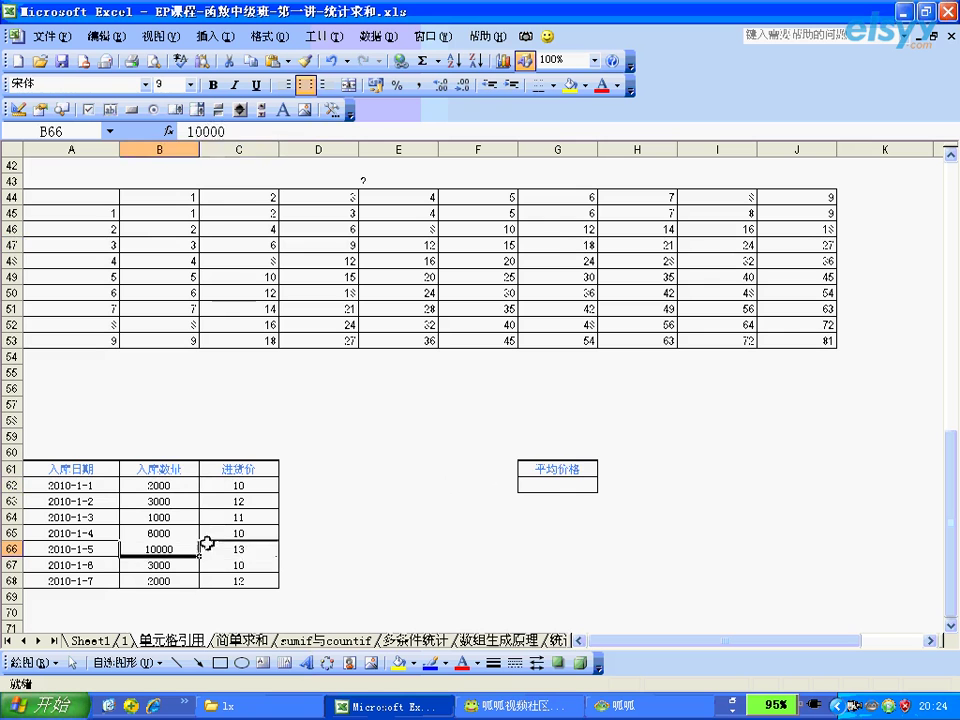
left_click(213, 545)
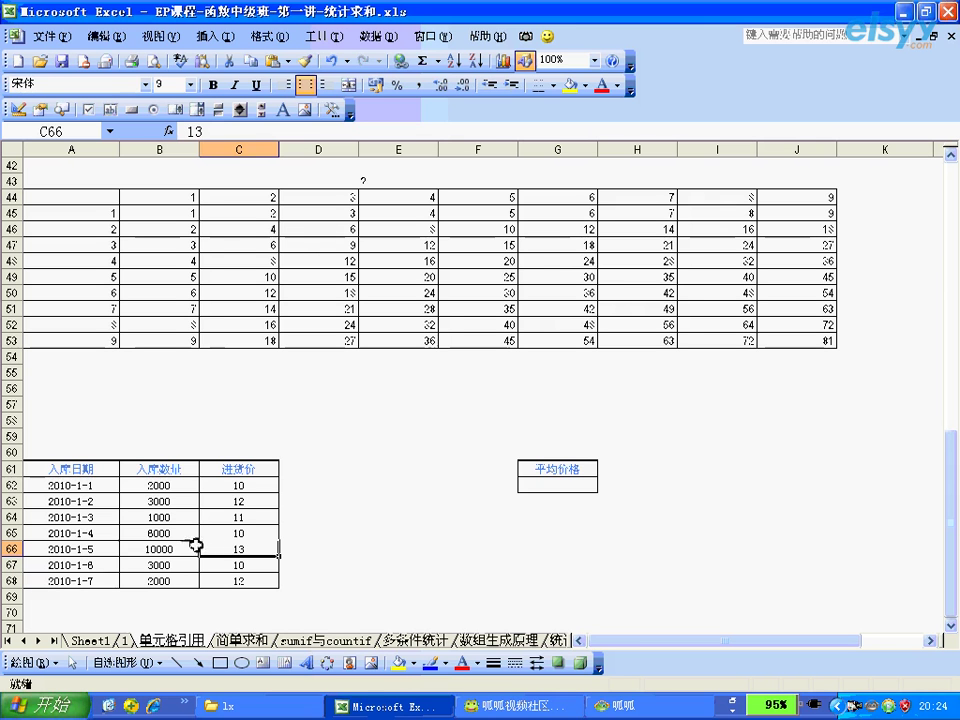
left_click(187, 545)
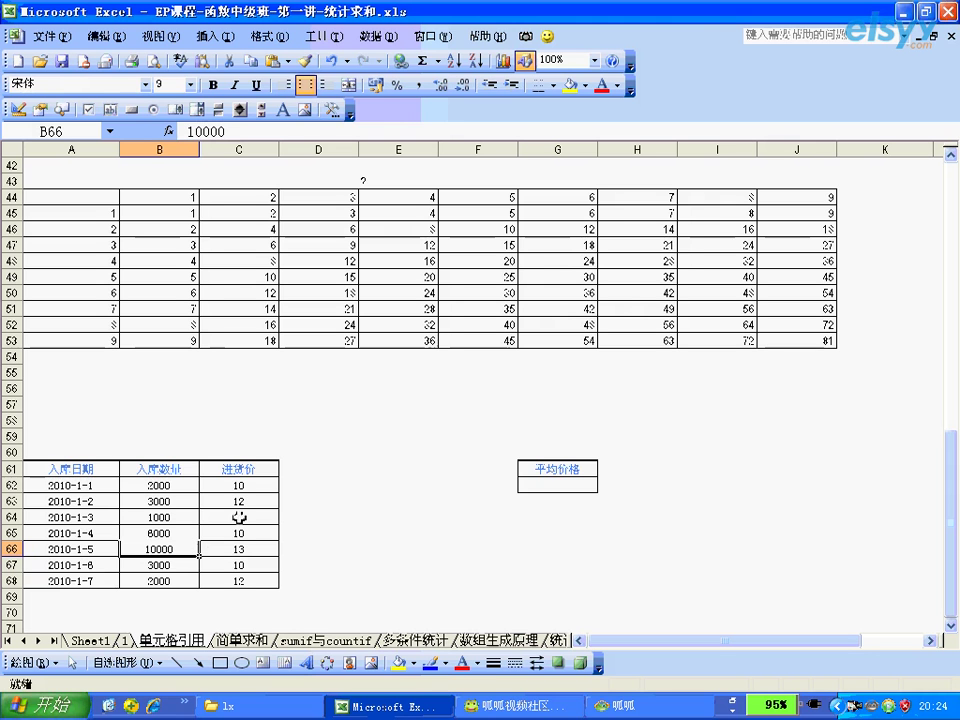
Step: Multiply quantity by purchase price in D62 with =B62*C62 and fill the formula down to D68
left_click(300, 486)
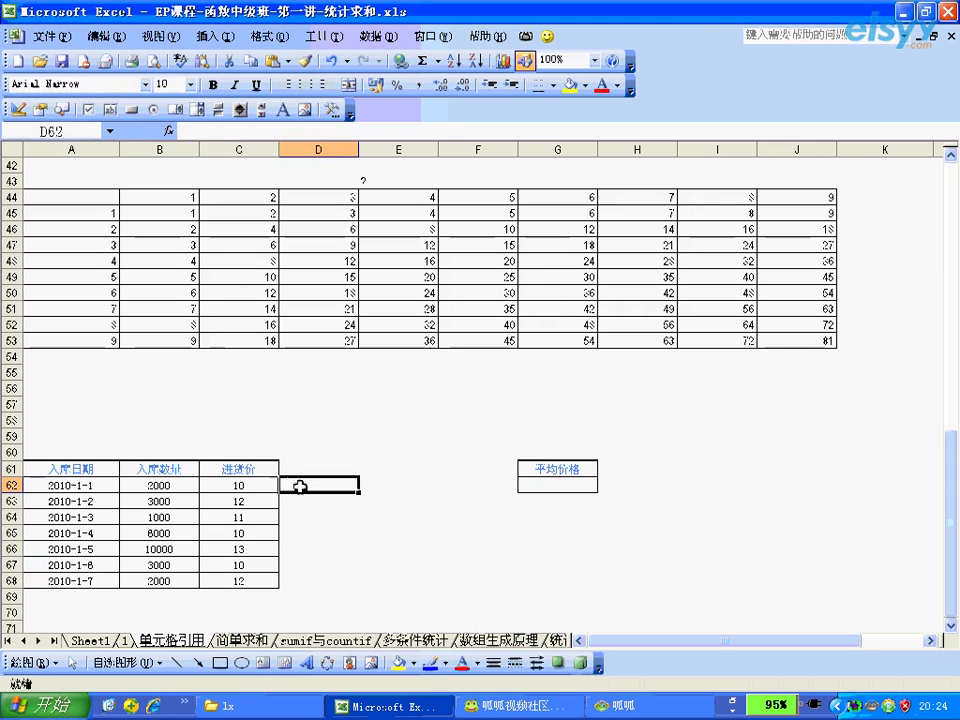
type("=")
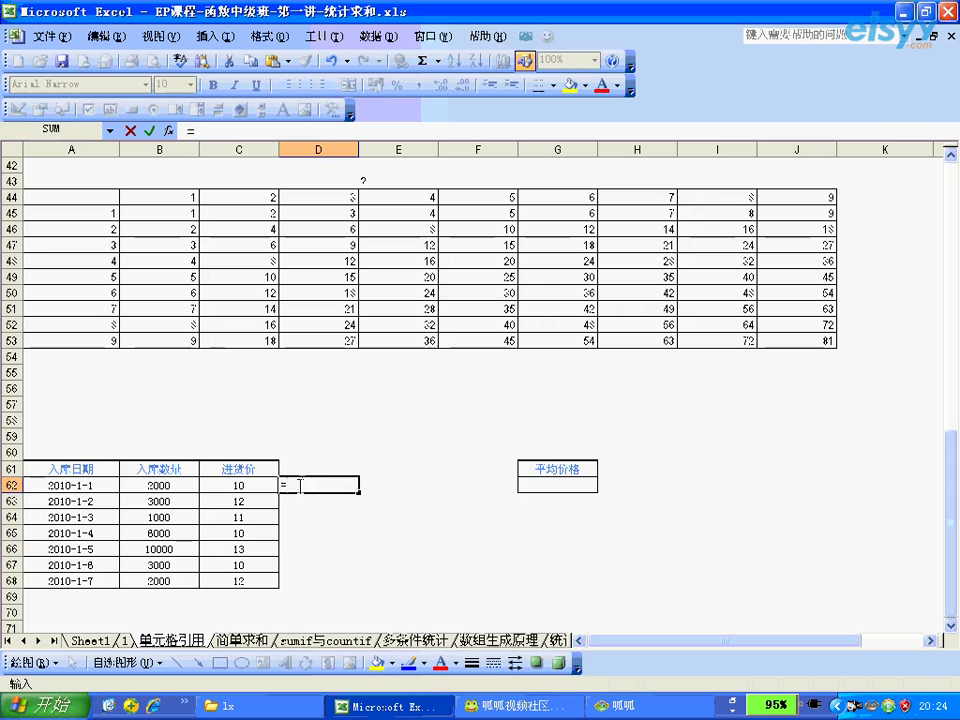
left_click(186, 486)
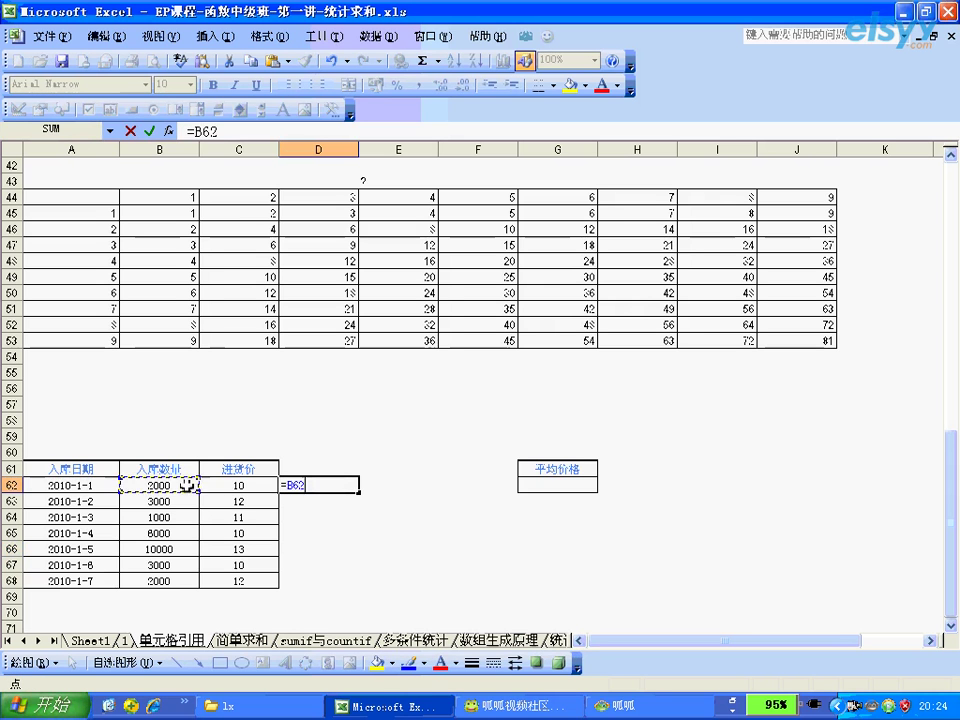
type("*")
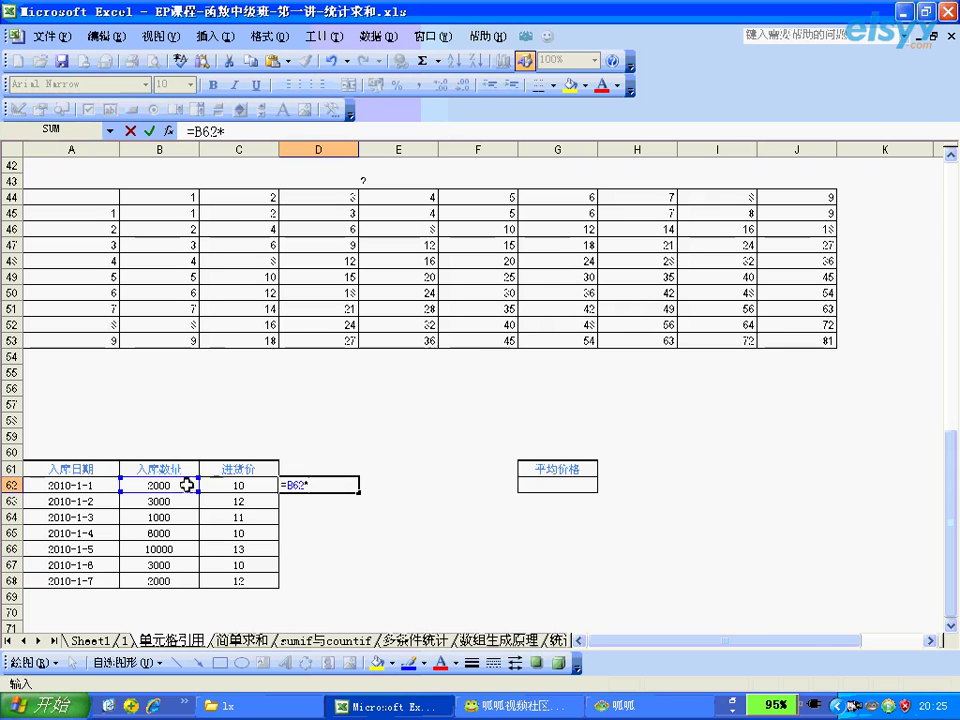
left_click(216, 484)
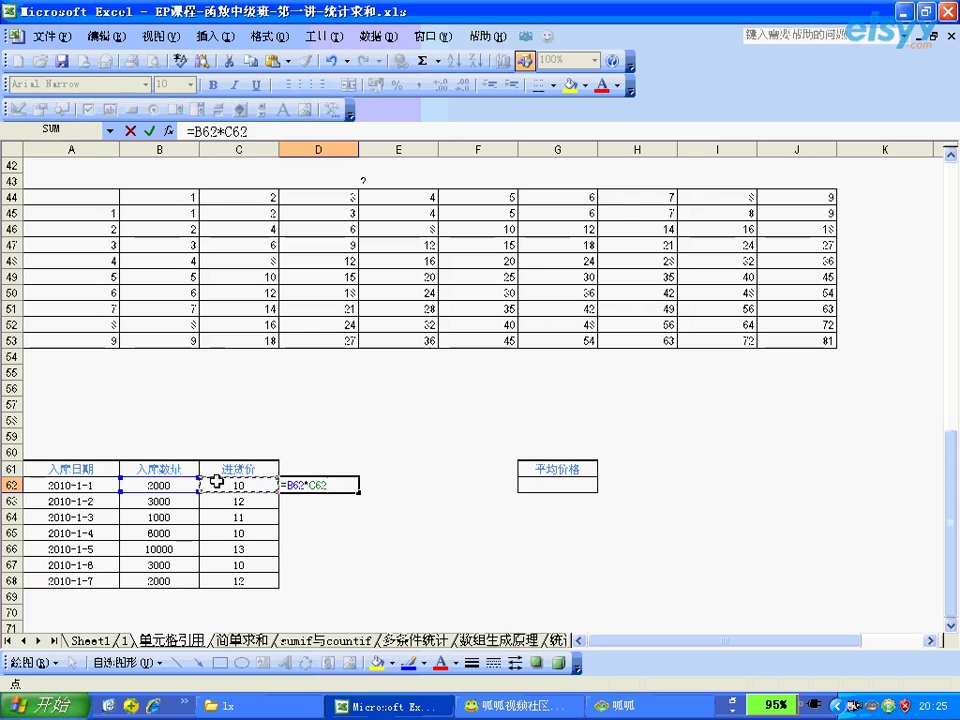
key("Return")
left_click(292, 485)
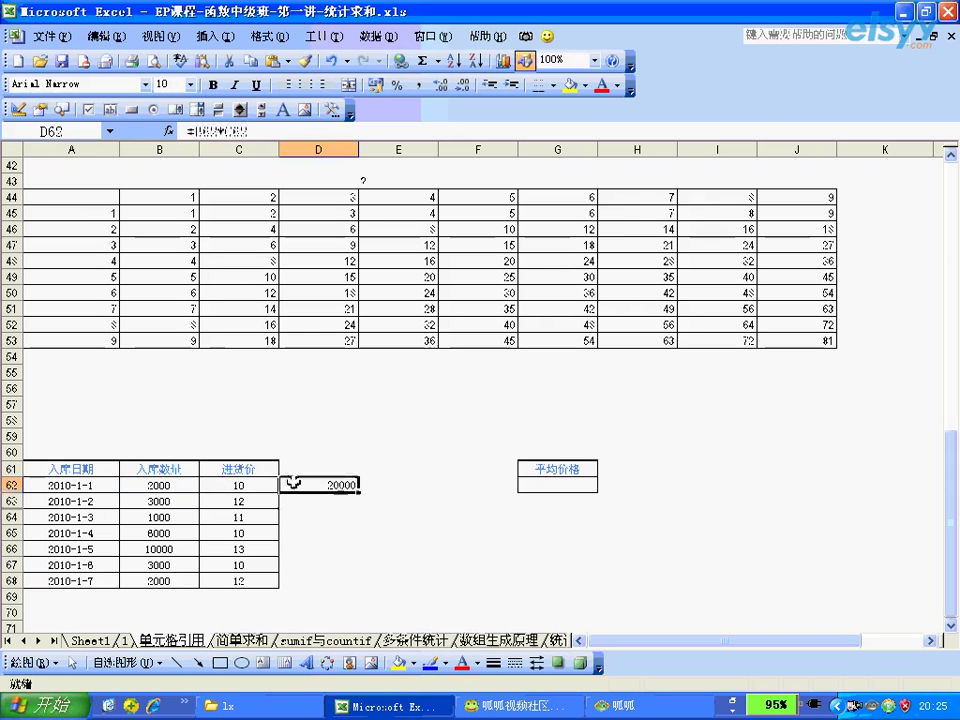
left_click_drag(357, 491, 354, 581)
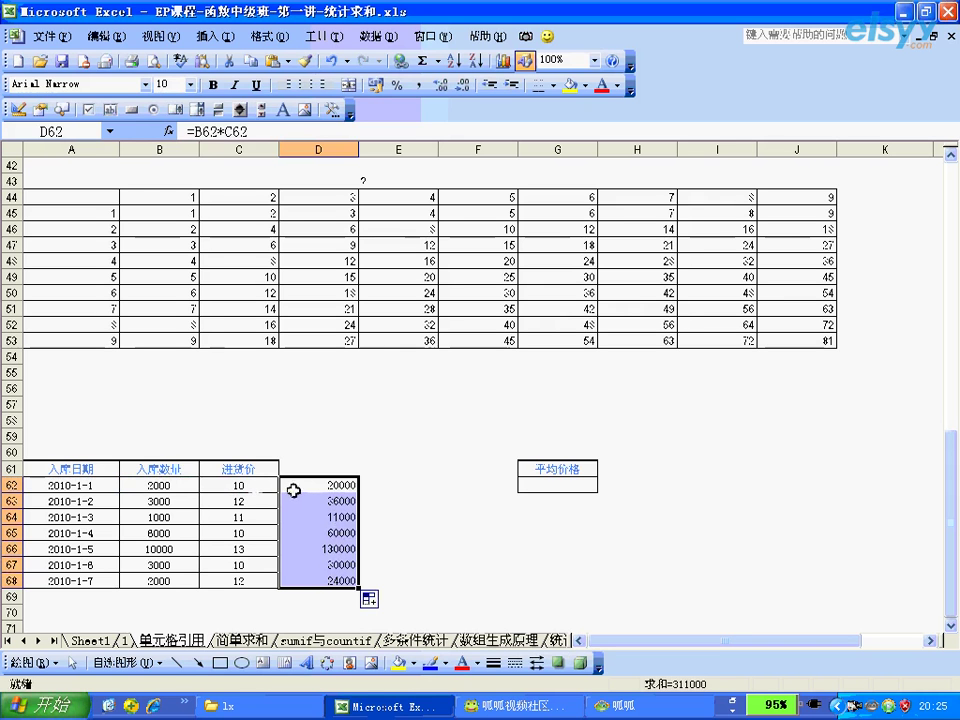
Step: Total the purchase amounts in D69 with =SUM(D62:D68)
left_click(318, 597)
key("alt+equal")
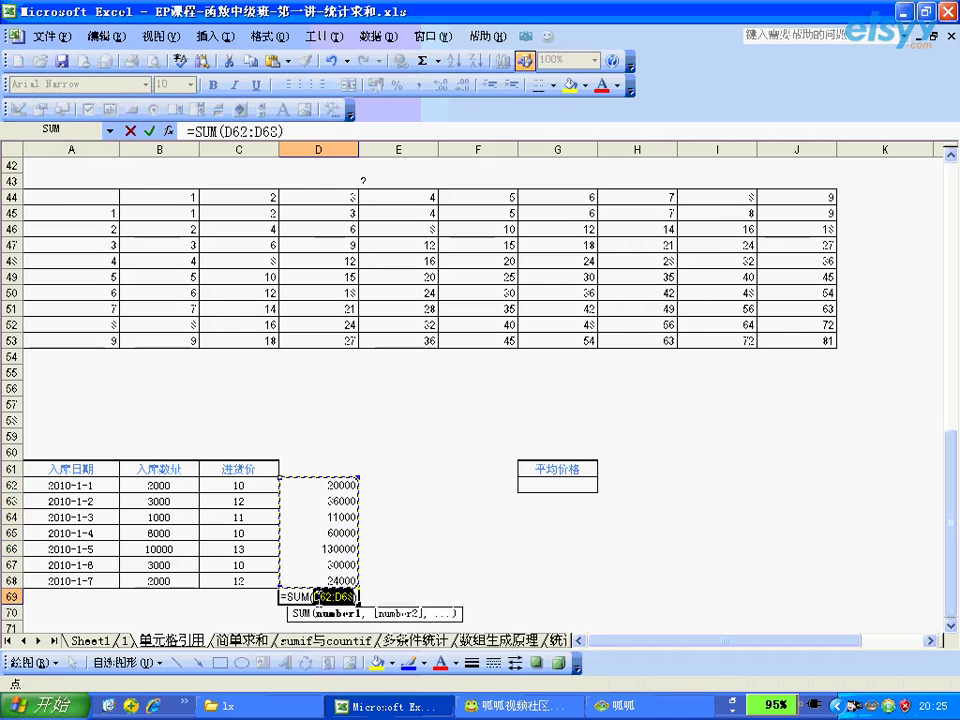
key("Return")
left_click(318, 597)
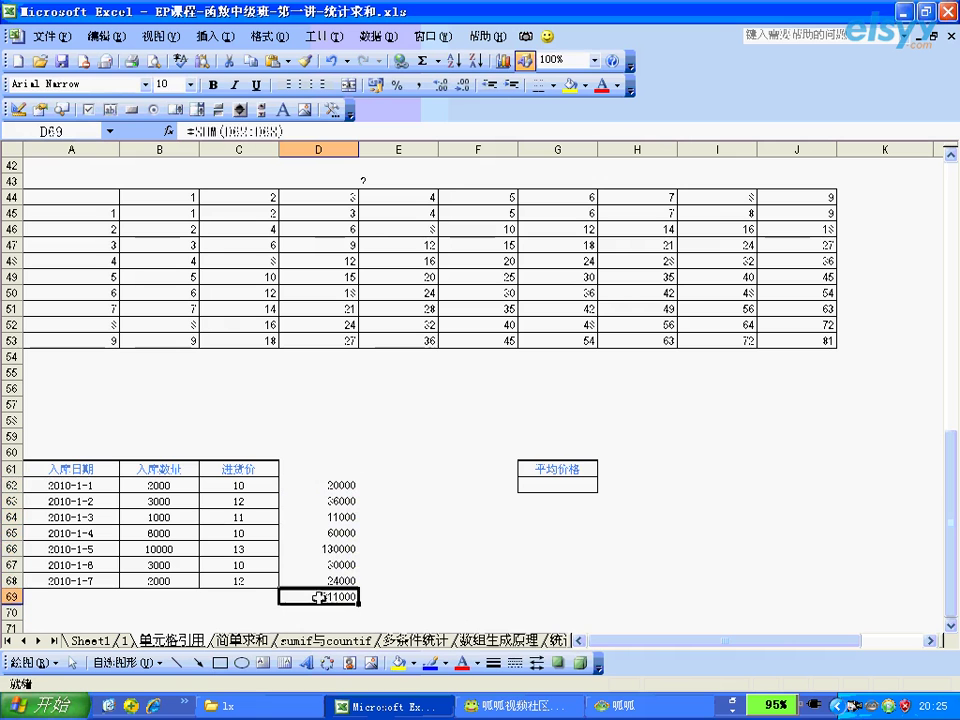
Step: Calculate the average price in E69 with =D69/SUM(B62:B68), and clear that cell again
left_click(374, 598)
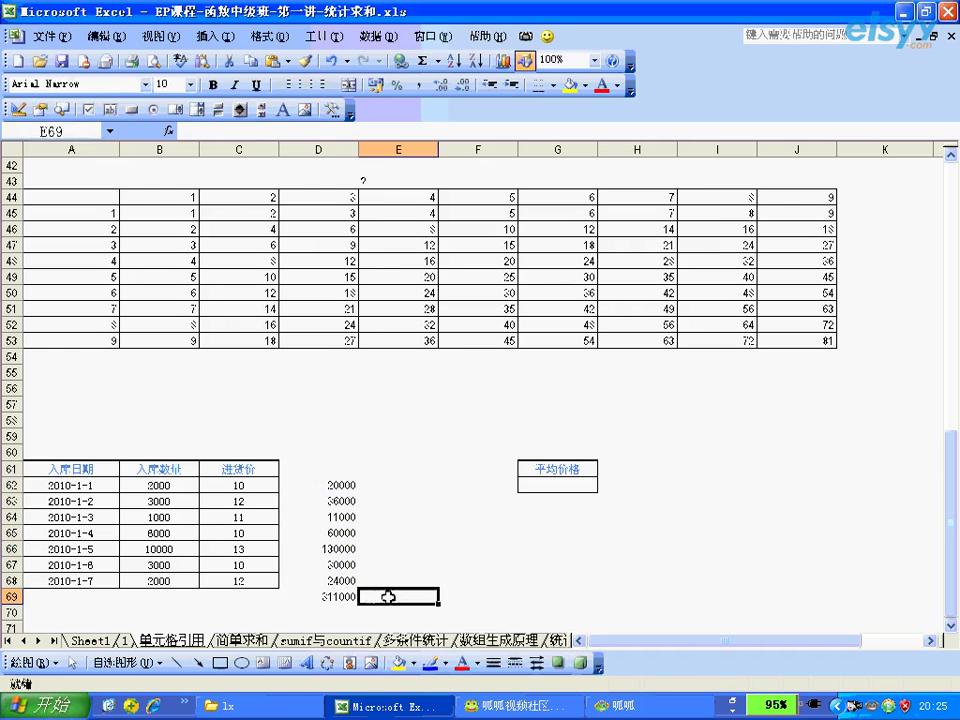
type("=")
left_click(340, 597)
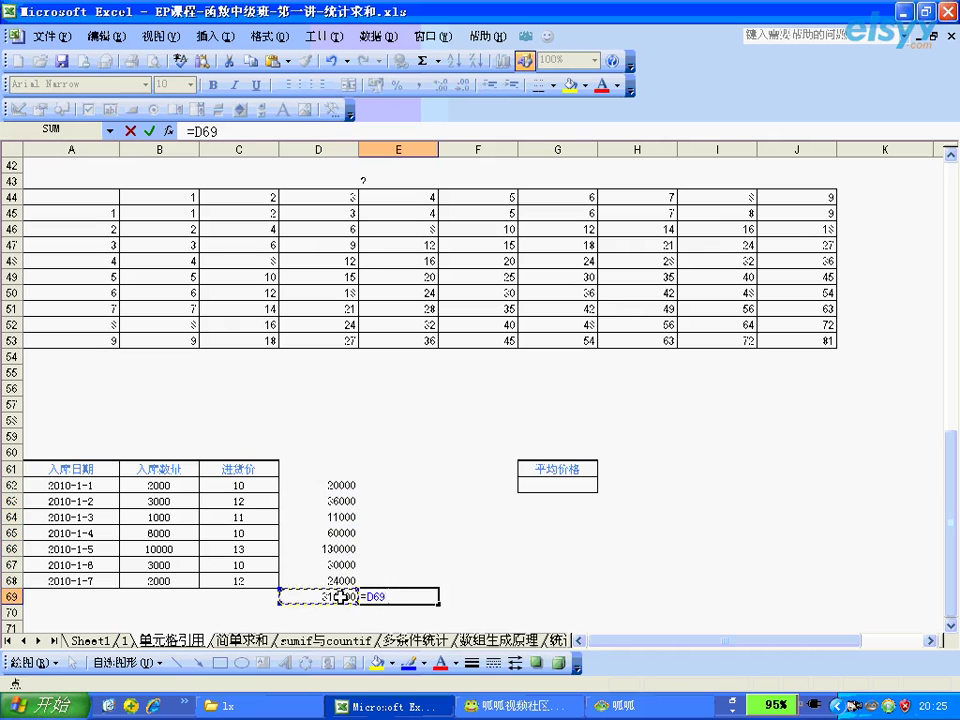
type("/sum(")
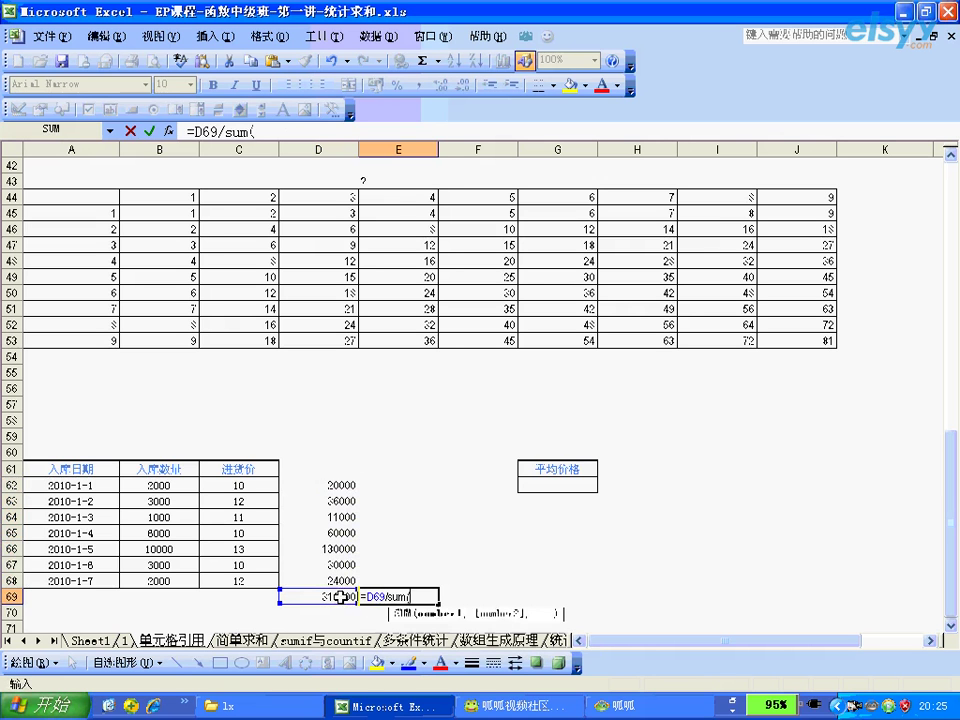
left_click_drag(178, 486, 190, 583)
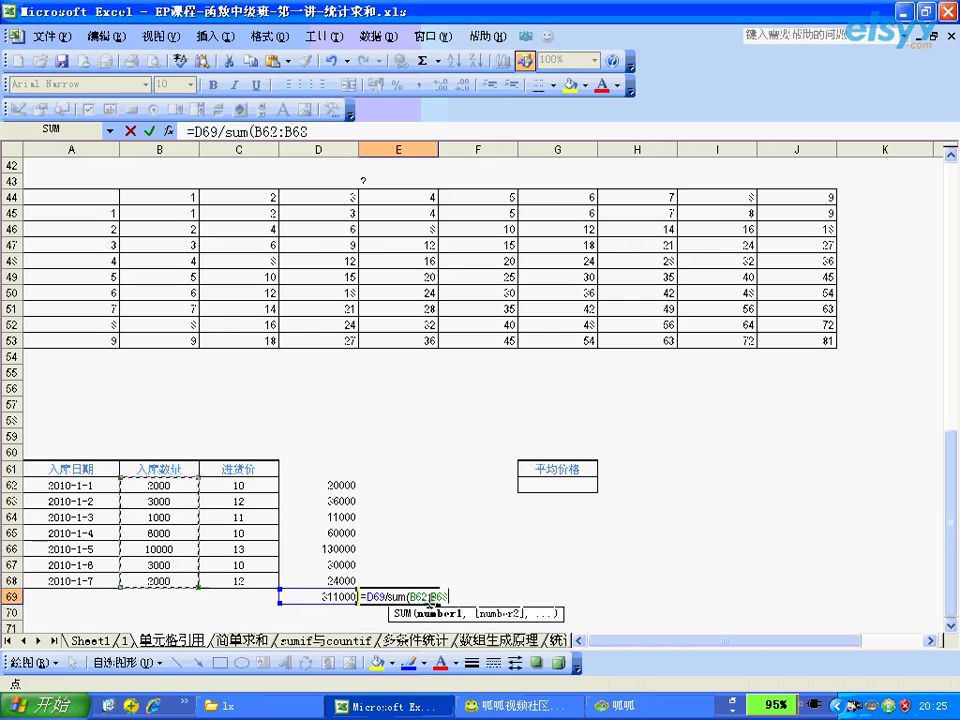
type(")")
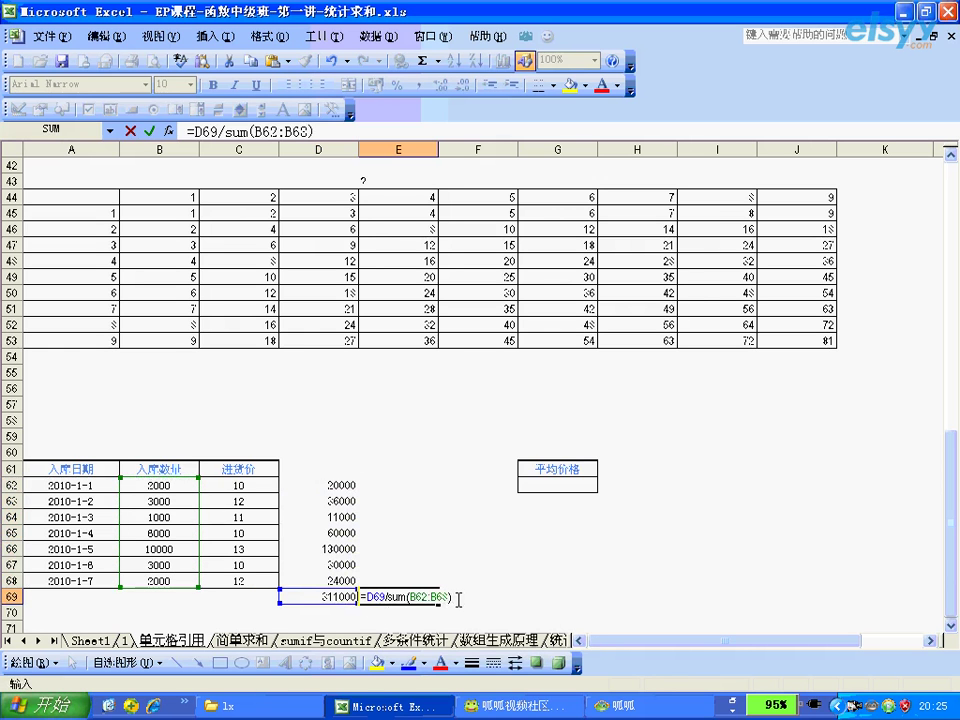
key("Return")
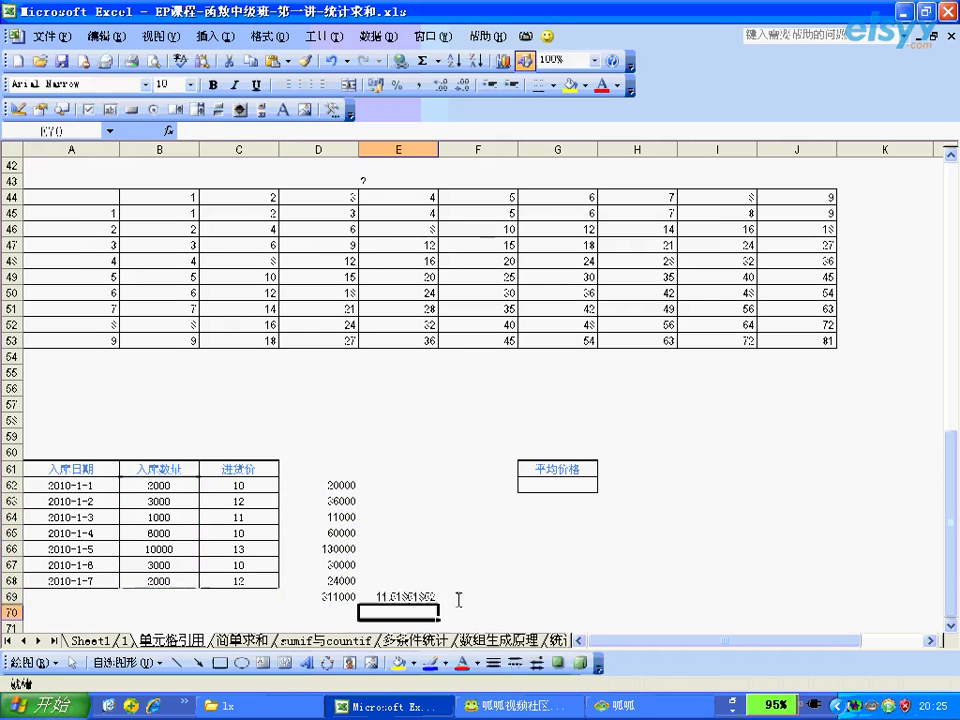
left_click(420, 600)
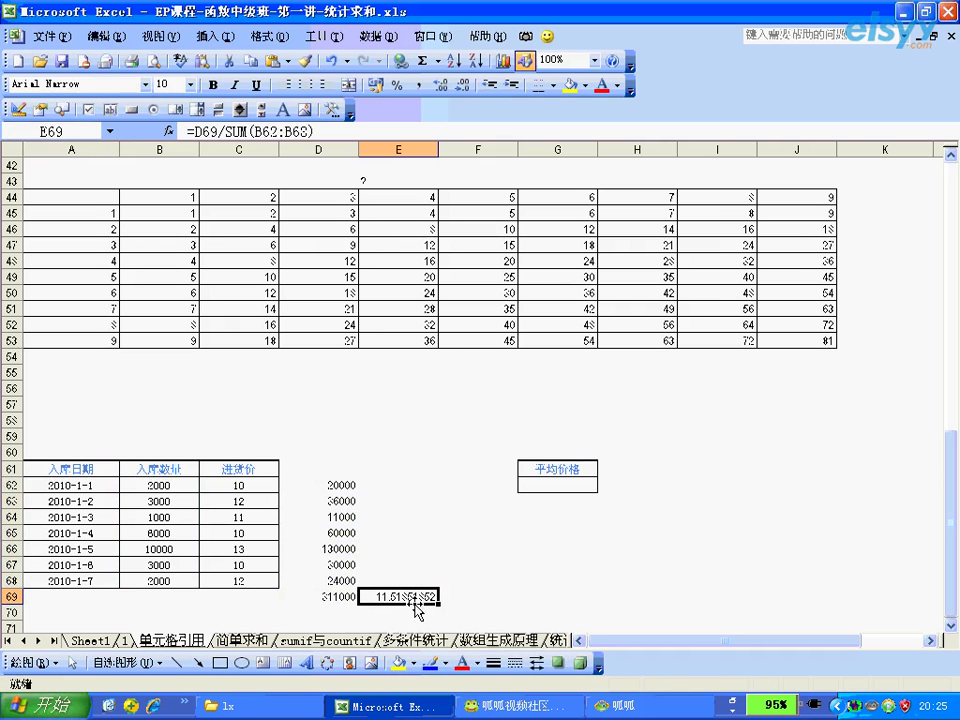
key("Delete")
Step: Extend the D69 formula to =SUM(D62:D68)/SUM(B62:B68) and review it against the amounts in D62:D68
left_click(354, 595)
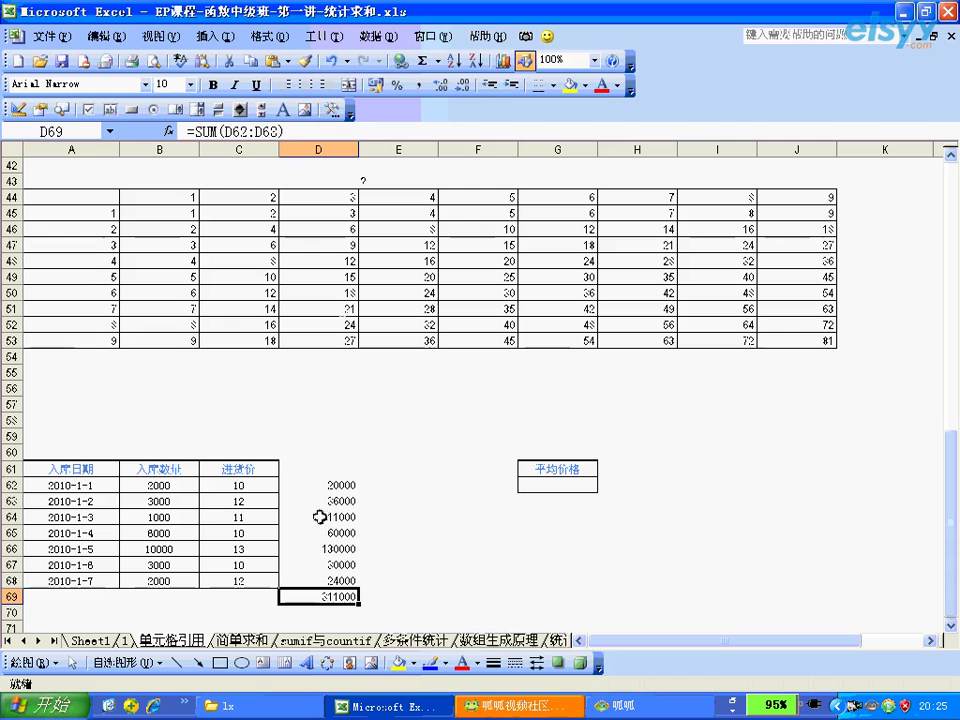
left_click(323, 134)
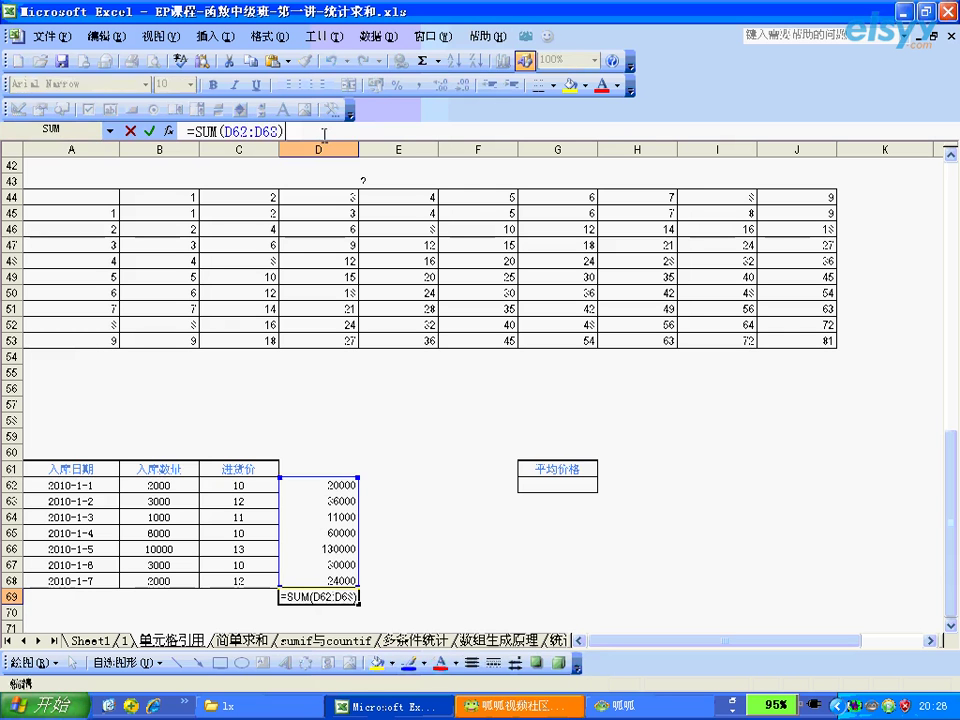
type("/sum")
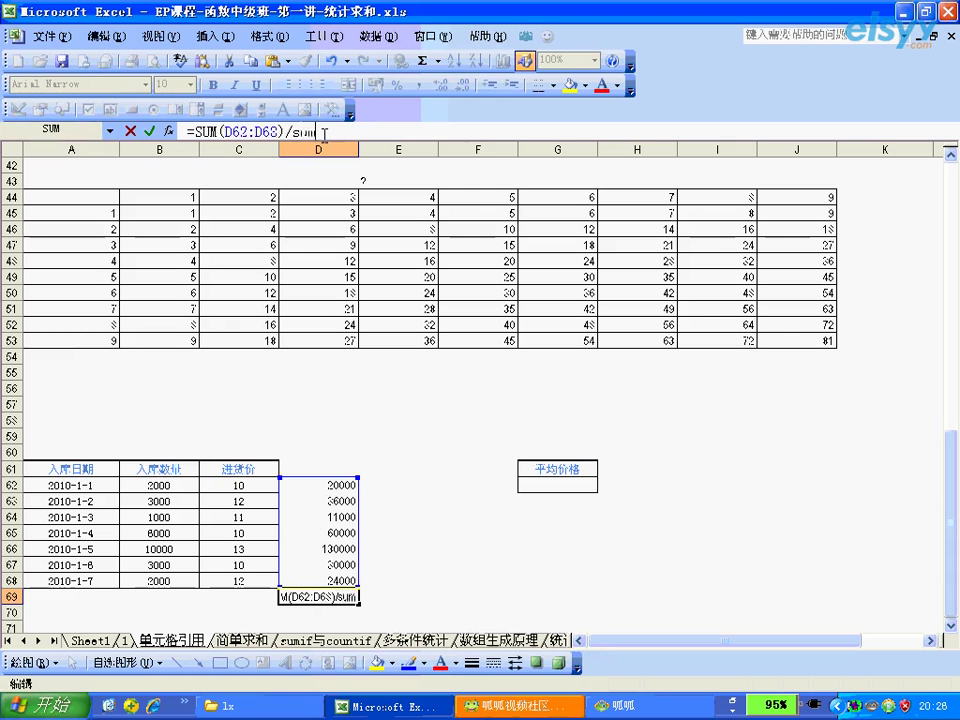
type("(")
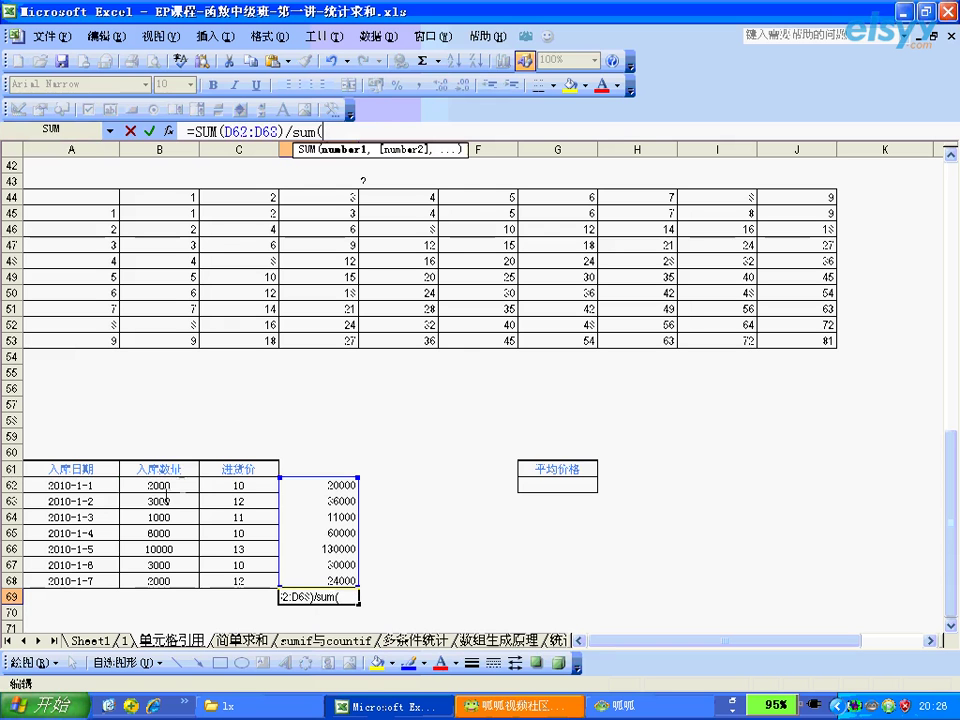
left_click_drag(190, 485, 181, 578)
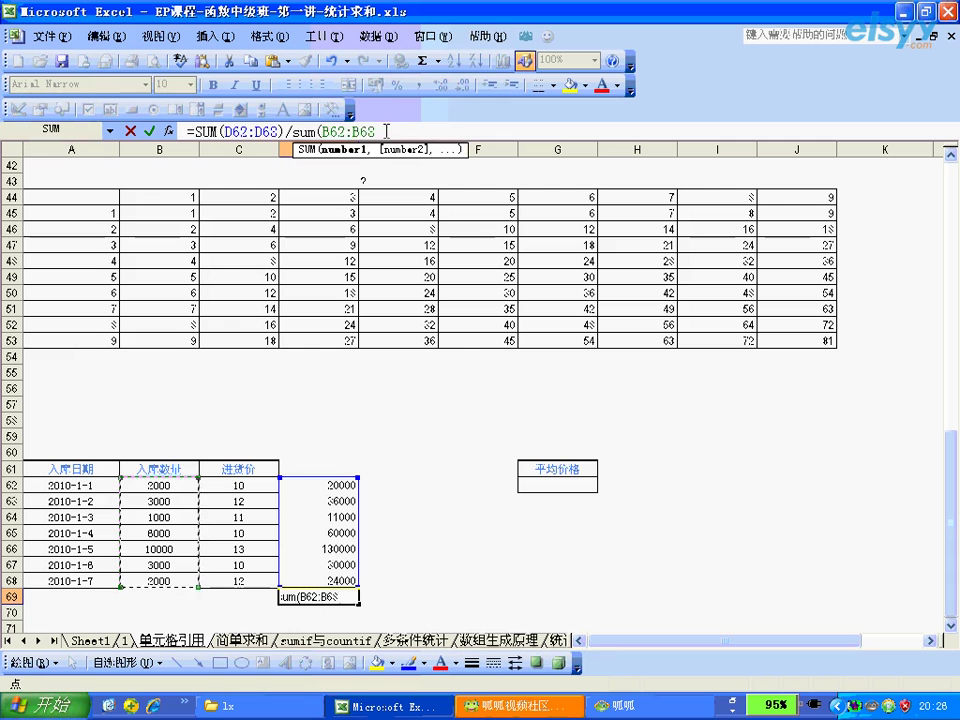
type(")")
key("Return")
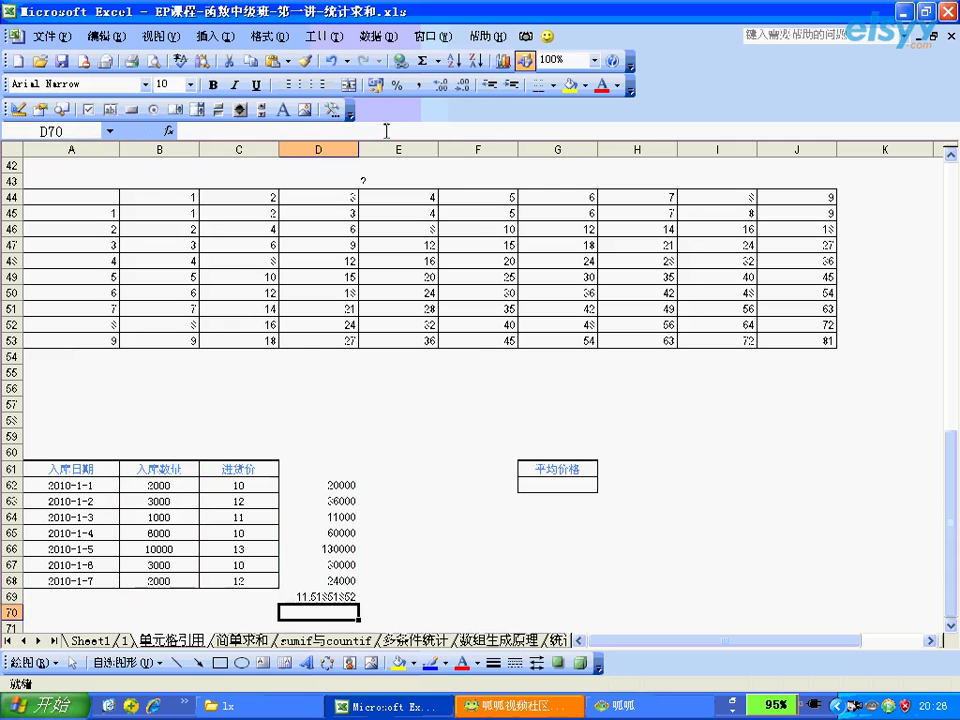
left_click(313, 594)
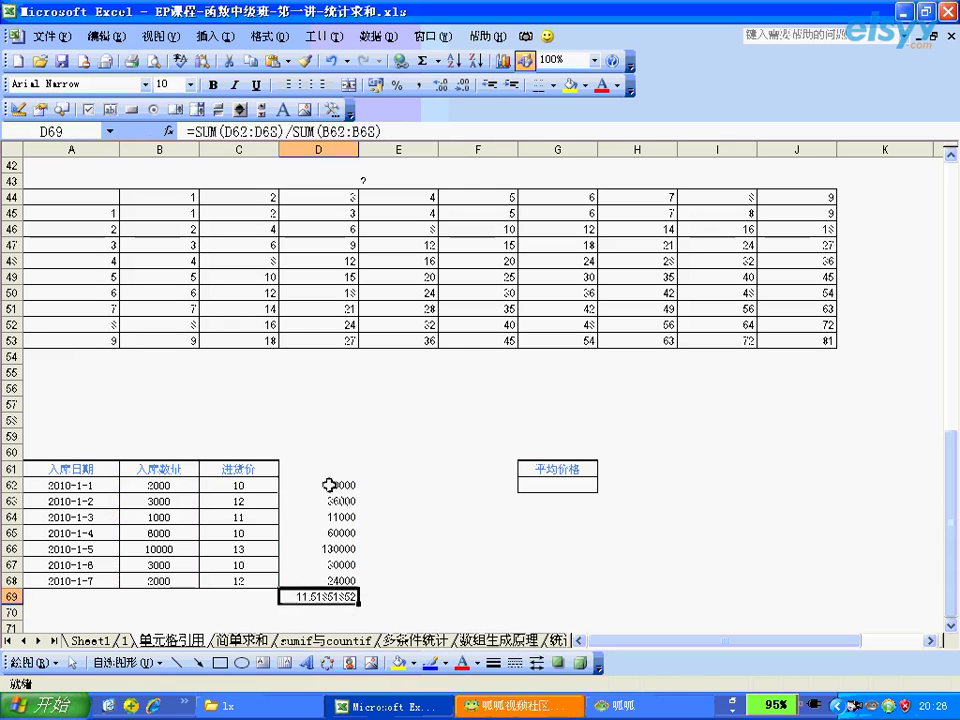
left_click_drag(329, 485, 330, 578)
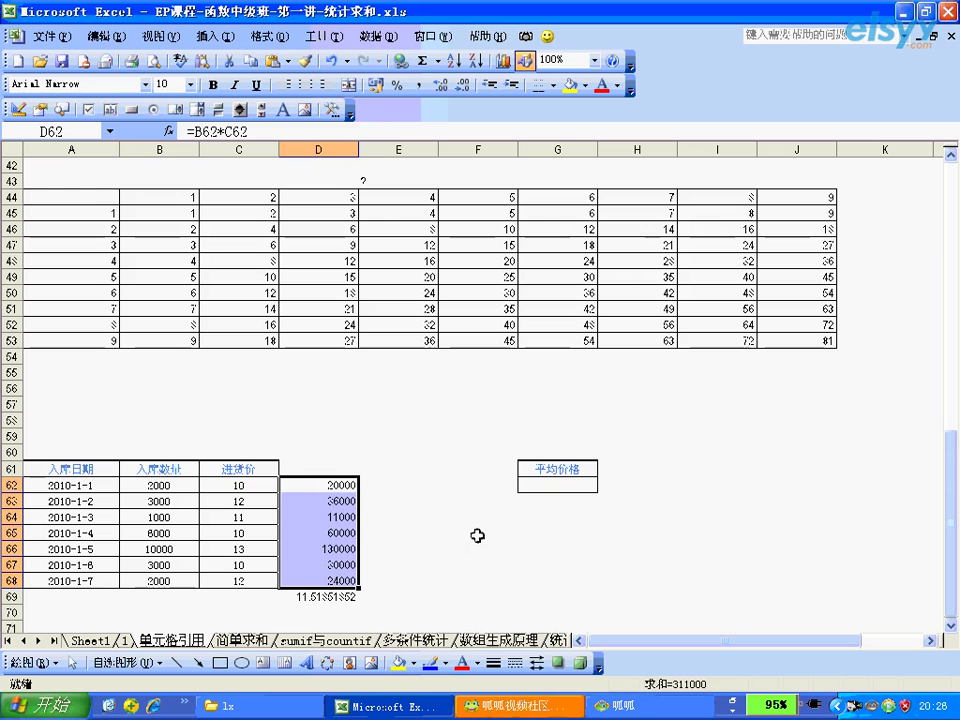
left_click(352, 597)
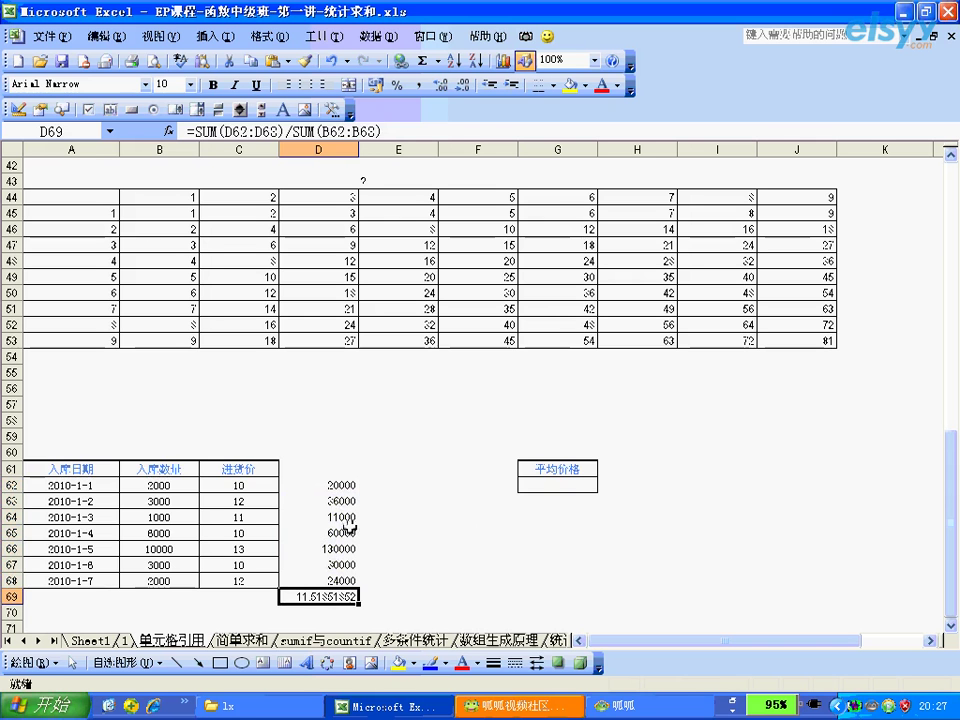
Step: Enter a question mark in cell E59, above the purchase table
left_click(386, 434)
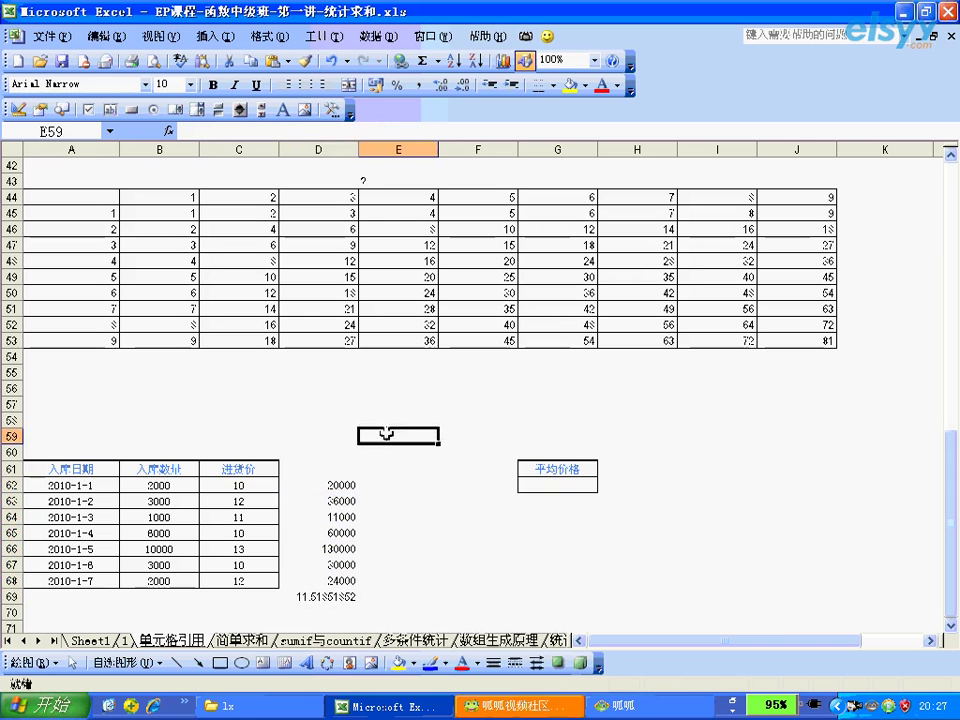
type("?")
key("Return")
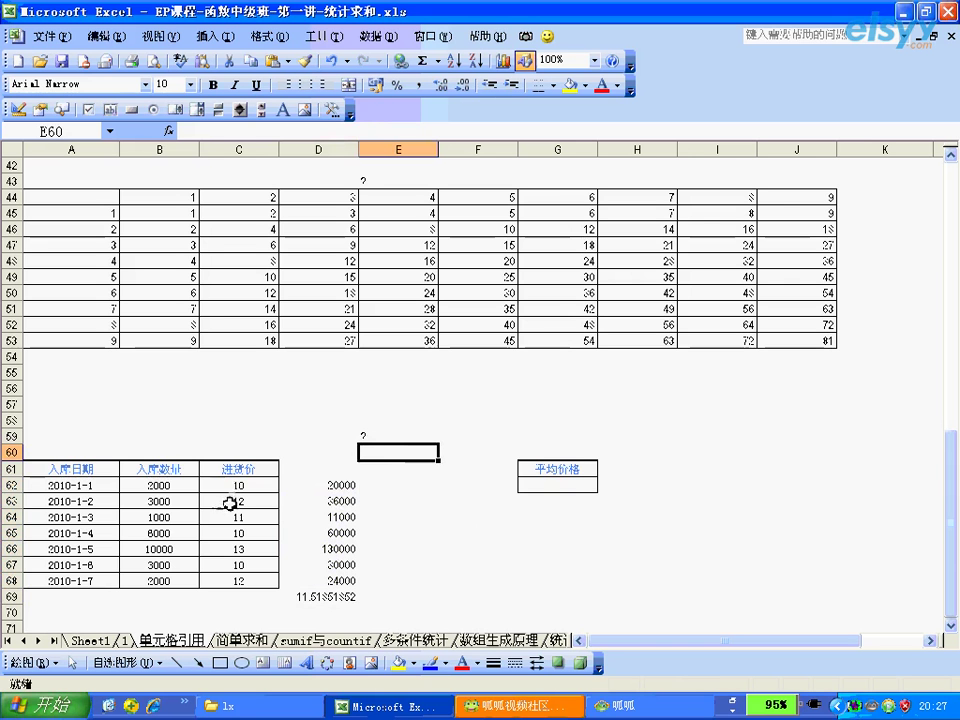
Step: Try to sum the products row by row in G62 with =B62*C62+B63*C63, and delete the entry again
left_click(325, 597)
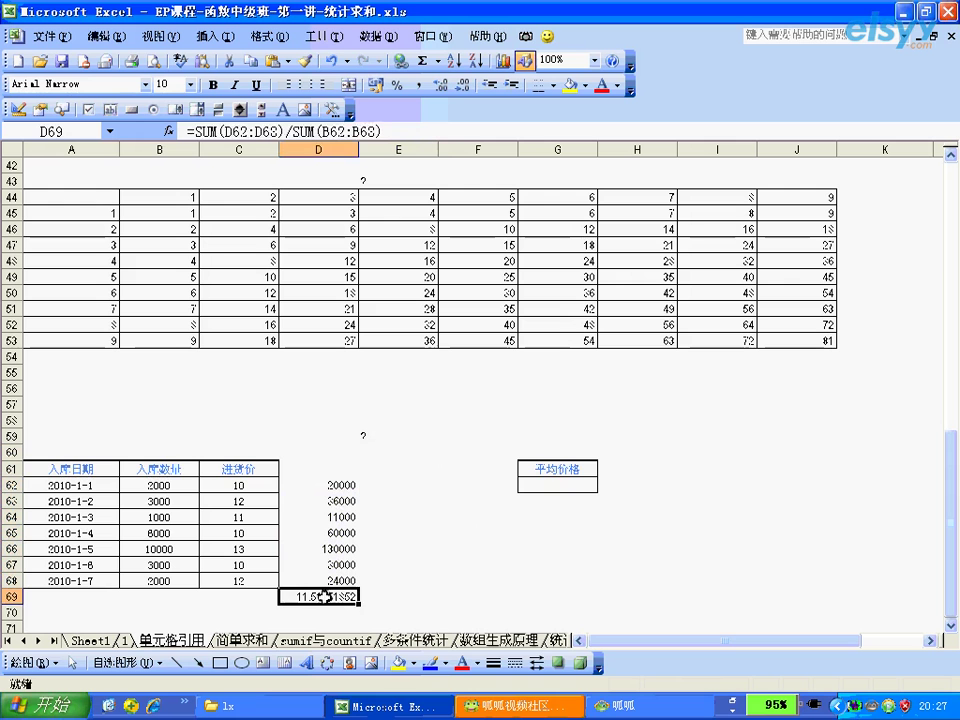
left_click(535, 487)
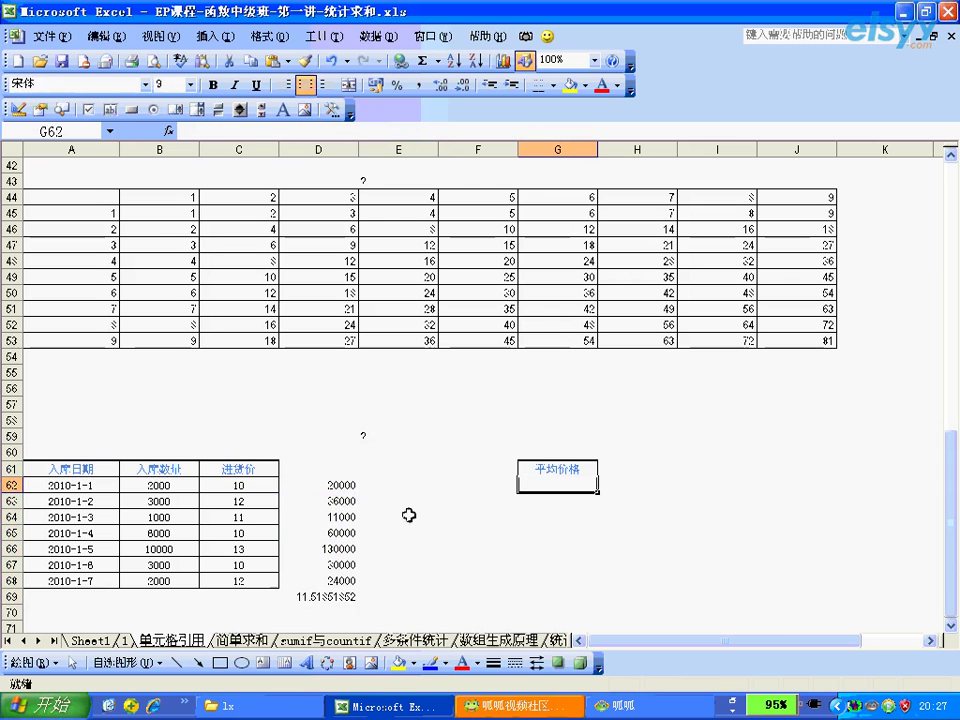
type("=")
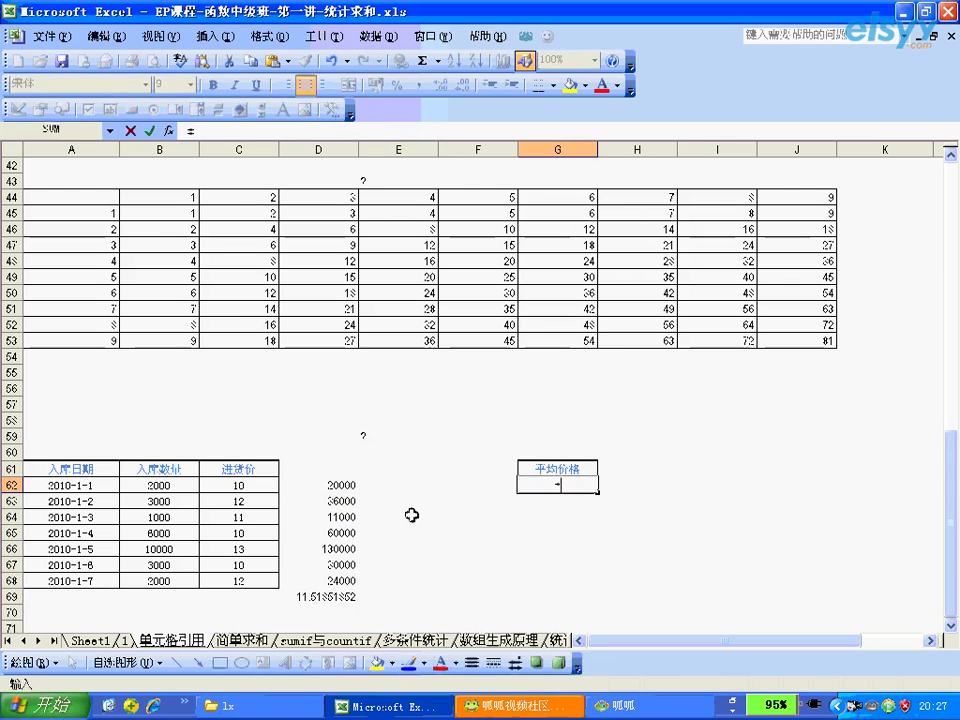
left_click(190, 484)
type("*")
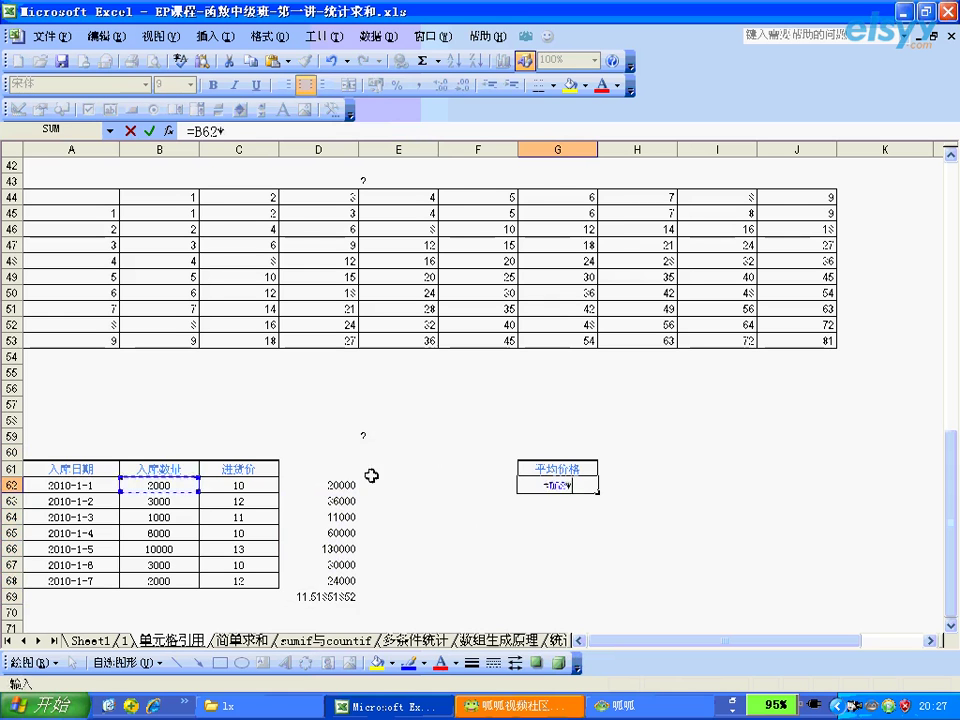
left_click(245, 485)
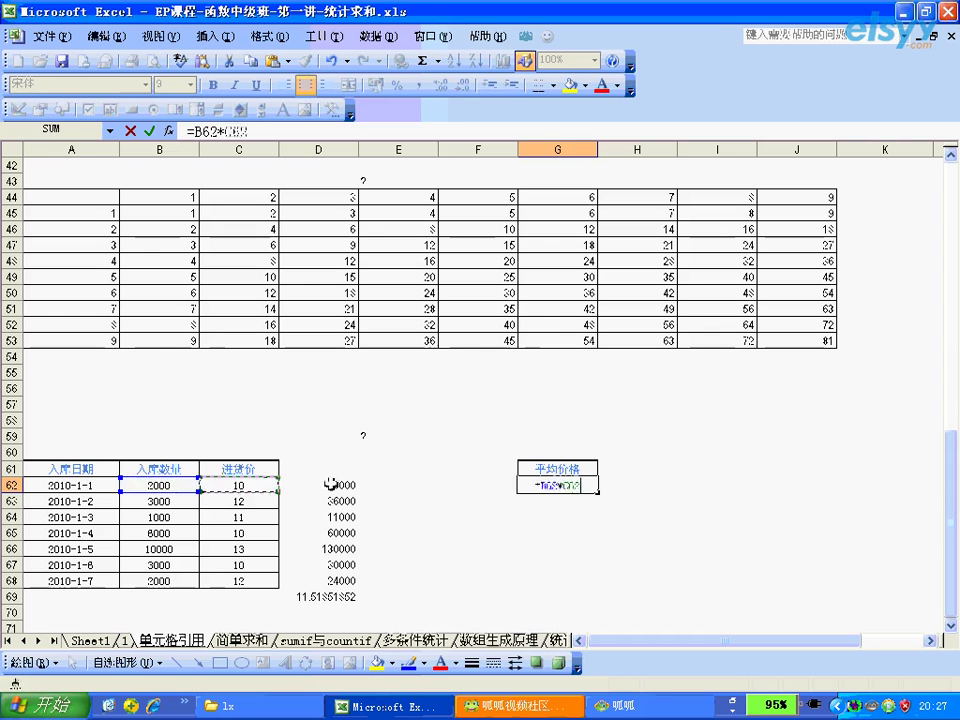
type("+")
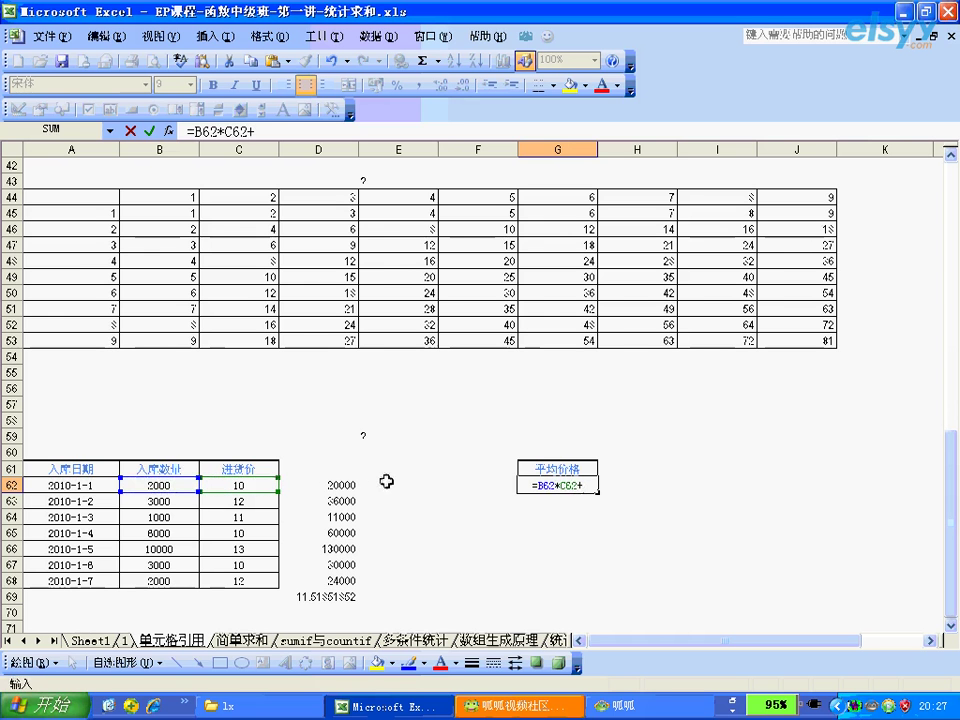
left_click(159, 501)
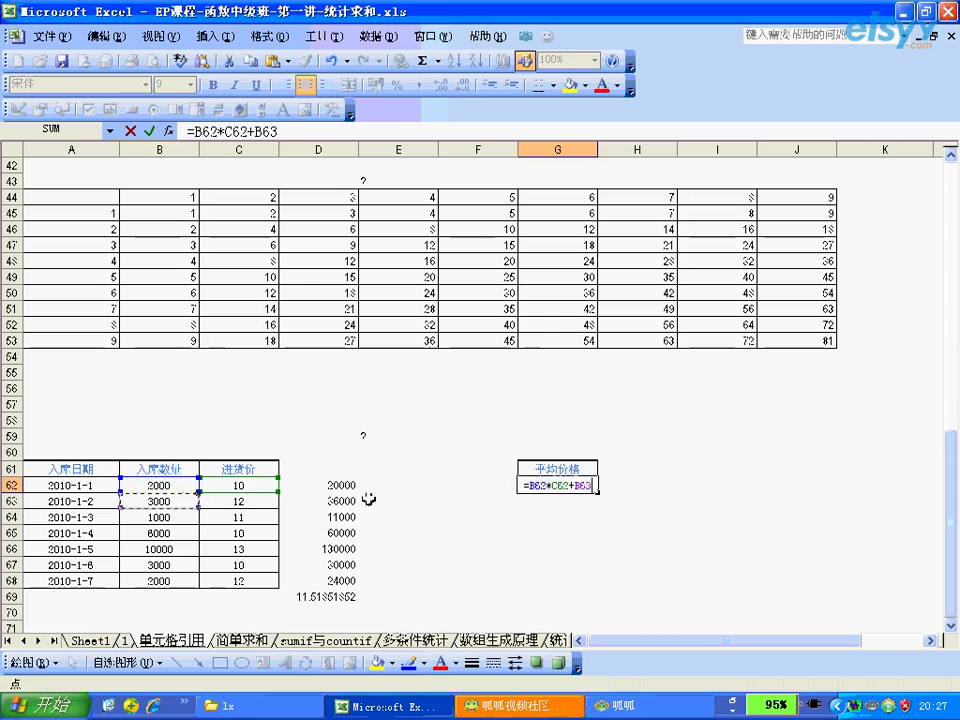
type("*")
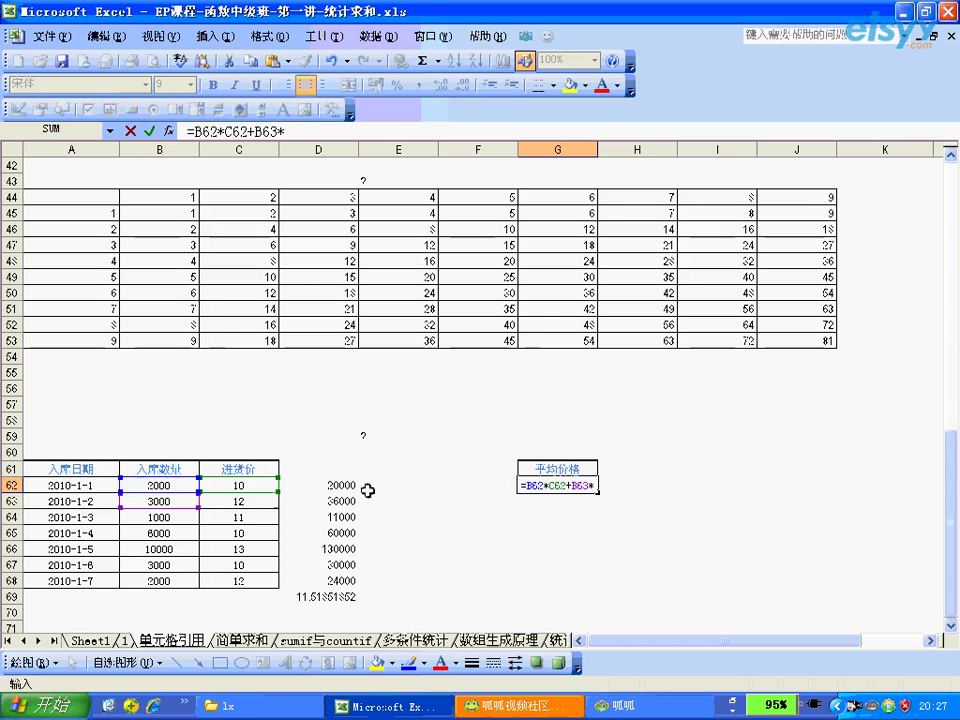
left_click(265, 500)
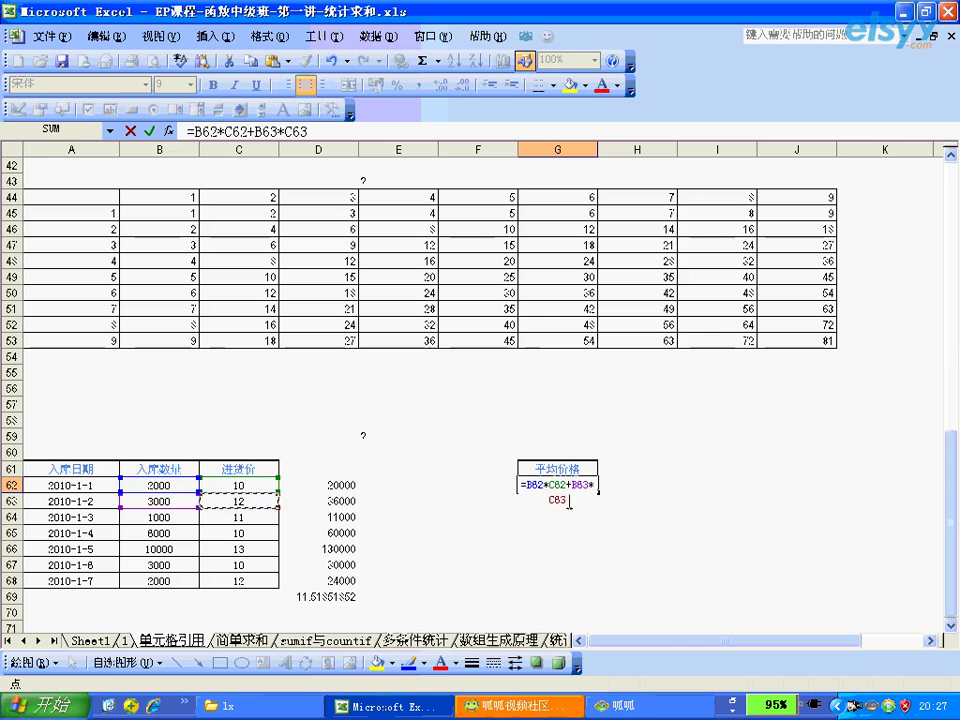
left_click_drag(597, 500, 518, 486)
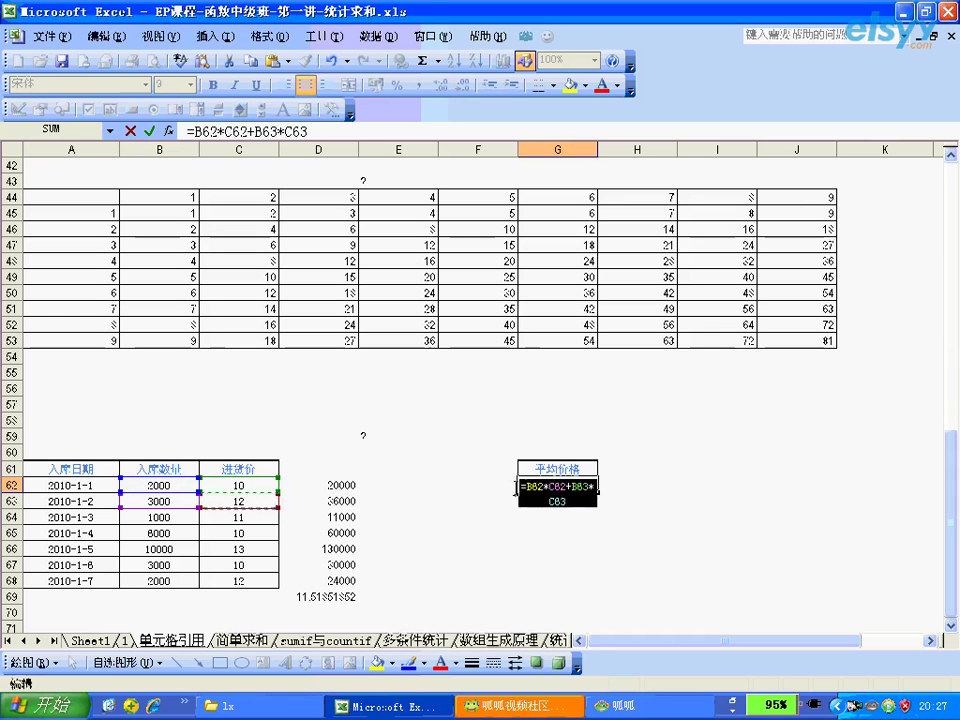
key("Delete")
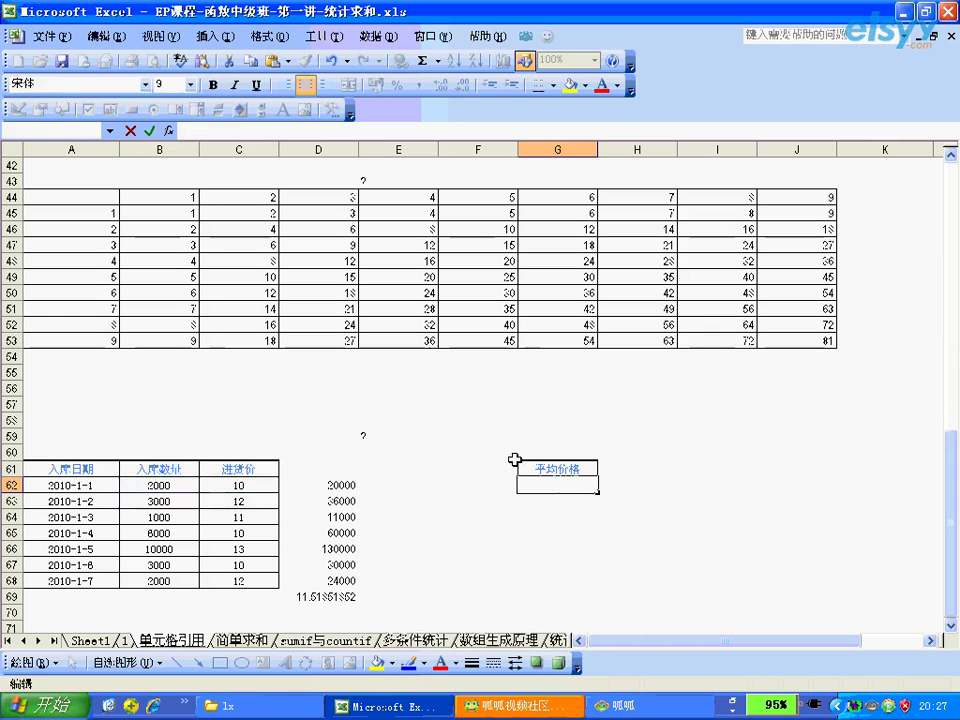
Step: Review the quantities in B62:B68, the prices in C62:C68, the amounts in D62:D68 and the average formula in D69
left_click(262, 486)
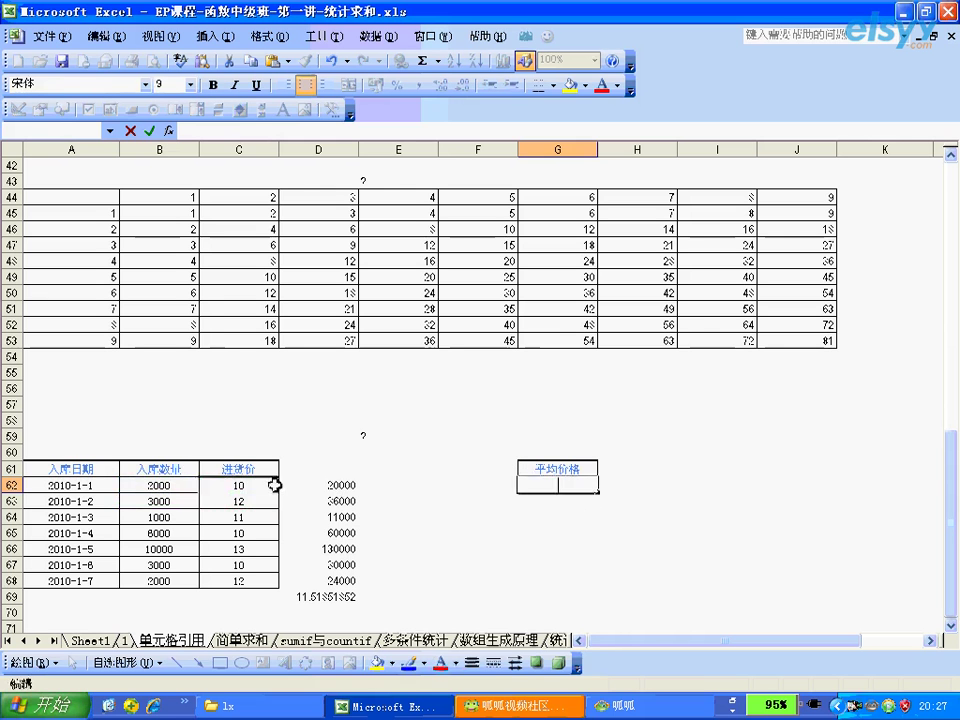
left_click_drag(311, 485, 315, 565)
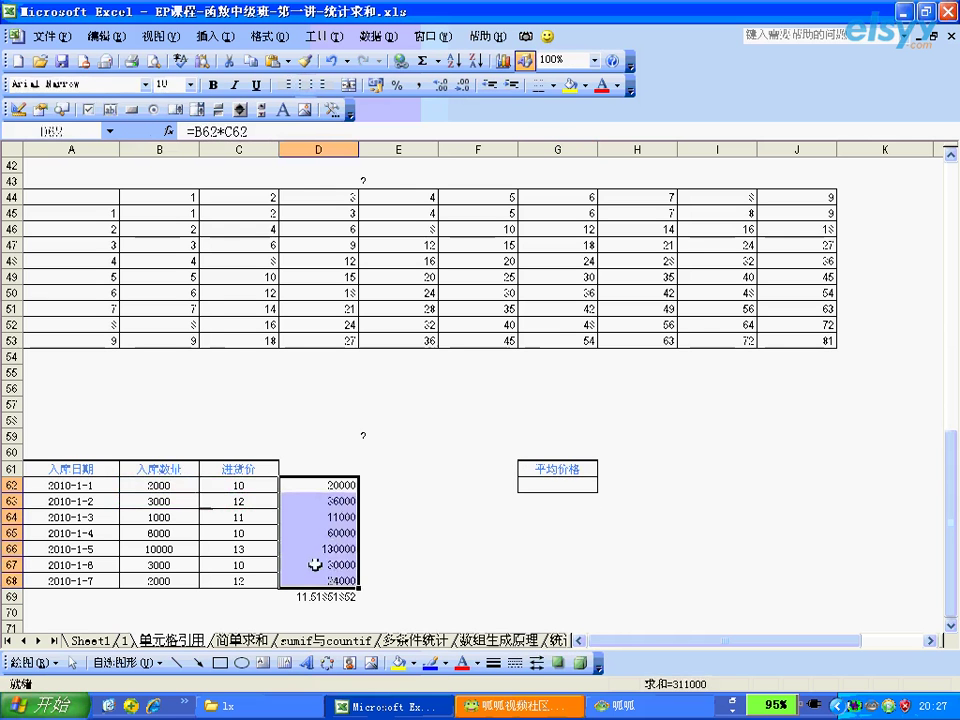
left_click_drag(190, 486, 187, 578)
left_click_drag(253, 487, 253, 578)
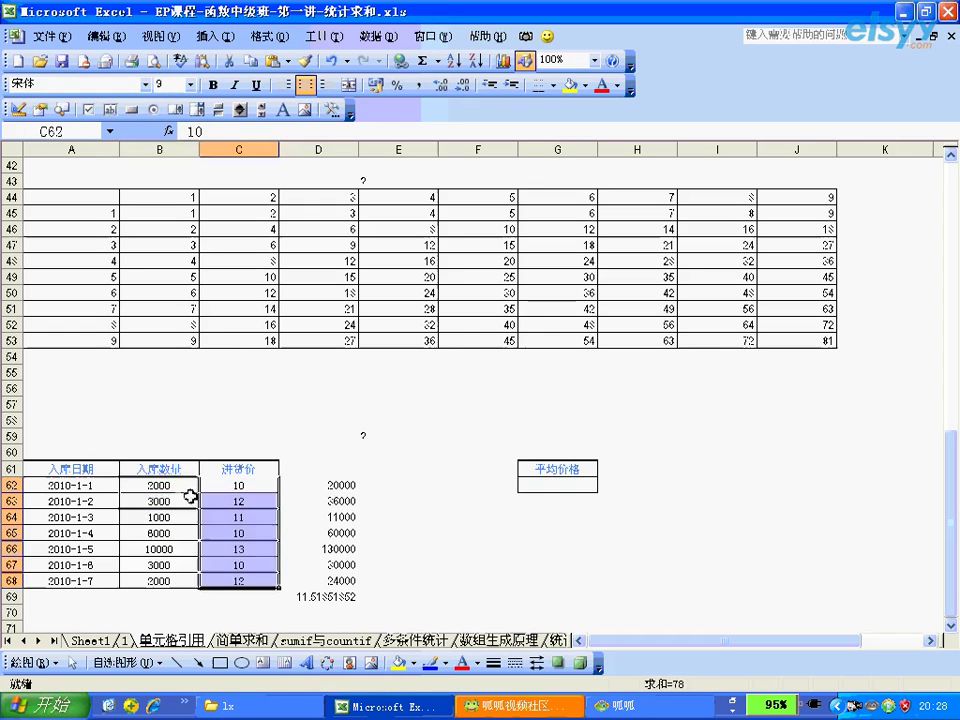
left_click_drag(193, 493, 198, 570)
left_click_drag(243, 486, 237, 581)
left_click_drag(330, 581, 341, 488)
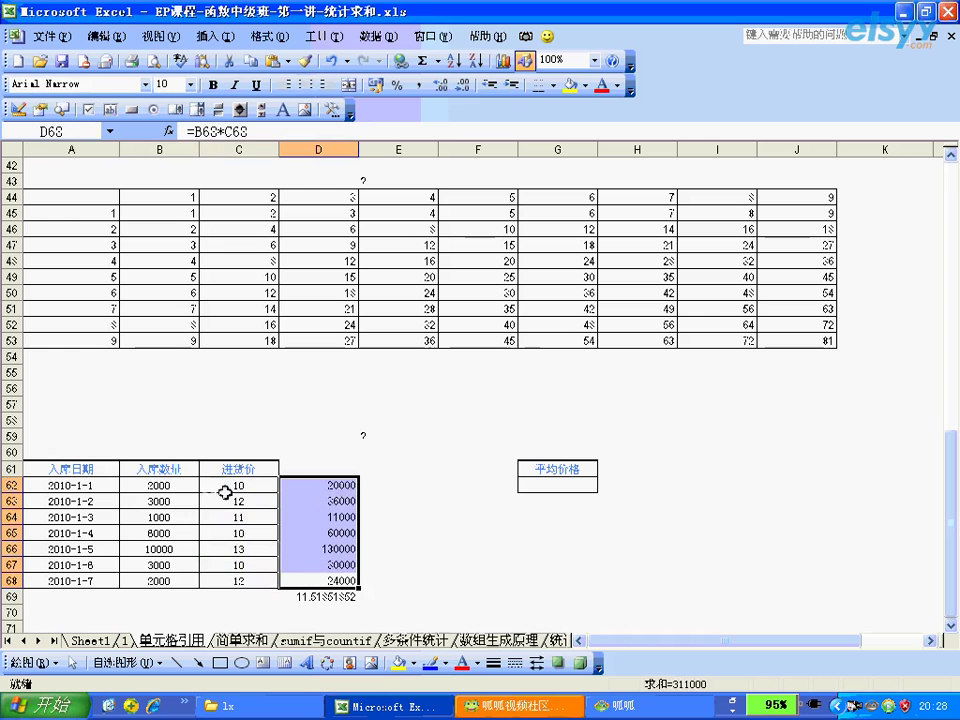
left_click(322, 594)
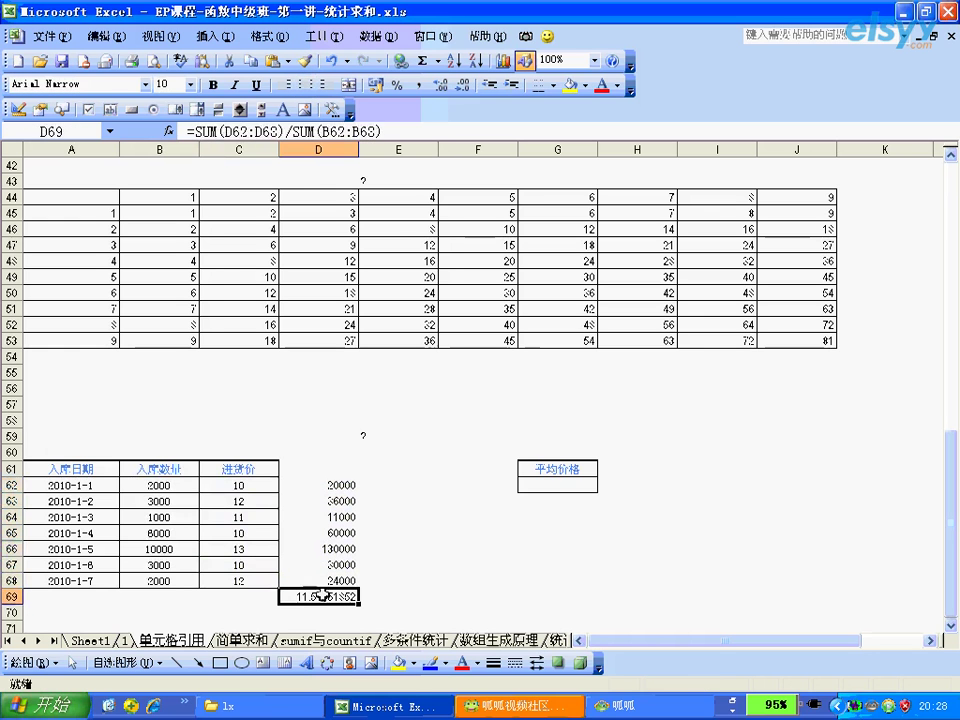
left_click_drag(180, 489, 182, 577)
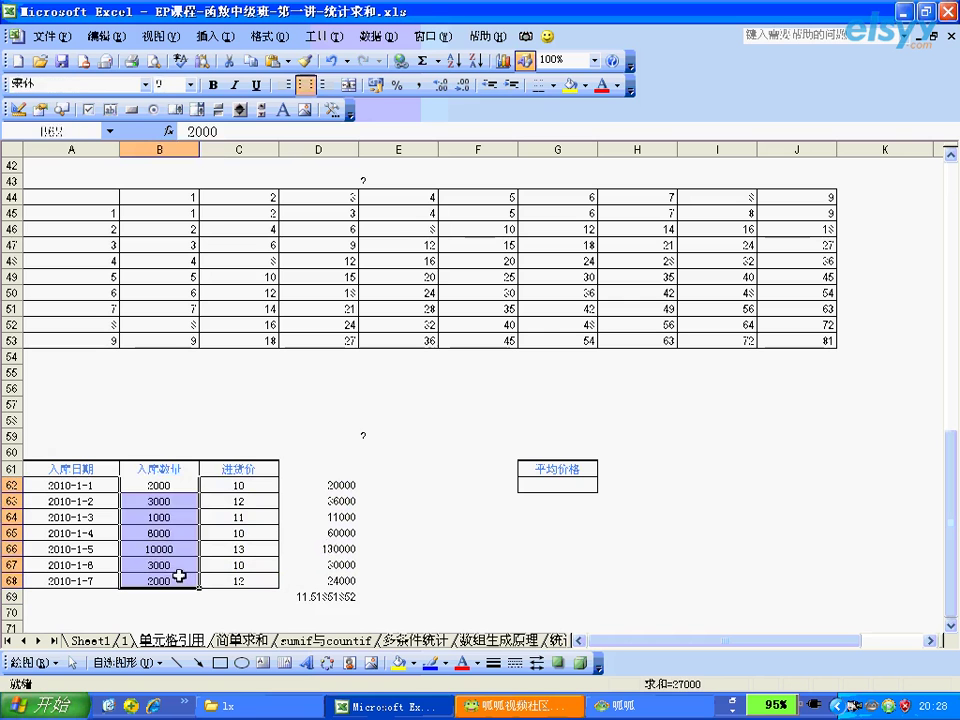
Step: Enter the range multiplication =B62:B68*C62:C68 in G62 as an ordinary formula
left_click(528, 488)
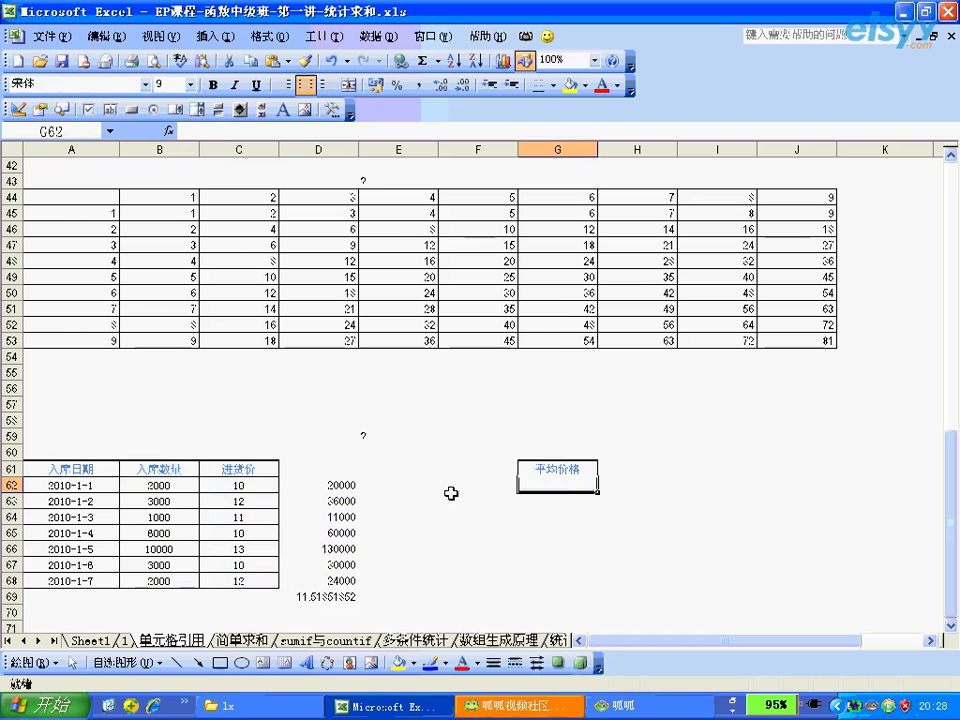
type("=")
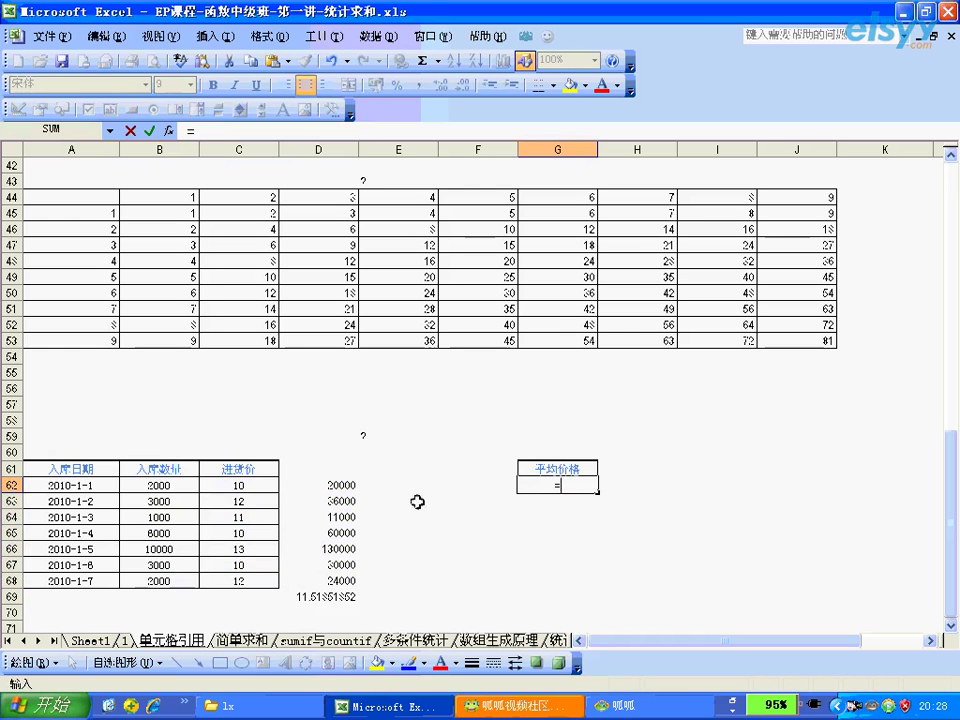
left_click_drag(186, 486, 185, 583)
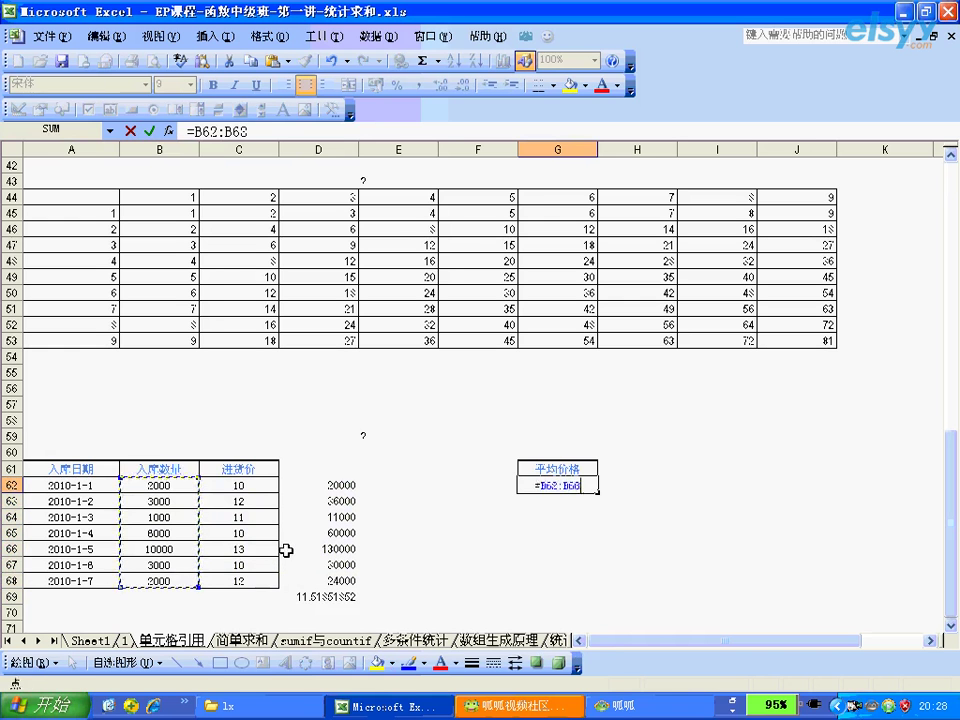
type("*")
left_click_drag(262, 486, 250, 580)
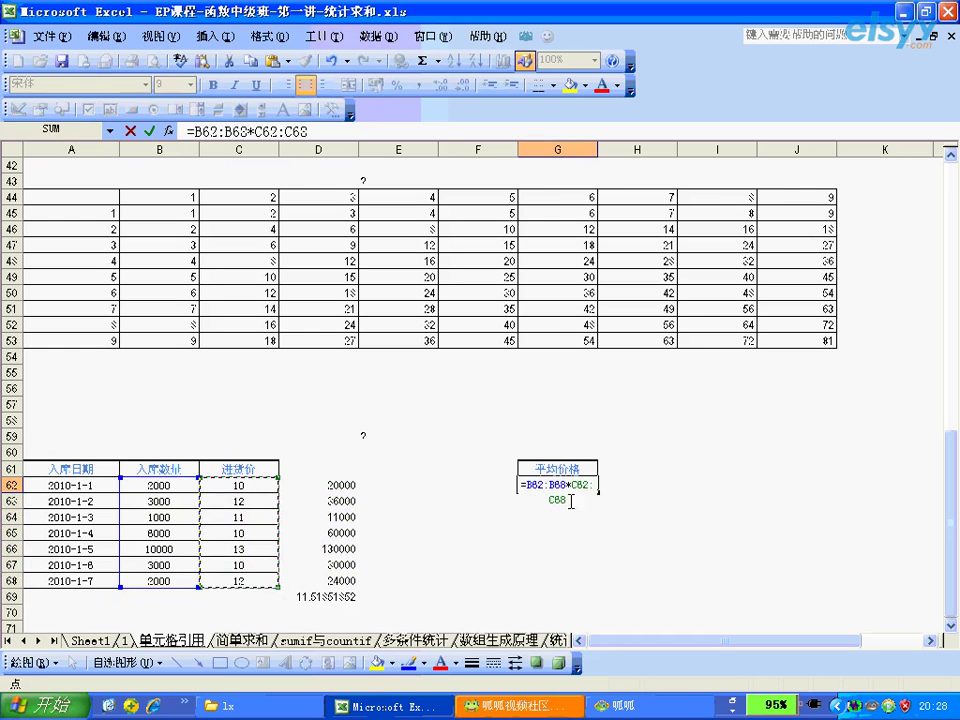
key("Return")
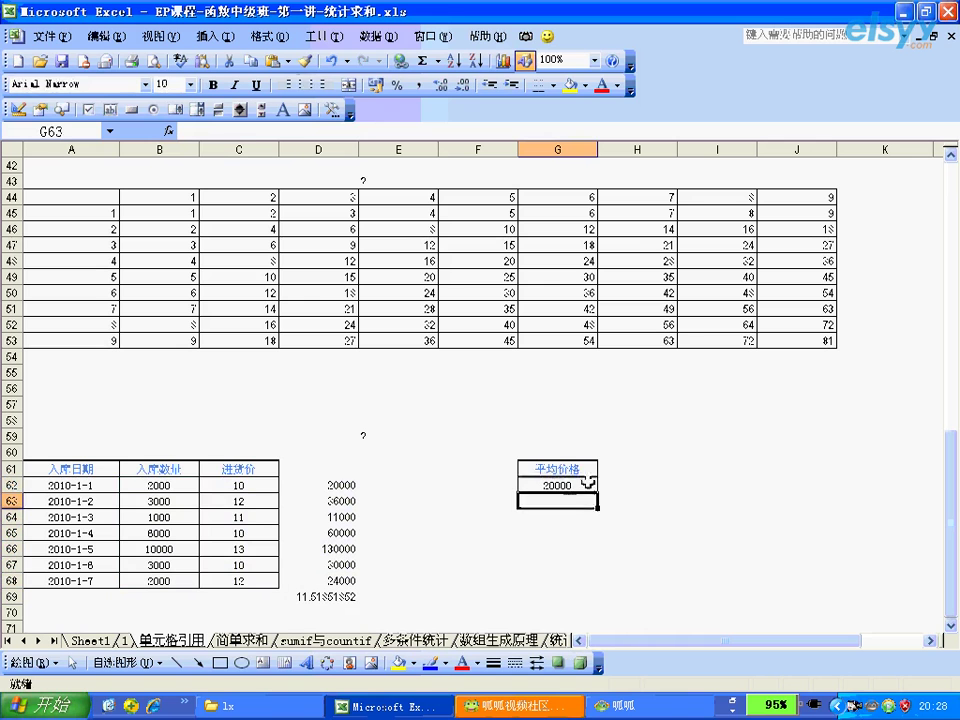
Step: Evaluate the whole G62 formula in place to inspect its array of products, and cancel the edit to keep the formula
left_click(553, 484)
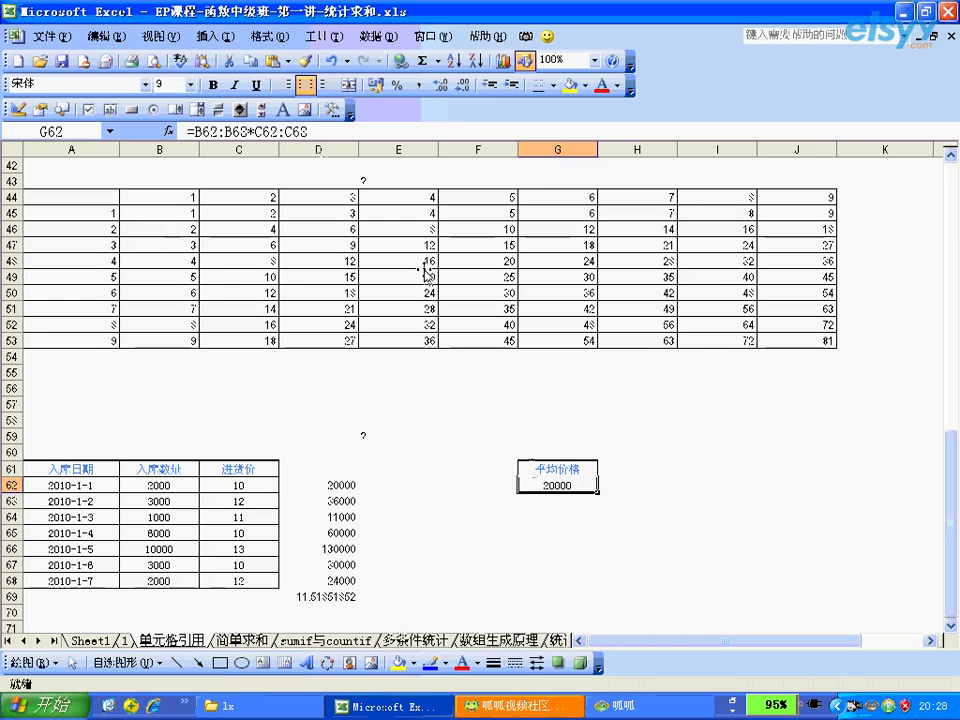
left_click(290, 131)
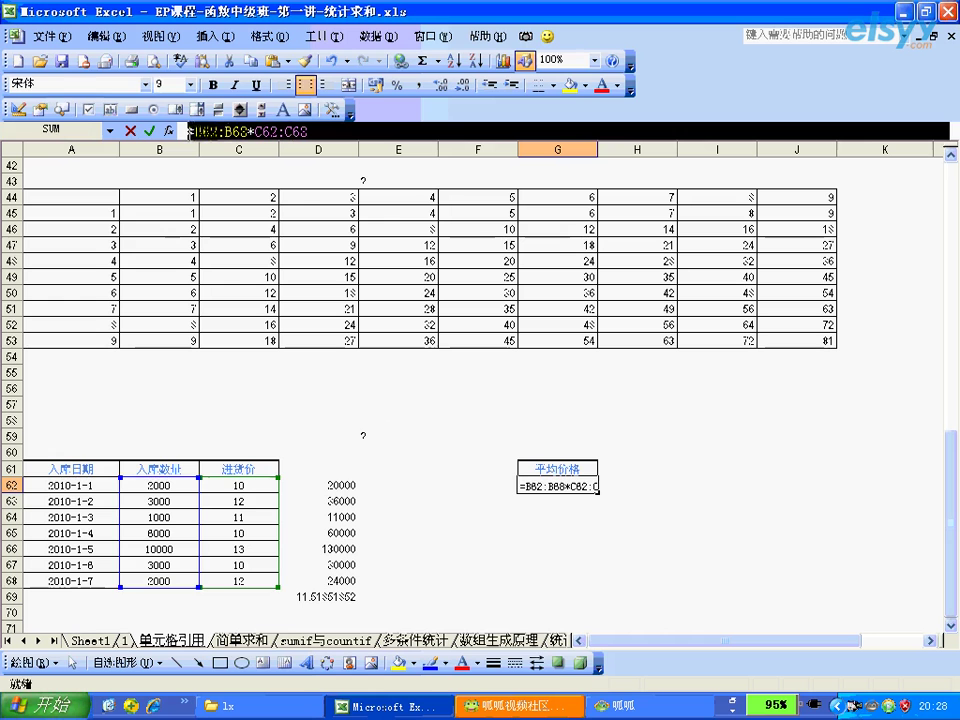
left_click(229, 131)
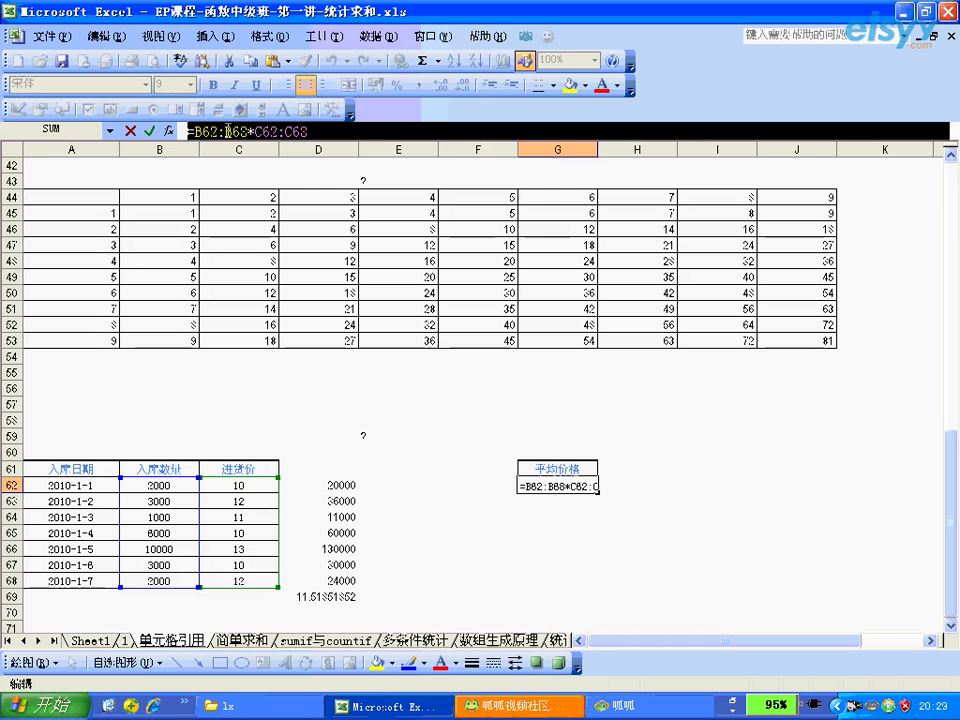
key("Return")
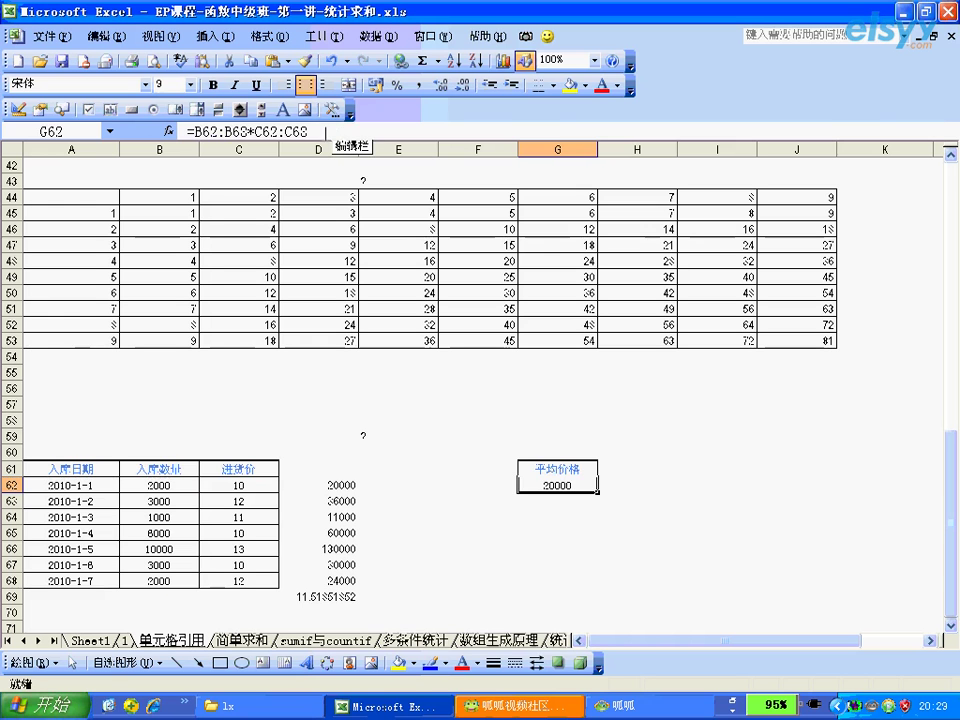
left_click(306, 131)
left_click_drag(306, 131, 190, 131)
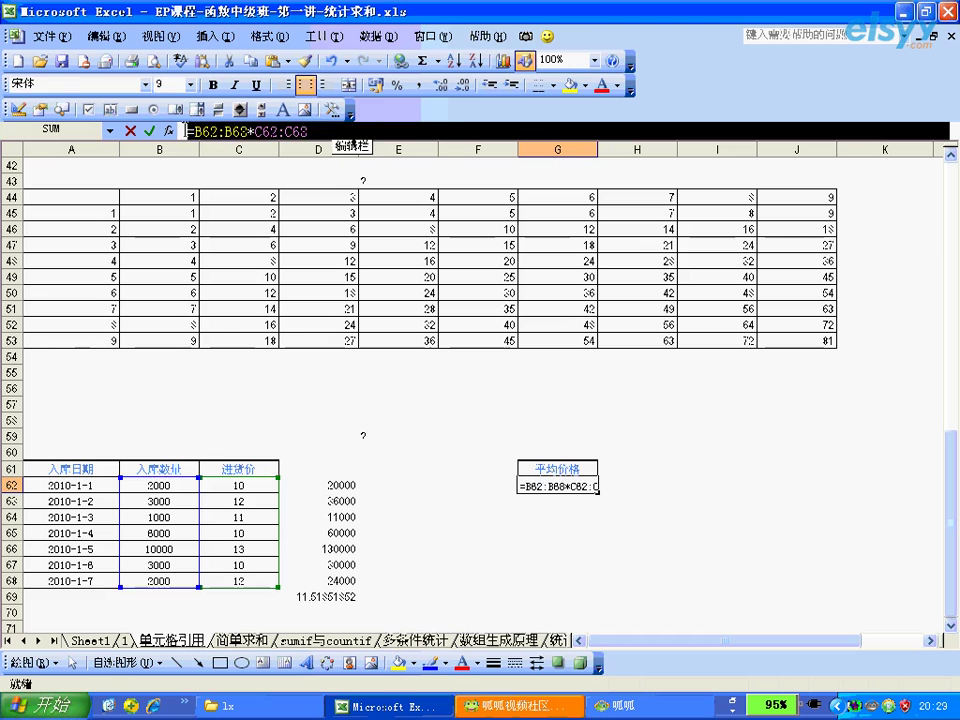
left_click(226, 131)
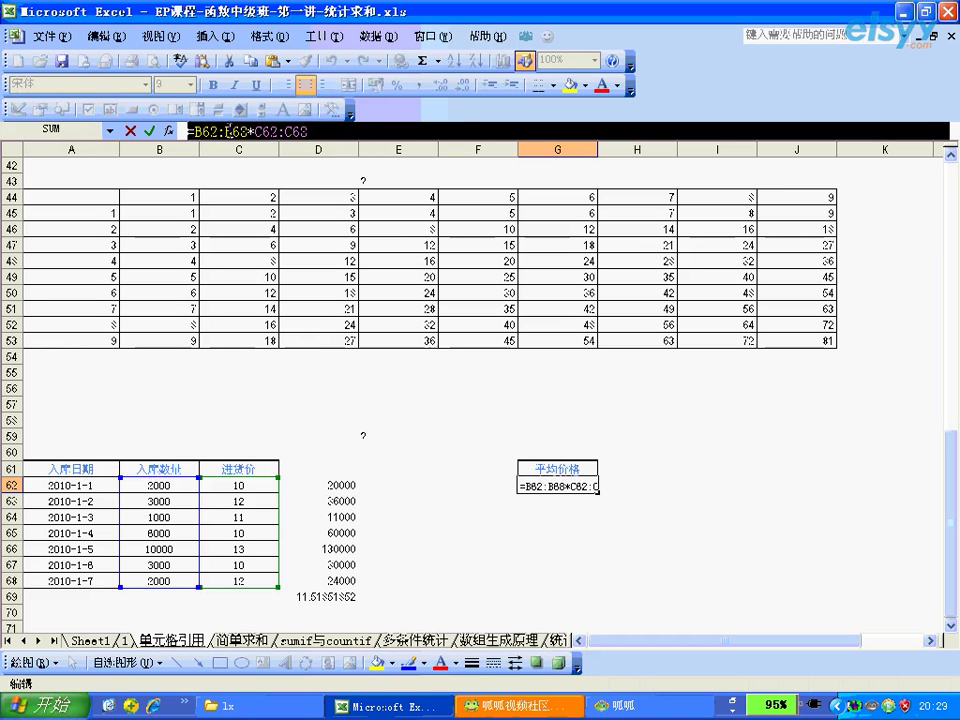
key("F9")
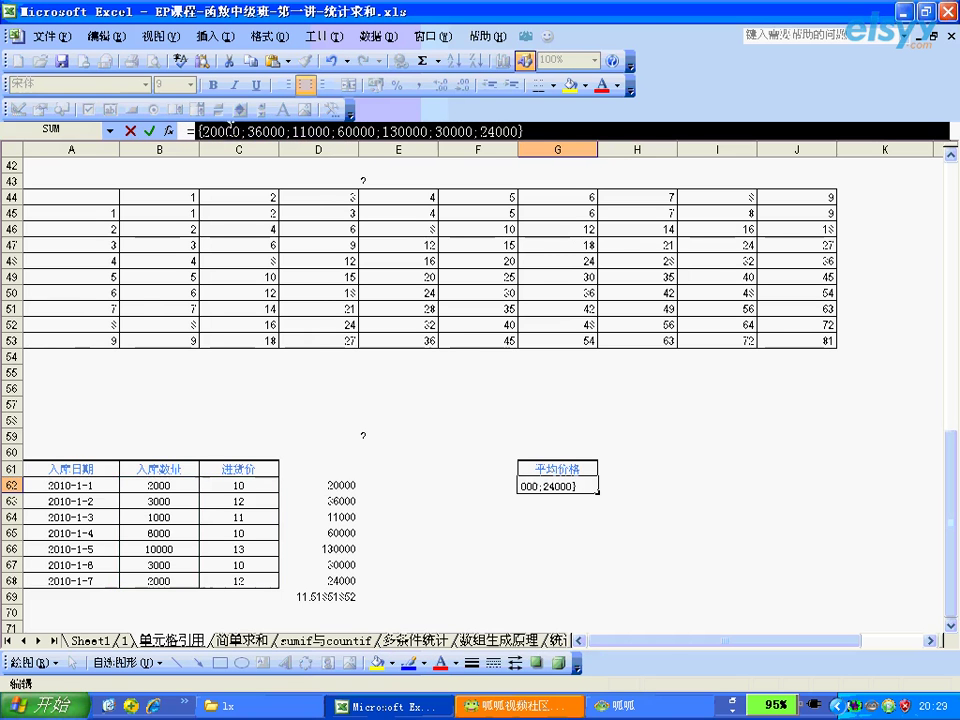
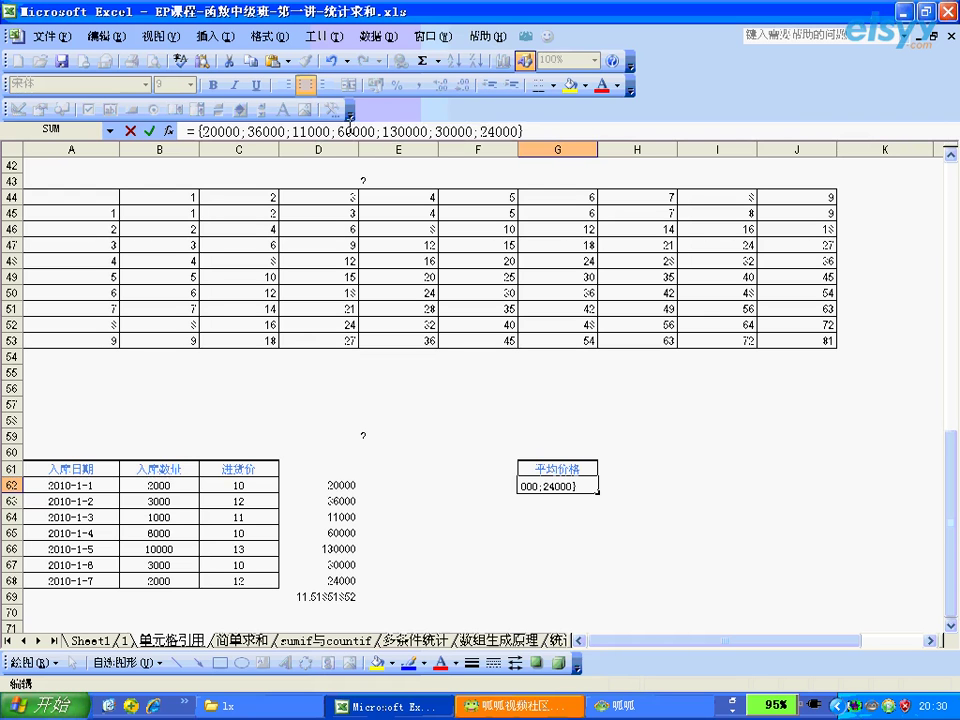
key("Escape")
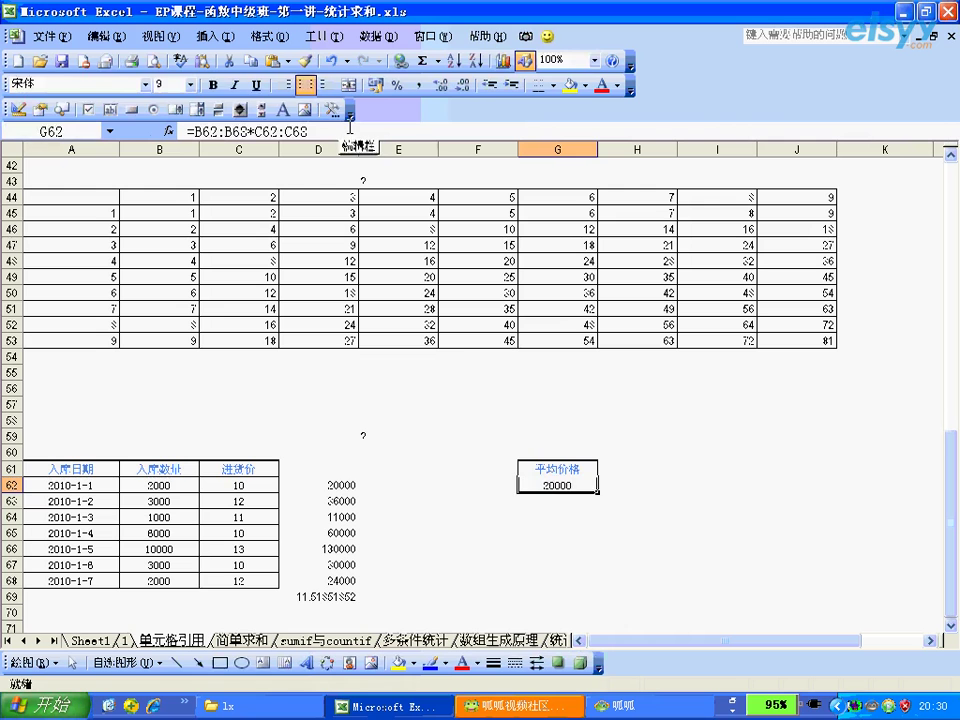
Step: Expand =B62:B68*C62:C68 in G62 into its individual product values again, and cancel the edit
left_click(350, 128)
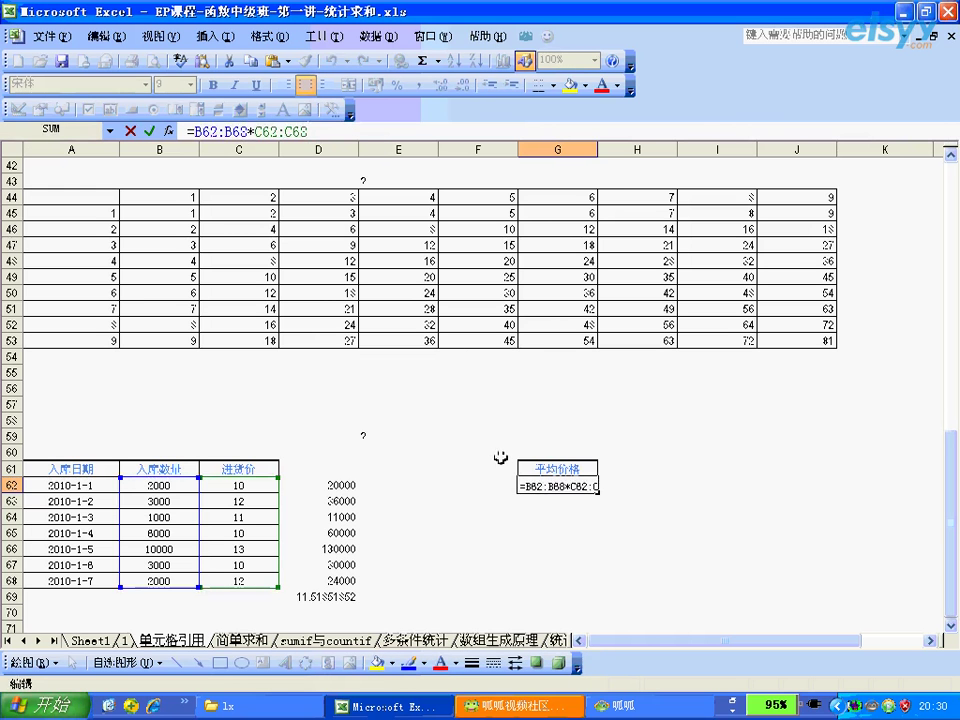
key("Return")
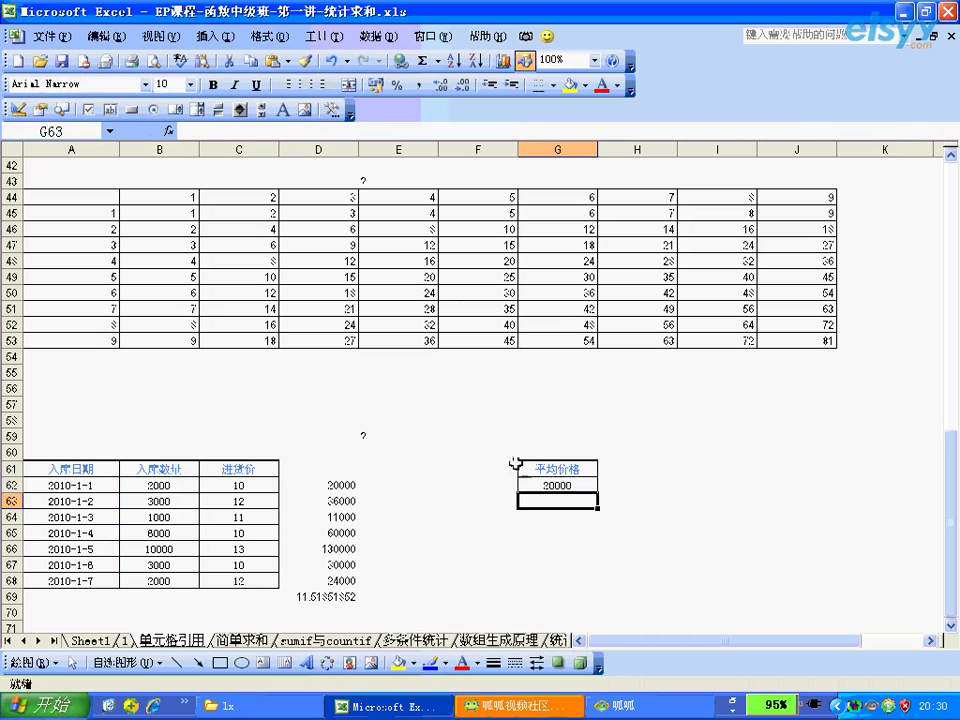
left_click(527, 488)
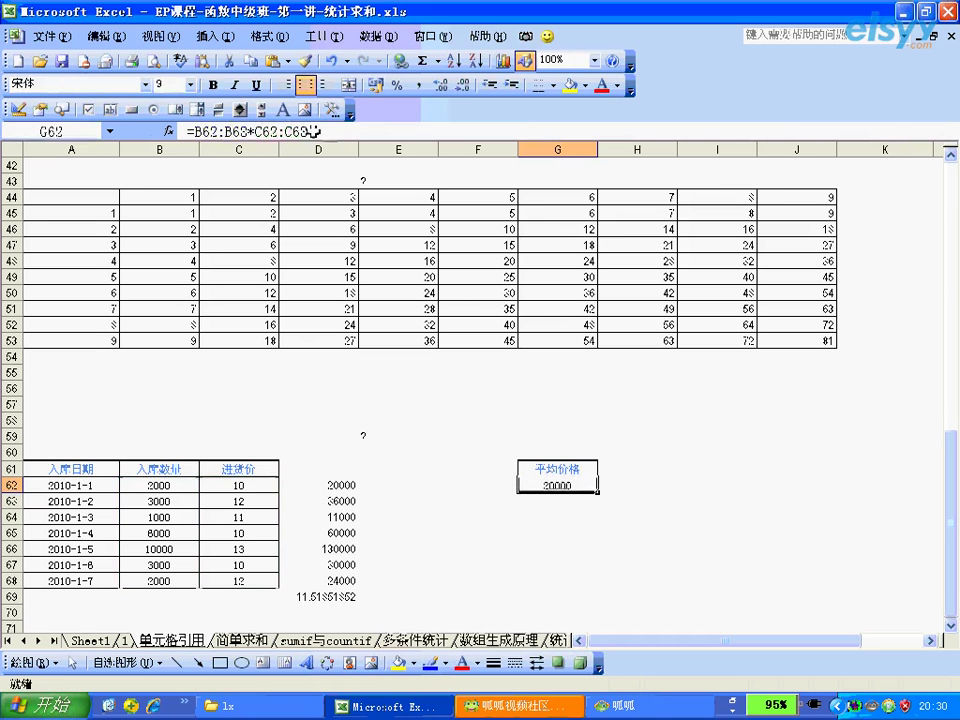
left_click(313, 131)
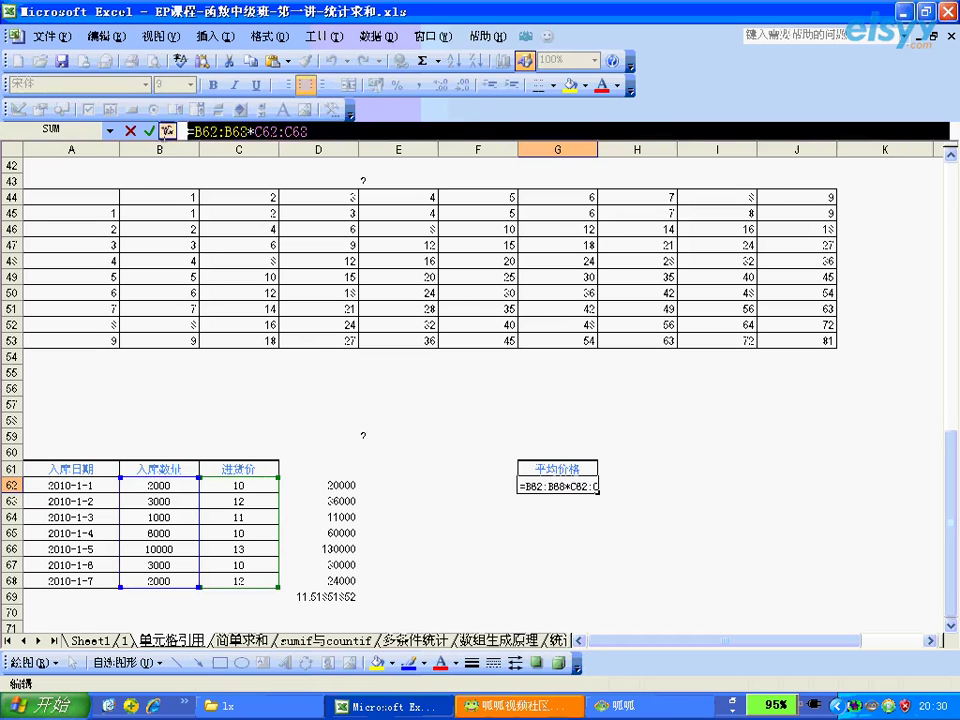
key("F9")
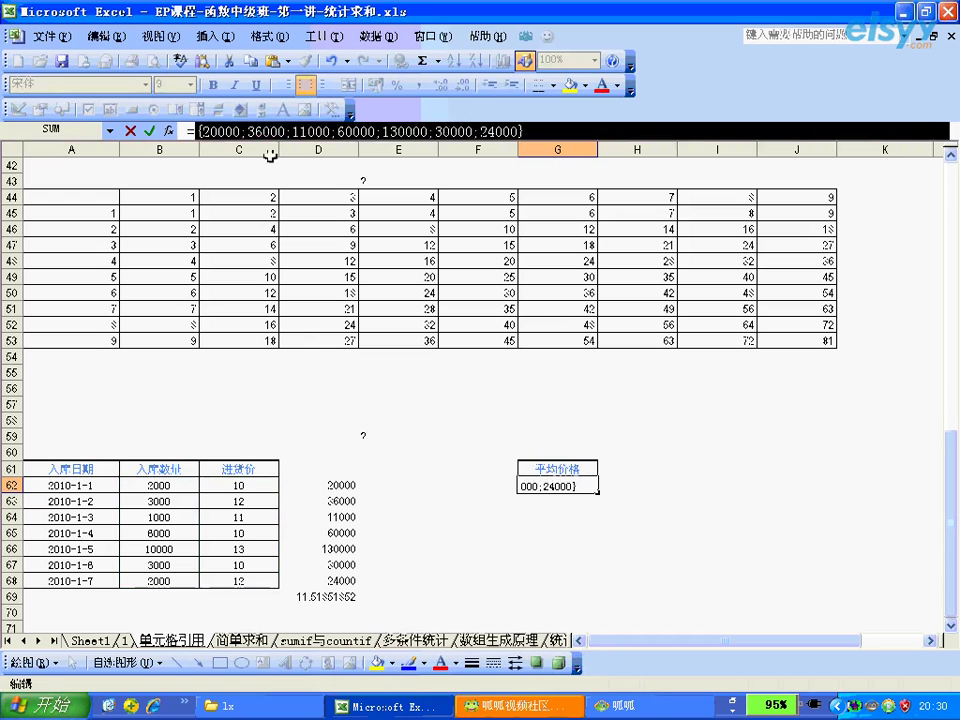
key("Escape")
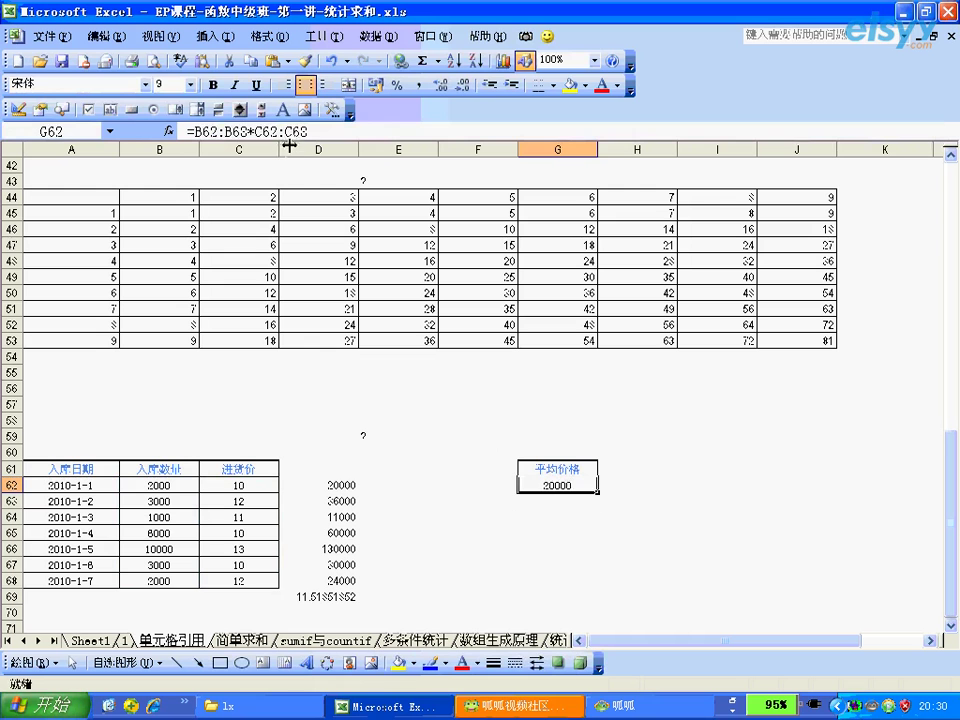
Step: Compare the range multiplication in G62 with the row amounts in D62:D68 and the quantities and prices they come from
left_click_drag(313, 131, 193, 131)
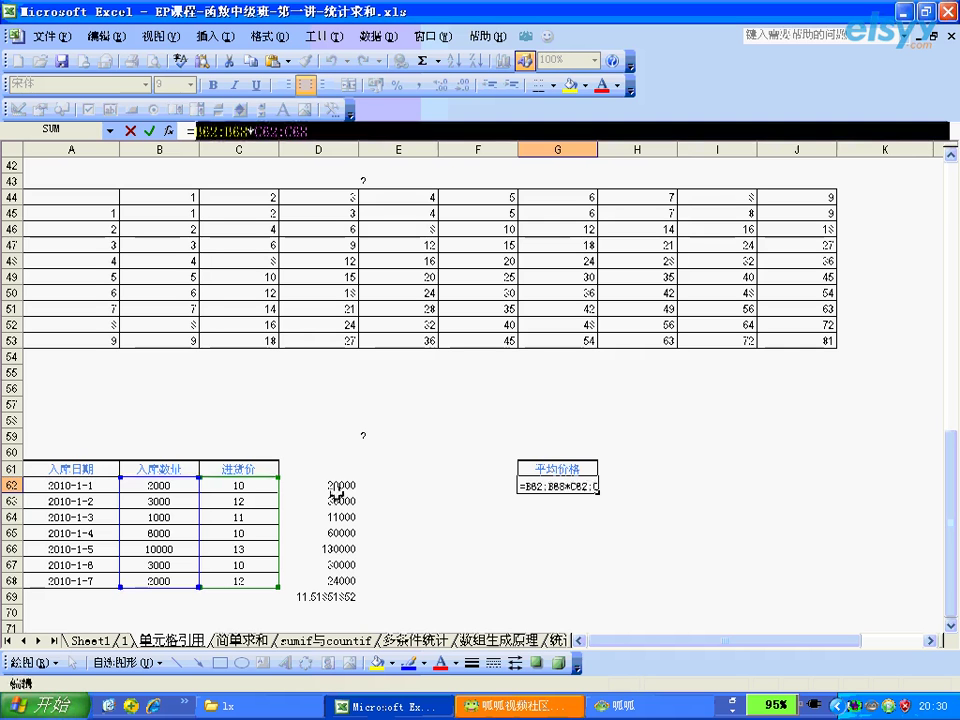
left_click(339, 497)
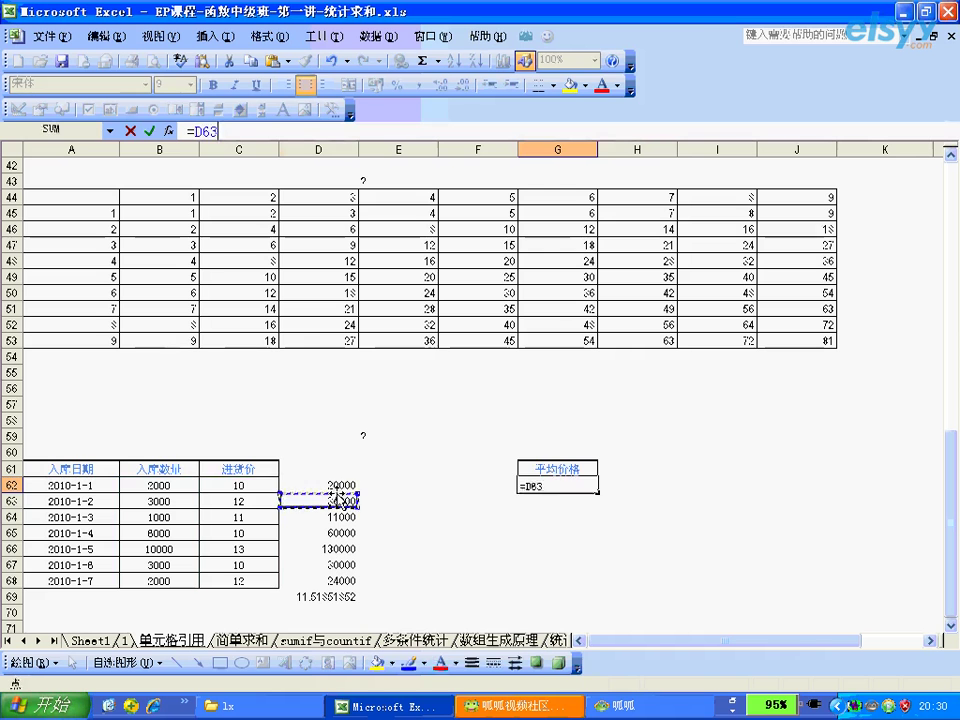
key("Escape")
left_click(337, 486)
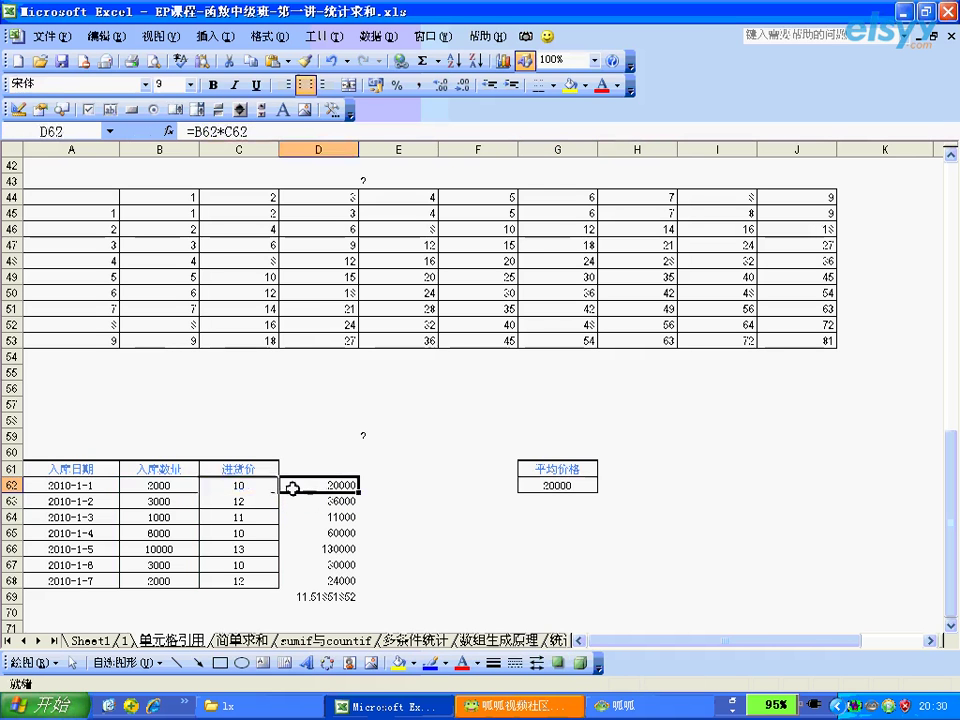
left_click(245, 484)
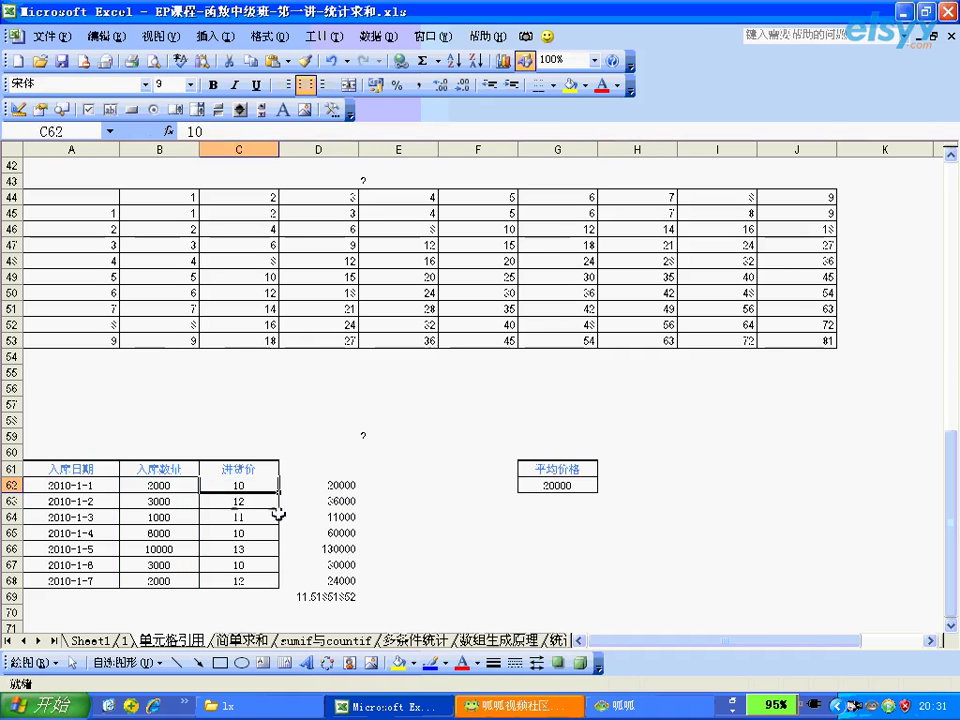
left_click(315, 486)
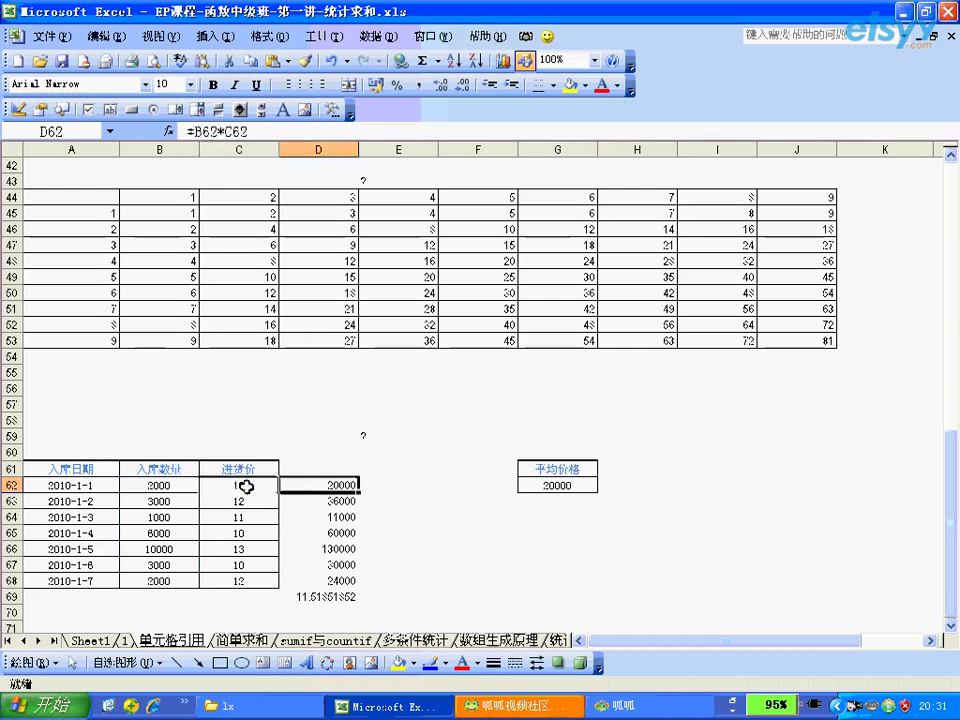
left_click(255, 485)
left_click(221, 501)
left_click_drag(221, 501, 193, 518)
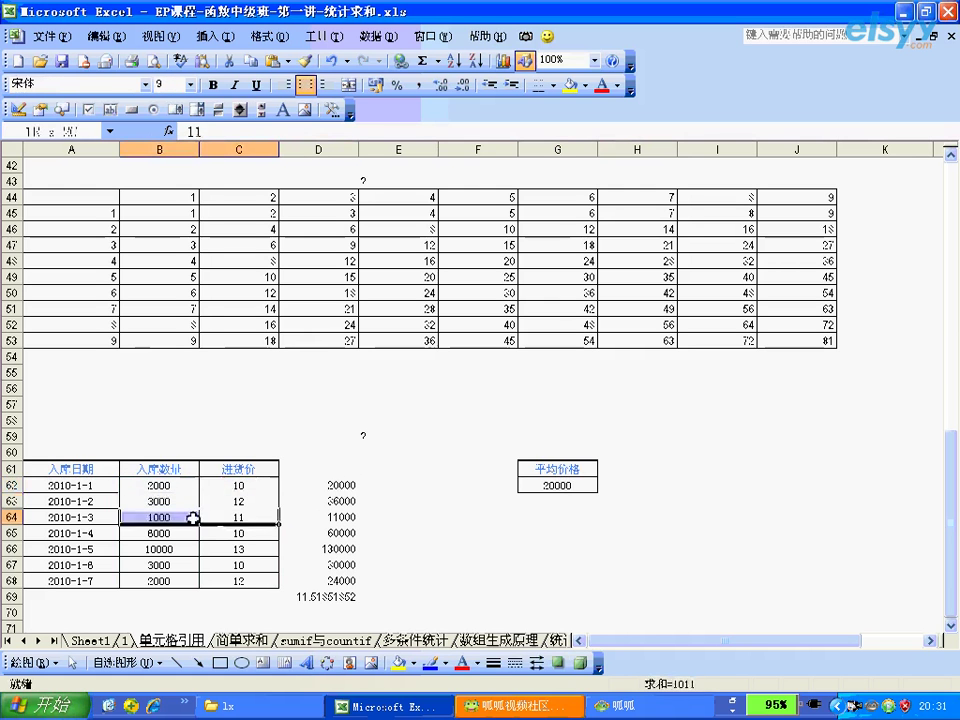
left_click(322, 488)
left_click_drag(322, 488, 312, 578)
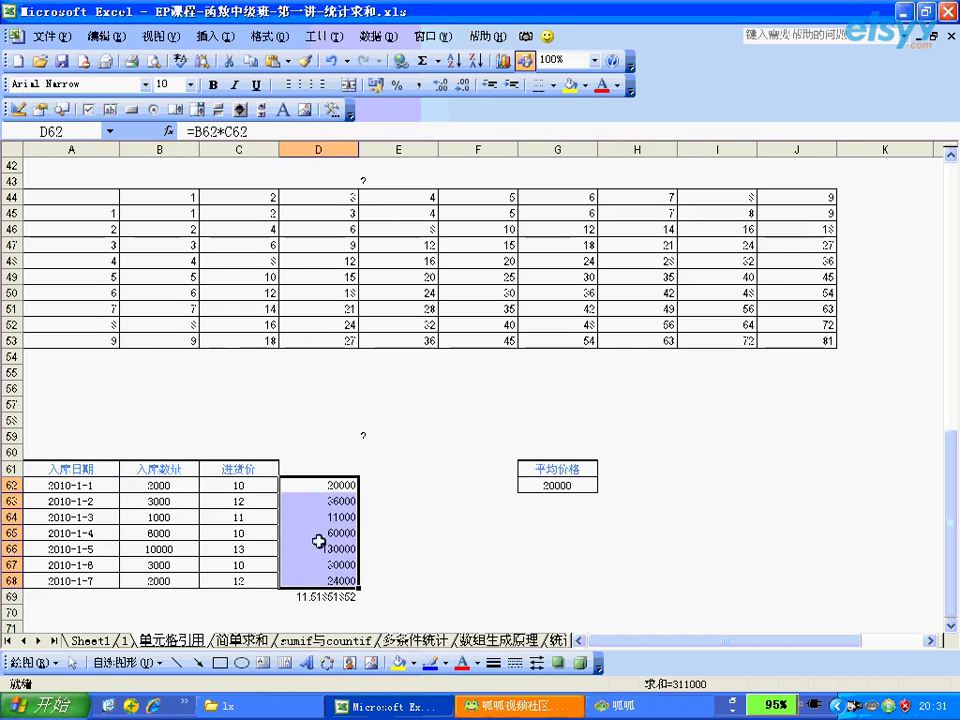
Step: Extend the G62 formula to =SUM(B62:B68*C62:C68)/SUM(B62:B68) and enter it as an array formula
left_click(534, 485)
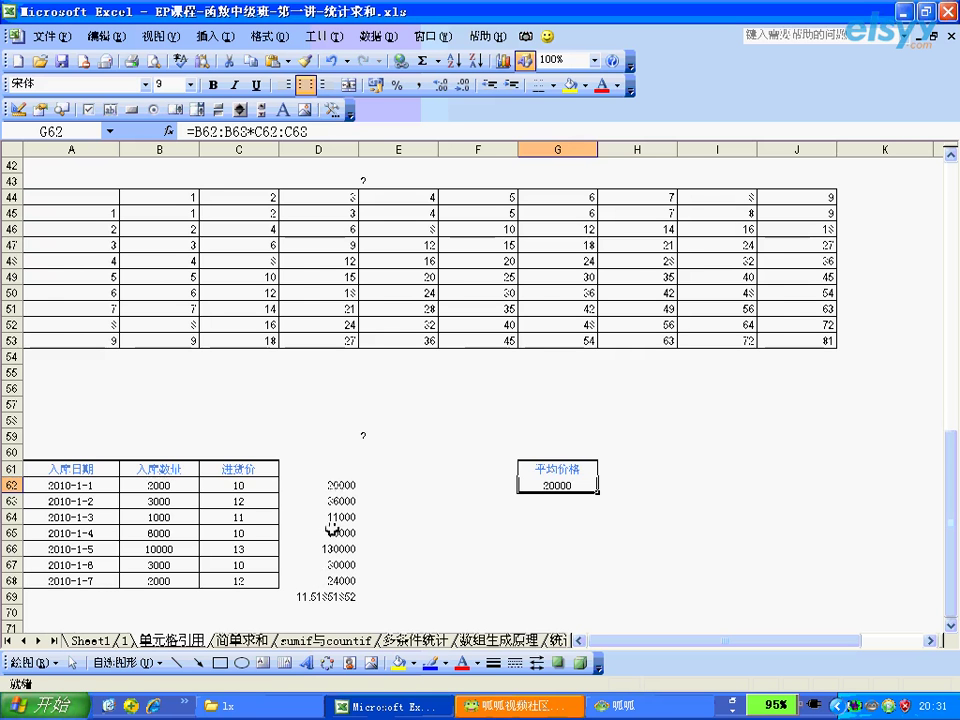
left_click(196, 137)
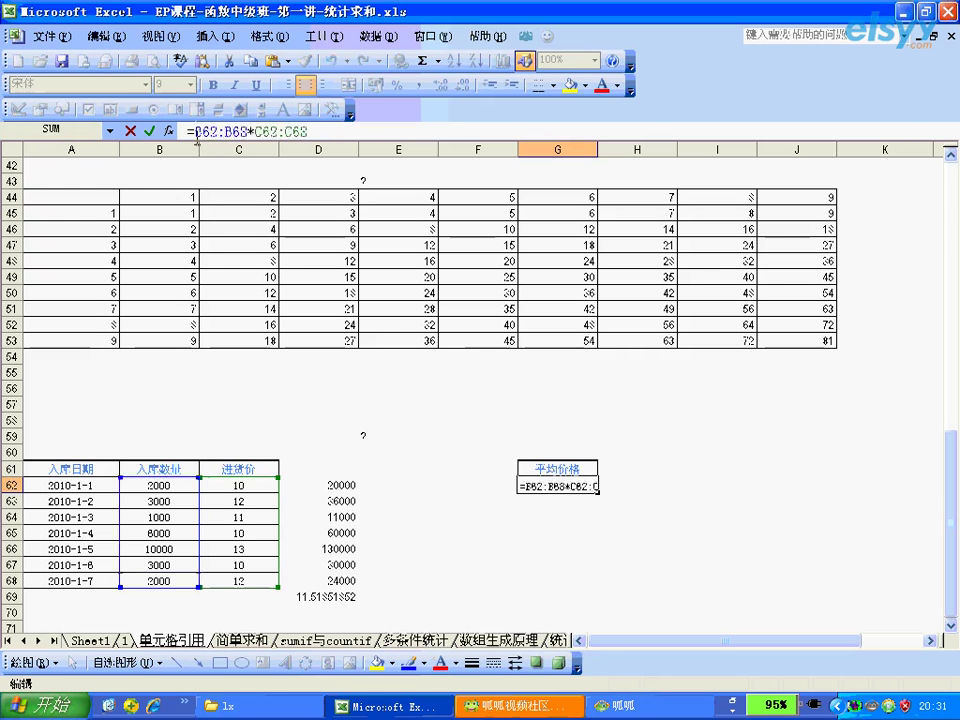
type("sum(")
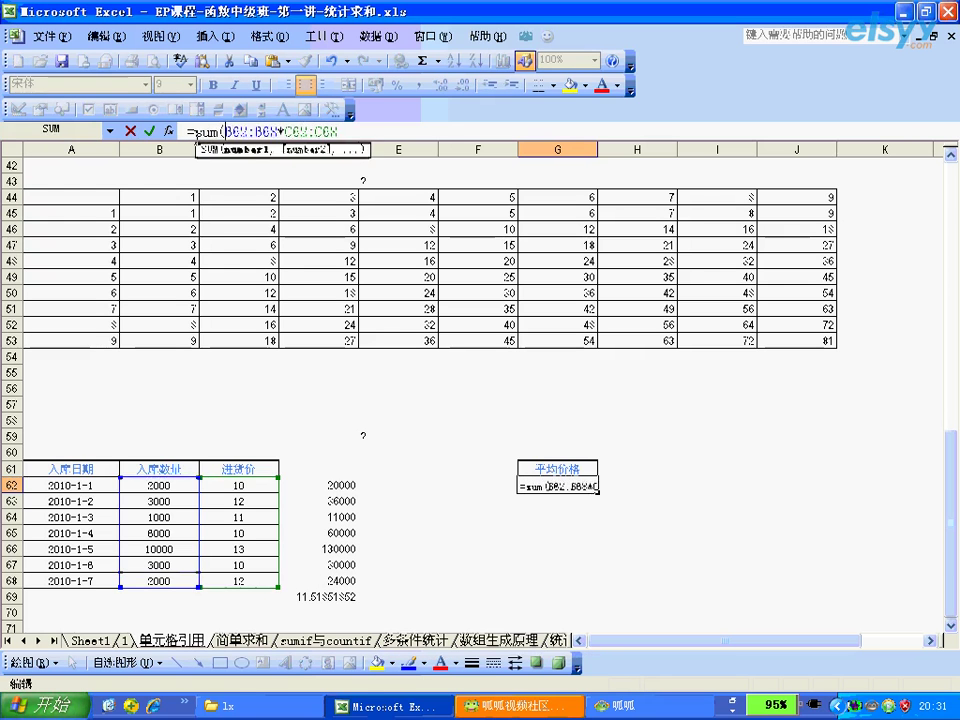
left_click(341, 131)
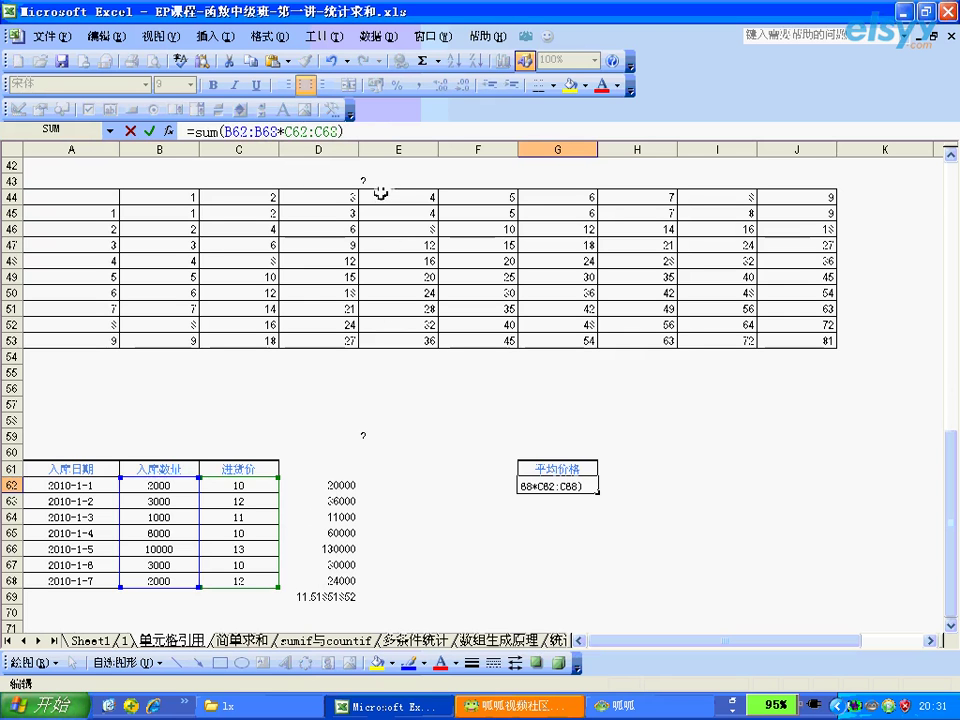
type("sum(")
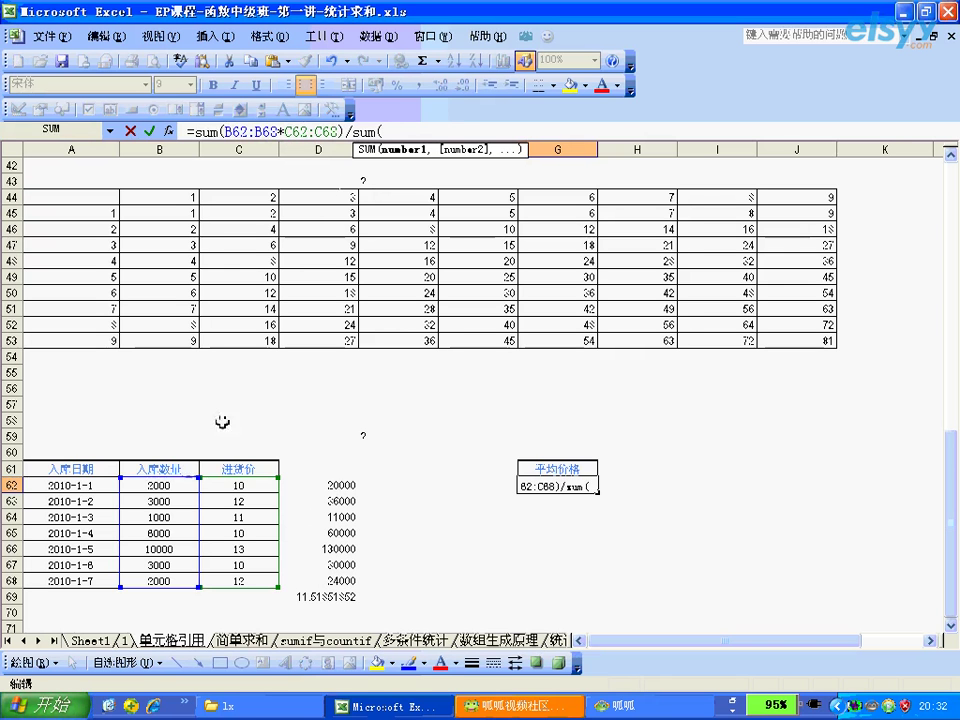
left_click_drag(189, 482, 189, 580)
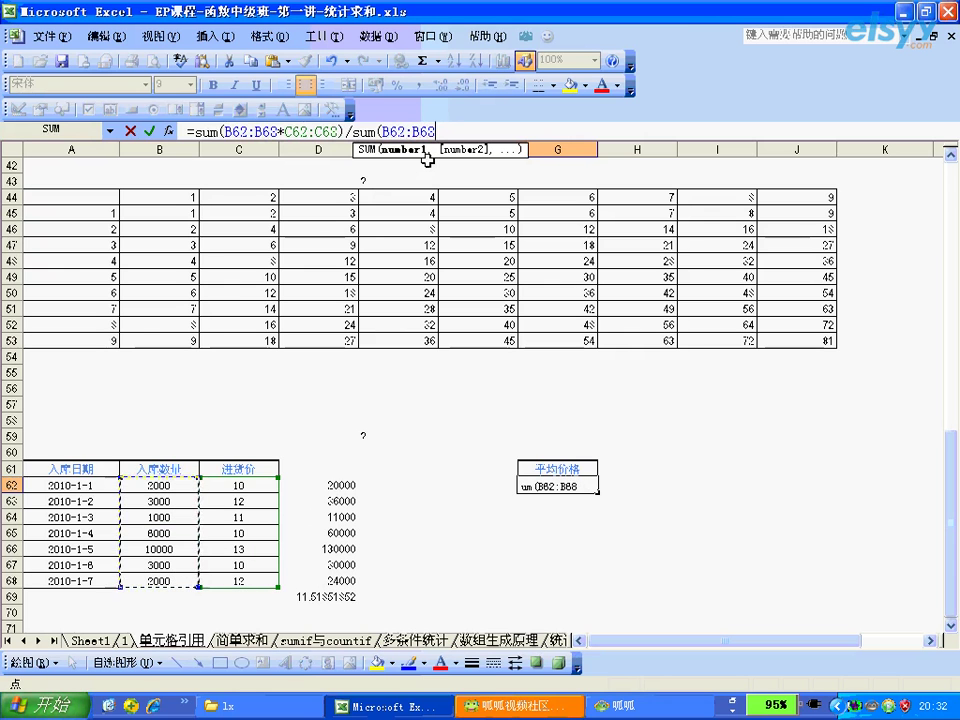
type(")")
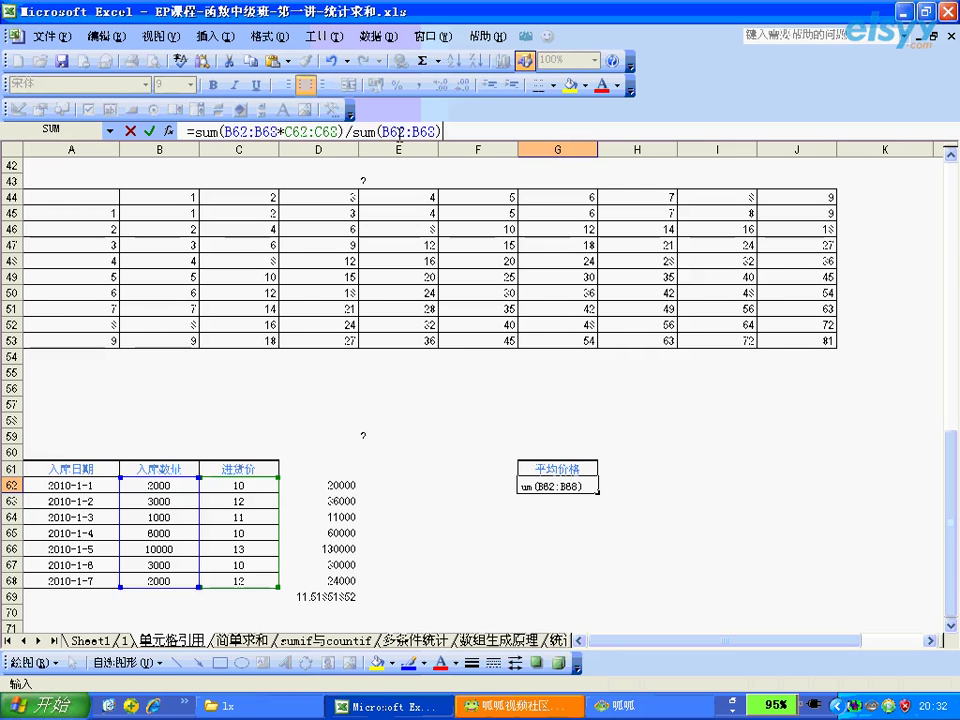
key("ctrl+shift+Return")
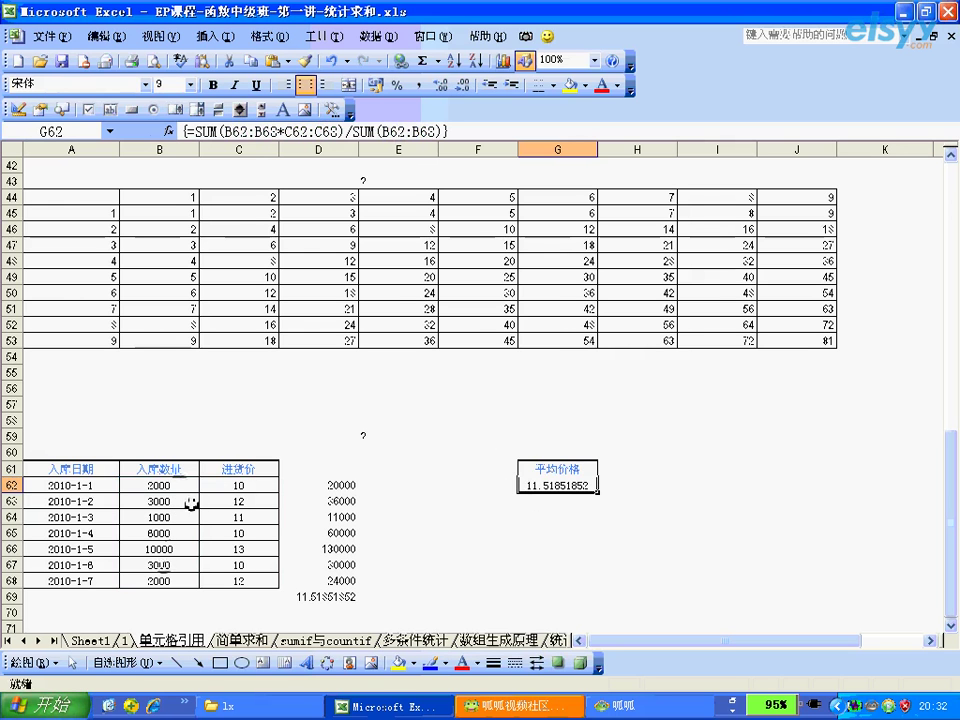
Step: Clear the helper amounts and the average formula from D61:D70
left_click(343, 472)
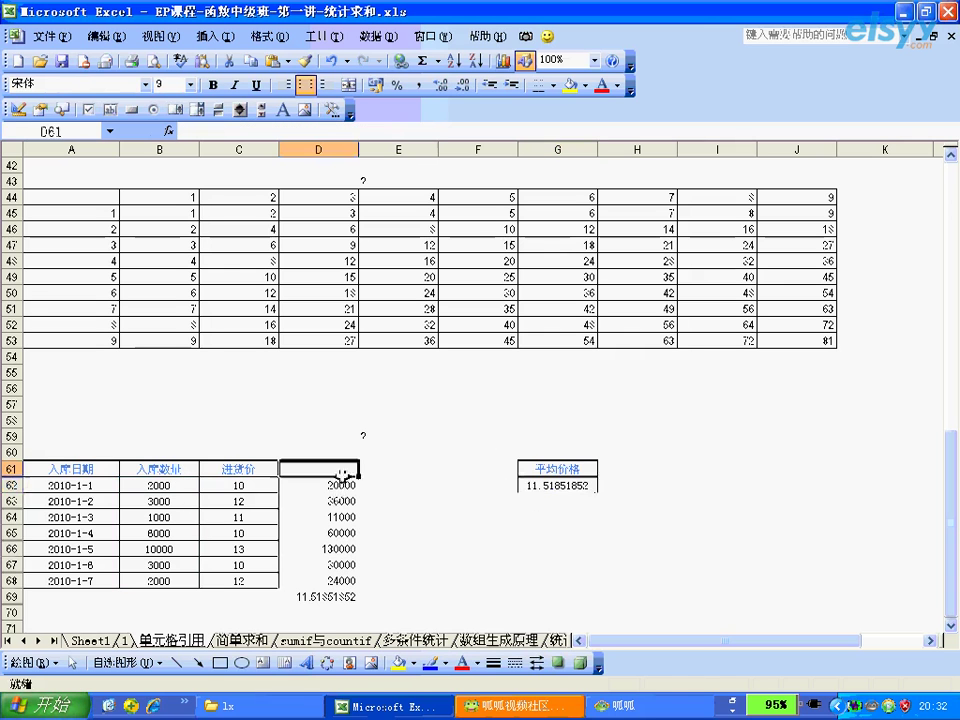
left_click_drag(343, 472, 347, 606)
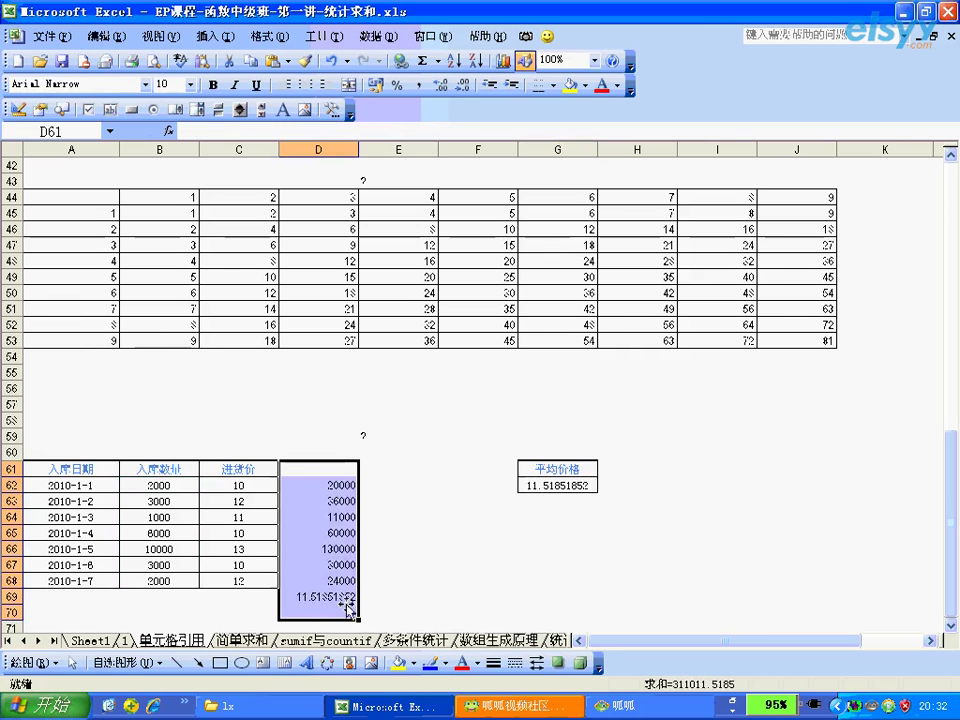
key("Delete")
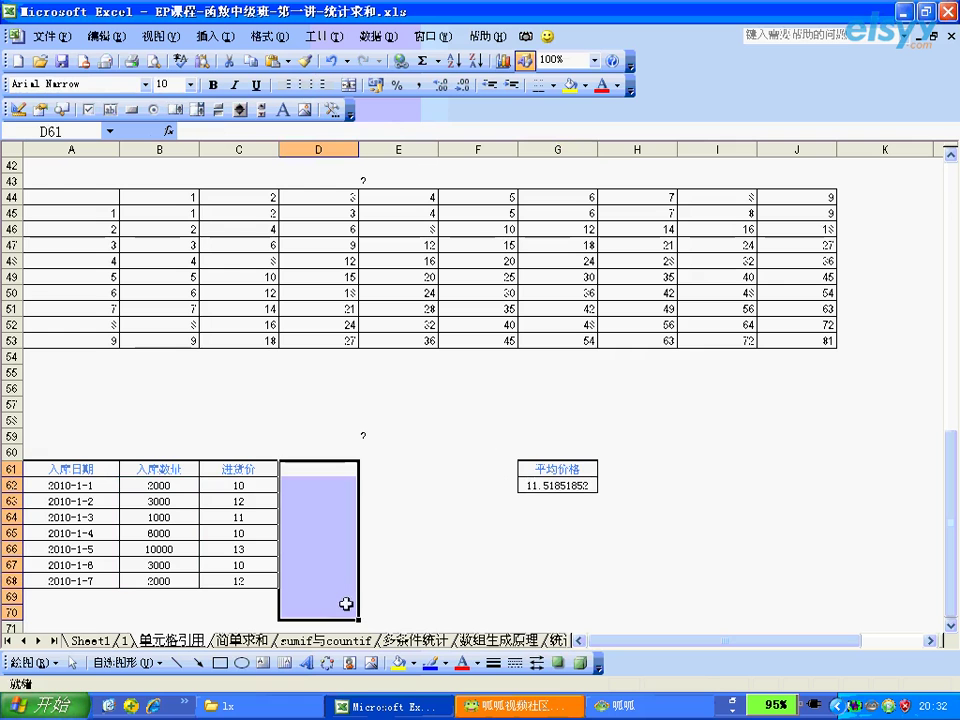
Step: Copy the G62 formula text, switch to the 呱呱视频社区 chat room and send it as a message
left_click(537, 487)
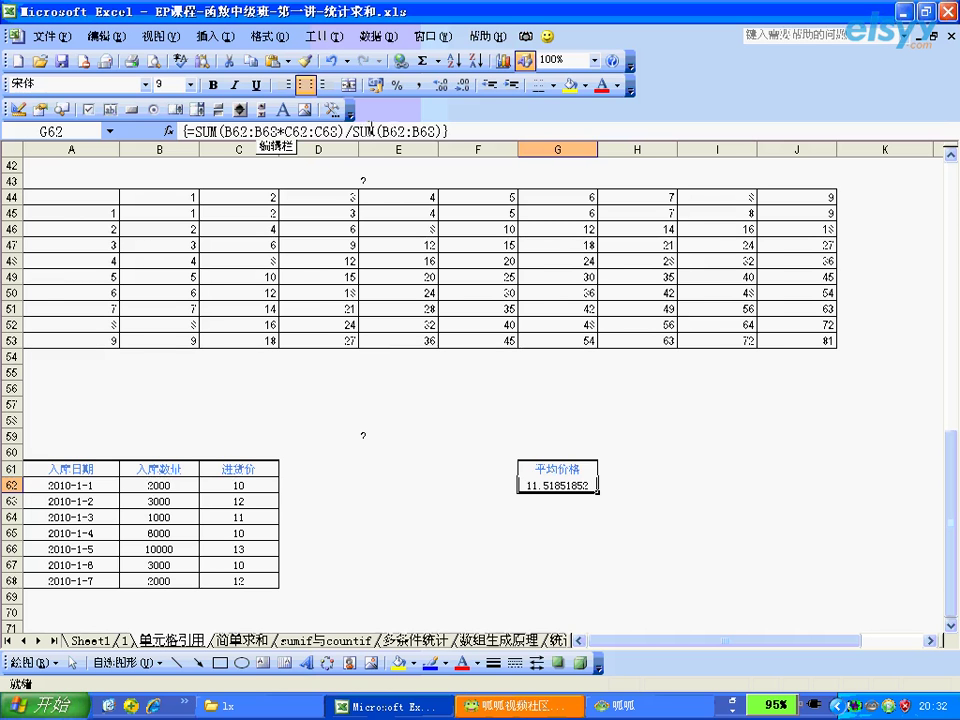
left_click_drag(444, 130, 181, 131)
key("ctrl+c")
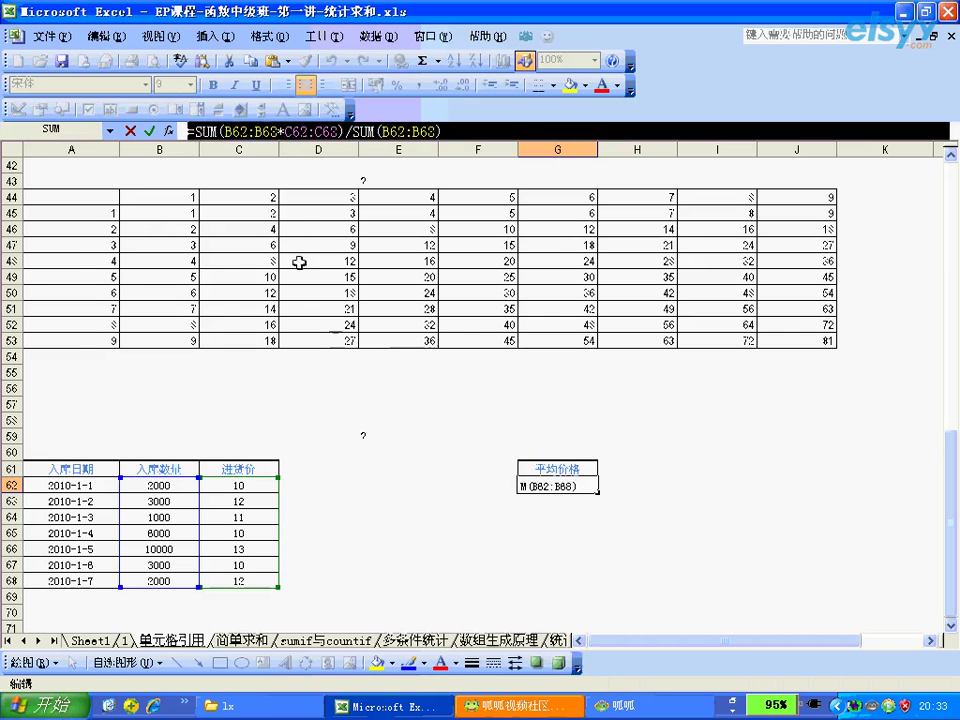
left_click(478, 706)
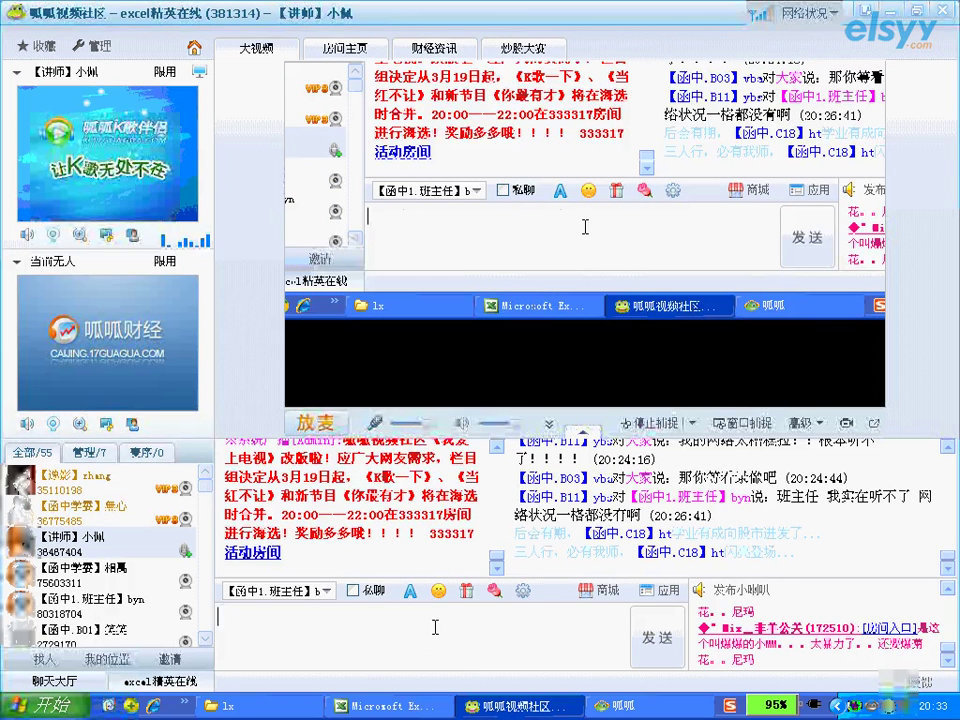
key("ctrl+v")
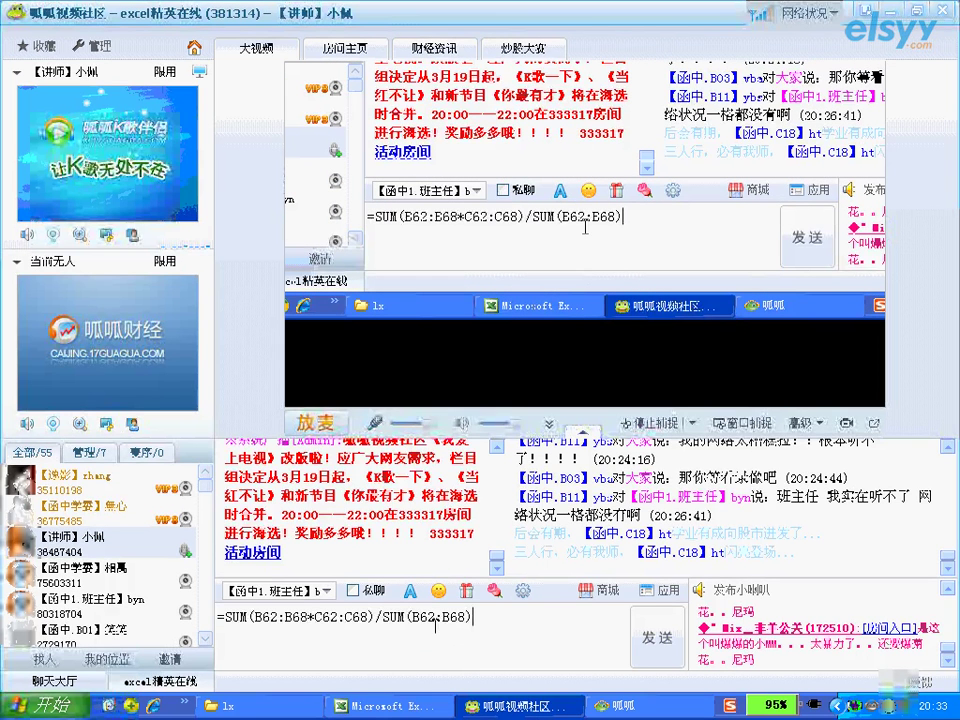
key("Return")
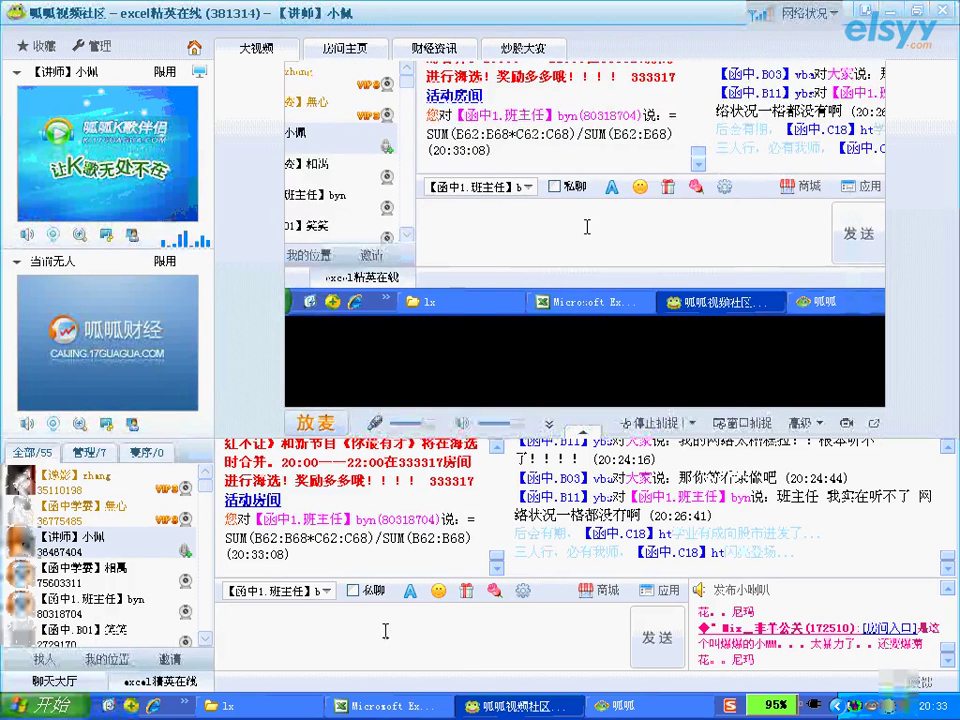
Step: Set the chat message recipient to 大家 and place the cursor in the message field
left_click(326, 591)
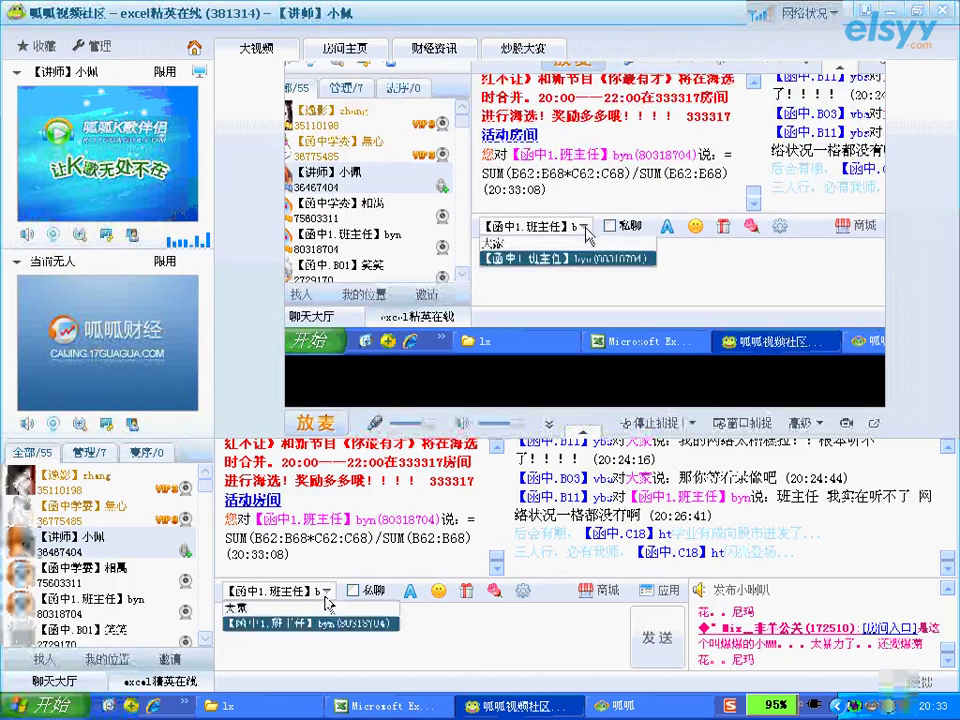
left_click(300, 607)
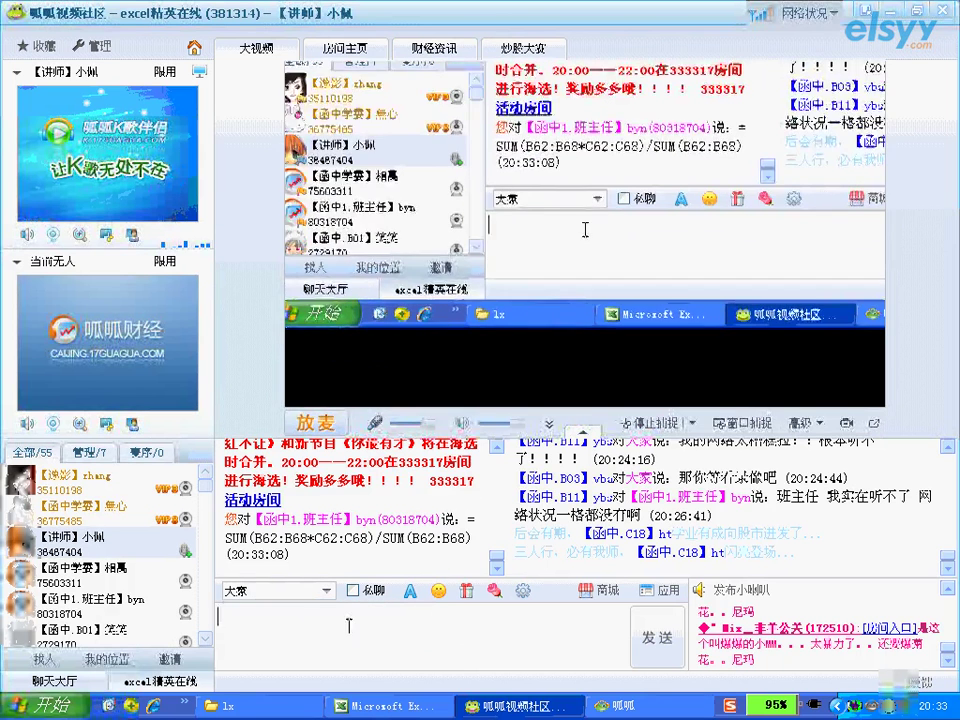
left_click(311, 619)
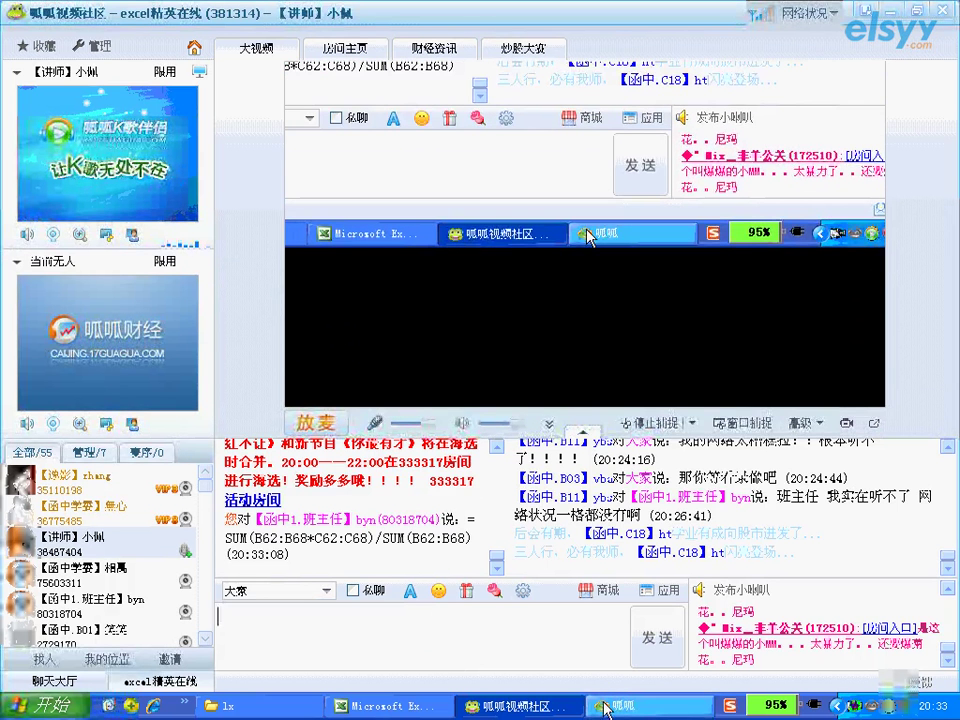
Step: Switch back to Excel and finish the open G62 edit as an array formula
left_click(606, 707)
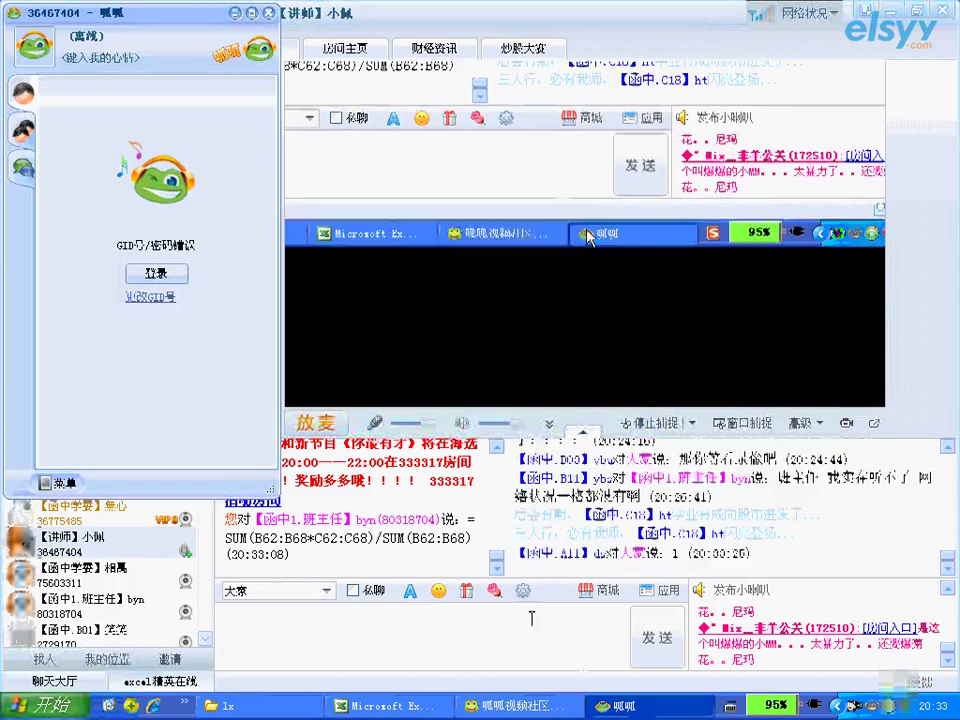
left_click(395, 708)
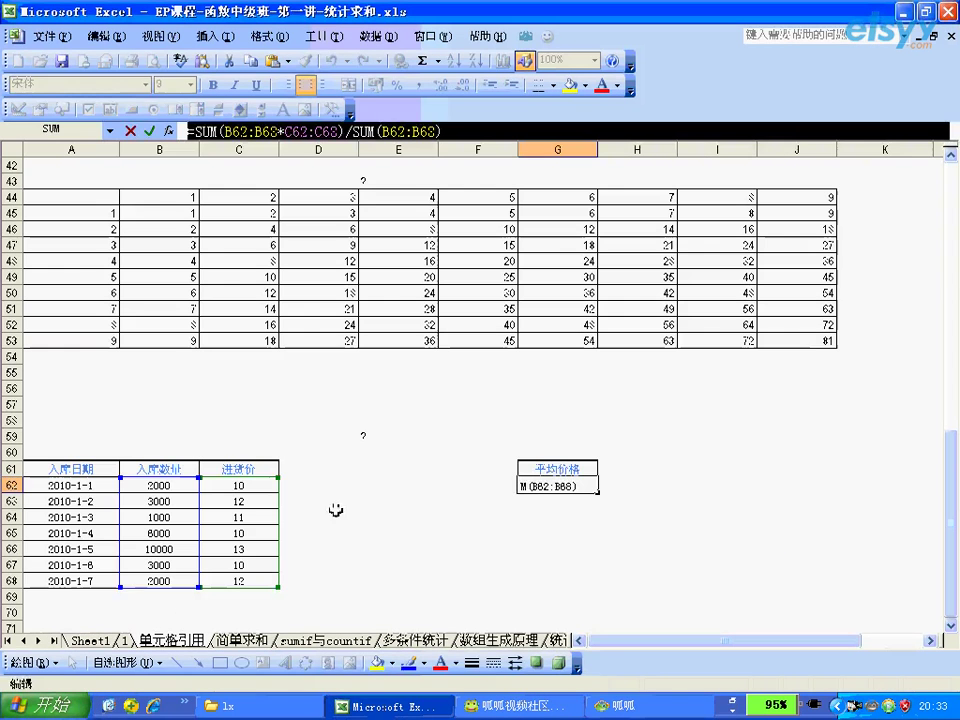
key("ctrl+shift+Return")
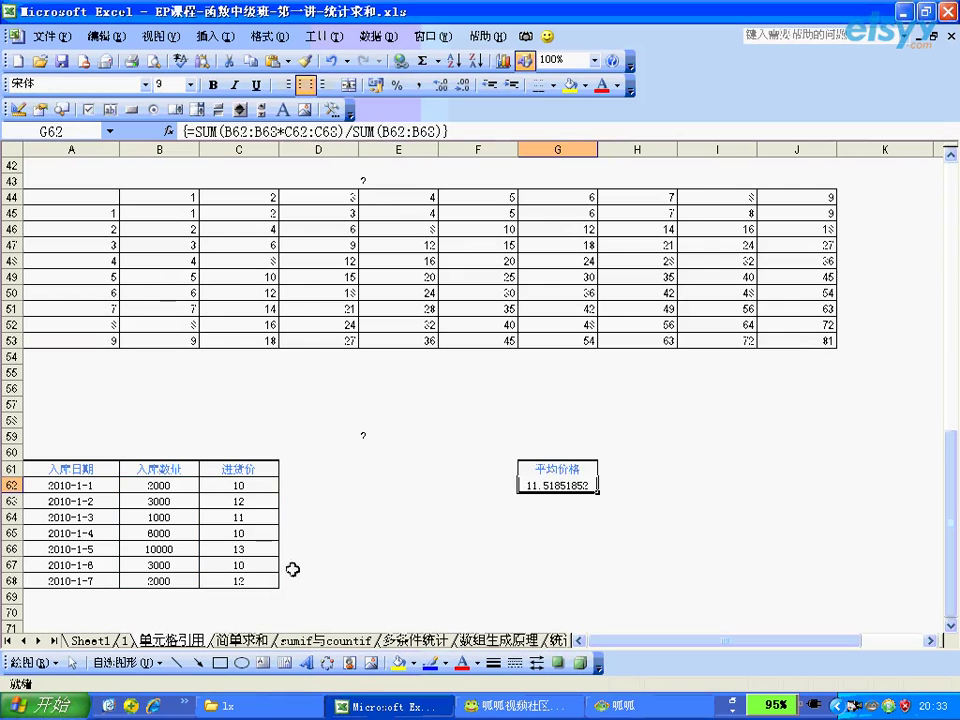
Step: Open the 简单求和 sheet and examine the product types in column B and the quantities in C4:C10
left_click(242, 640)
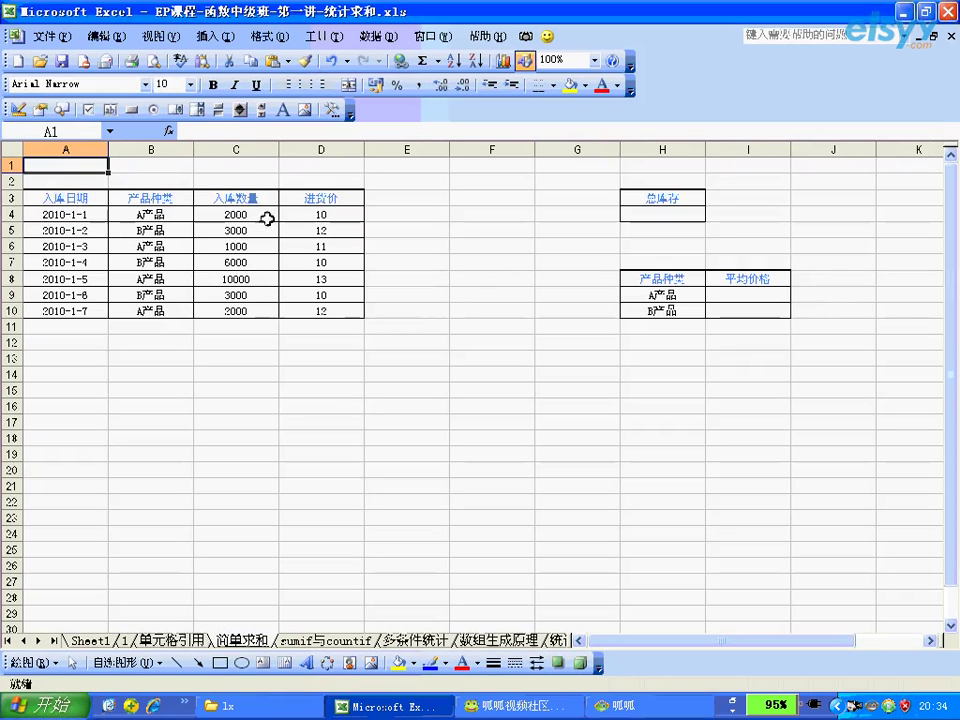
left_click(266, 216)
left_click(260, 231)
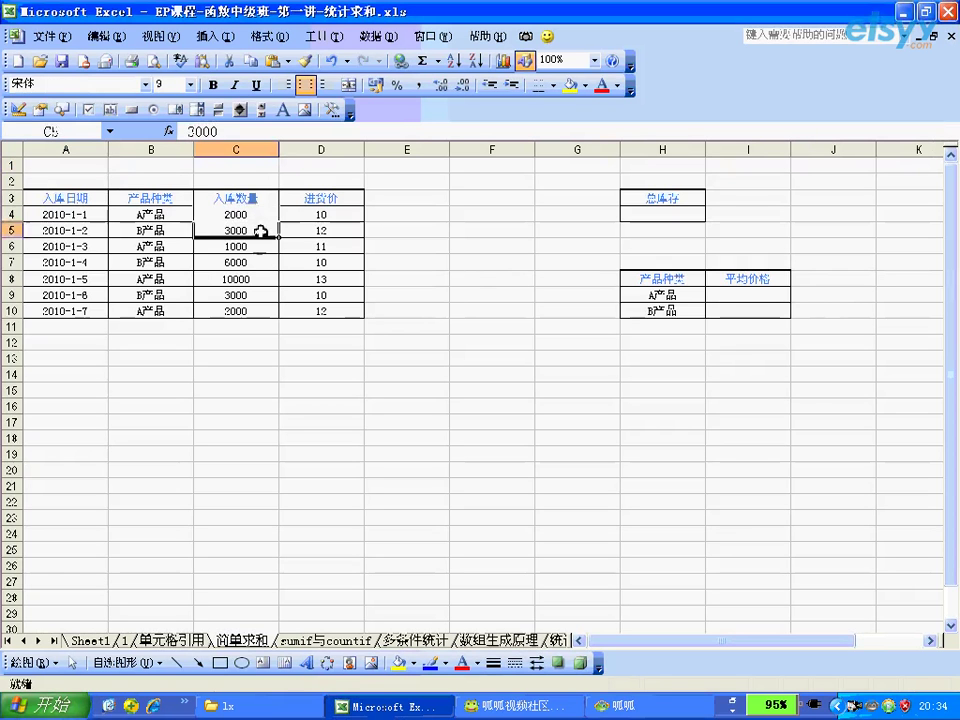
left_click(256, 248)
left_click(255, 264)
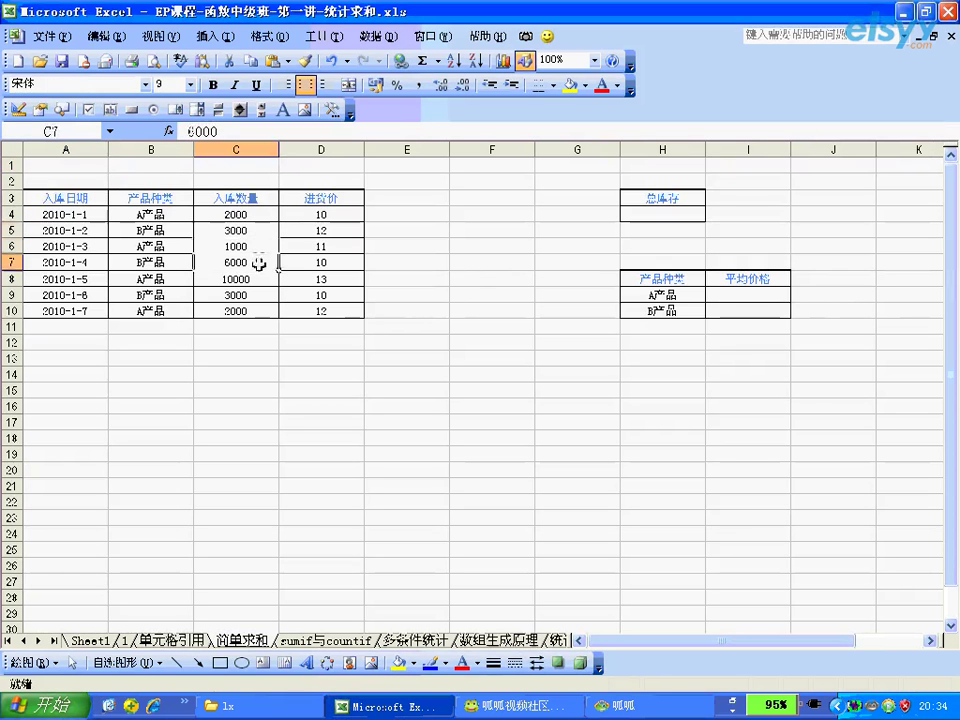
left_click(178, 216)
left_click(188, 230)
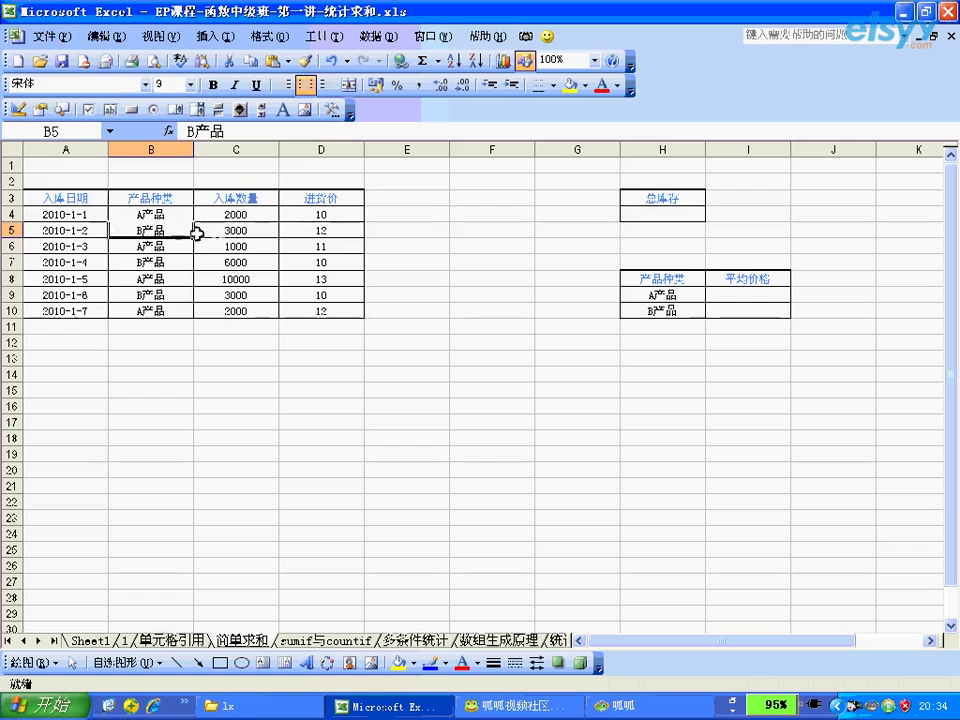
left_click_drag(249, 214, 246, 307)
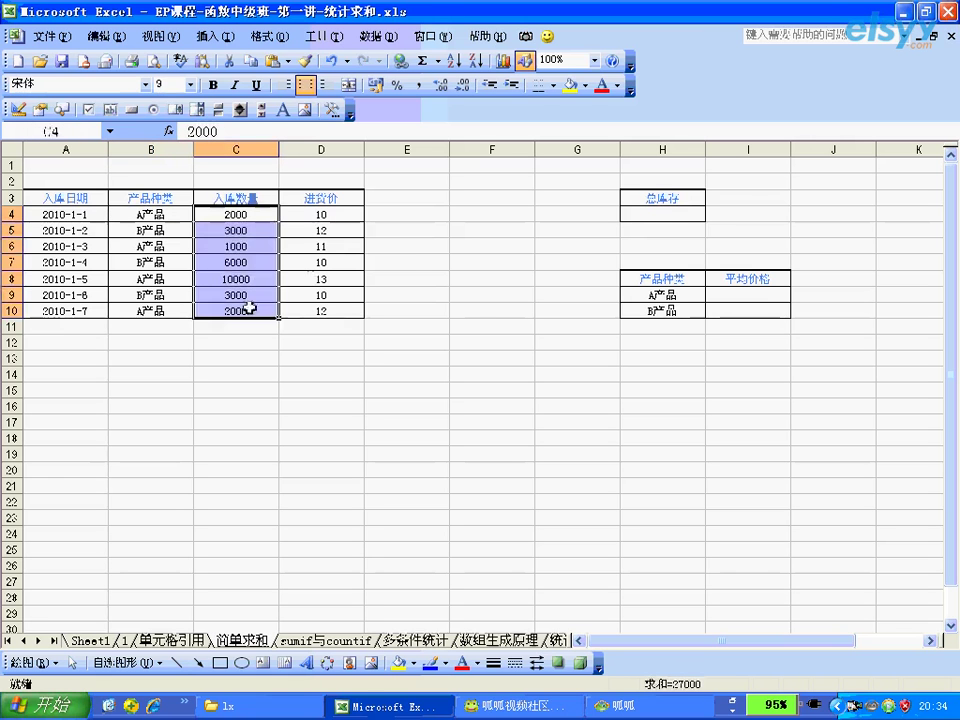
Step: Enter =SUM(C4:C10) in H4 to total the inbound quantities under 总库存
left_click(633, 222)
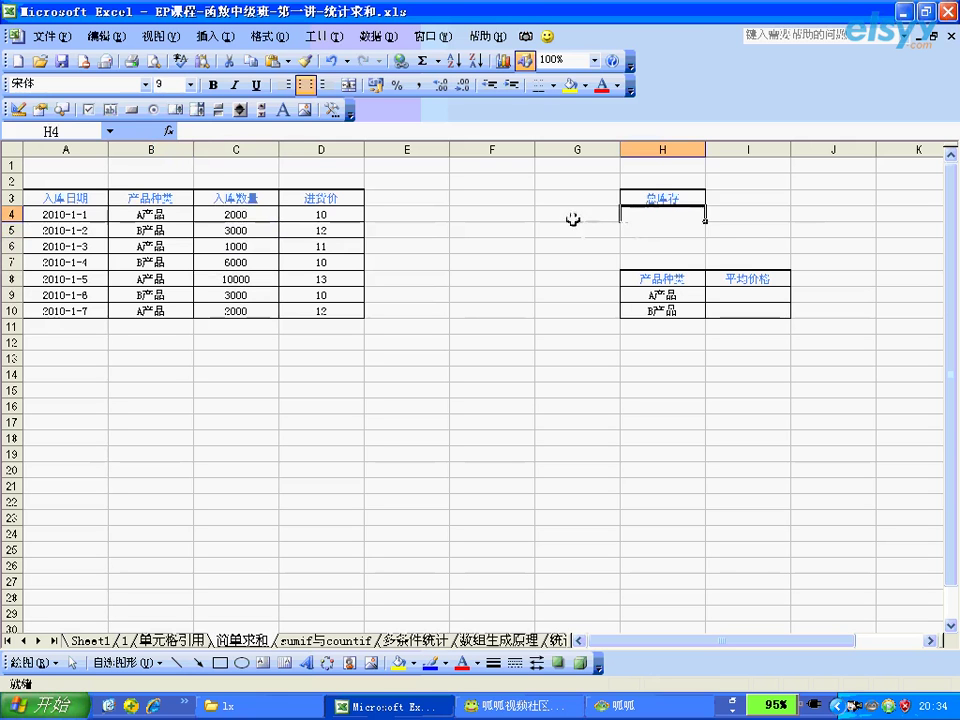
type("=s")
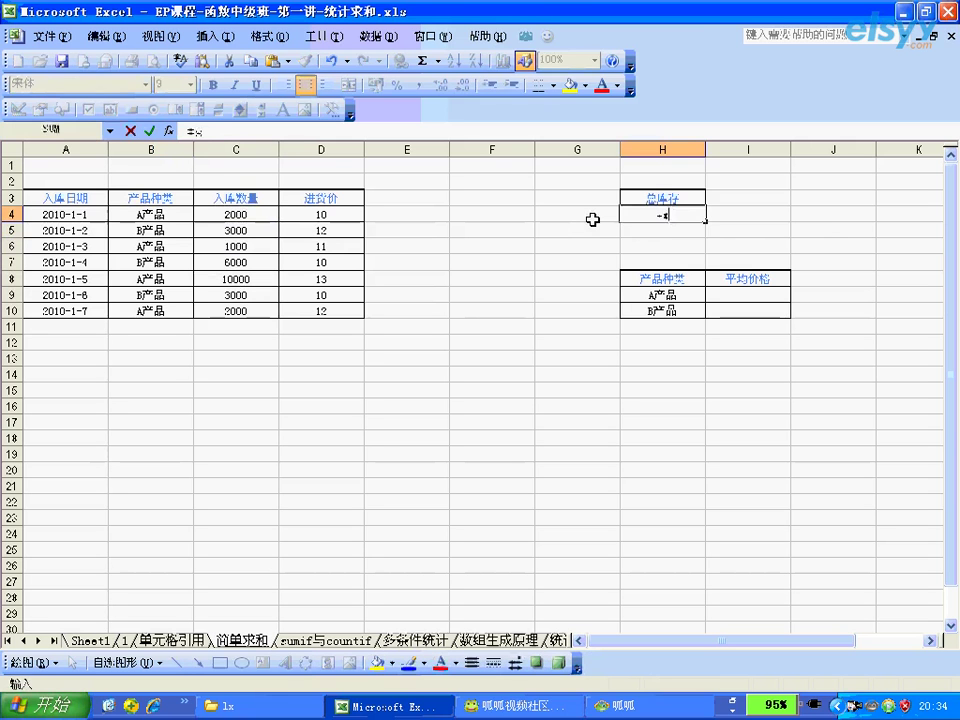
type("um(")
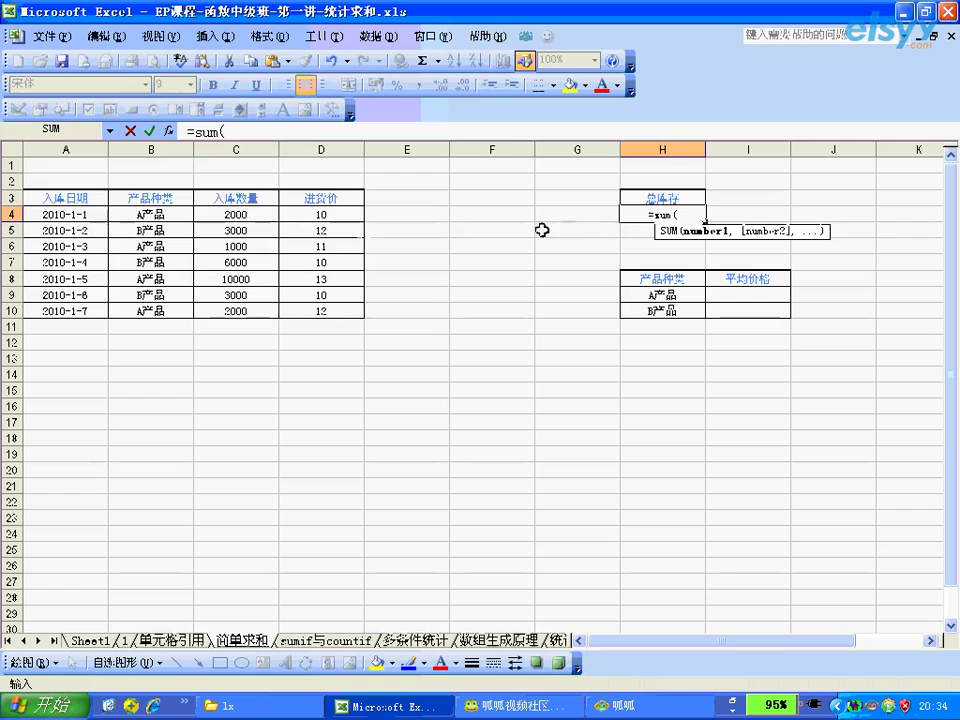
left_click_drag(272, 208, 268, 311)
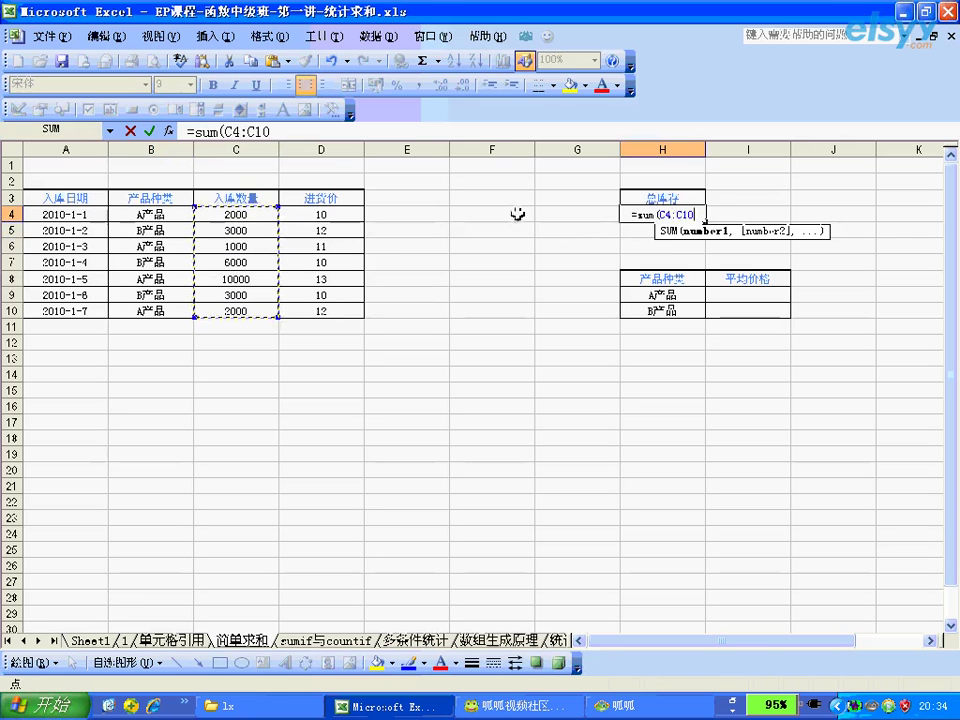
type(")")
key("Return")
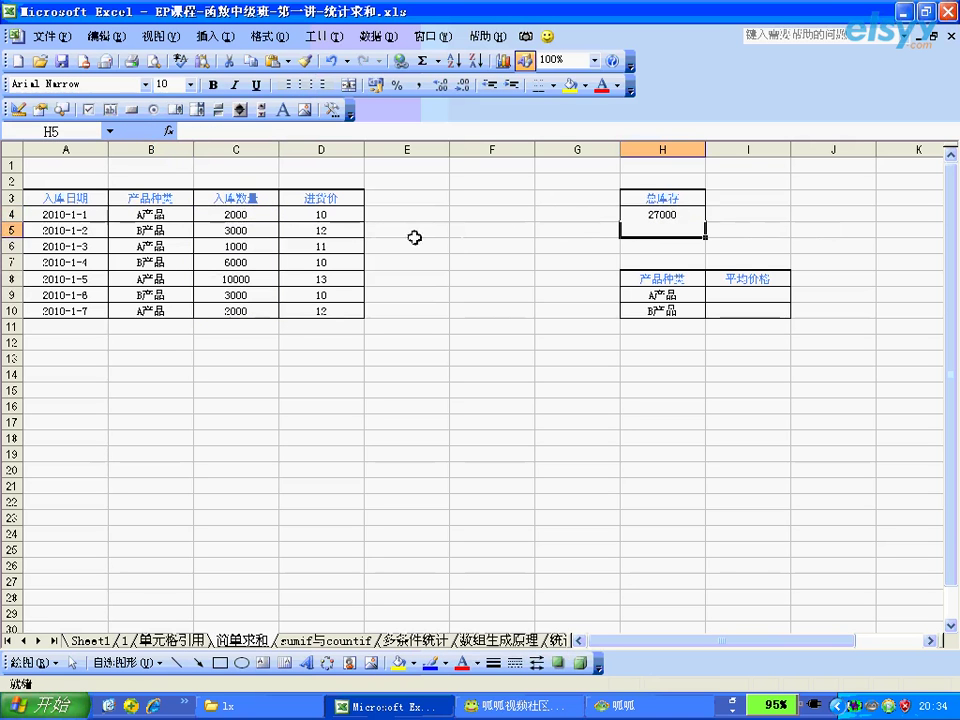
Step: Examine the 平均价格 table in H8:I10 alongside the source table's product type, quantity and price columns
left_click(630, 218)
left_click(634, 288)
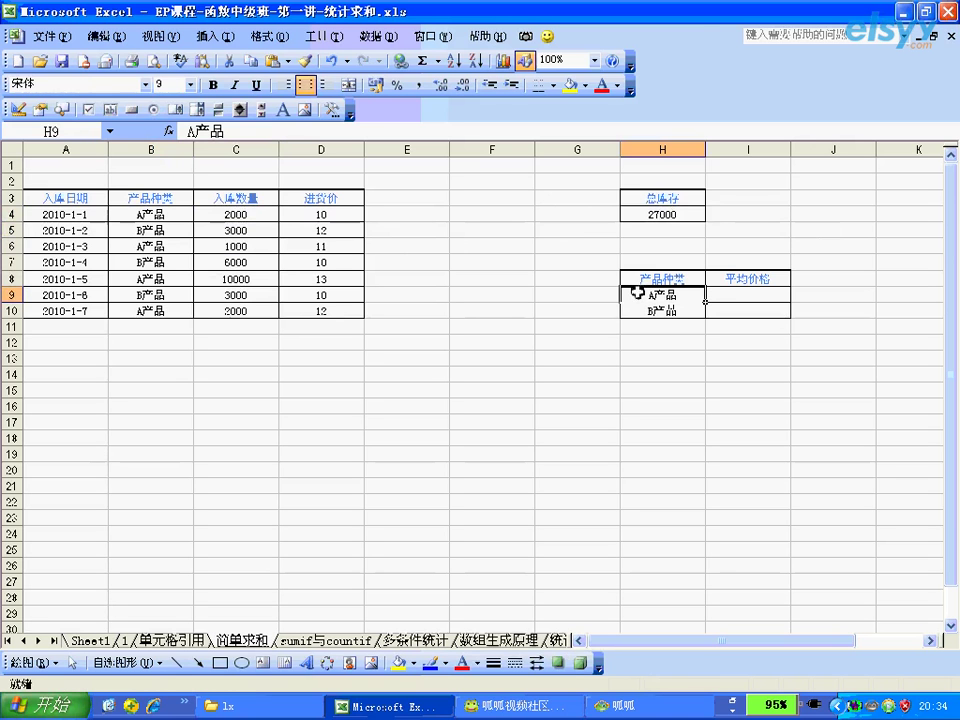
left_click(635, 308)
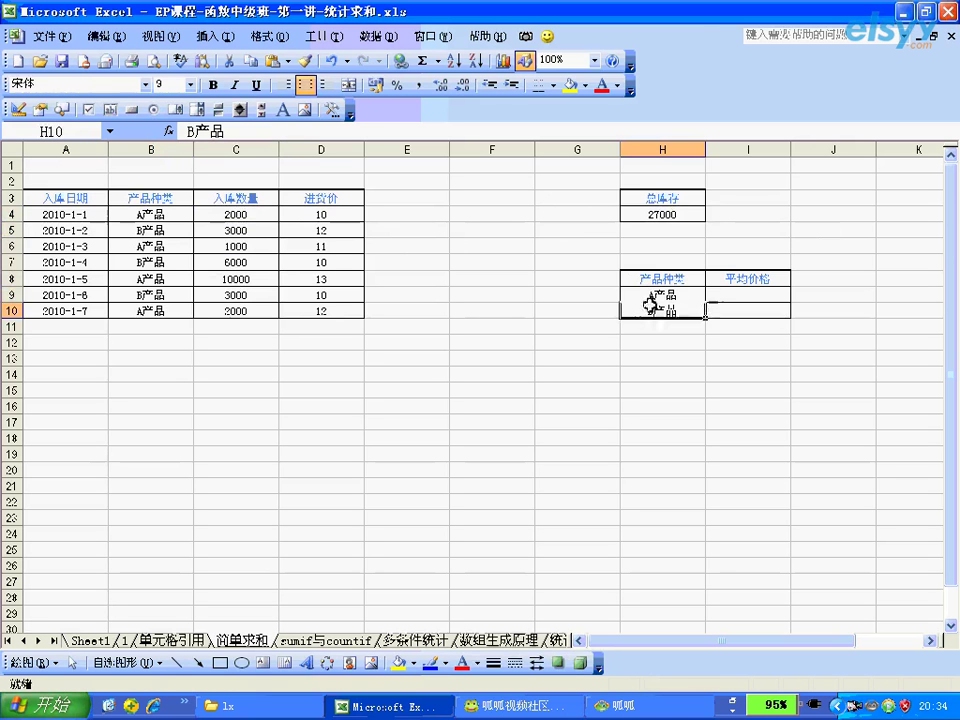
left_click(712, 299)
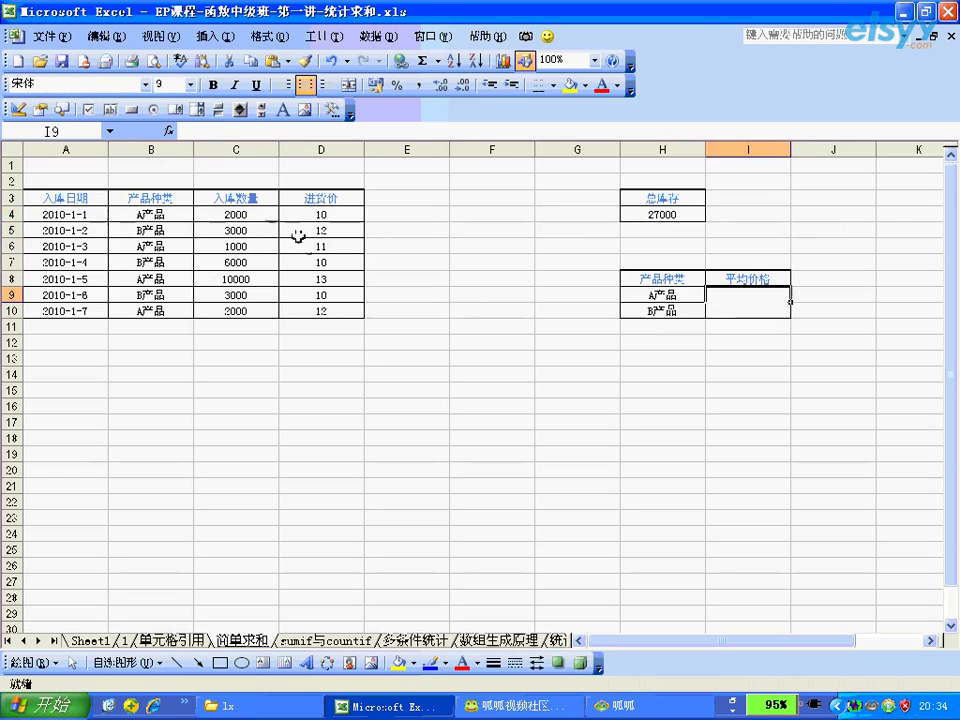
left_click_drag(236, 198, 292, 304)
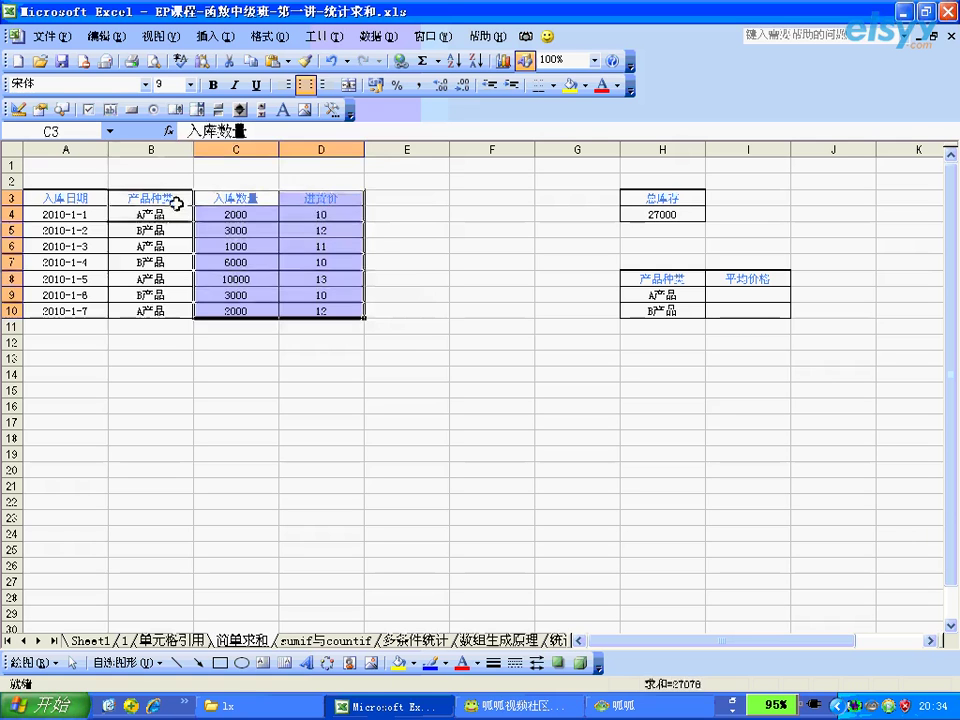
left_click_drag(176, 204, 178, 311)
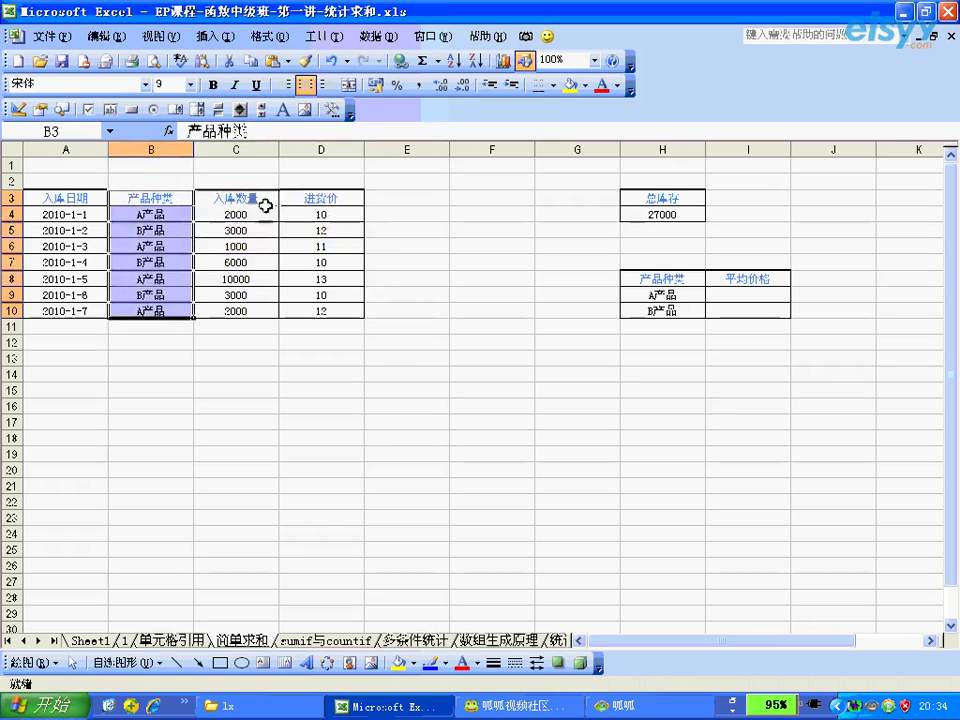
left_click_drag(265, 205, 266, 266)
left_click_drag(332, 199, 328, 231)
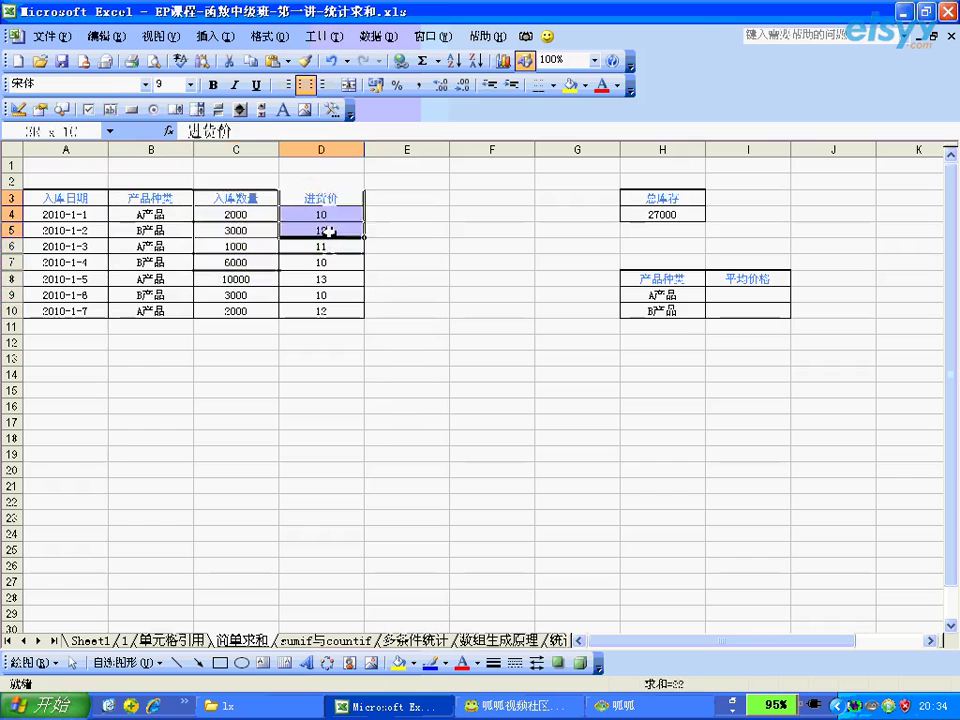
left_click(330, 247)
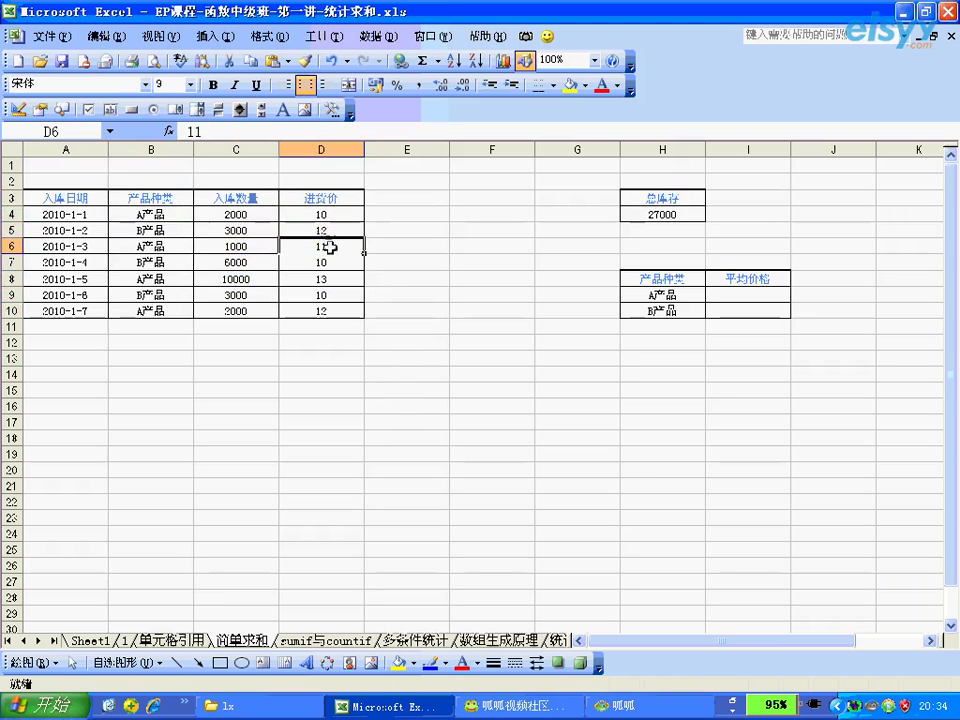
Step: Compare the product types in B3:B10 with the A产品 and B产品 criteria in H9:H10
left_click_drag(150, 198, 168, 306)
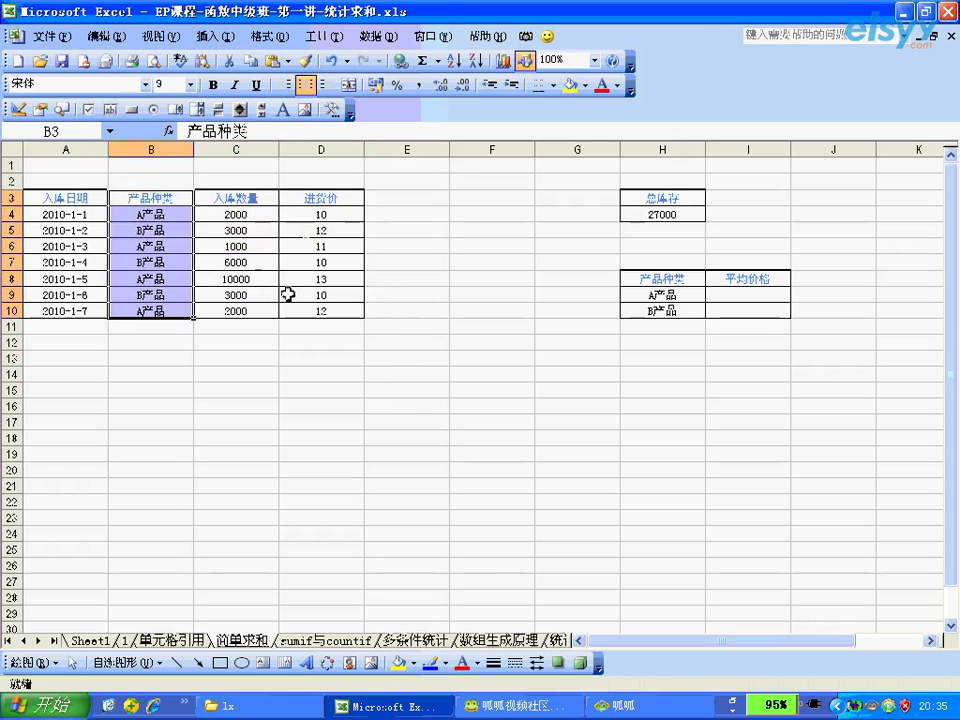
left_click(229, 229)
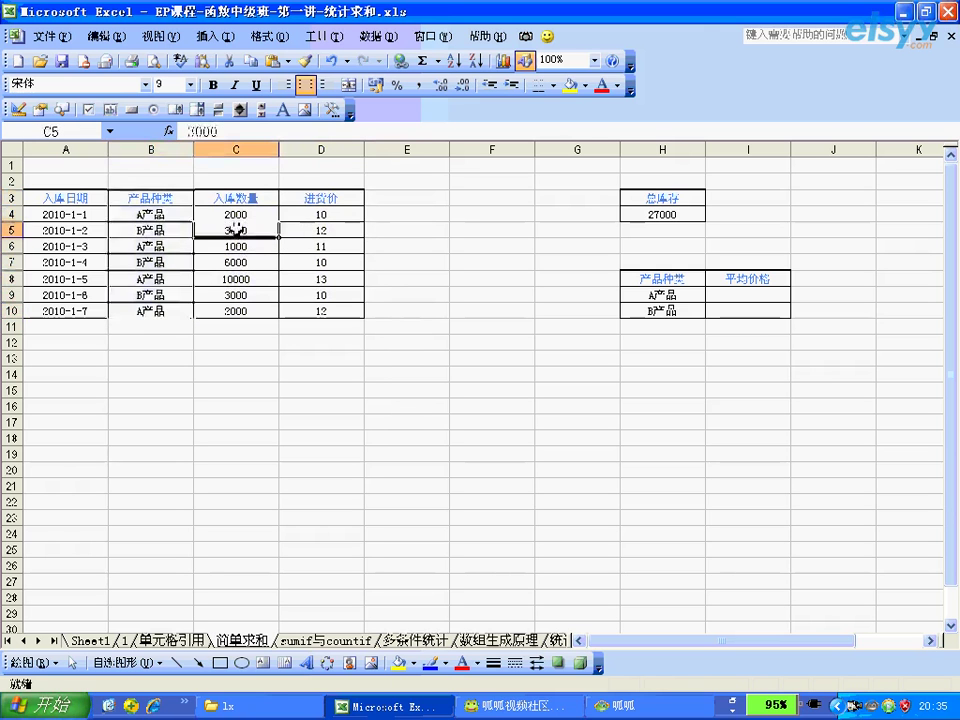
left_click(181, 216)
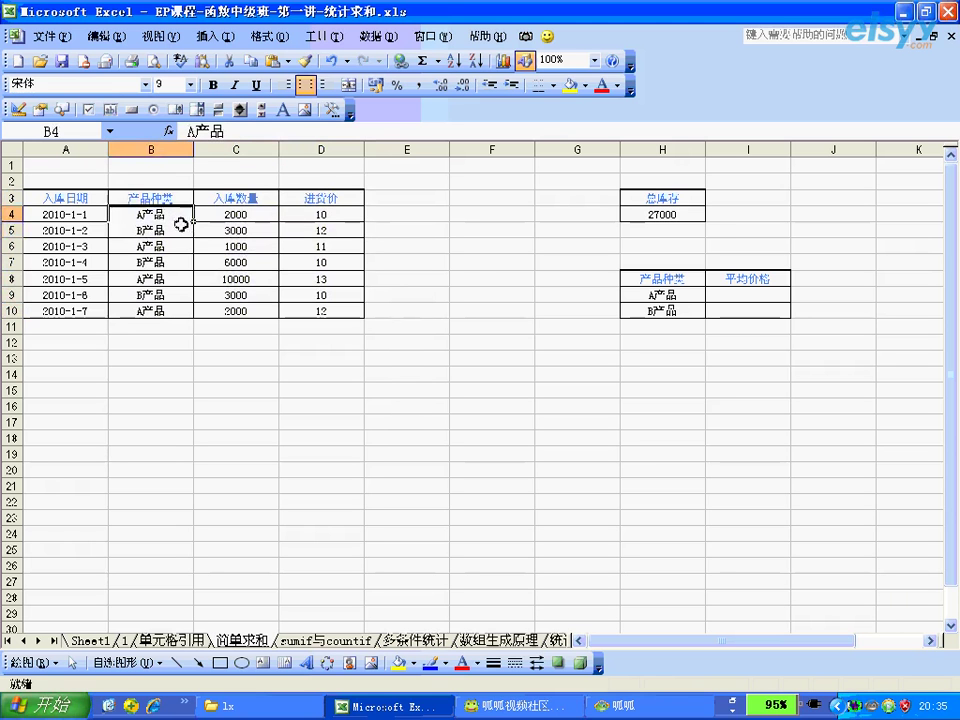
left_click(181, 226)
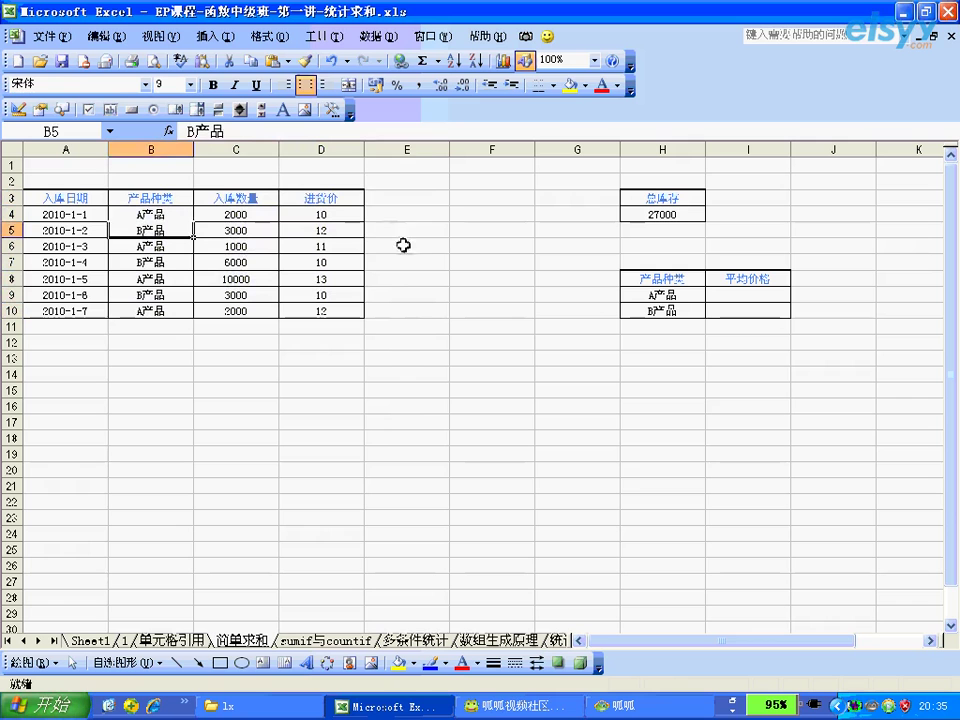
left_click(387, 215)
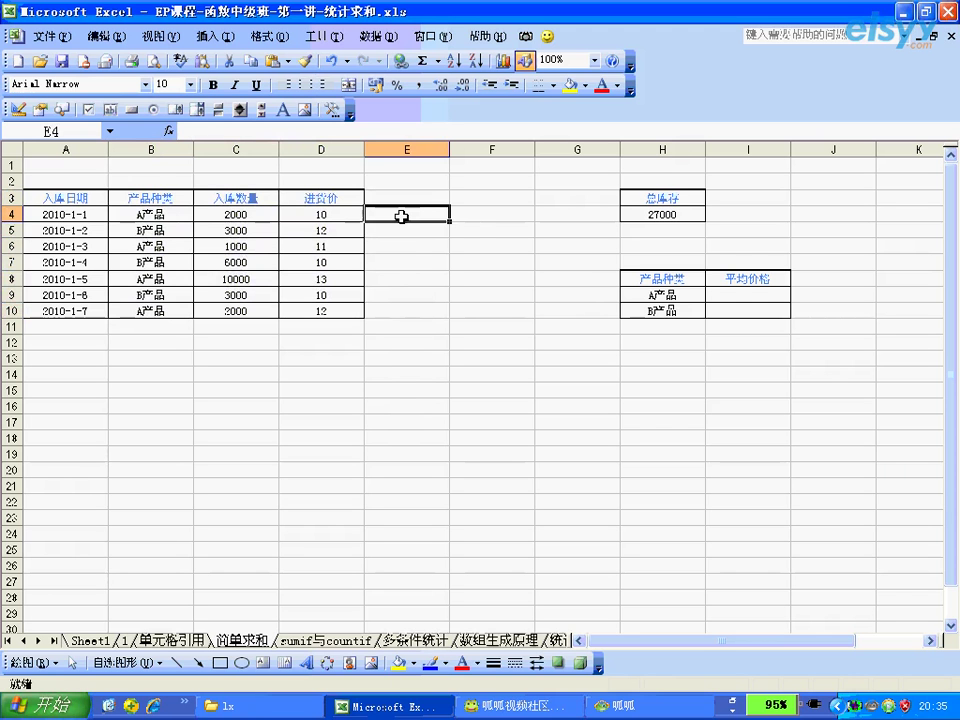
left_click(656, 312)
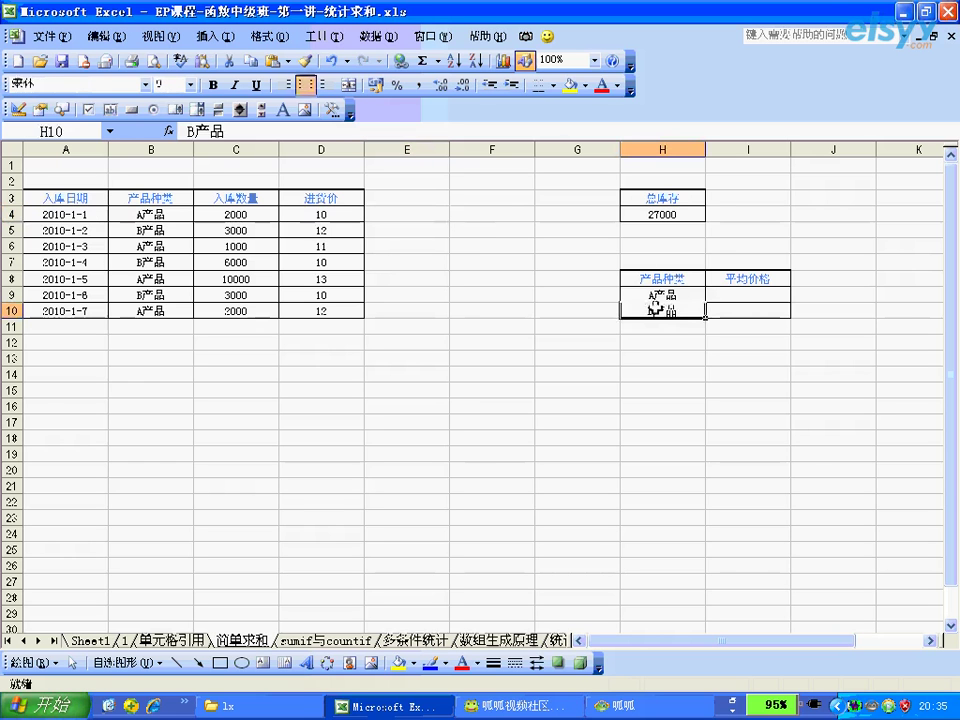
left_click(652, 296)
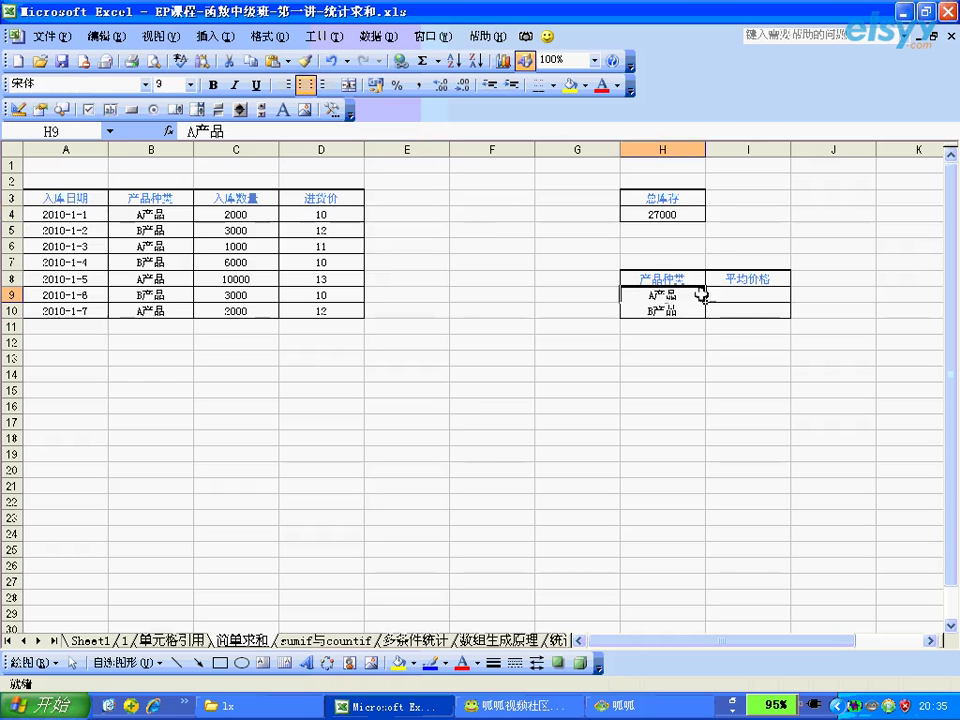
left_click(707, 297)
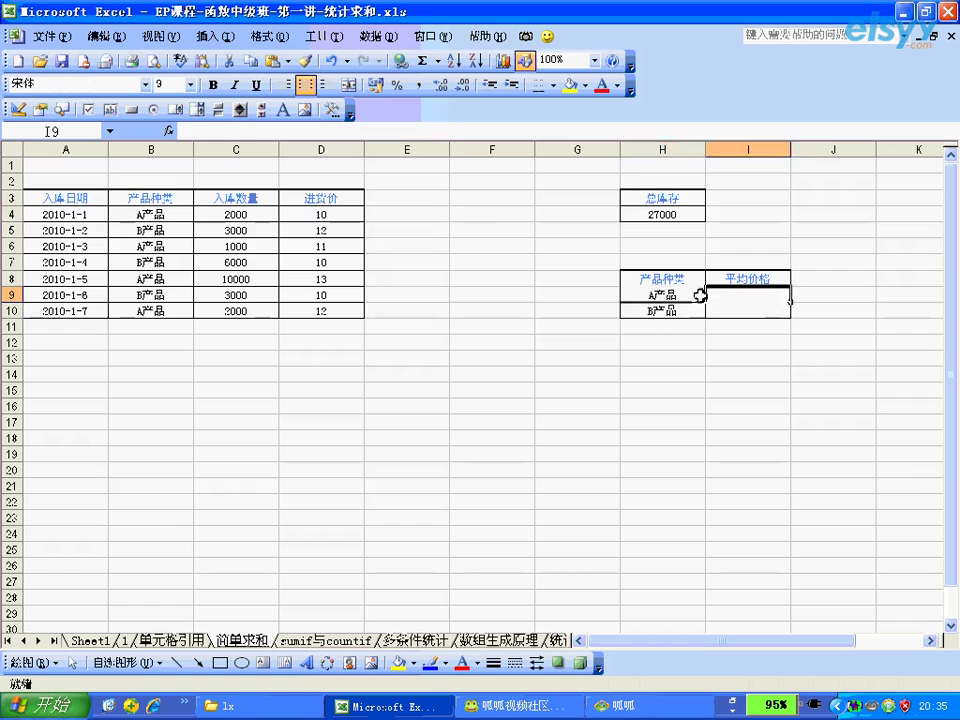
left_click(700, 296)
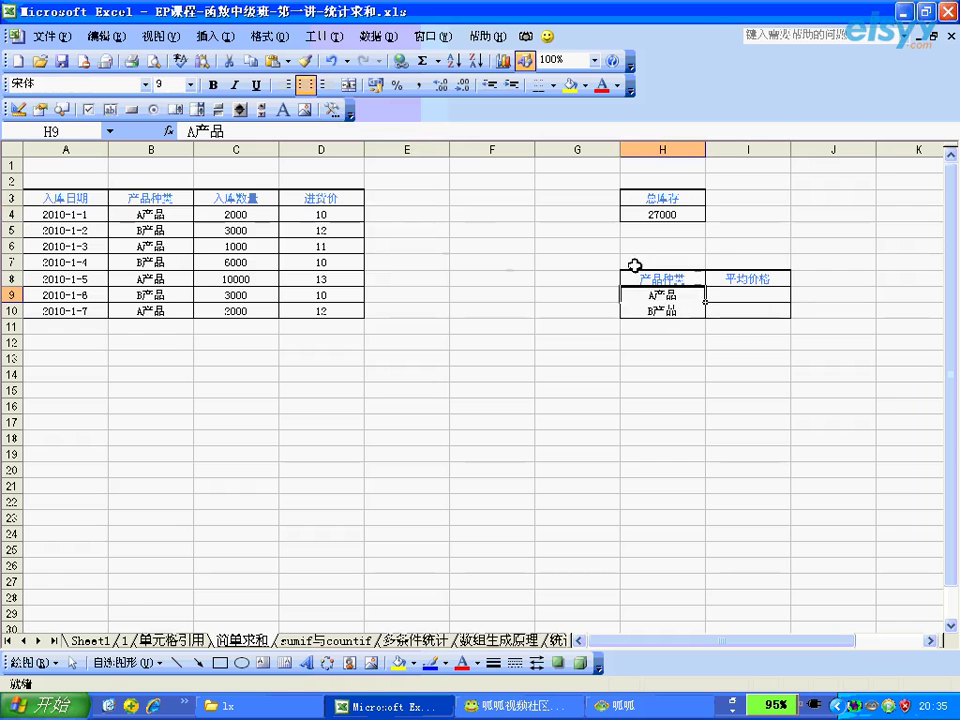
Step: Enter the comparison formula =B4=H9 in E4 to test whether the row's product type is A产品
left_click(390, 215)
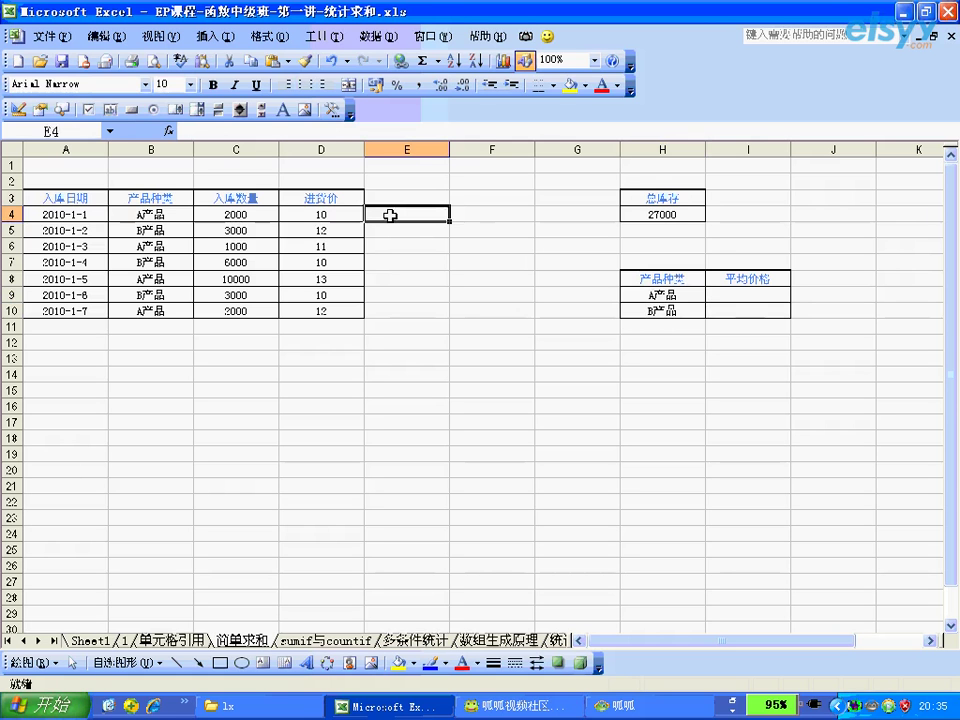
type("=")
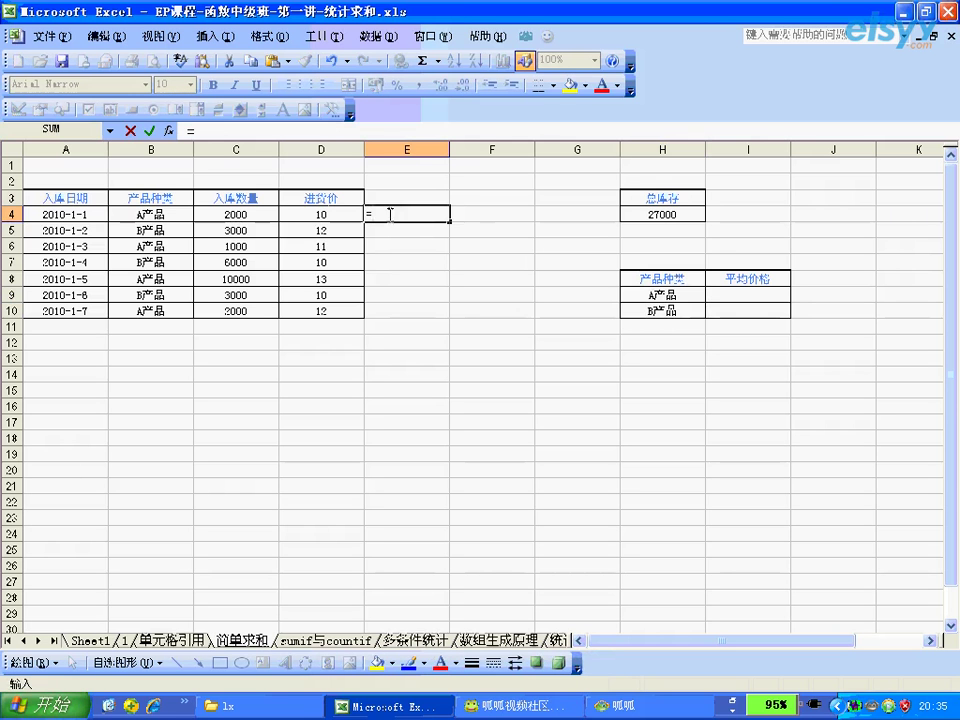
left_click(148, 212)
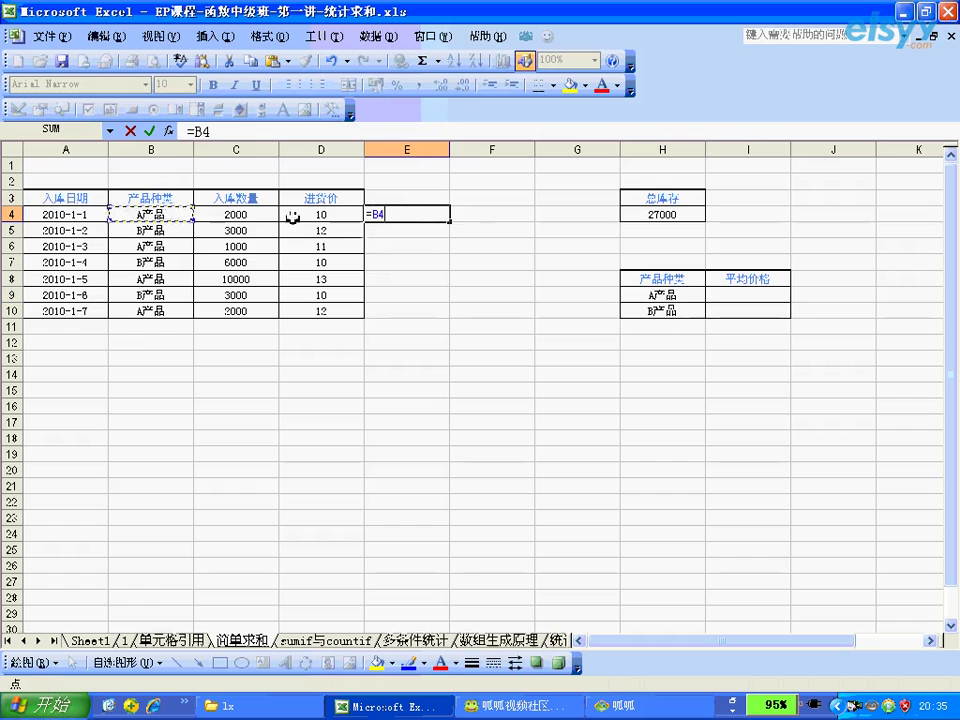
type("=")
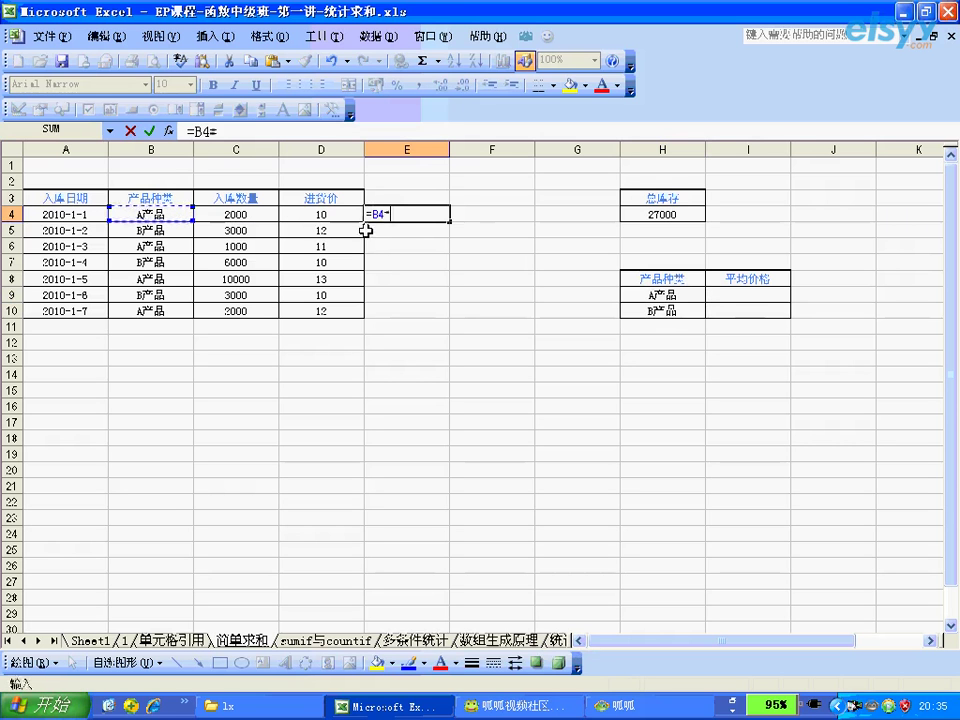
left_click(640, 294)
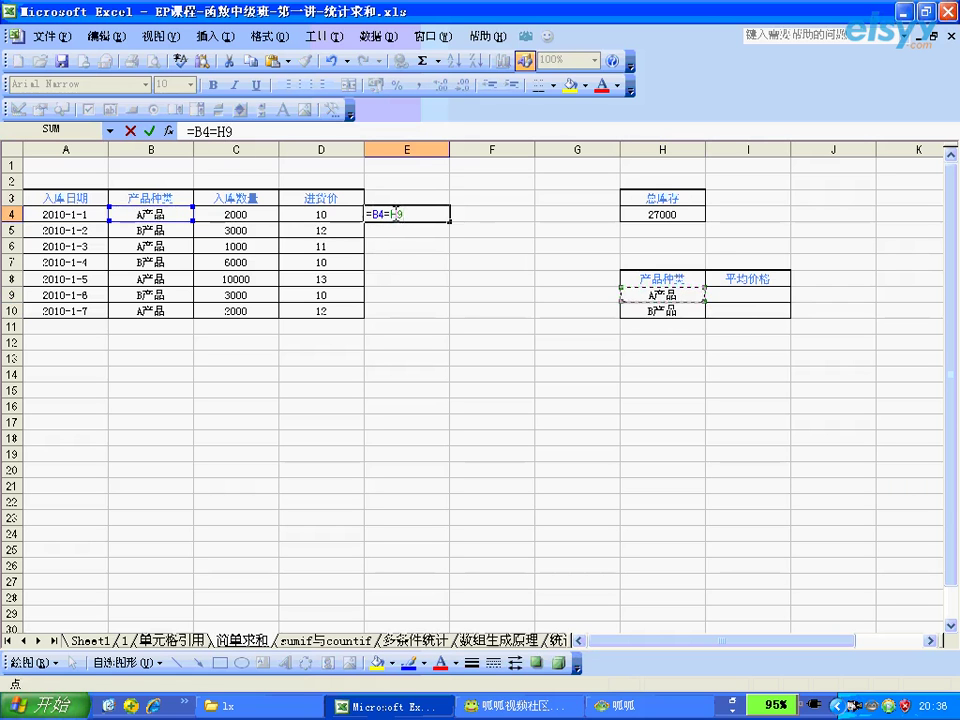
left_click_drag(405, 213, 371, 213)
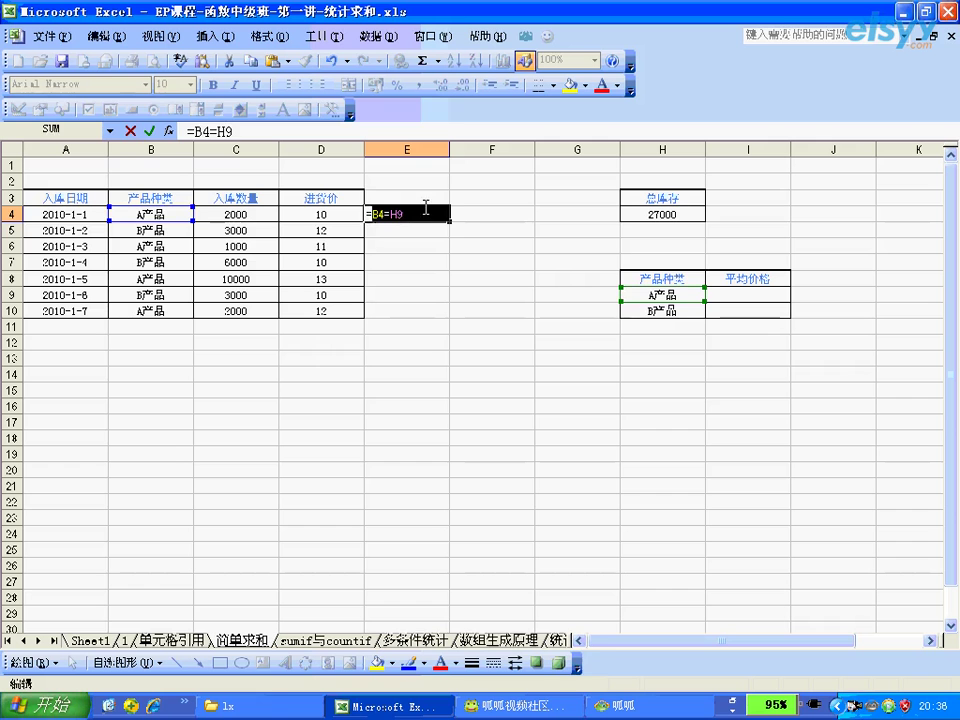
key("Return")
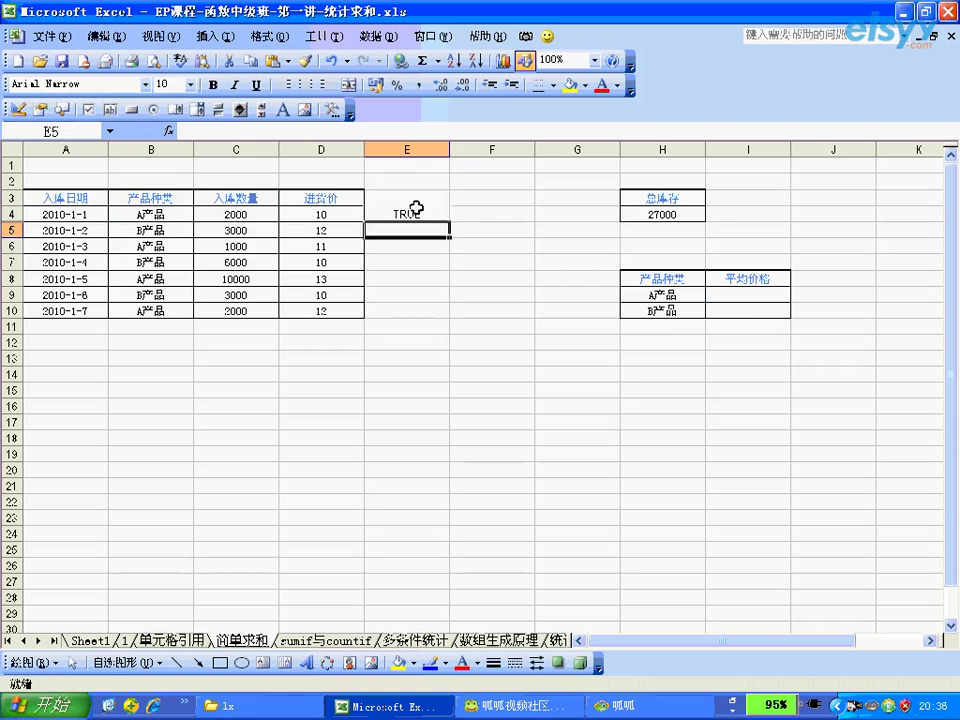
Step: Make the H9 reference in the E4 formula absolute, giving =B4=$H$9
left_click(413, 211)
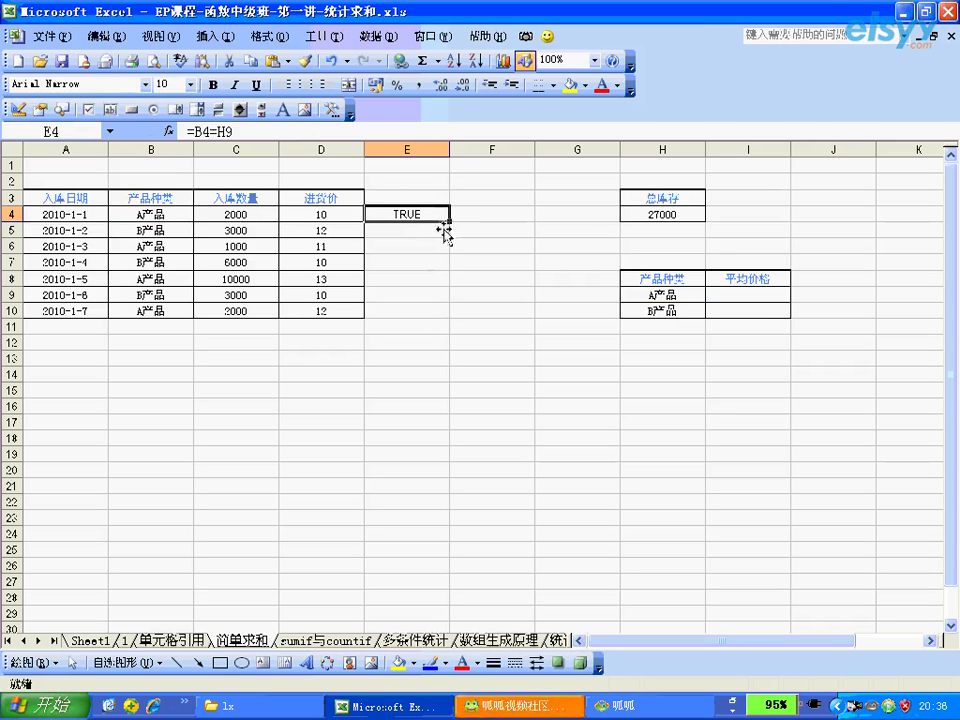
left_click(228, 131)
key("F4")
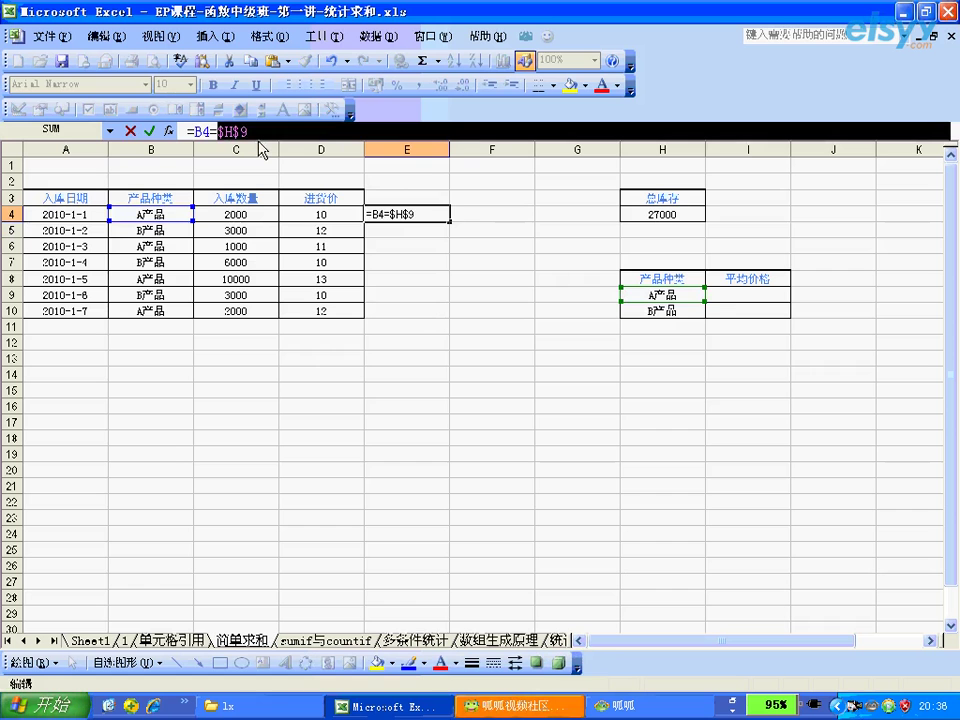
key("Return")
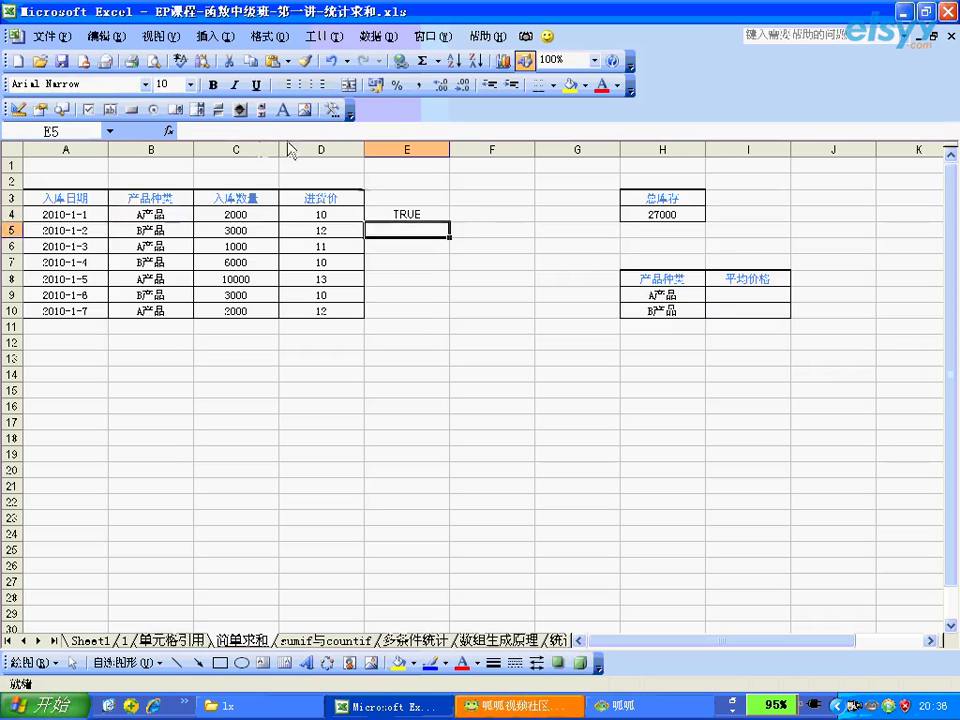
Step: Fill the E4 comparison formula down through E10
left_click(395, 212)
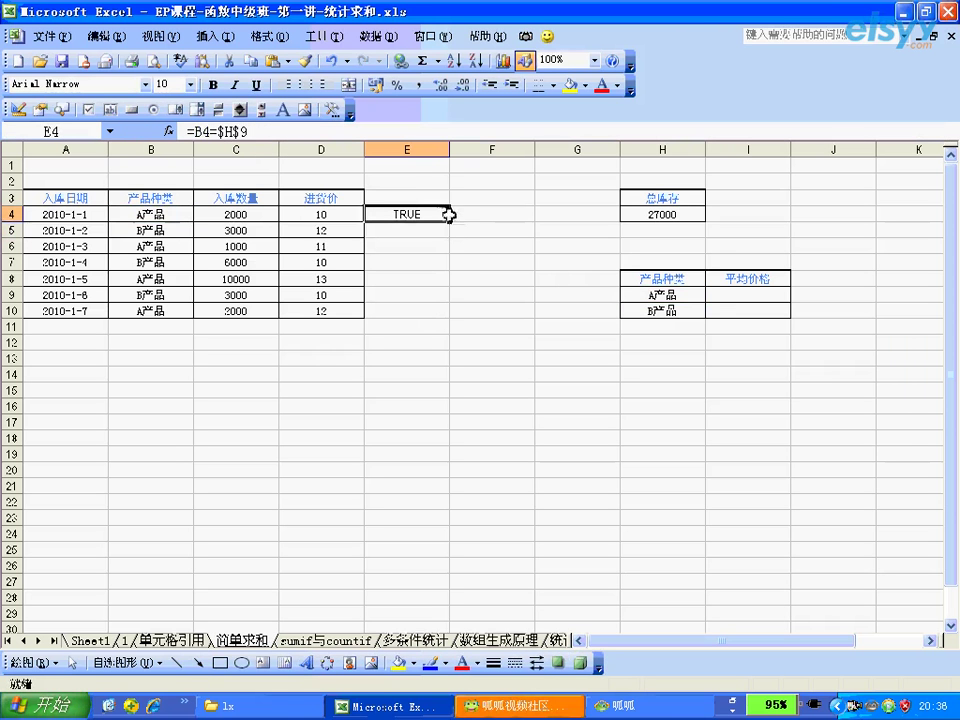
left_click_drag(449, 219, 450, 318)
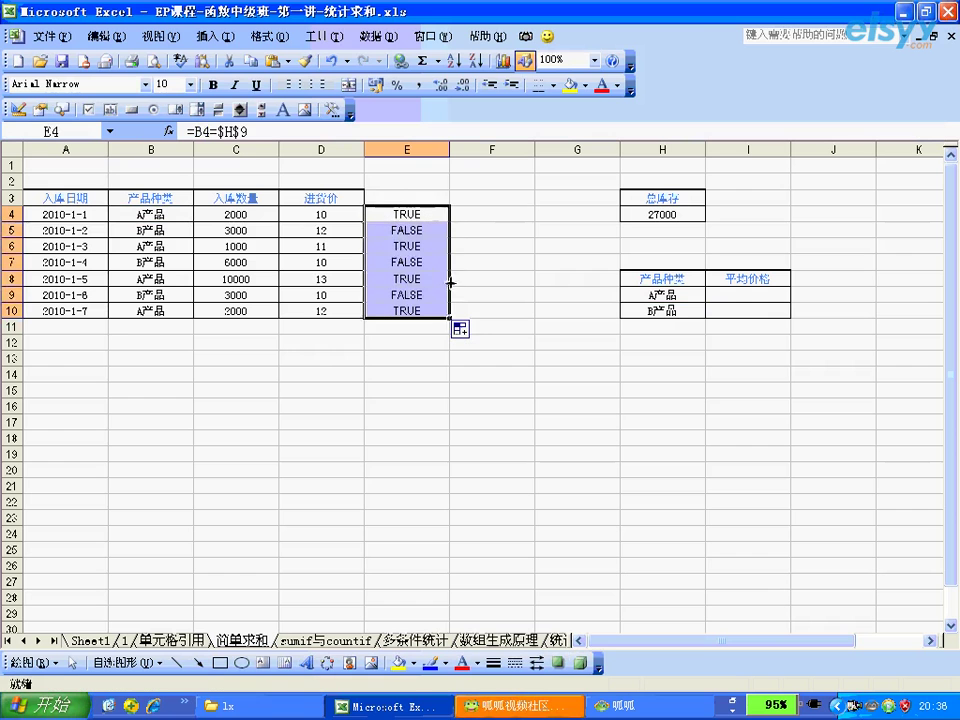
left_click(387, 218)
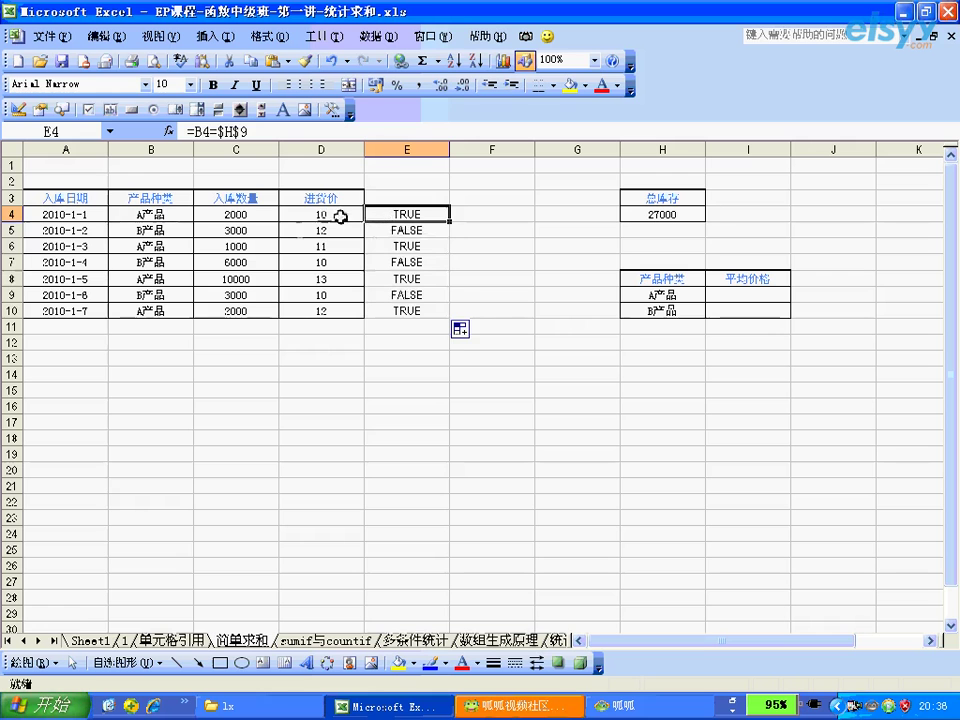
Step: Examine the product comparison formulas and their logical results in cells E5 through E10
left_click(375, 230)
left_click(375, 246)
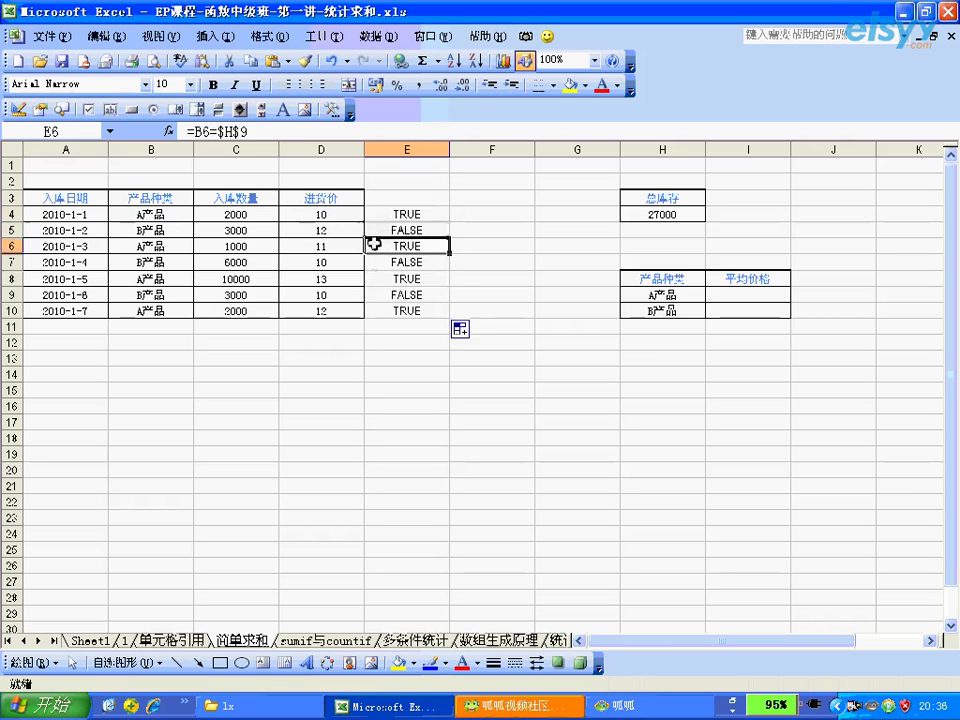
left_click(373, 263)
left_click(377, 279)
left_click(377, 295)
left_click(375, 311)
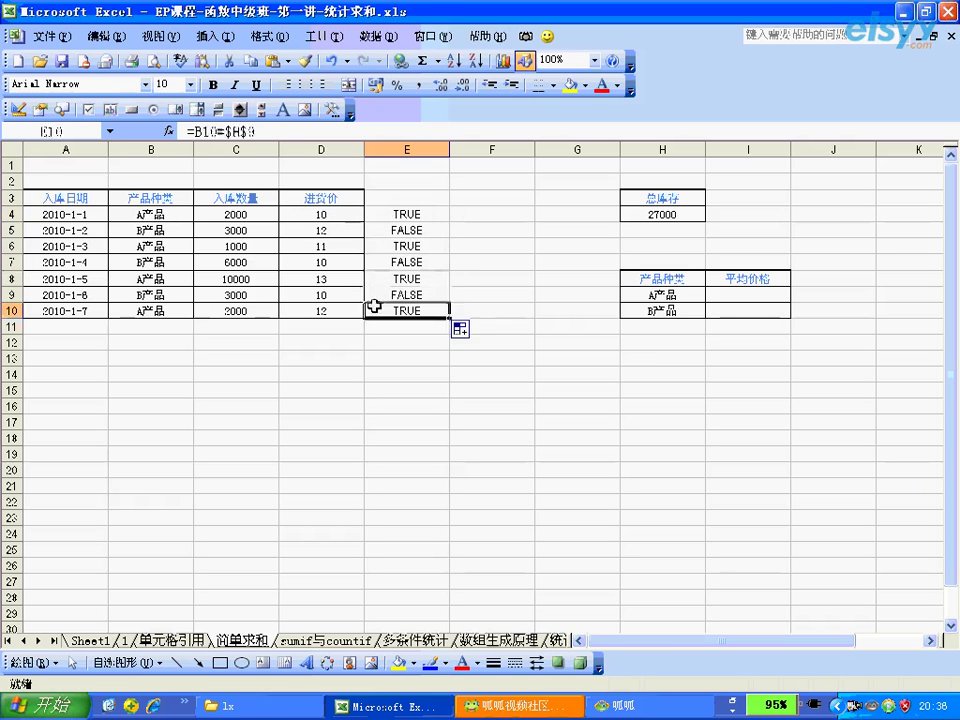
left_click(378, 296)
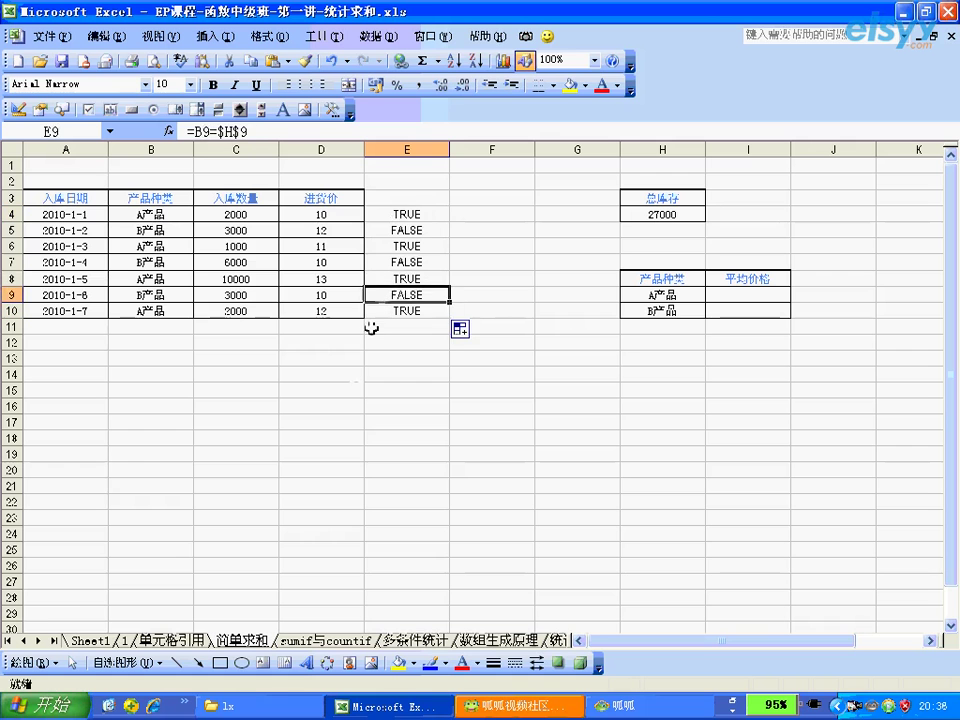
Step: Enter the logical value false in the empty cell E15 below the table, correcting its spelling
left_click(375, 390)
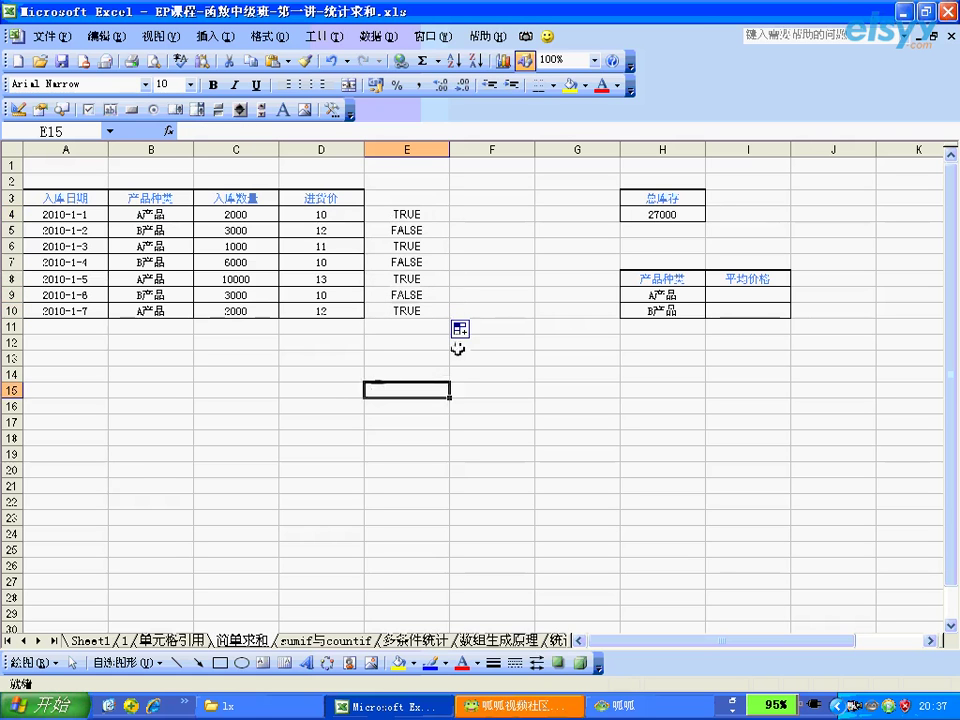
type("'")
type("fal")
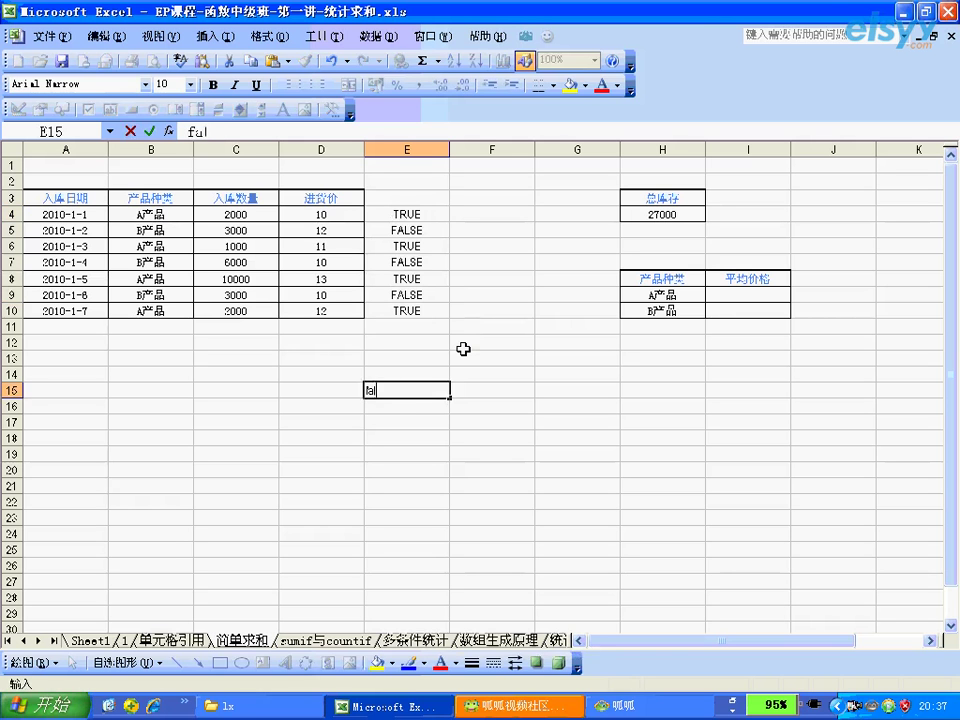
type("sh")
key("Return")
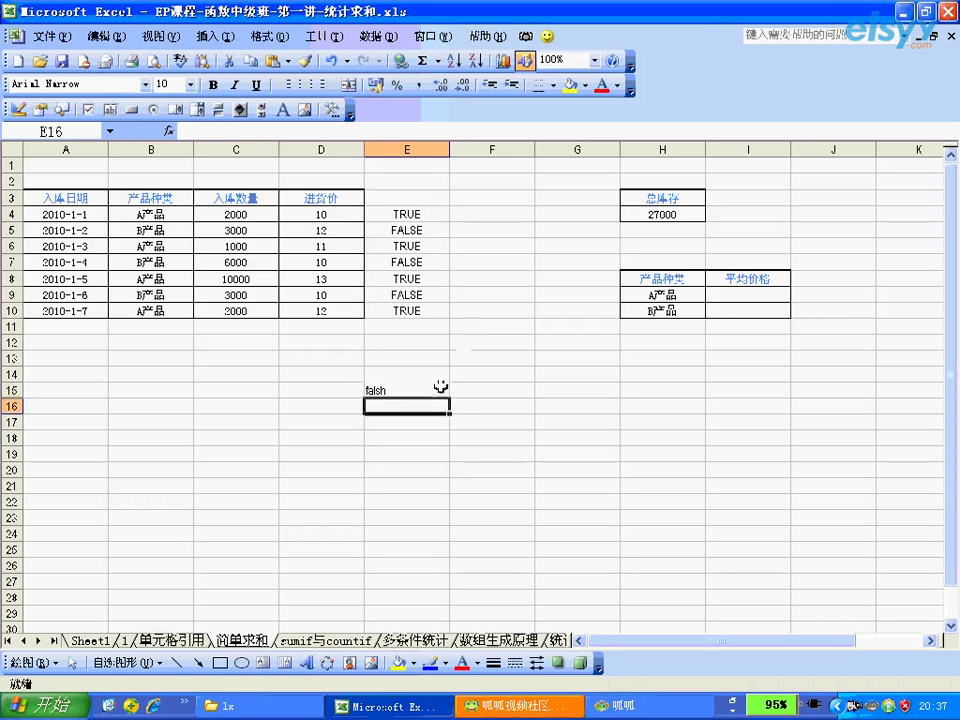
left_click(437, 389)
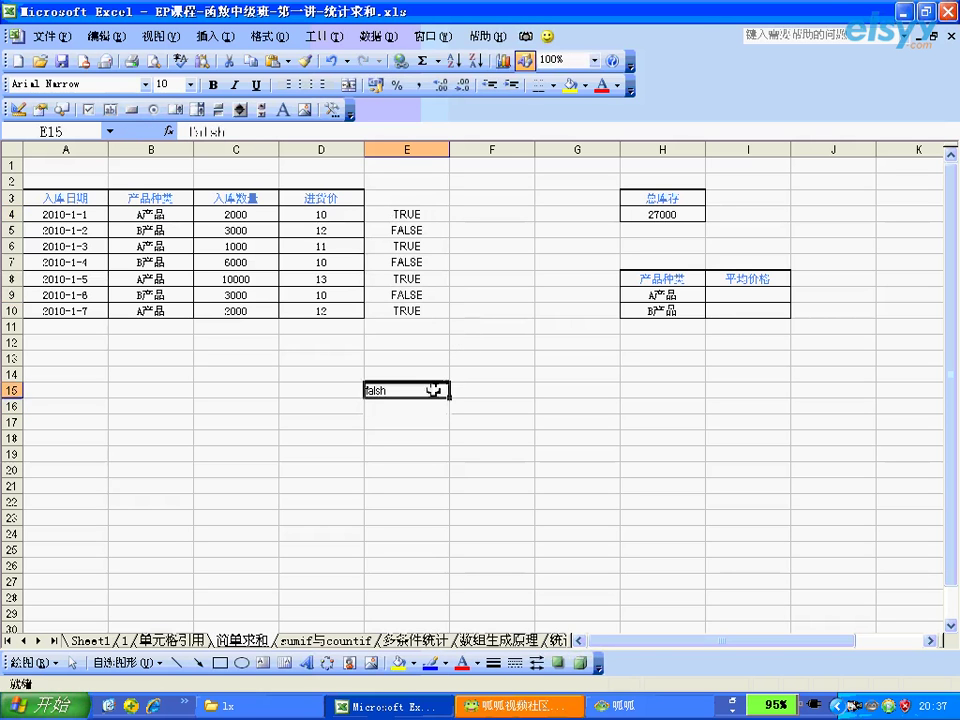
left_click(257, 130)
key("BackSpace")
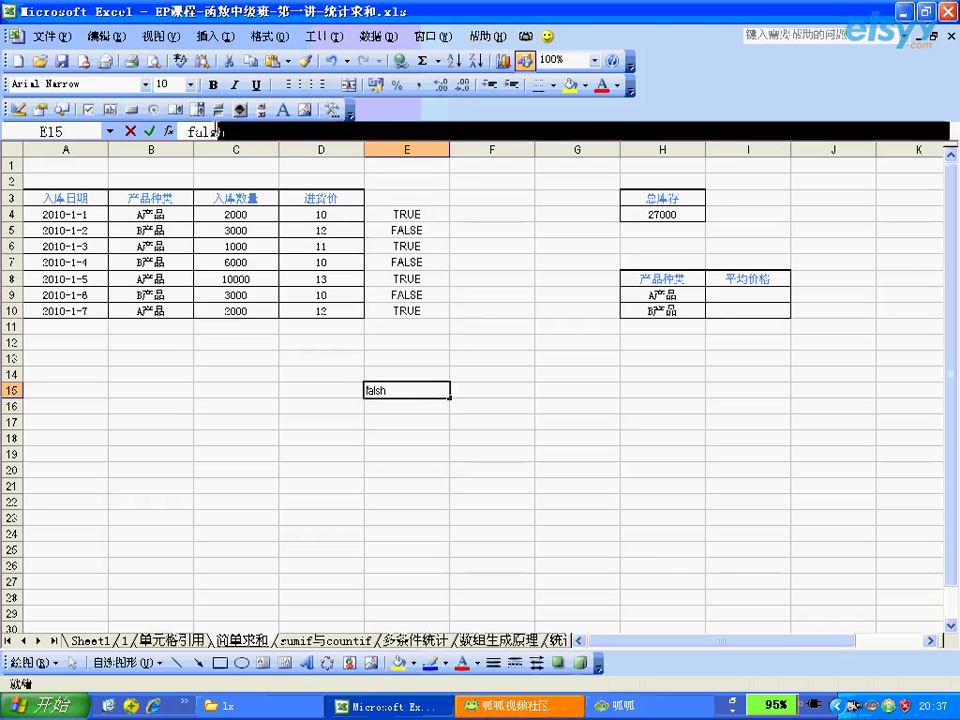
type("e")
key("Return")
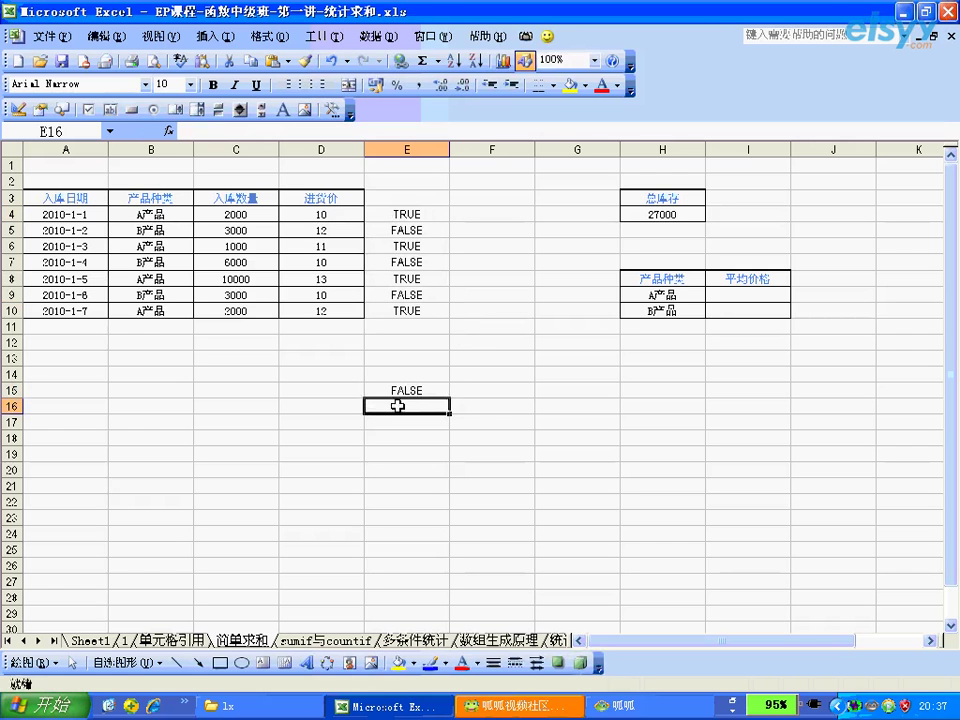
Step: Enter the logical value true in cell E16, directly below the other logical value, and check both cells
type("true")
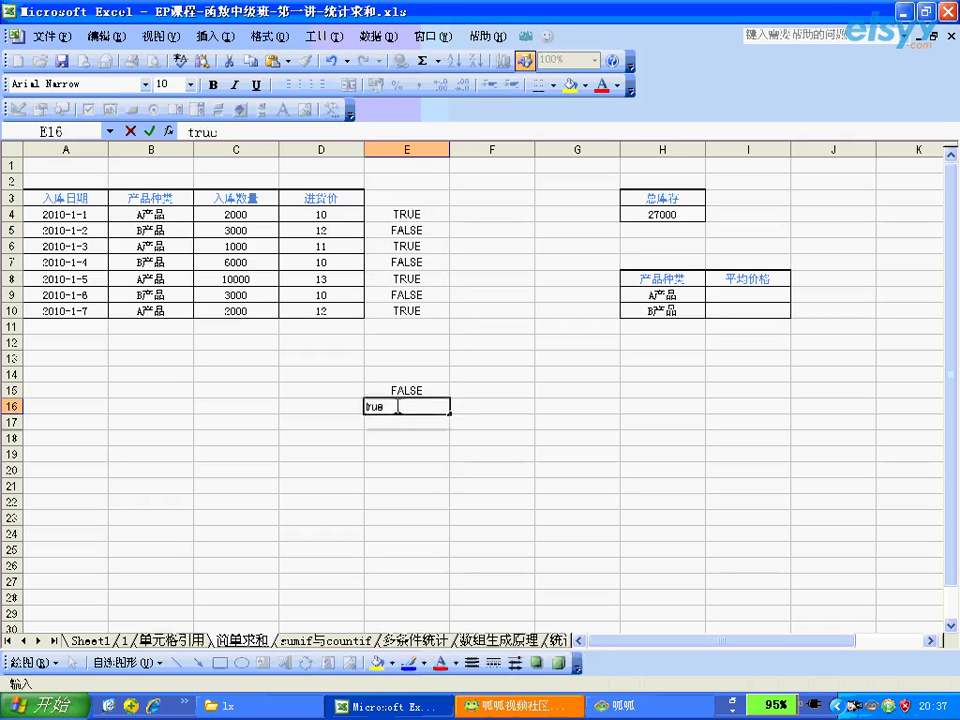
key("Return")
left_click(397, 406)
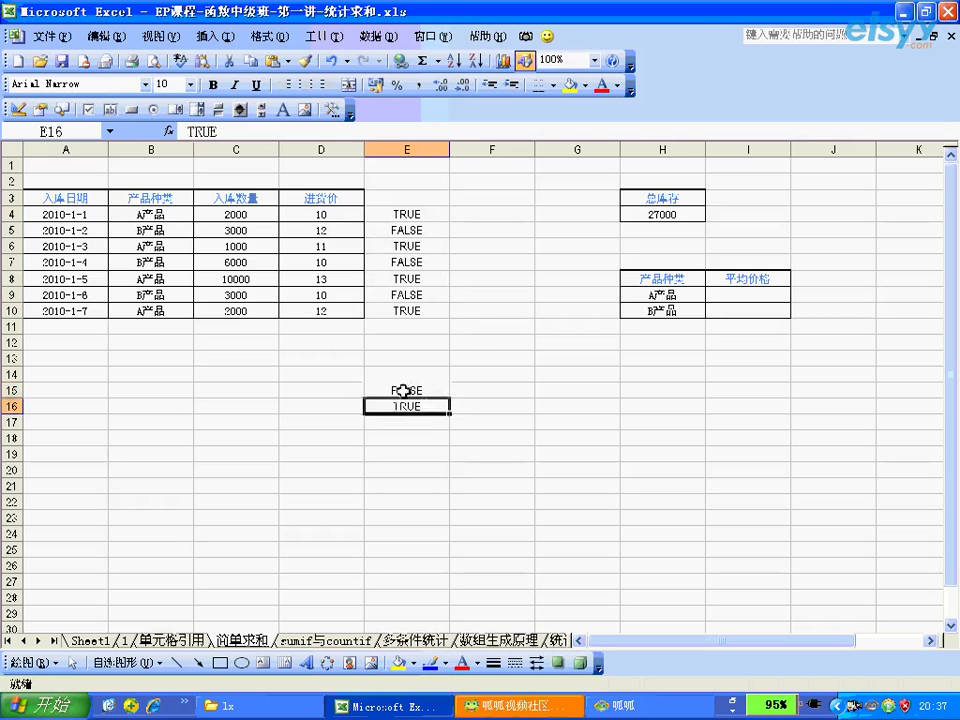
left_click(398, 390)
left_click(428, 406)
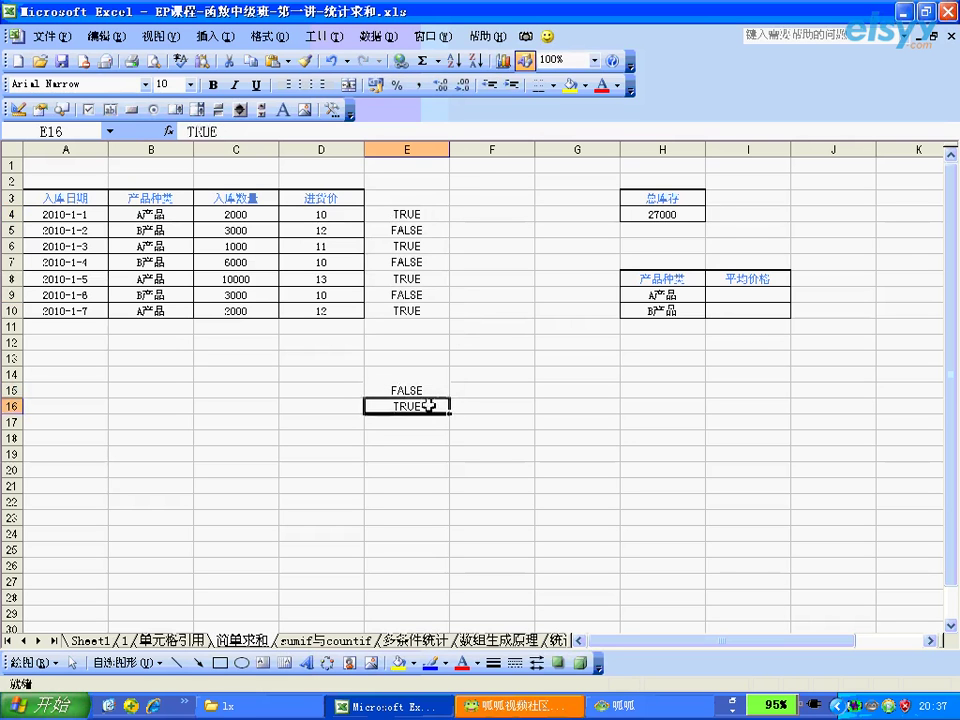
left_click(430, 390)
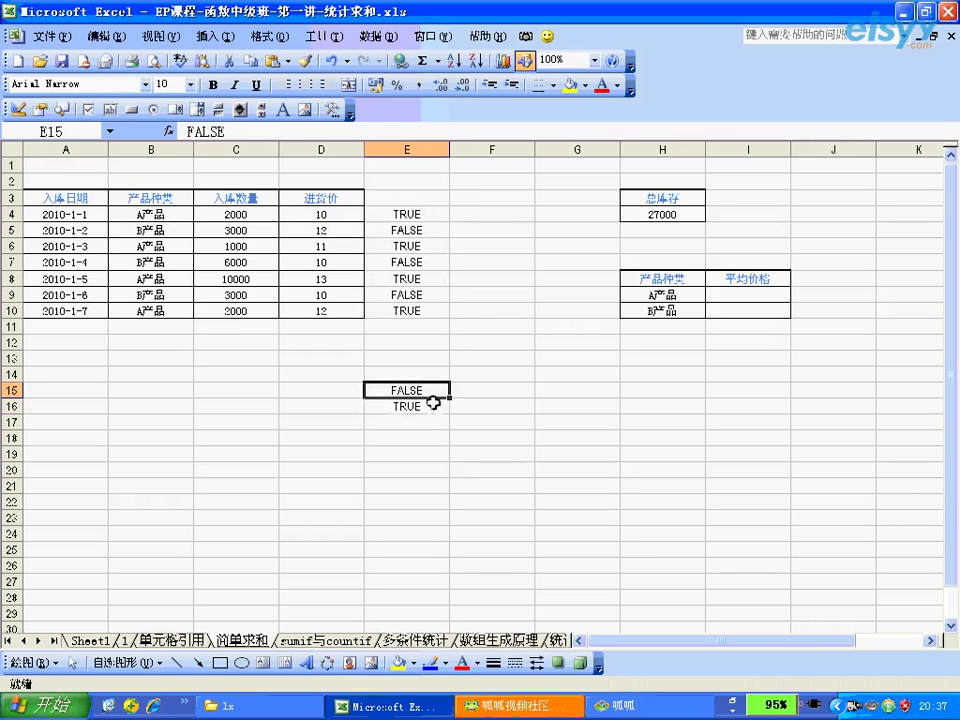
left_click(432, 408)
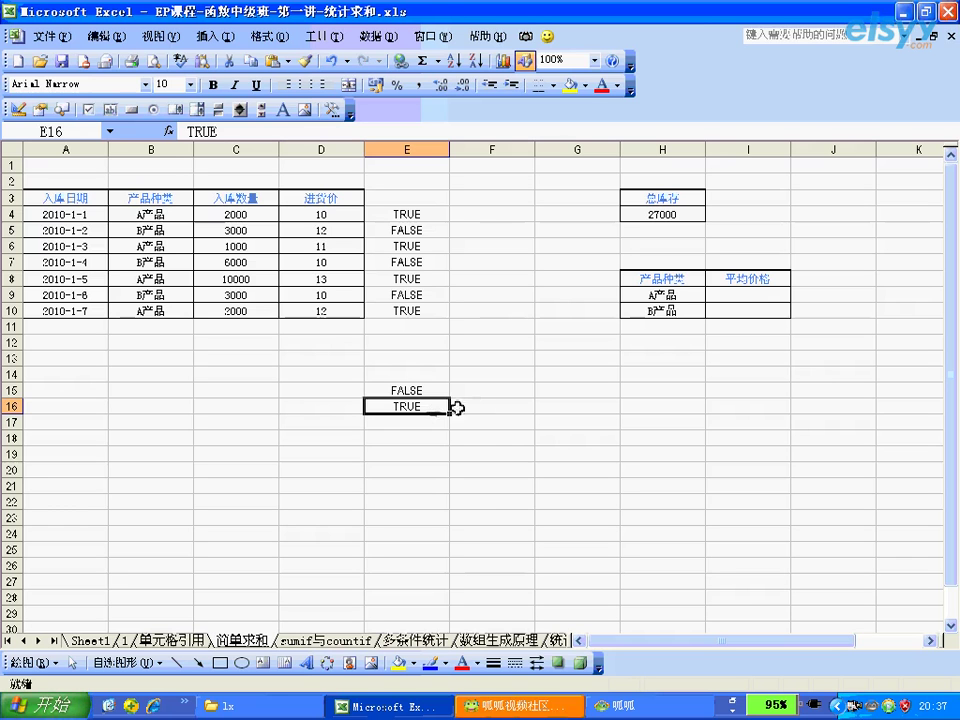
Step: Enter the formula =E15*1 in cell F15 and fill it down to F16
left_click(486, 391)
type("=")
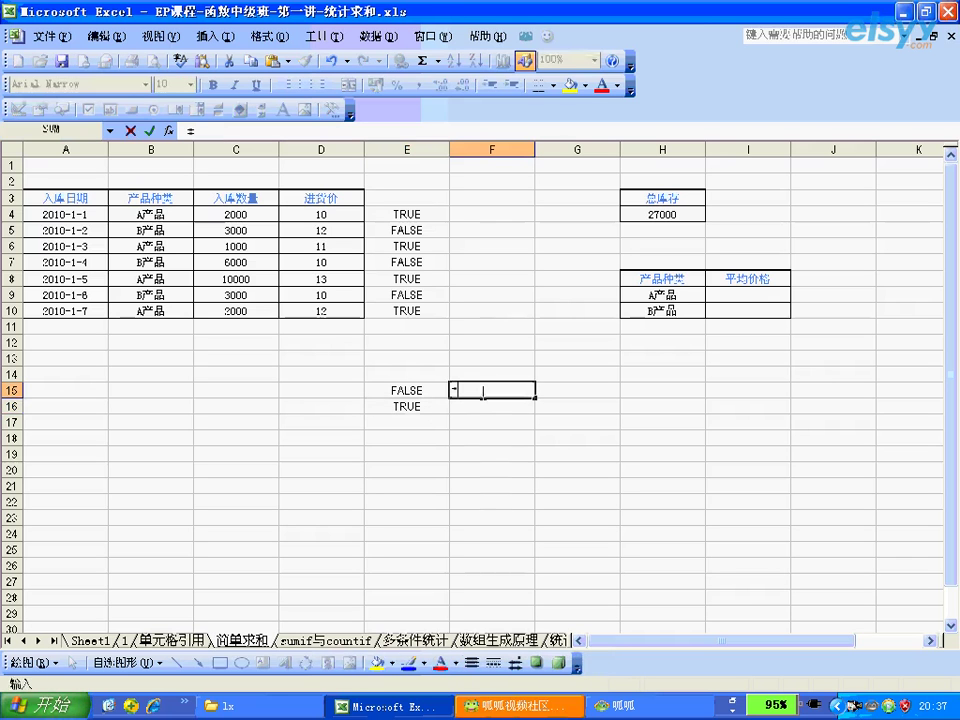
left_click(438, 391)
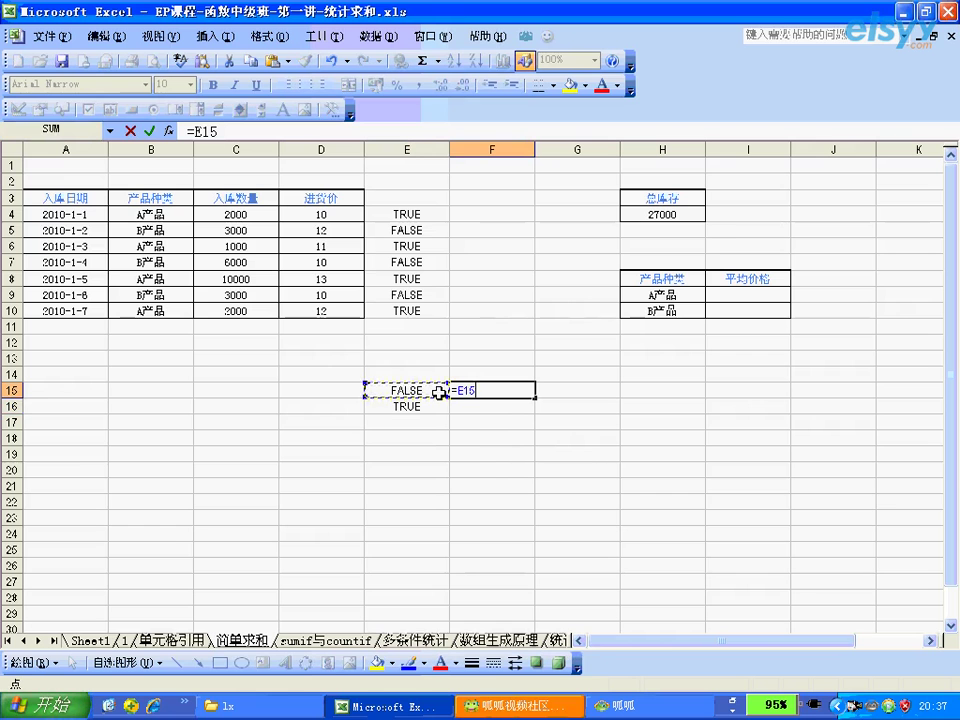
type("*1")
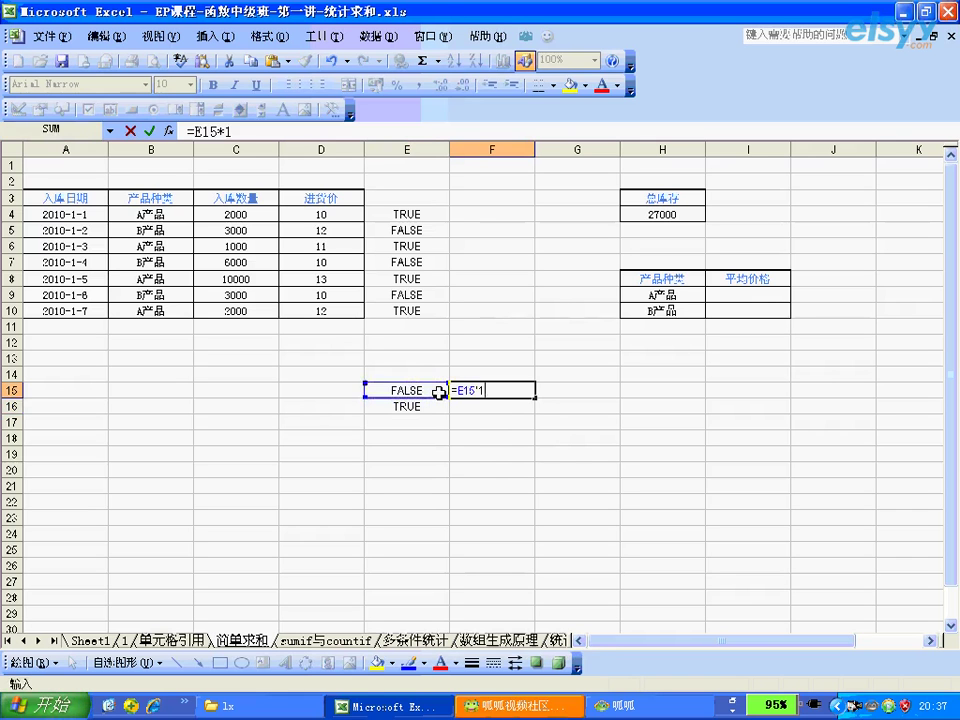
key("Return")
left_click(493, 390)
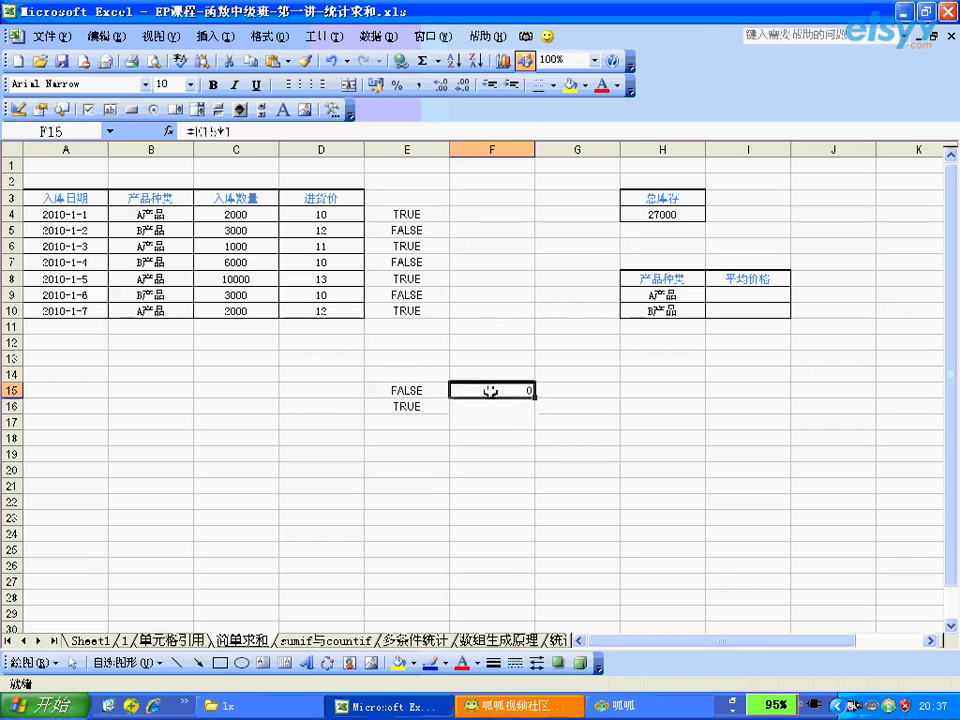
left_click_drag(538, 391, 530, 406)
left_click(502, 391)
left_click(497, 404)
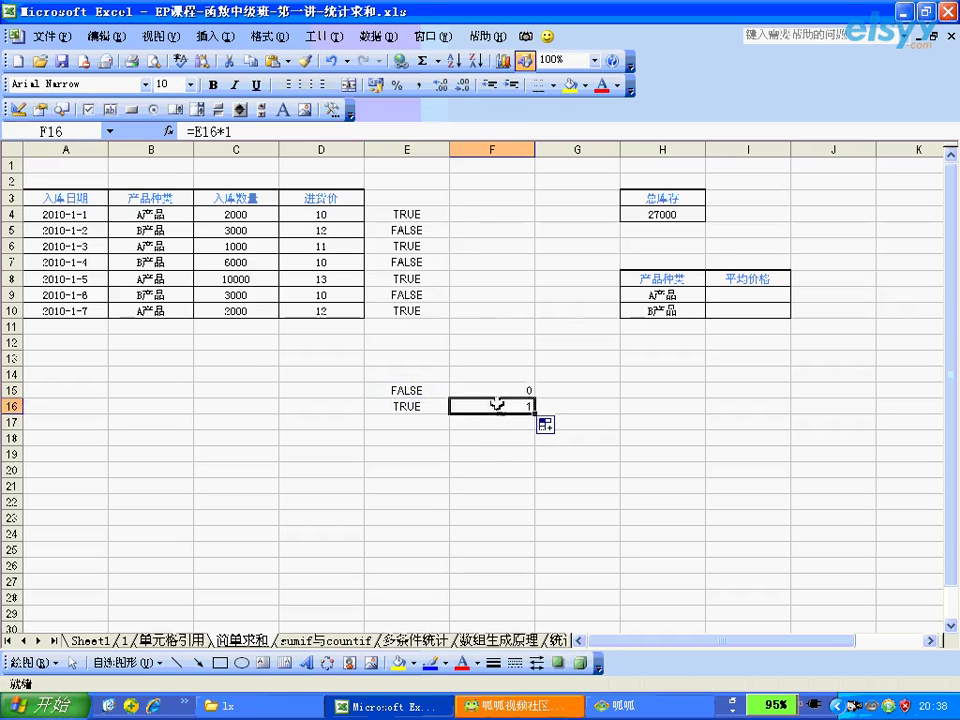
Step: Compare the logical values in E15:E16 with their numeric equivalents in F15:F16, and relate them to the comparison formulas in E4:E5
left_click(442, 390)
left_click(453, 390)
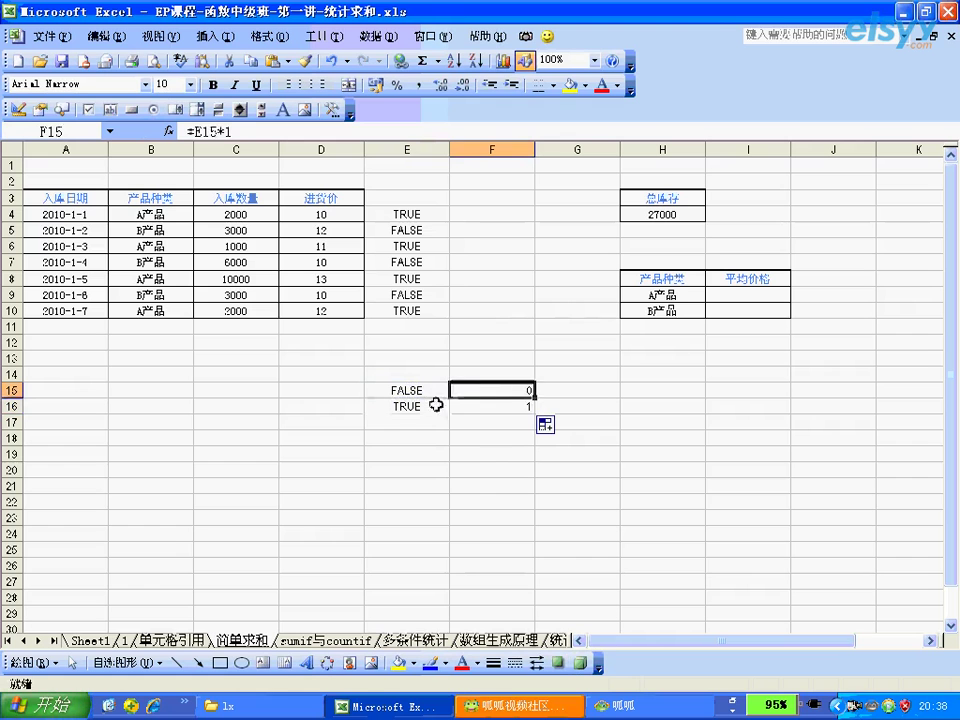
left_click(444, 404)
left_click(466, 405)
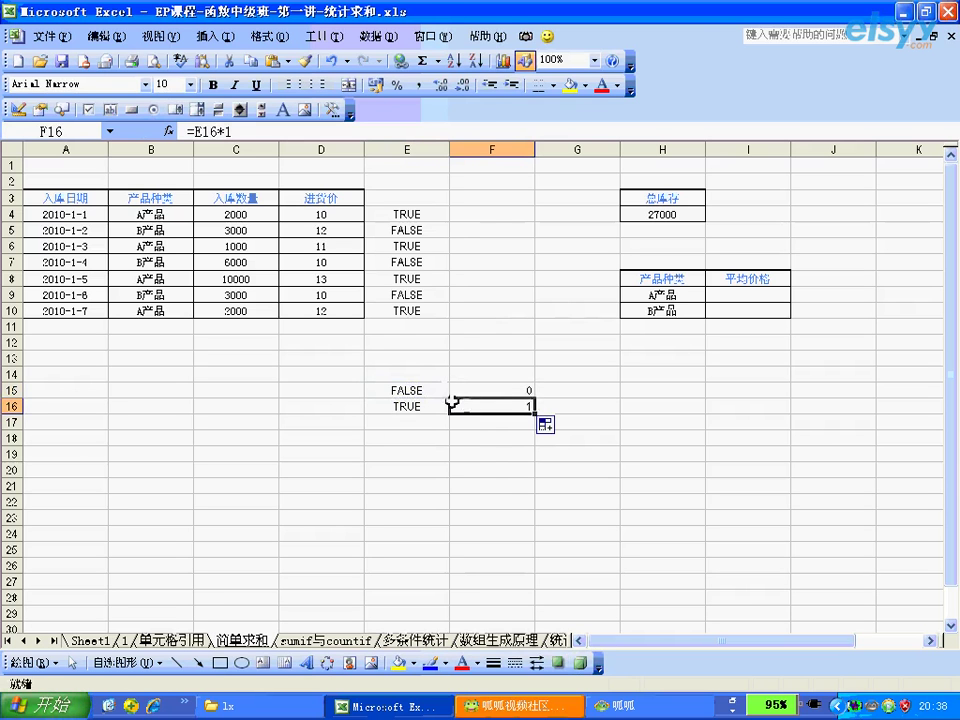
left_click_drag(443, 390, 454, 399)
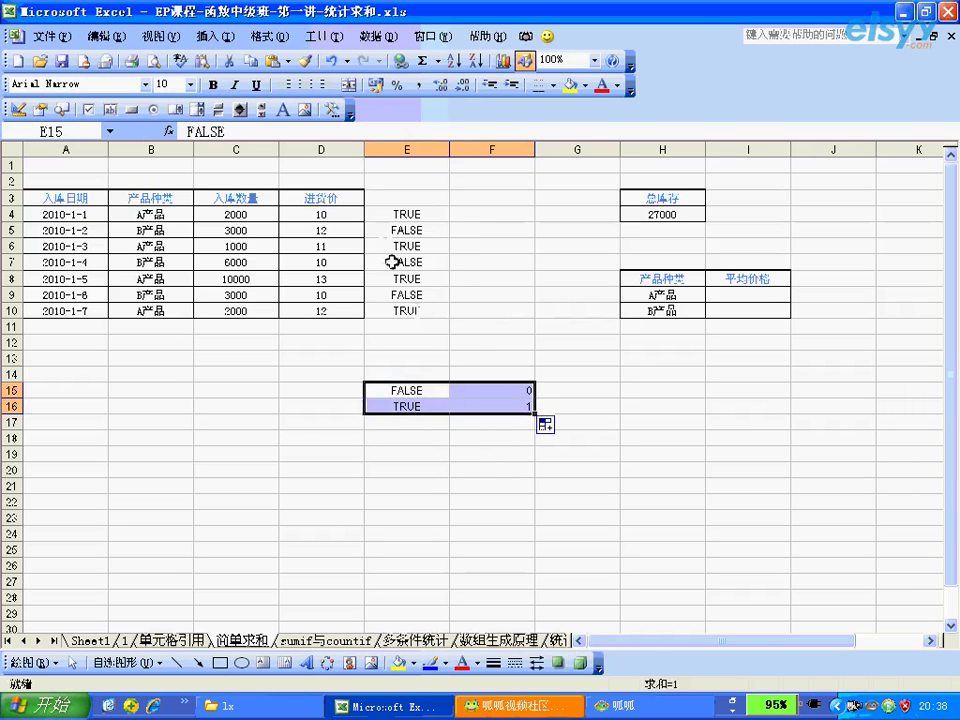
left_click(381, 214)
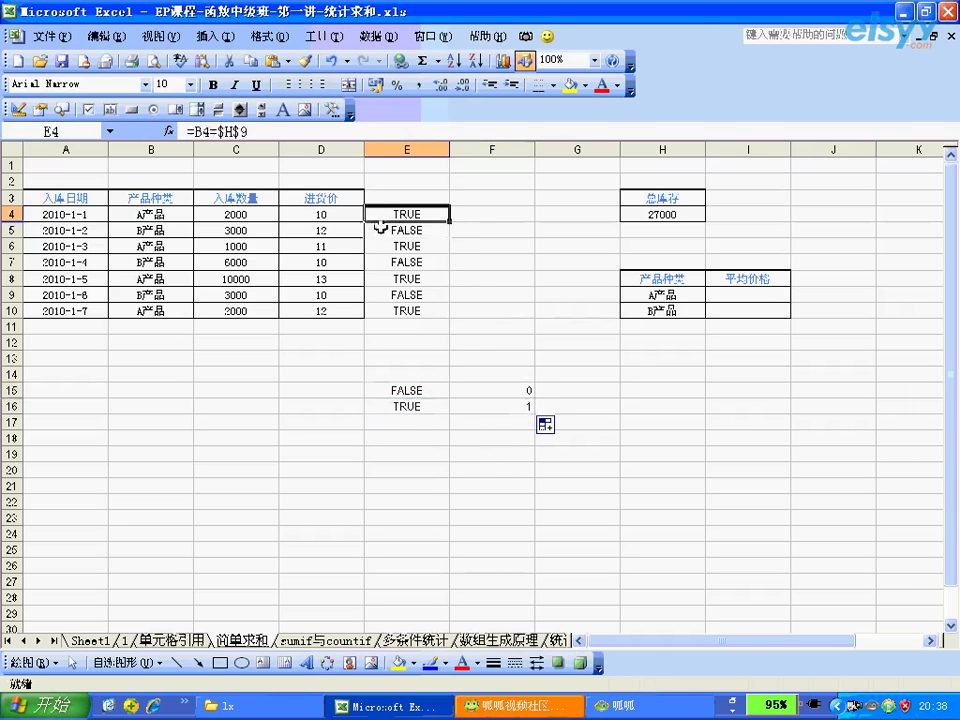
left_click(380, 231)
left_click(381, 214)
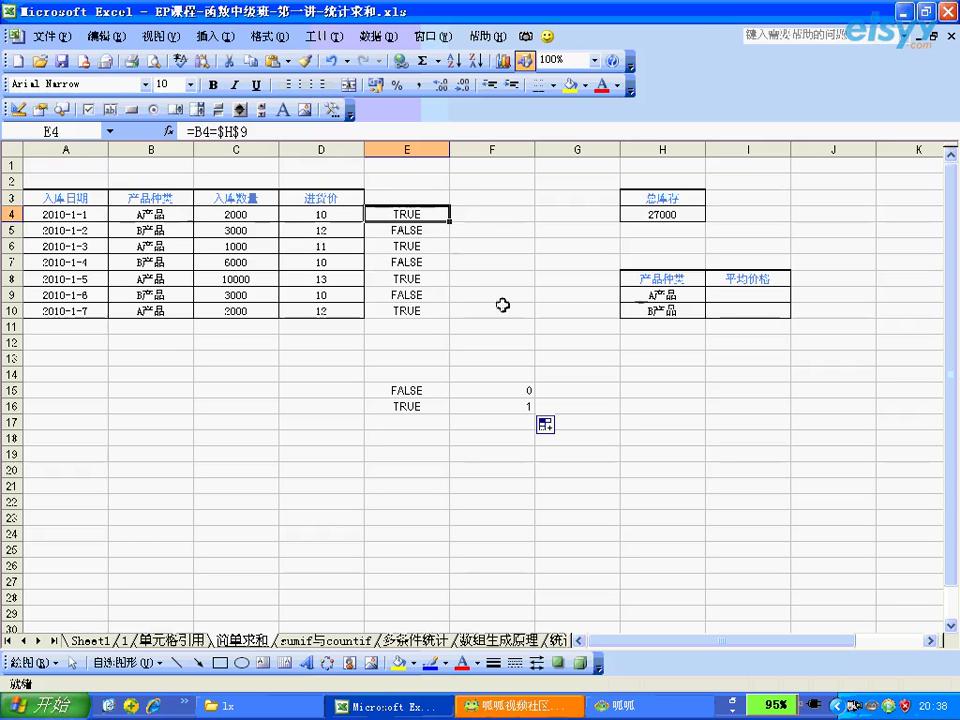
left_click(400, 230)
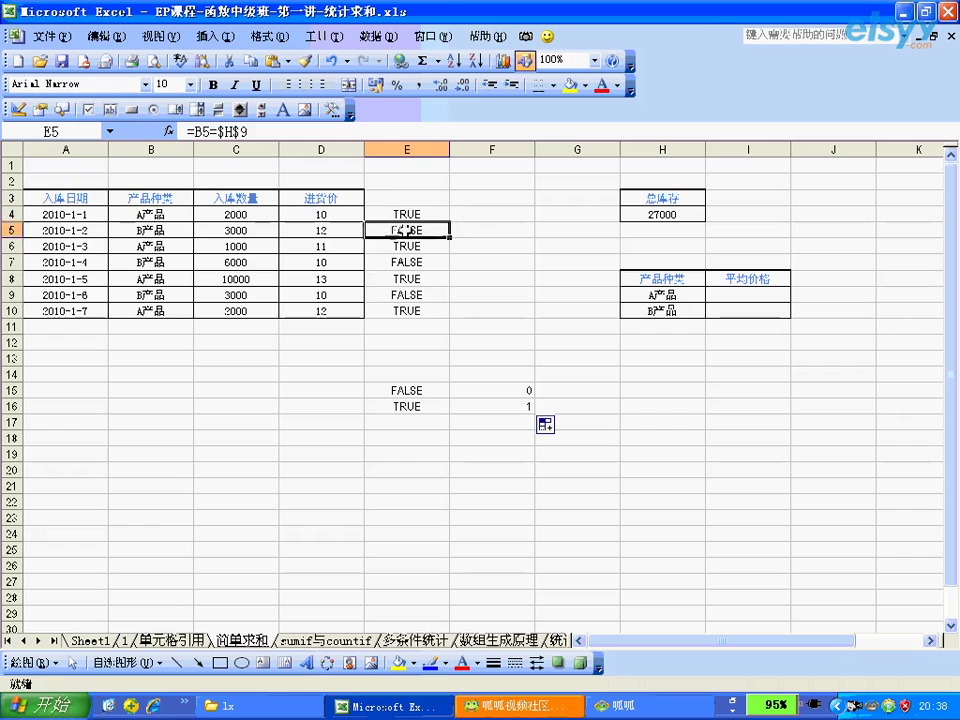
Step: Enter =C4*D4 in cell F4 to multiply quantity by purchase price, fill it down to F10, and check it against C4:D4
left_click(468, 218)
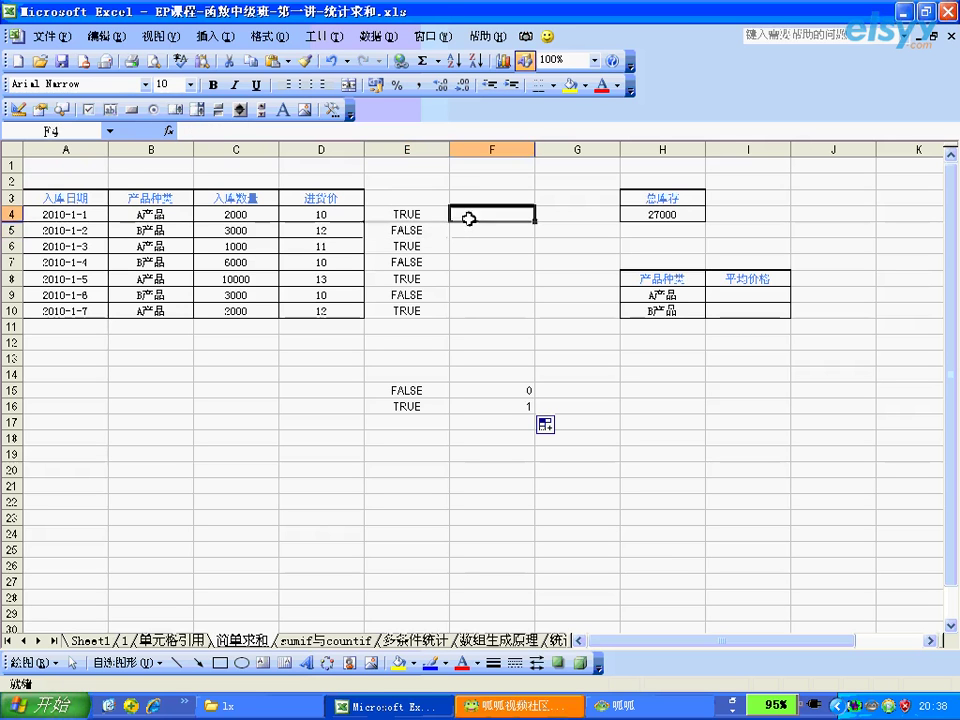
type("=")
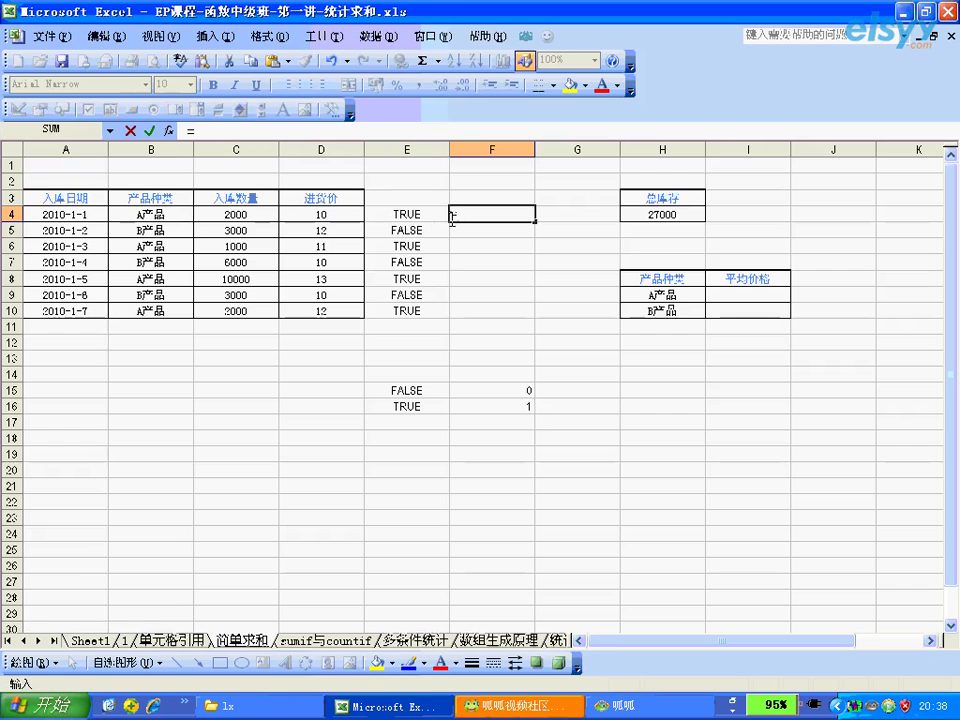
left_click(265, 215)
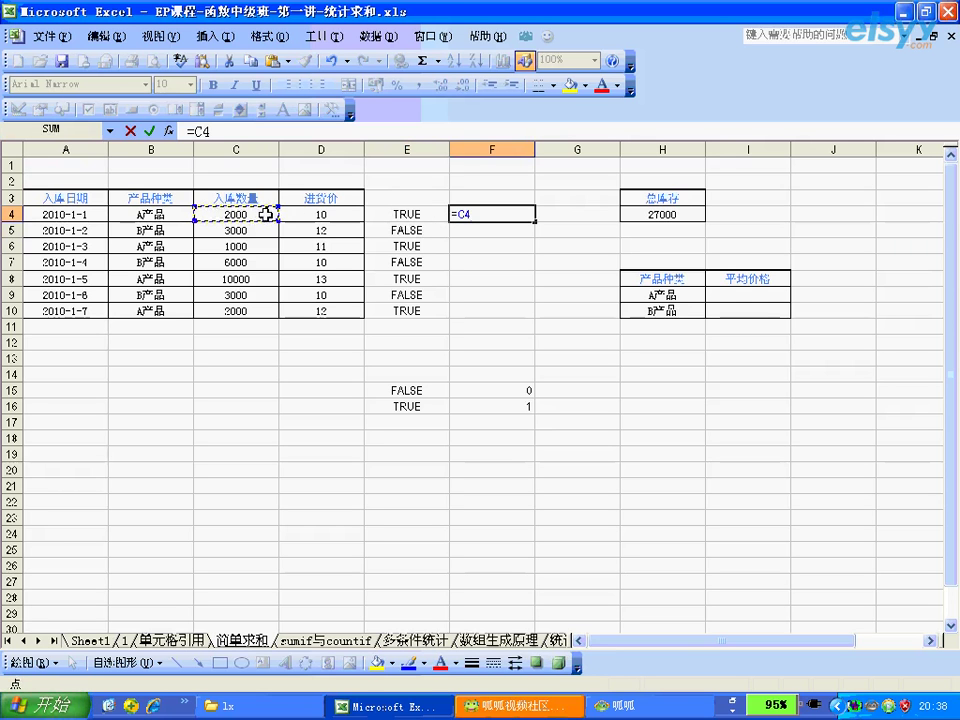
type("*")
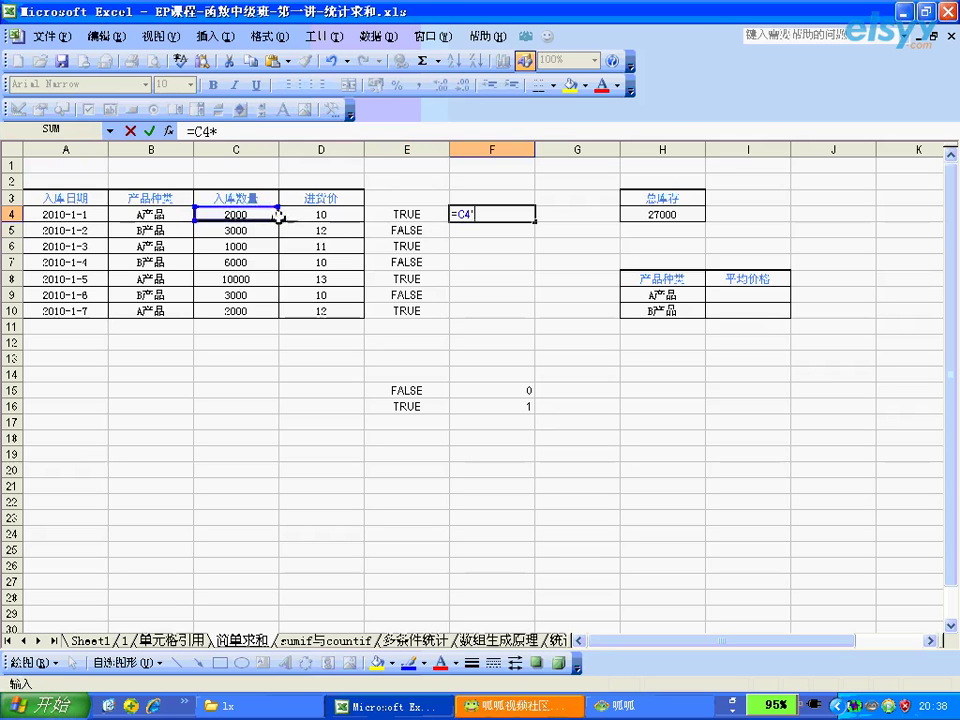
left_click(289, 217)
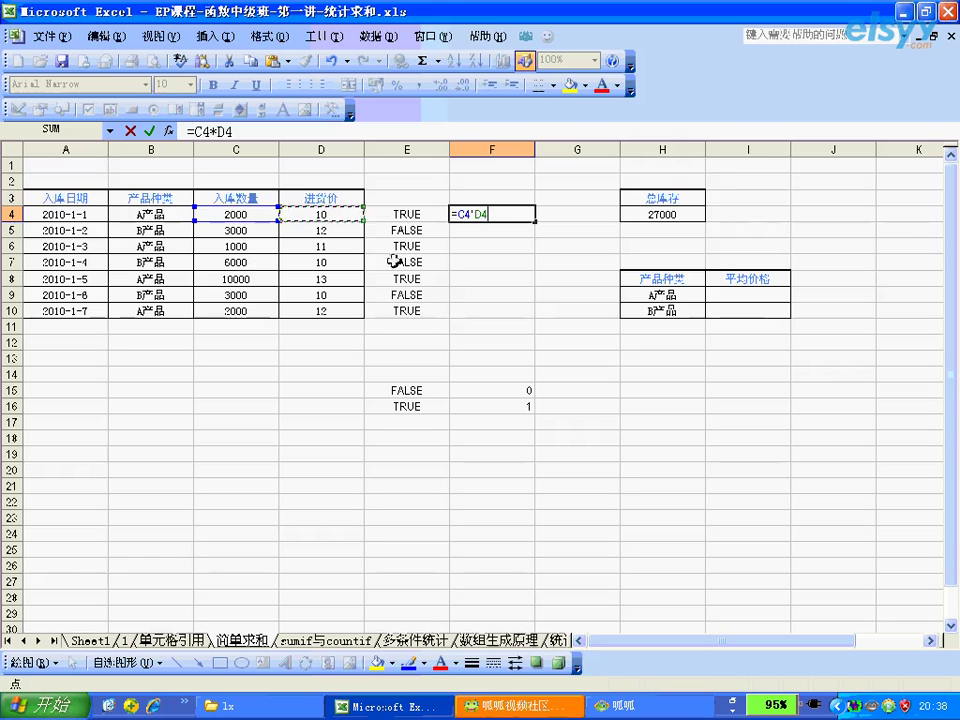
key("Return")
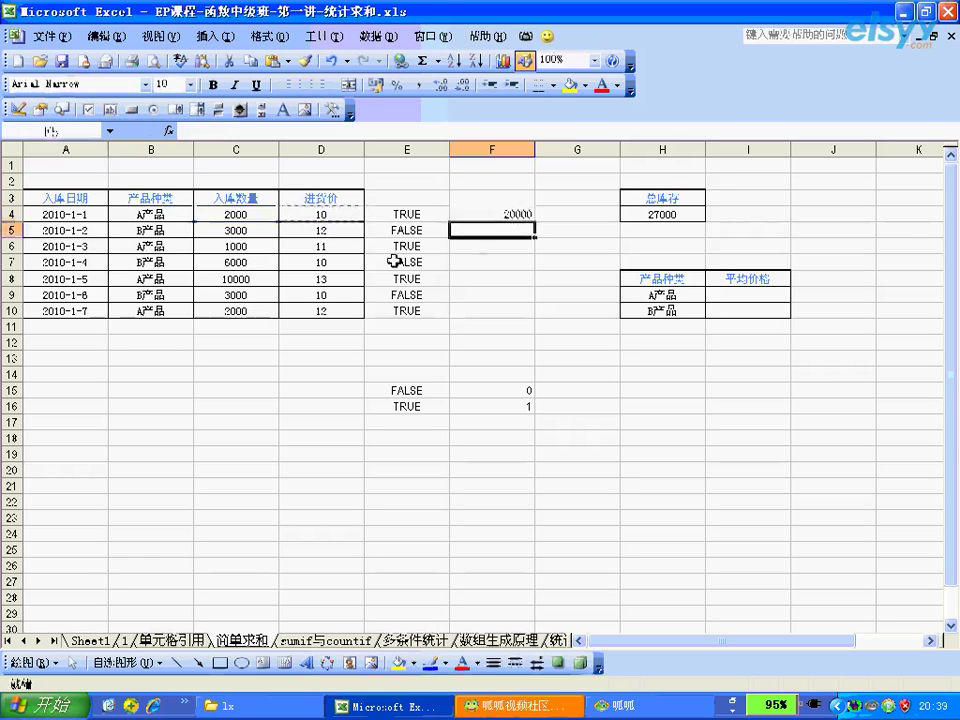
left_click(484, 213)
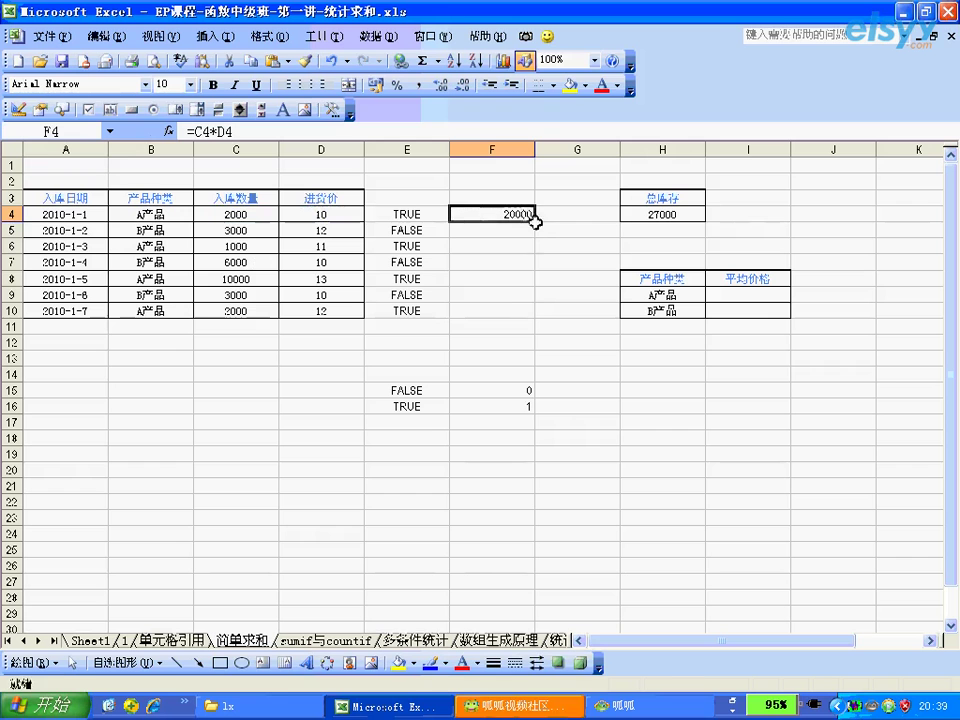
left_click_drag(533, 219, 534, 314)
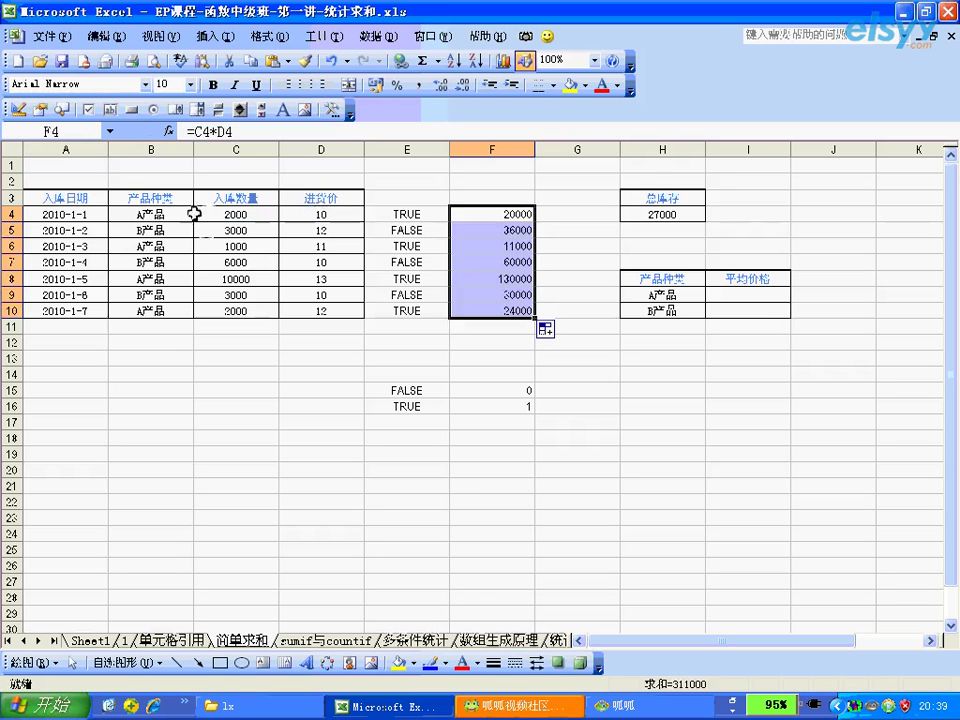
left_click(310, 212)
left_click_drag(310, 212, 274, 214)
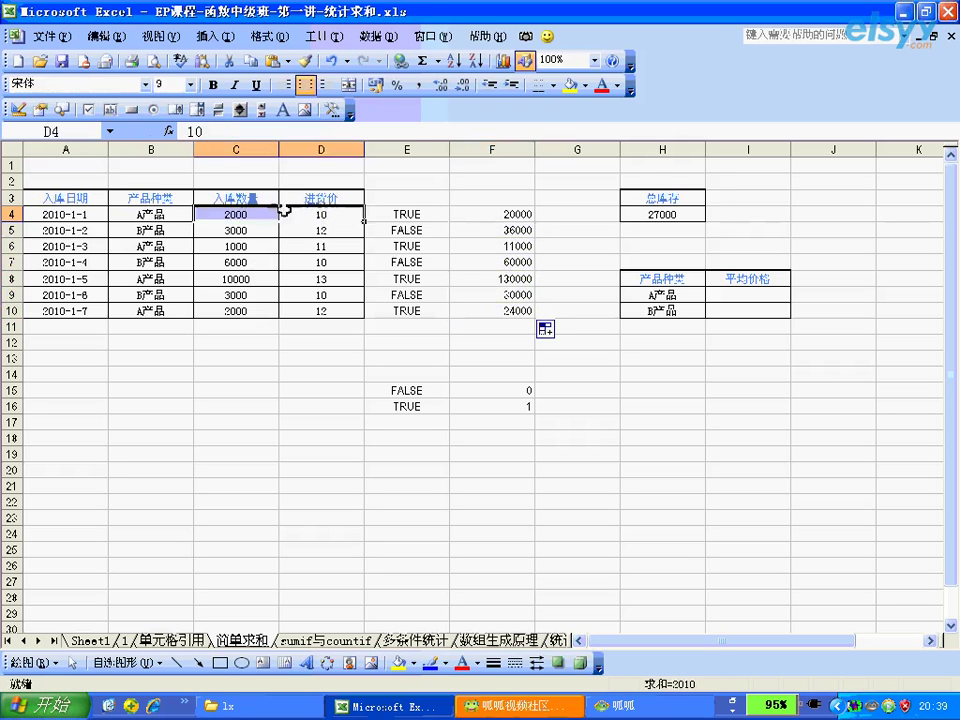
left_click(467, 214)
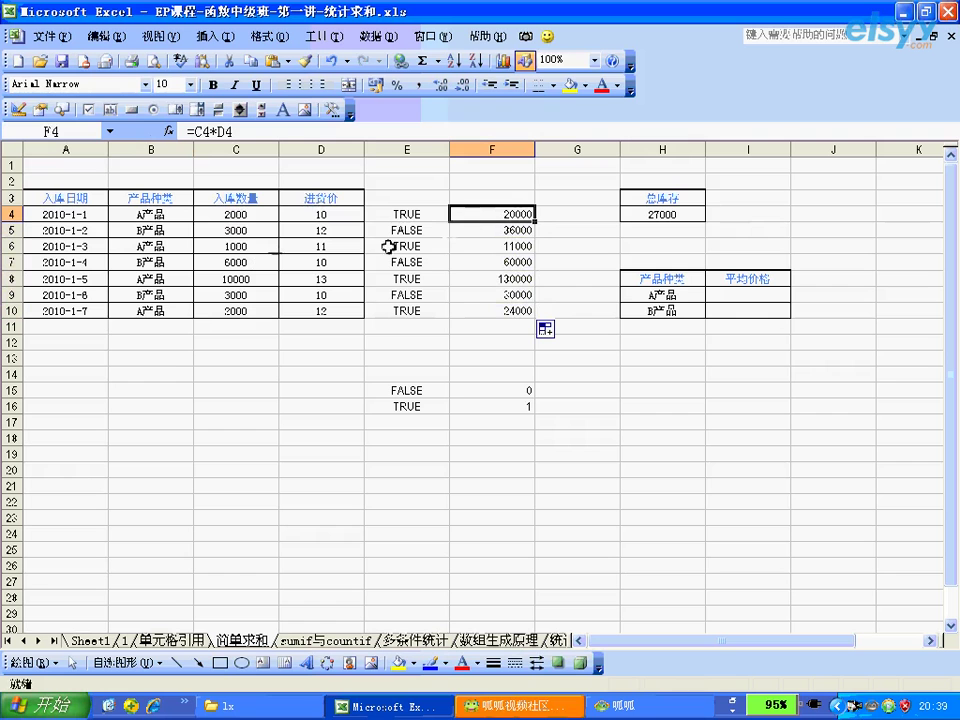
Step: Examine the amounts in F4:F10 alongside the logical comparison results in E4:E7
left_click_drag(476, 216, 478, 300)
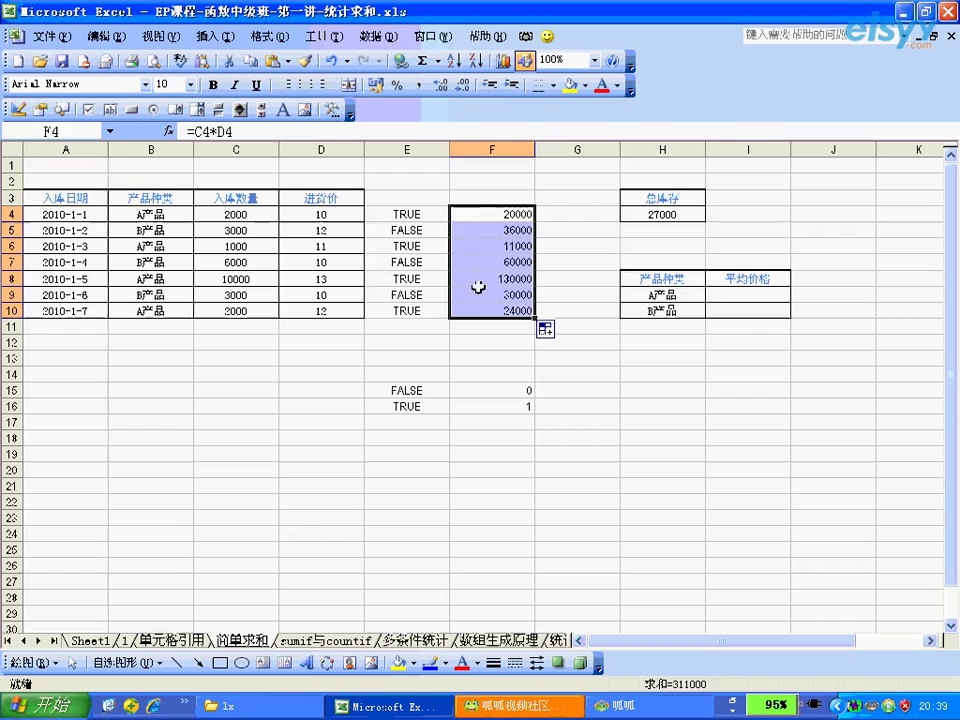
left_click(421, 215)
left_click(421, 230)
left_click(423, 247)
left_click(425, 262)
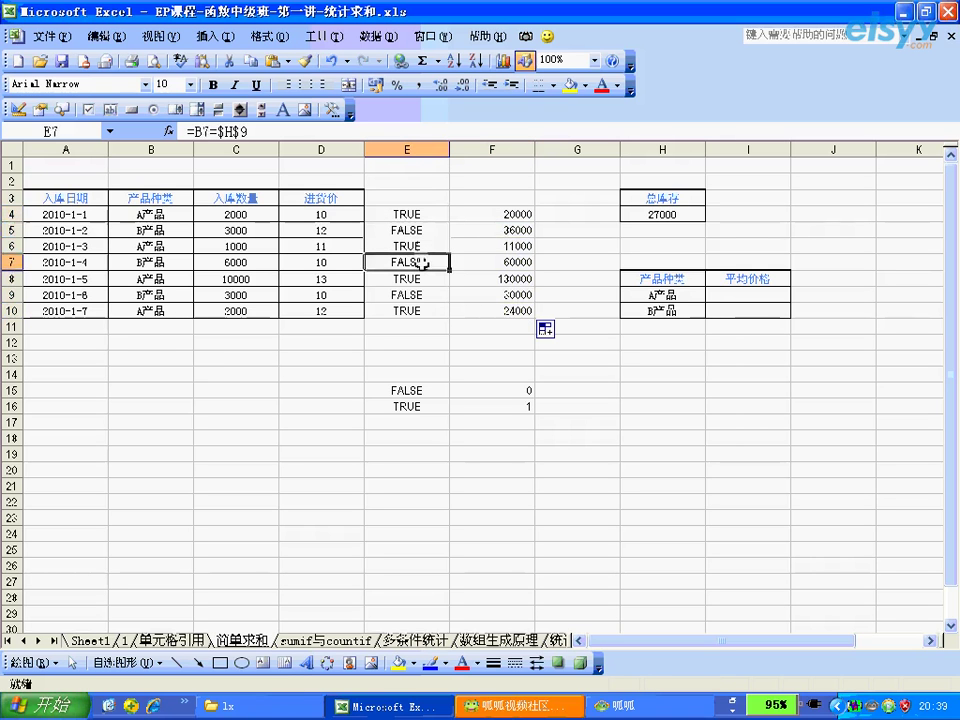
left_click(422, 215)
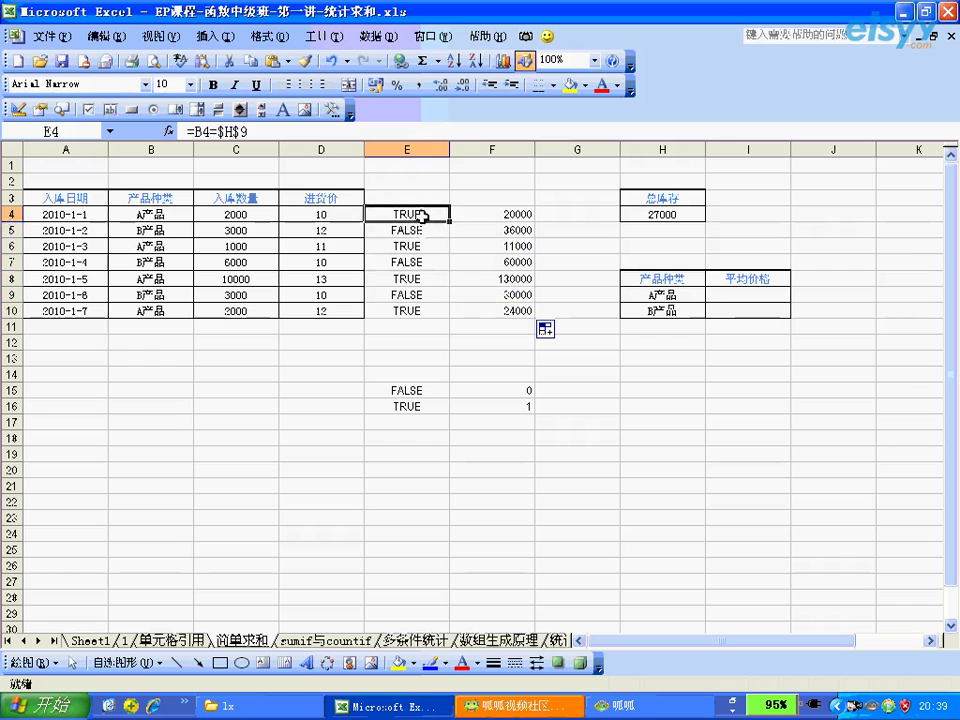
left_click(422, 230)
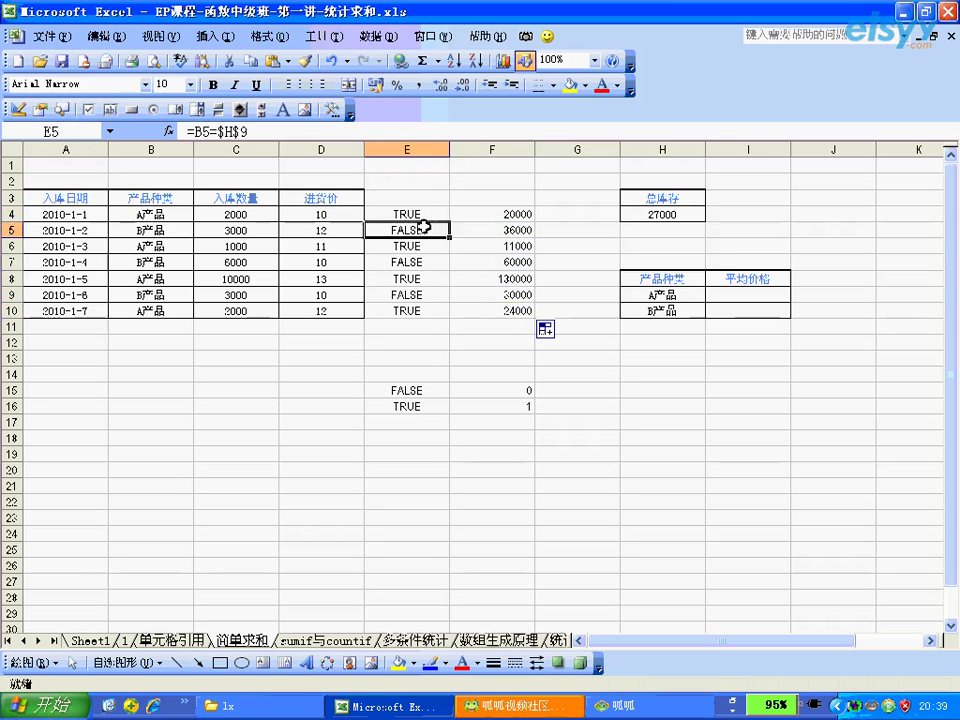
left_click(430, 217)
left_click(430, 227)
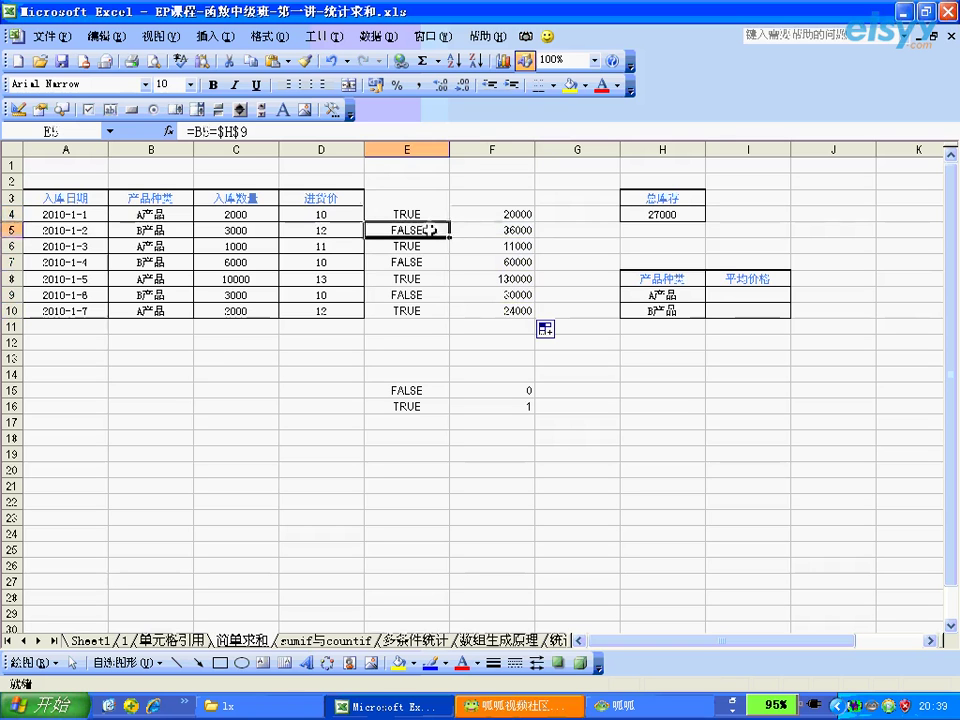
Step: Enter =E4*F4 in cell G4 to multiply the comparison result by the amount, and fill it down to G10
left_click(540, 216)
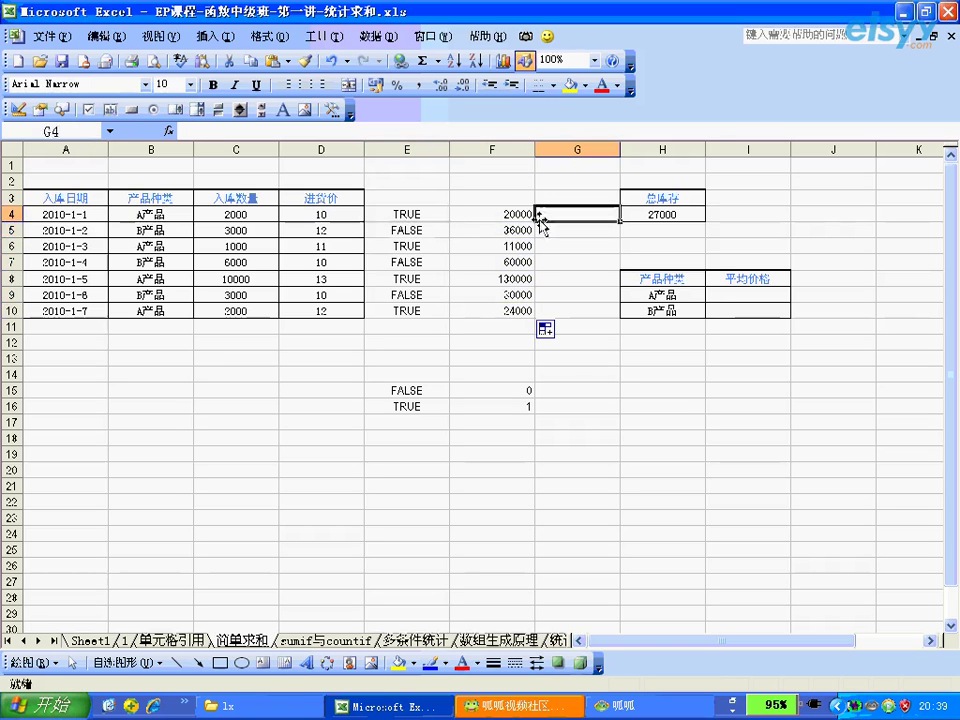
type("=")
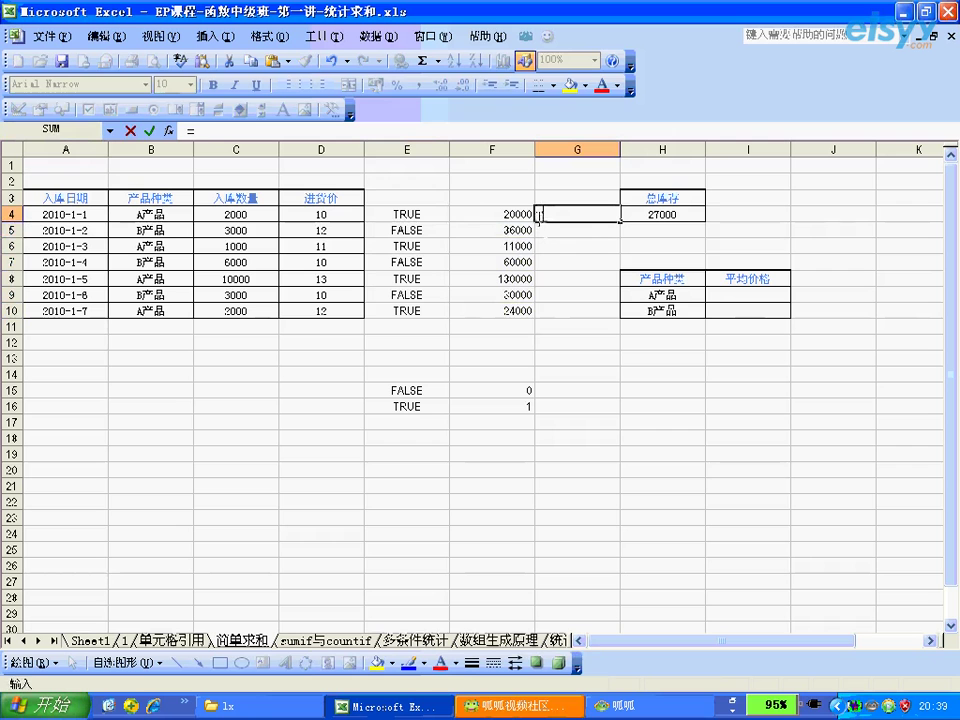
left_click(440, 213)
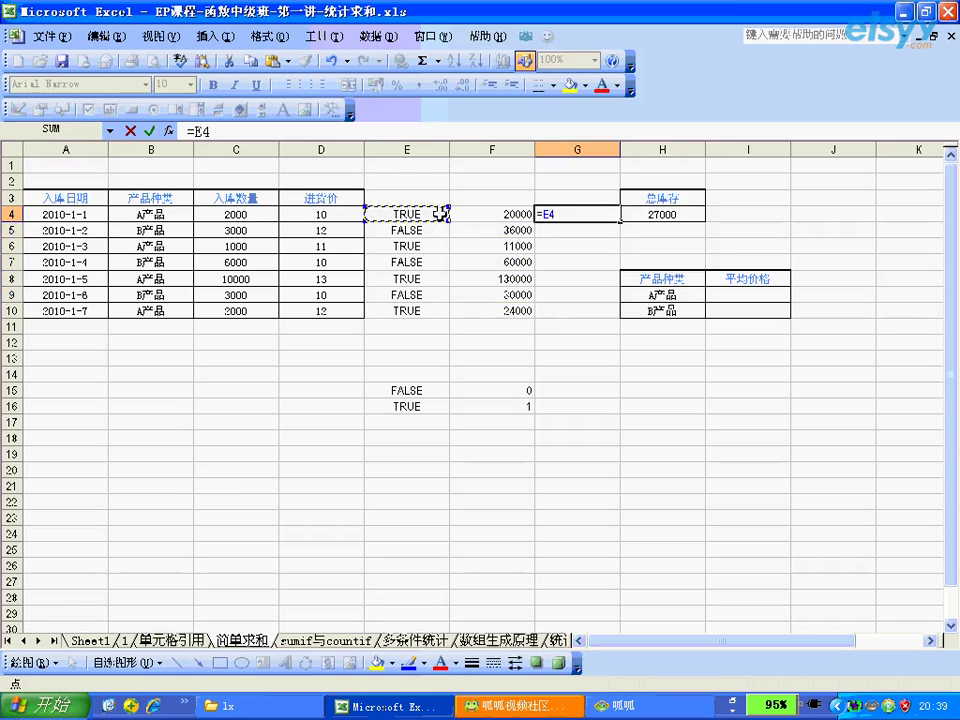
type("*")
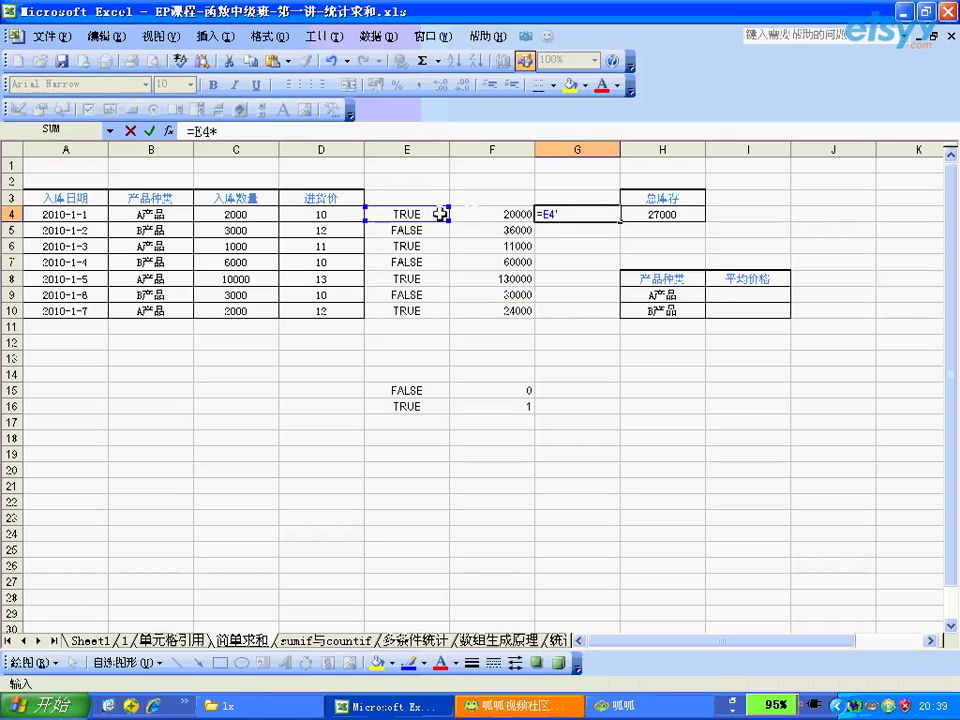
left_click(487, 213)
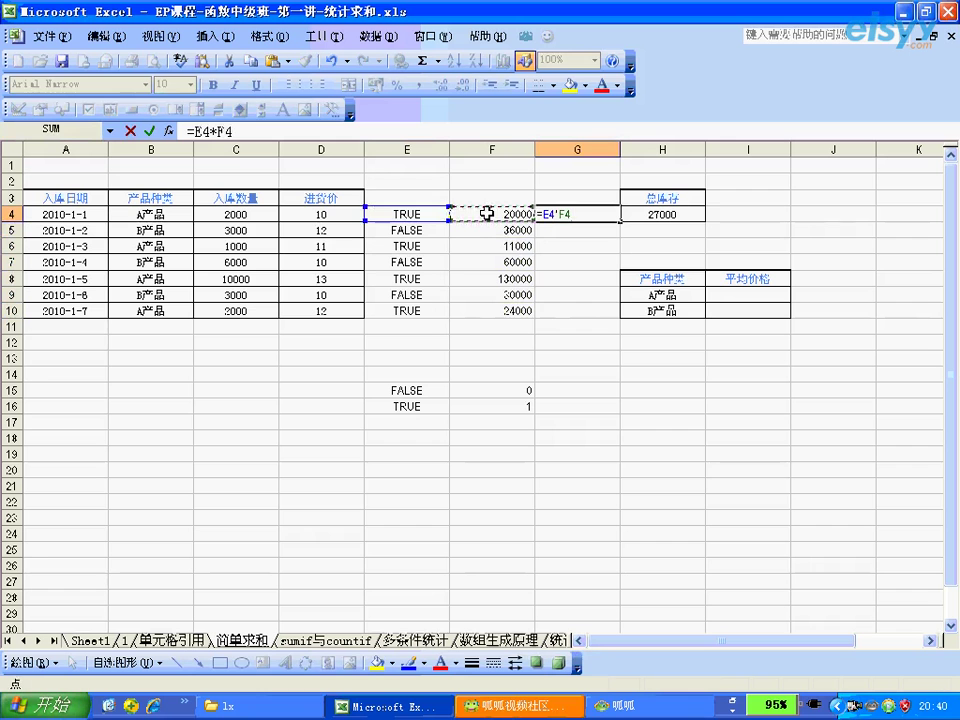
key("Return")
left_click(578, 213)
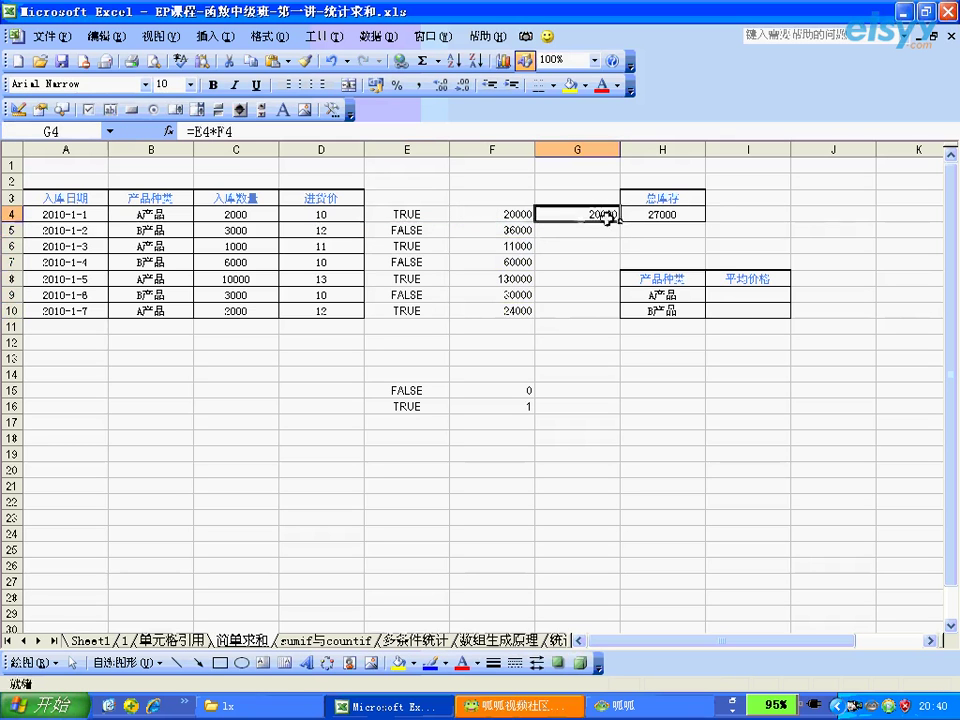
left_click_drag(620, 221, 615, 311)
Step: Check the products in G4:G10 against the amounts in column F, comparing rows 4 and 5
left_click(558, 214)
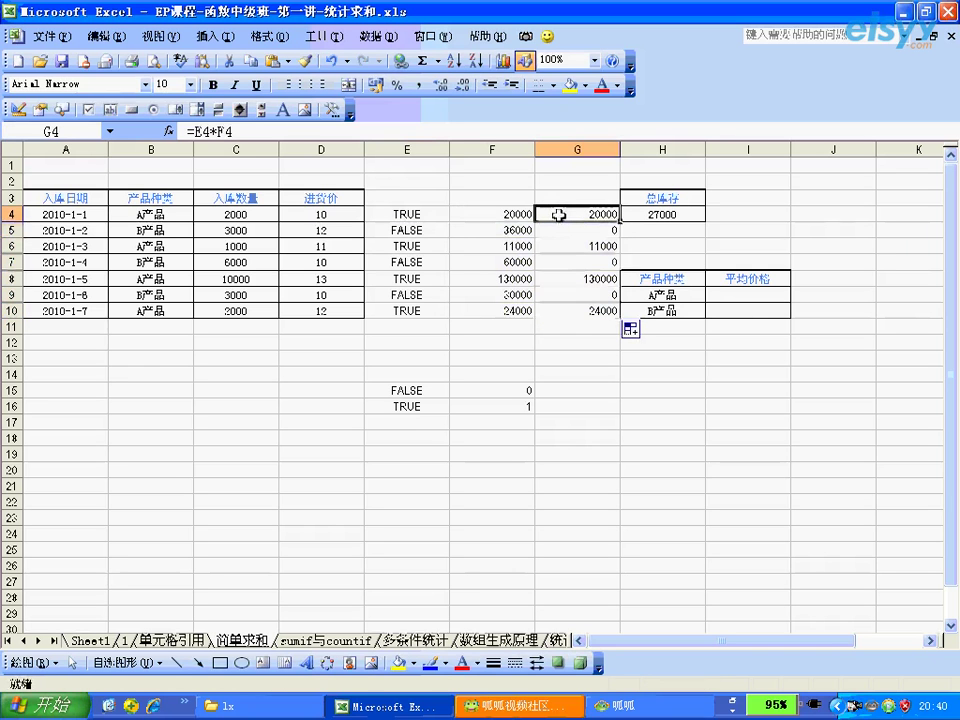
left_click(466, 231)
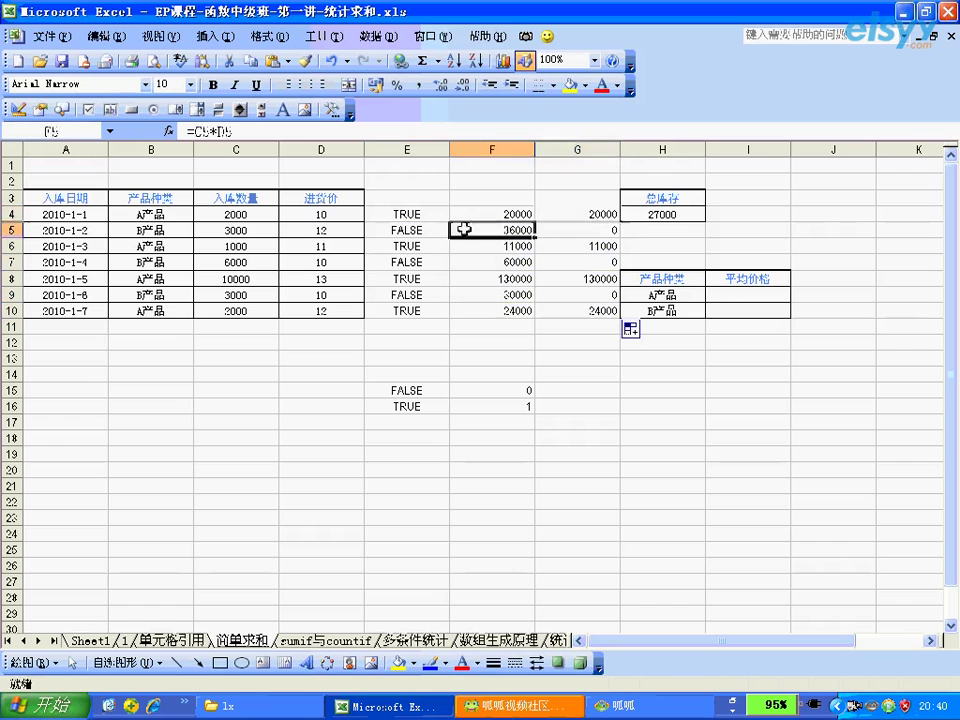
left_click(544, 230)
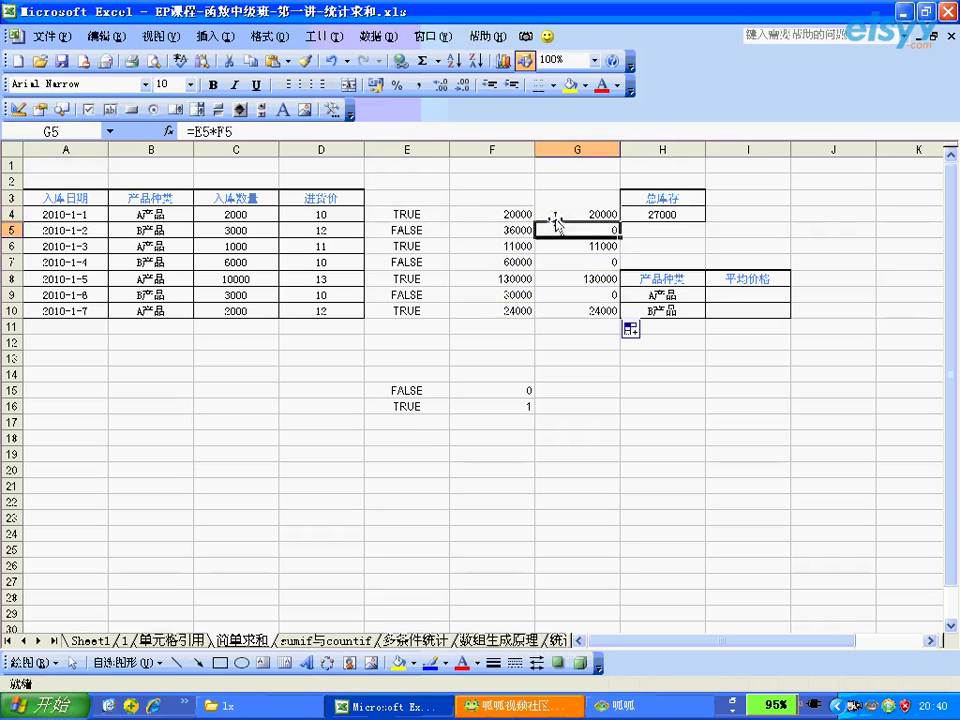
left_click_drag(553, 216, 555, 308)
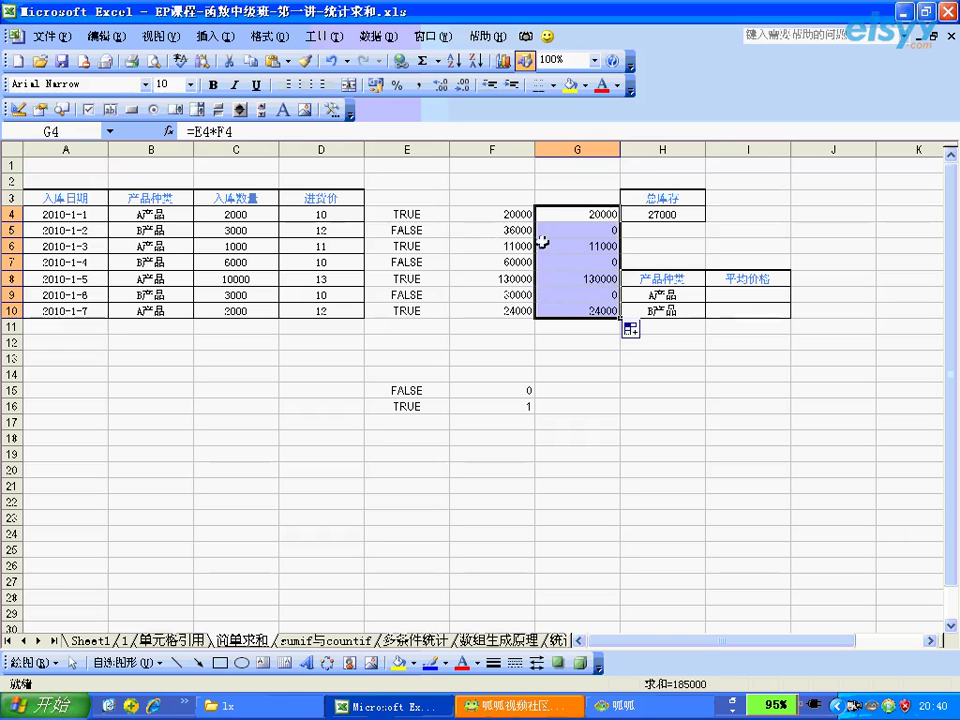
left_click_drag(553, 215, 553, 305)
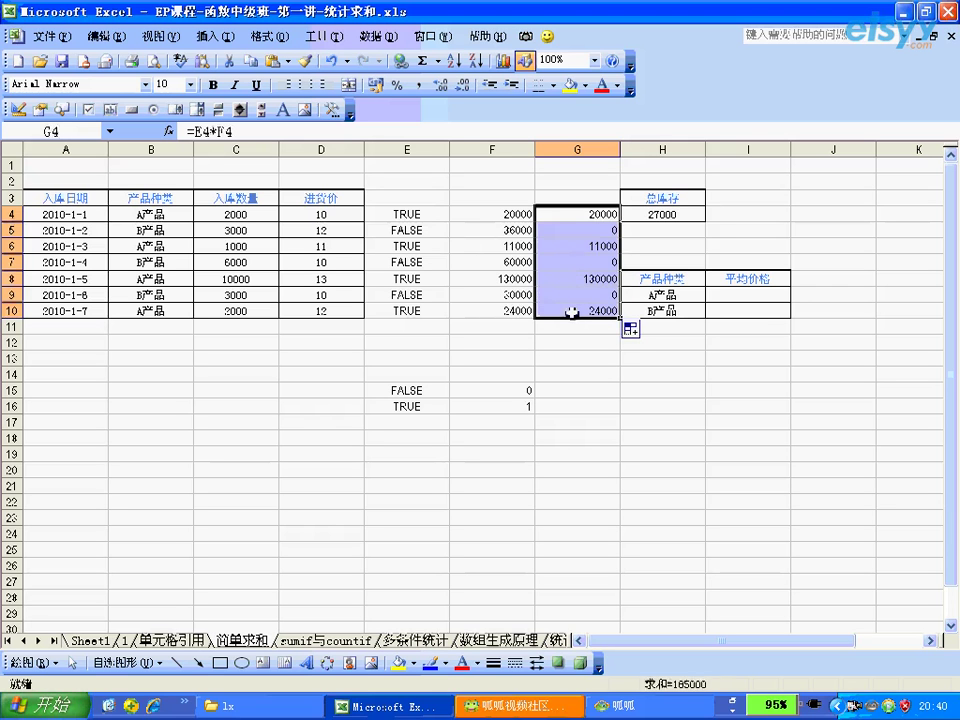
left_click_drag(570, 311, 578, 217)
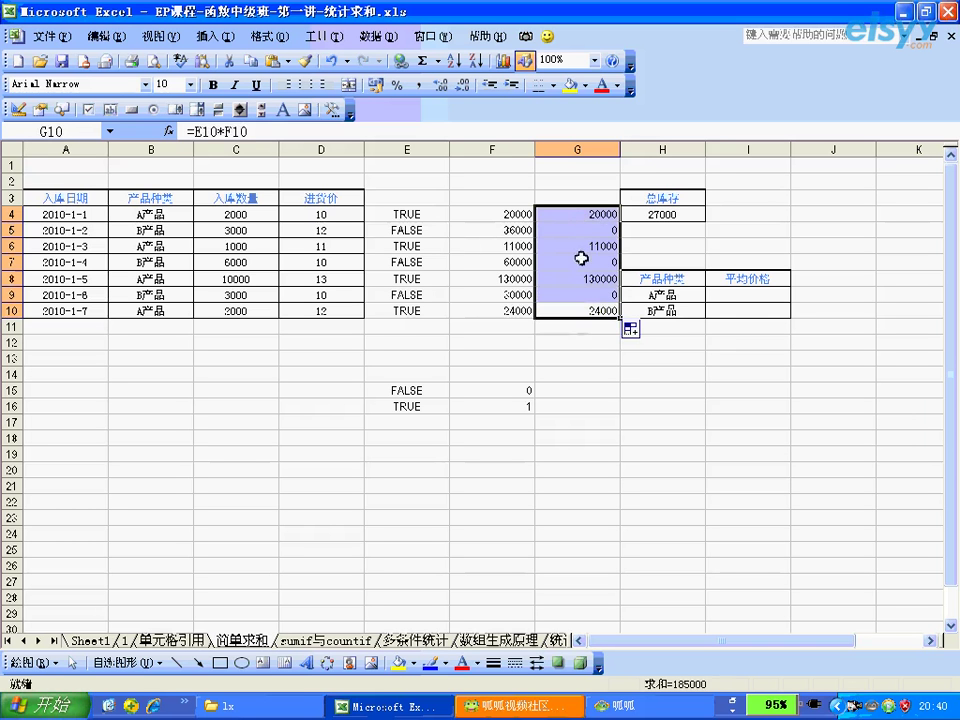
Step: Sum G4:G10 in cell G11 with =SUM(G4:G10) and check the formula
left_click(581, 325)
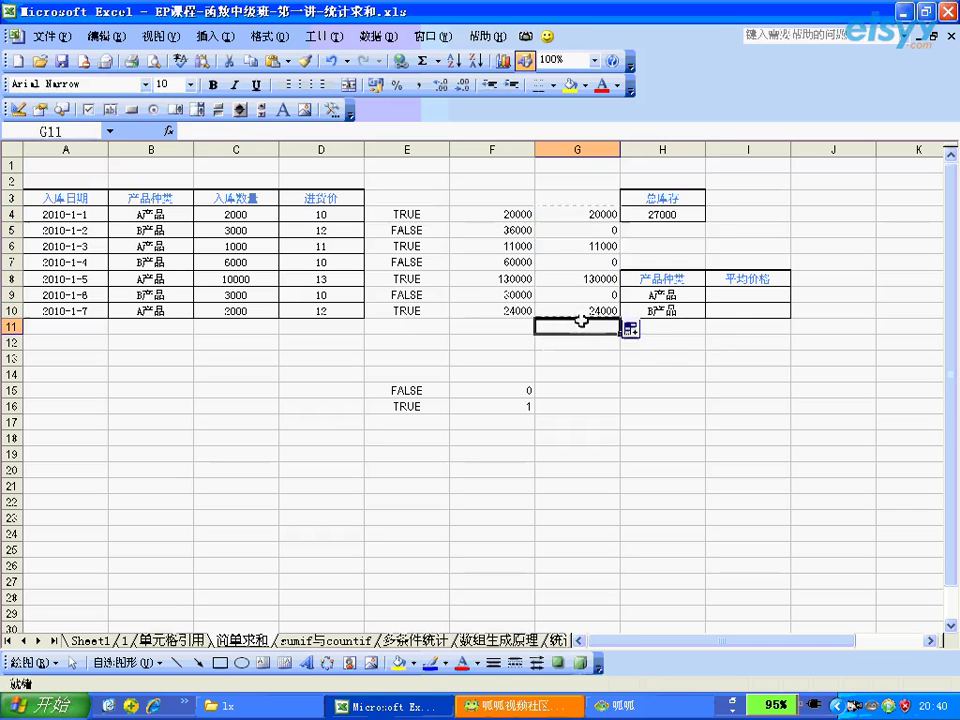
key("alt+equal")
key("Return")
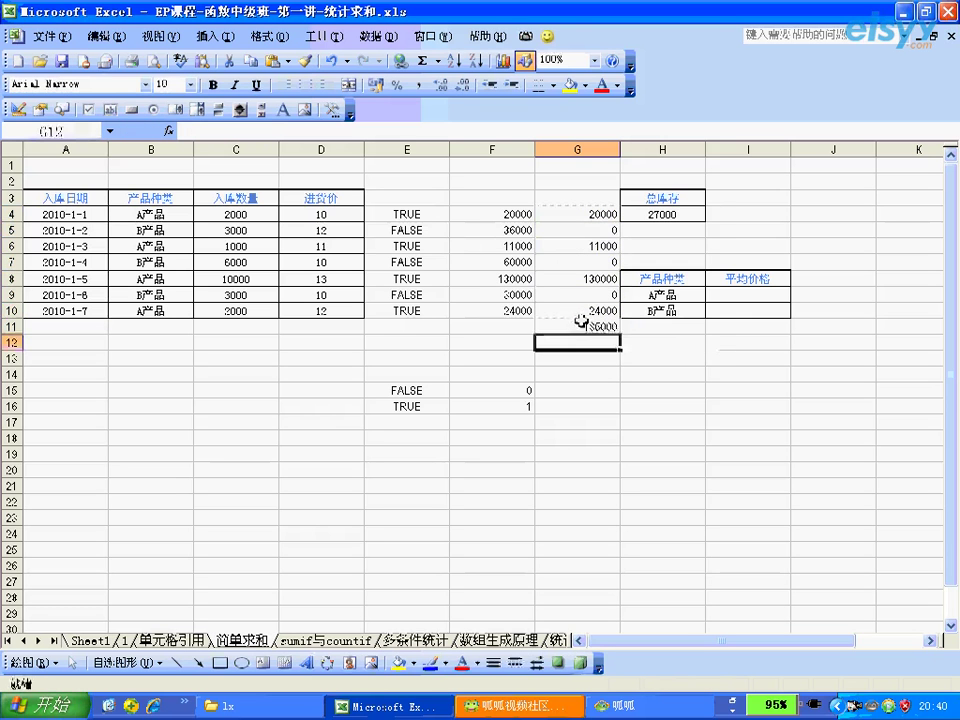
left_click(577, 322)
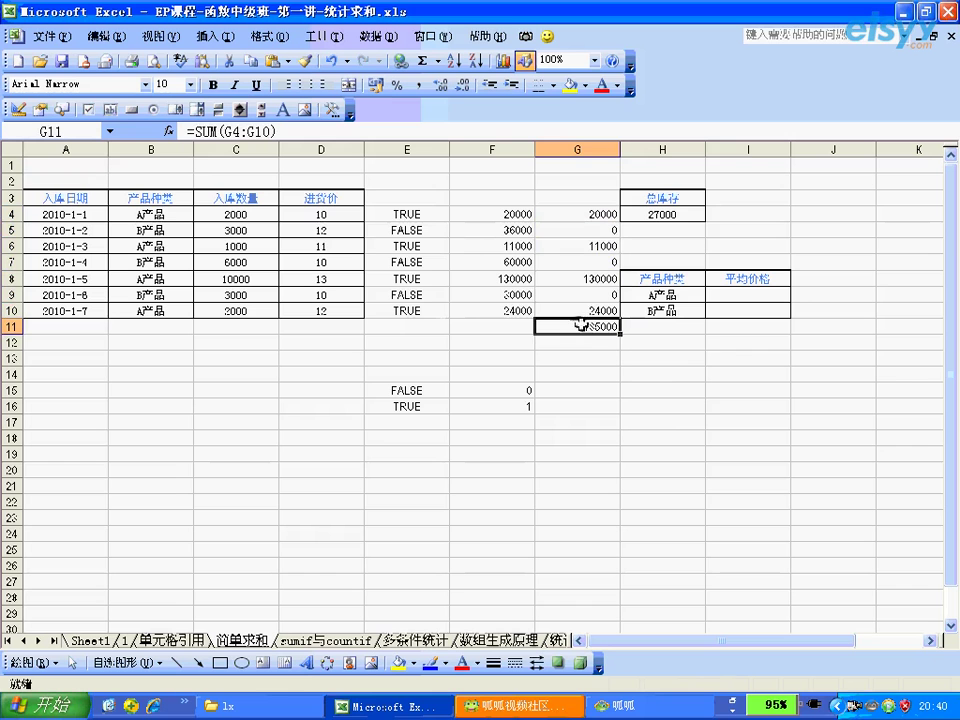
Step: Retrace how the sum in G11 is built from the comparisons in E4:E10, the amounts in F4:F10 and the products in G4:G10
left_click_drag(188, 214, 212, 250)
left_click(212, 250)
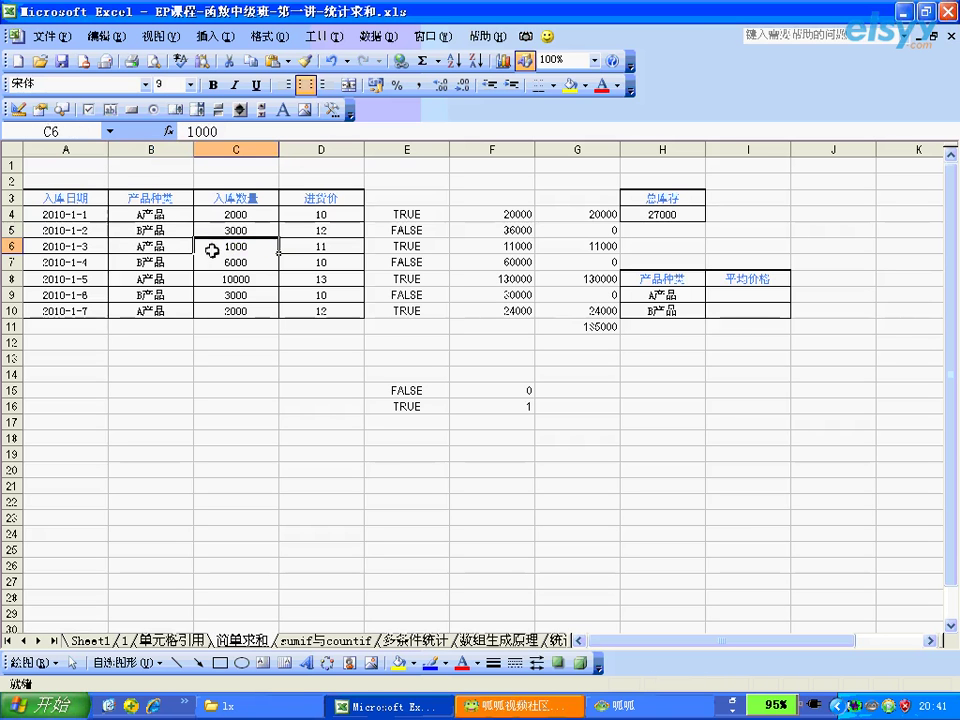
left_click(537, 325)
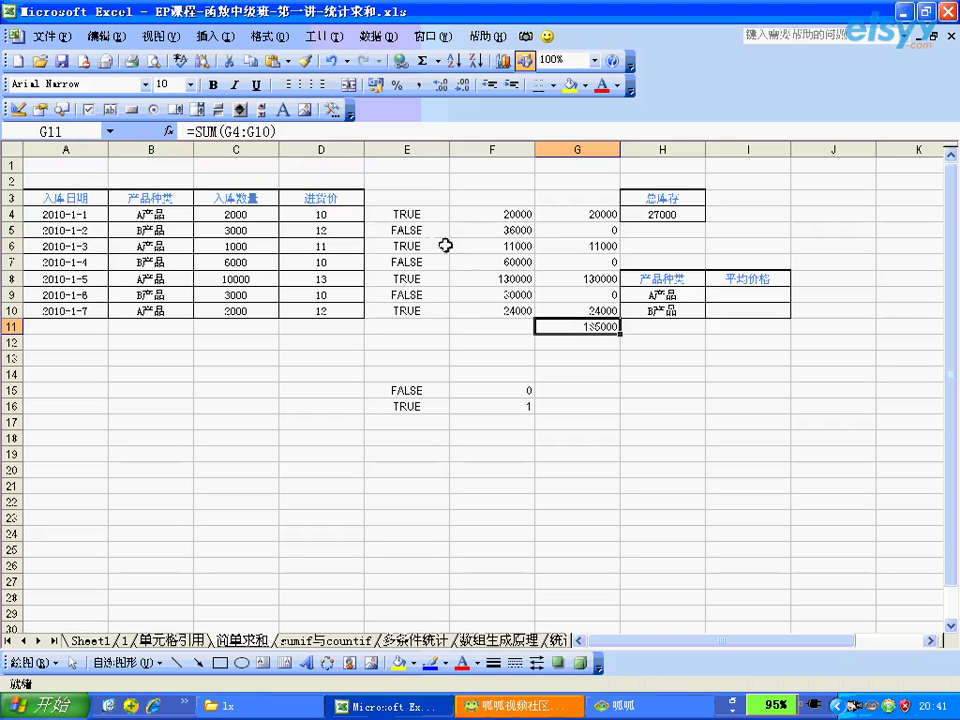
left_click_drag(405, 214, 407, 311)
left_click(403, 215)
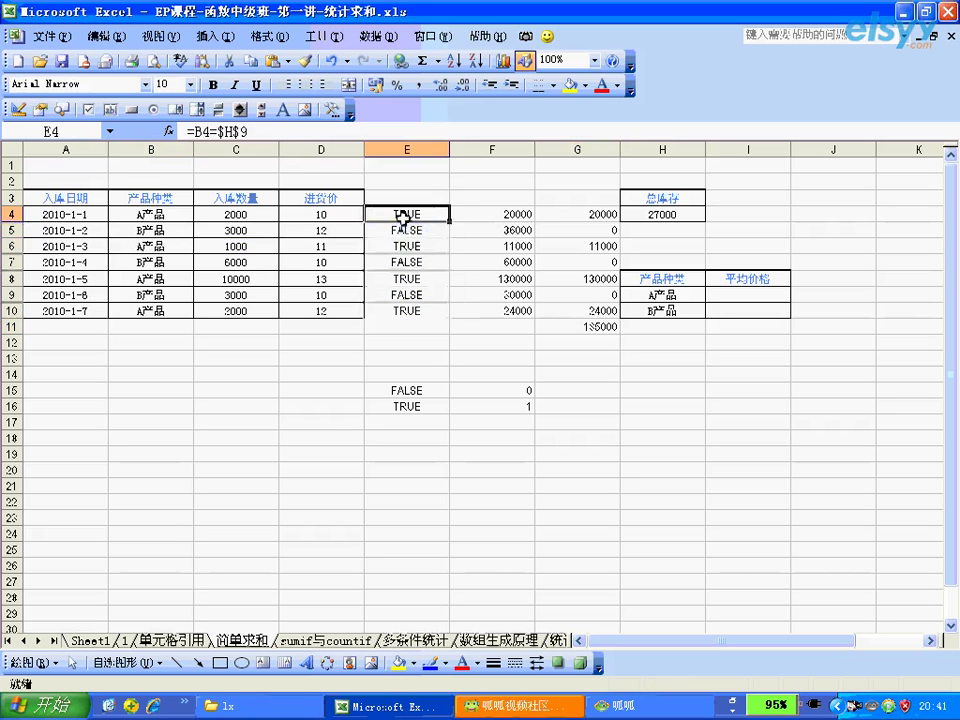
left_click(405, 230)
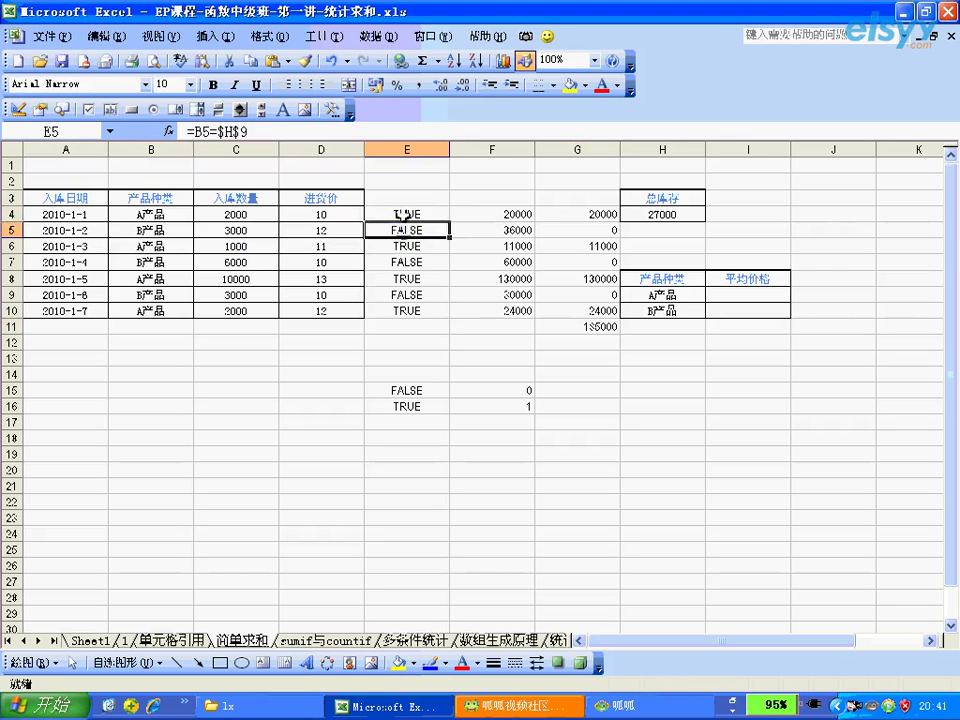
left_click_drag(404, 214, 405, 311)
left_click_drag(476, 214, 455, 309)
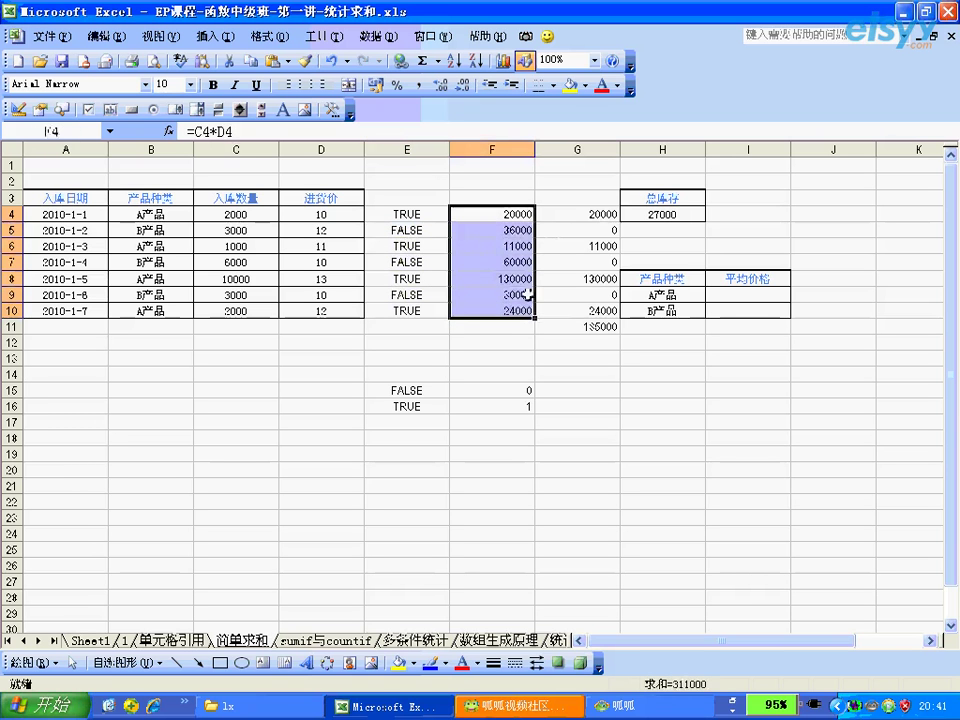
left_click(553, 212)
left_click(553, 230)
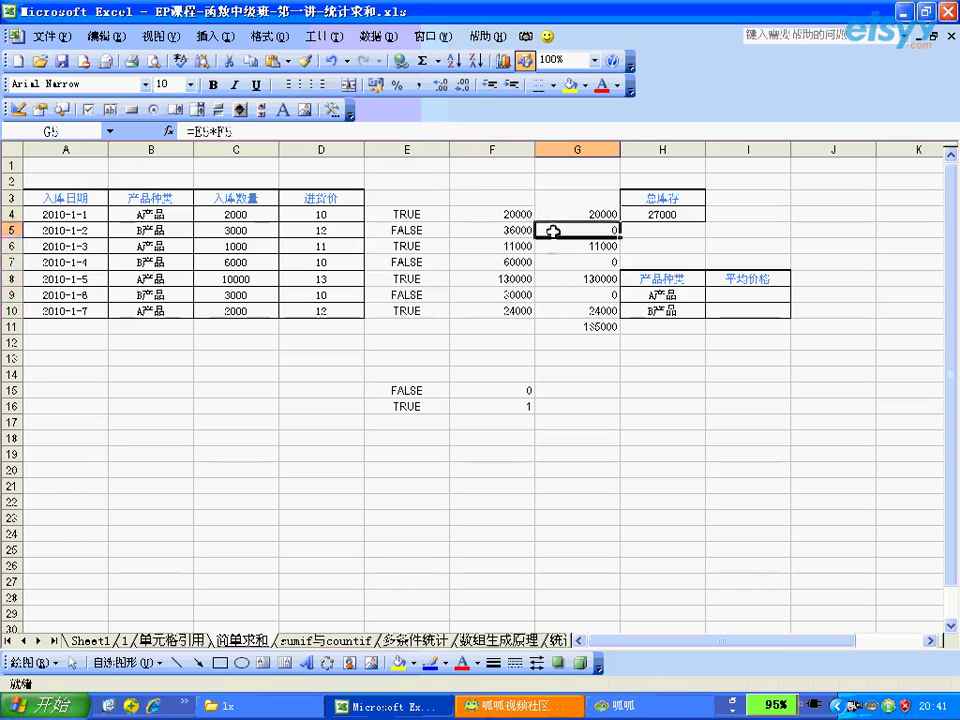
left_click(553, 262)
left_click_drag(553, 311, 553, 214)
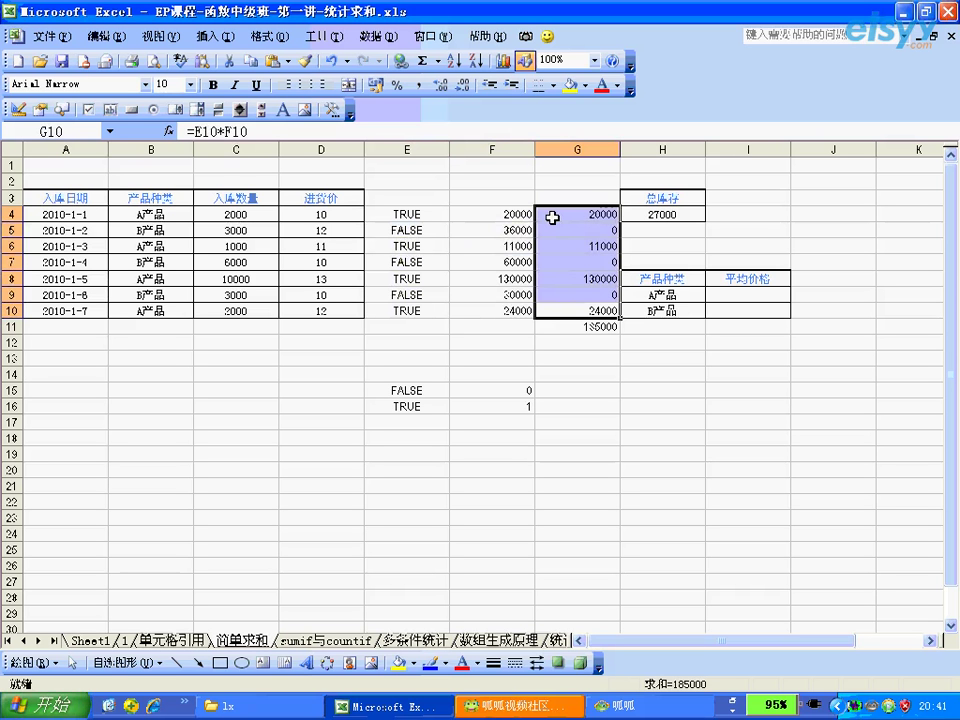
left_click(551, 332)
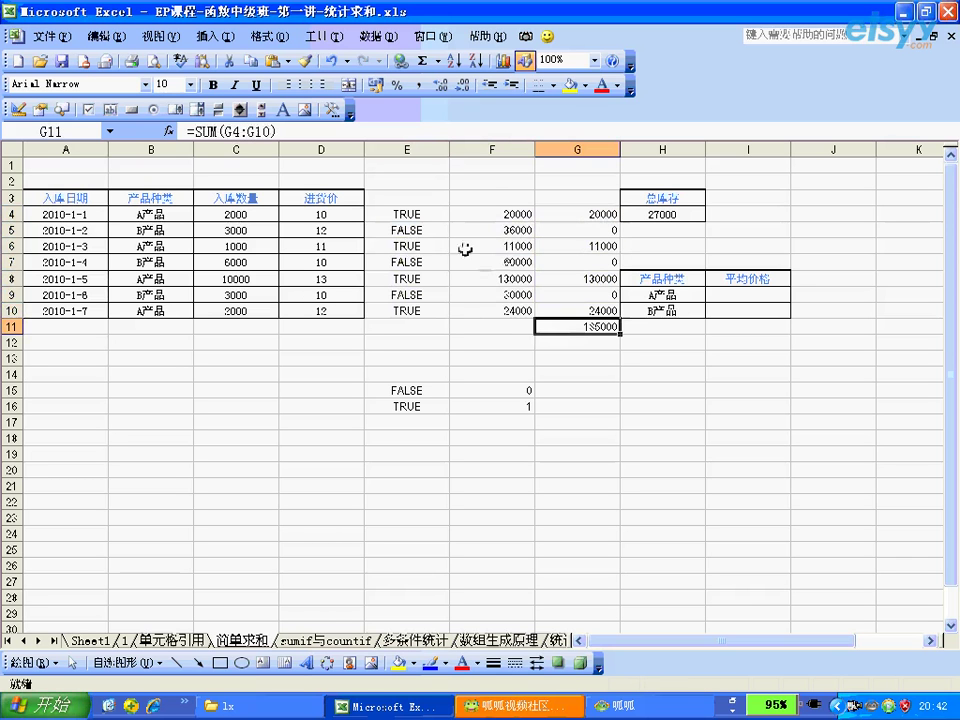
Step: Enter a question mark in cell F2 above the helper columns
left_click(495, 182)
type("y")
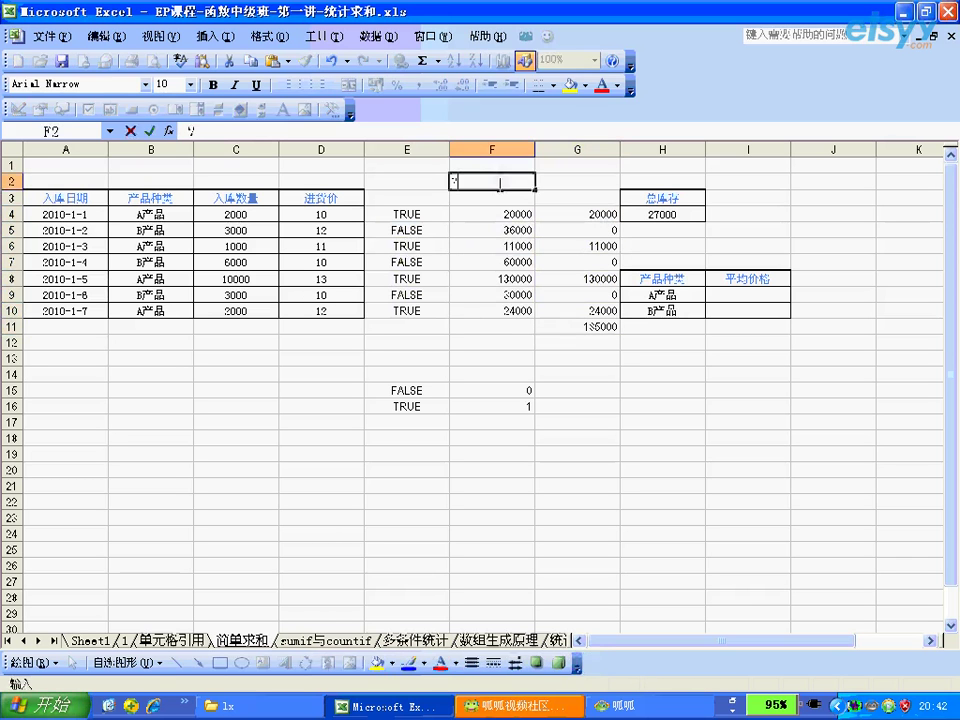
key("Return")
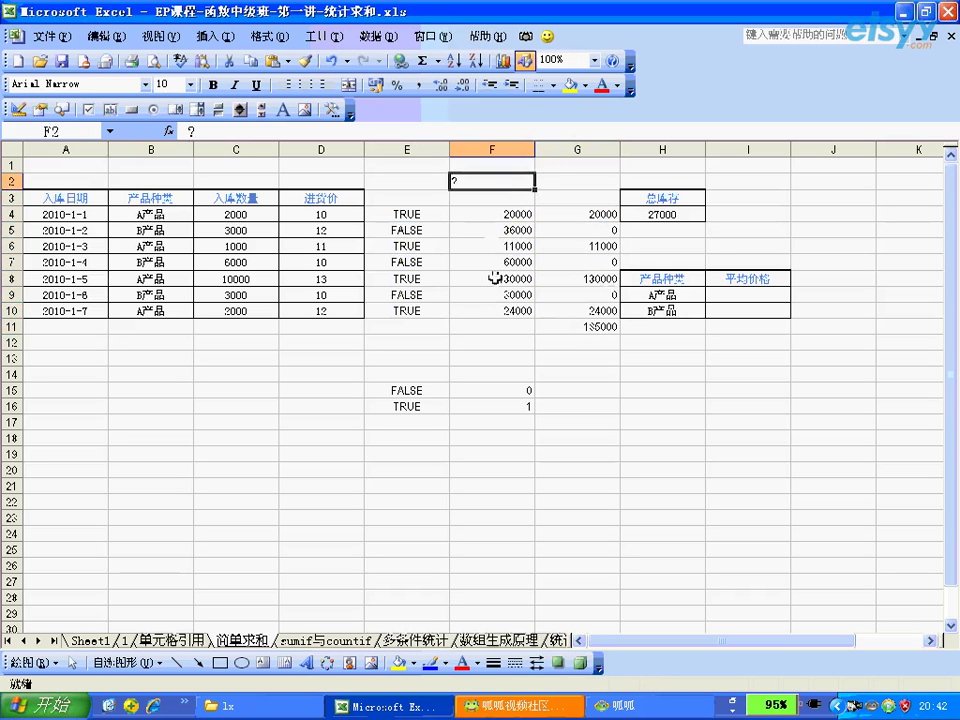
left_click(749, 298)
key("Return")
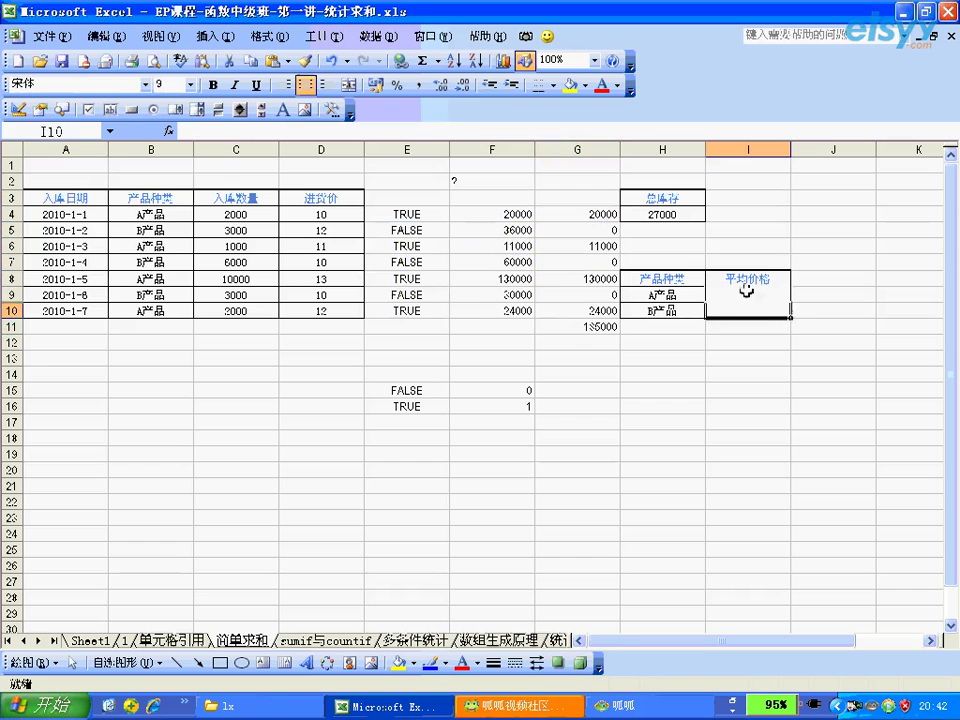
left_click(745, 296)
key("Return")
left_click(736, 296)
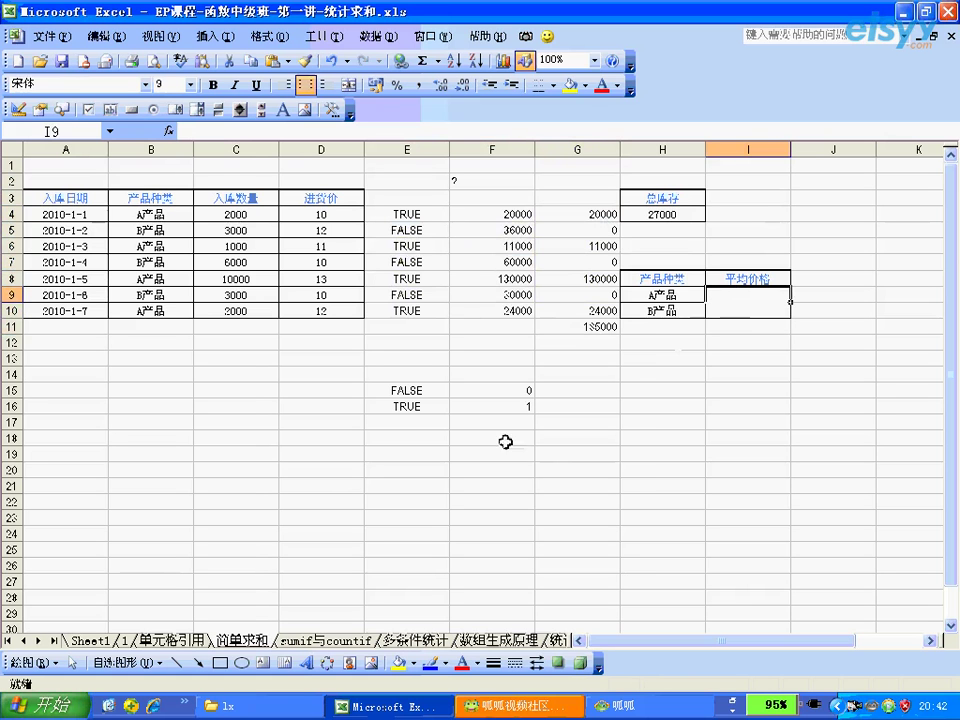
Step: Switch to the sumif与countif sheet and look at the first record's product type in B2
left_click(341, 645)
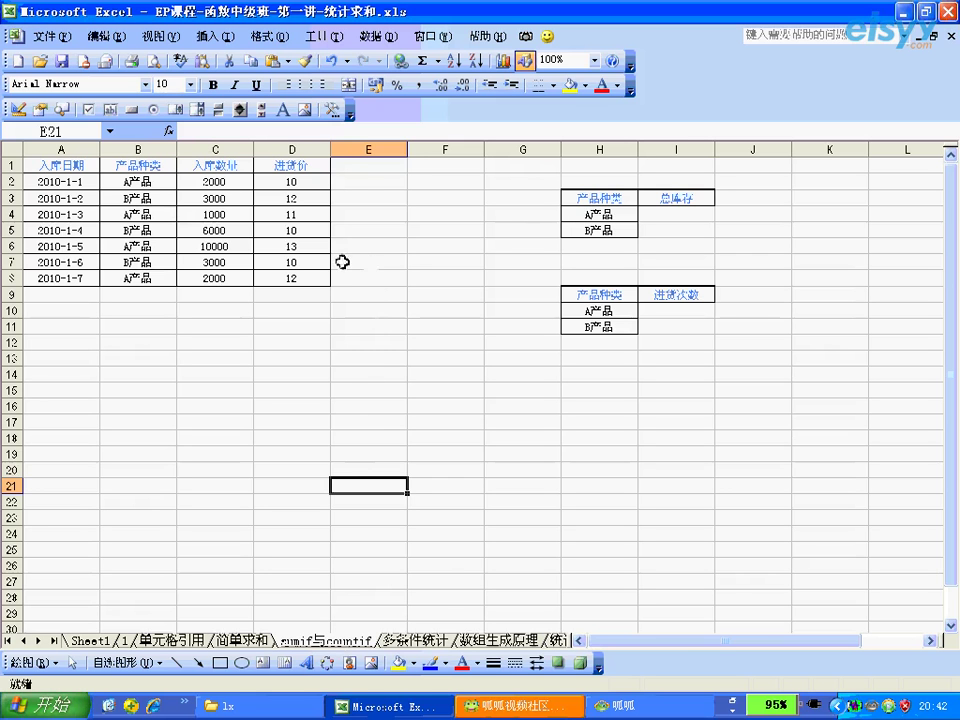
left_click(360, 182)
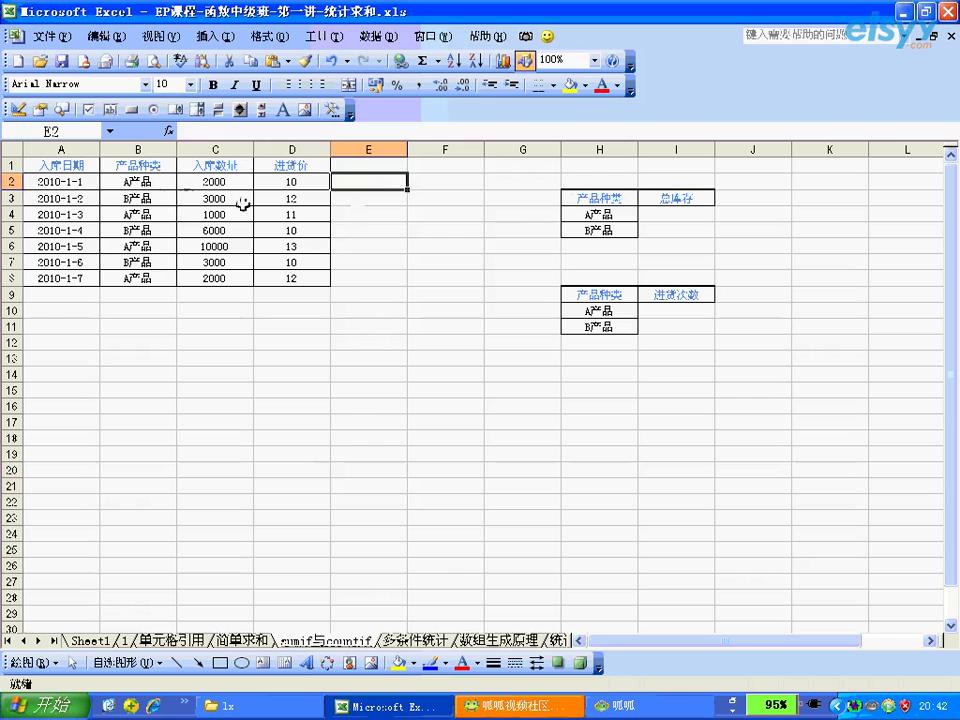
left_click(163, 184)
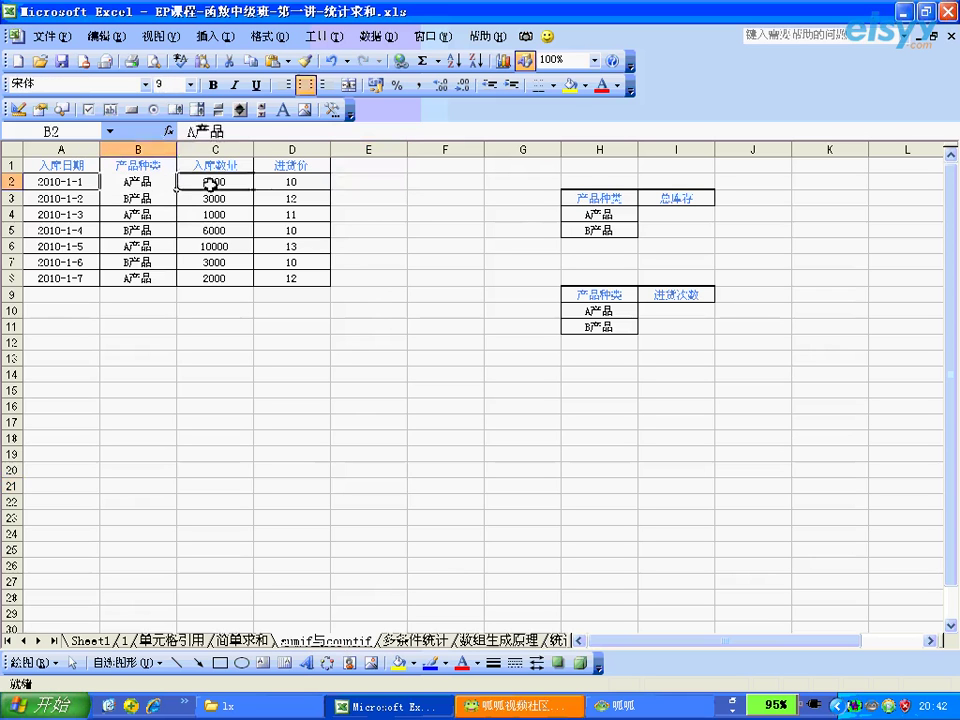
Step: Review the first record's quantity in C2 and price in D2, and the A产品 row of the total stock table in H4:I4
left_click(208, 184)
left_click(280, 184)
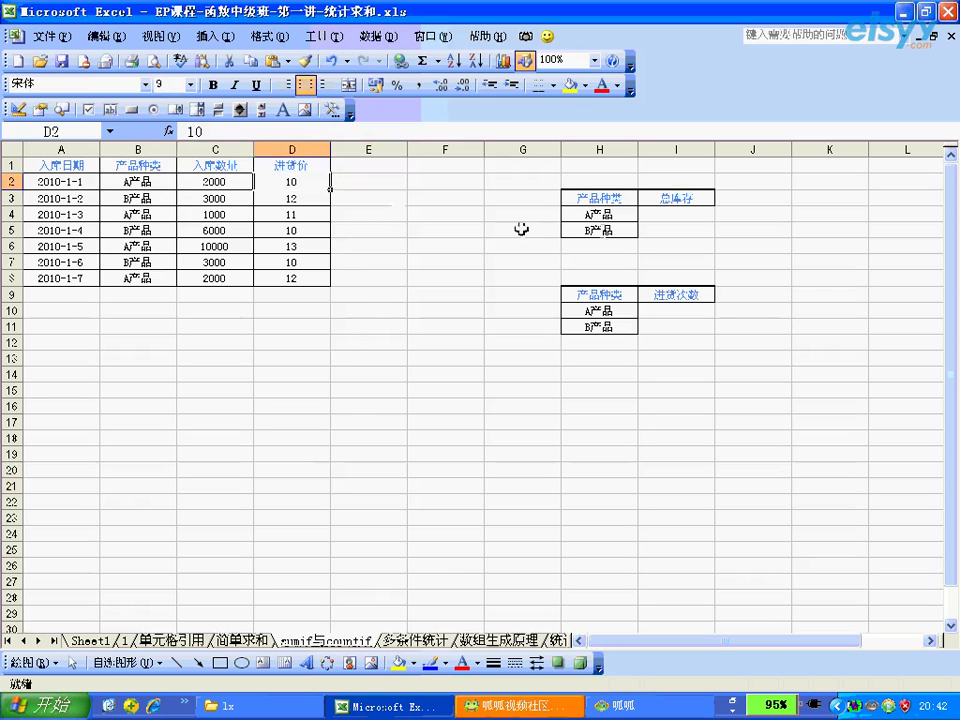
left_click(626, 214)
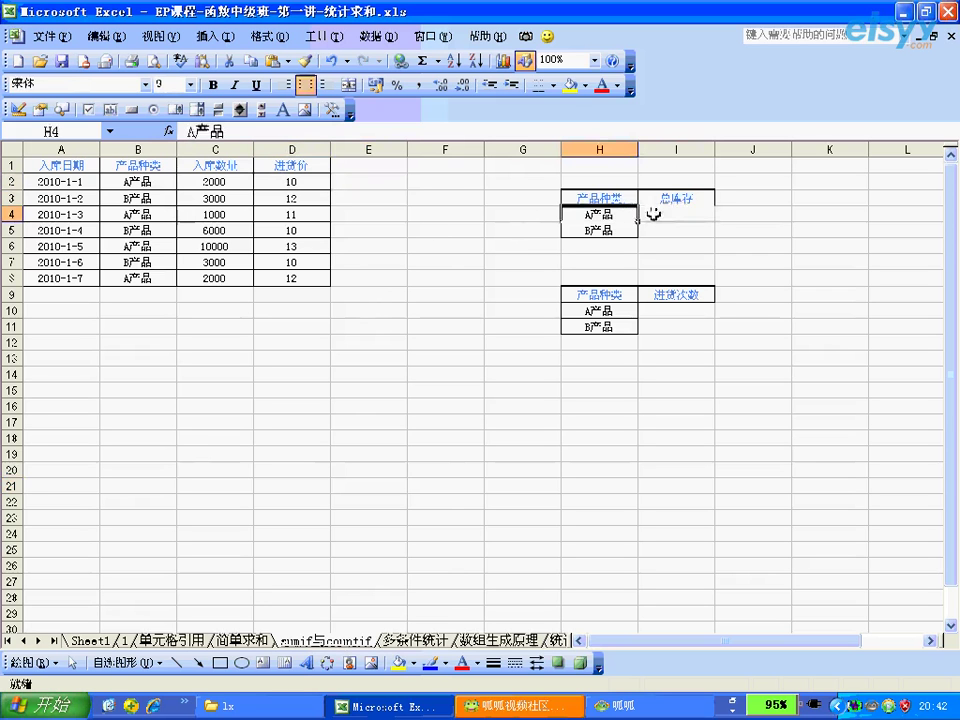
left_click(651, 214)
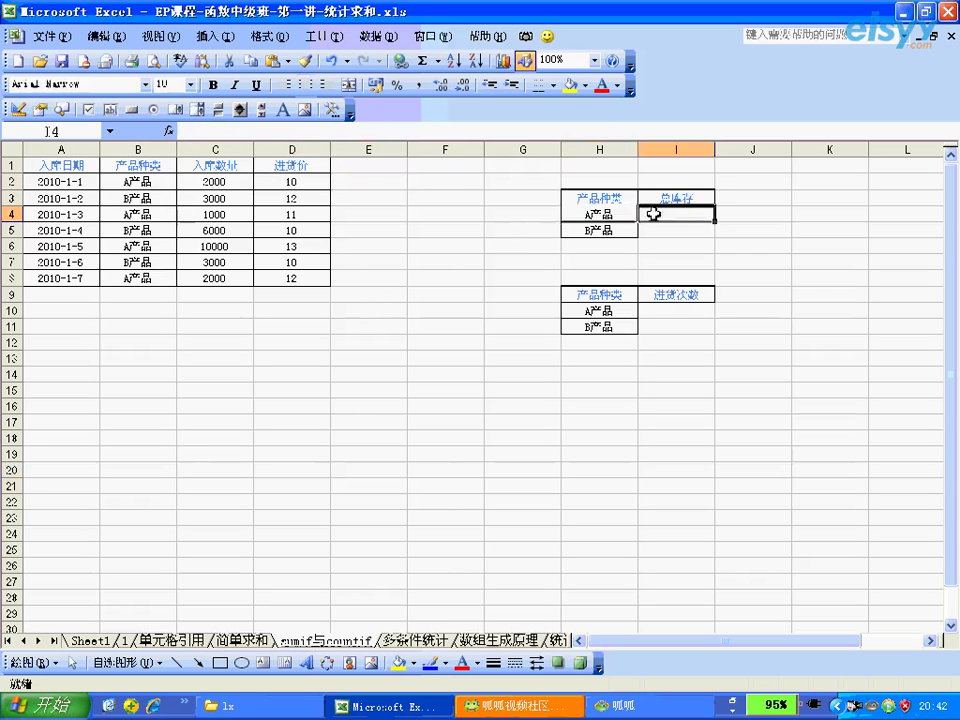
left_click(626, 216)
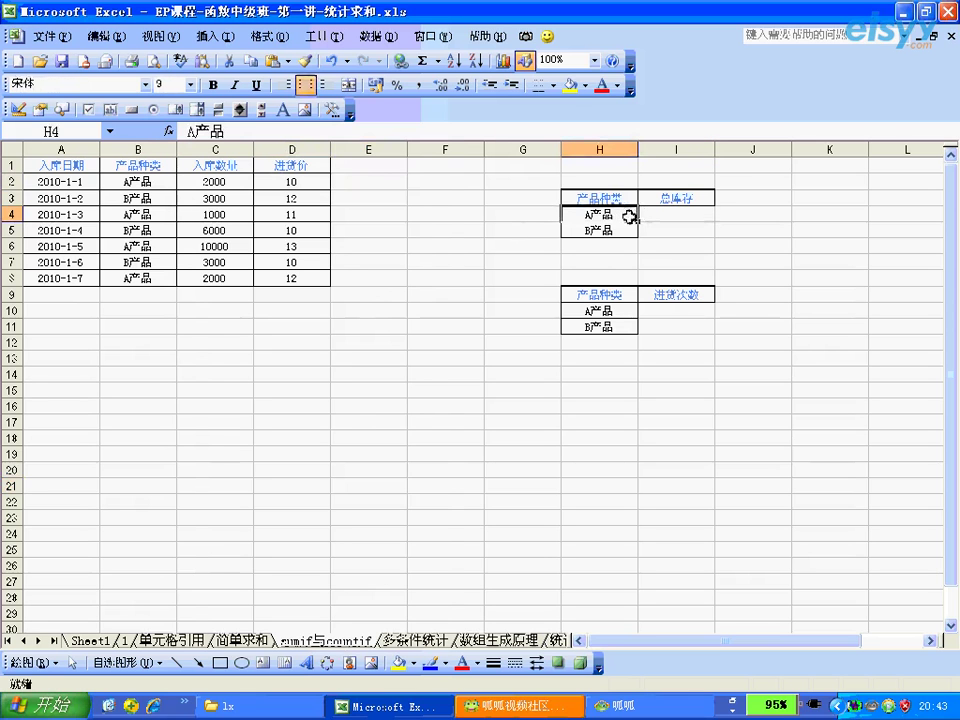
left_click(670, 214)
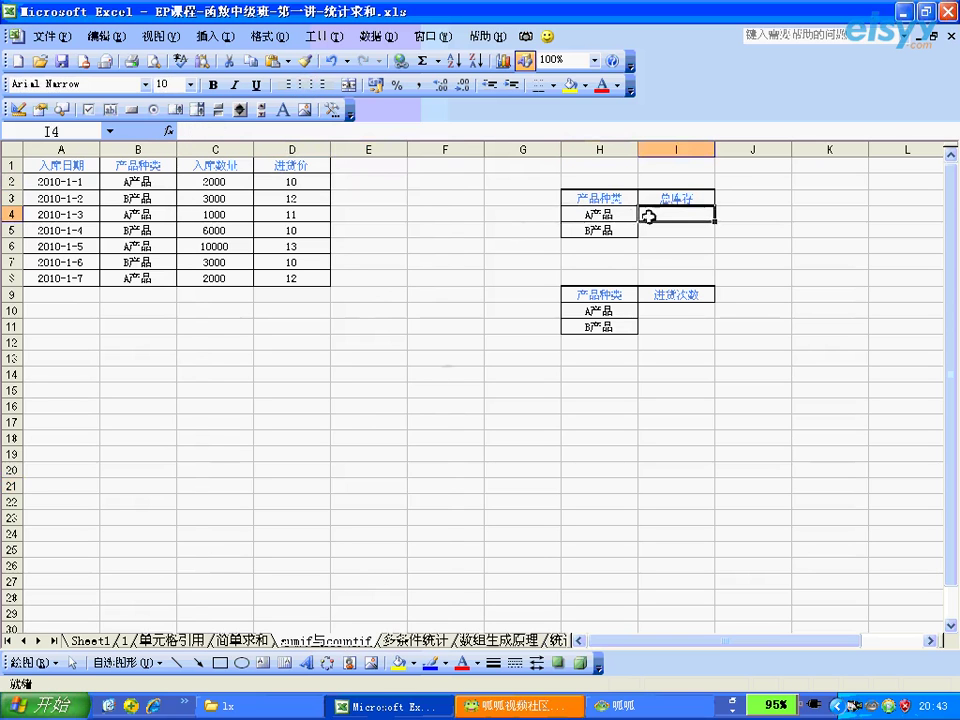
Step: Recheck the sum formula in G11 on the 简单求和 sheet and return to the sumif与countif sheet
left_click(245, 639)
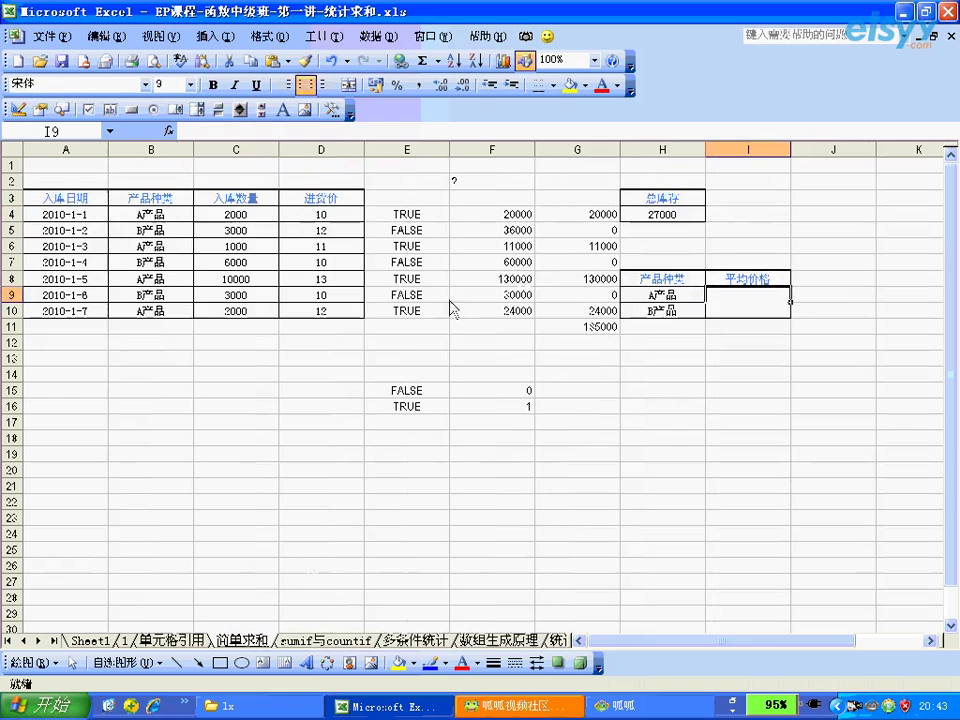
left_click(585, 323)
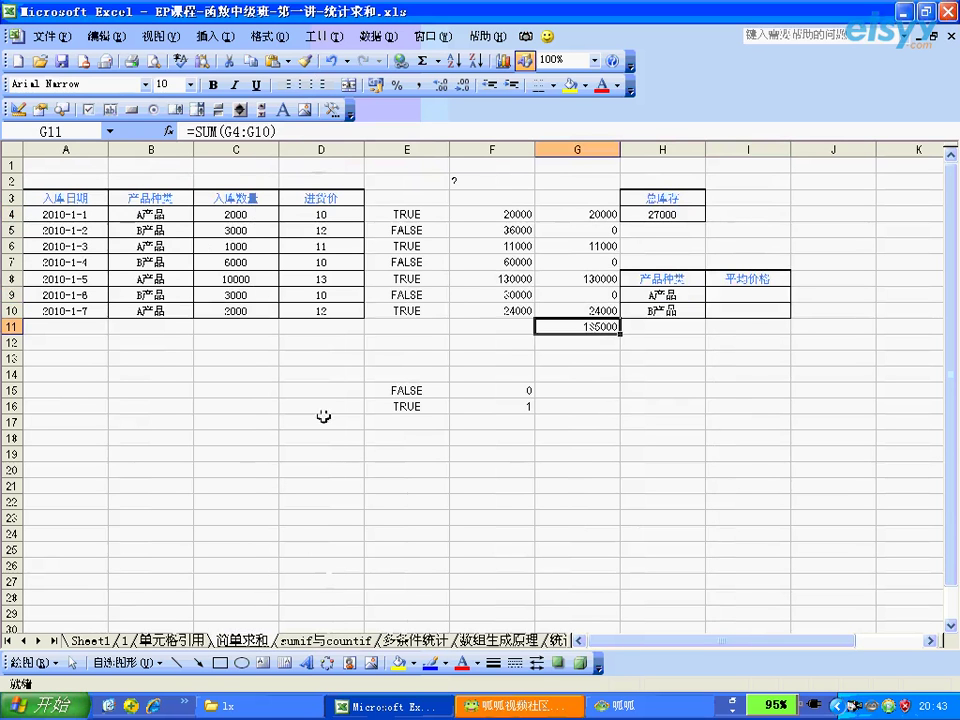
key("ctrl+Page_Down")
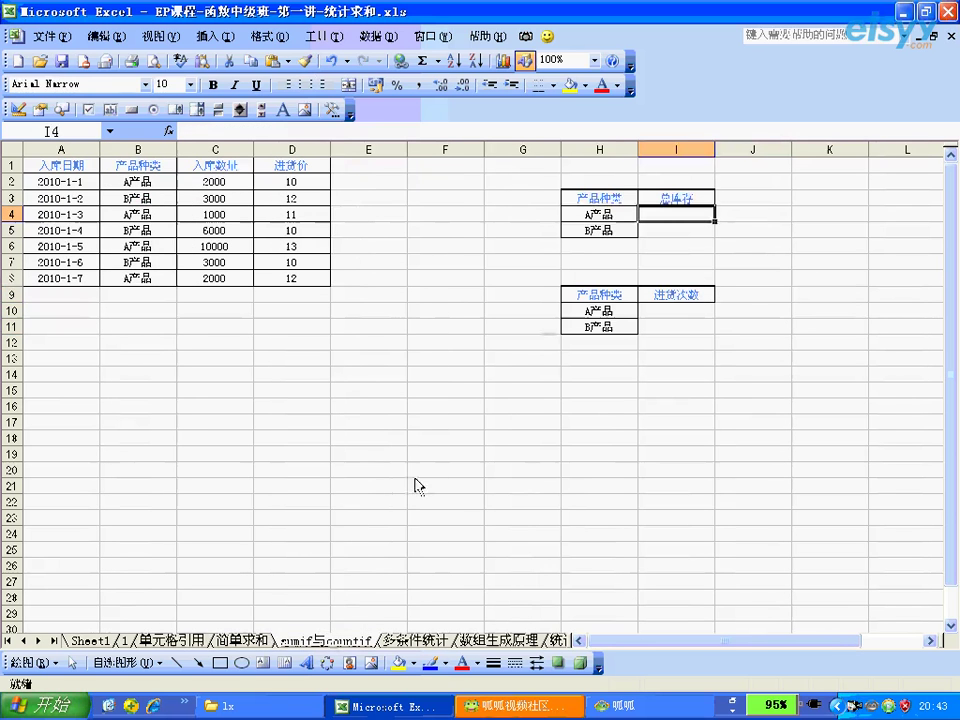
Step: Begin a SUMIF formula in I4 for A产品's total stock, with B2:B8 as the condition range
left_click(583, 214)
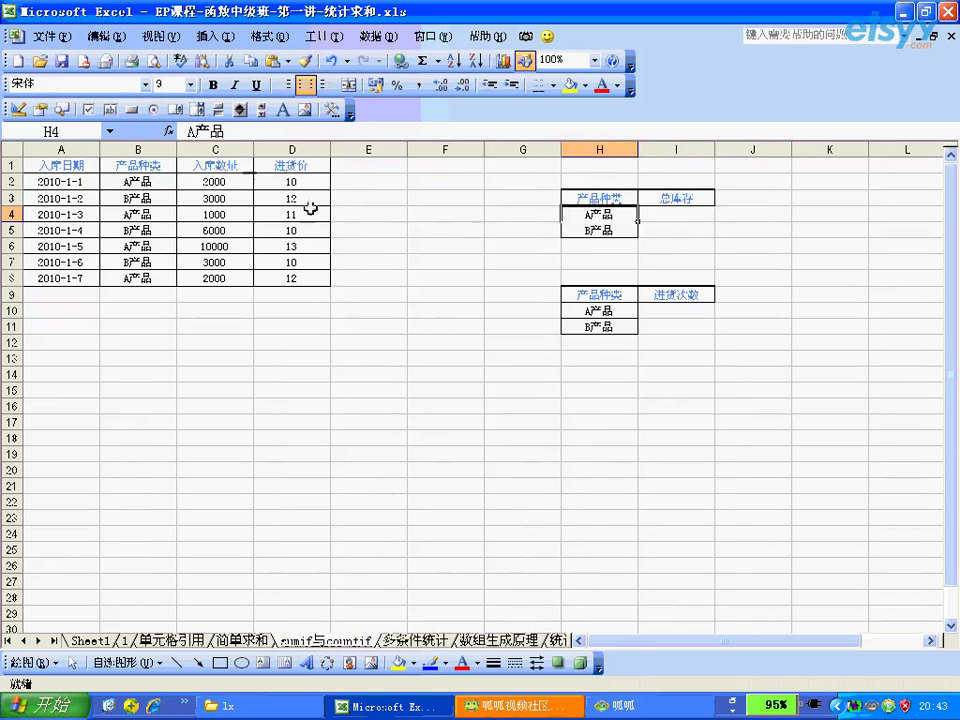
left_click(662, 212)
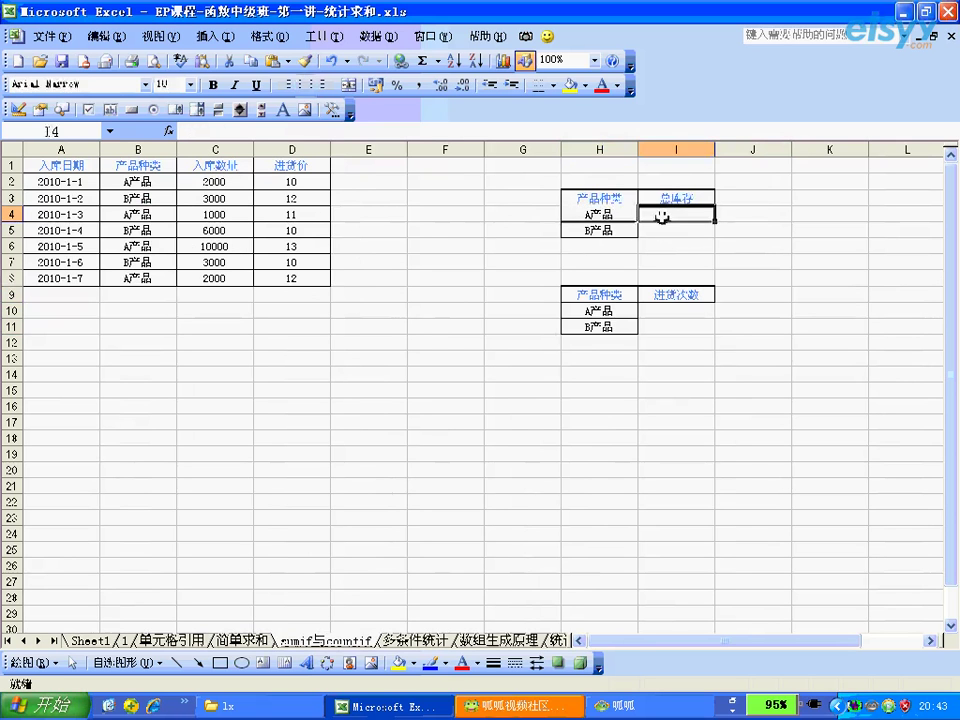
type("=sumif")
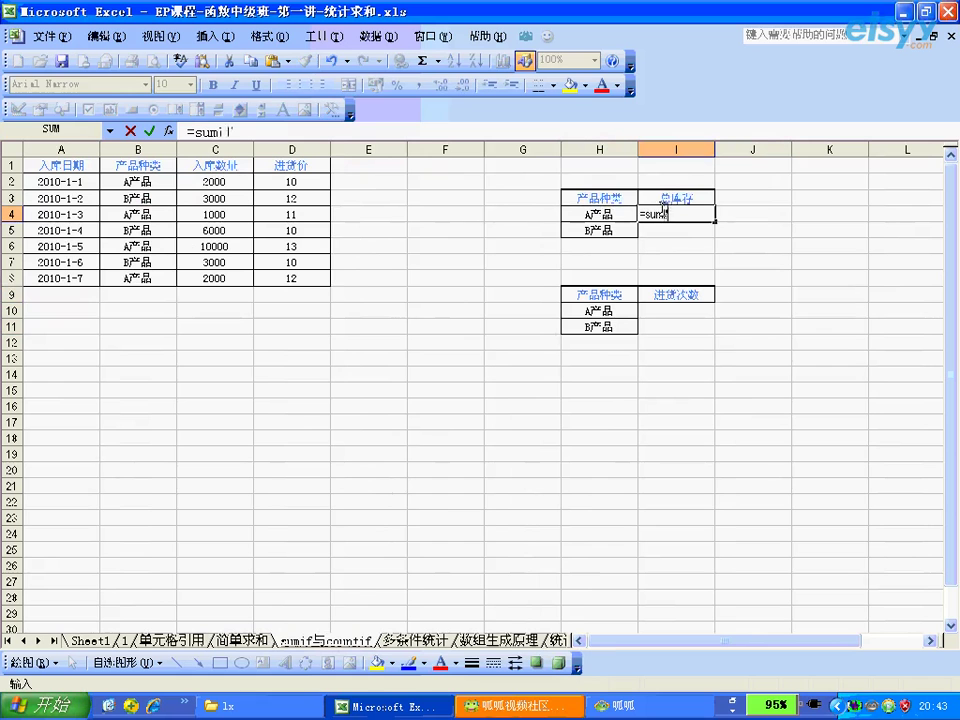
type("(")
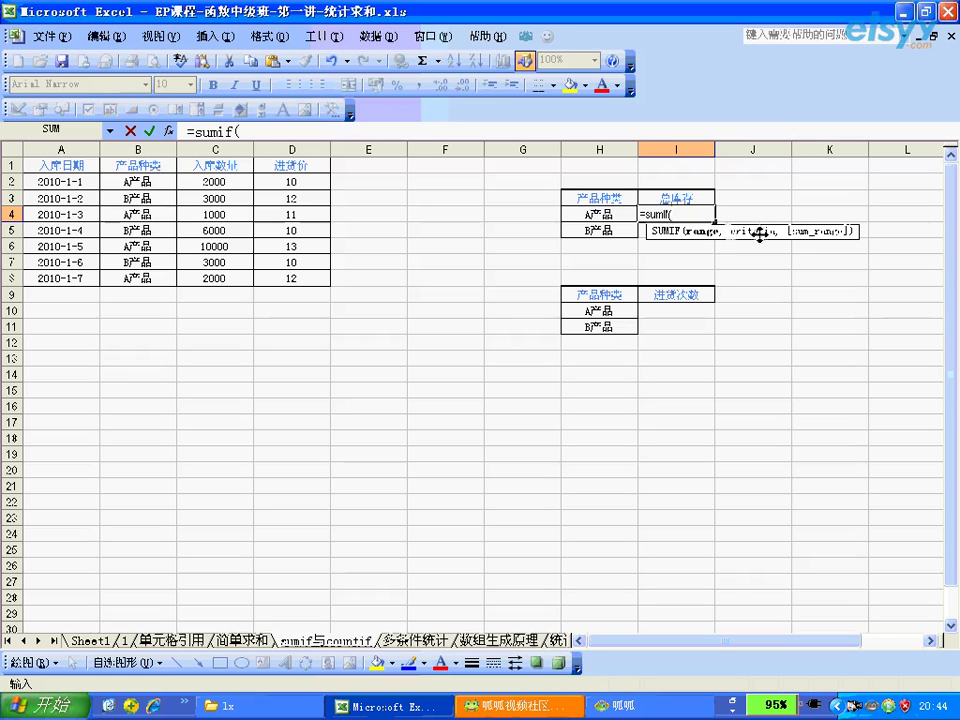
left_click(683, 215)
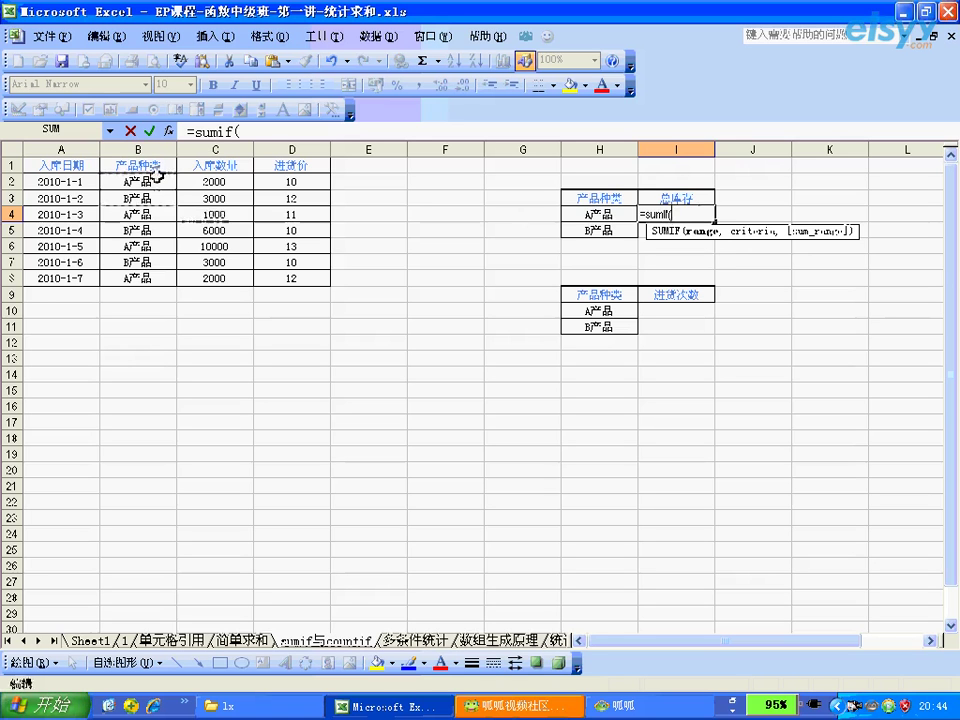
left_click_drag(150, 181, 157, 273)
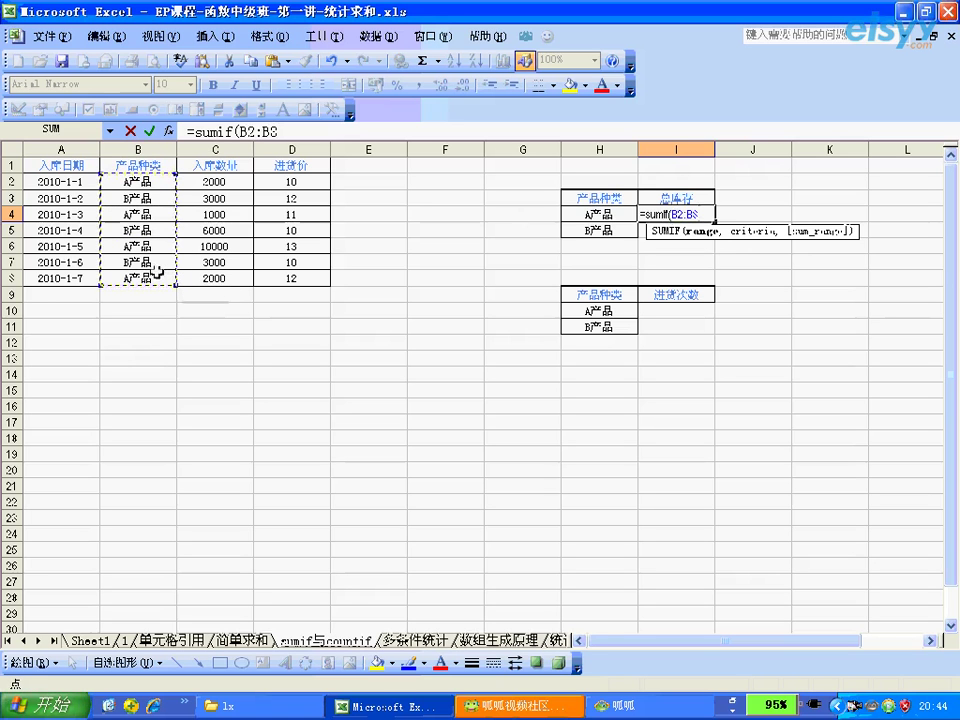
left_click(150, 149)
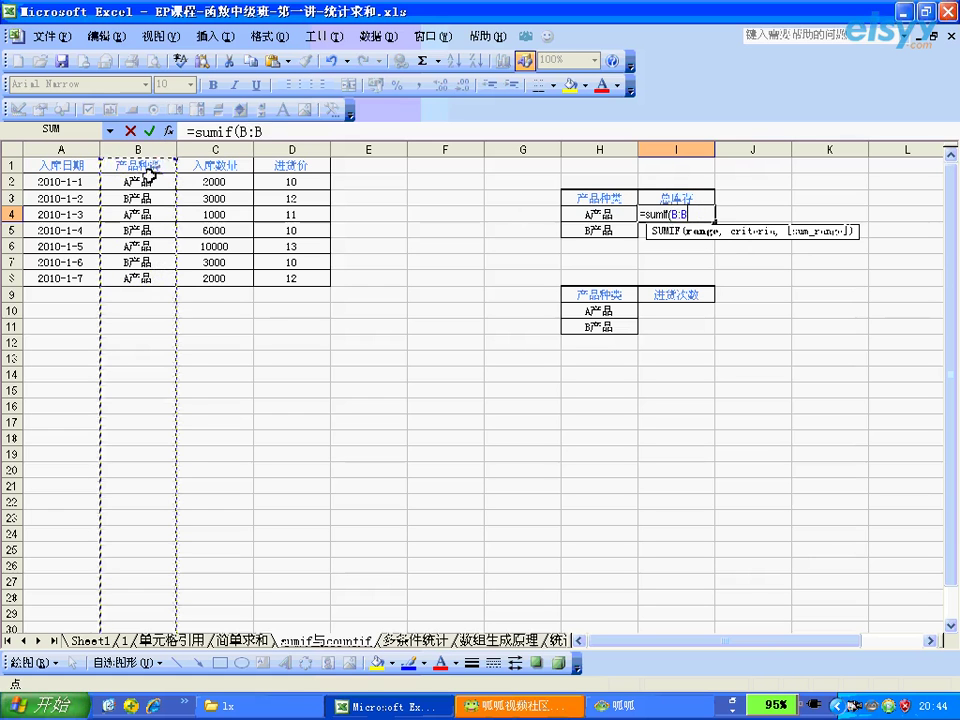
left_click_drag(150, 182, 148, 271)
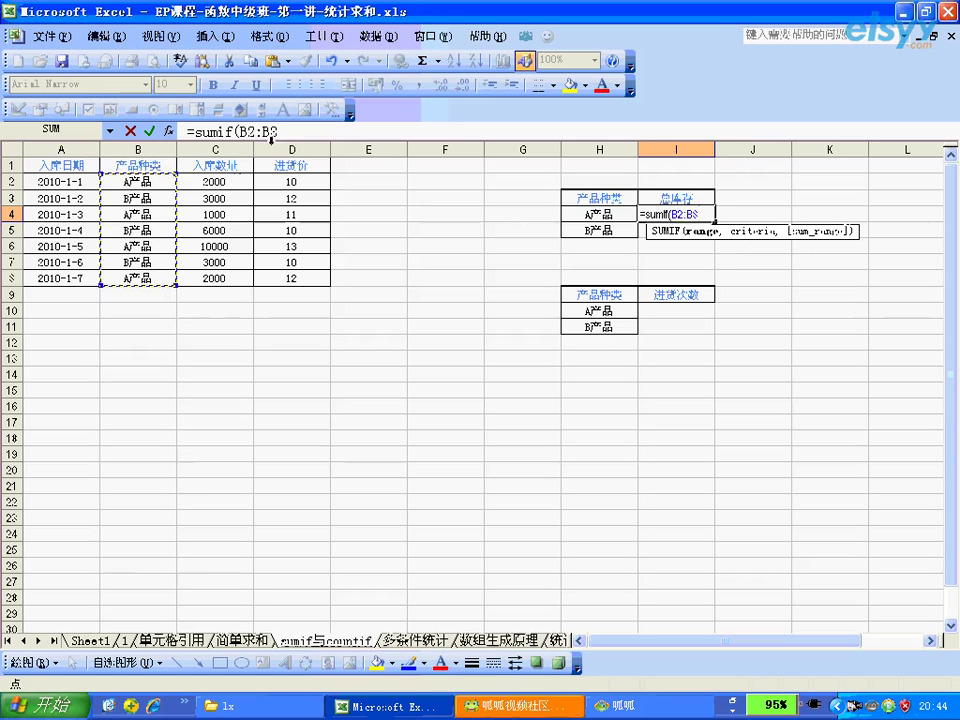
left_click(292, 130)
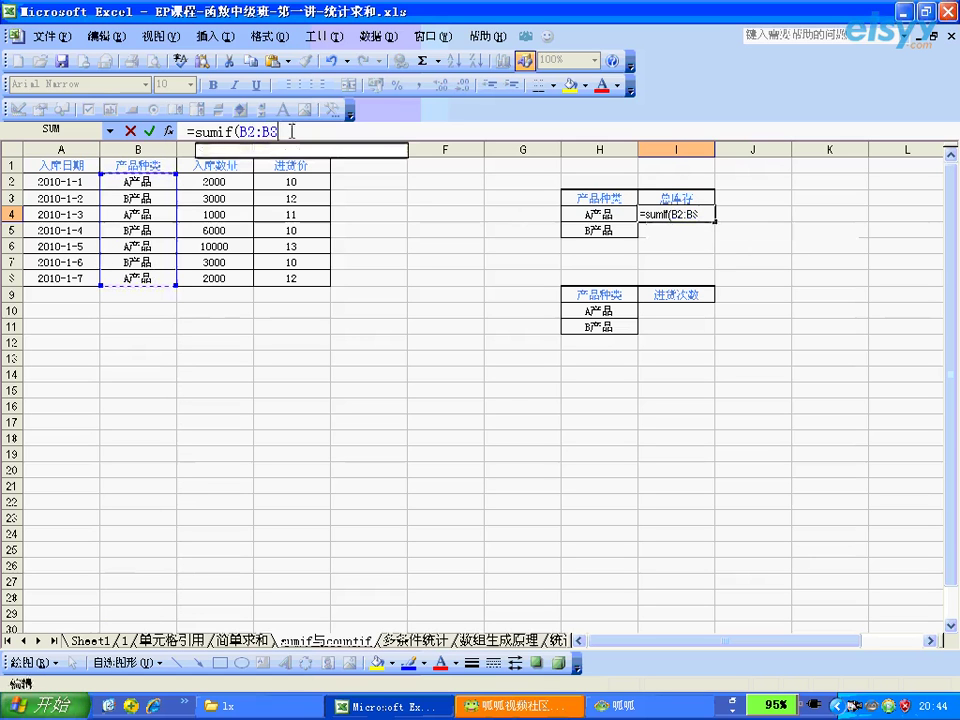
type(",")
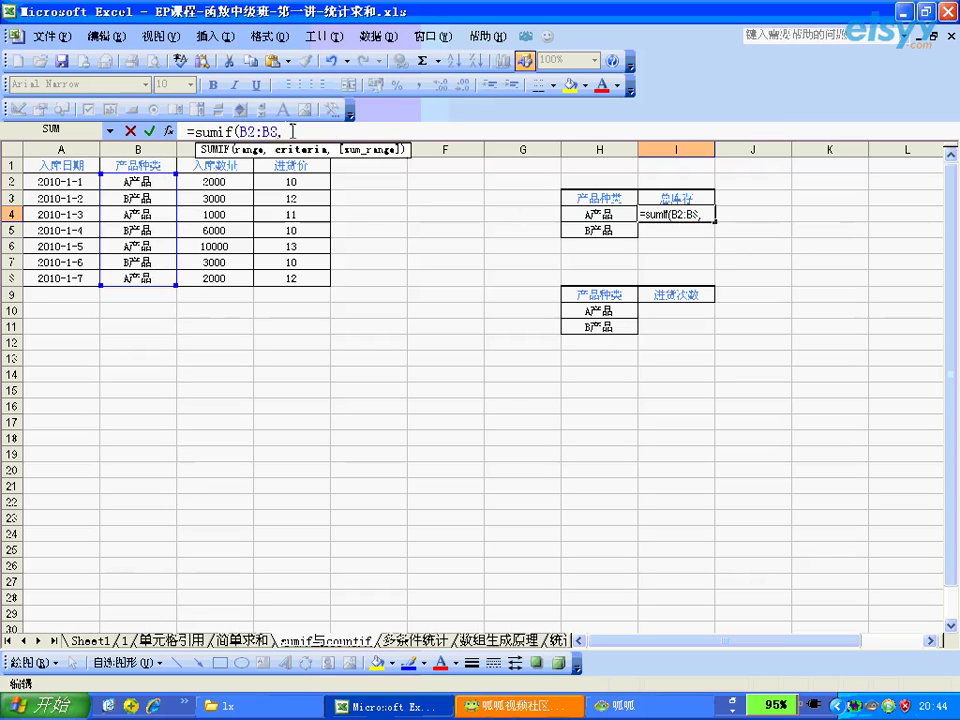
Step: Complete the SUMIF formula in I4 with H4 as the criterion and C2:C8 as the sum range
left_click(586, 213)
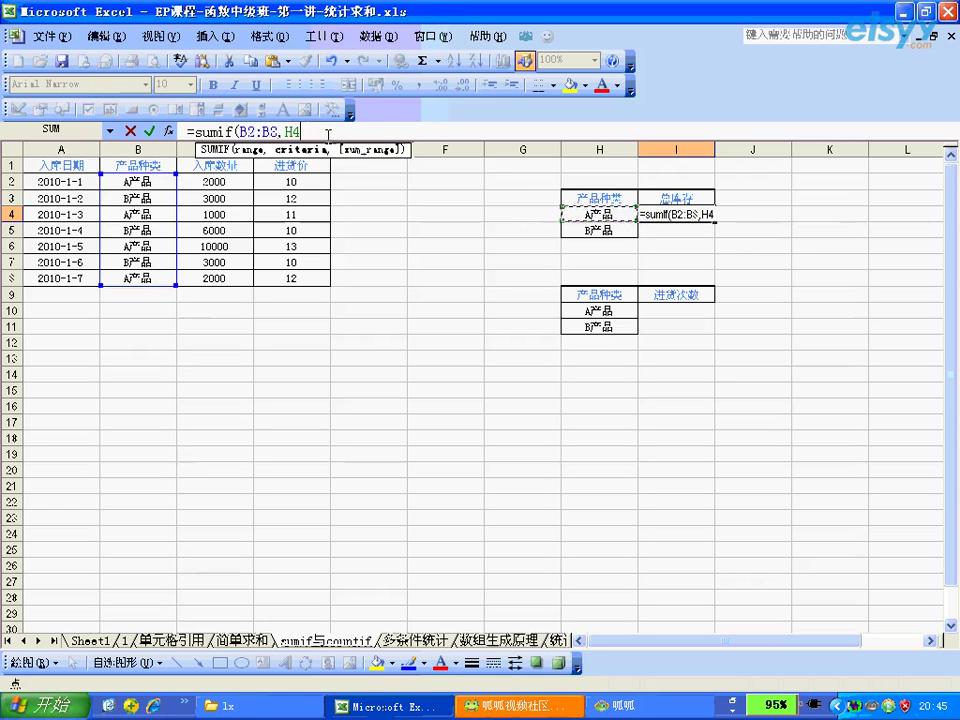
type(",")
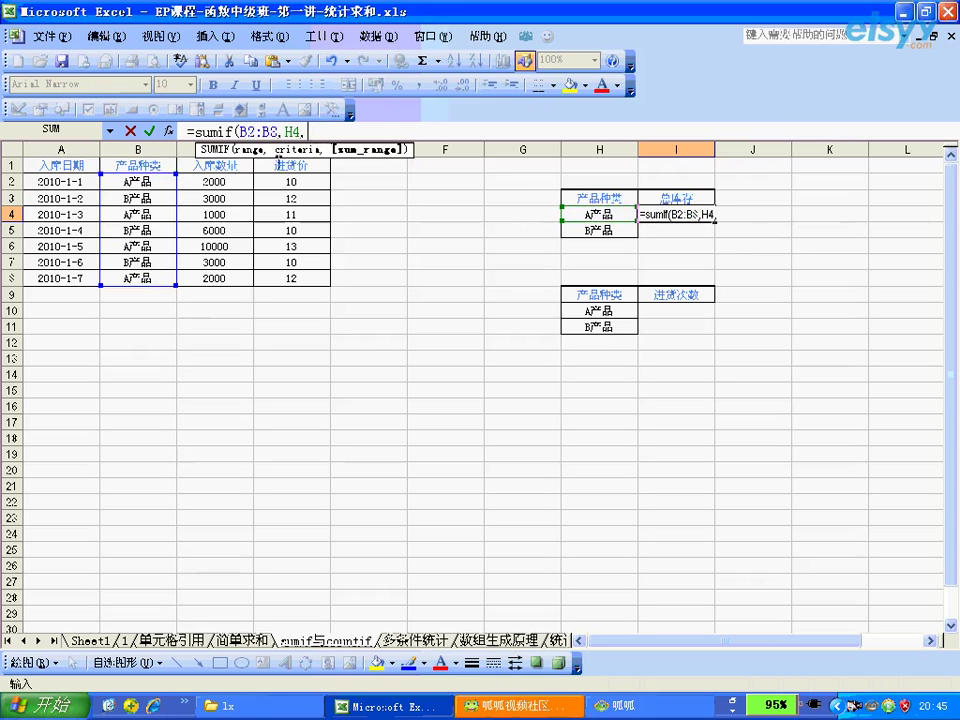
left_click_drag(242, 181, 240, 281)
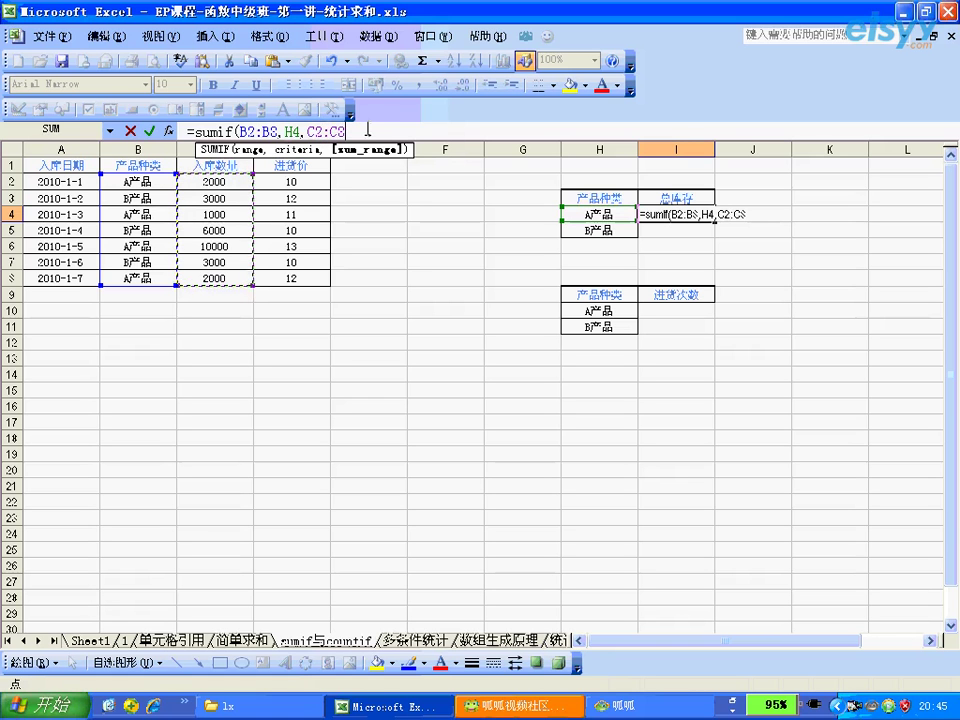
type(")")
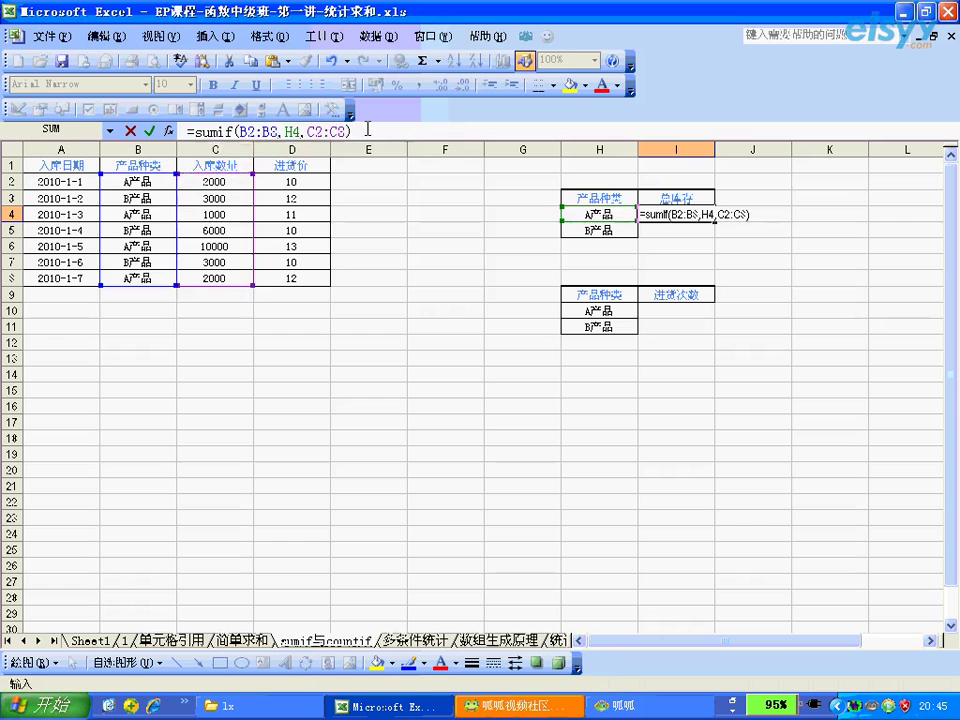
key("Return")
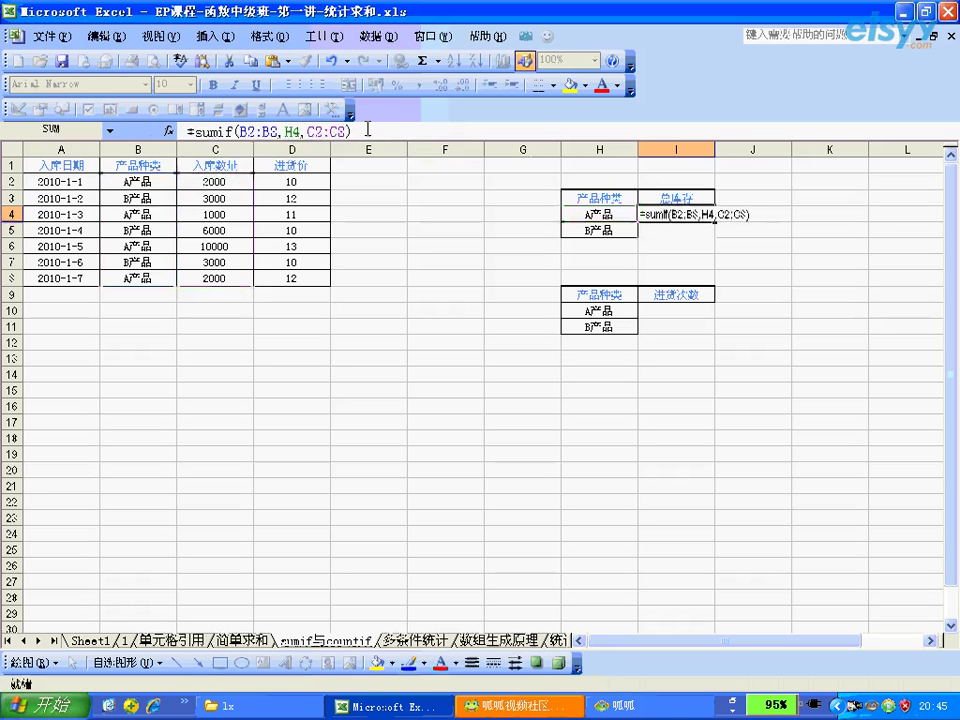
Step: Check A产品's total stock formula against its criterion in H4 and fill it down from I4 to I5
left_click(657, 212)
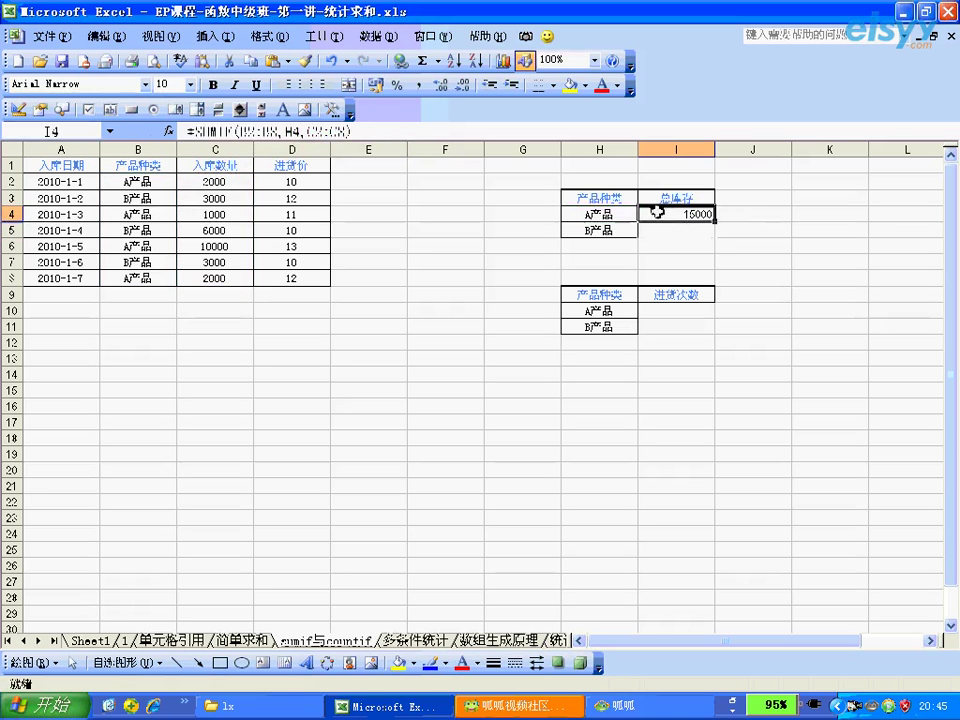
left_click(621, 212)
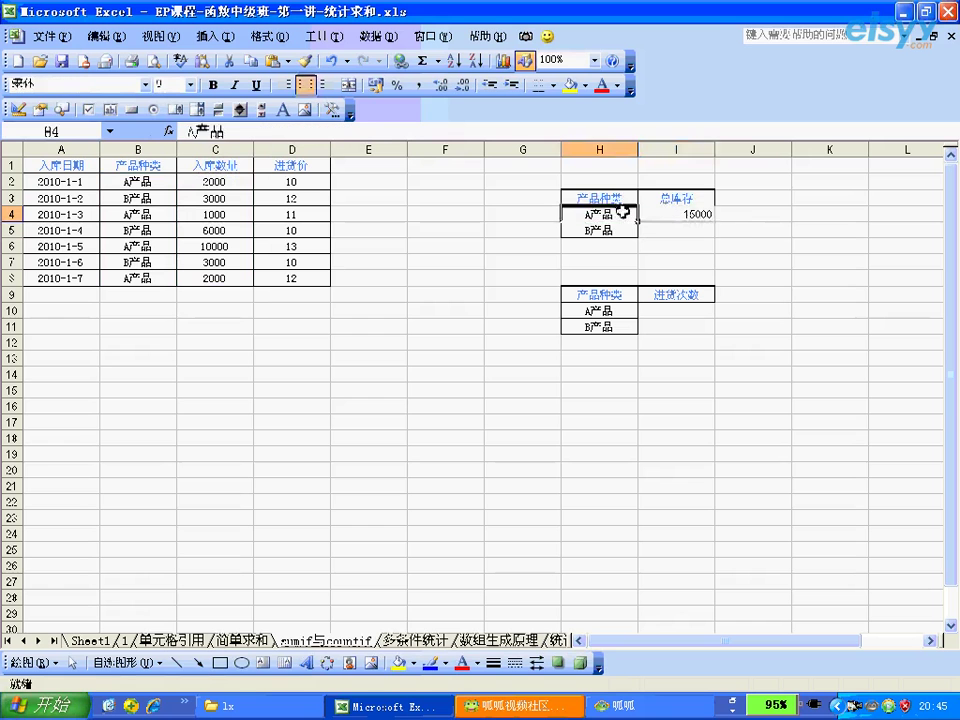
left_click(668, 213)
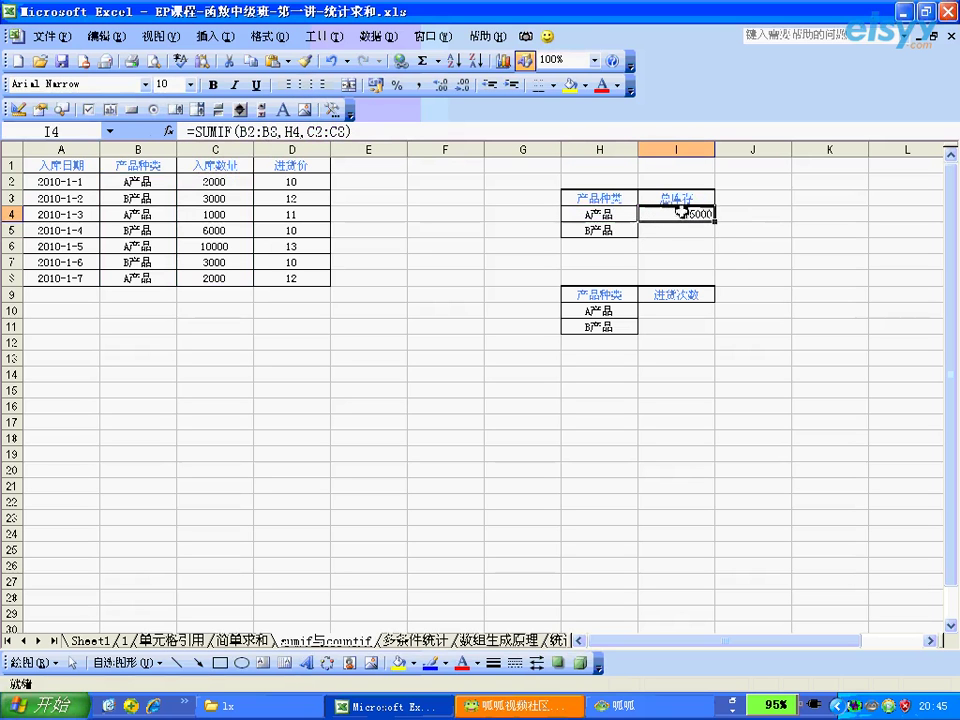
left_click_drag(713, 220, 715, 235)
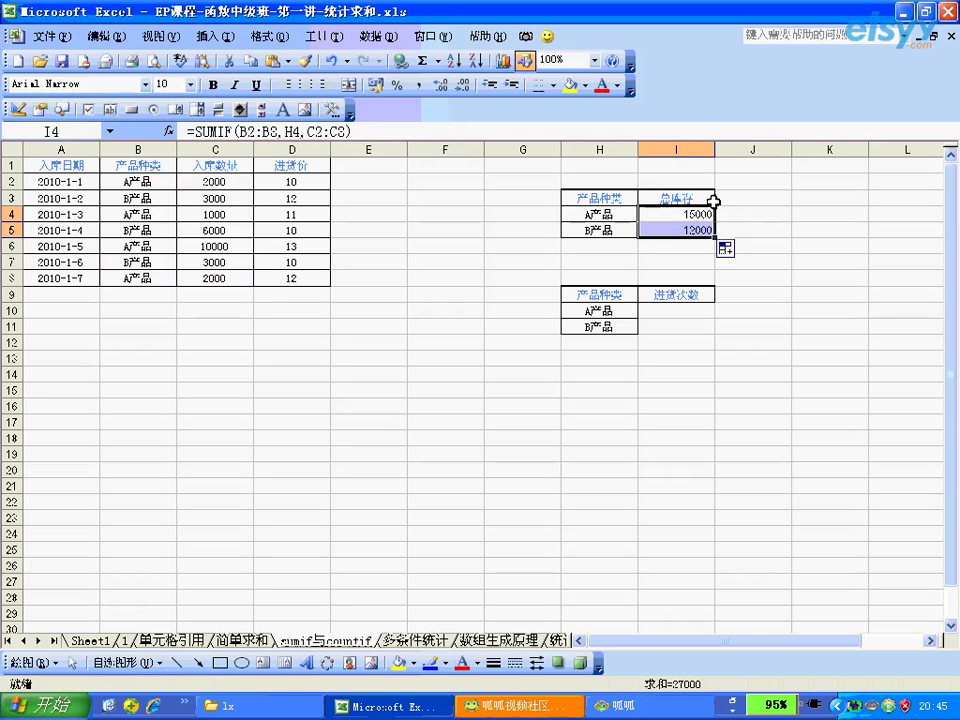
Step: Compare the ranges used by the SUMIF formulas in I4 and I5, marking rows 3 to 9 and the product types in B2:B8
left_click(697, 216)
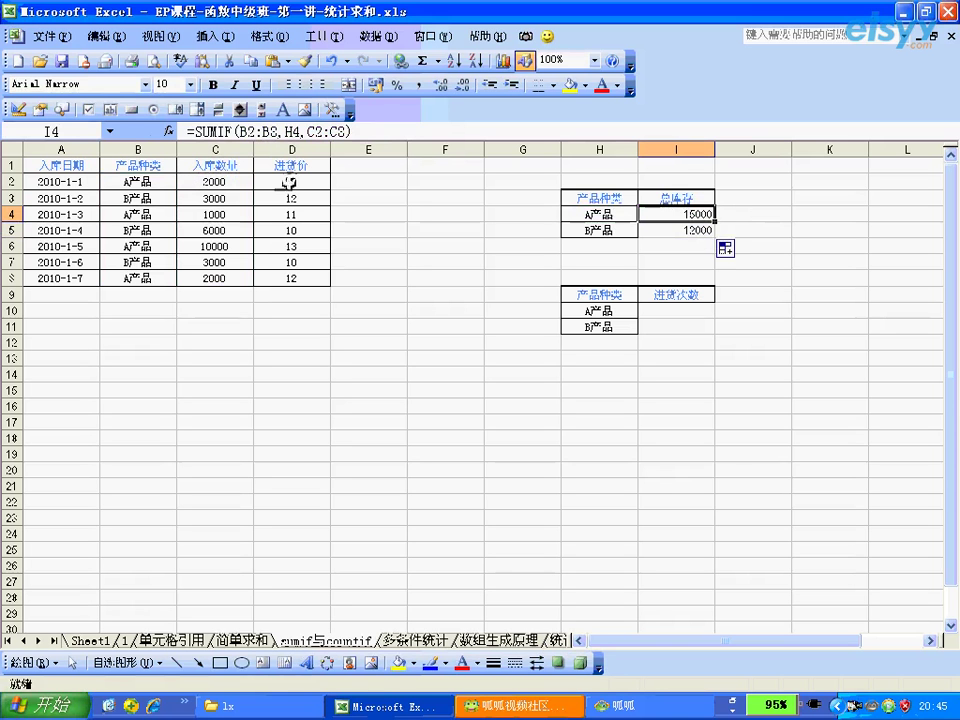
left_click(668, 228)
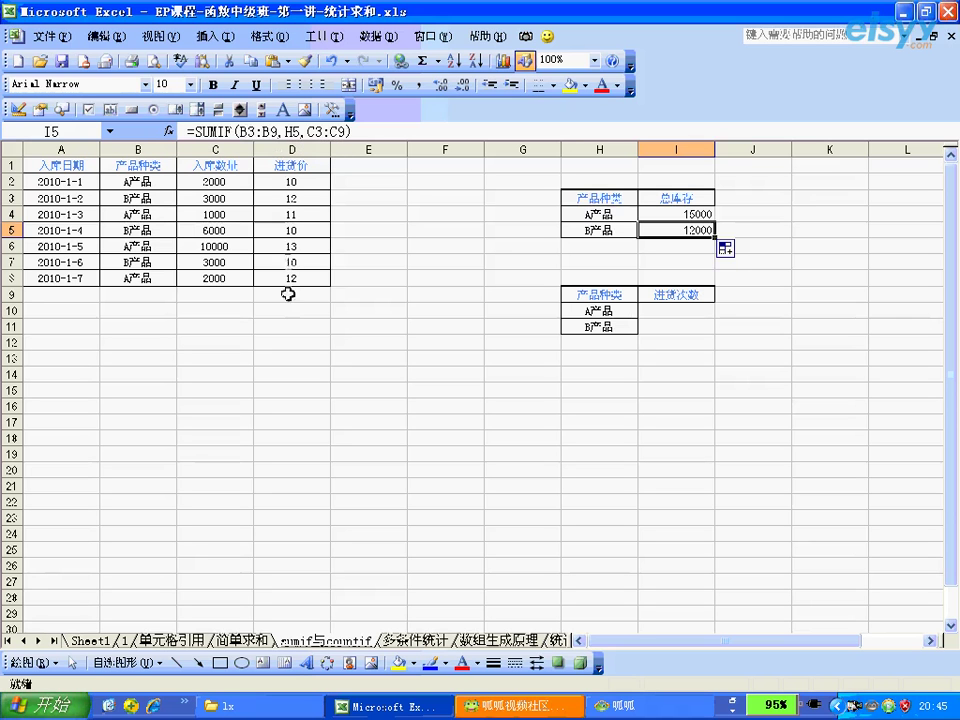
left_click_drag(293, 198, 294, 289)
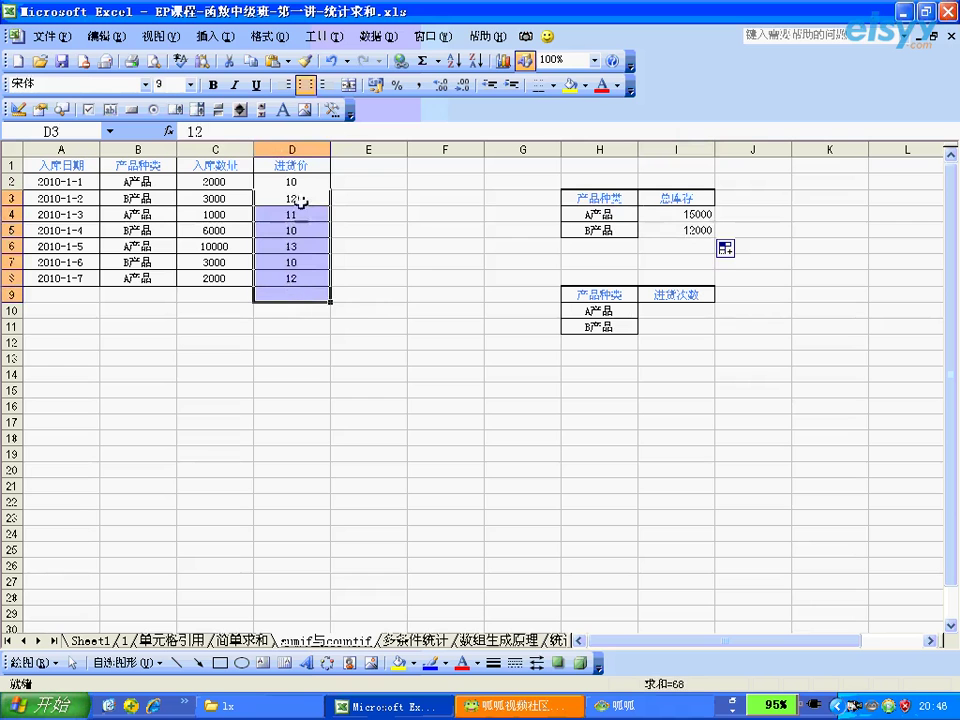
left_click(648, 213)
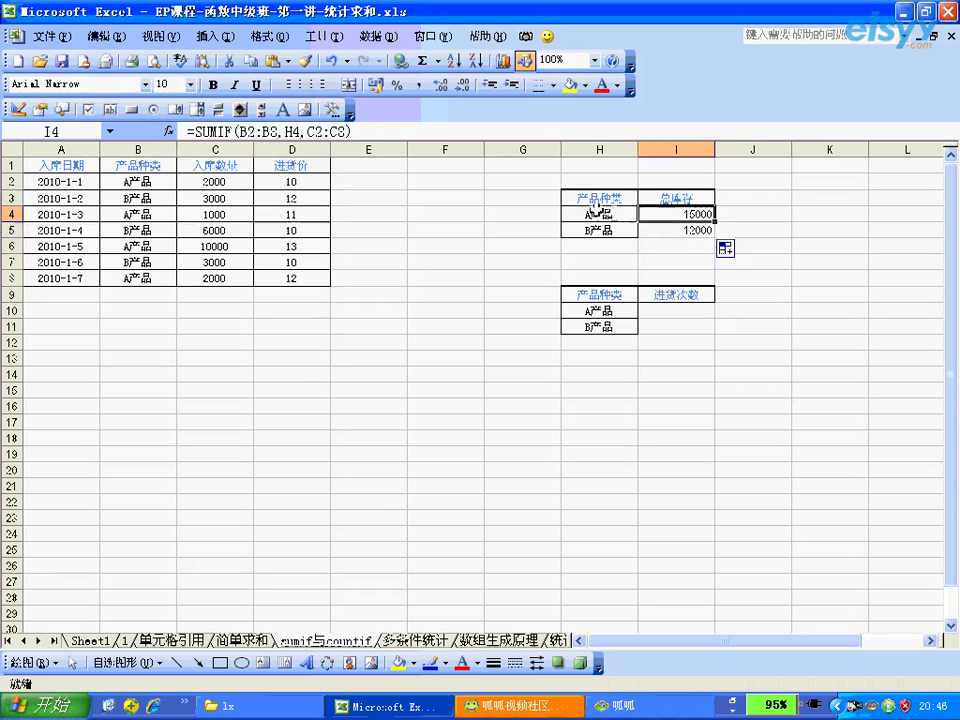
left_click(168, 181)
left_click_drag(168, 181, 146, 279)
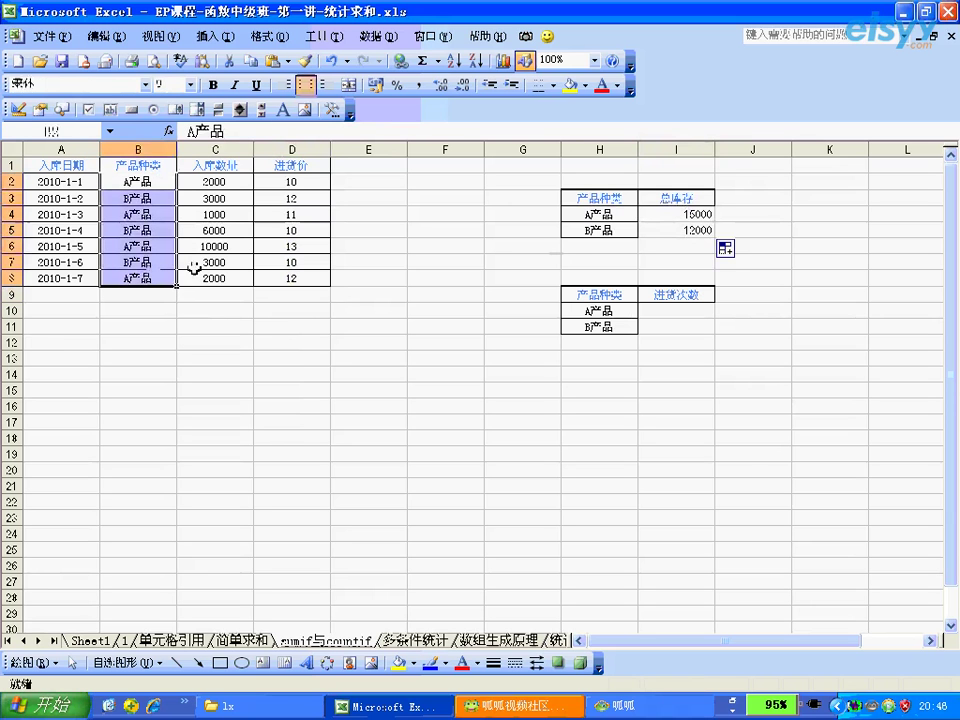
Step: Make the SUMIF ranges in I4 absolute as $B$2:$B$8 and $C$2:$C$8, and refill the formula down to I5
left_click(676, 213)
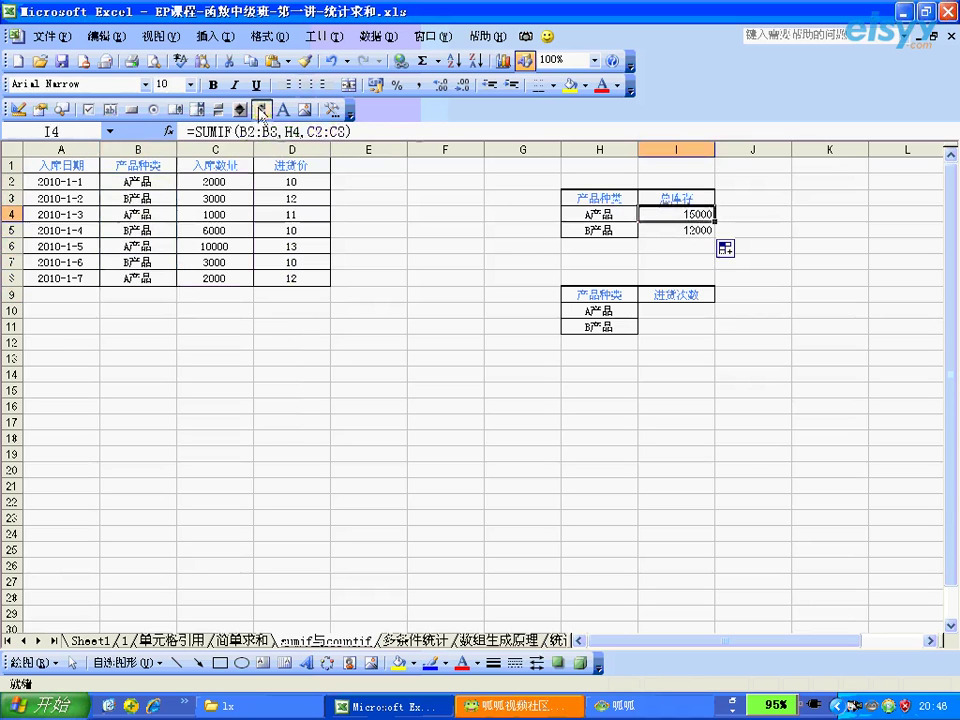
left_click(355, 131)
left_click_drag(280, 131, 248, 131)
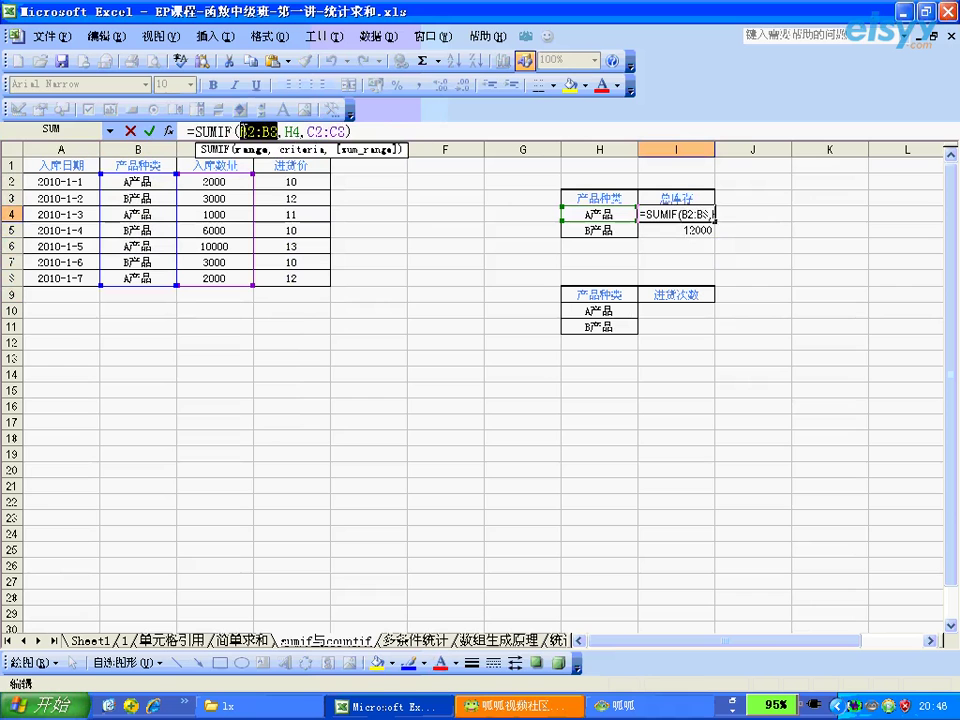
key("F4")
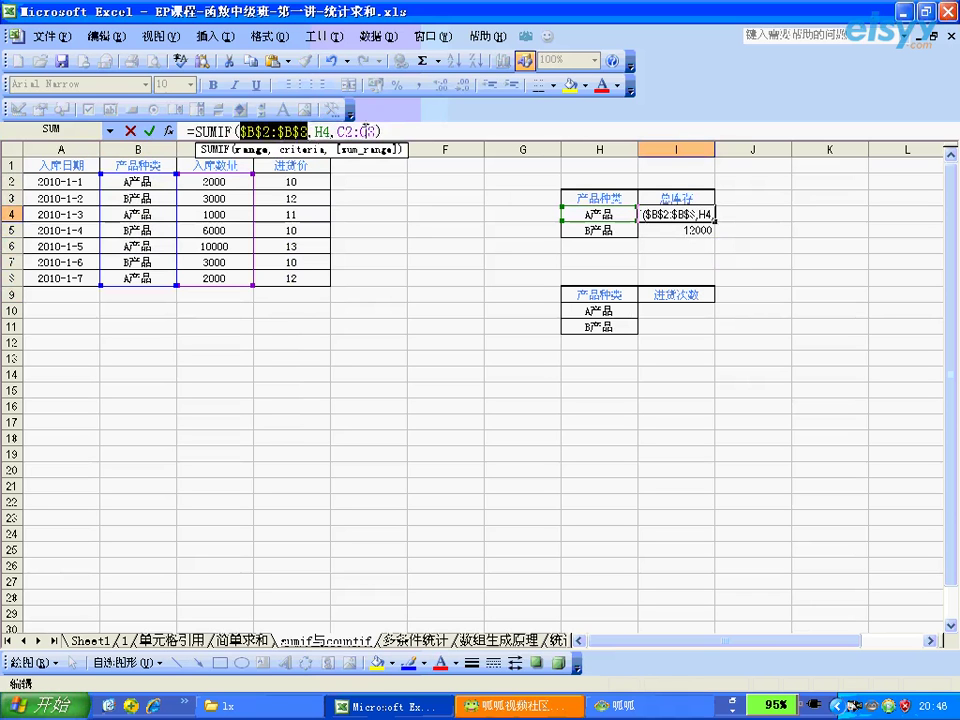
left_click_drag(376, 131, 337, 131)
key("F4")
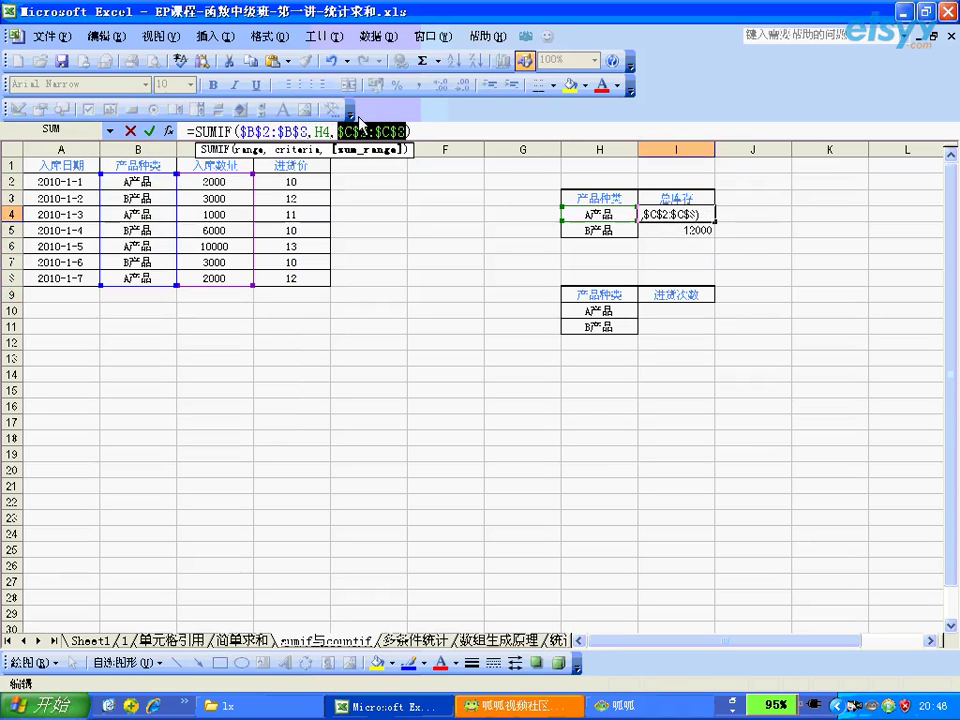
key("Return")
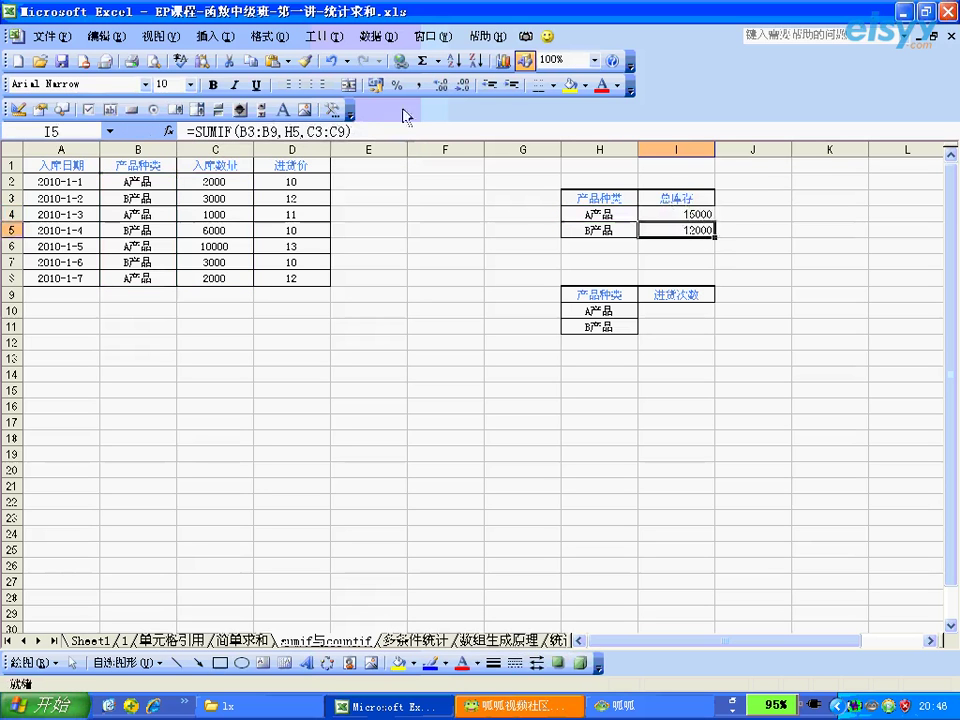
left_click(678, 212)
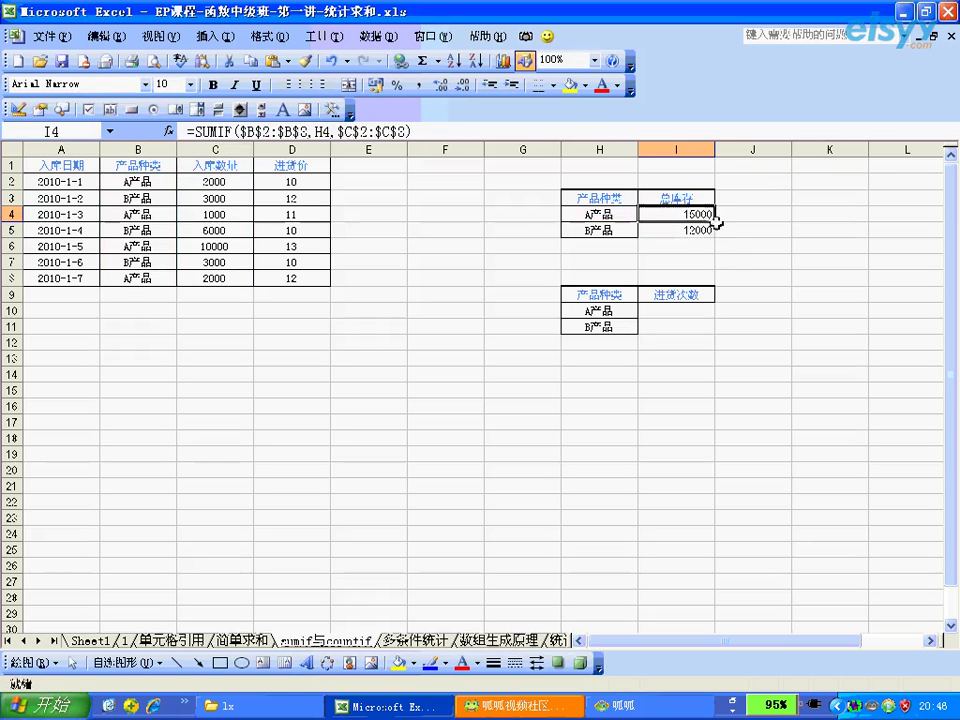
left_click_drag(715, 222, 716, 237)
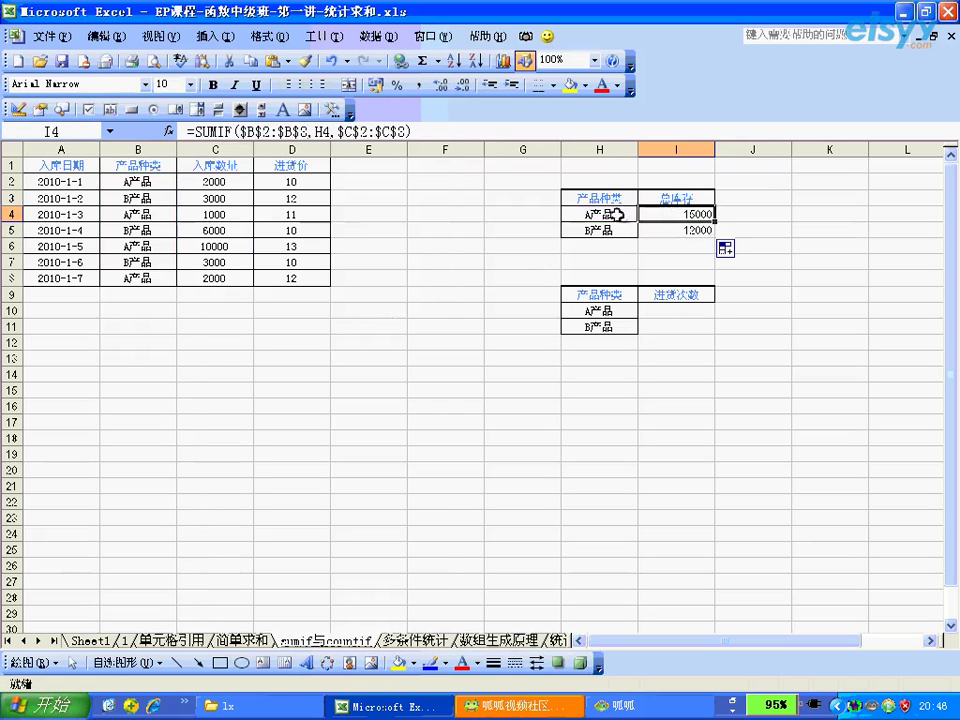
Step: On the 简单求和 sheet, compare the product types in column B with the criterion in H9 and the logical tests in column E
left_click(241, 640)
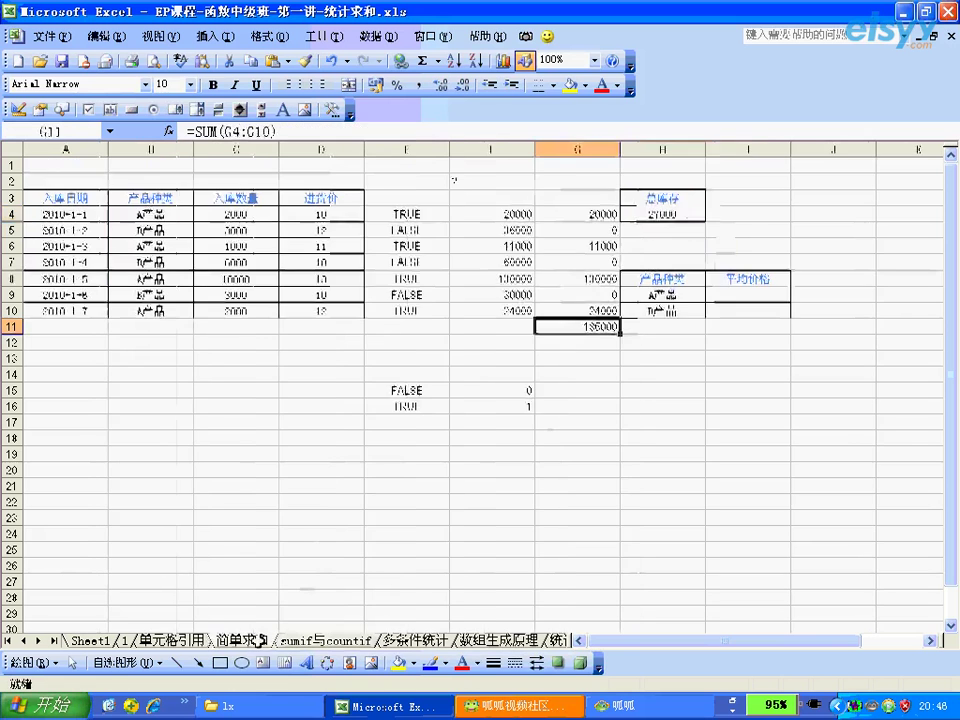
left_click(722, 296)
left_click(671, 298)
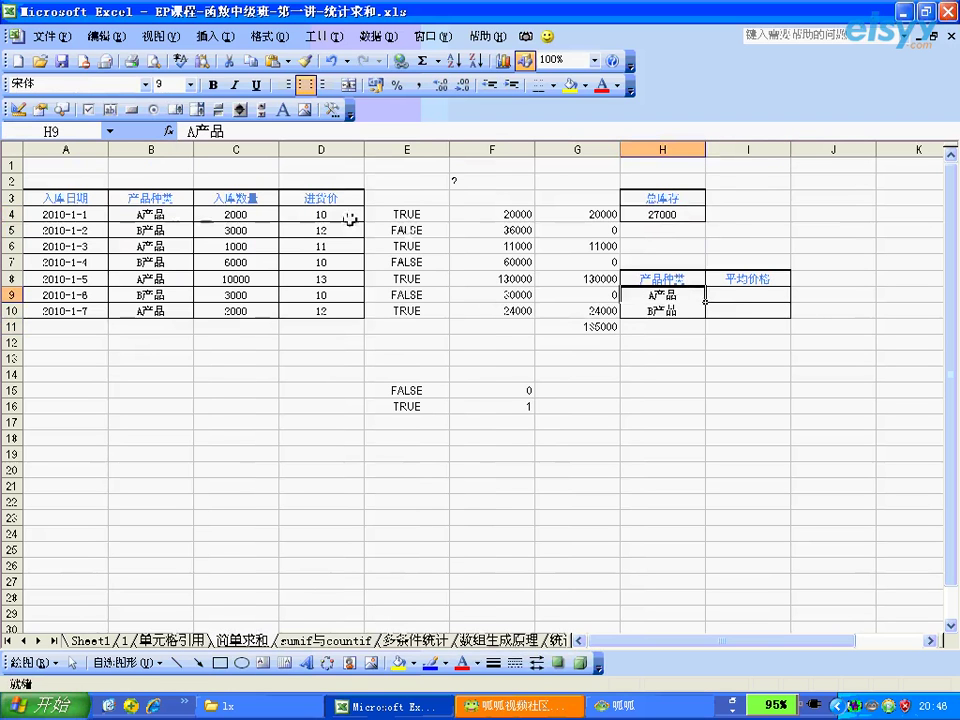
left_click(175, 214)
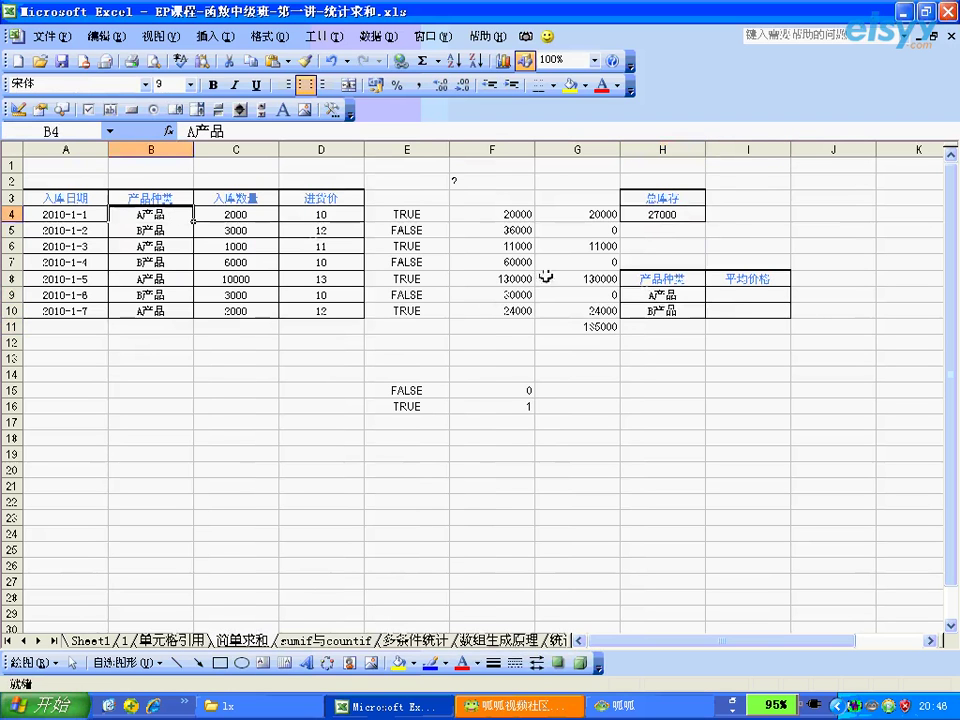
left_click(650, 296)
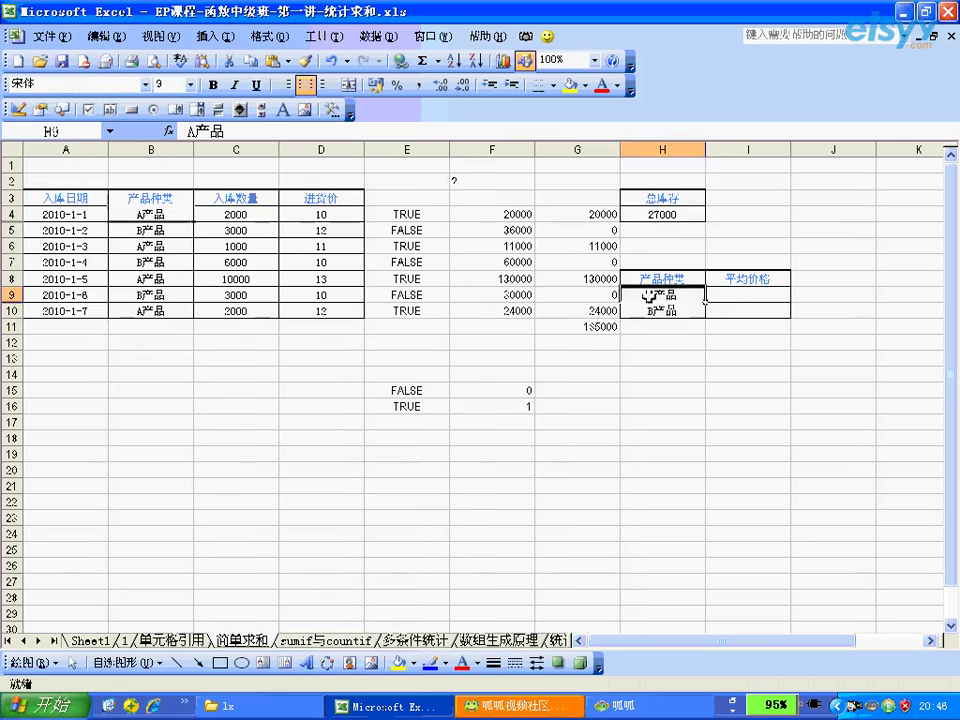
left_click(150, 230)
left_click(670, 296)
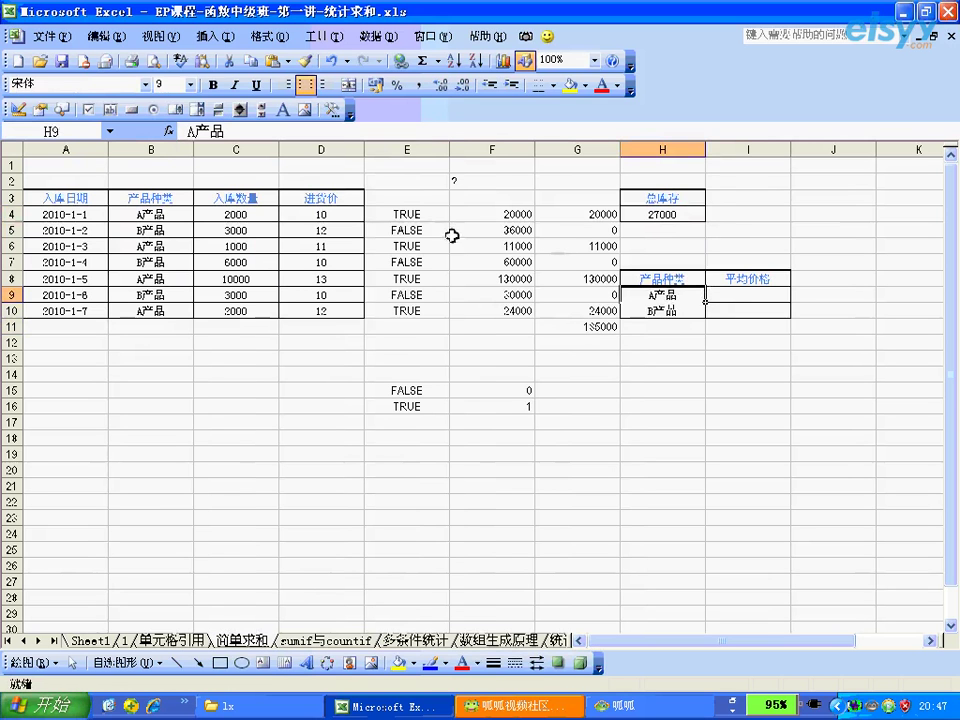
left_click(423, 216)
left_click_drag(423, 216, 423, 262)
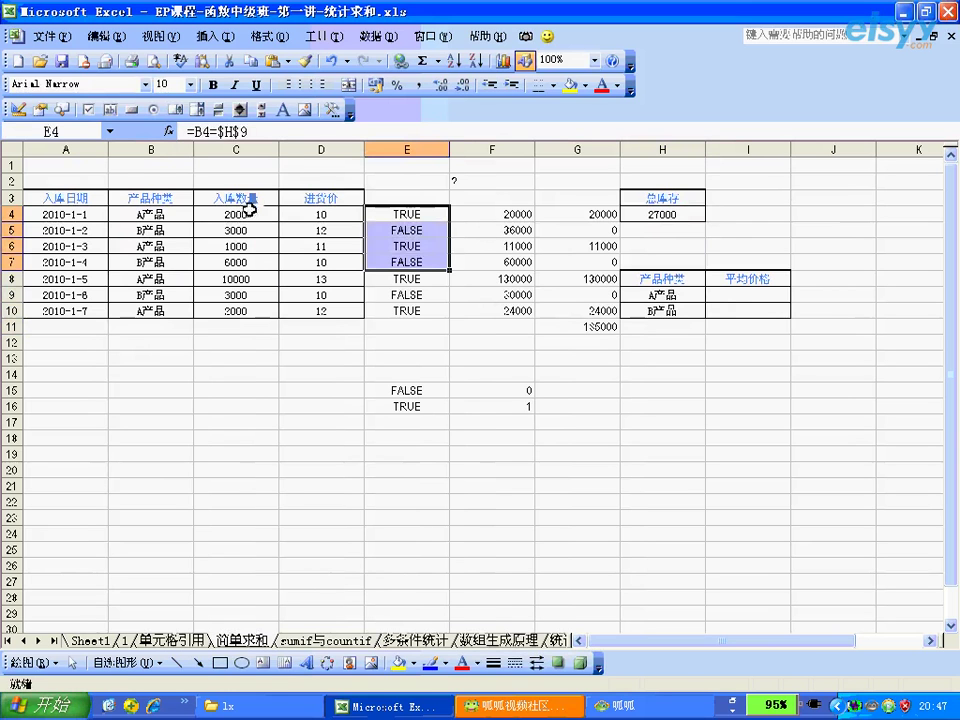
Step: Review the quantities in C4:C10, the prices in D4:D10 and their products in F4:F10
left_click_drag(249, 212, 245, 310)
left_click_drag(321, 214, 362, 306)
left_click_drag(480, 214, 469, 305)
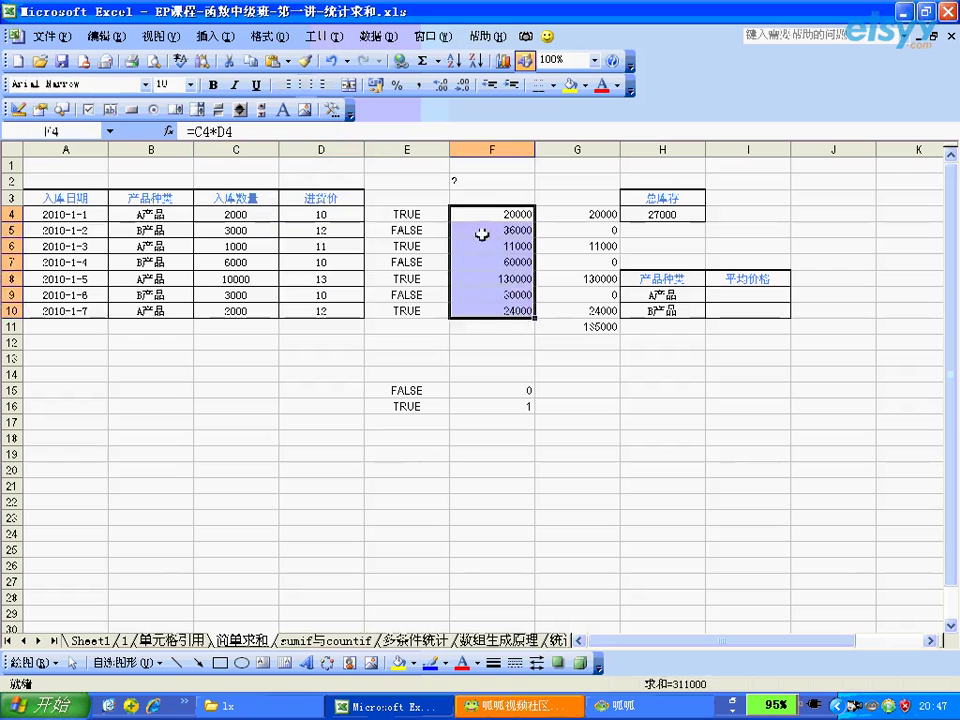
left_click_drag(482, 214, 474, 310)
Step: Trace how the logical tests in E4:E10 lead to the conditional amounts in G4:G10 and their sum in G11
left_click(417, 215)
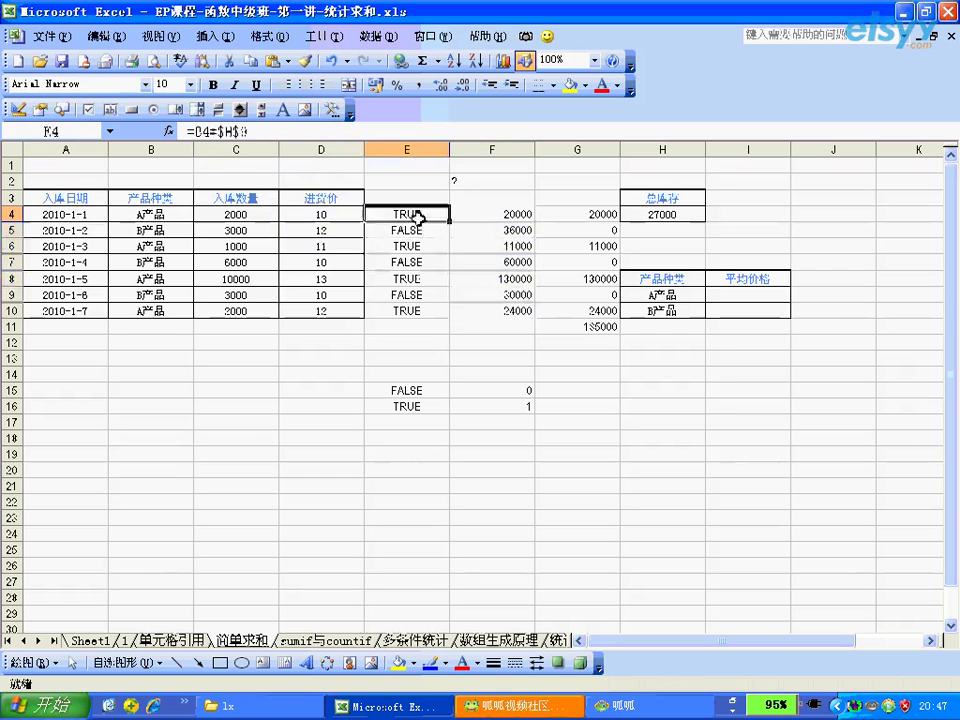
left_click_drag(417, 215, 413, 305)
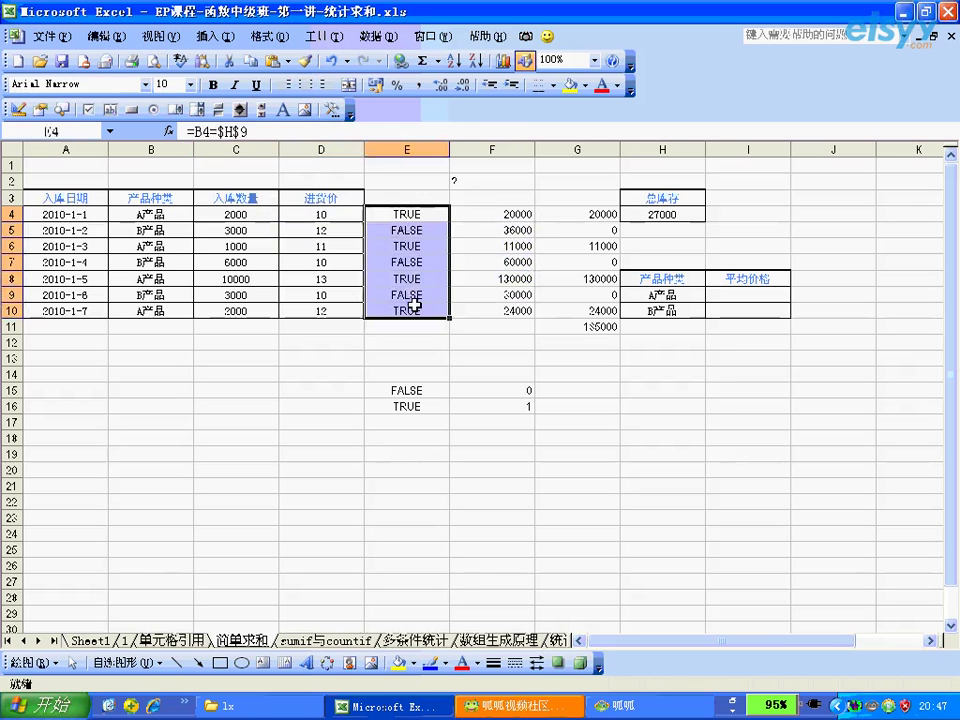
left_click_drag(568, 214, 571, 307)
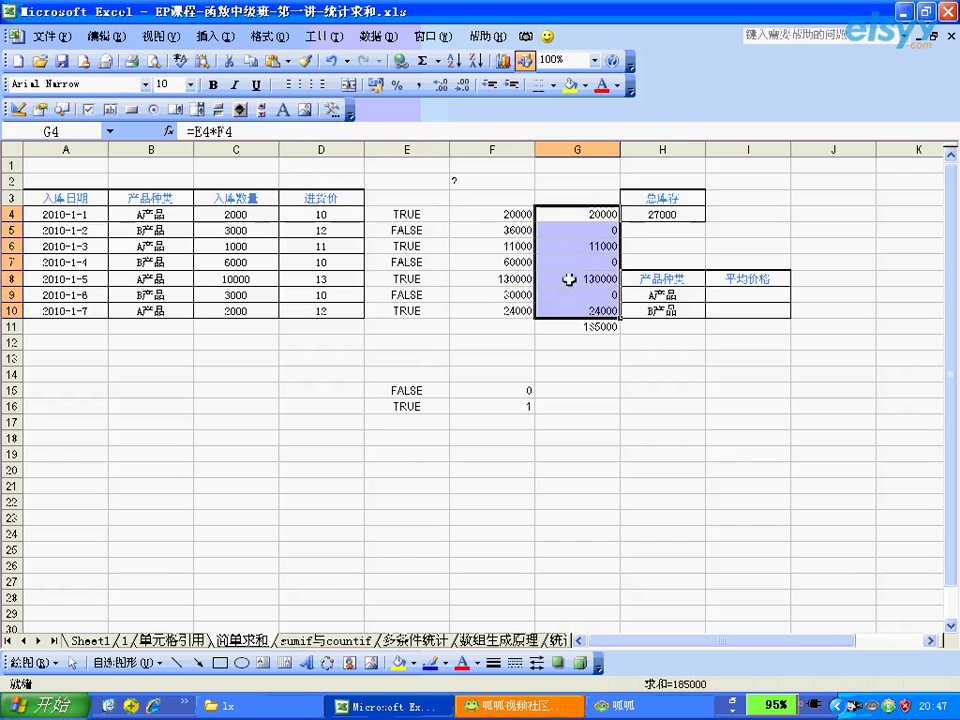
left_click(570, 213)
left_click_drag(570, 213, 568, 314)
left_click(572, 330)
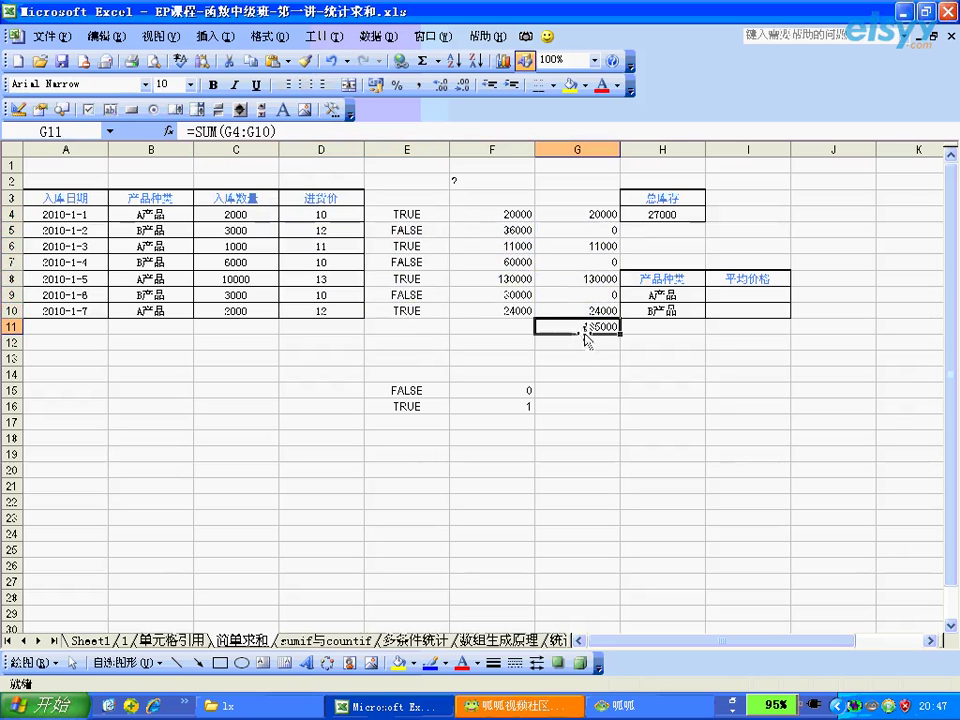
Step: Enter the formula =B4:B10=H9 in G13 to compare all product types with A产品 at once
left_click(601, 356)
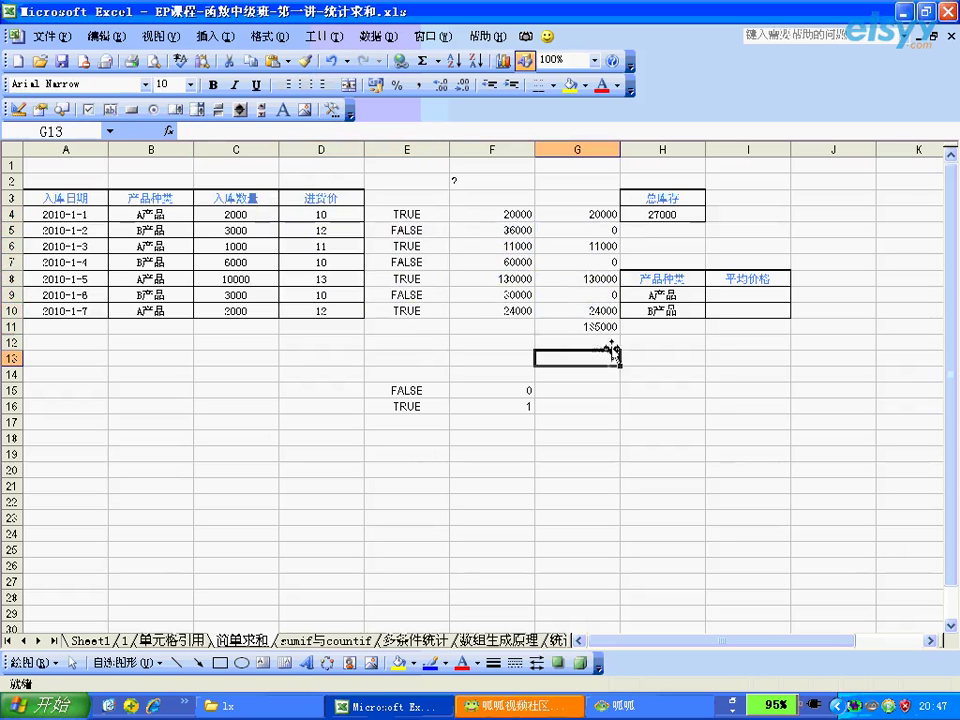
type("=")
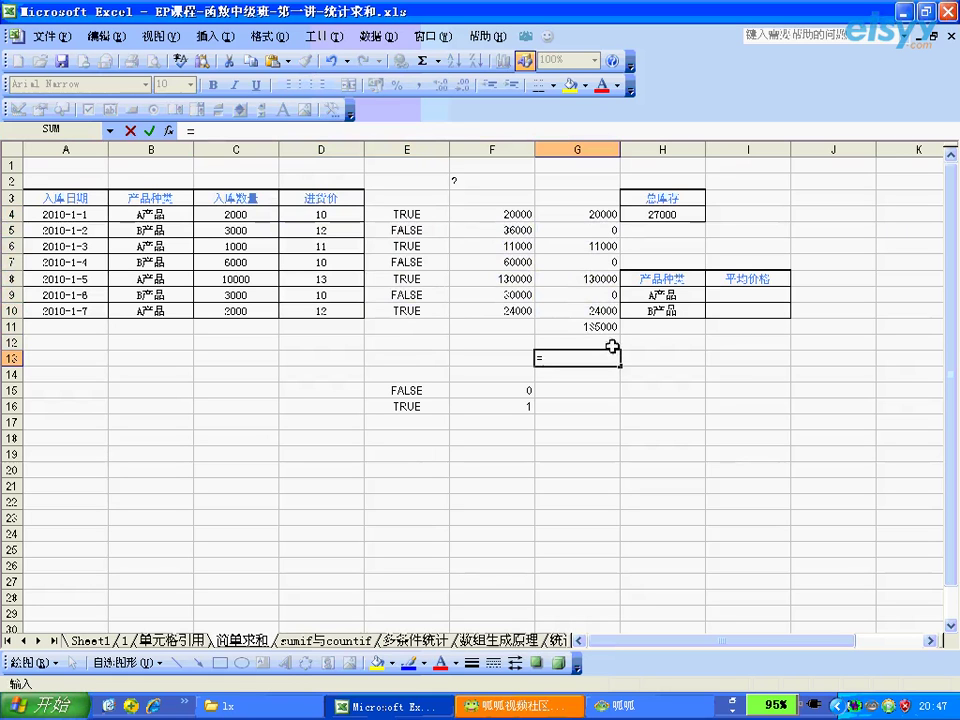
left_click(186, 218)
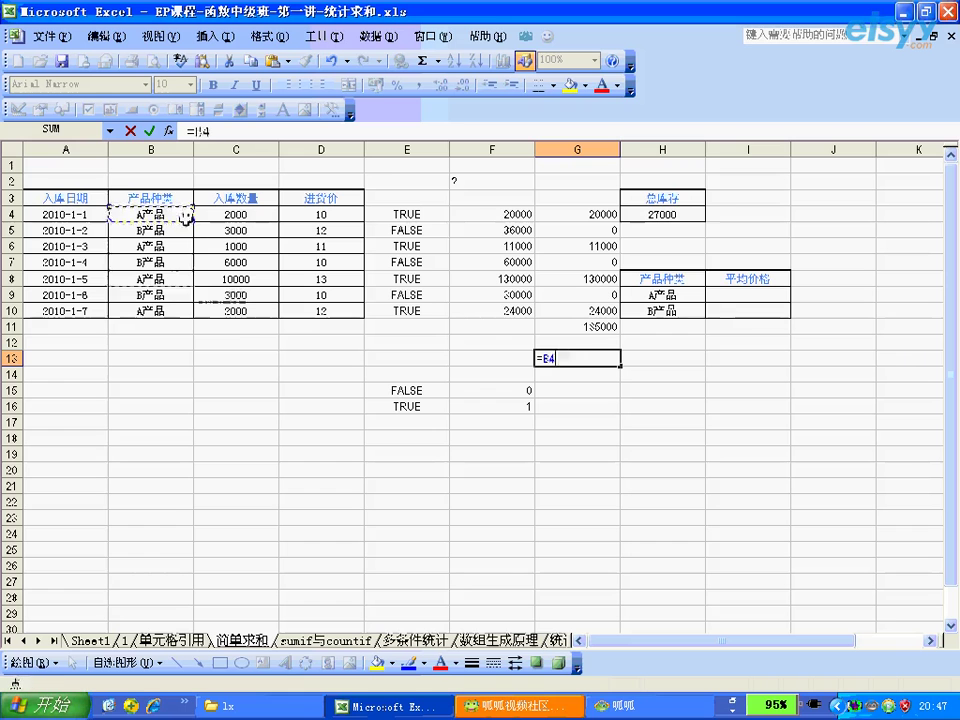
left_click_drag(186, 218, 208, 308)
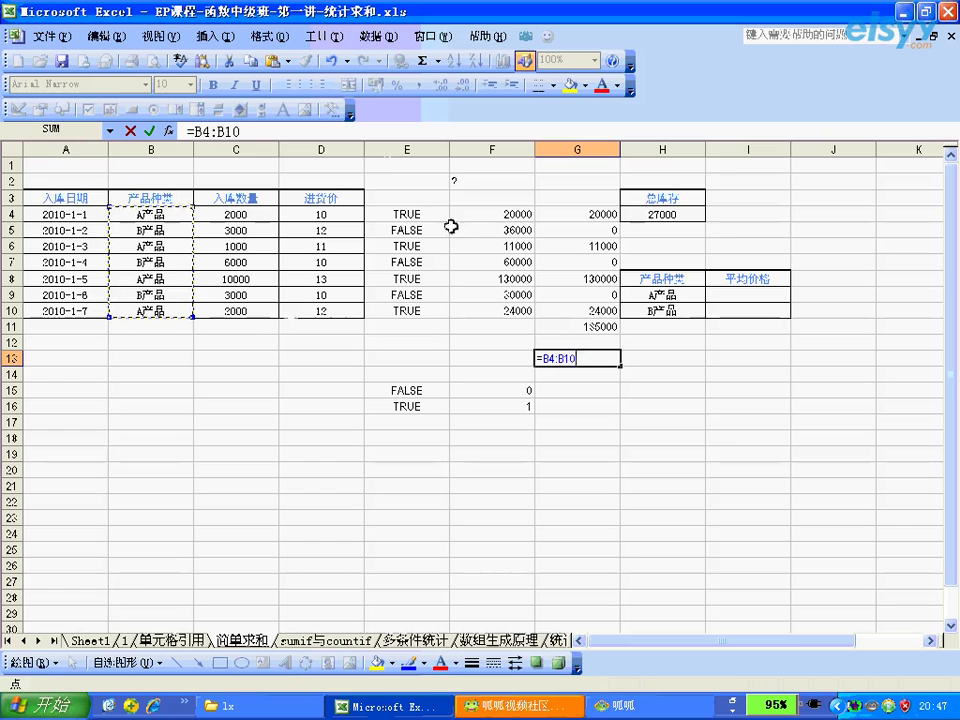
left_click(325, 133)
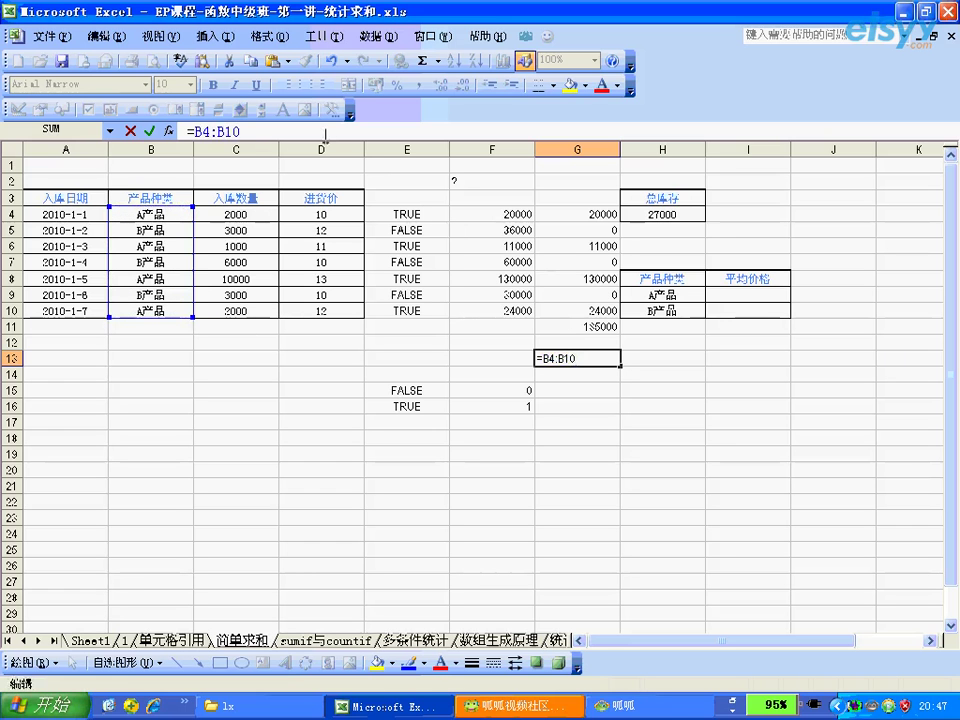
type("=")
left_click(632, 295)
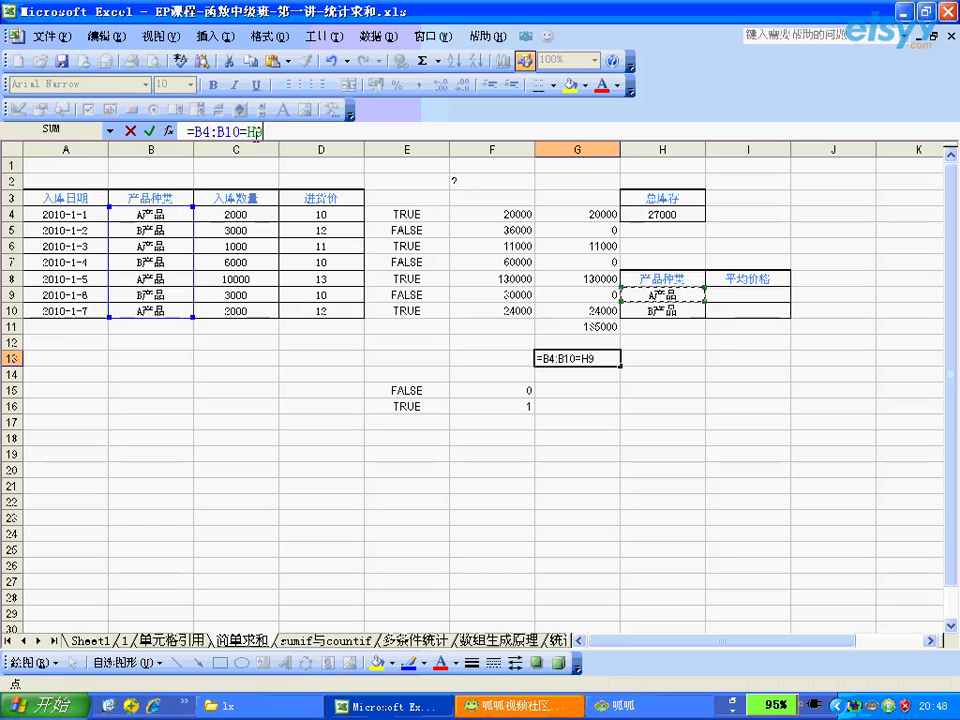
key("Return")
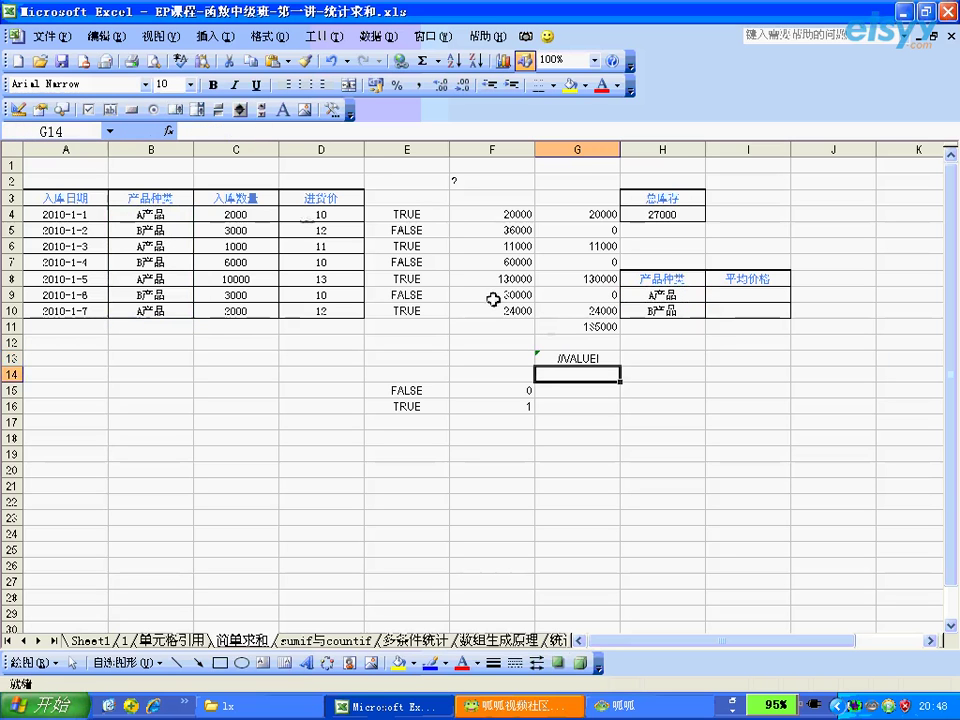
Step: Preview the evaluated array of G13's formula without keeping it, and compare it with the logical tests in E4:E8
left_click(559, 360)
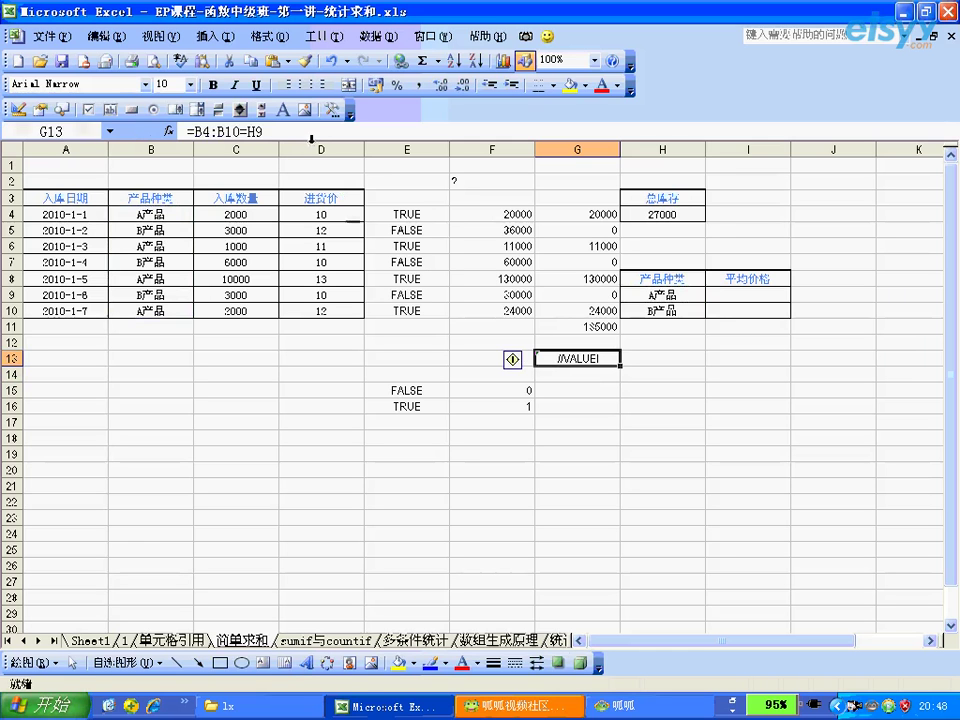
left_click(229, 131)
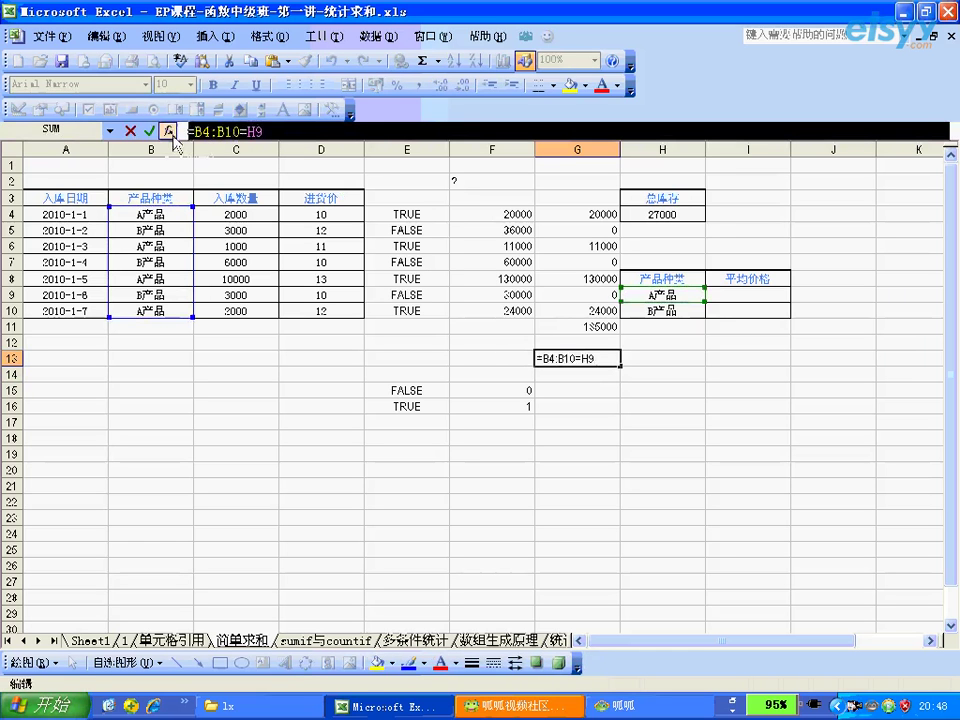
key("F9")
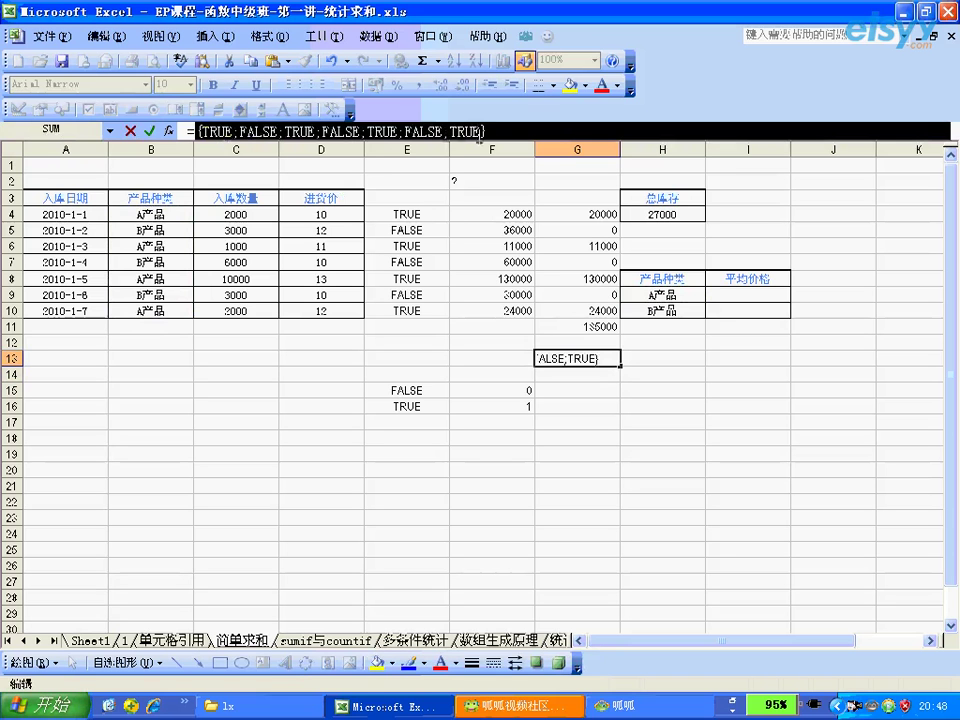
key("Escape")
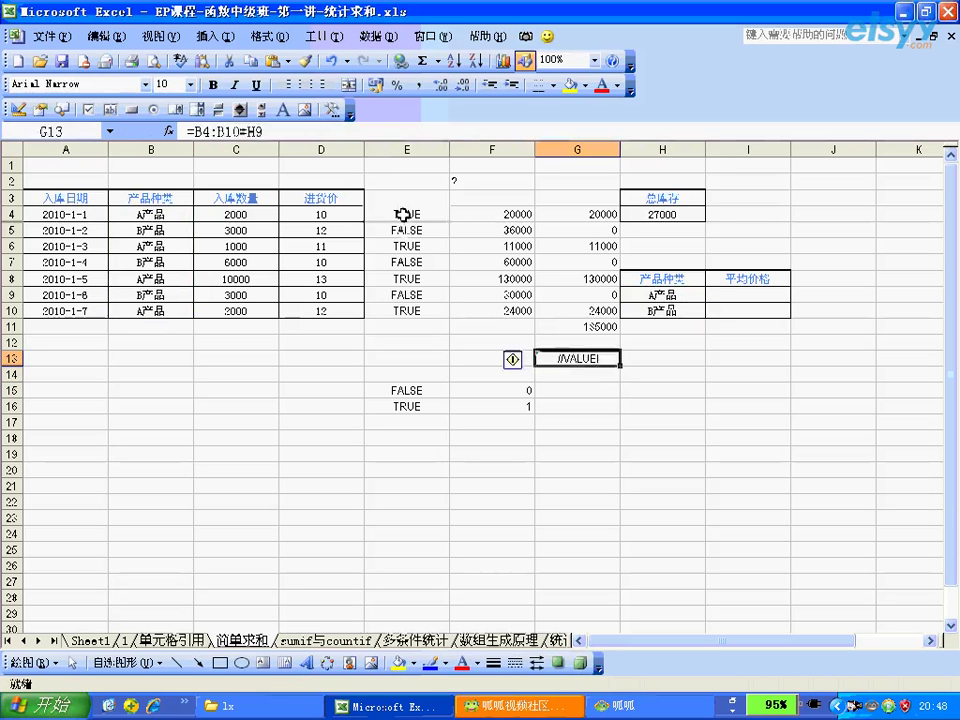
left_click(402, 214)
left_click(403, 230)
left_click(405, 246)
left_click(400, 279)
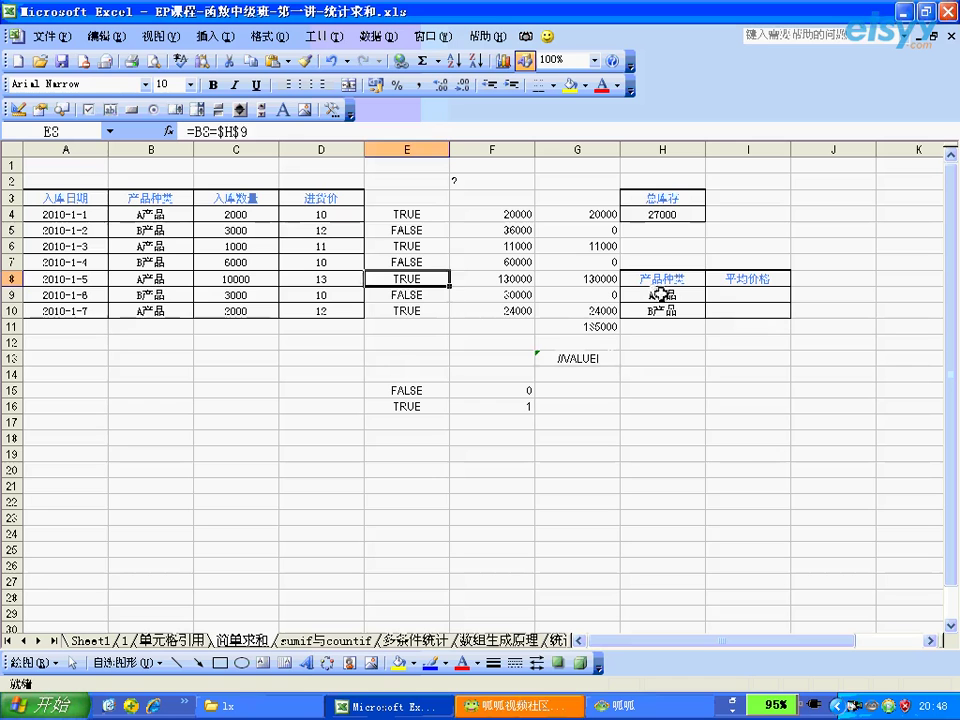
Step: Extend the formula in G13 to =(B4:B10=H9)*(C4:C10*D4:D10), multiplying the product test by quantity times price
left_click(605, 357)
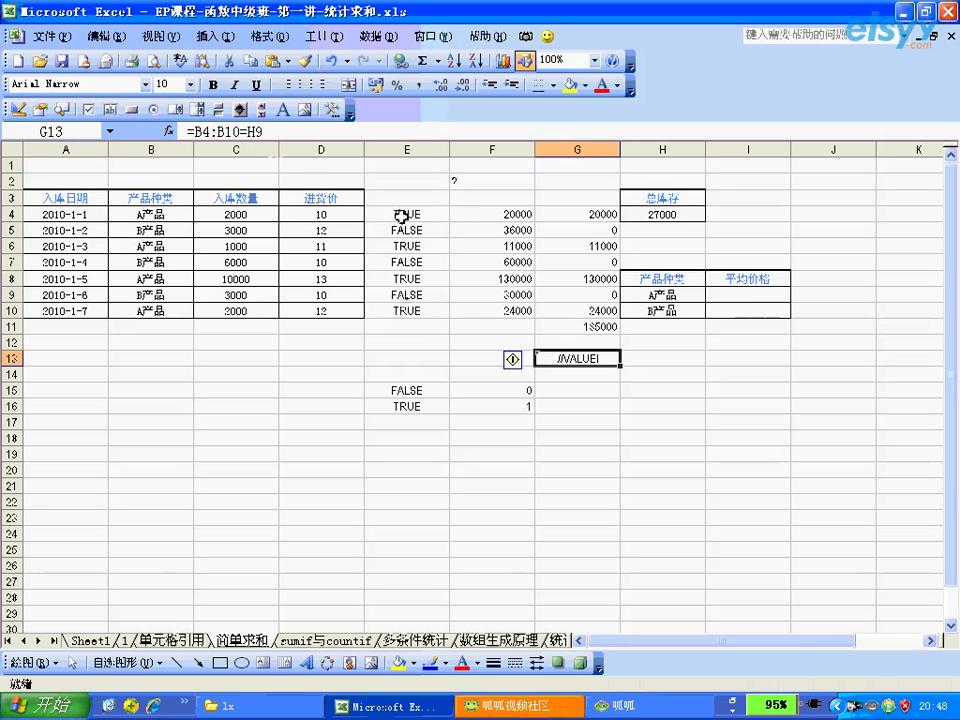
left_click(279, 130)
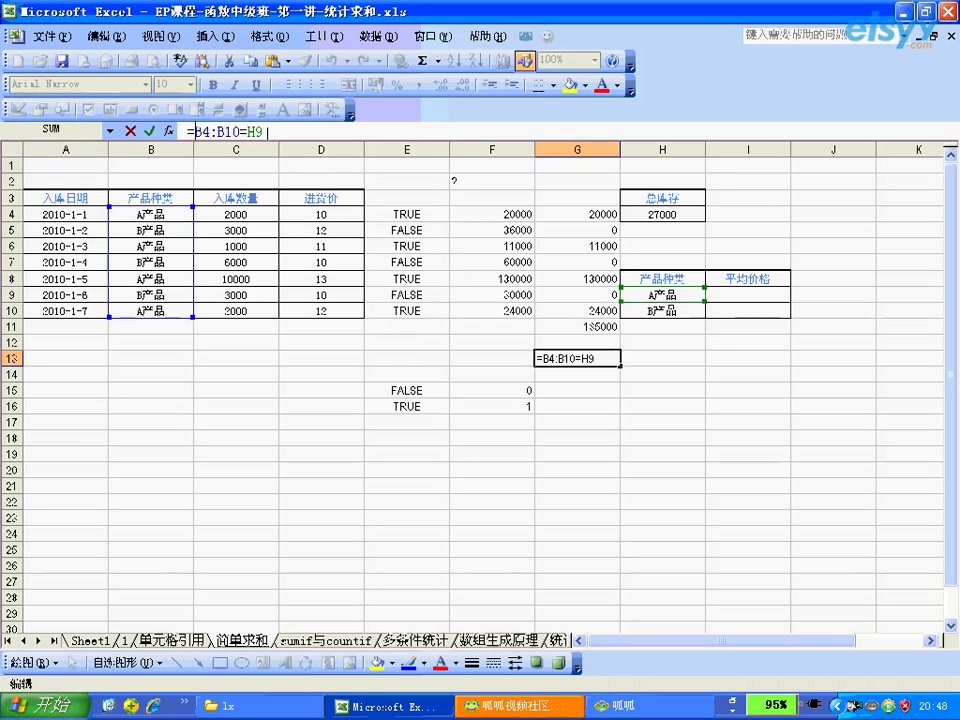
type("(")
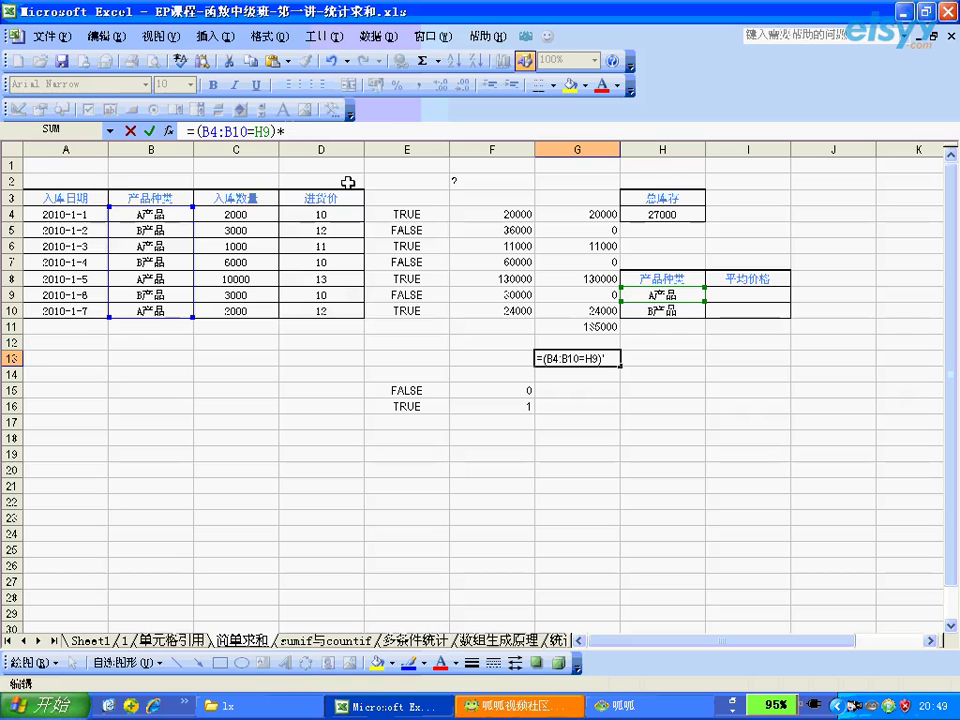
type("(")
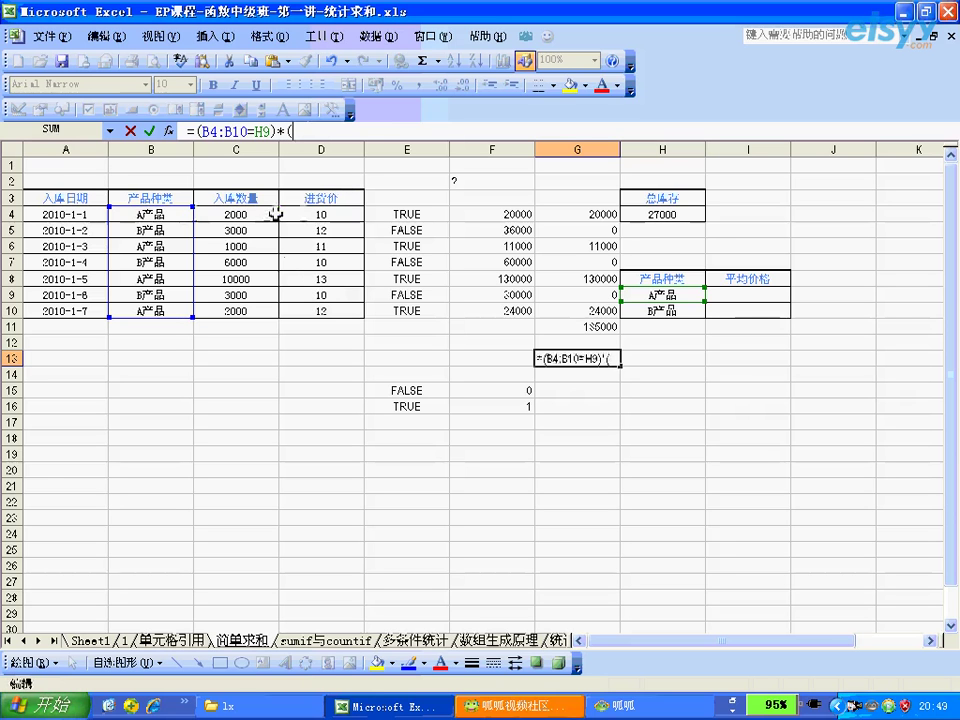
left_click_drag(262, 214, 262, 307)
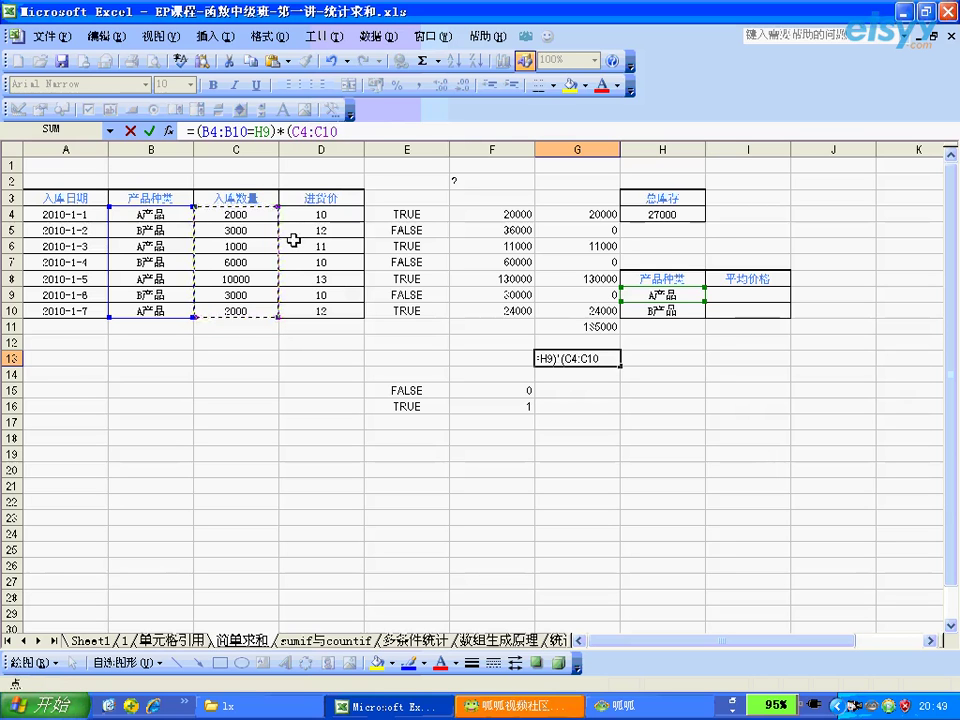
type("*")
left_click_drag(312, 219, 317, 306)
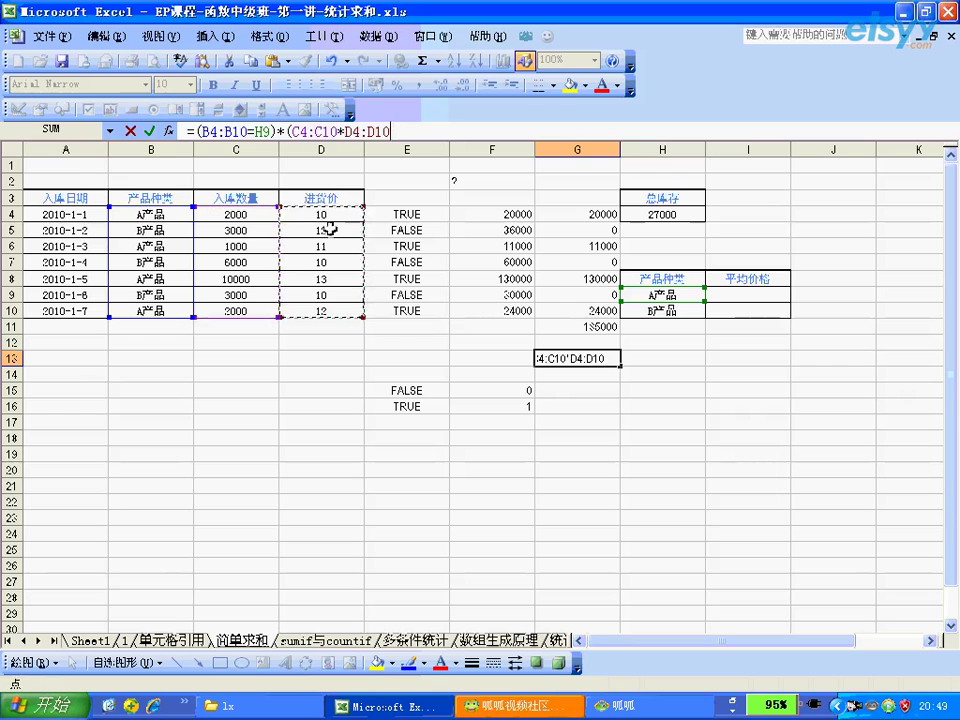
type(")")
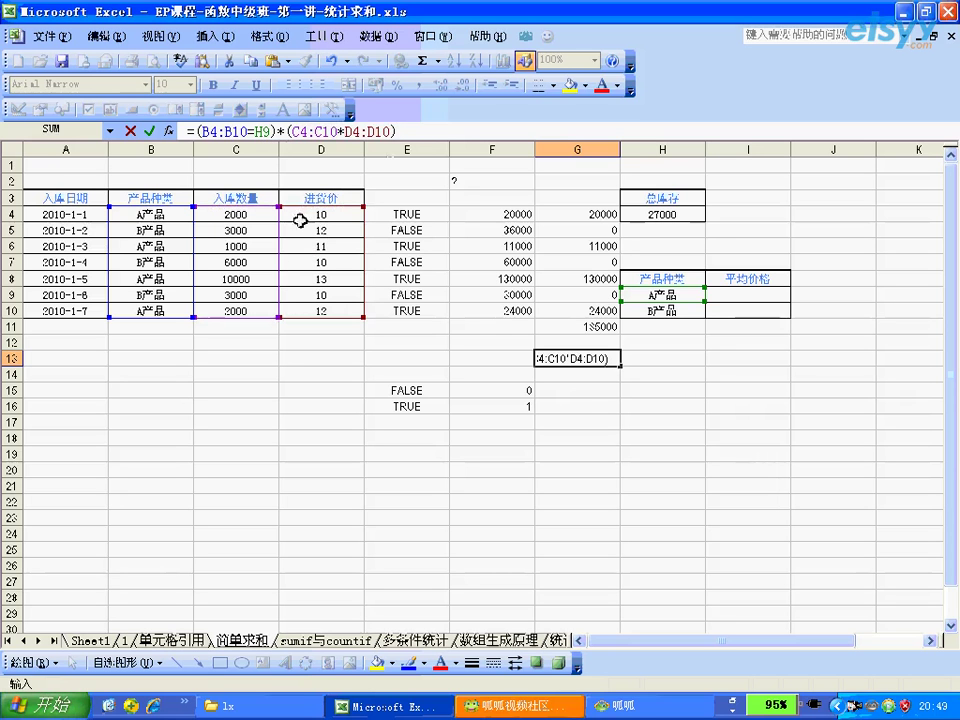
key("Return")
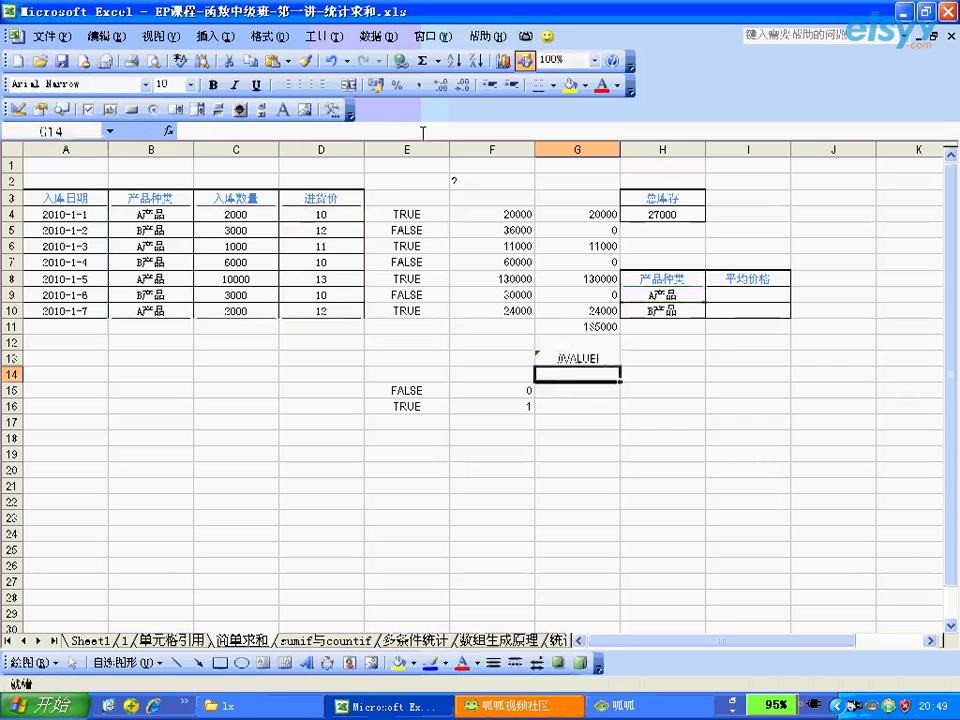
Step: Preview the evaluated array of G13's extended formula without keeping it, and compare it with the conditional amounts in G4:G10
left_click(563, 357)
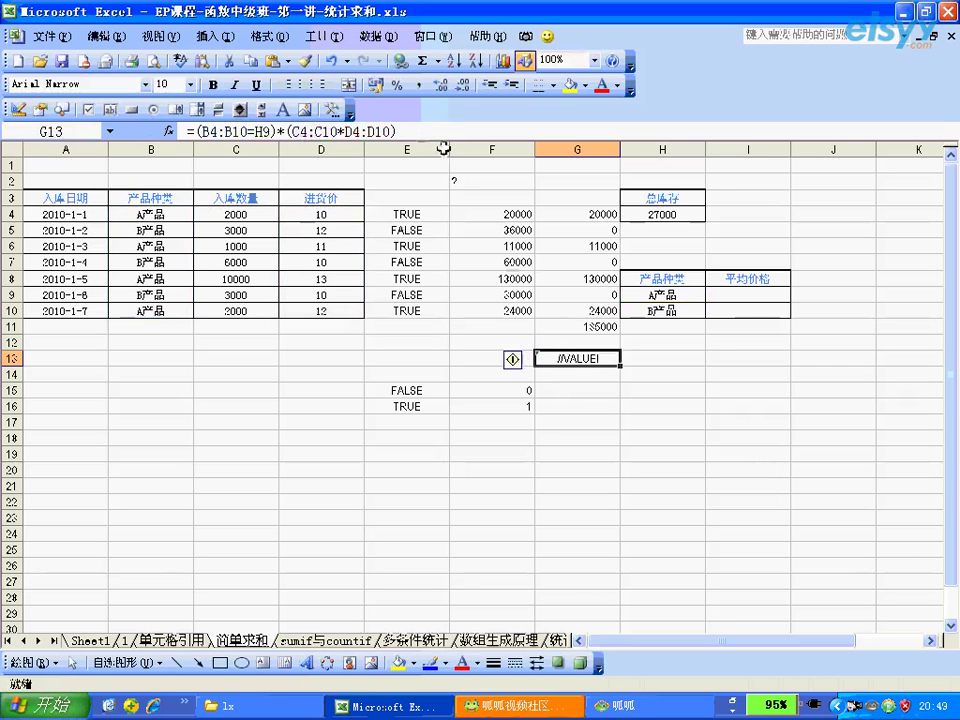
left_click(421, 136)
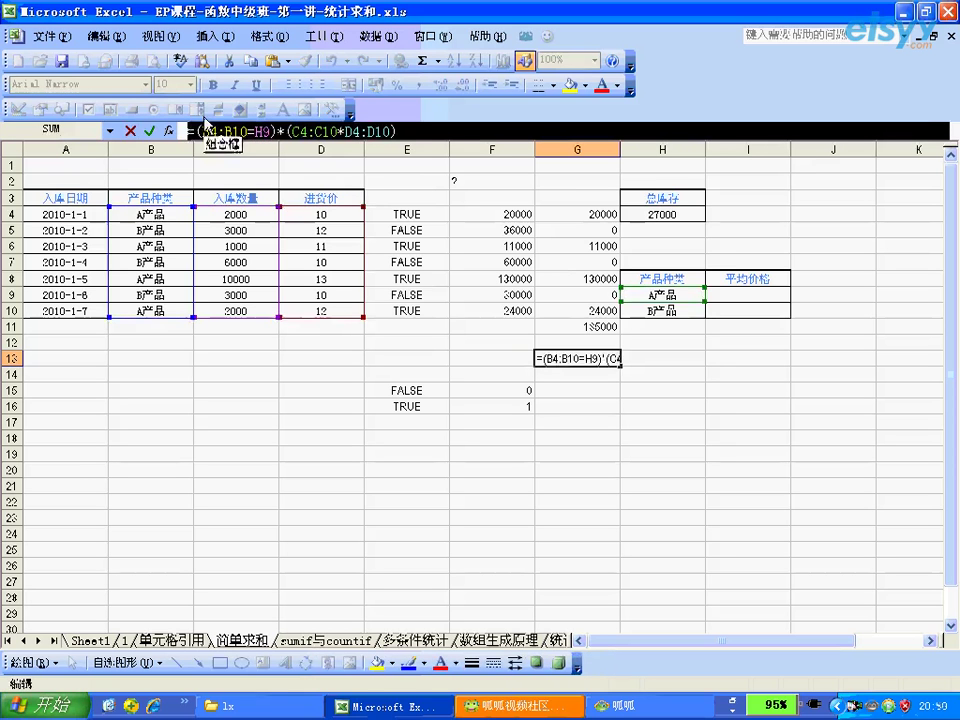
key("F9")
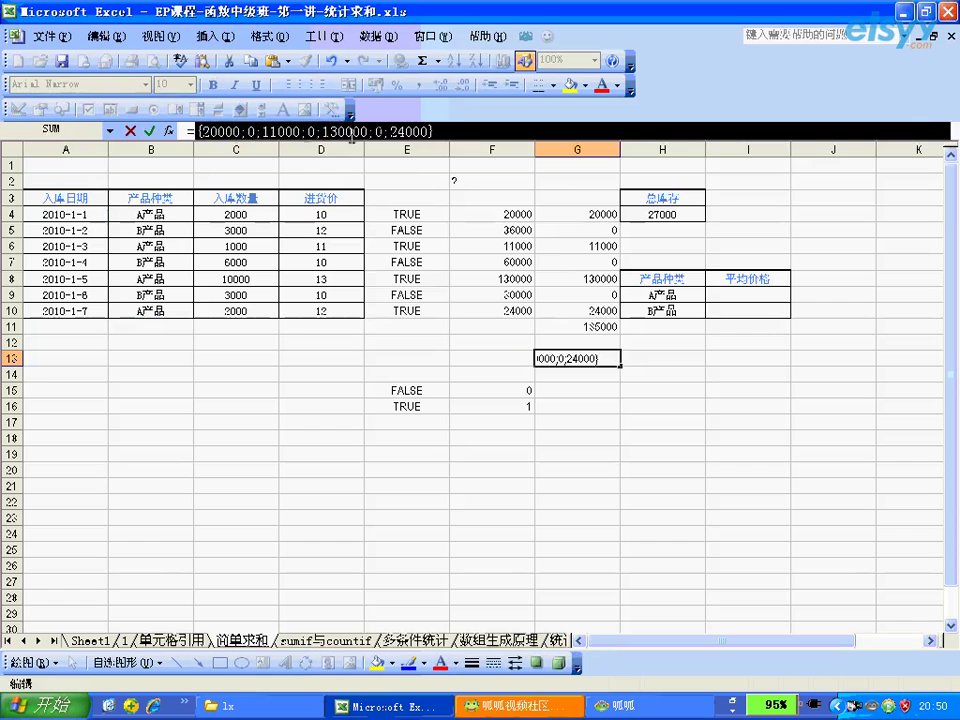
key("Escape")
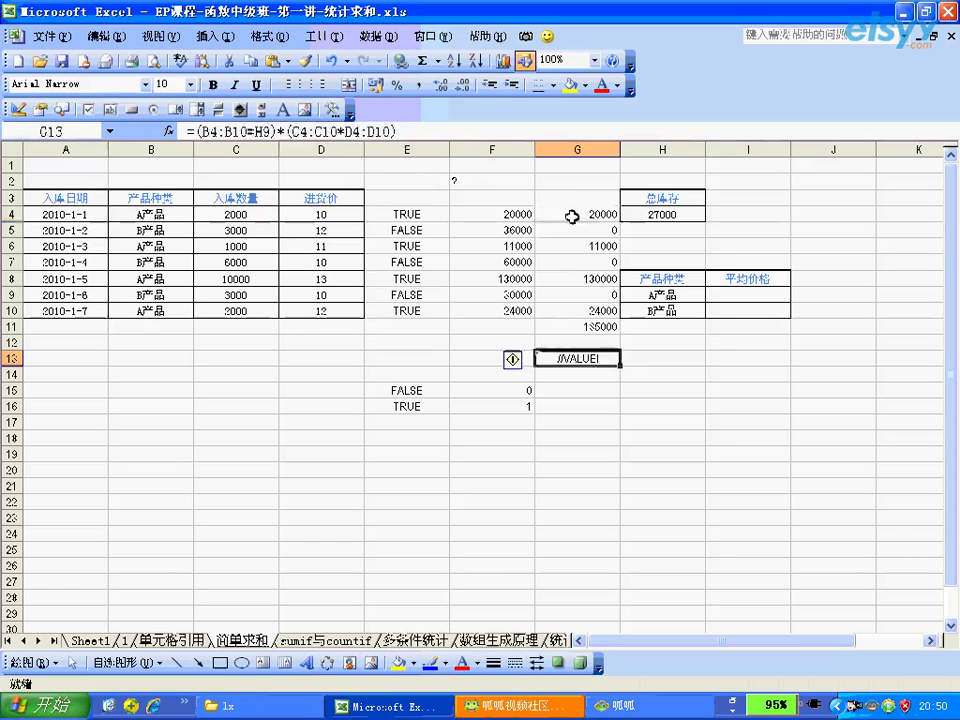
left_click(572, 216)
key("Down")
key("Down")
key("Down")
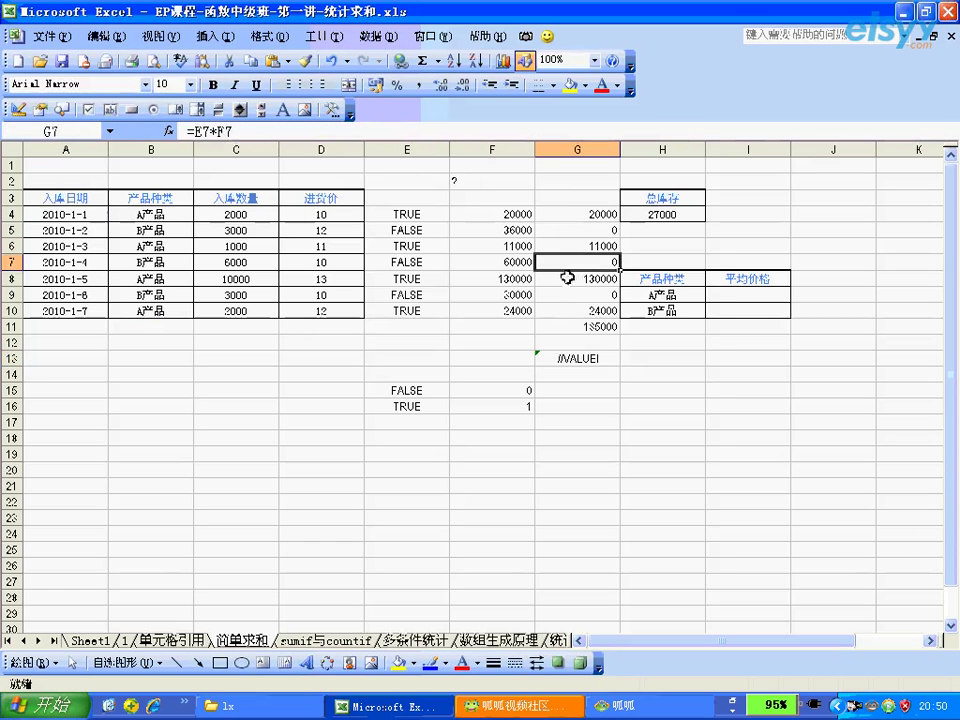
key("Down")
key("Down")
key("Down")
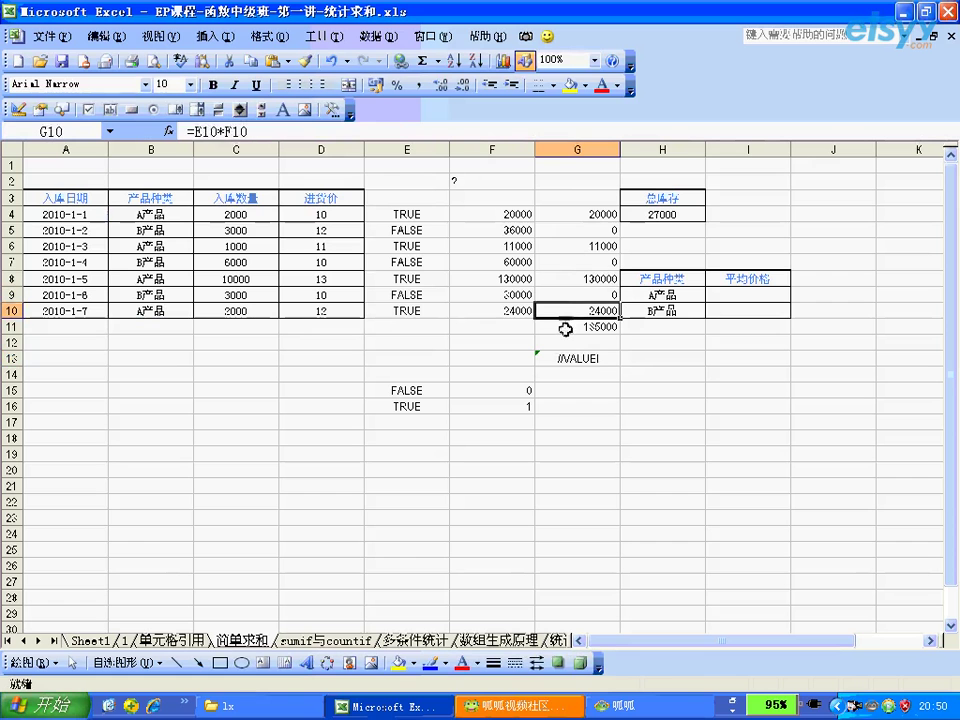
left_click_drag(566, 318, 570, 216)
Step: Enter =SUM((B4:B10=H9)*(C4:C10*D4:D10)) in G13 as an array formula and compare it with the helper-column total in G11
left_click(566, 357)
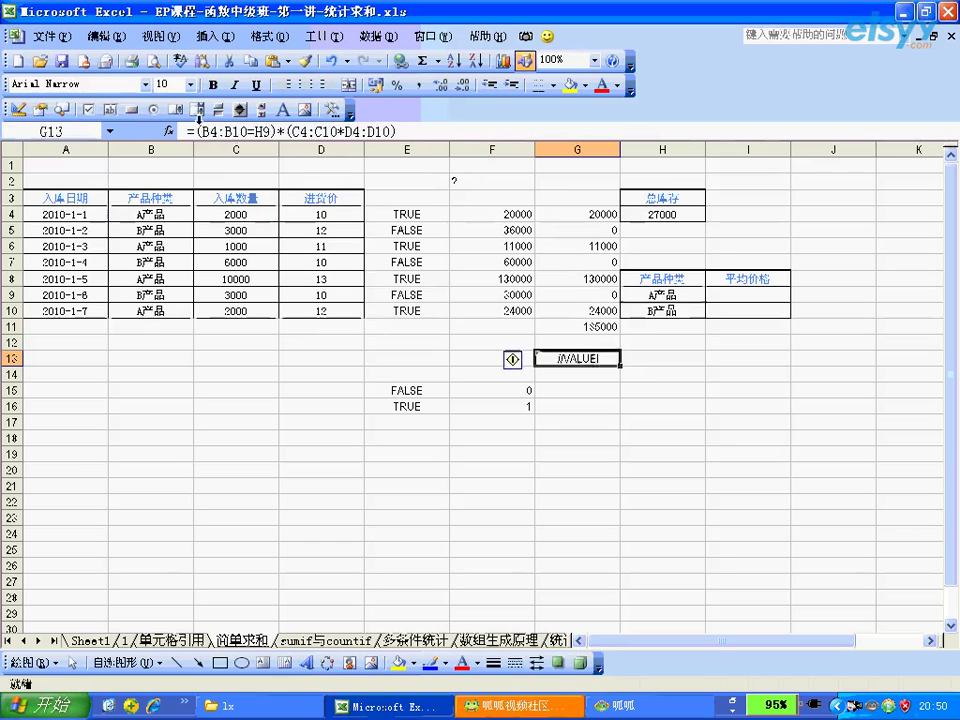
left_click(198, 130)
type("sum(")
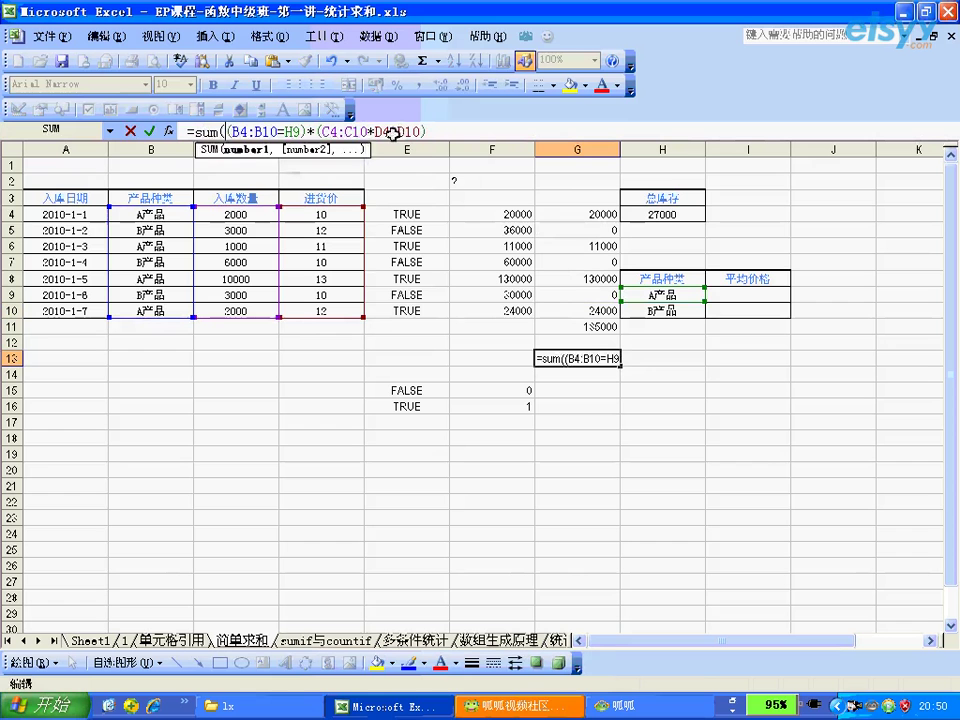
left_click(428, 131)
type(")")
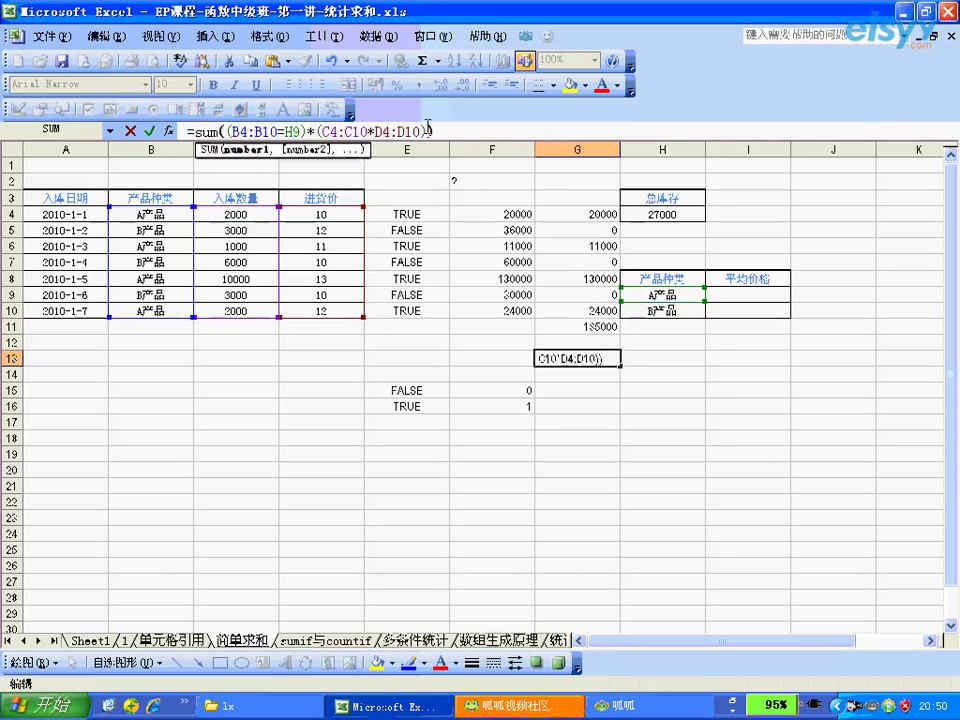
key("ctrl+shift+Return")
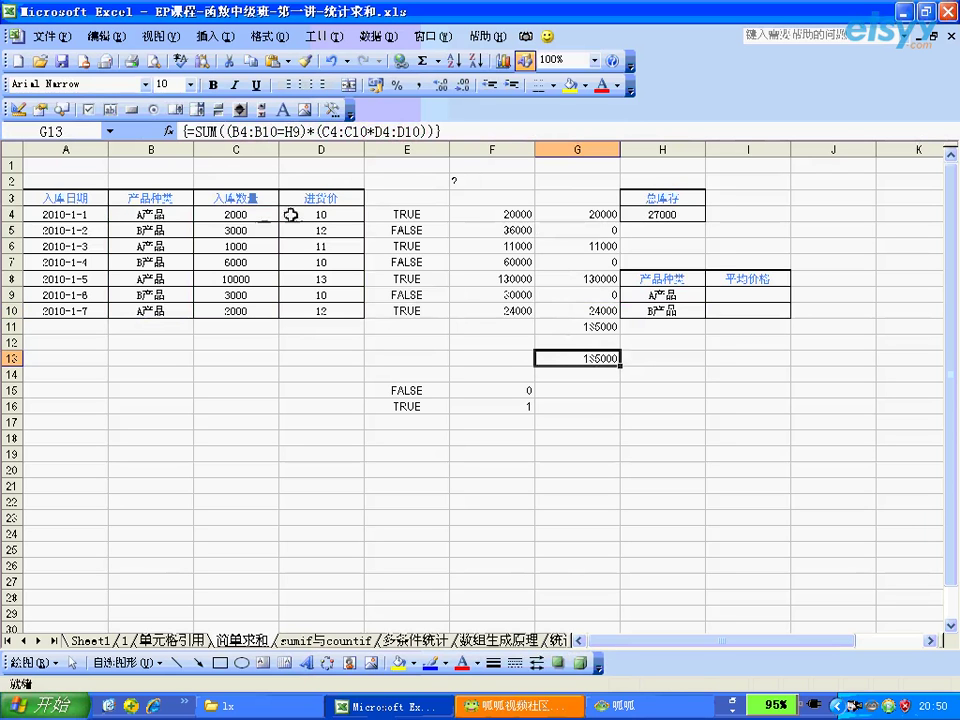
left_click(573, 331)
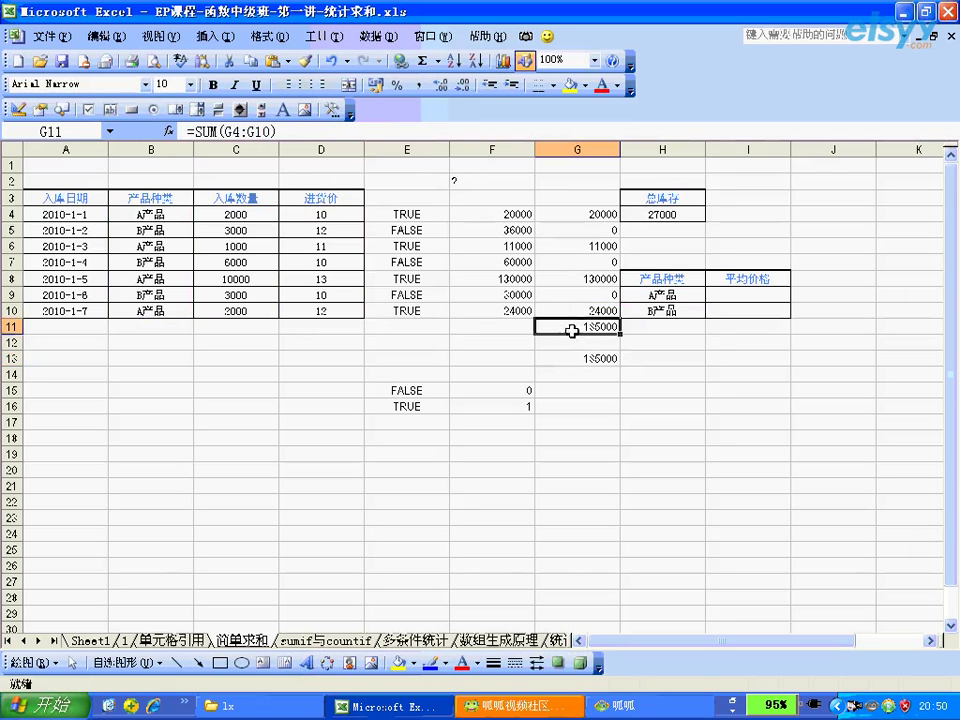
left_click_drag(561, 326, 431, 214)
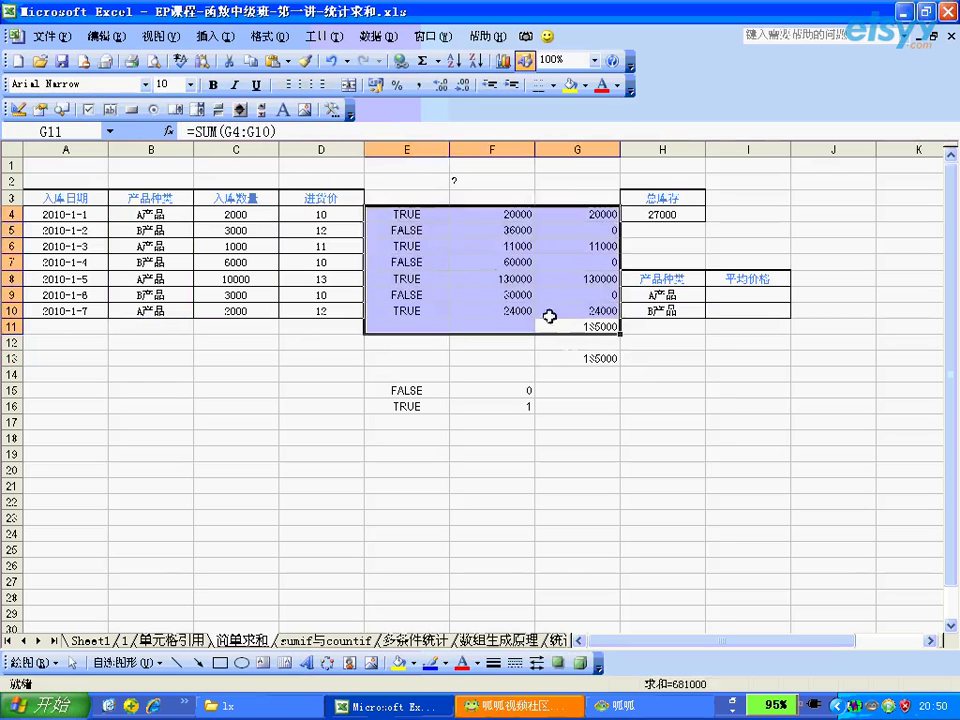
Step: Divide the sum in G13 by SUMIF(B4:B10,H9,C4:C10) and enter it as an array formula for the average price of A产品
left_click(570, 357)
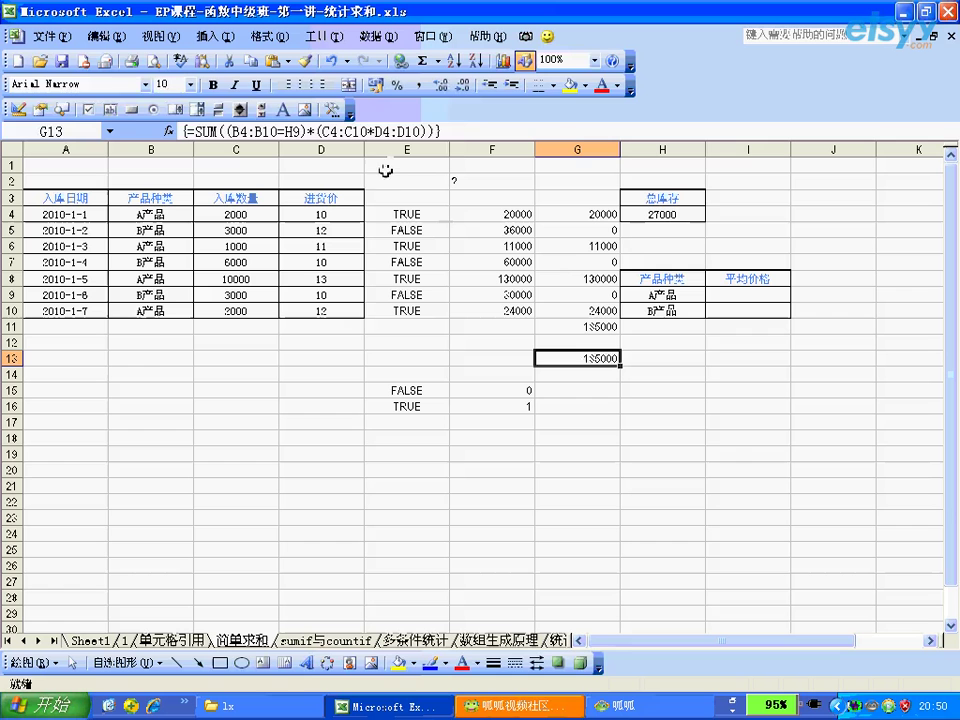
left_click(440, 131)
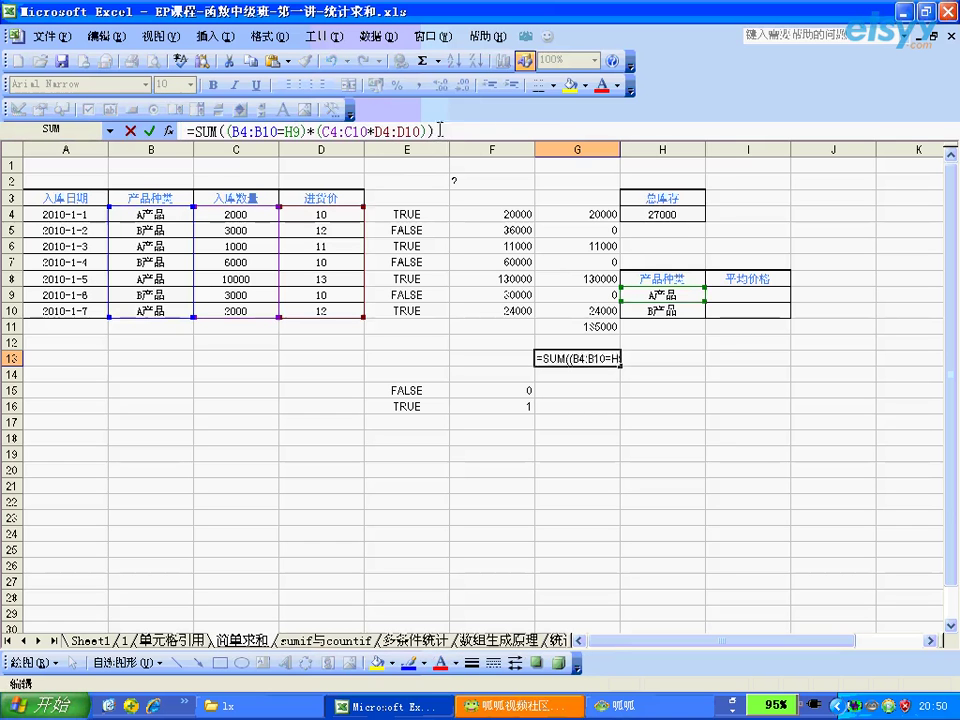
type("/")
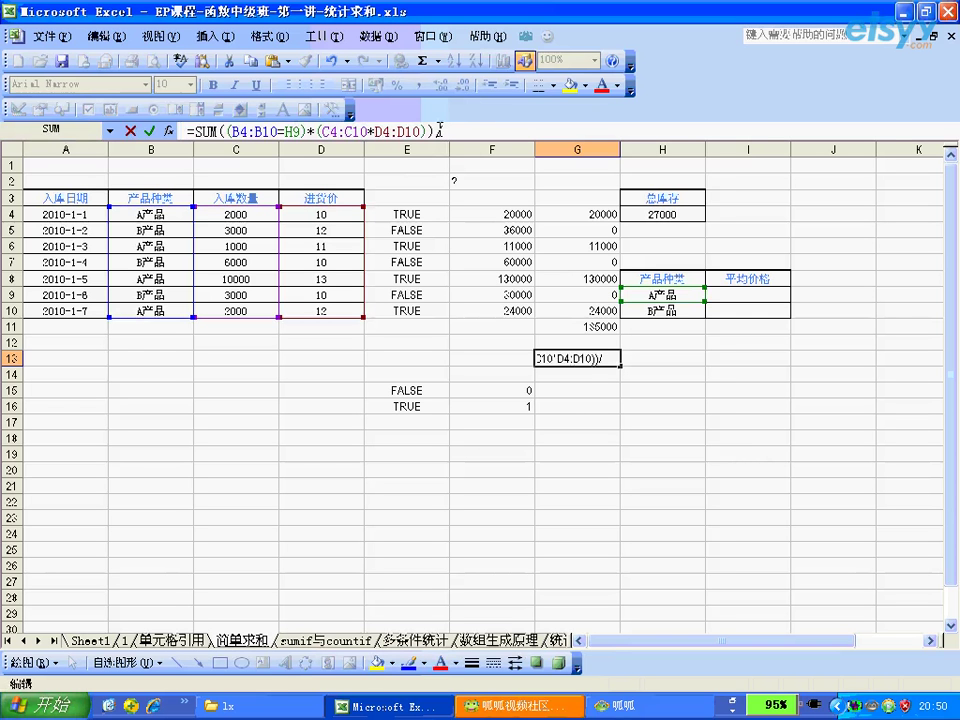
type("sumif")
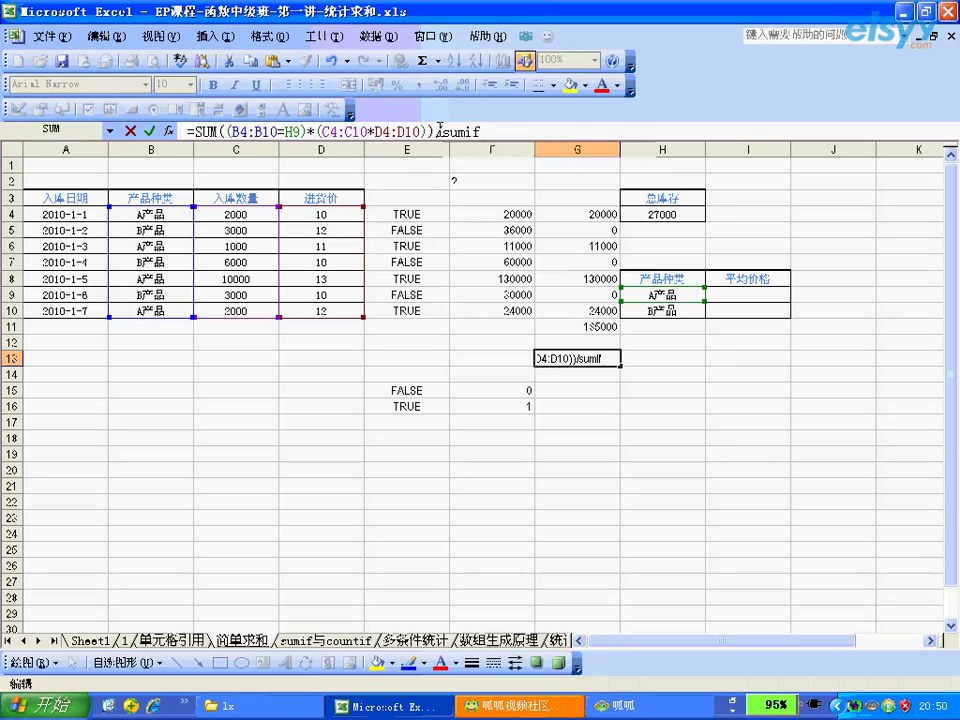
type("(")
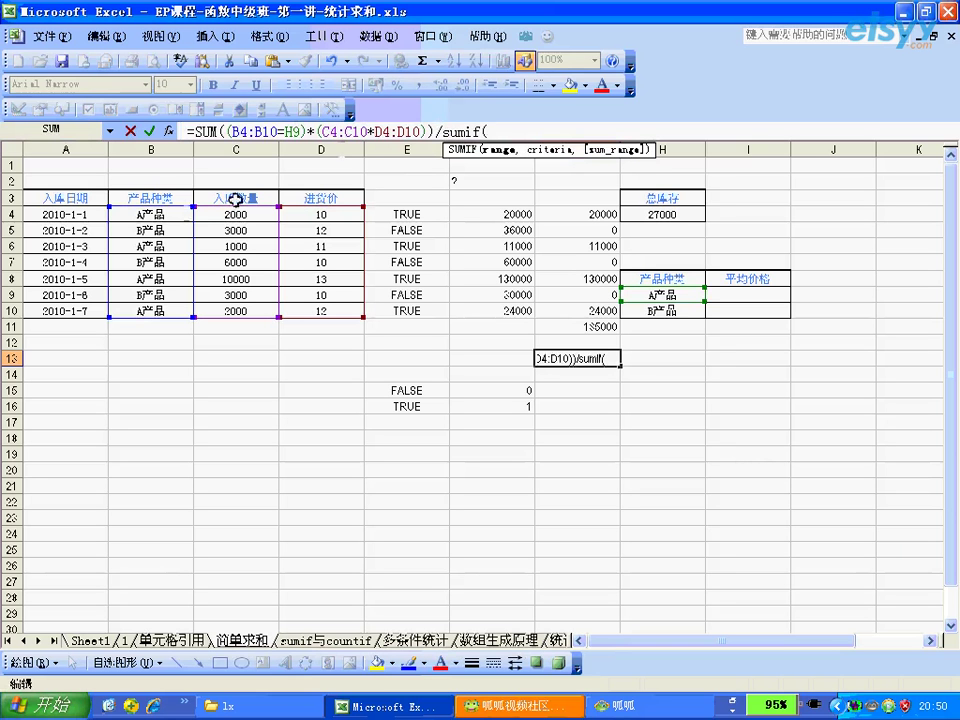
left_click_drag(133, 212, 250, 320)
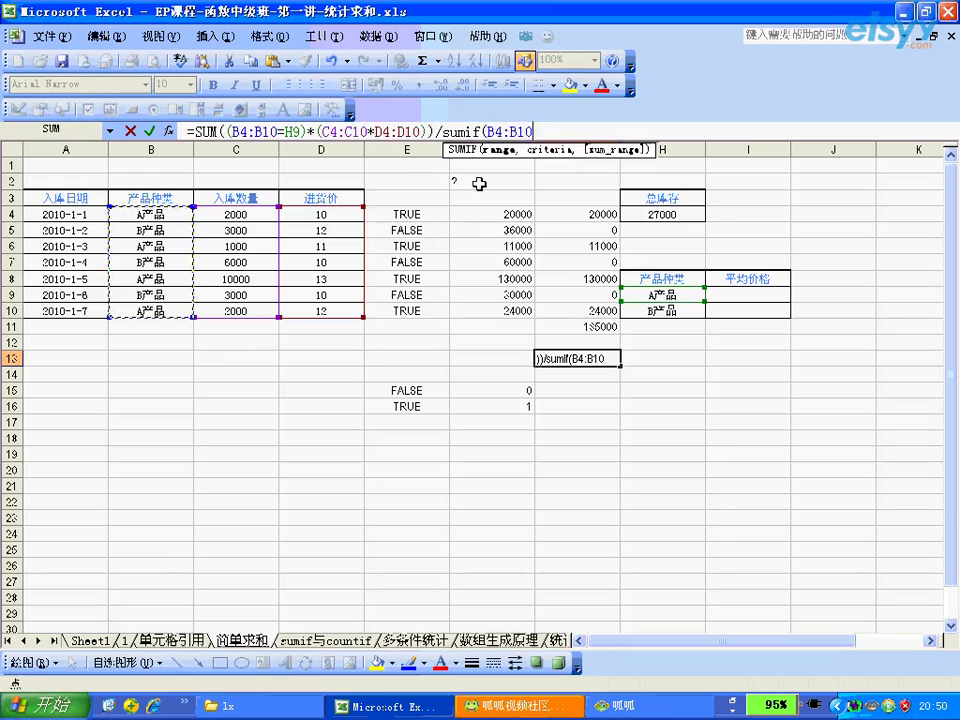
type(",")
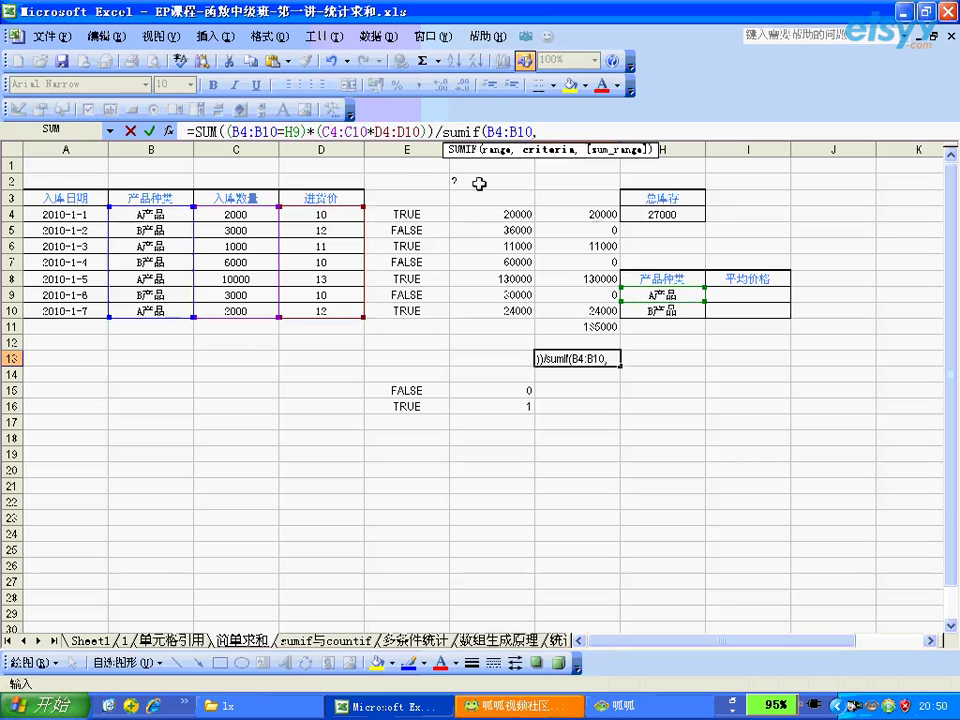
left_click(640, 295)
type(",")
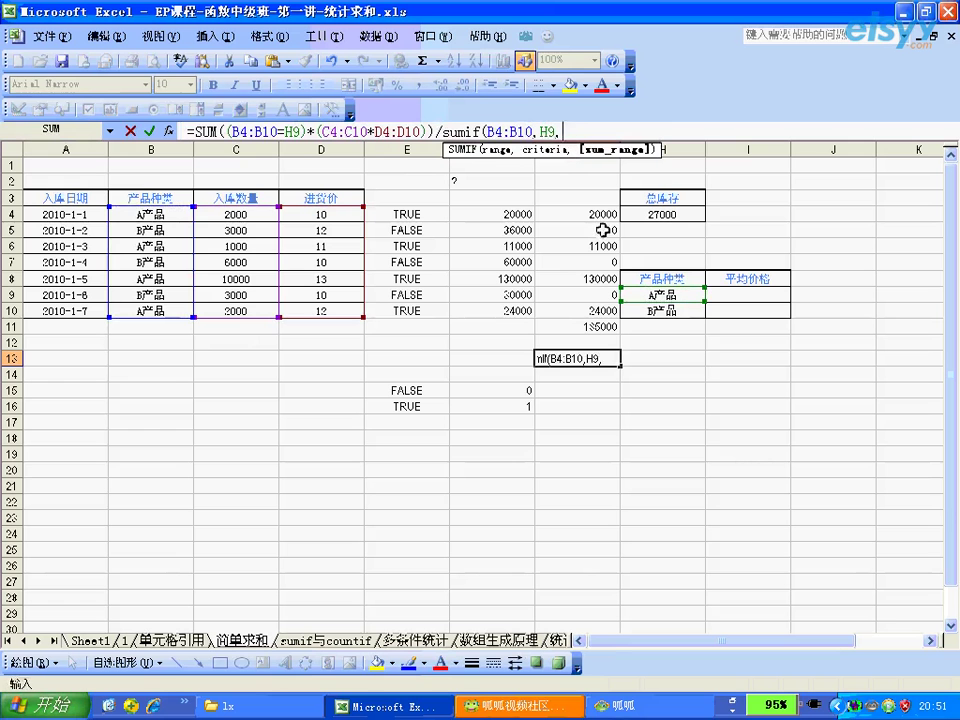
left_click_drag(270, 210, 259, 313)
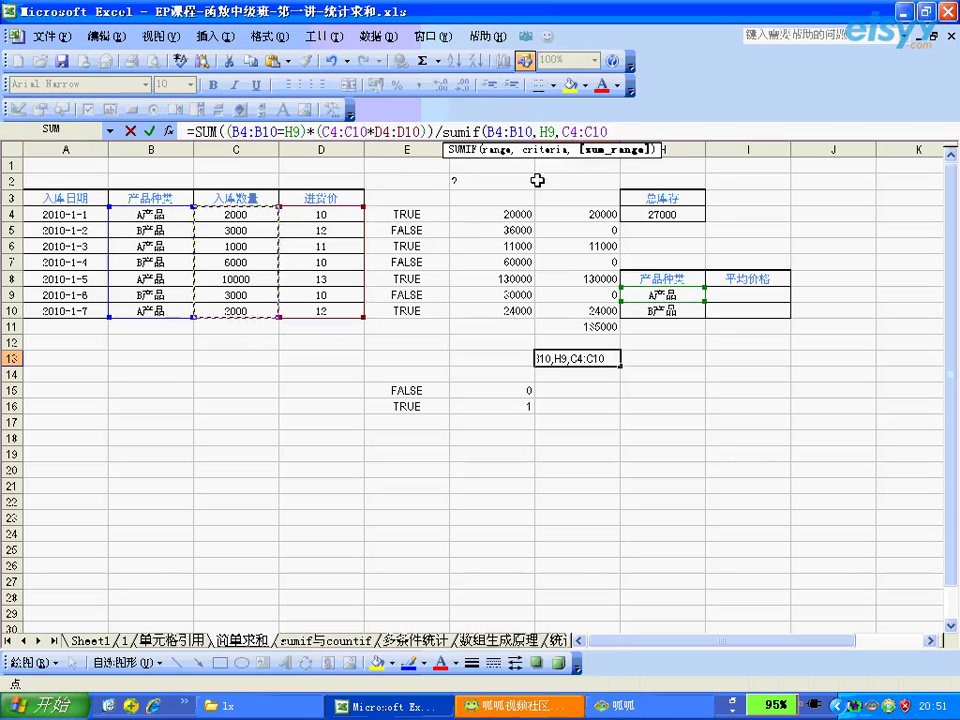
type(")")
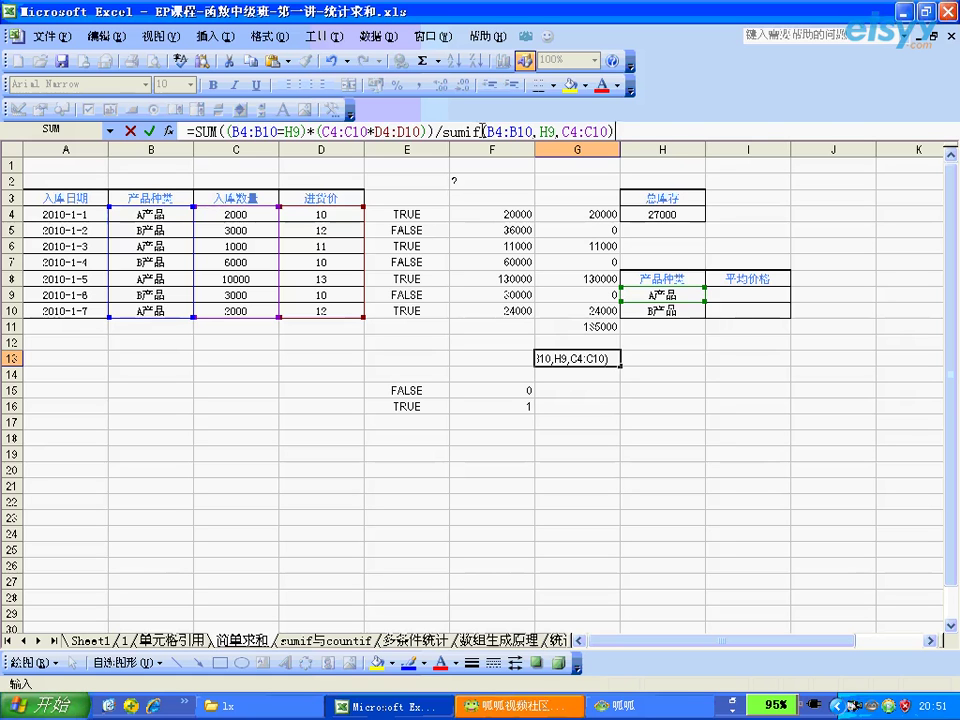
key("ctrl+shift+Return")
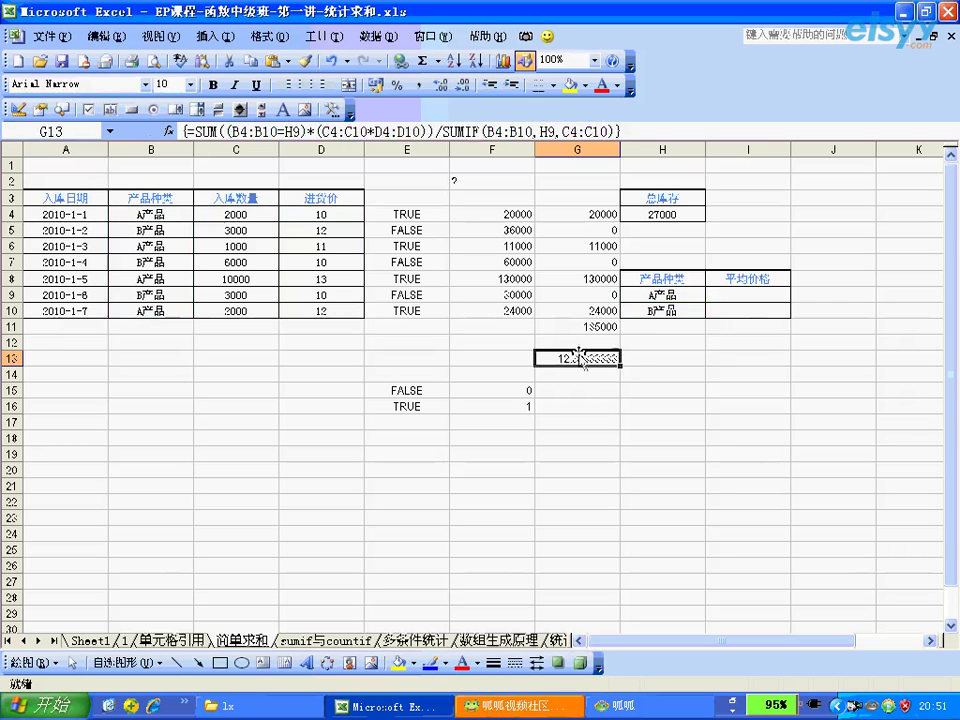
Step: Review the average-price array formula in G13 alongside the empty 平均价格 cell I9 for A产品
left_click(727, 296)
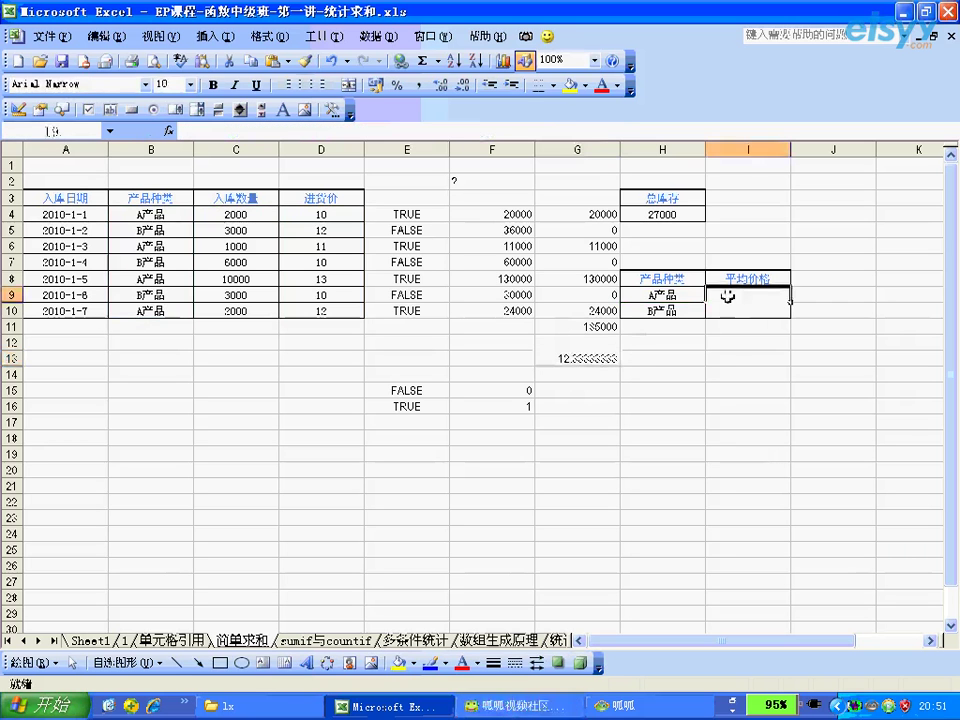
left_click(604, 357)
left_click(729, 296)
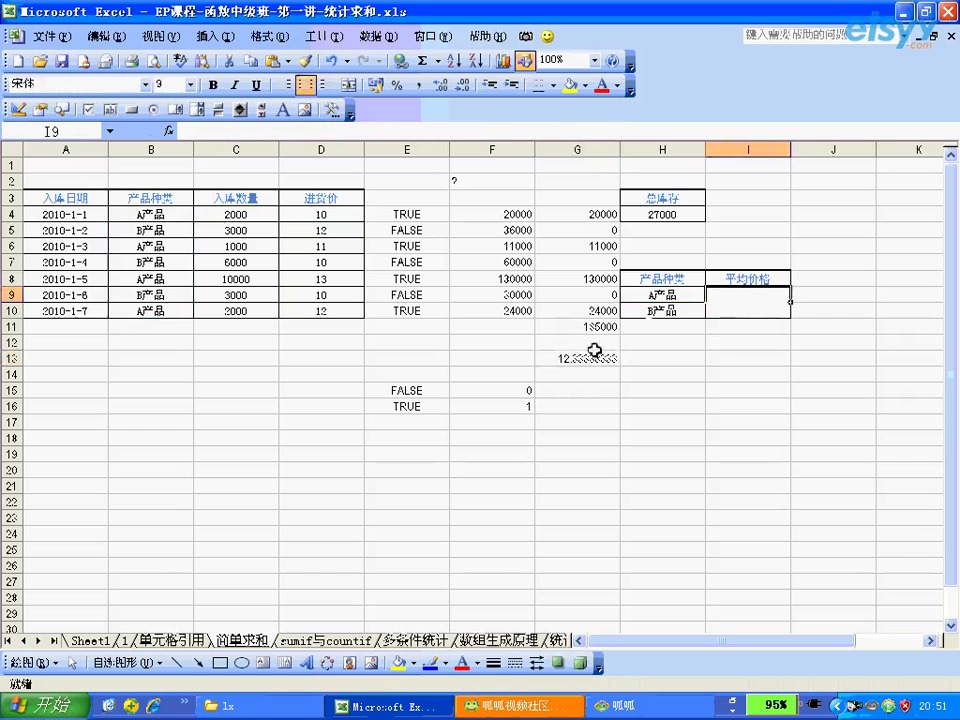
left_click(612, 357)
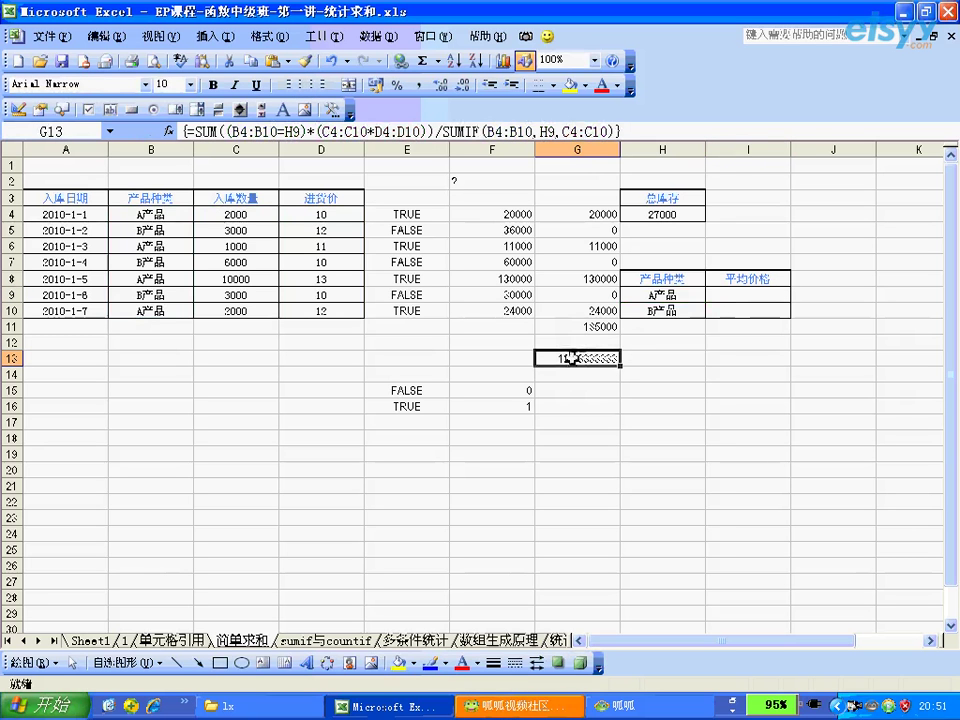
left_click(700, 313)
left_click(587, 360)
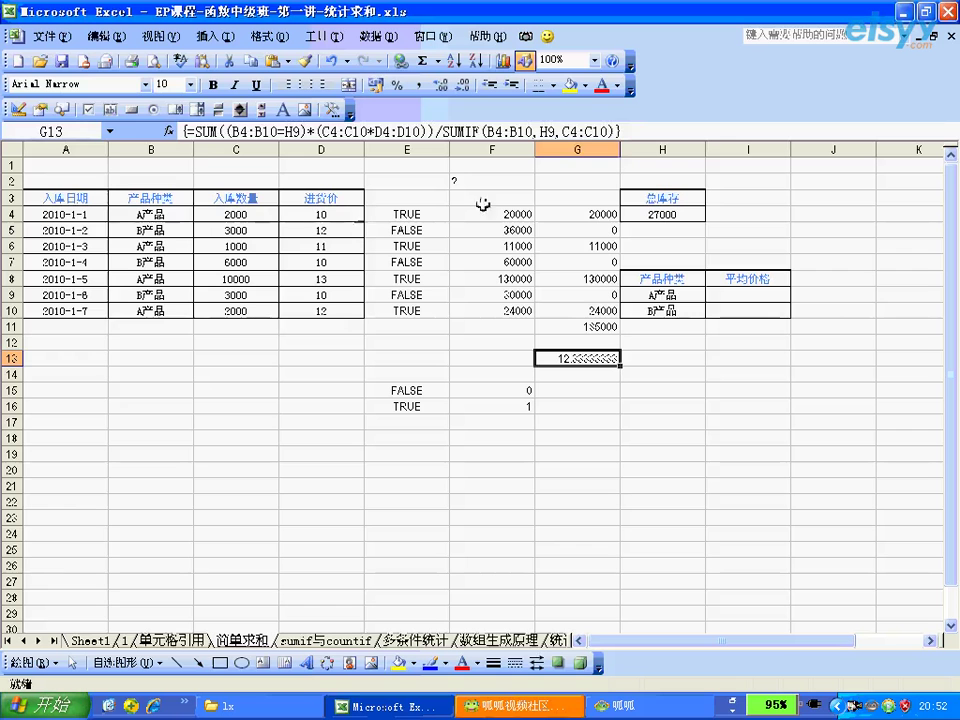
Step: Copy G13's formula =SUM((B4:B10=H9)*(C4:C10*D4:D10))/SUMIF(B4:B10,H9,C4:C10), send it to 大家 in the 呱呱视频社区 chat room, and return to Excel
left_click(632, 131)
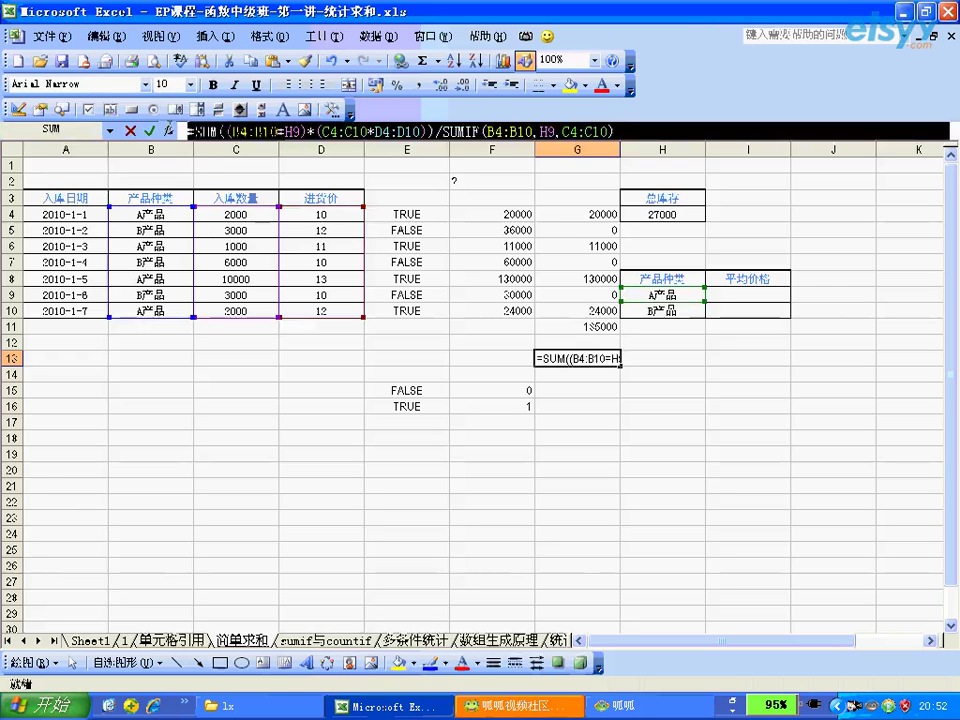
key("ctrl+shift+Return")
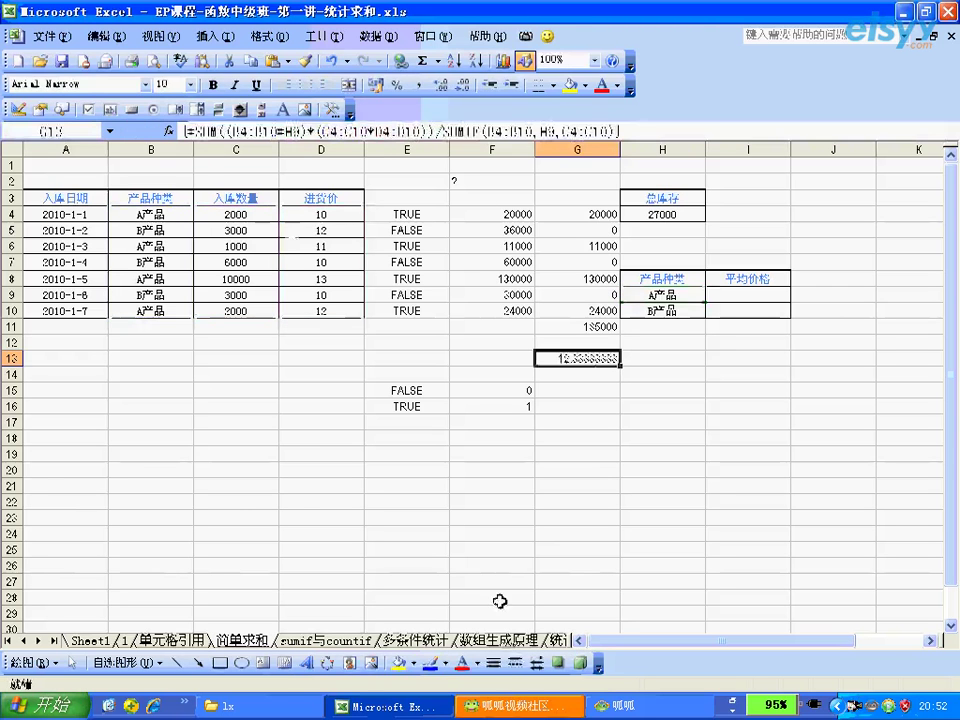
left_click(502, 710)
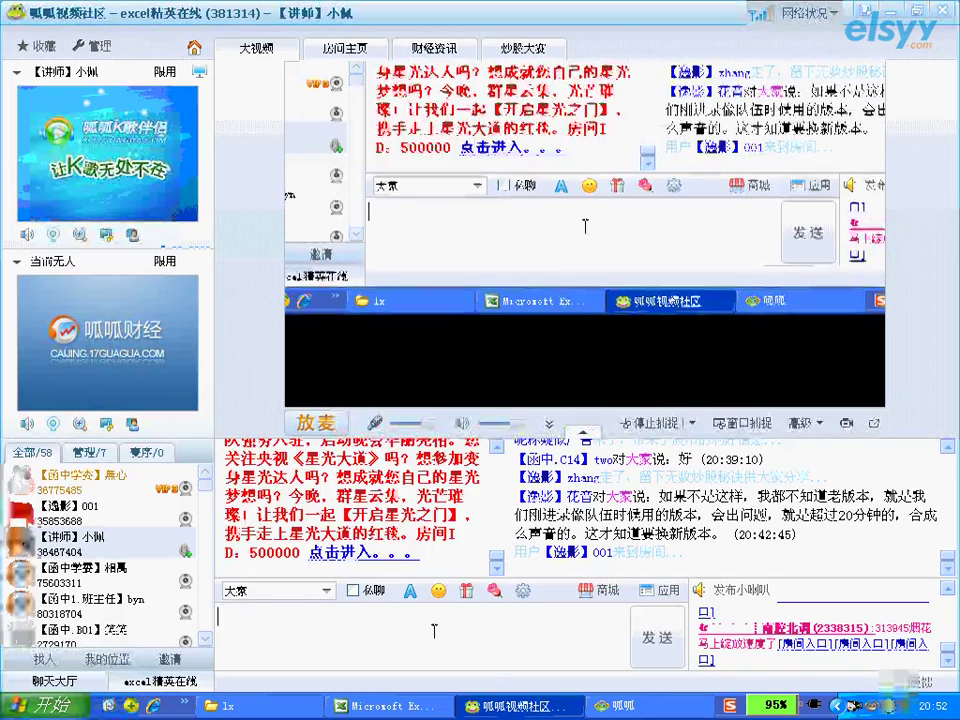
type("=SUM((B4:B10=H9)*(C4:C10*D4:D10))/SUMIF(B4:E10,H9,C4:C10)")
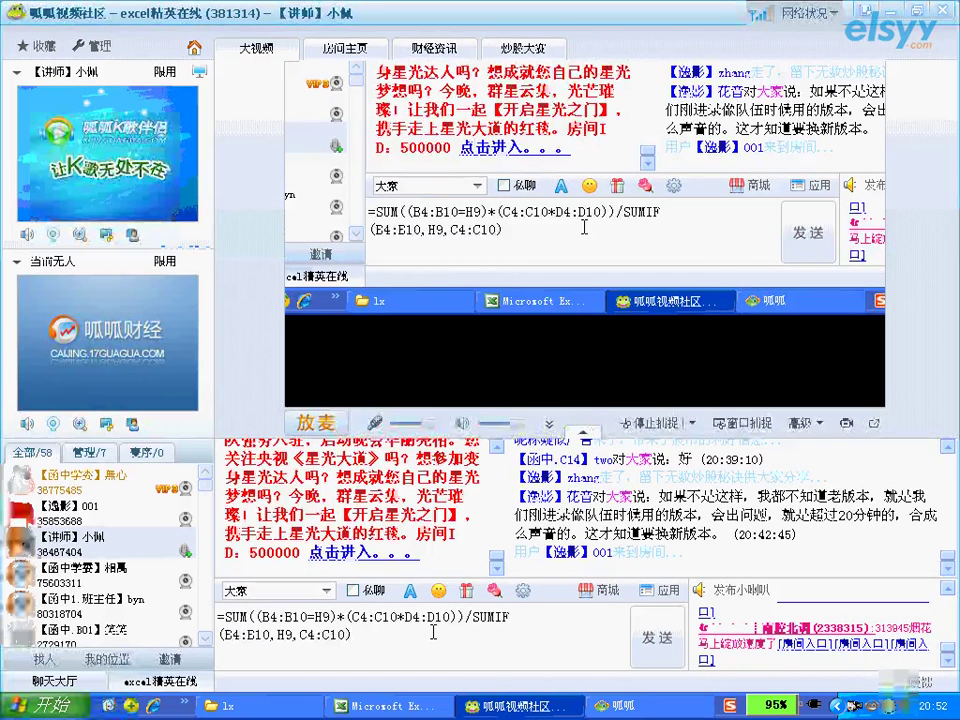
key("Return")
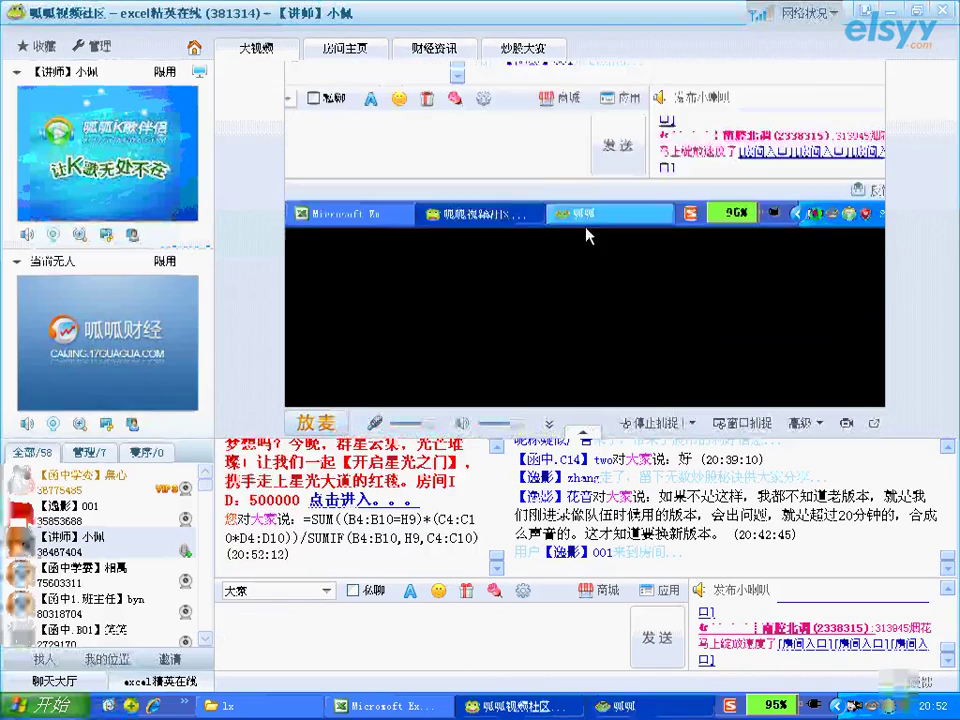
left_click(629, 706)
left_click(412, 705)
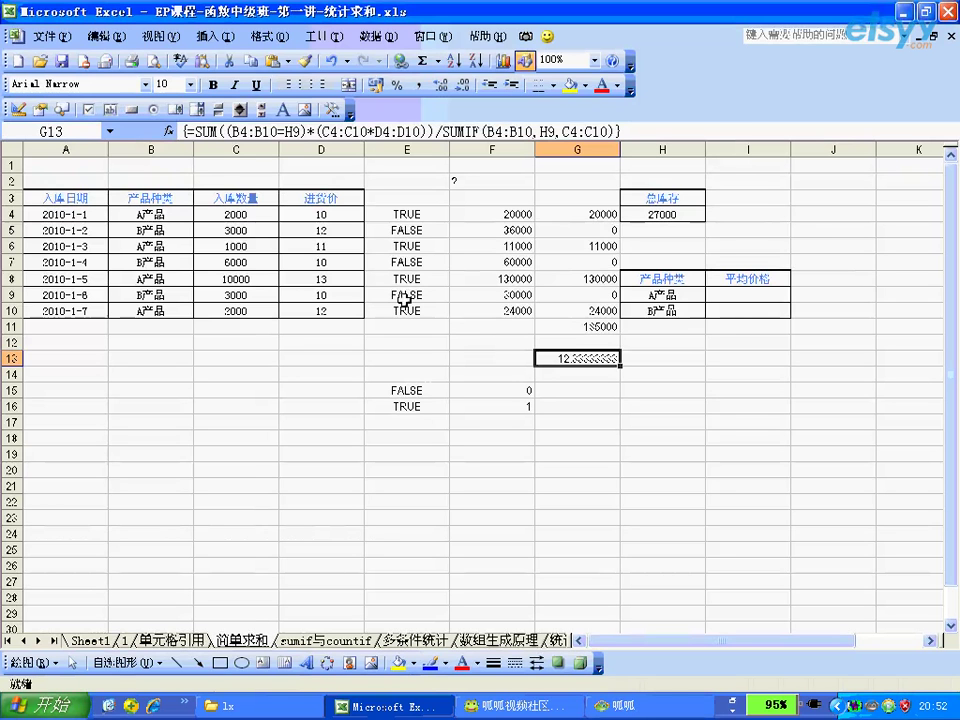
Step: Review the SUMIF formulas for 总库存 in I4:I5 on the sumif与countif sheet, along with the source table and the 进货次数 table
left_click(350, 642)
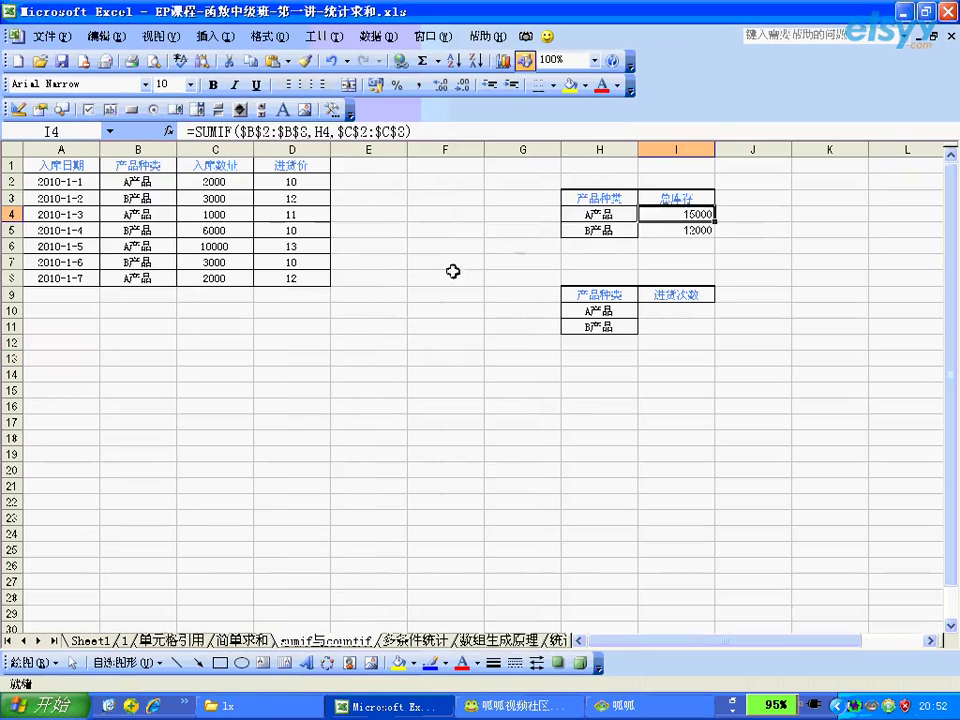
left_click(645, 232)
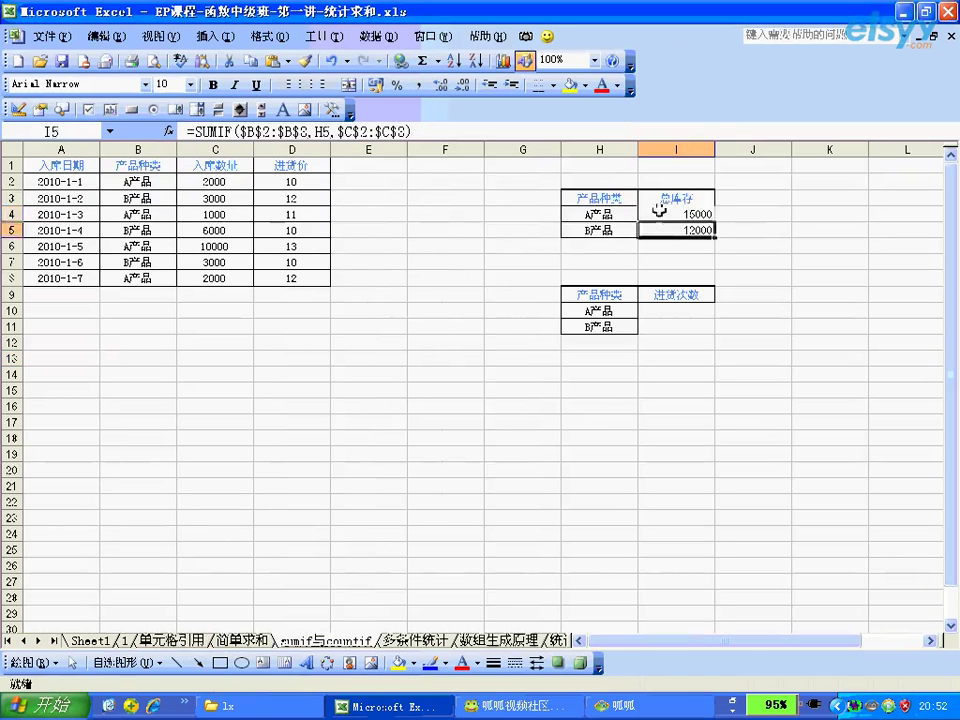
left_click_drag(659, 209, 605, 230)
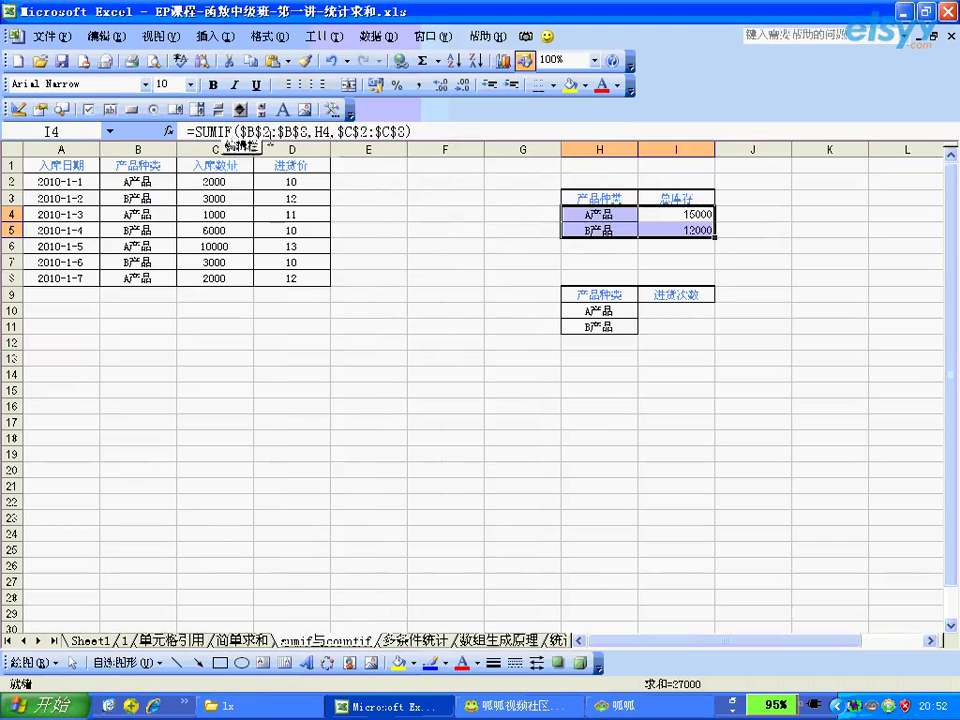
left_click(676, 214)
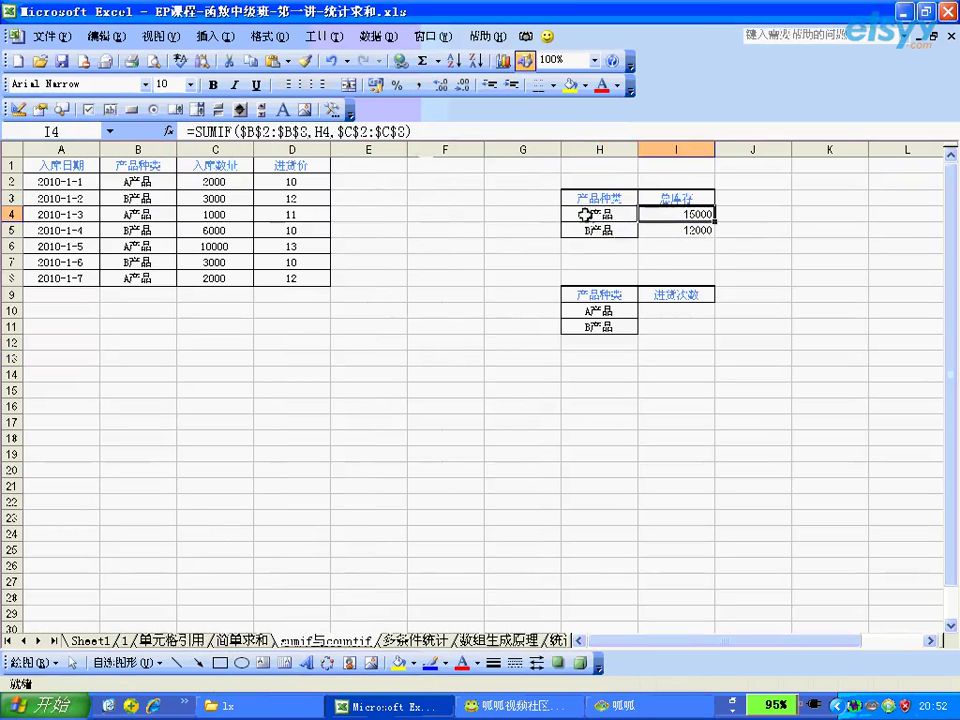
left_click(632, 311)
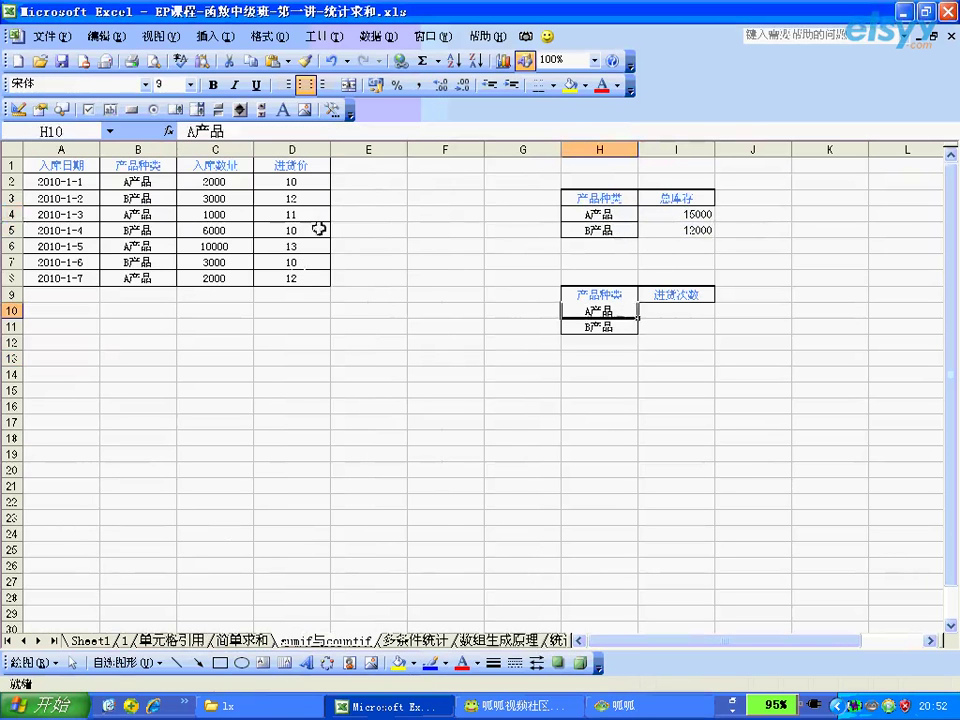
left_click_drag(296, 277, 66, 170)
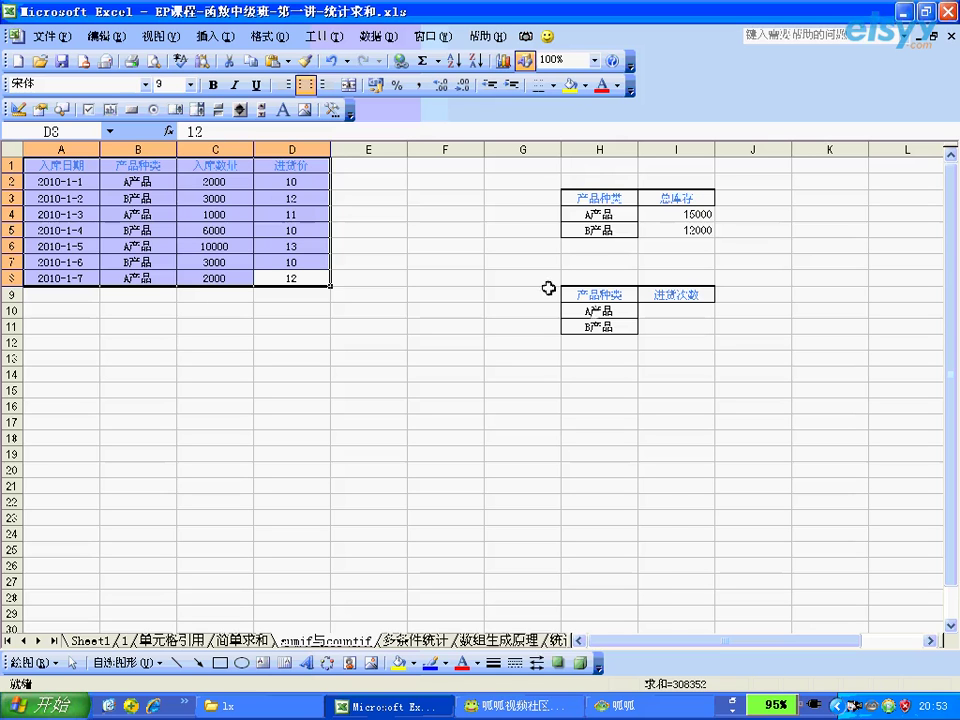
left_click(593, 311)
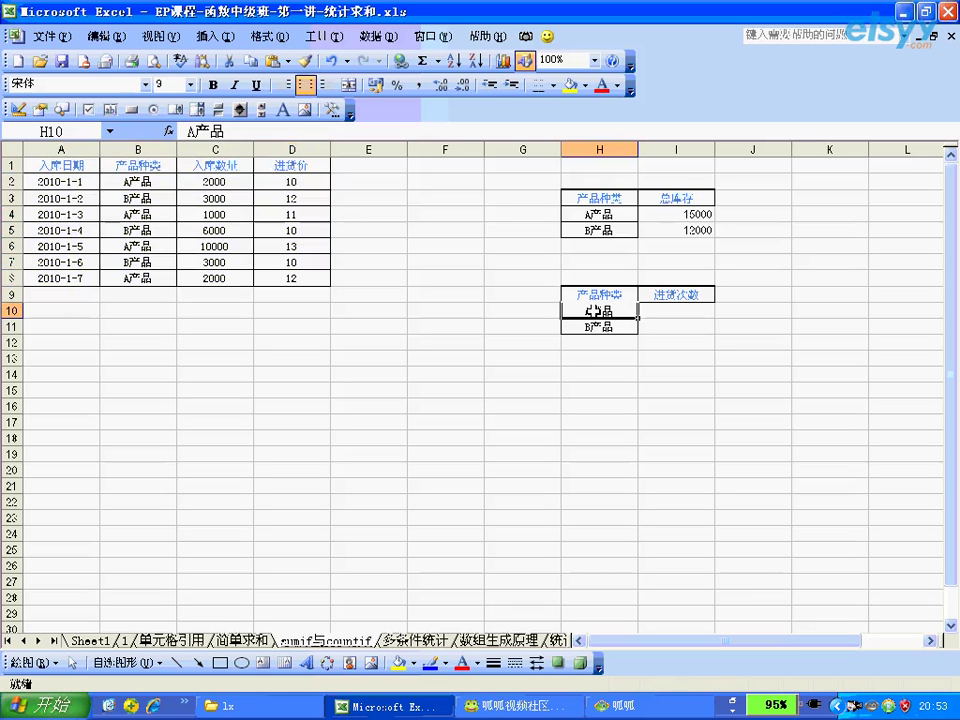
Step: Build a COUNTIF formula in I10 that counts the entries in B2:B8 matching the product in H10
left_click(655, 311)
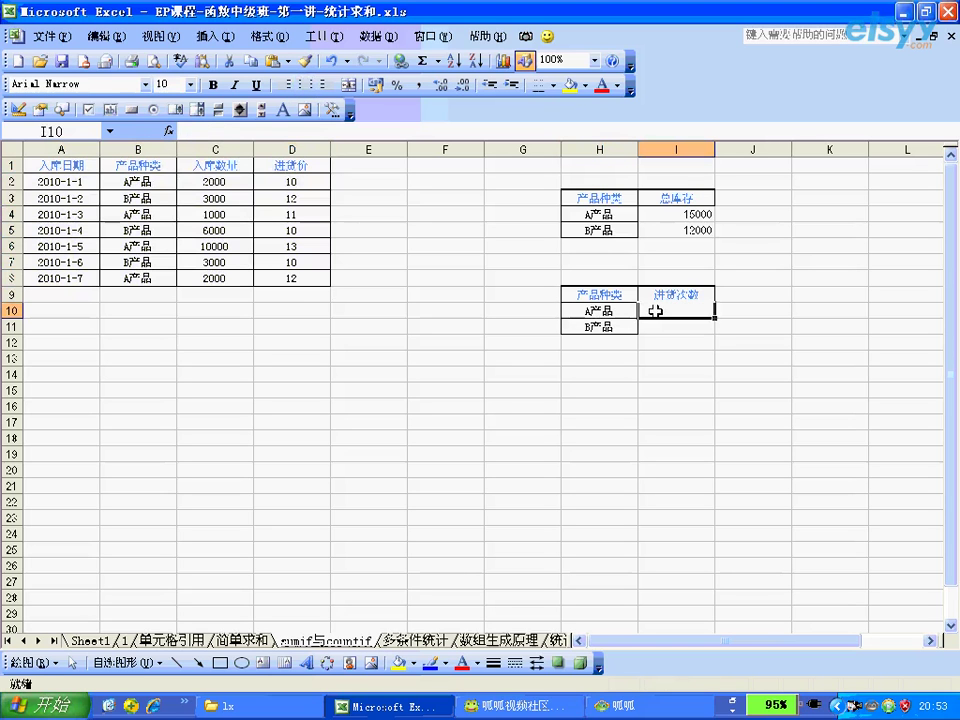
type("=con")
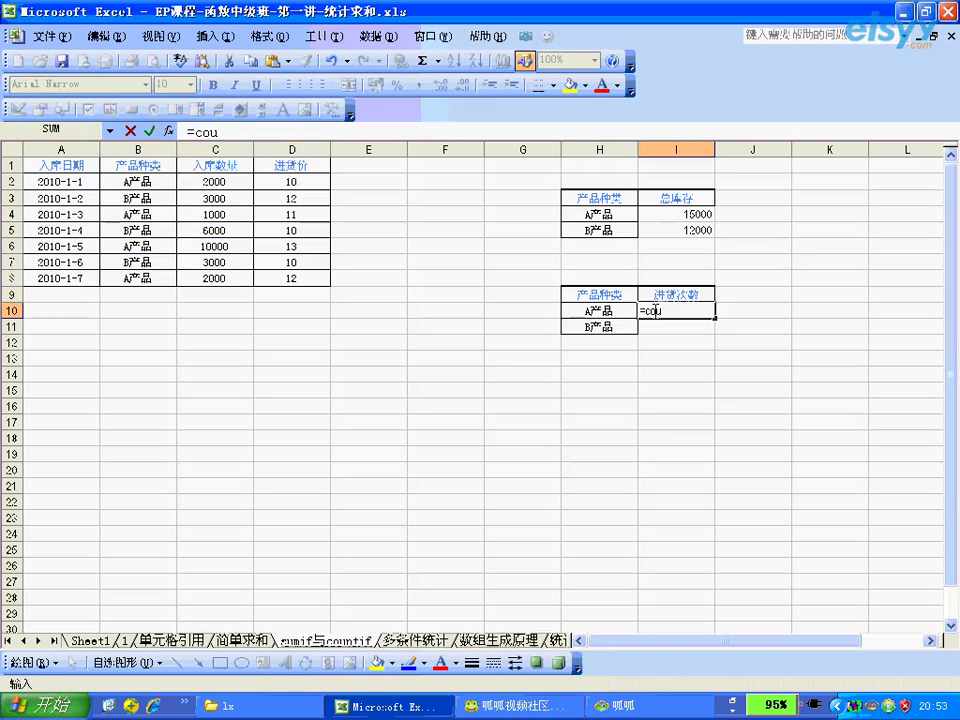
type("ntif()")
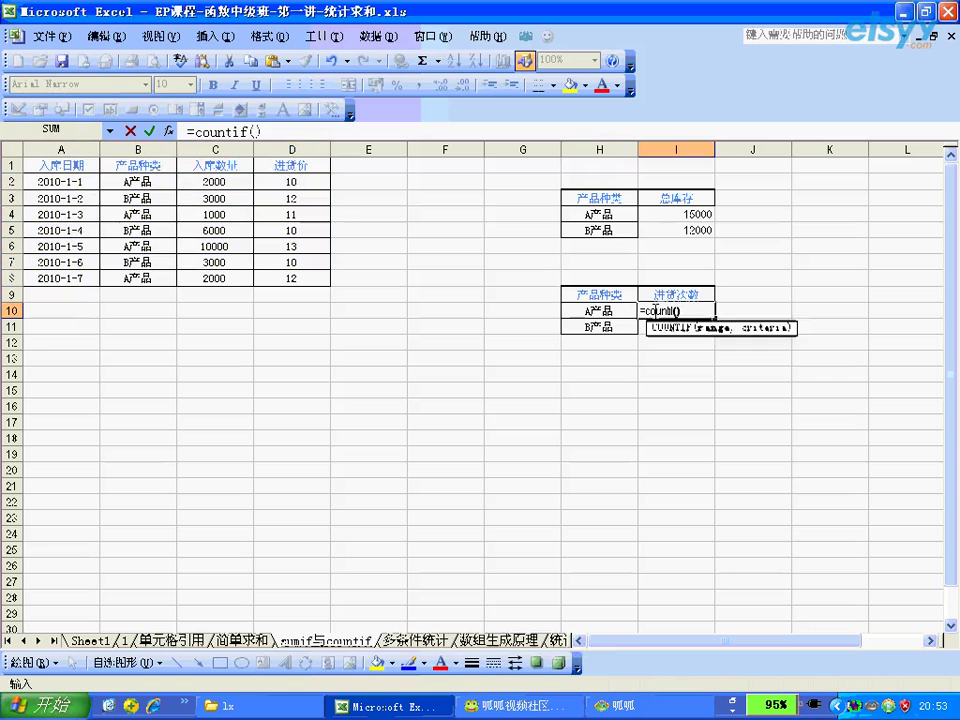
left_click(677, 311)
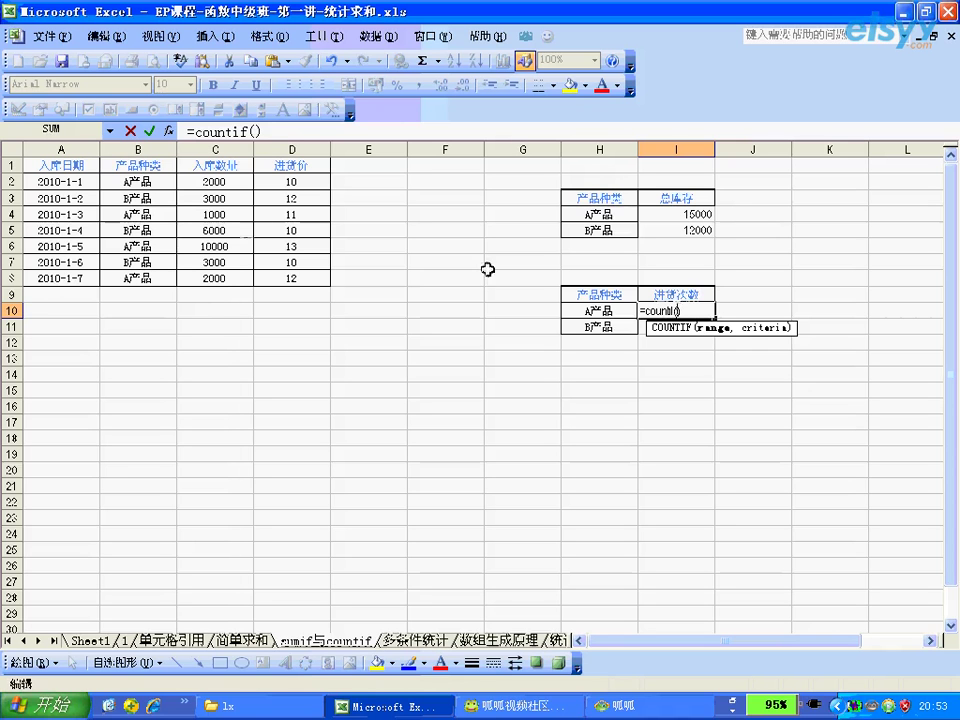
left_click_drag(172, 183, 189, 284)
type(",")
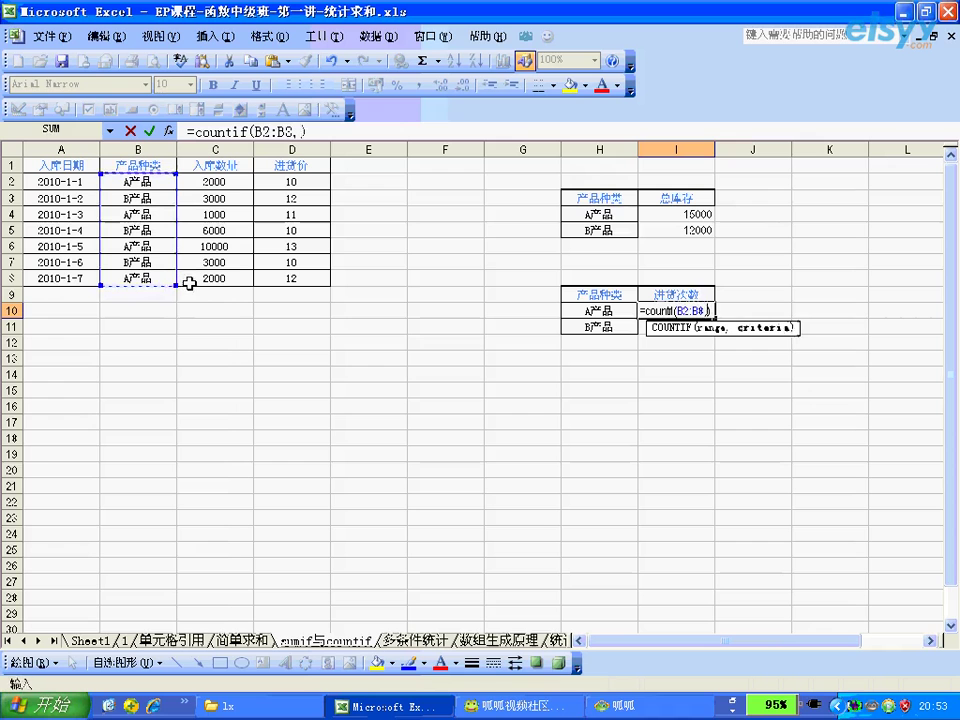
left_click(571, 311)
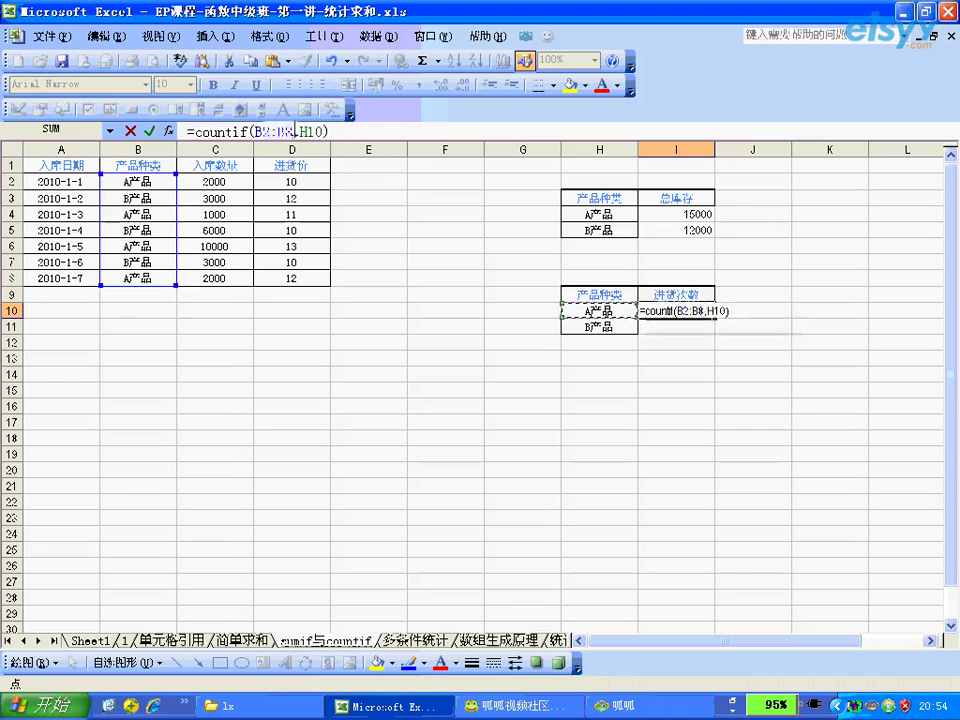
Step: Make the COUNTIF range in I10 absolute as $B$2:$B$8, enter the formula, and fill it down to I11 for B产品
left_click_drag(293, 131, 256, 130)
key("F4")
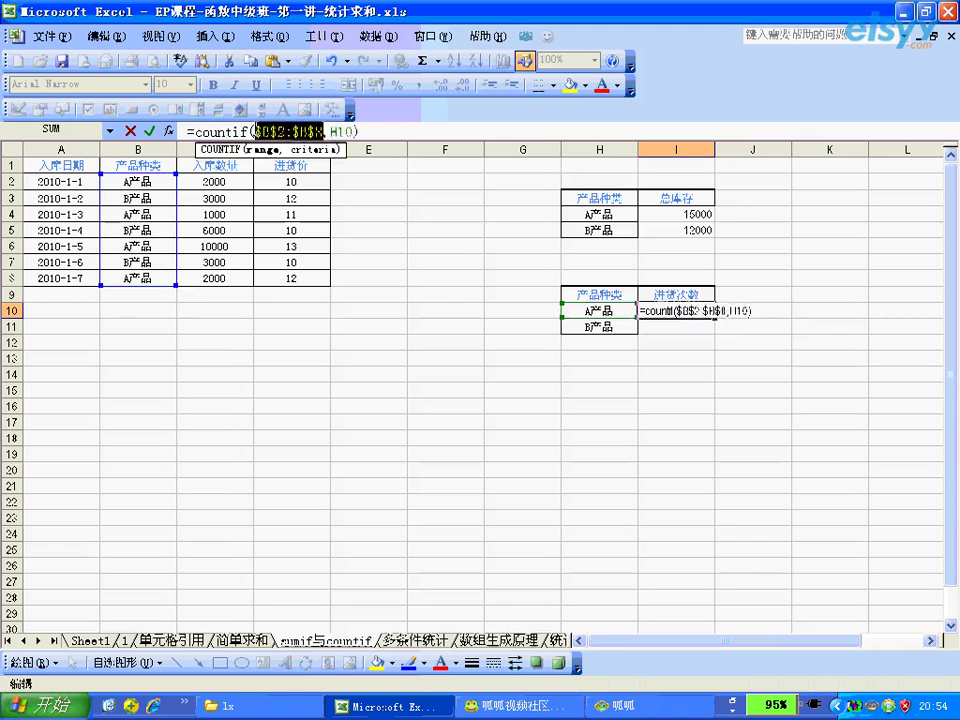
key("Return")
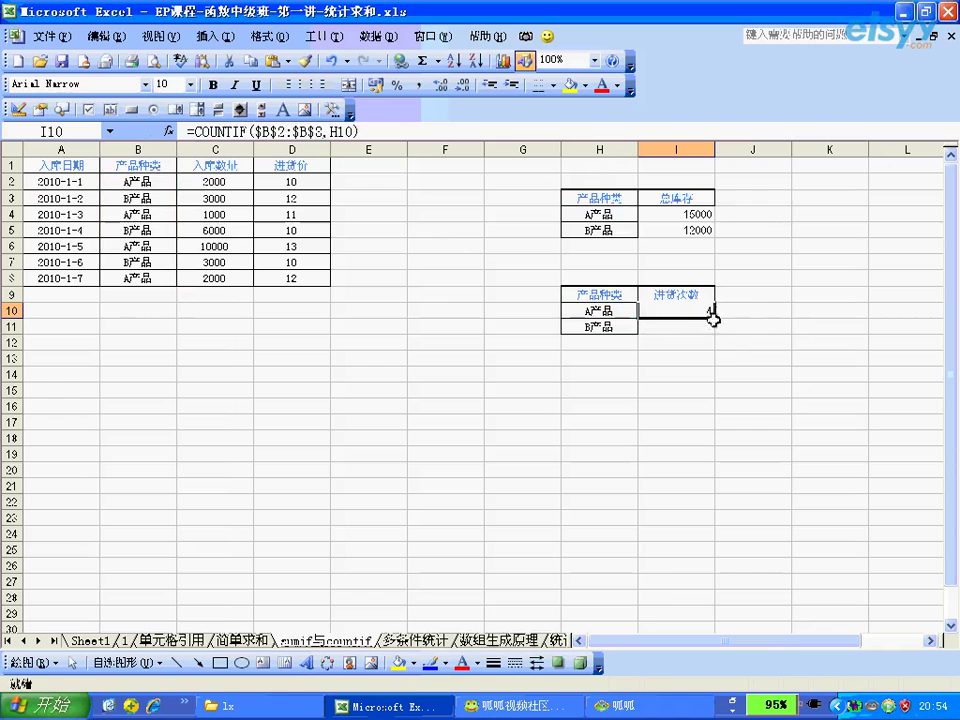
left_click_drag(709, 316, 726, 336)
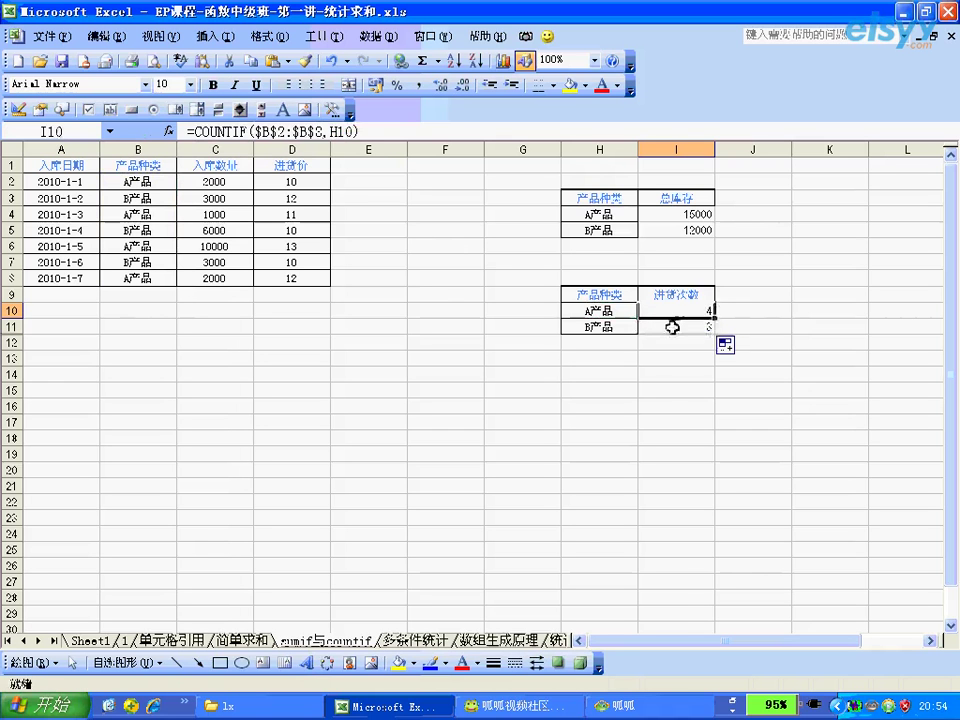
Step: Check the COUNTIF formulas in I10:I11 against the product column B2:B8 and compare them with the SUMIF formula in I4
left_click(671, 324)
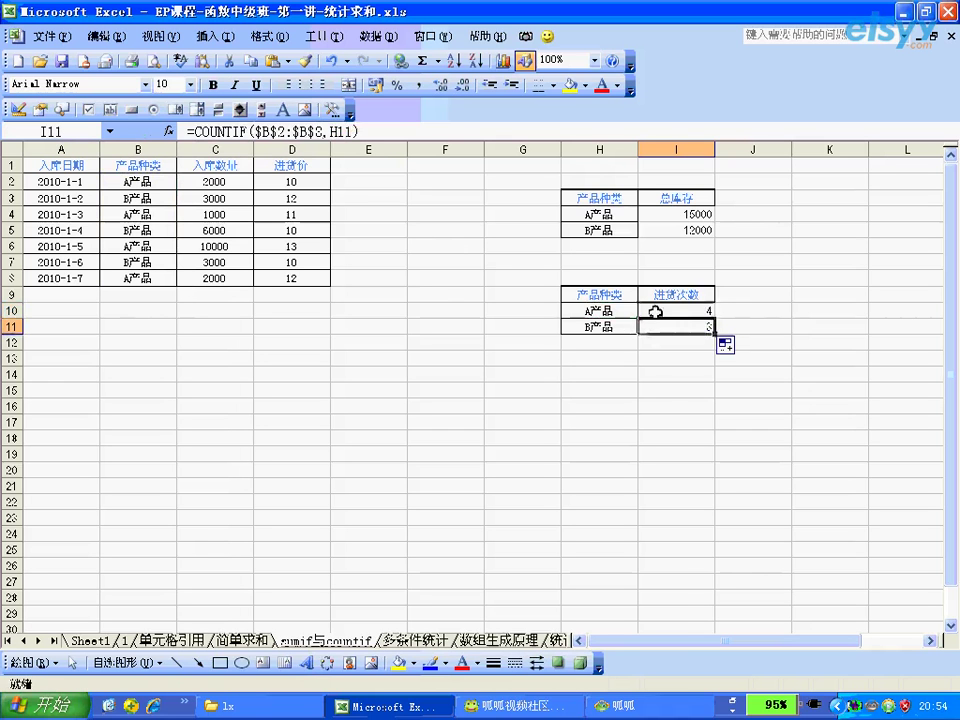
left_click(655, 312)
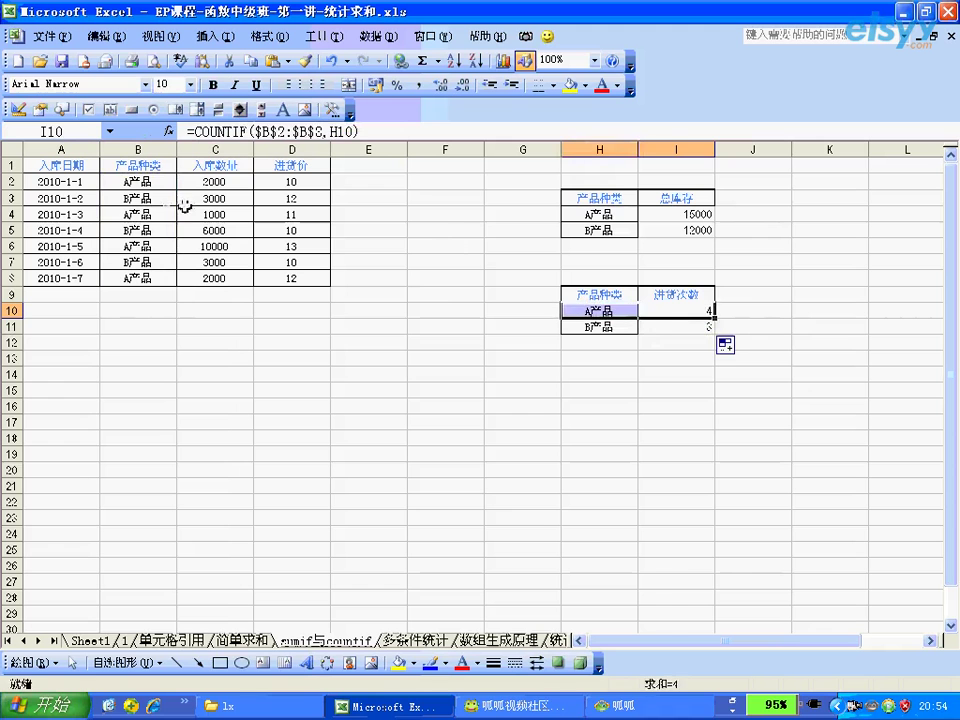
left_click_drag(167, 182, 165, 276)
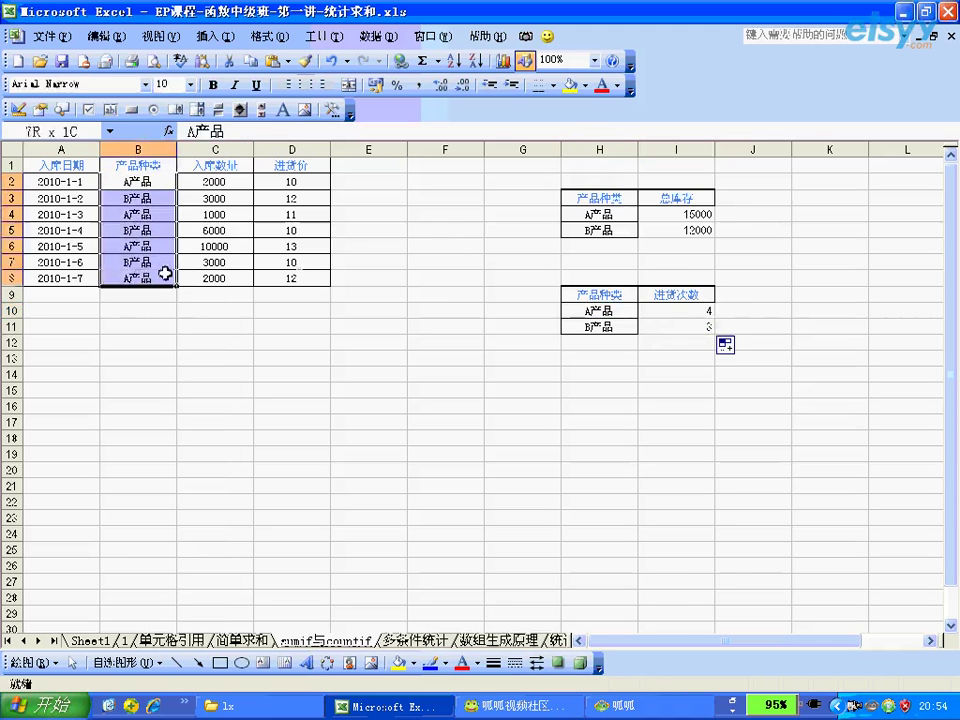
left_click(668, 313)
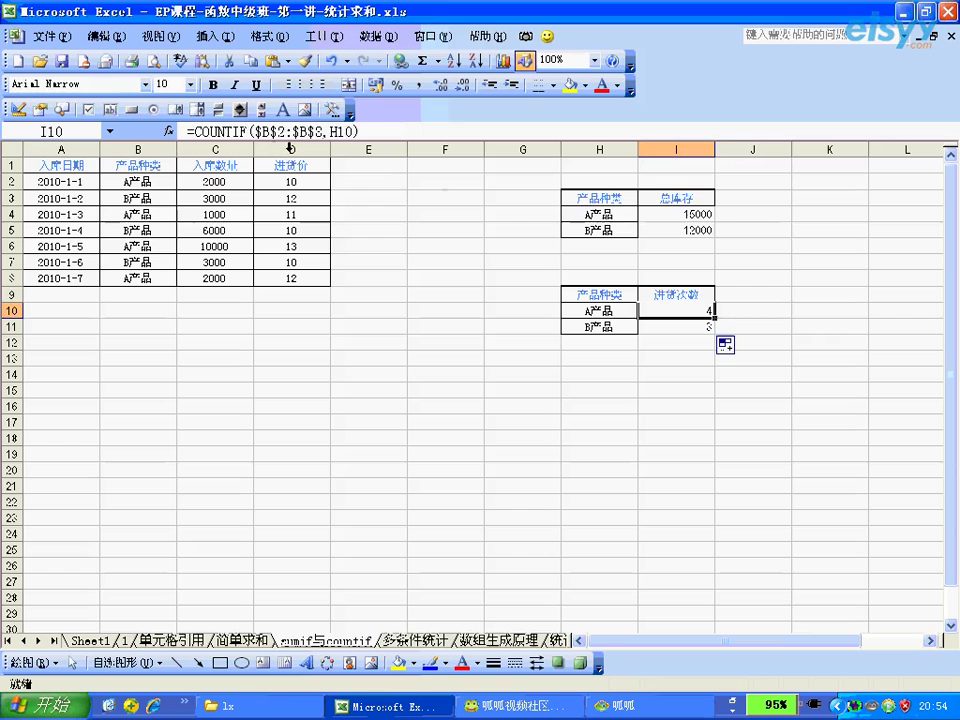
left_click(605, 214)
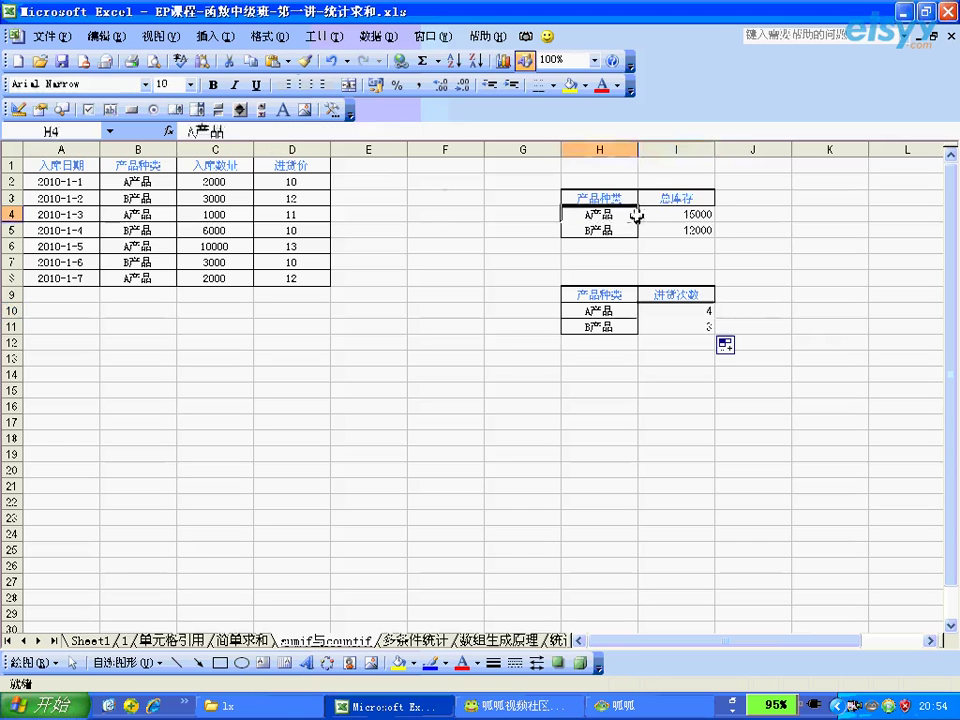
key("Right")
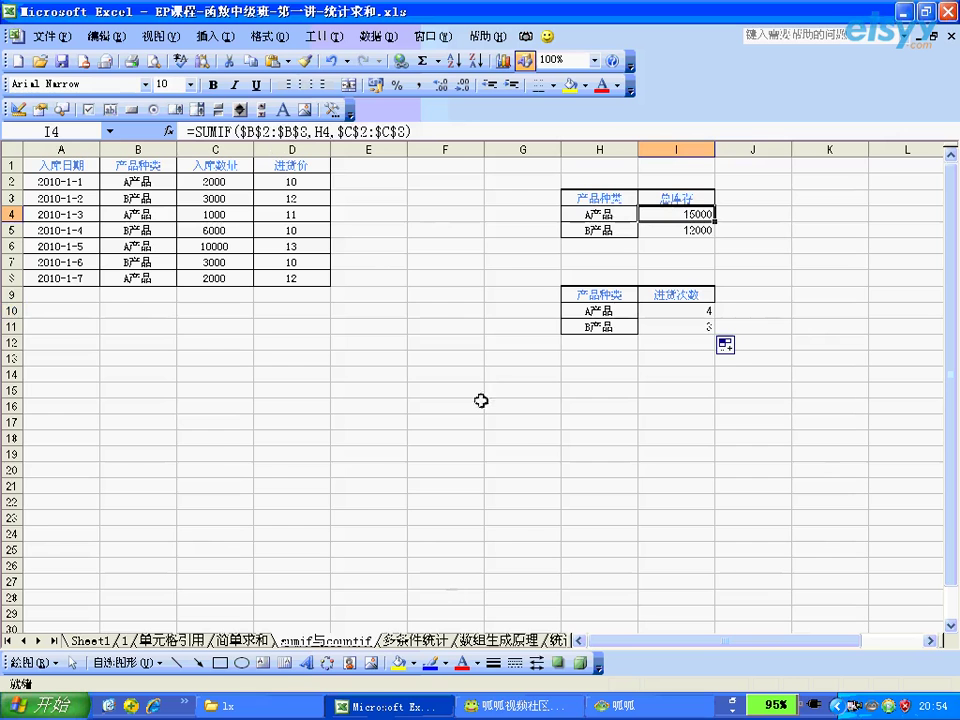
Step: Narrow columns D through H on the 多条件统计 sheet to bring the summary tables closer to the sales data
left_click(433, 641)
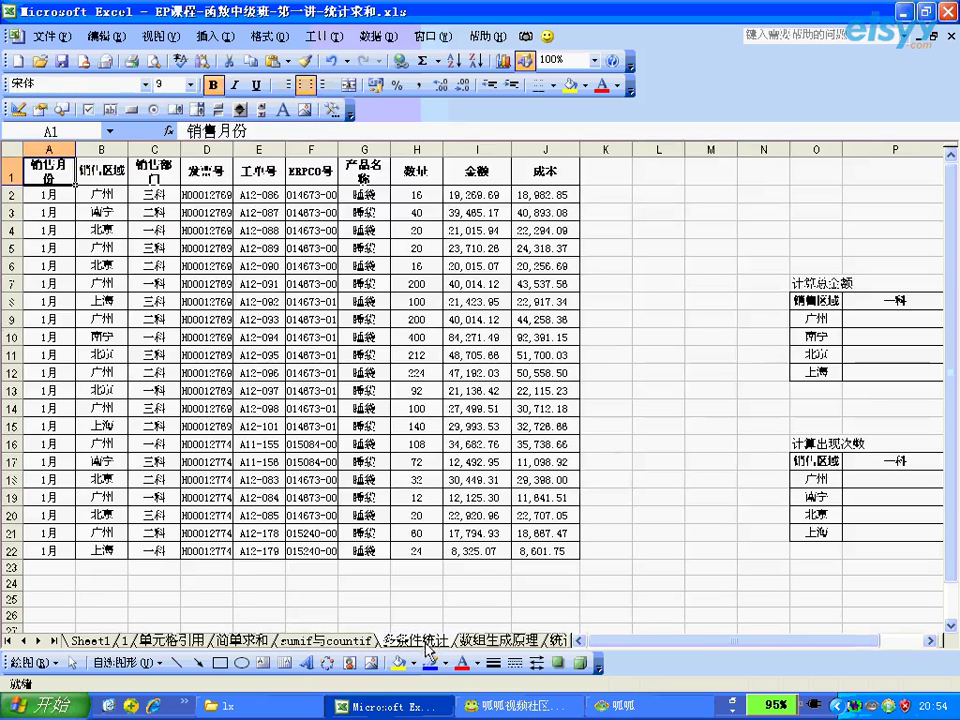
left_click_drag(763, 149, 595, 150)
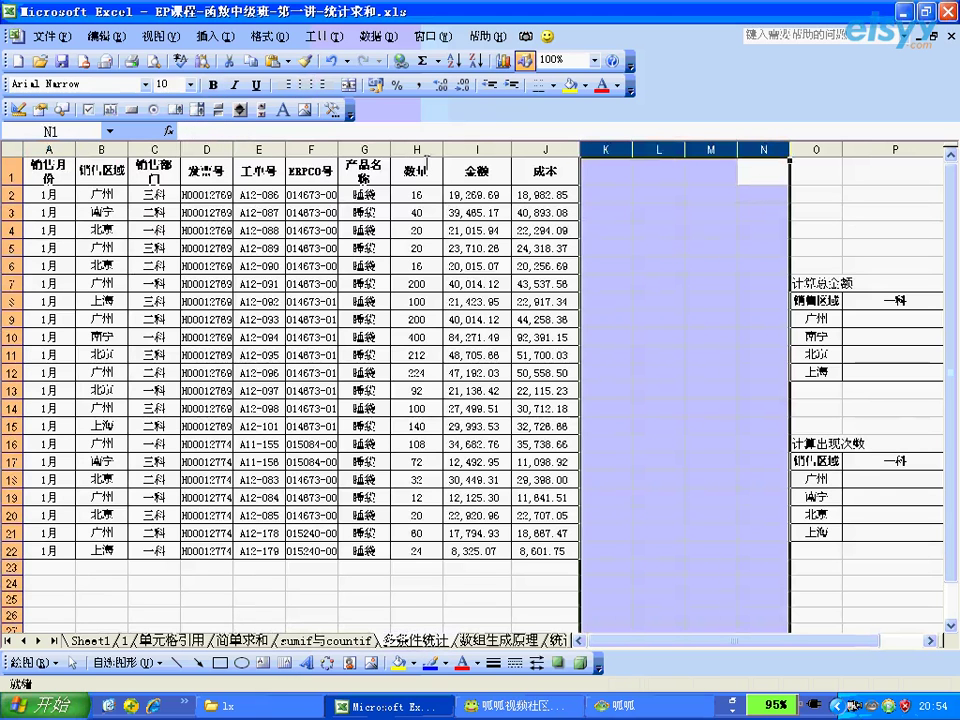
left_click_drag(416, 149, 201, 147)
left_click(441, 266)
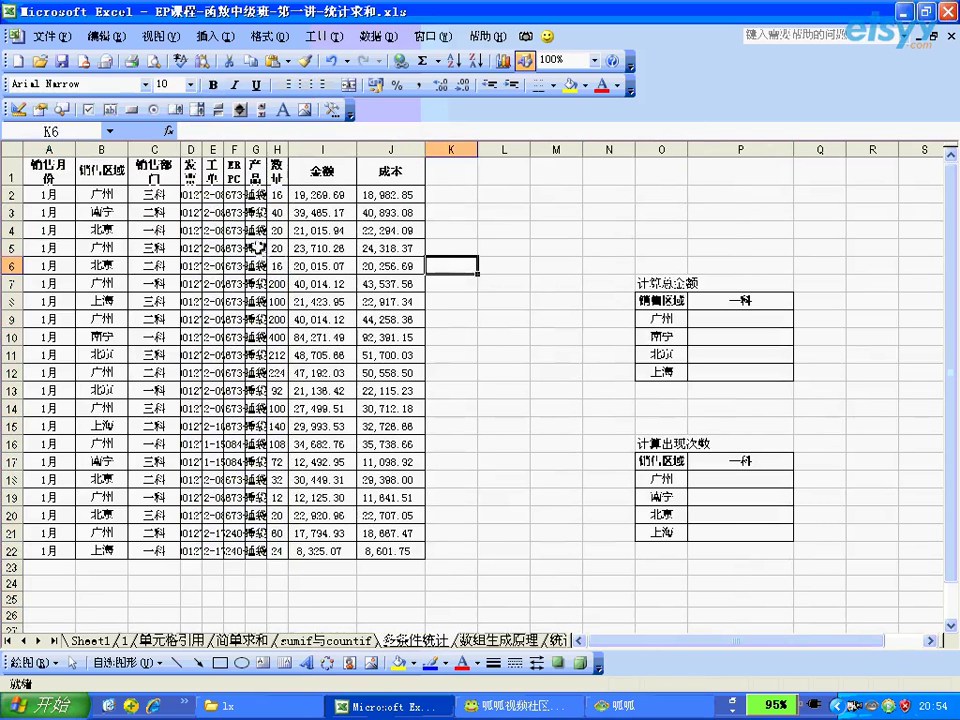
Step: Examine the 销售月份, 销售区域, 销售部门 and 金额 columns of the sales data on the 多条件统计 sheet
left_click(62, 170)
left_click(61, 193)
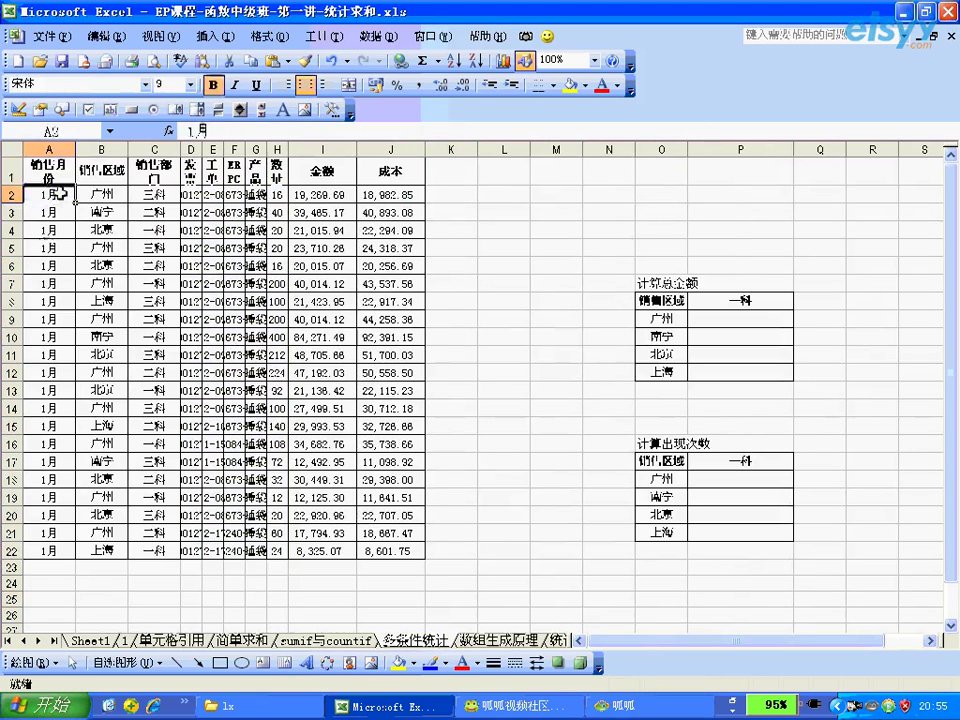
left_click_drag(101, 193, 101, 227)
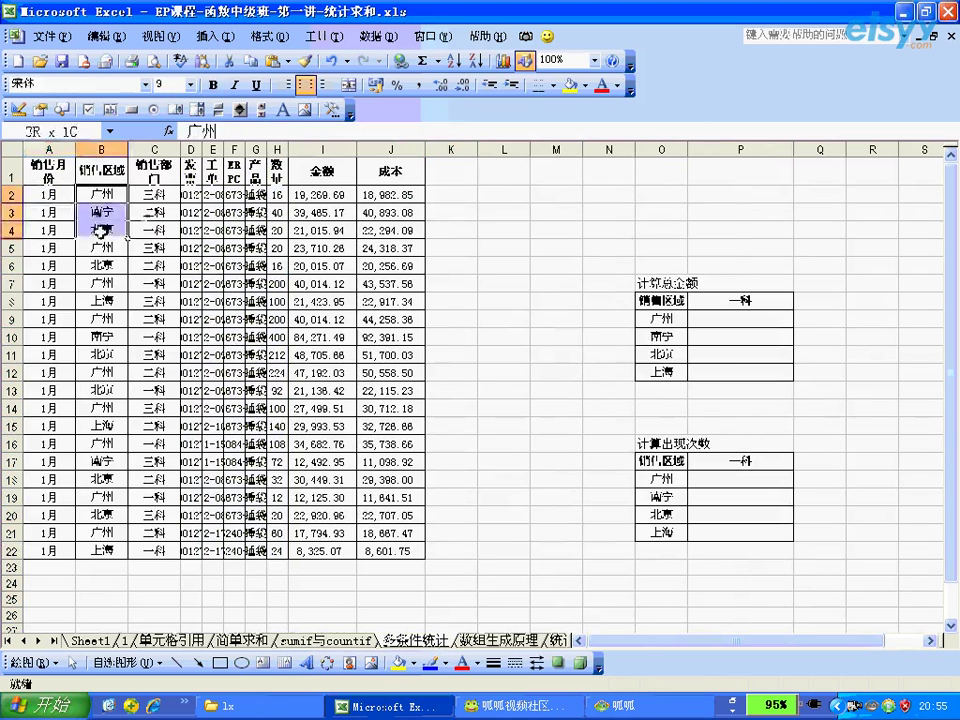
left_click_drag(150, 194, 150, 229)
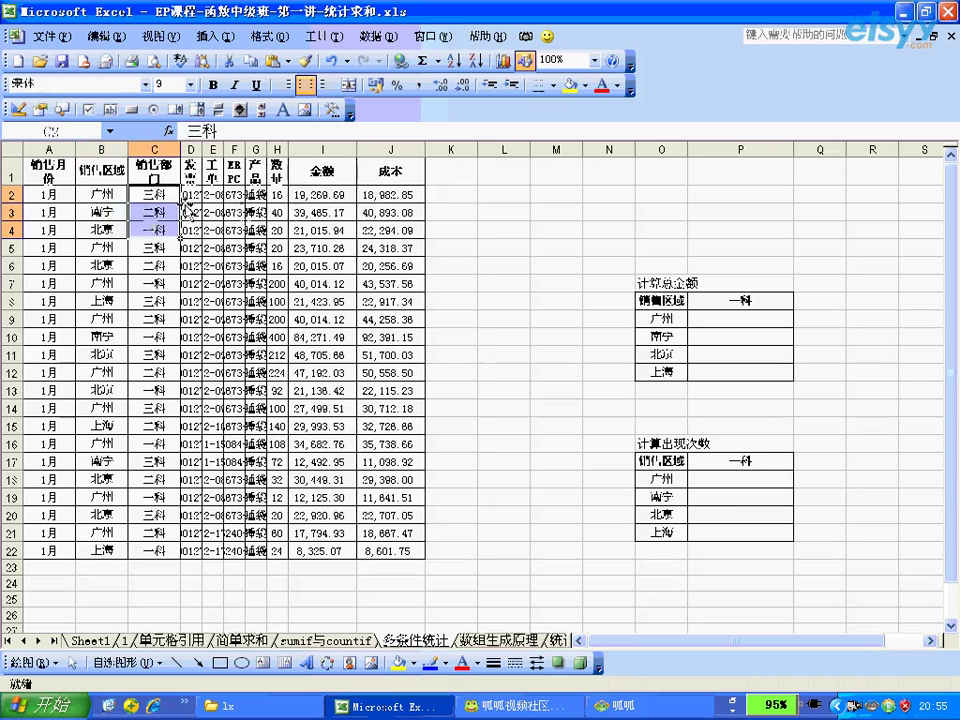
left_click(340, 193)
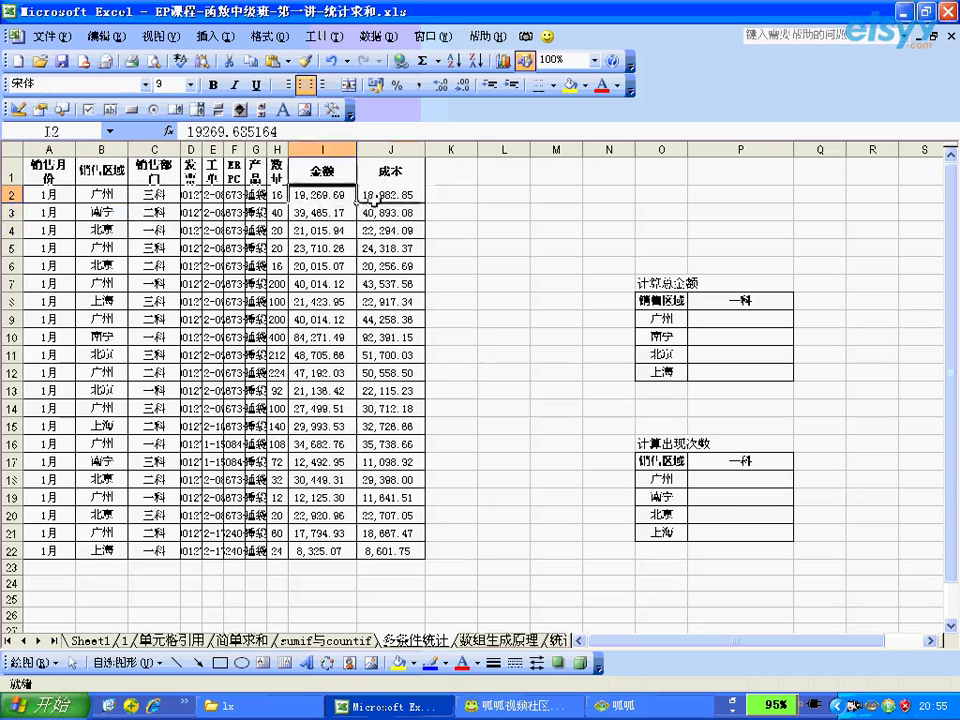
Step: Examine the 成本 column and the 计算总金额 table's 销售区域 and 一科 headings around the 广州 result cell P9
left_click(373, 196)
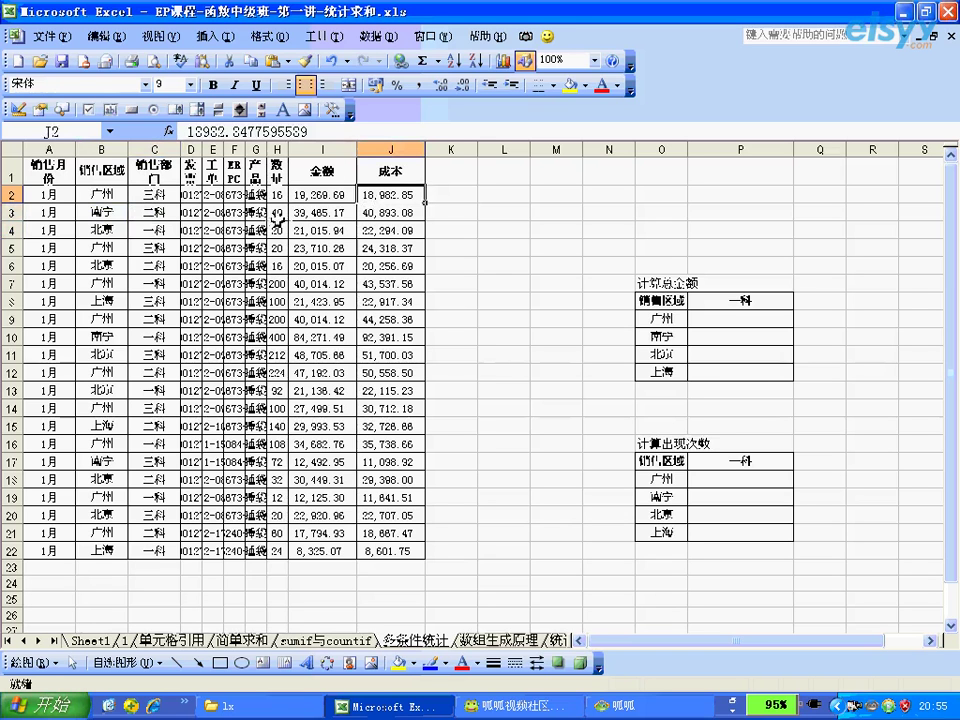
left_click(685, 305)
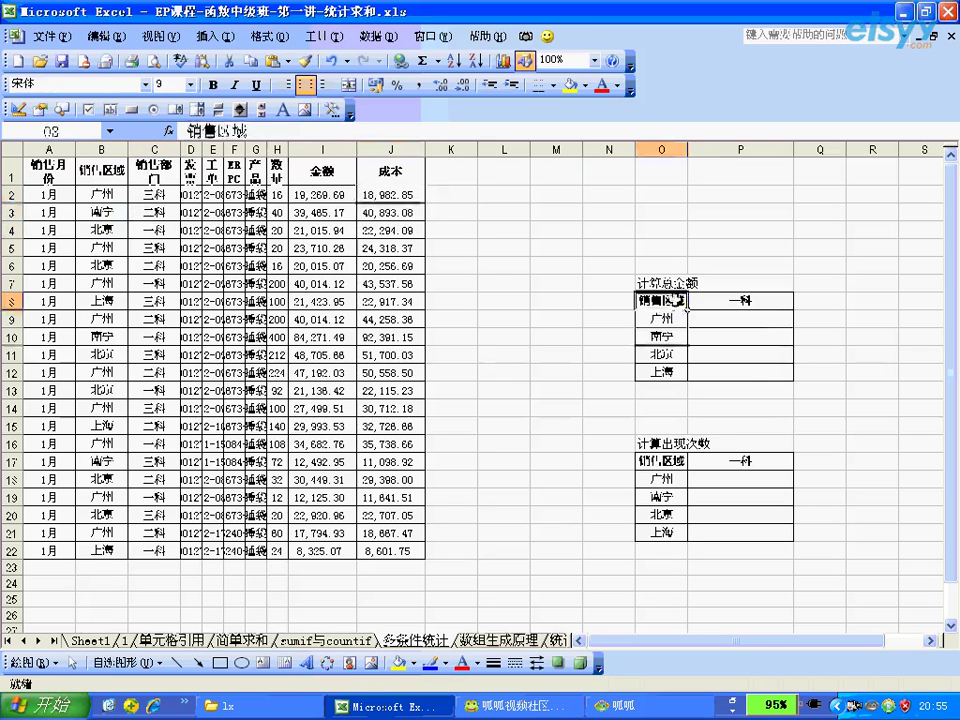
left_click_drag(686, 305, 668, 364)
left_click(733, 318)
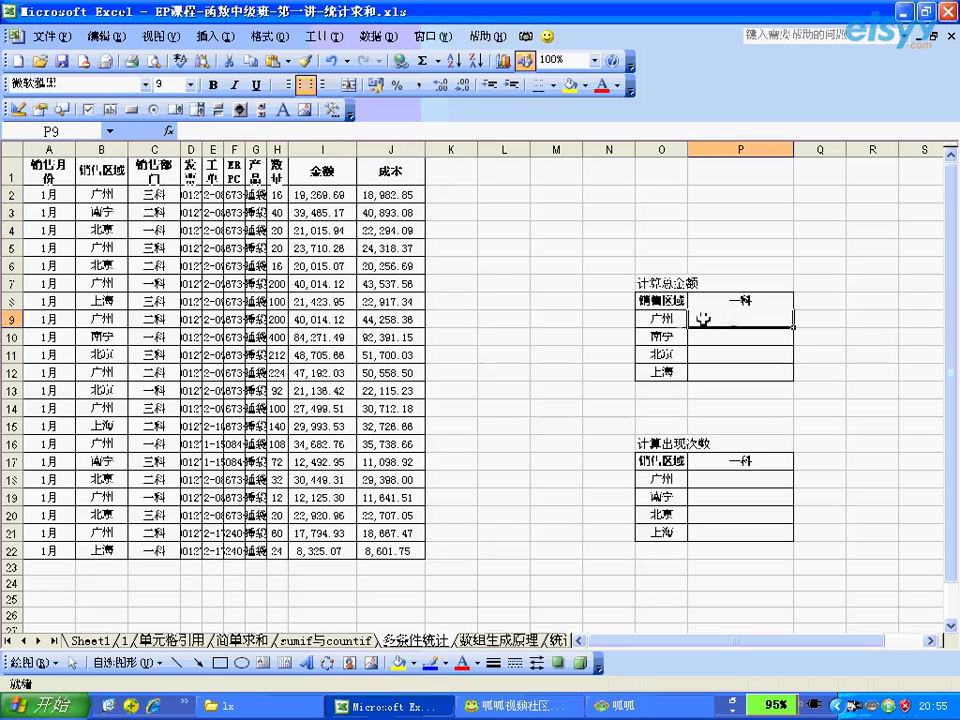
left_click(685, 318)
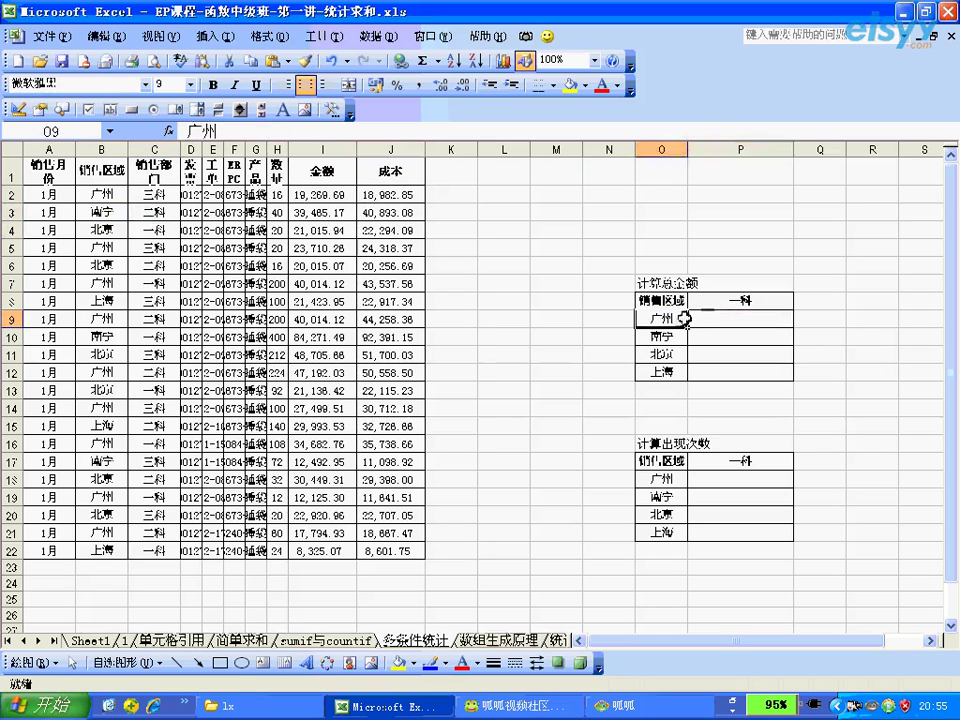
left_click(714, 303)
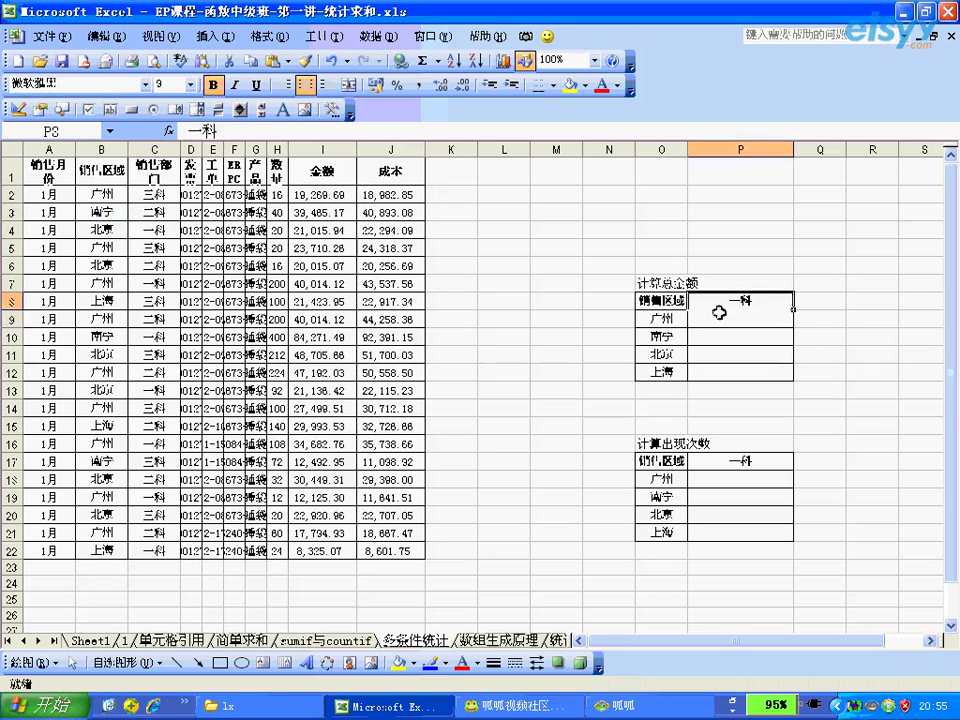
left_click(719, 313)
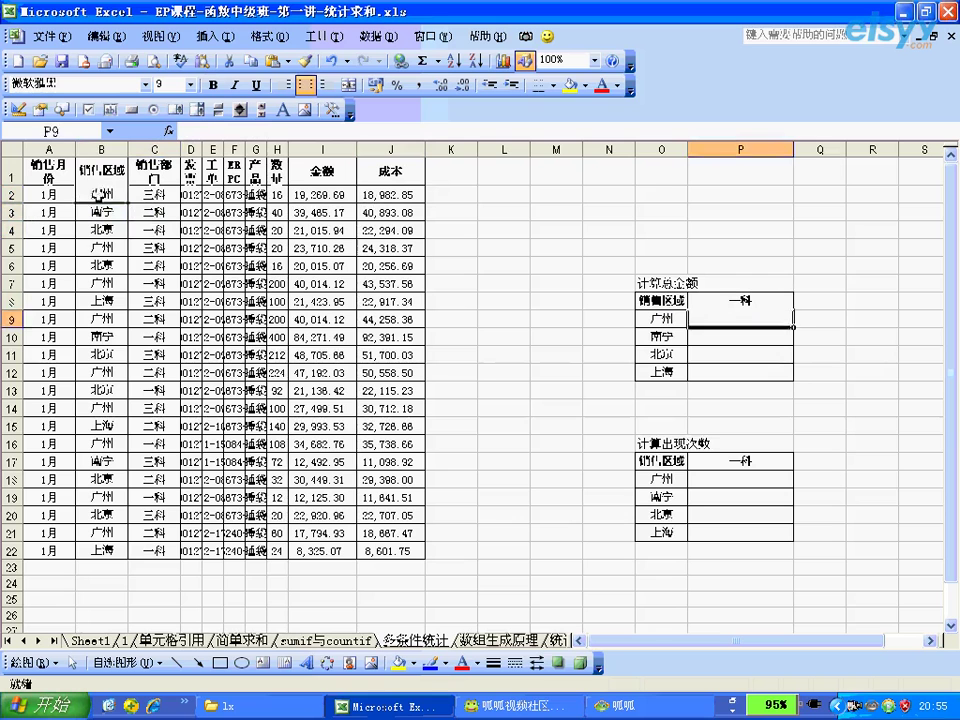
Step: Trace the 广州 entries in the 销售区域 column and match row 7's 广州 and 一科 conditions to its 金额 value
left_click(103, 195)
left_click(103, 247, "ctrl")
left_click(103, 284, "ctrl")
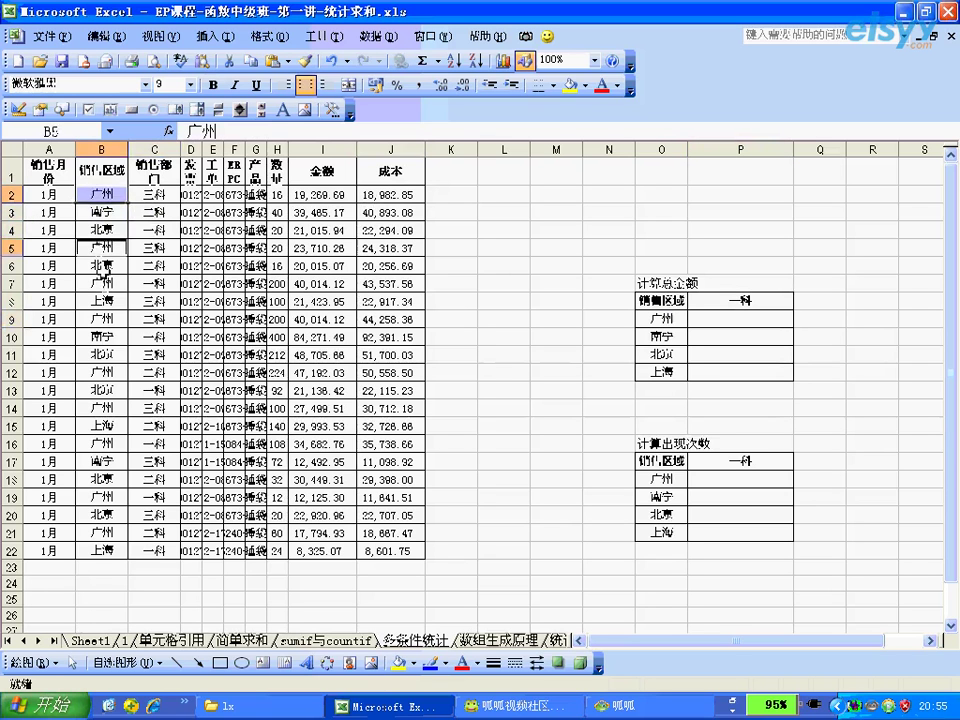
left_click(104, 320, "ctrl")
left_click(145, 283, "ctrl")
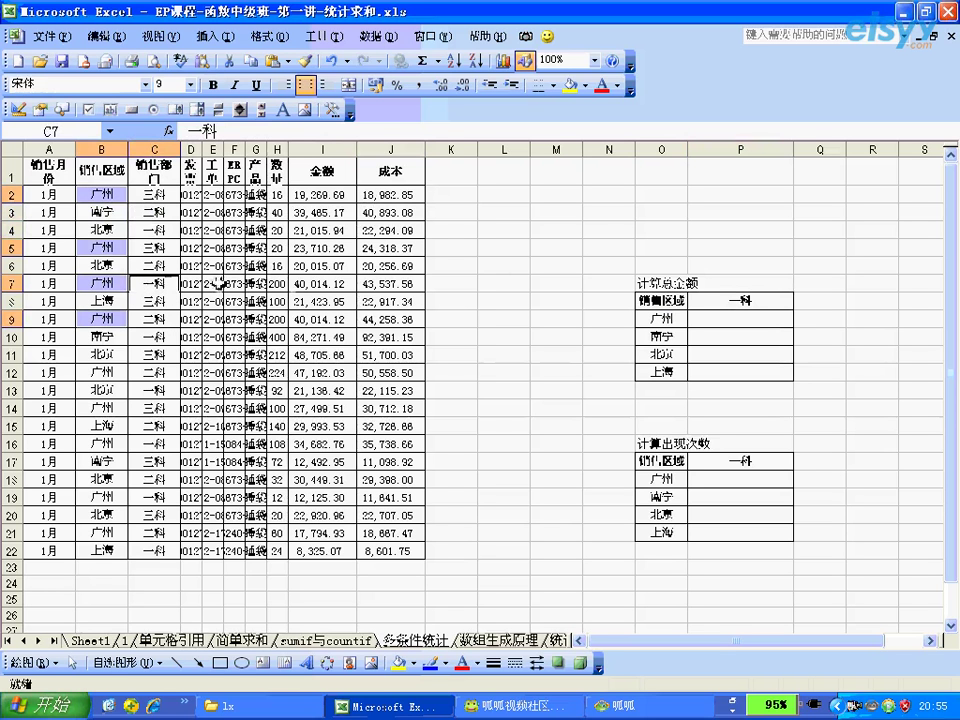
left_click(305, 284)
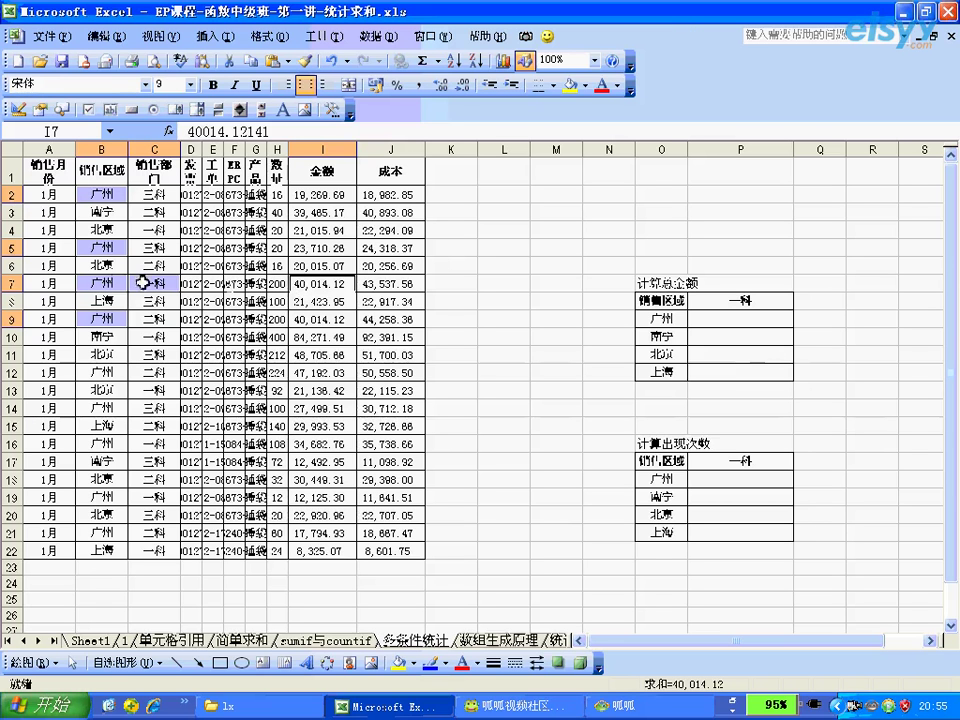
left_click(110, 282)
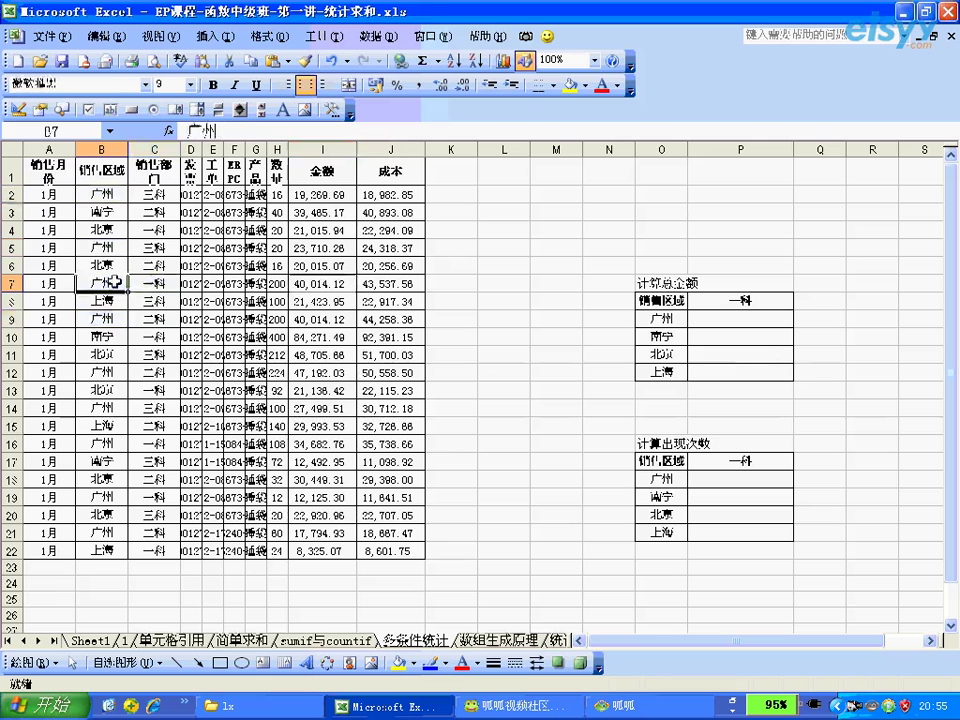
left_click(148, 283)
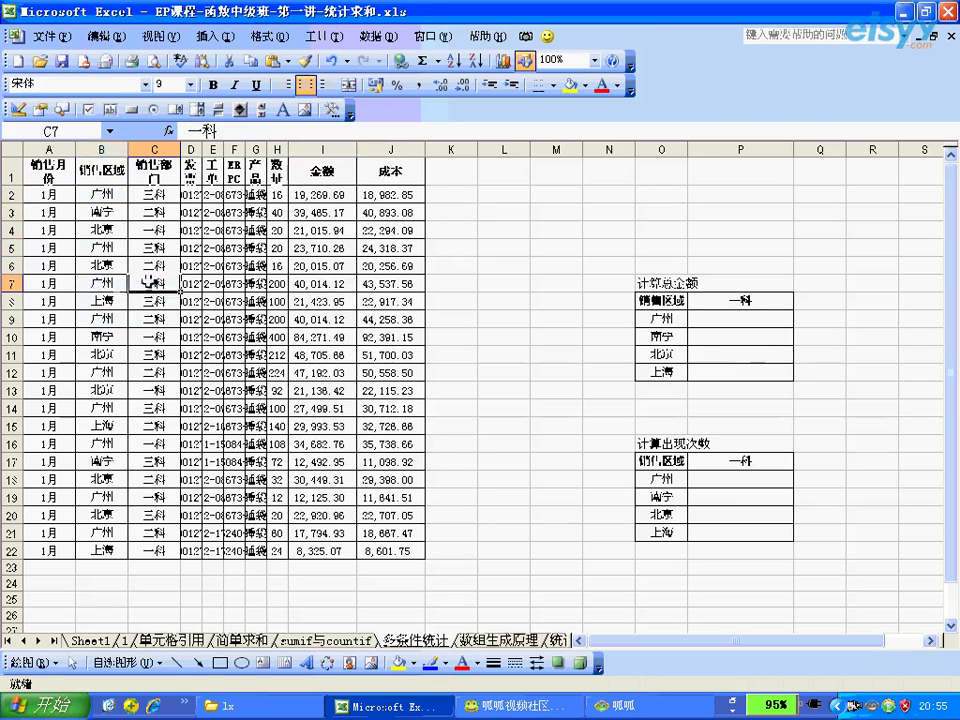
left_click(120, 283)
left_click(138, 284)
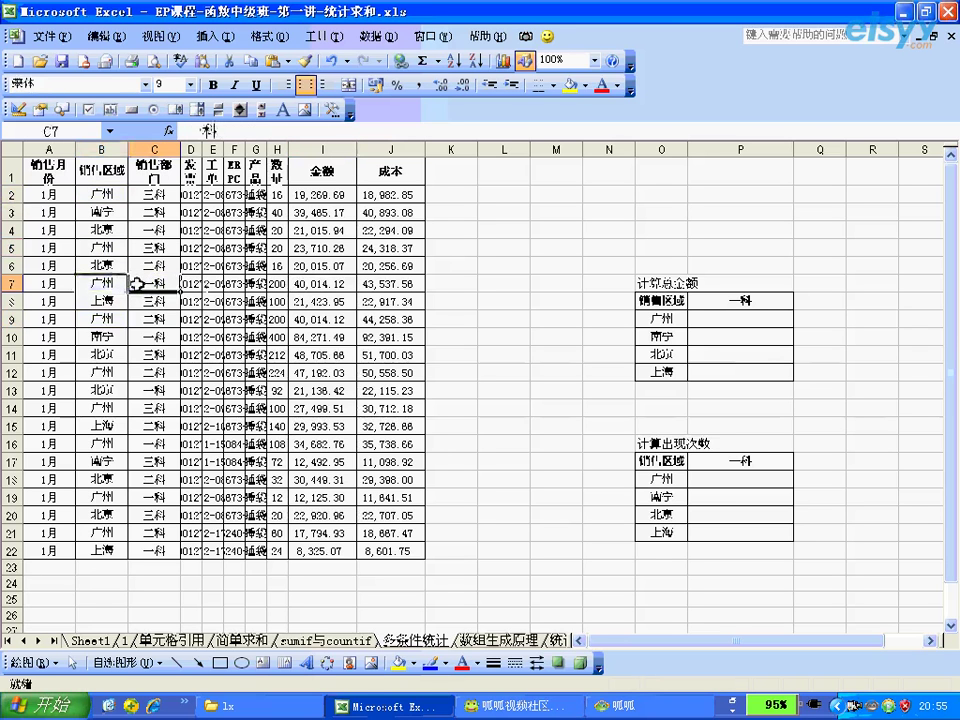
left_click(302, 285)
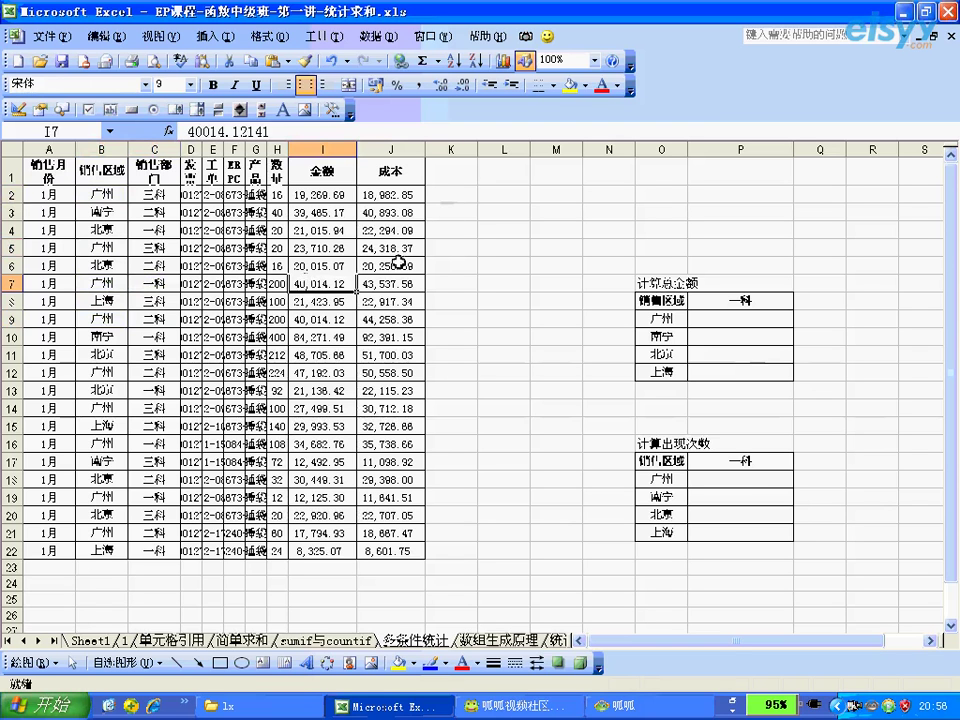
Step: Enter =B2=$O$9 in K2 to test each row's 销售区域 against 广州, and fill it down to K22
left_click(441, 196)
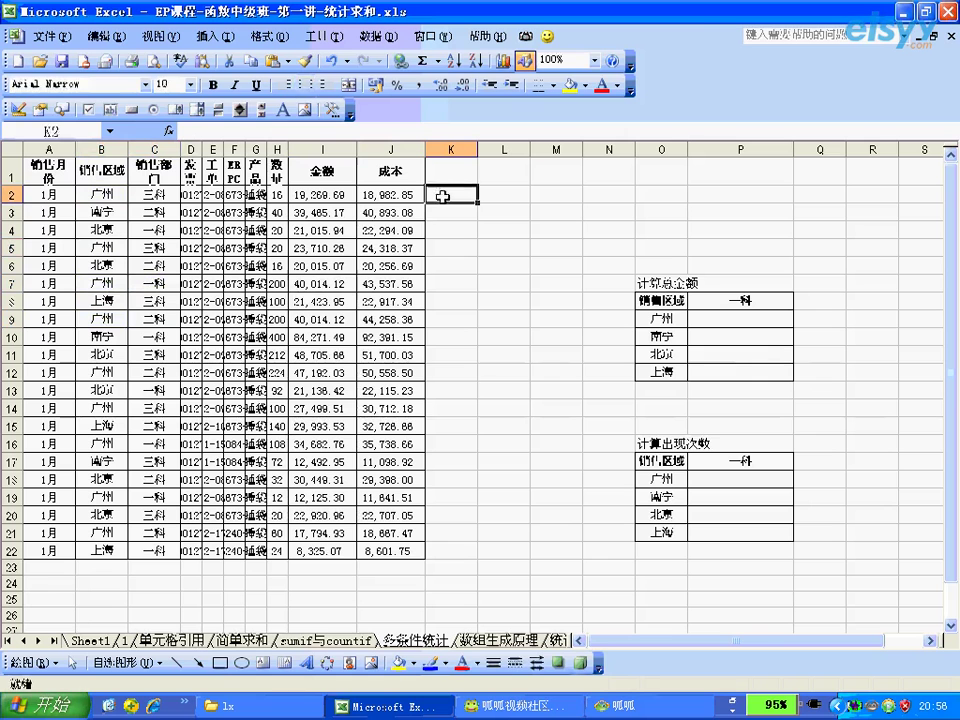
type("=")
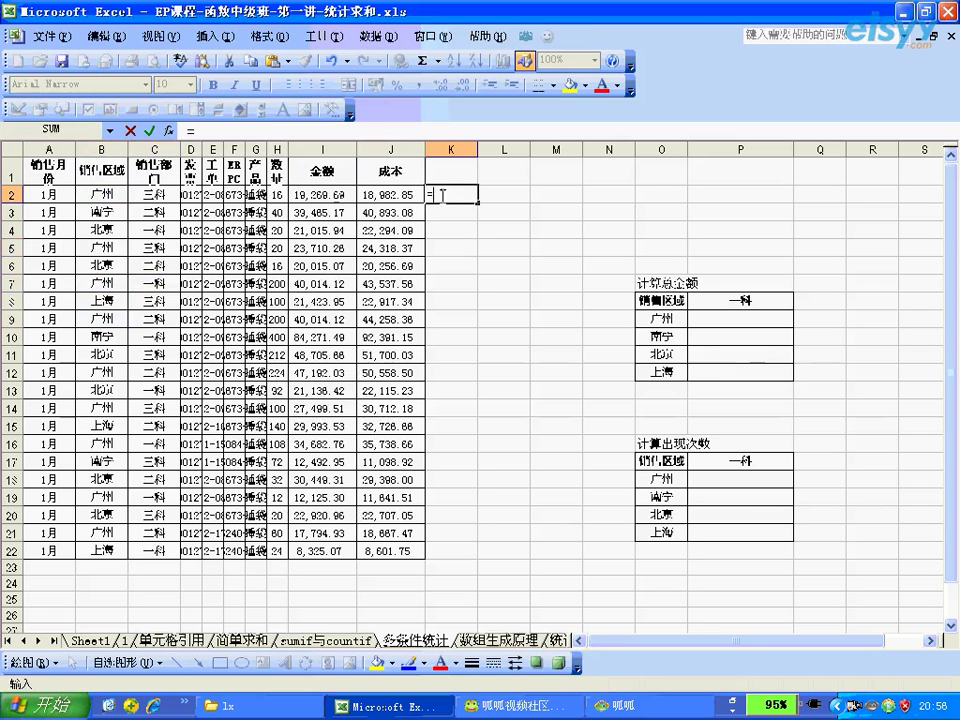
left_click(116, 191)
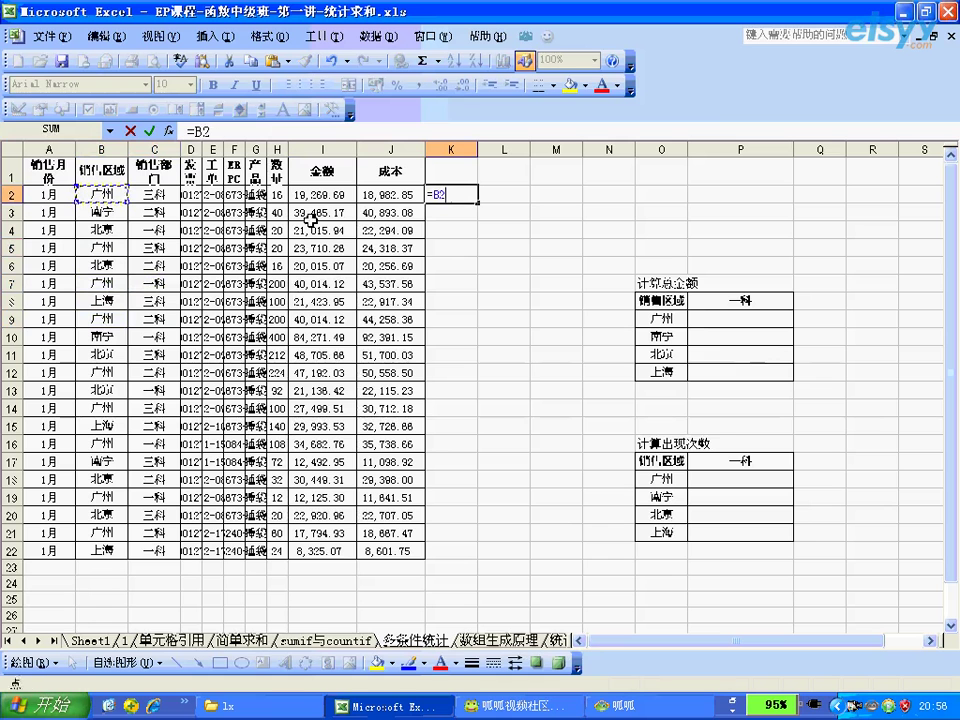
type("=")
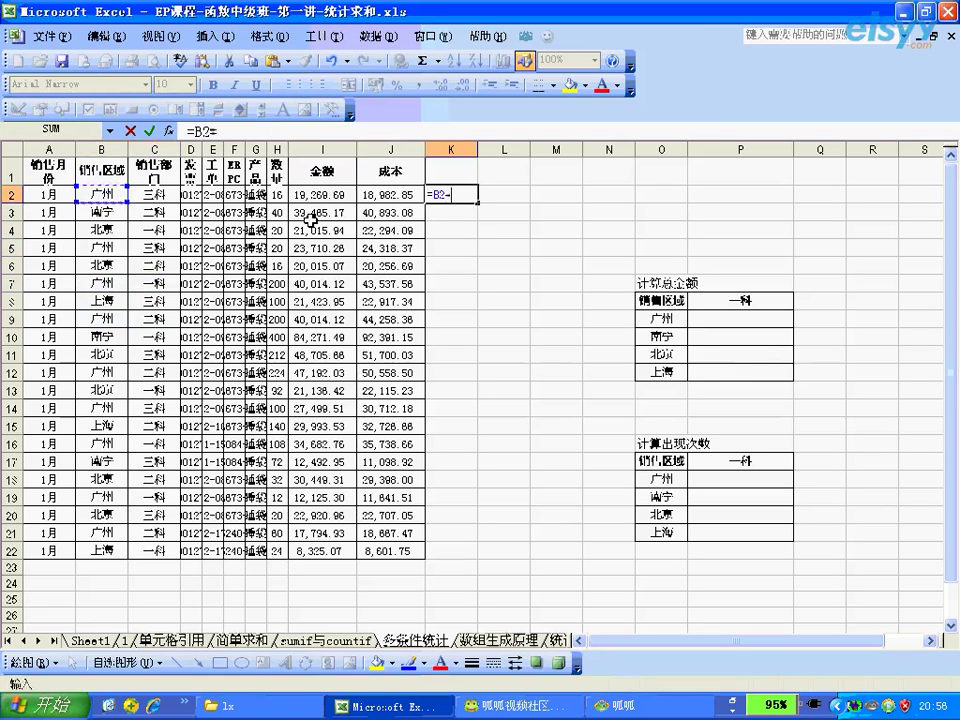
left_click(645, 318)
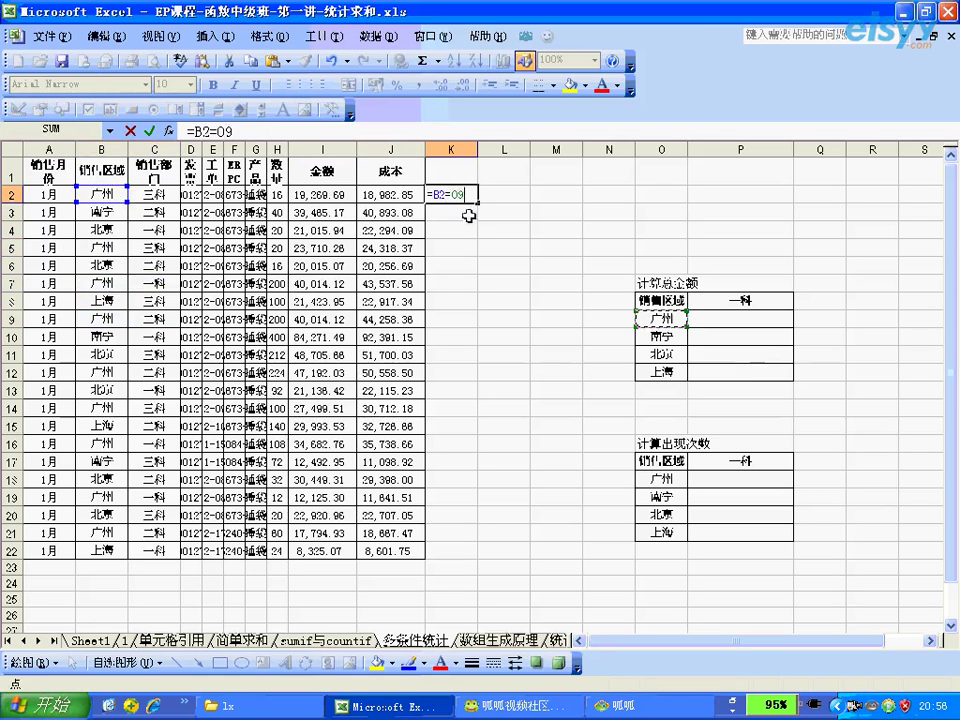
key("F4")
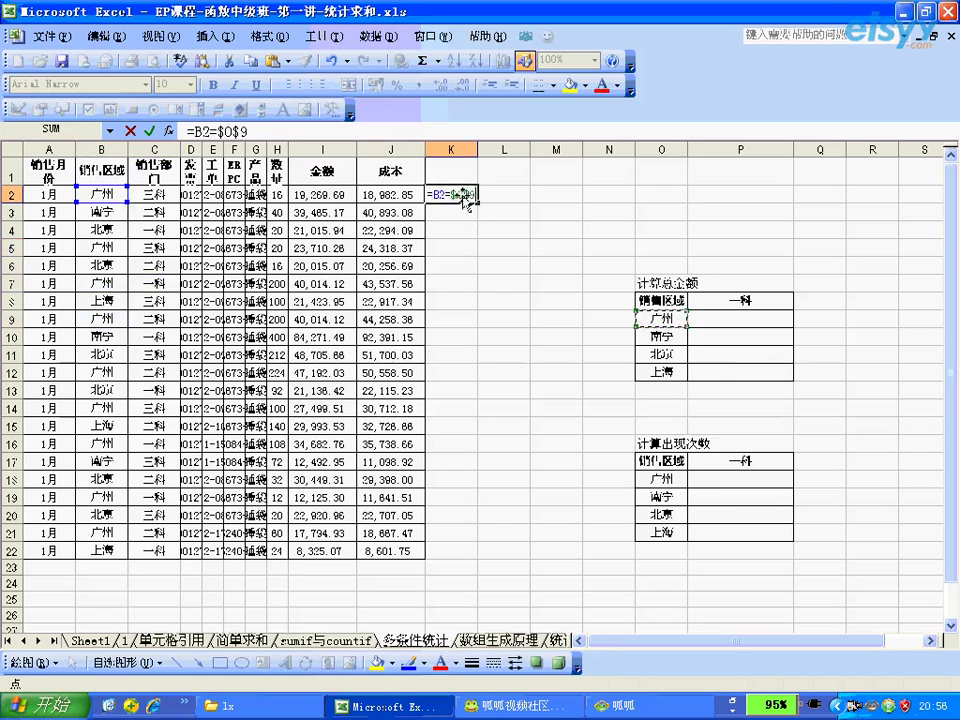
key("Return")
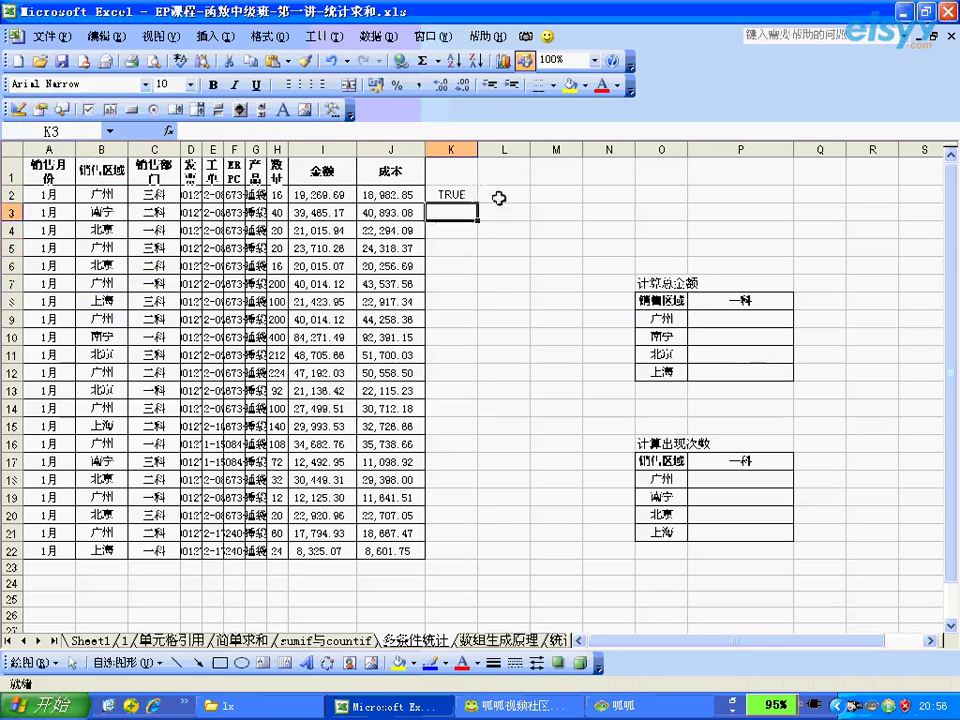
left_click(462, 195)
double_click(478, 204)
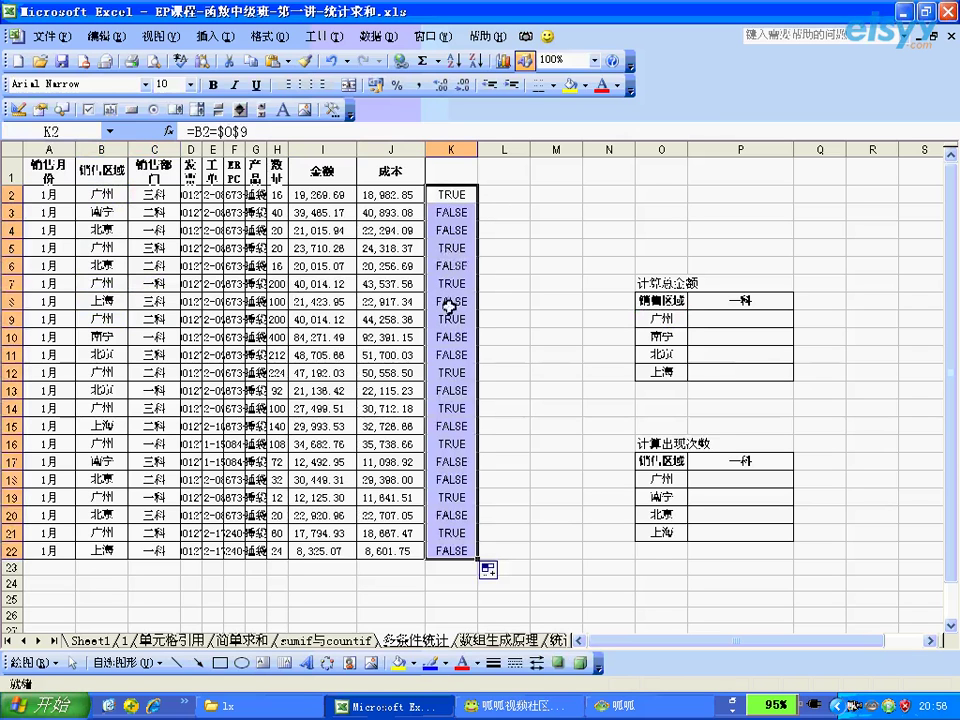
Step: Enter =C2=$P$8 in L2 to test each row's 销售部门 against 一科, and fill it down to L22
left_click(484, 195)
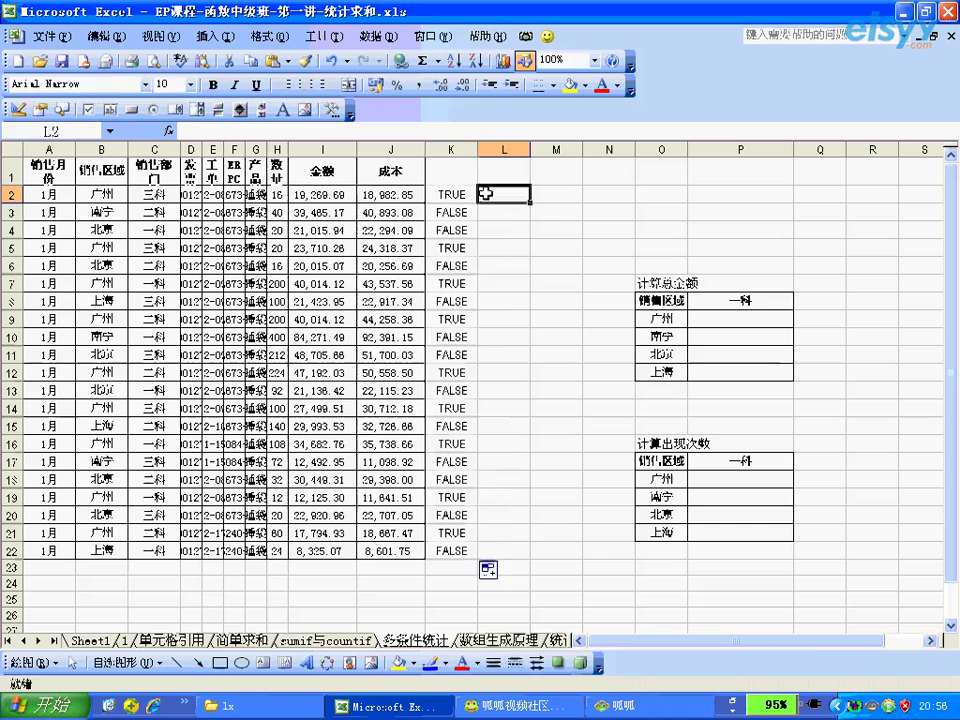
type("=")
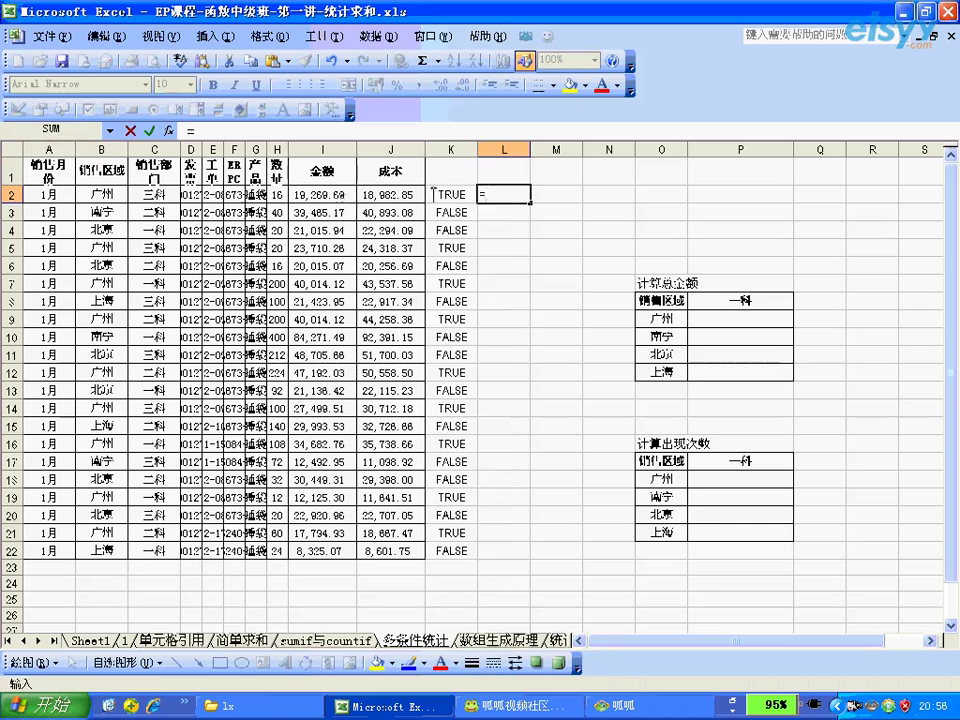
left_click(163, 194)
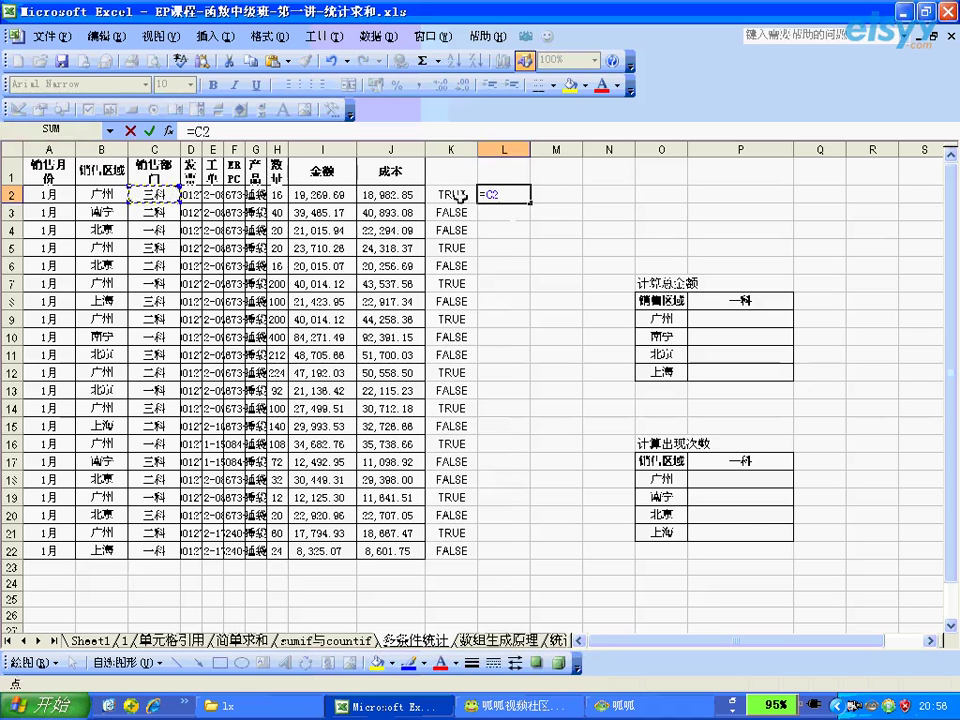
type("=")
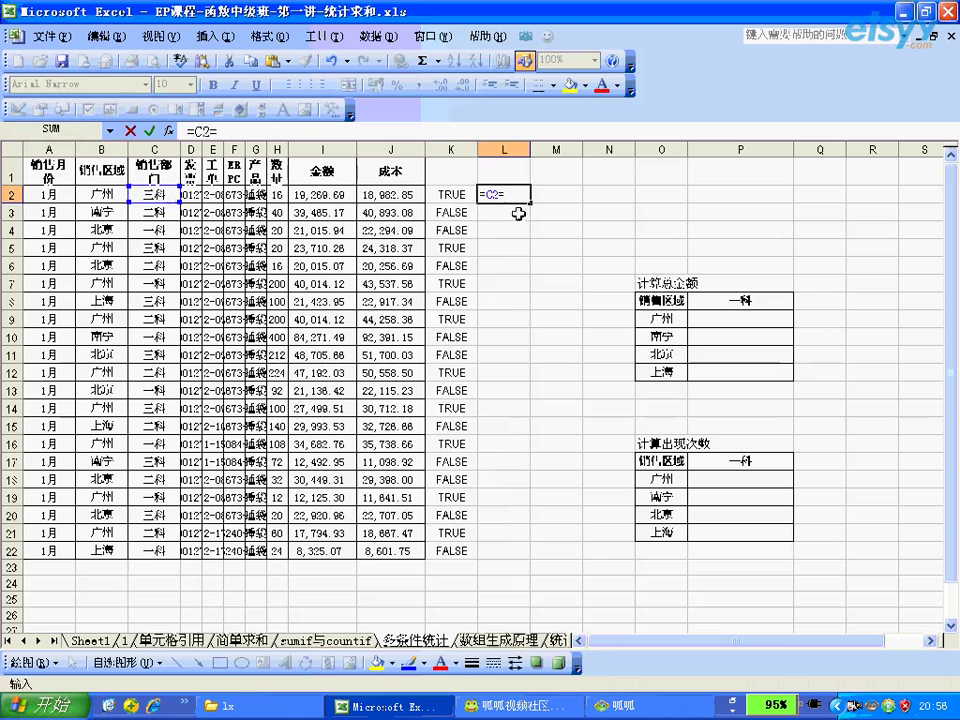
left_click(720, 301)
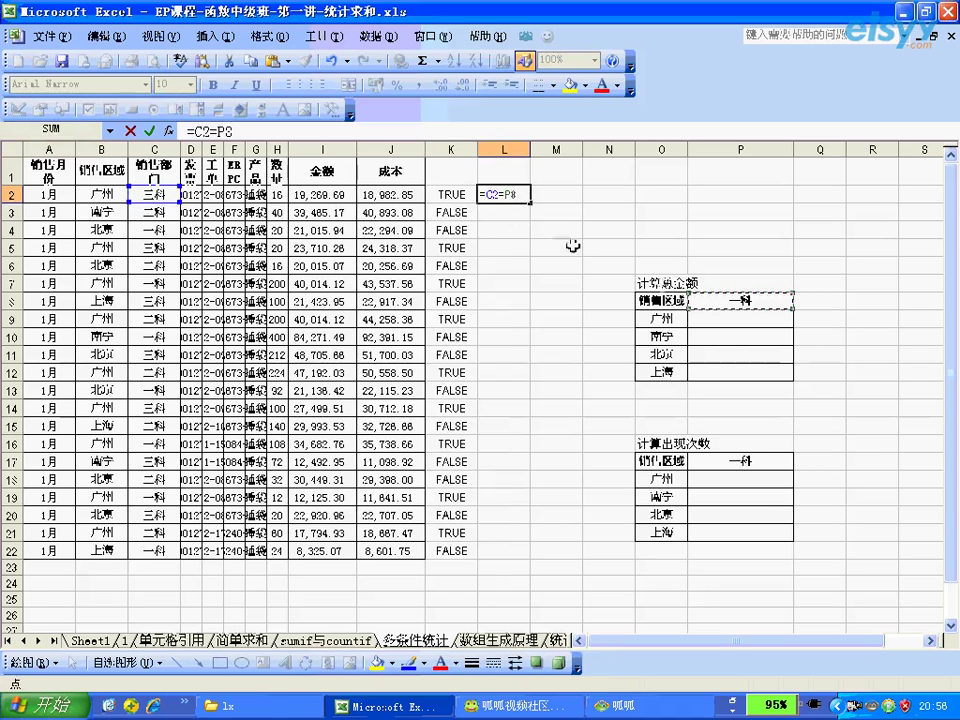
key("F4")
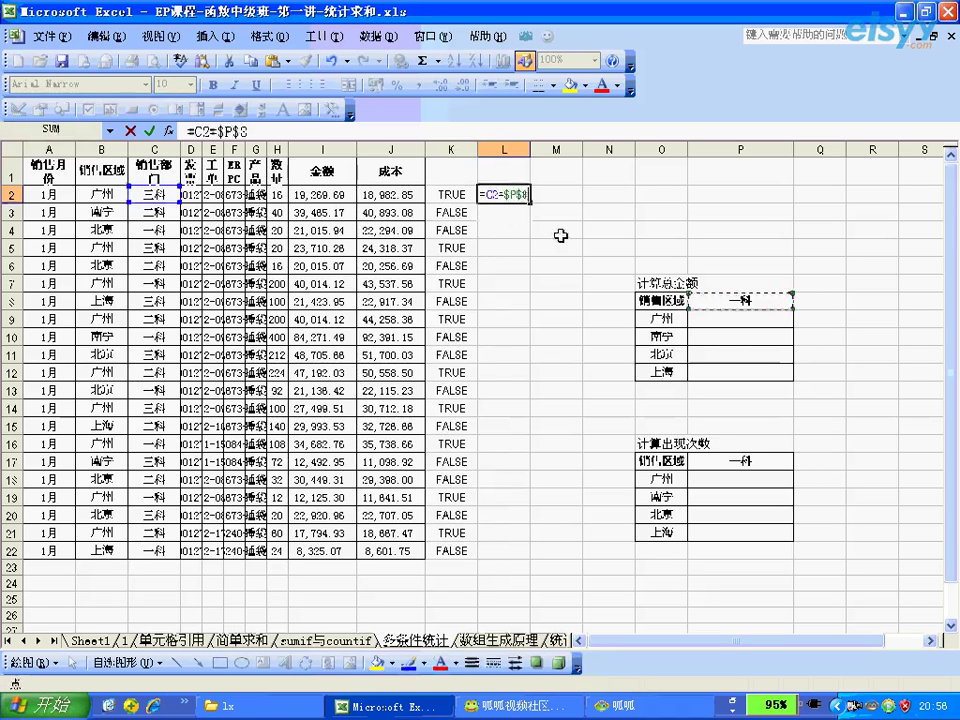
key("Return")
left_click(520, 195)
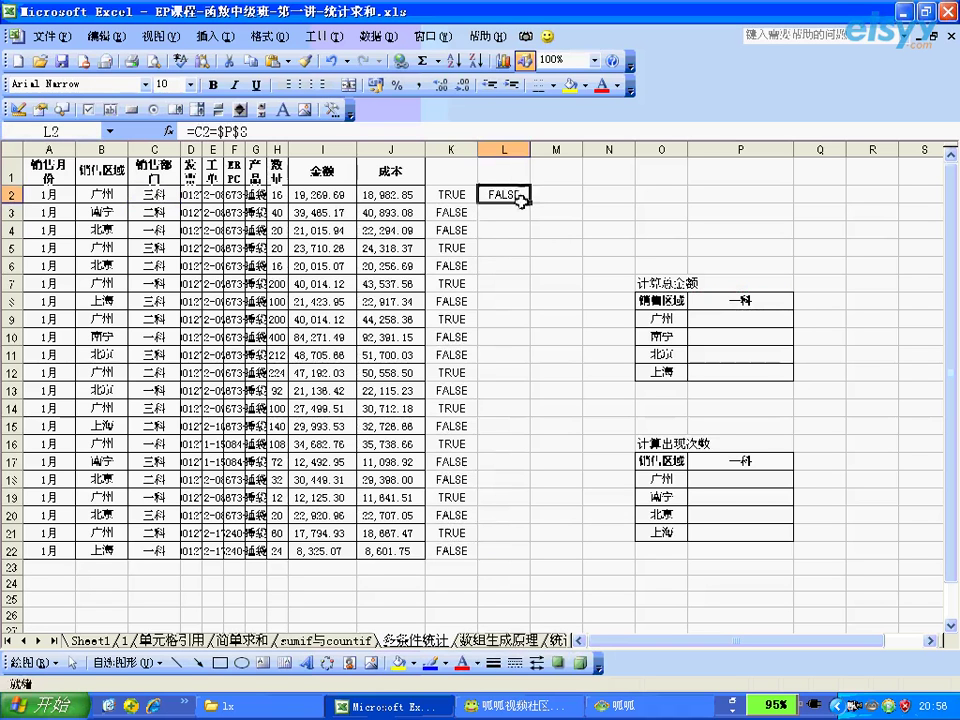
left_click_drag(529, 201, 527, 556)
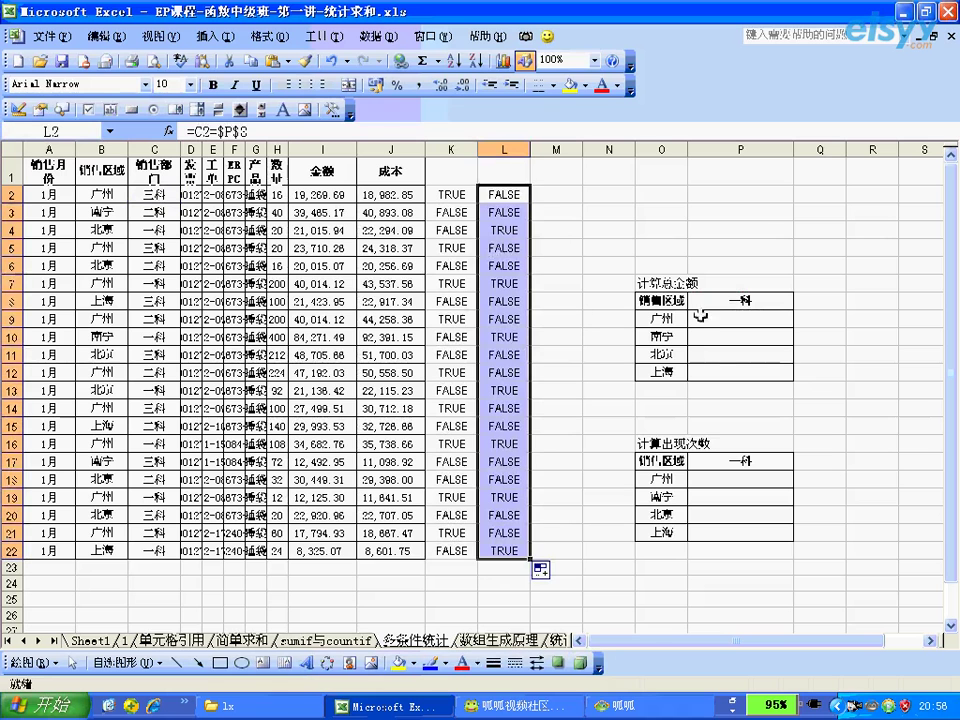
Step: Compare the K and L test results in rows 7 to 9 with the sales data and the 广州 total cell P9
left_click(702, 316)
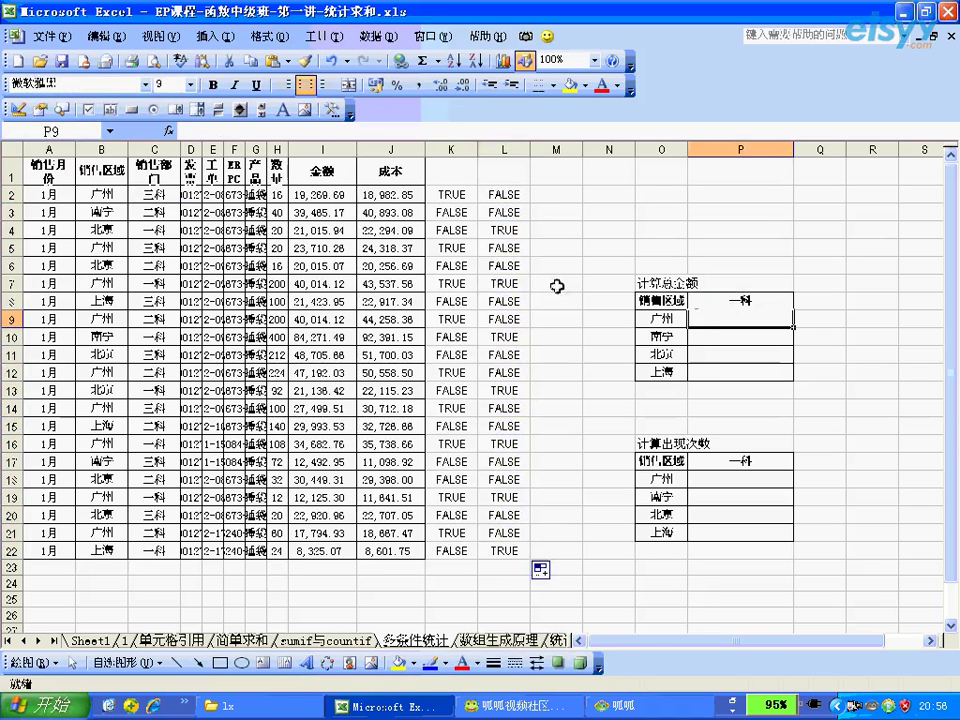
left_click(500, 283)
left_click_drag(480, 283, 103, 283)
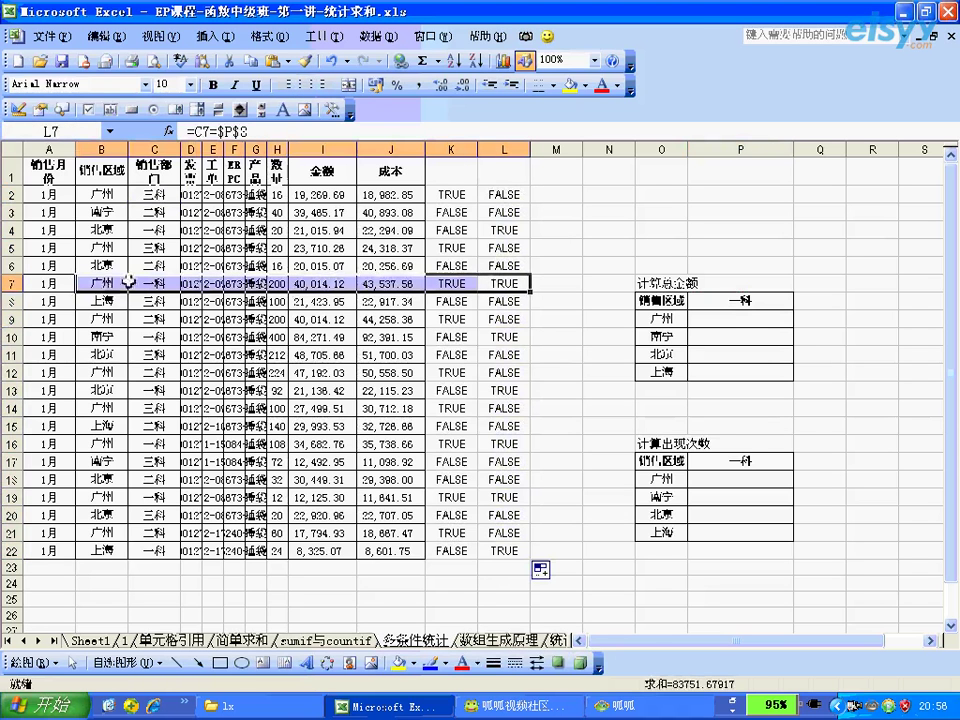
mouse_move(490, 283)
left_mouse_down()
mouse_move(467, 283)
mouse_move(488, 281)
left_mouse_up()
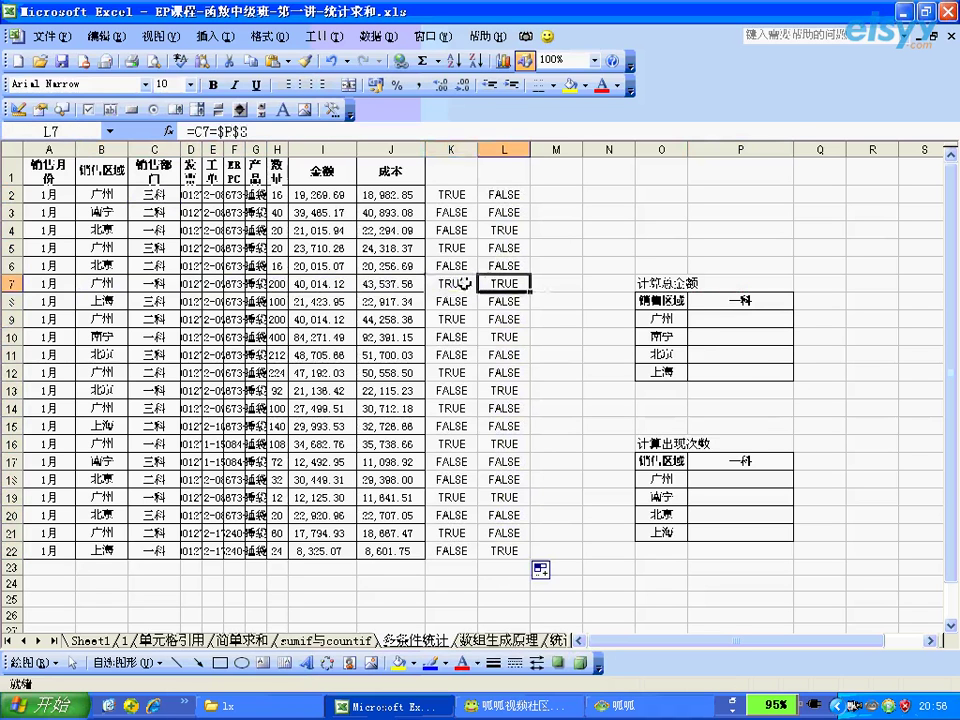
left_click(465, 282)
left_click(750, 313)
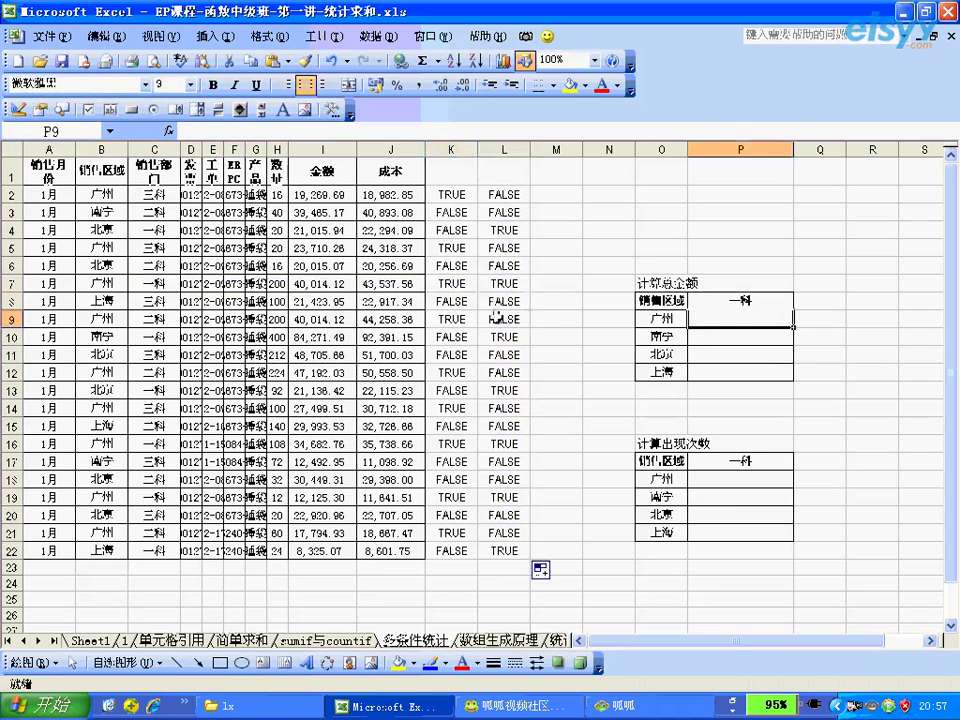
left_click(497, 301)
left_click(467, 315)
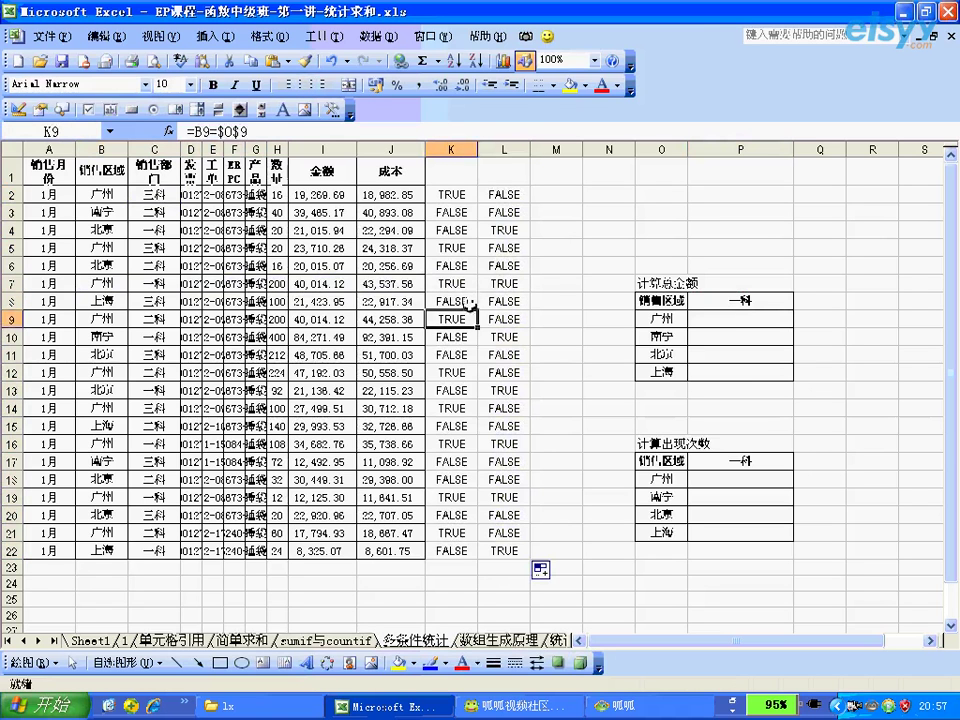
left_click(544, 194)
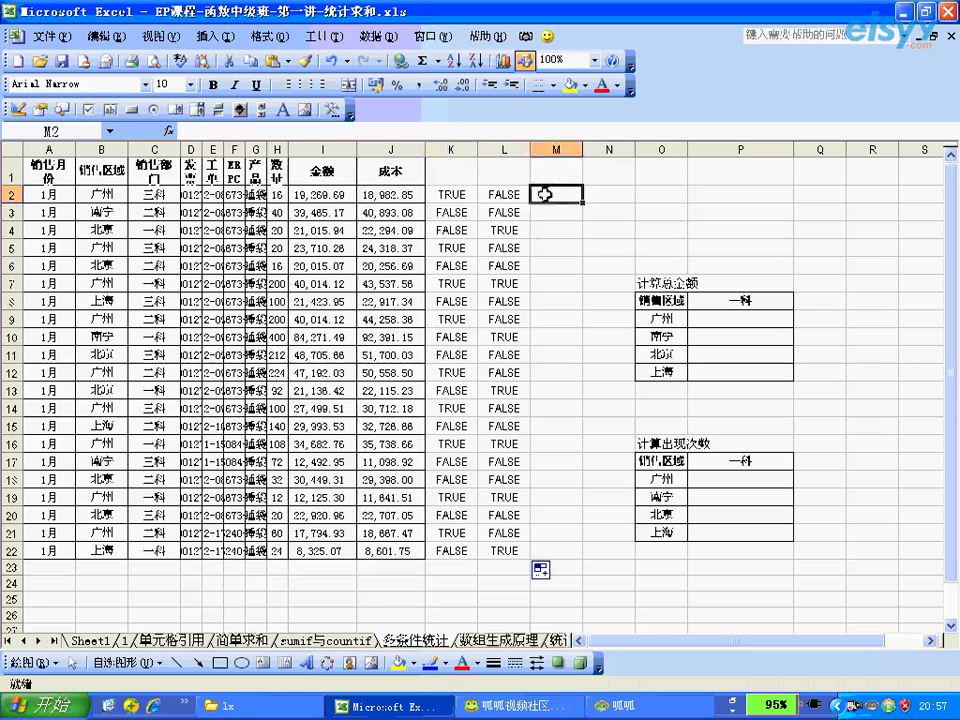
Step: Enter =K2*L2 in M2 to multiply the 销售区域 and 销售部门 test results, and fill it down to M22
left_click_drag(469, 195, 466, 247)
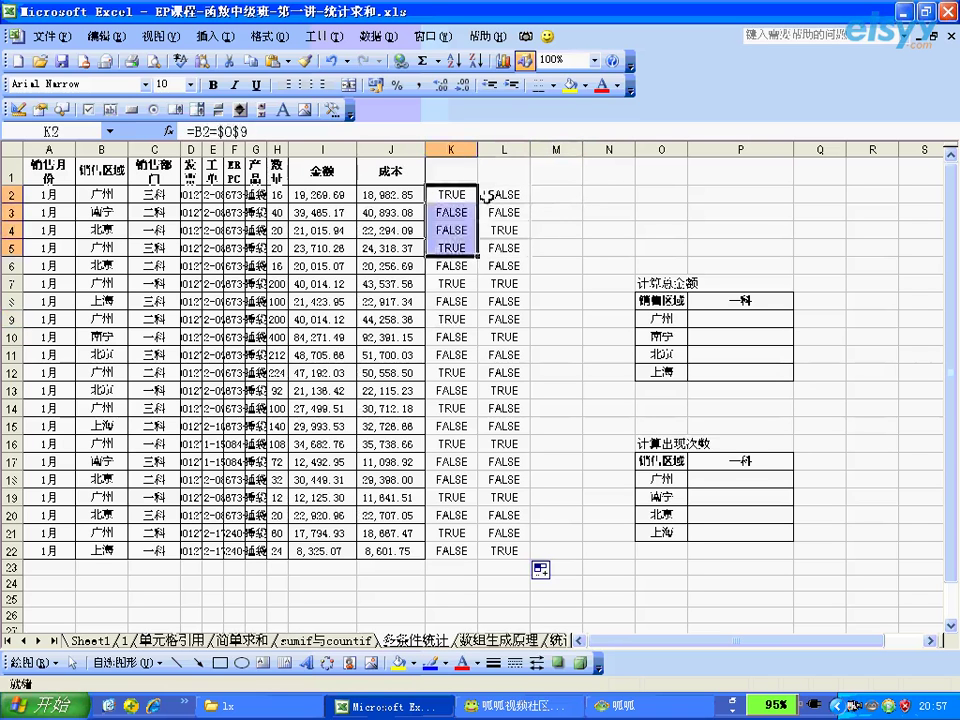
left_click_drag(487, 195, 489, 247)
left_click(548, 197)
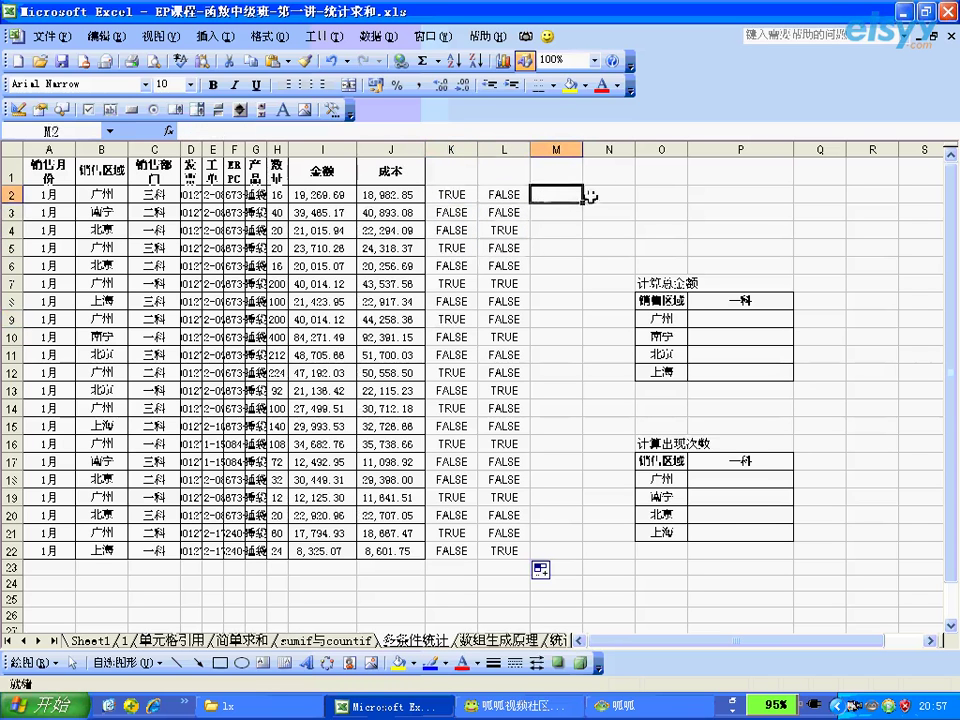
type("=")
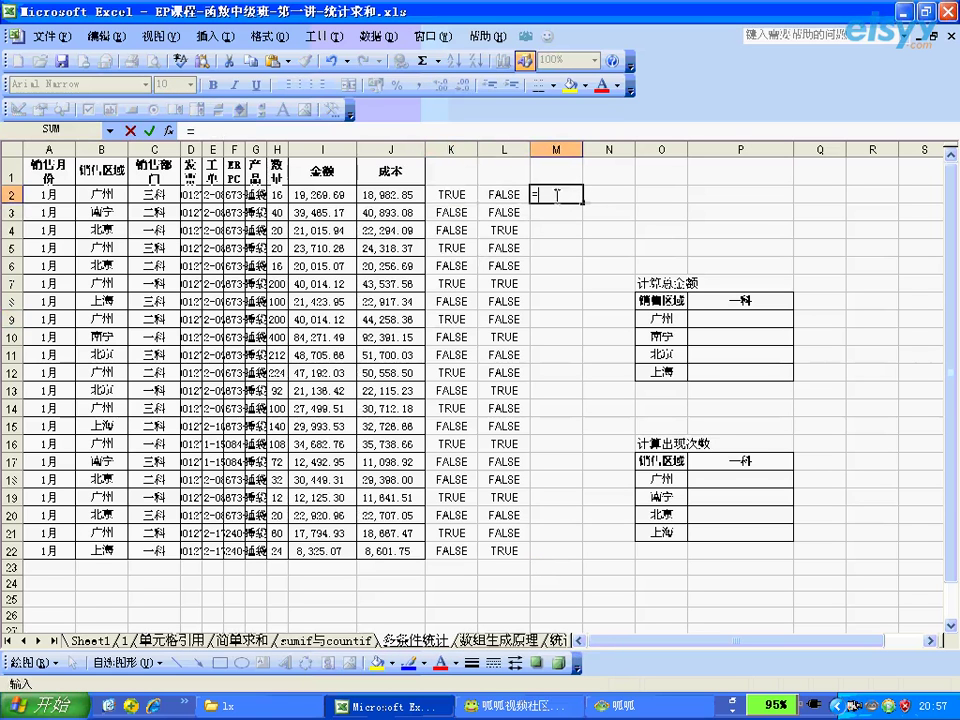
left_click(466, 194)
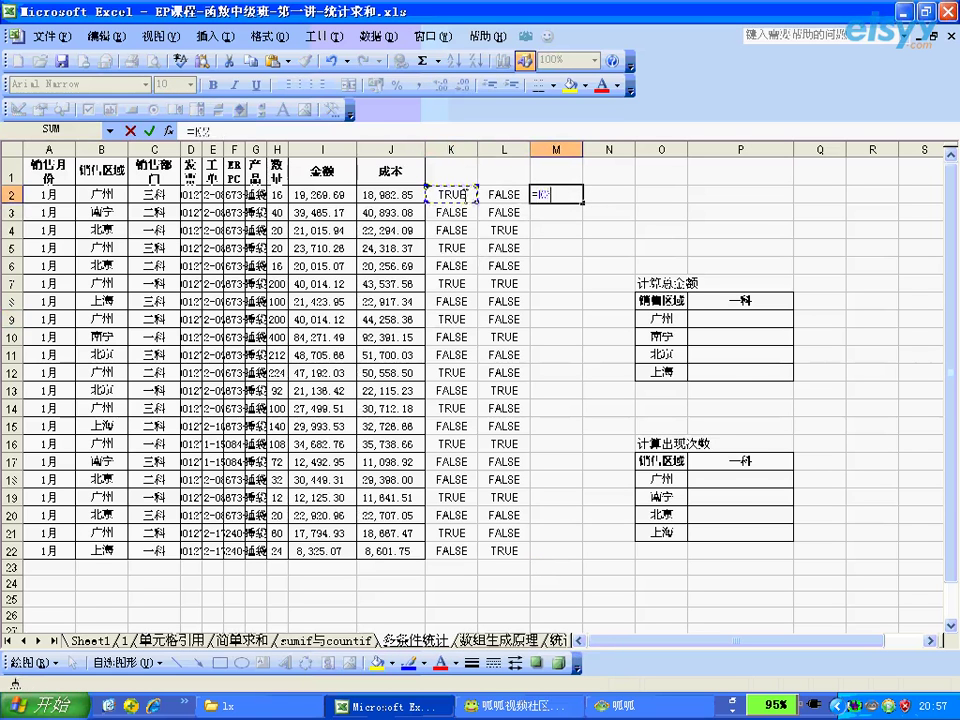
type("*")
left_click(491, 195)
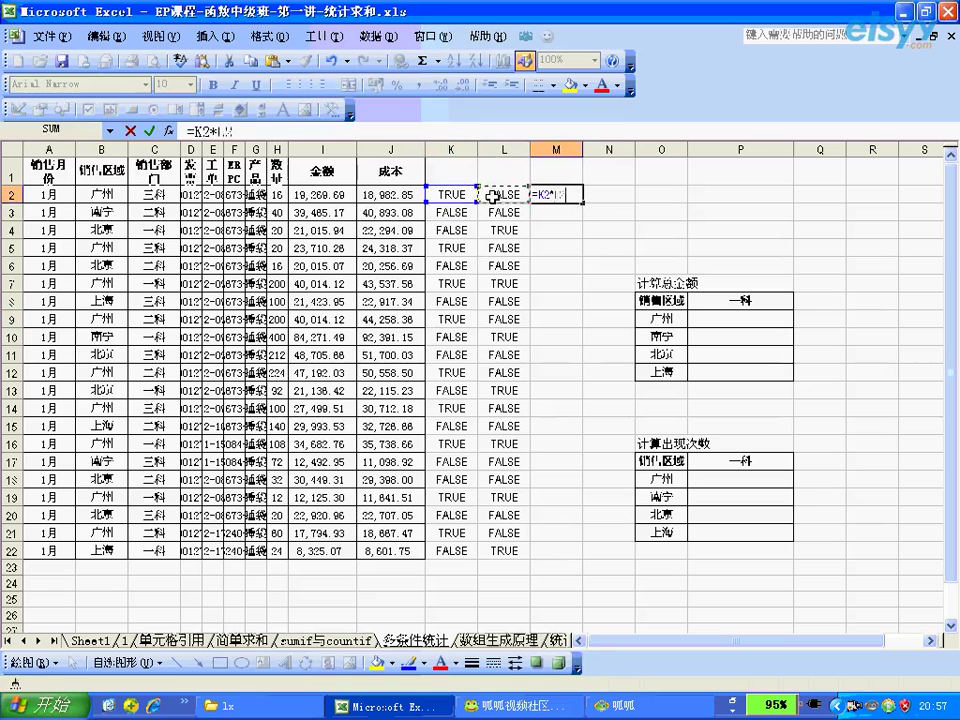
key("Return")
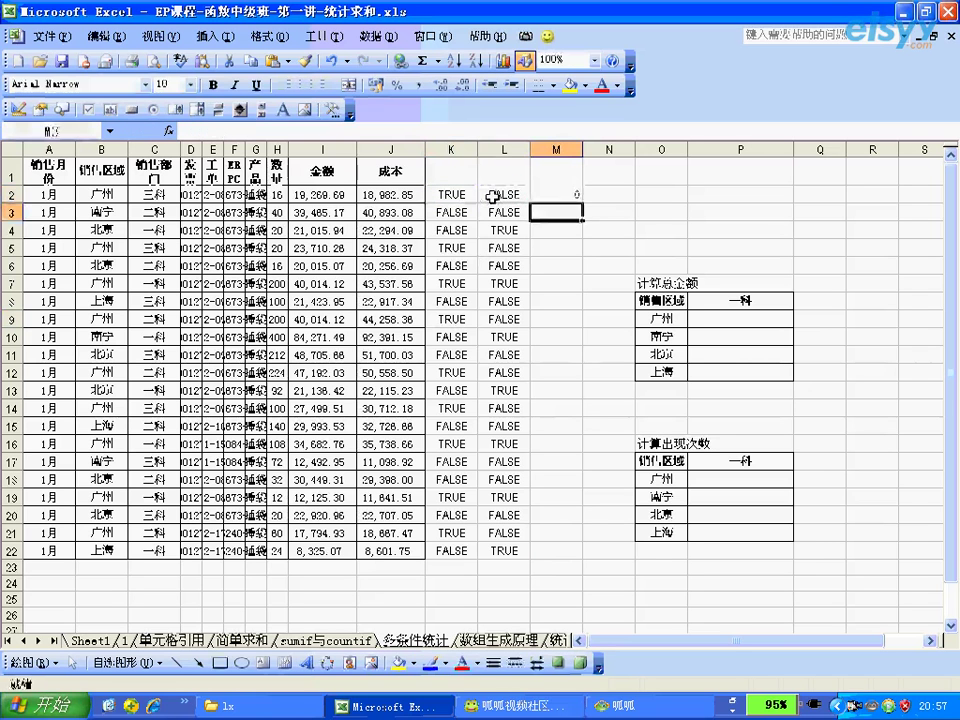
left_click(546, 196)
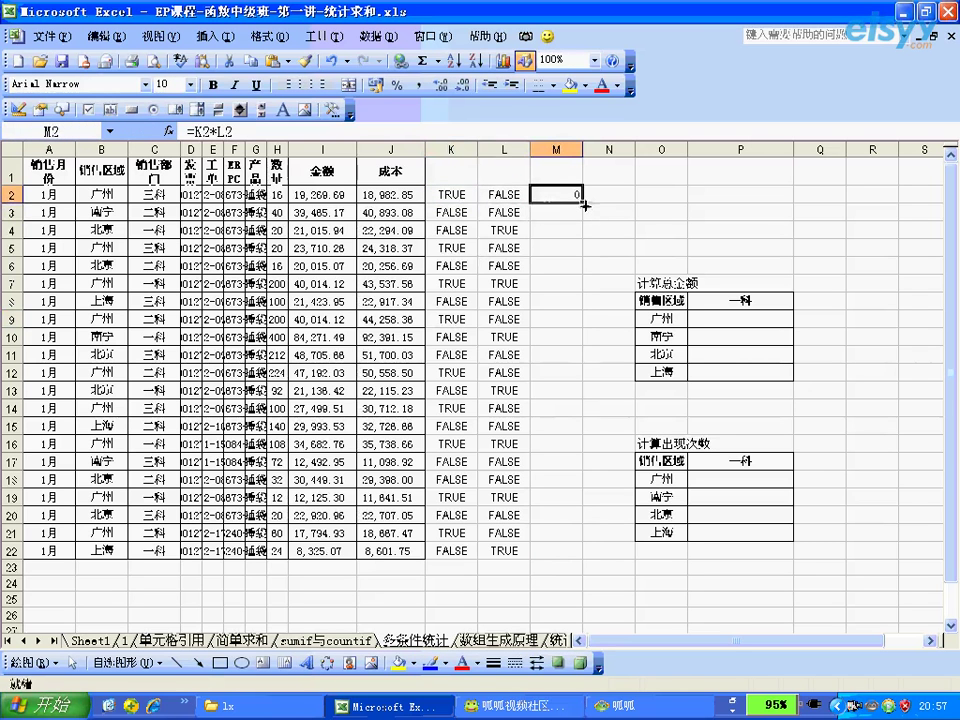
double_click(583, 203)
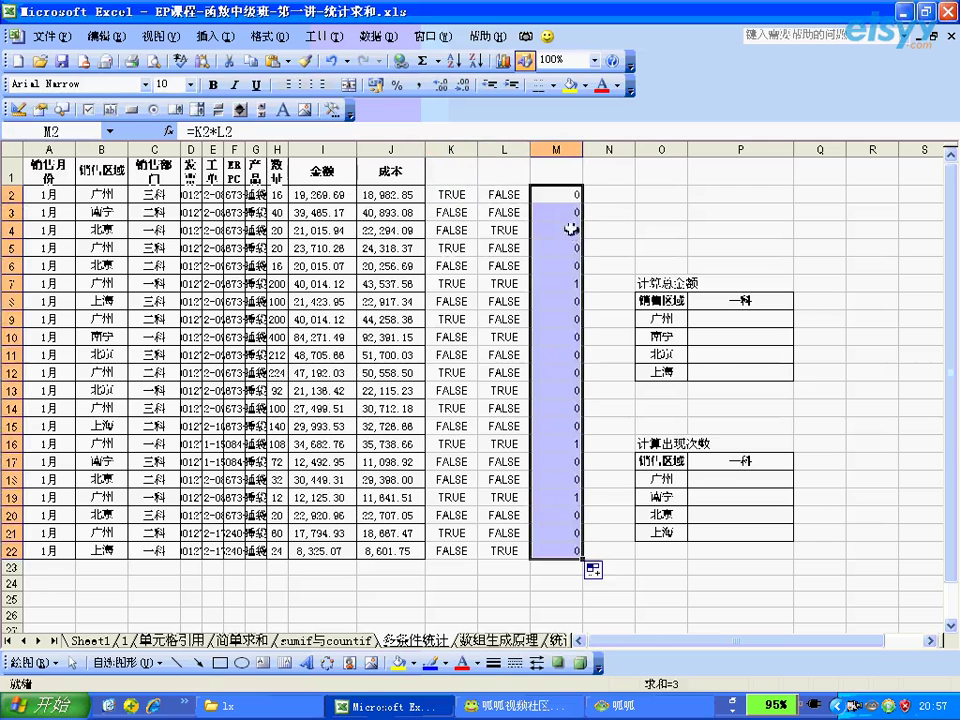
Step: Compare the K7 and L7 test results with their product in M7
left_click(491, 283)
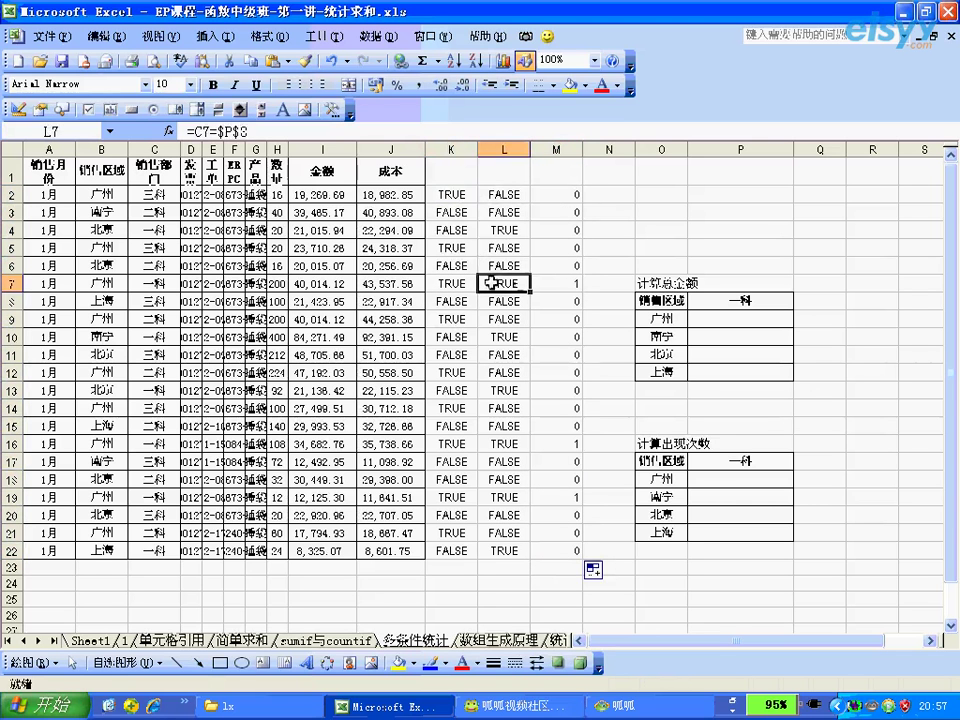
left_click(550, 283)
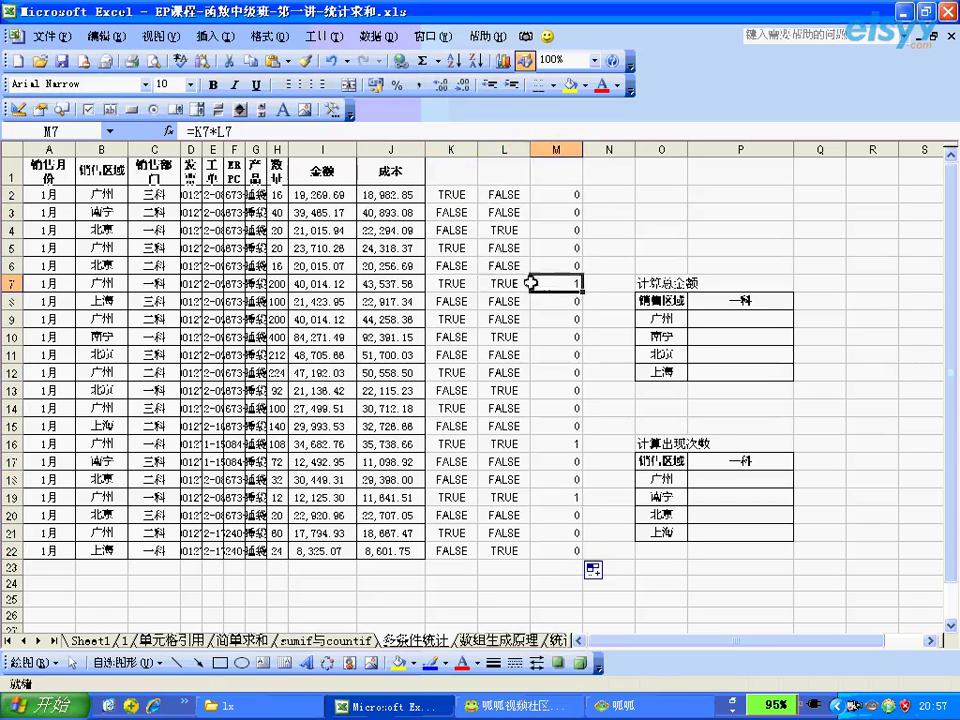
mouse_move(495, 283)
left_mouse_down()
mouse_move(470, 283)
mouse_move(488, 283)
left_mouse_up()
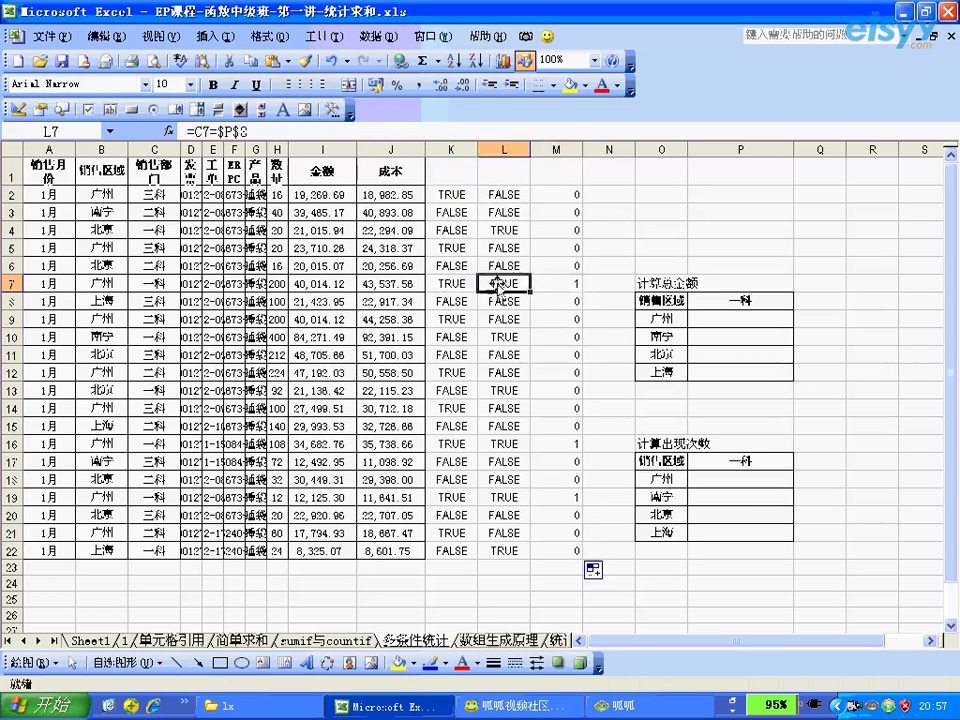
left_click(553, 283)
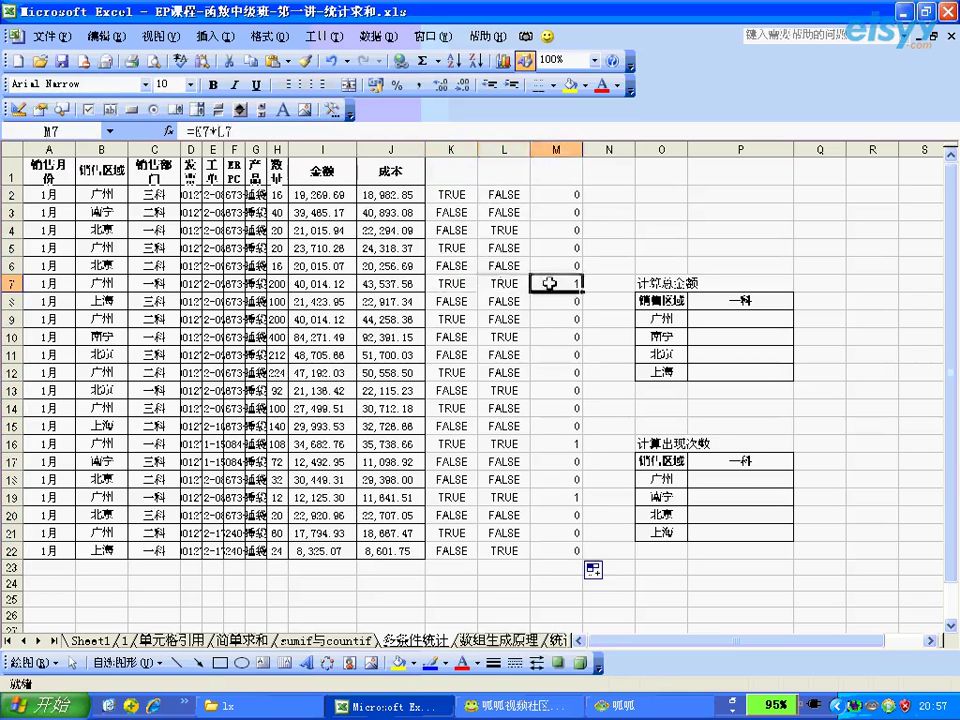
left_click(500, 283)
left_click(470, 283)
left_click(490, 283)
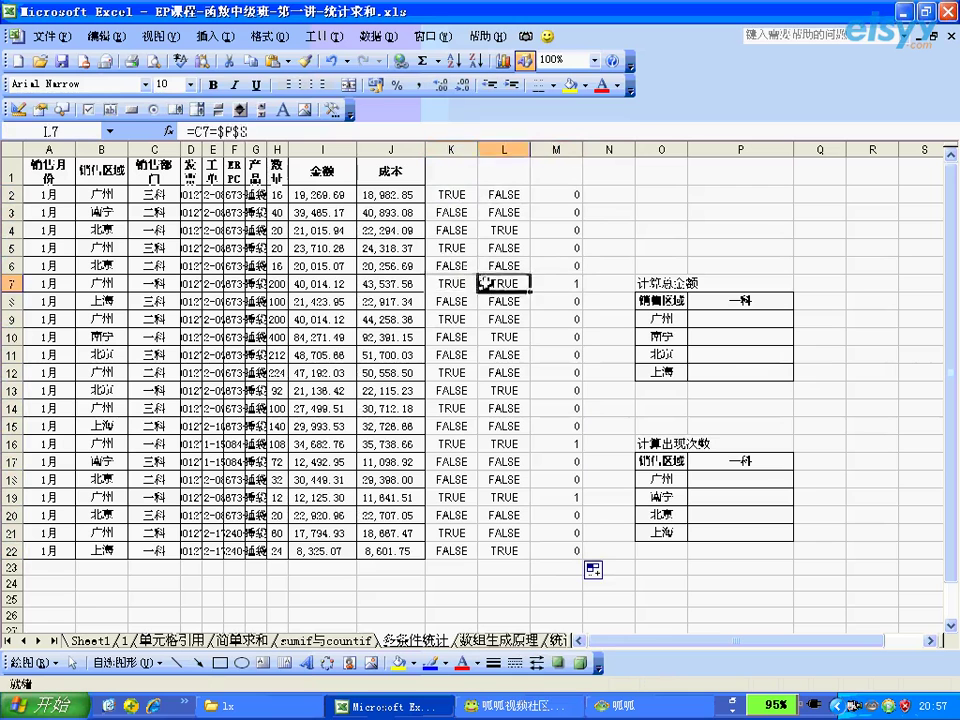
Step: Examine how the K and L test results in rows 2 to 7 determine the products in column M
left_click(460, 266)
left_click(488, 266)
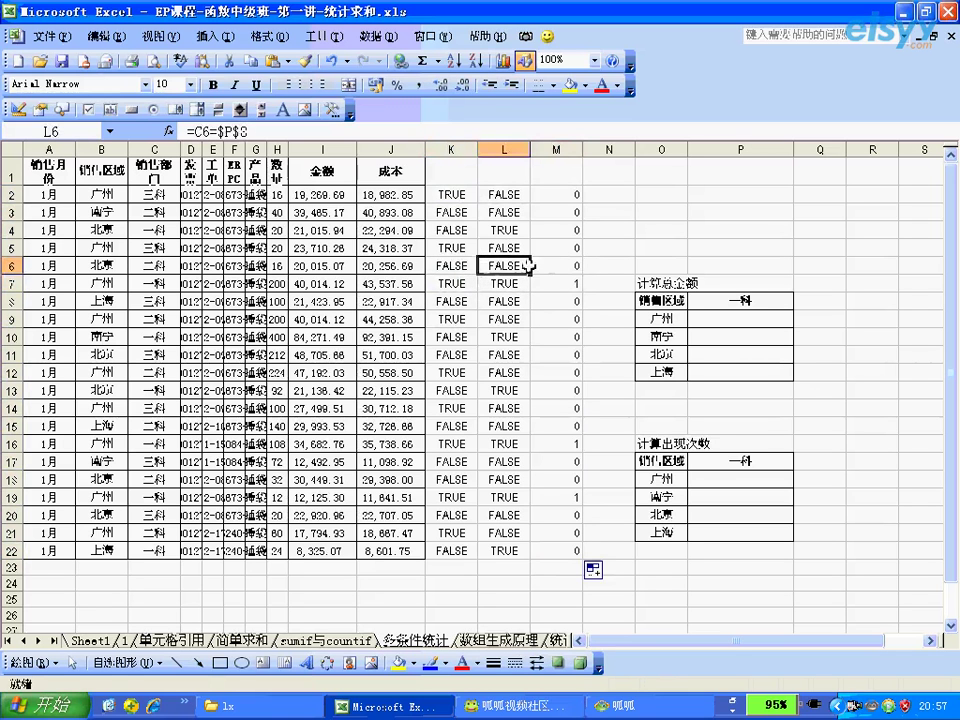
left_click(551, 266)
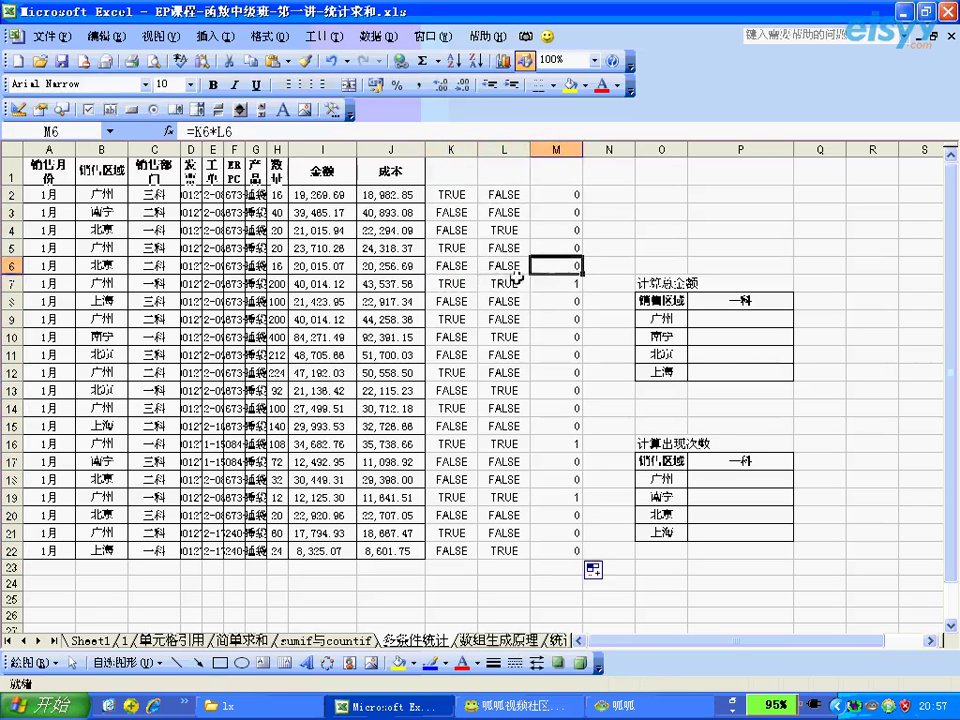
left_click_drag(515, 280, 467, 198)
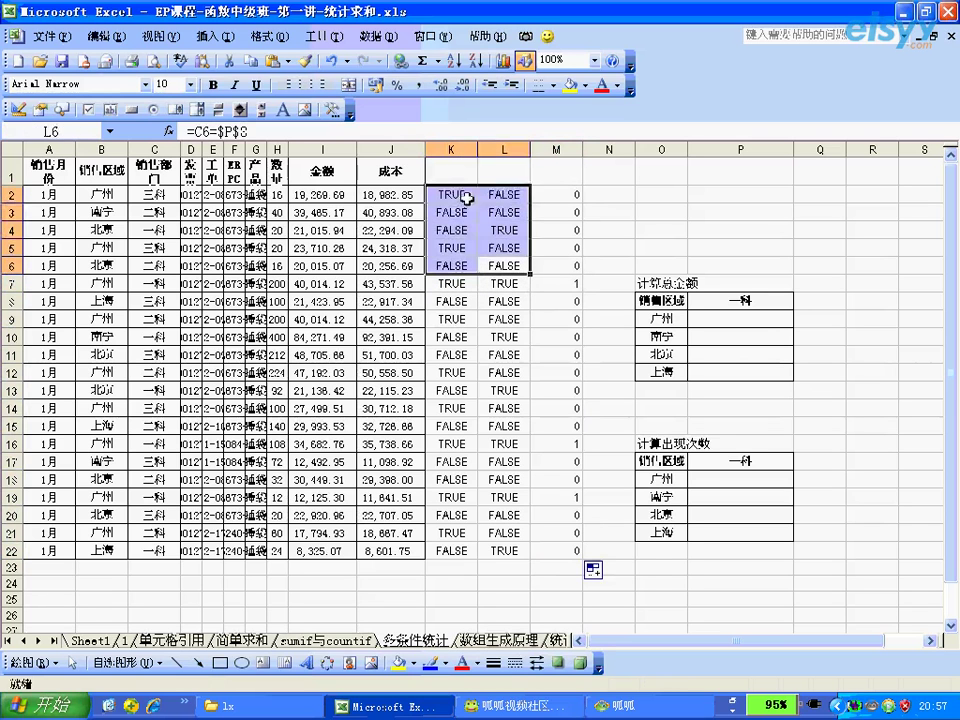
left_click(484, 249)
left_click(484, 268)
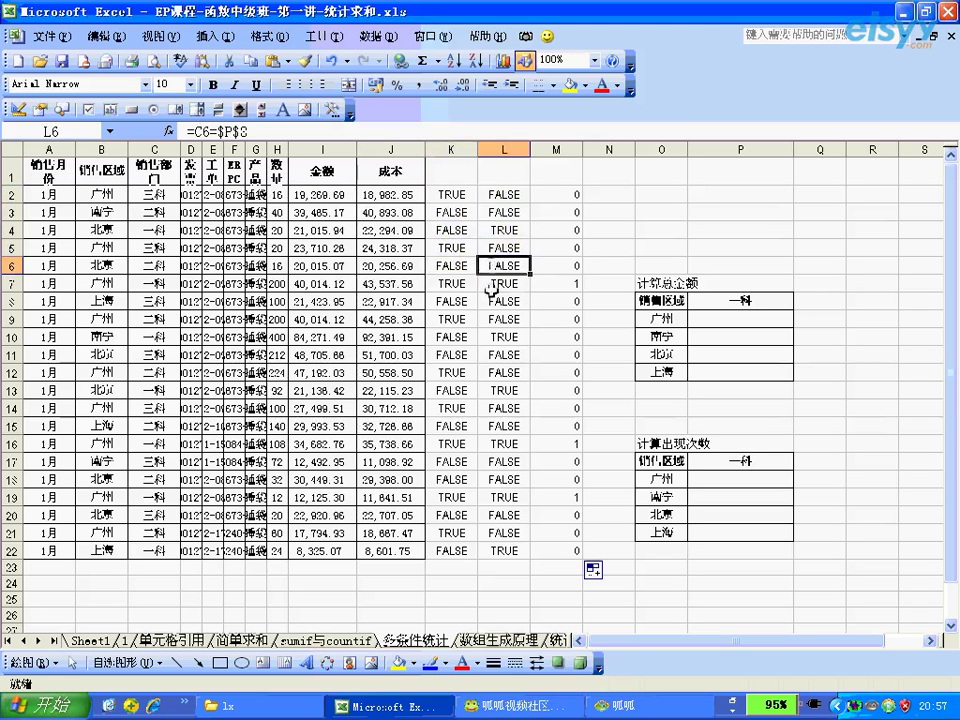
left_click(490, 285)
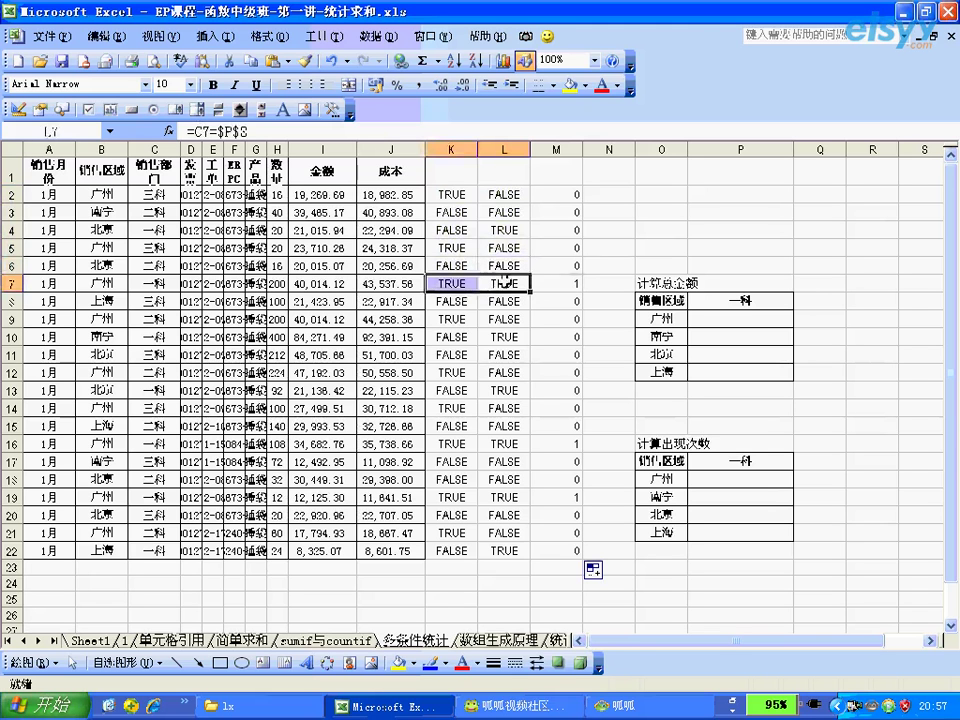
left_click(540, 284)
left_click(504, 248)
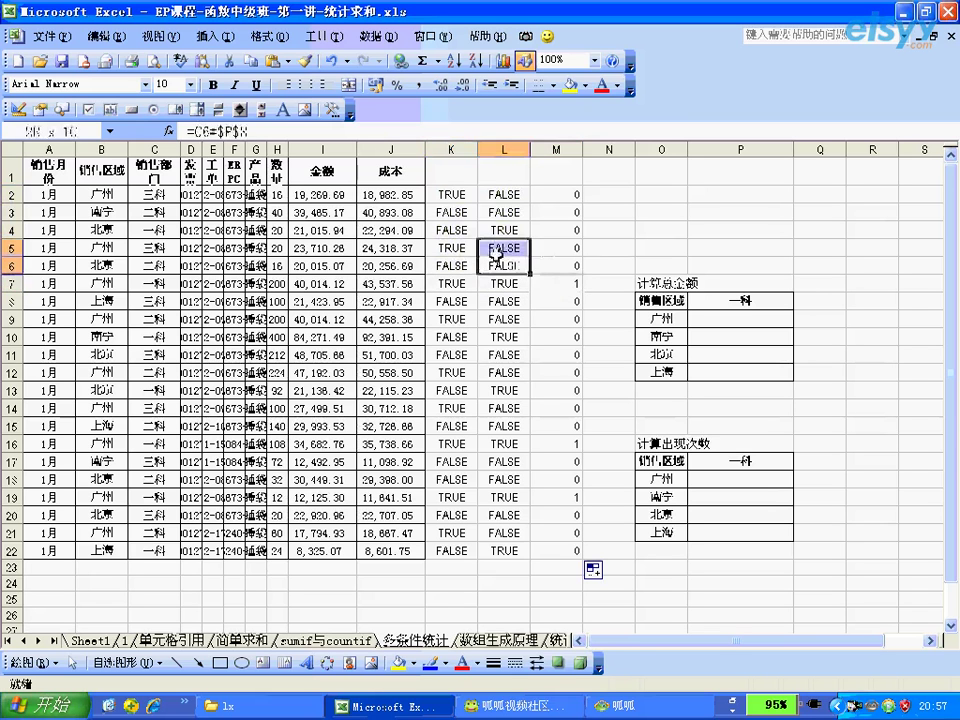
left_click(555, 265)
Step: Enter =M2*I2 in N2 to multiply the combined test result by 金额, and fill it down to N22
left_click(594, 194)
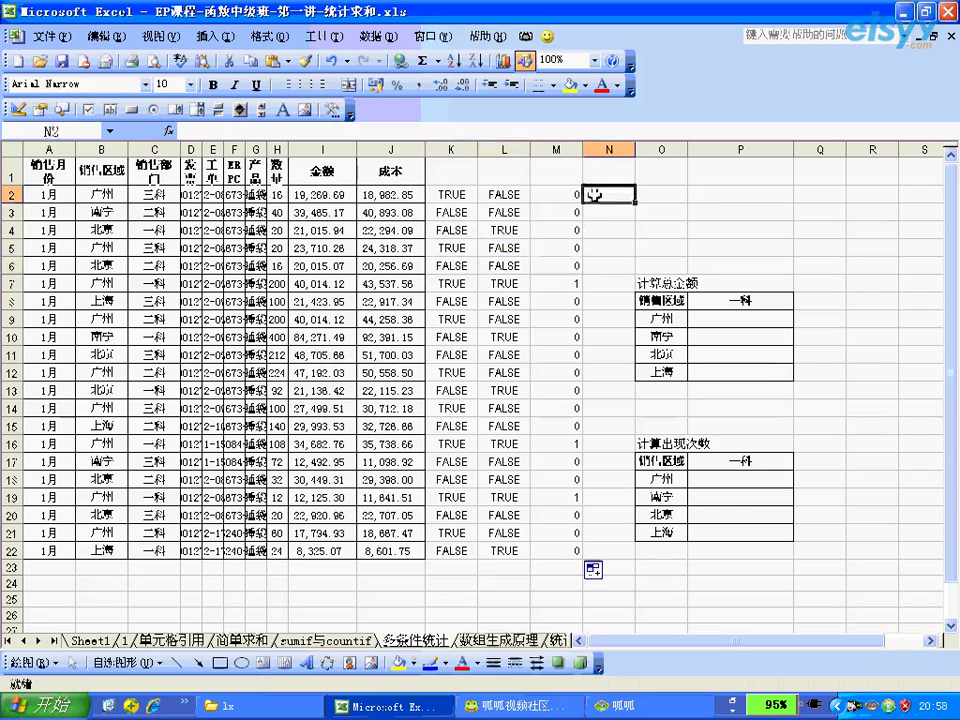
type("=")
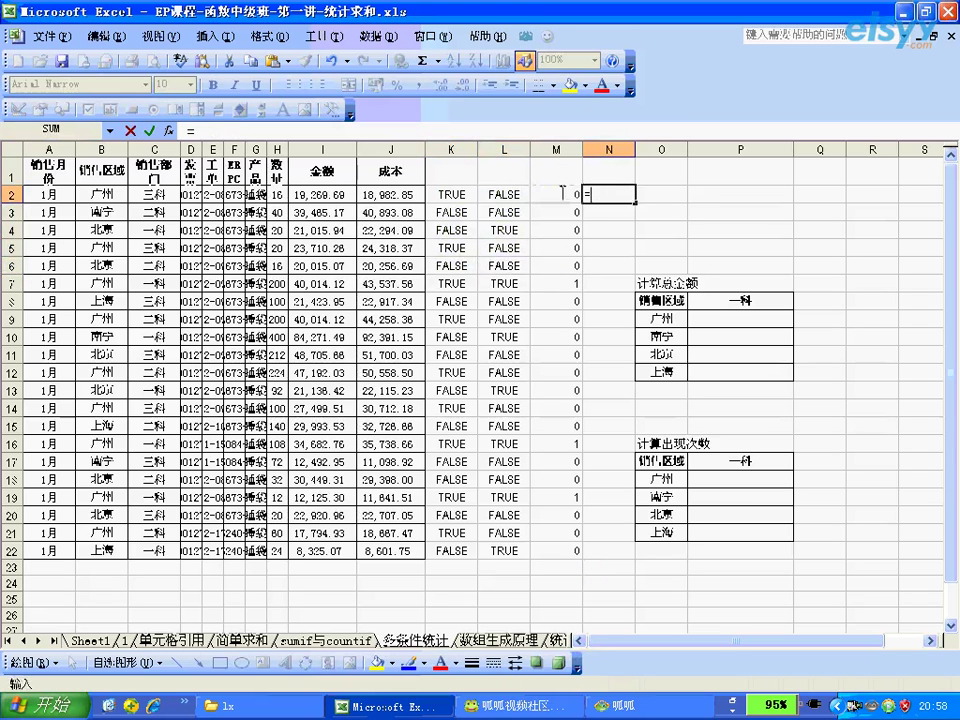
left_click(563, 194)
type("*")
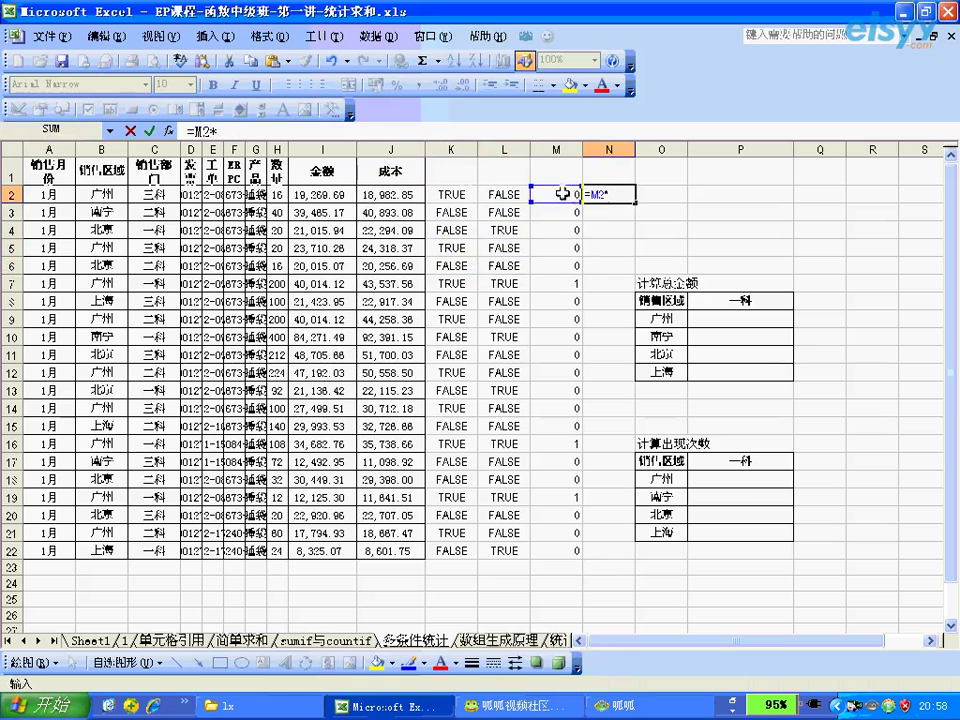
left_click(330, 194)
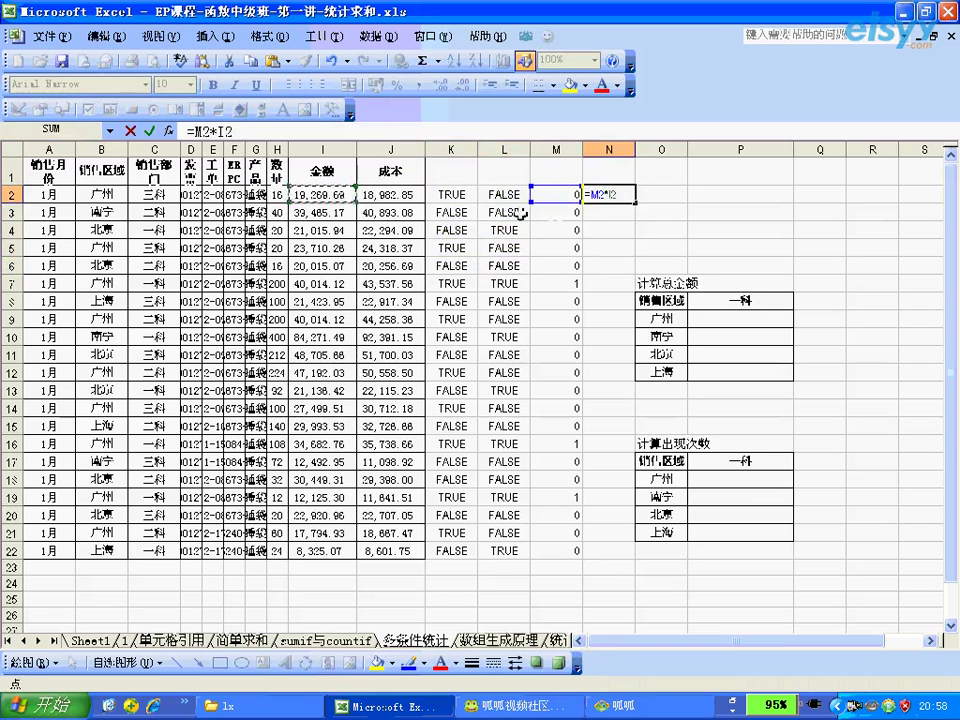
key("Return")
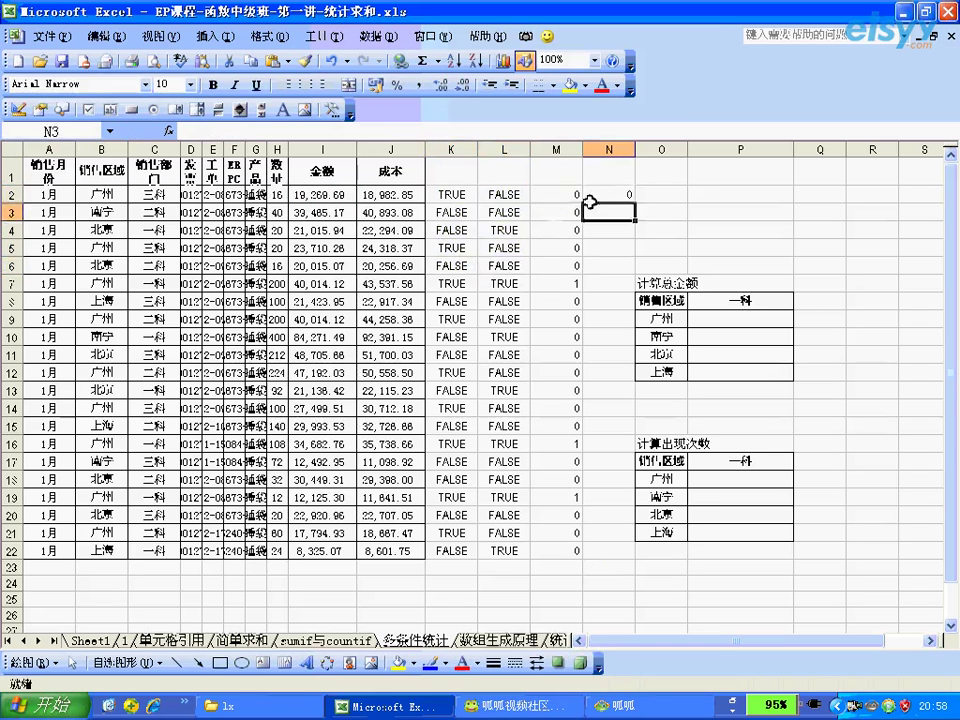
left_click(620, 196)
double_click(626, 198)
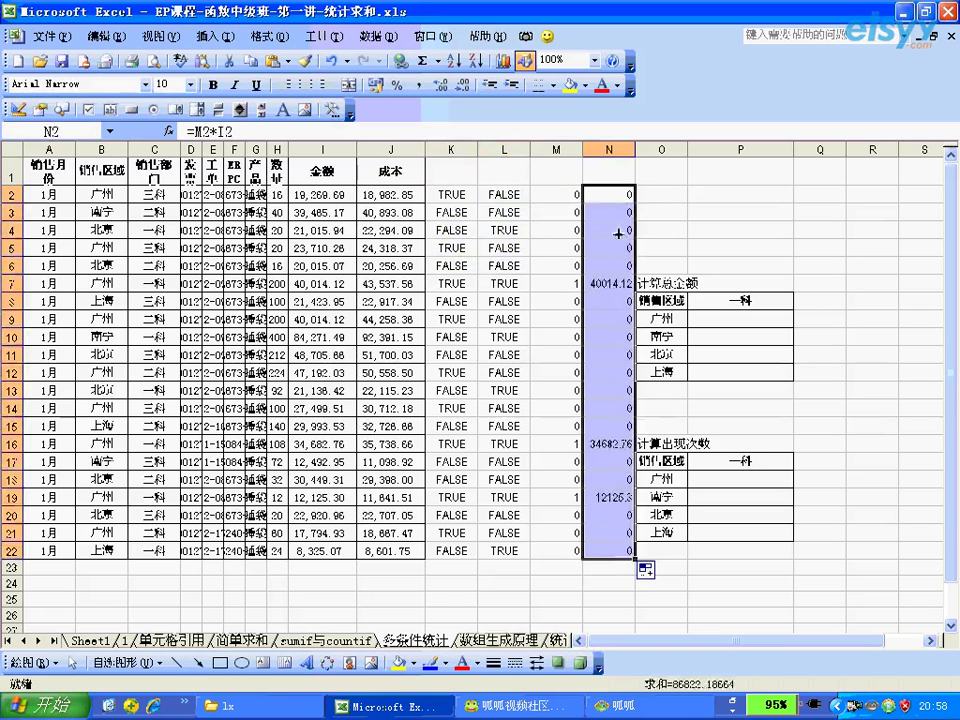
Step: Check the column N amounts against the test results, looking at rows 7, 13 and 19
left_click(599, 291)
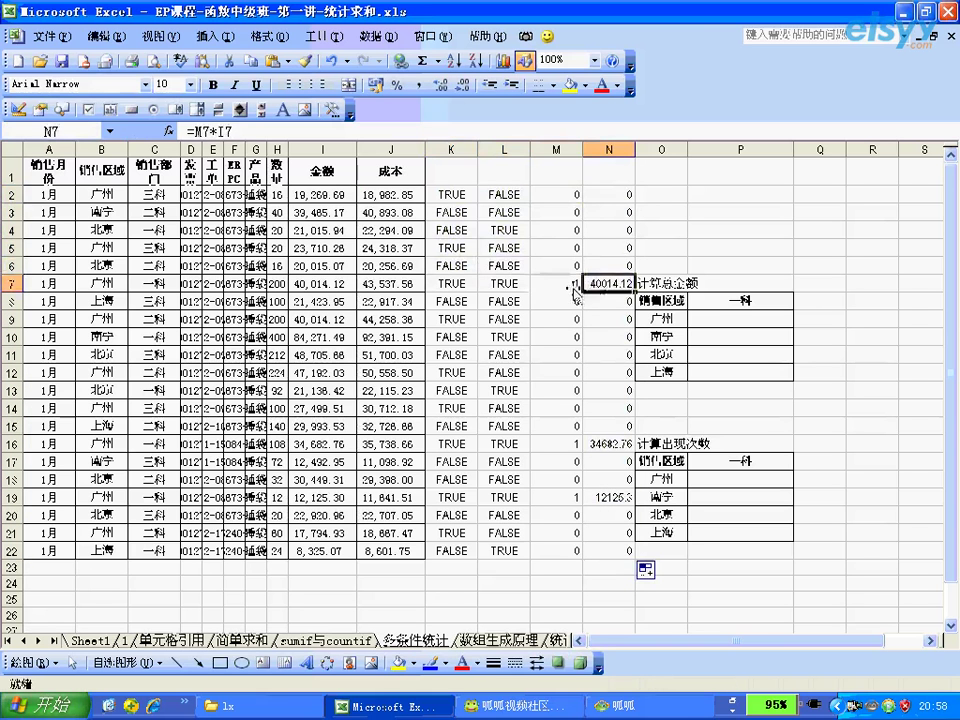
left_click_drag(578, 300, 620, 425)
left_click(451, 390)
left_click(487, 390)
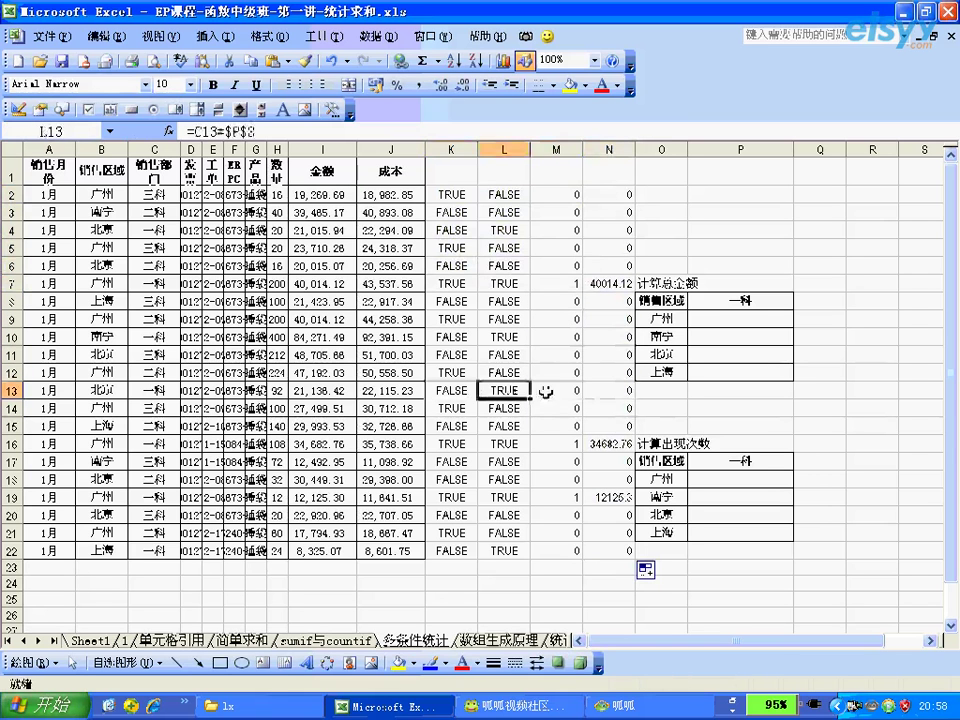
left_click(623, 391)
left_click_drag(612, 497, 613, 280)
left_click(613, 282)
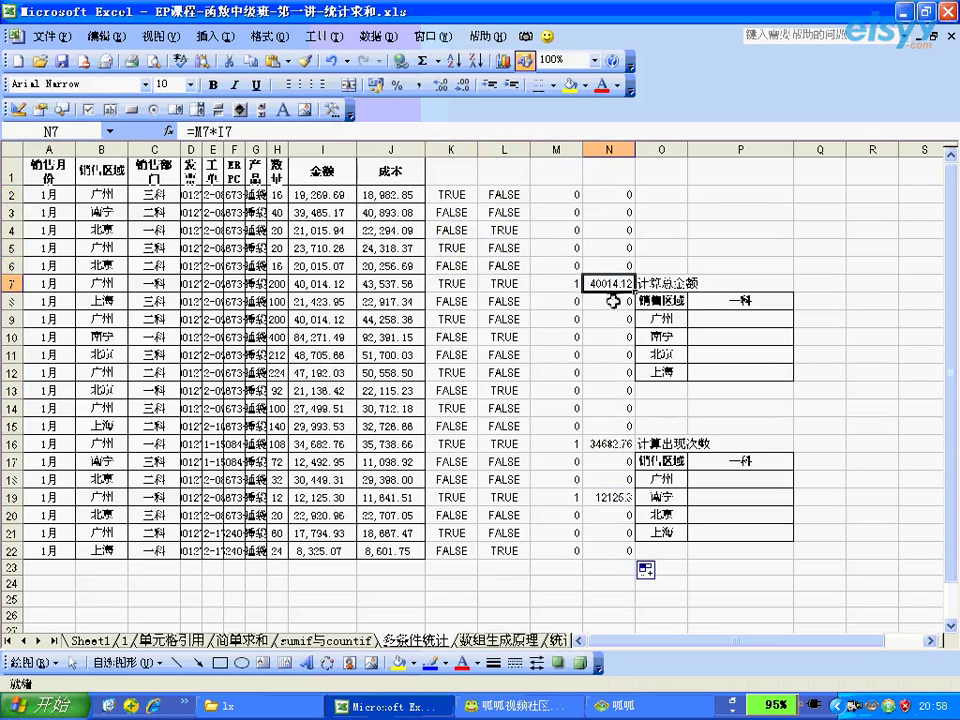
Step: Total the conditional amounts in N23 with =SUM(N2:N22)
left_click(612, 577)
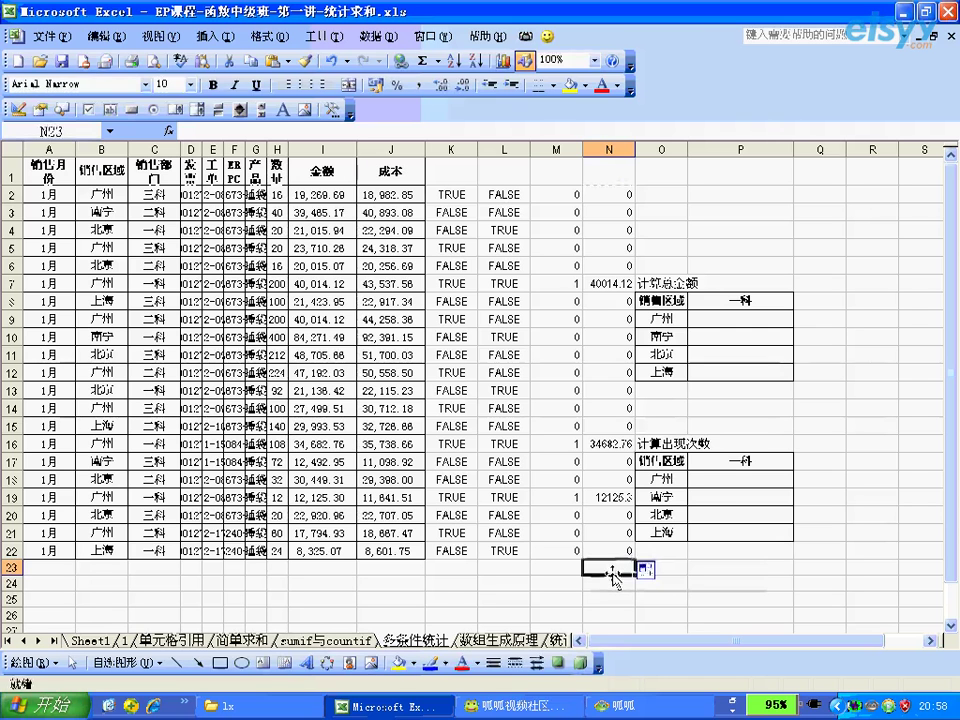
key("alt+equal")
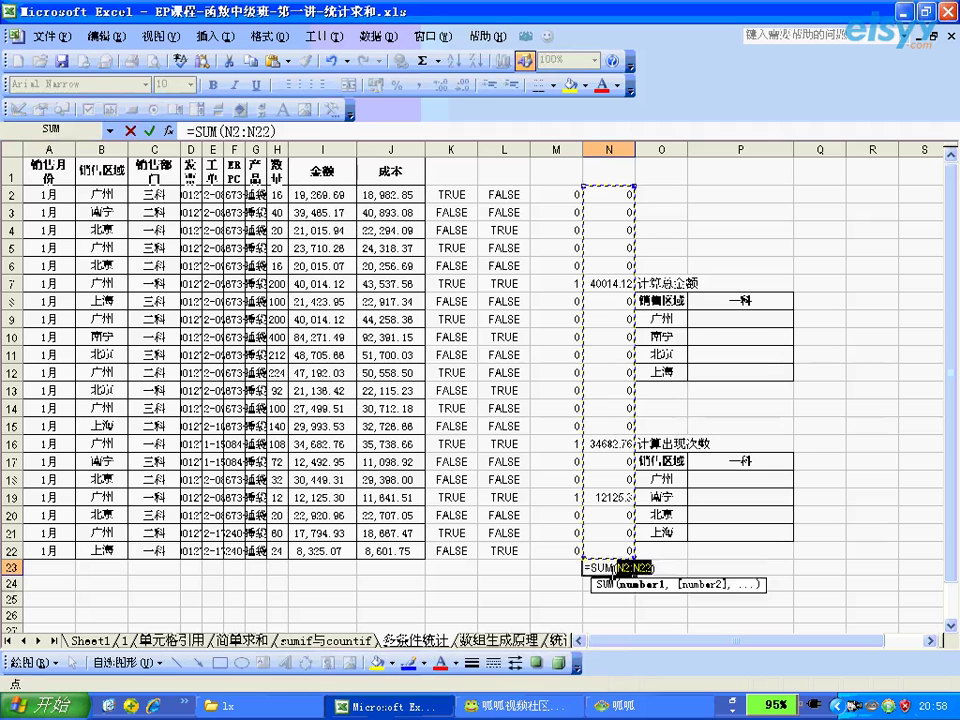
key("Return")
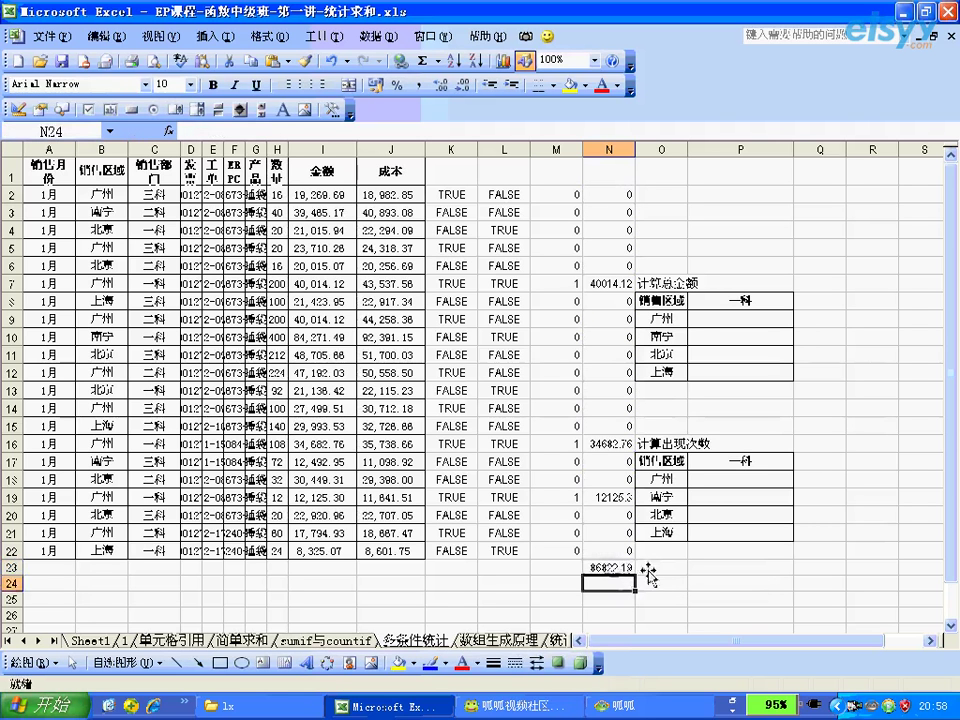
left_click(614, 566)
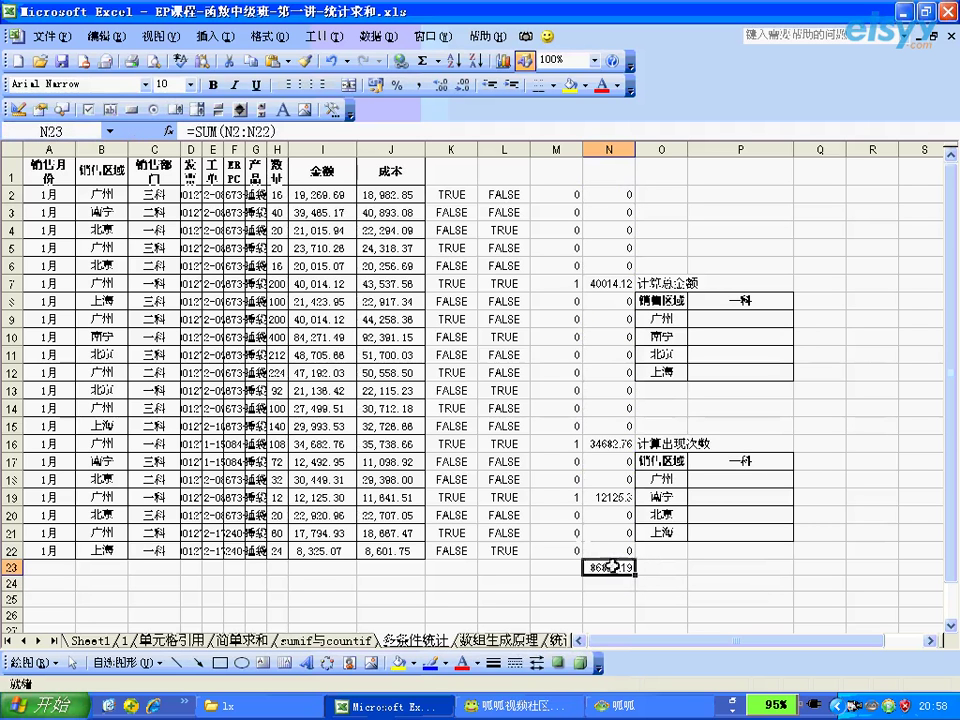
Step: Review row 13's 销售区域 and 销售部门 test results alongside its 金额 value
left_click(463, 398)
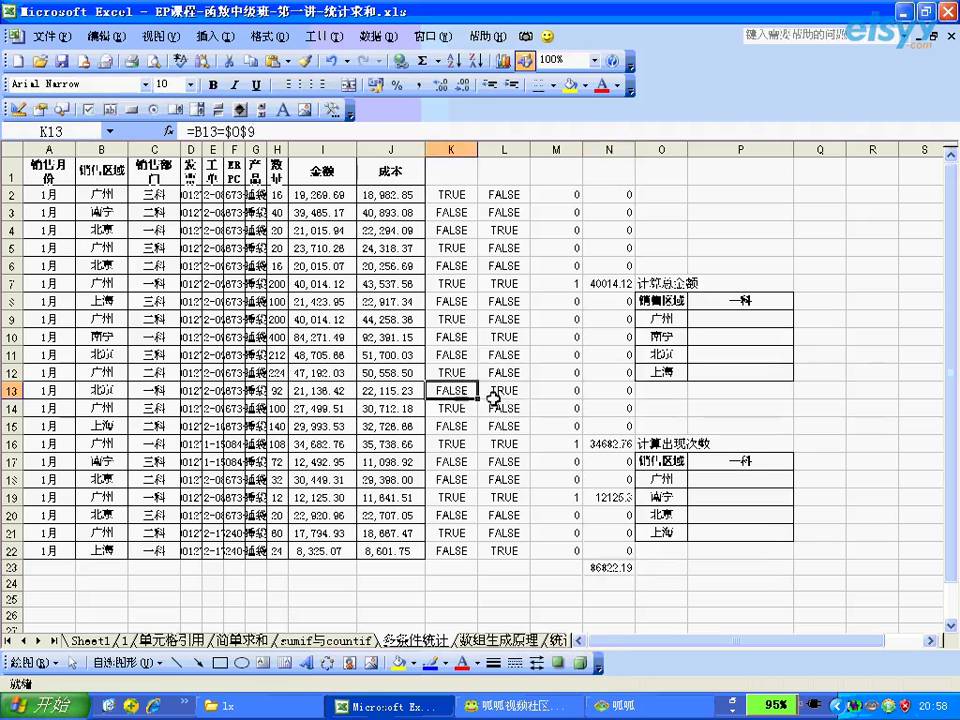
left_click(493, 399)
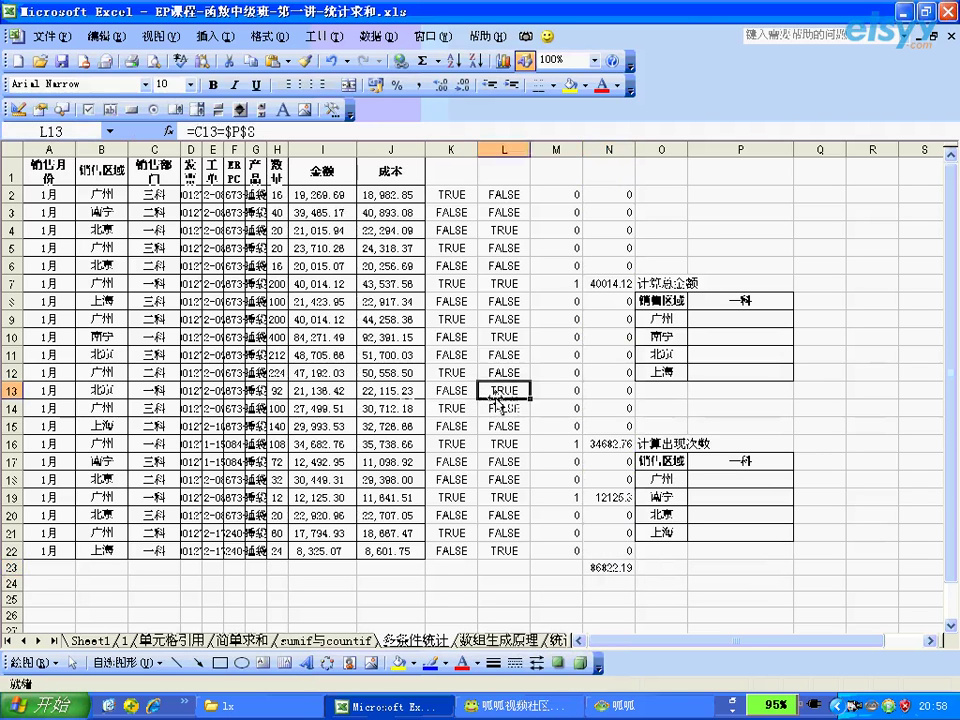
left_click(318, 396)
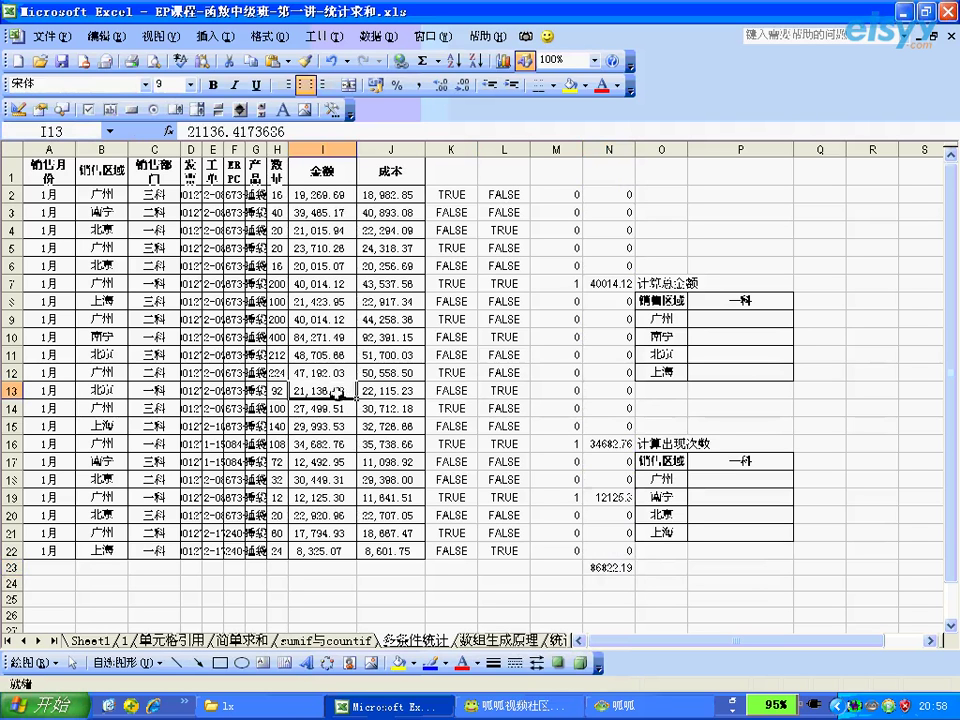
Step: Review the conditional amounts in N14:N19 and the SUM formula in N23
left_click_drag(610, 497, 612, 408)
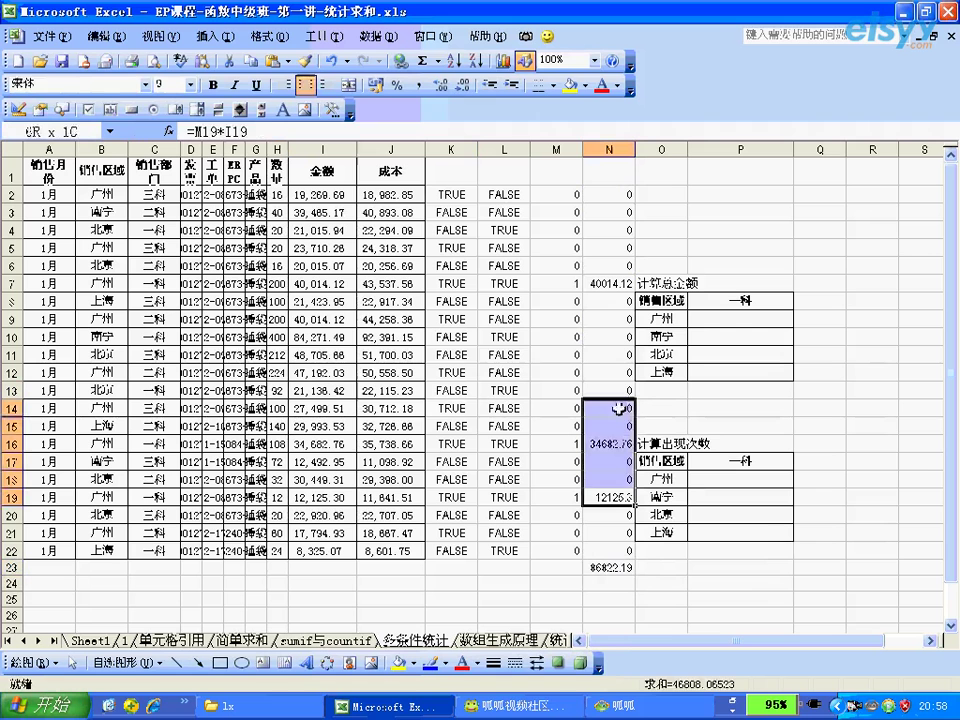
left_click(608, 567)
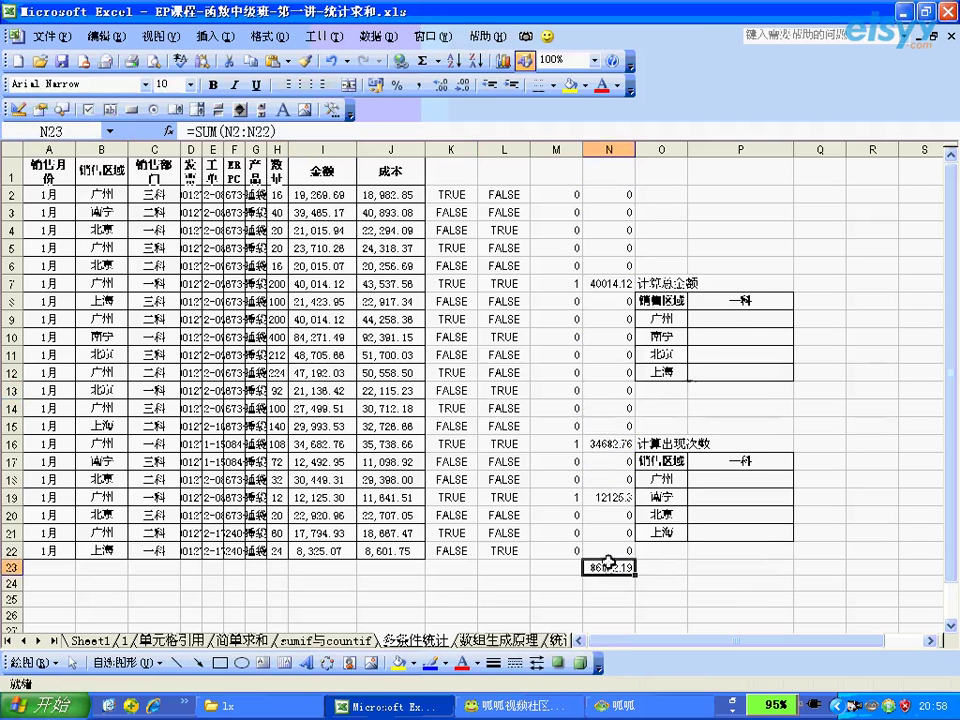
Step: Begin a formula in P9 with the bracketed 销售区域 test and a multiplication sign: =(B2:B22=O9)*
left_click(721, 322)
type("=")
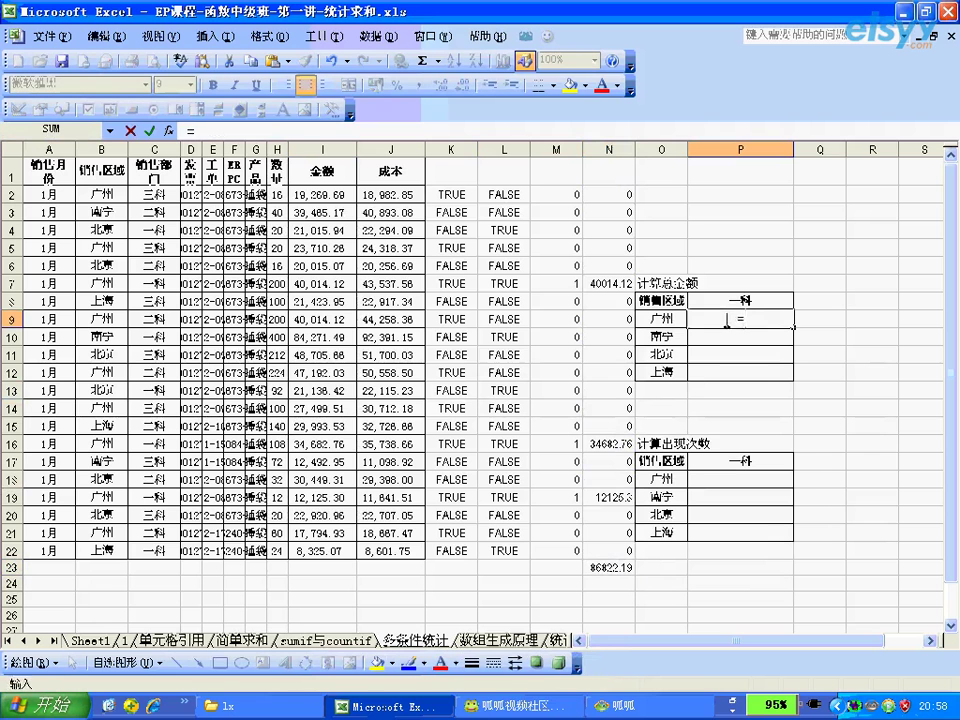
left_click(128, 193)
left_click_drag(130, 193, 126, 556)
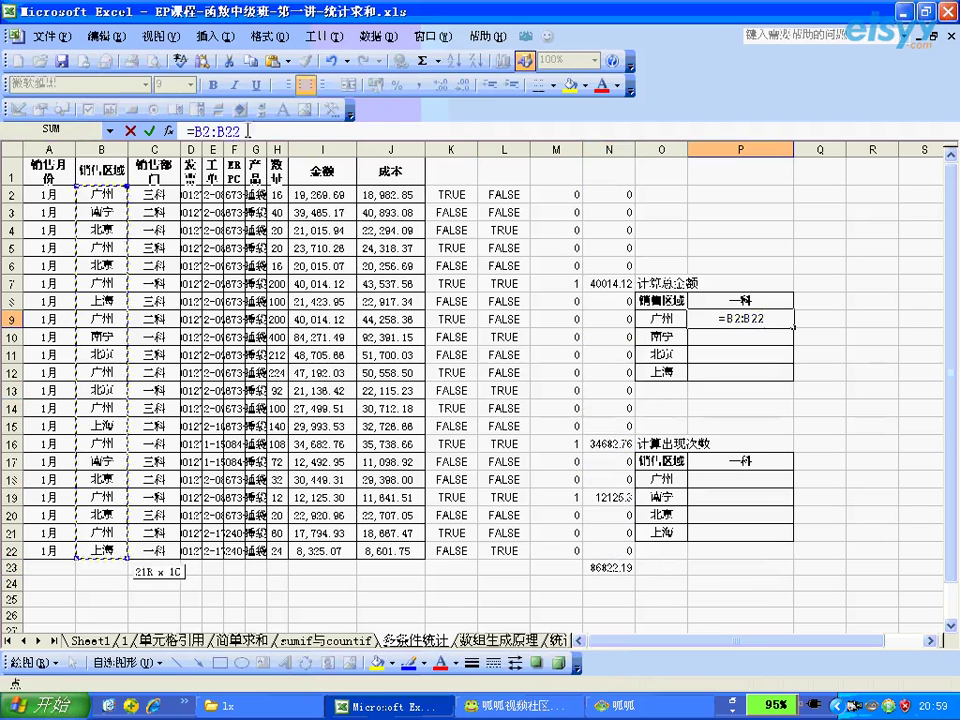
left_click(244, 131)
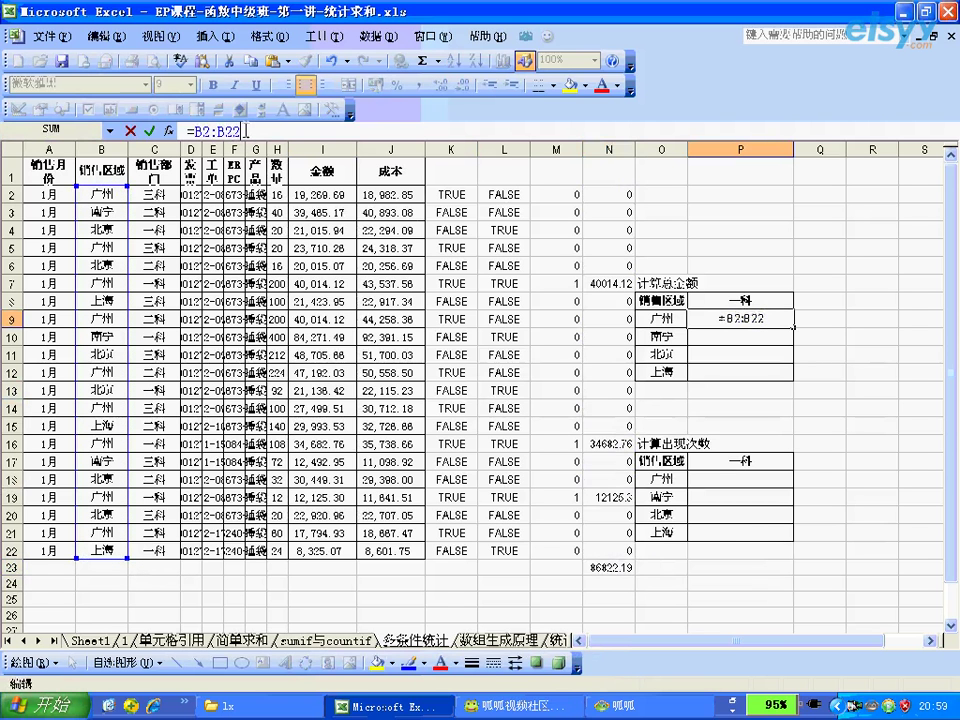
type("=")
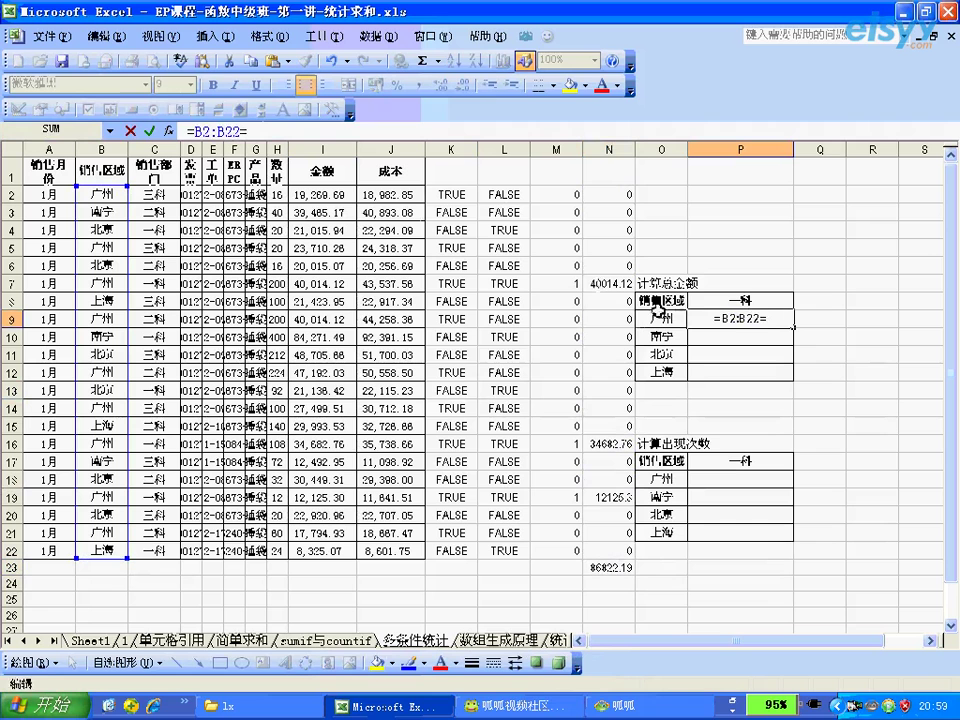
key("Left")
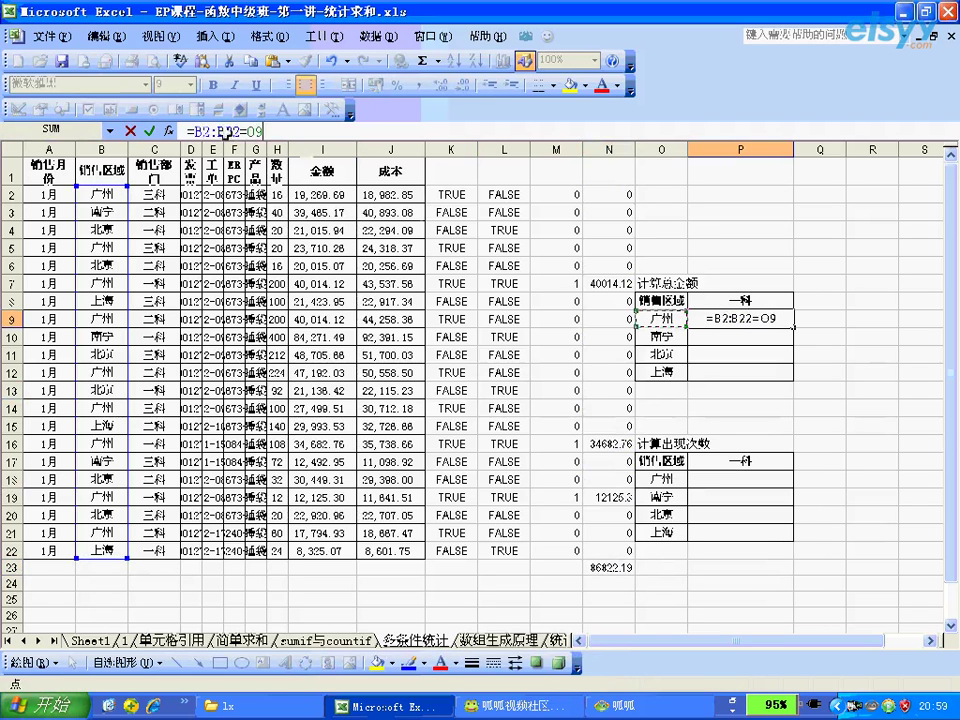
left_click(198, 131)
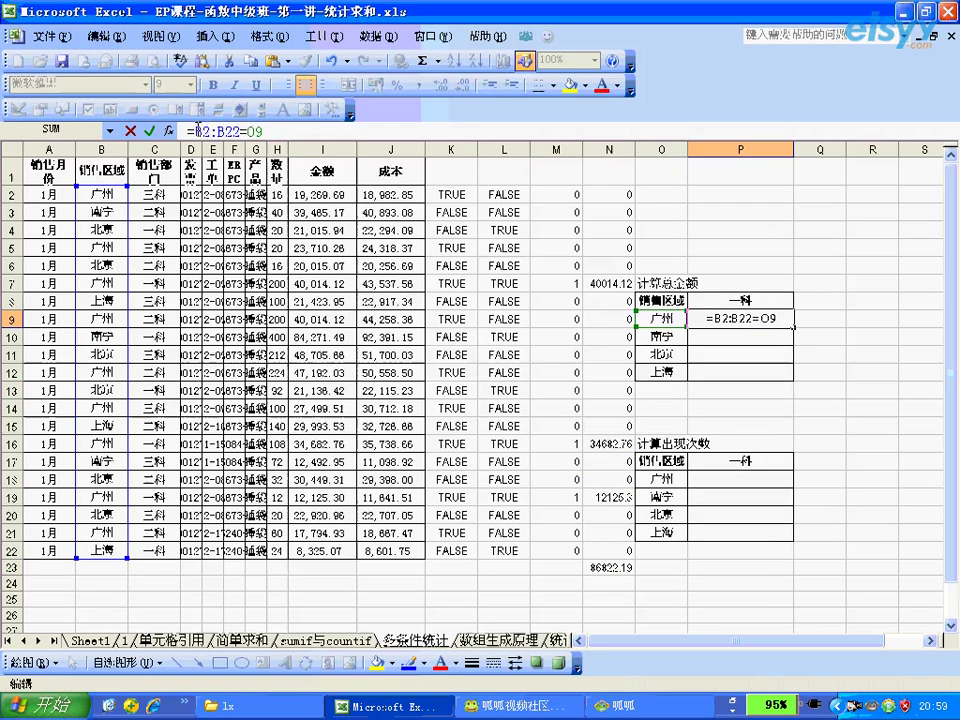
type("(")
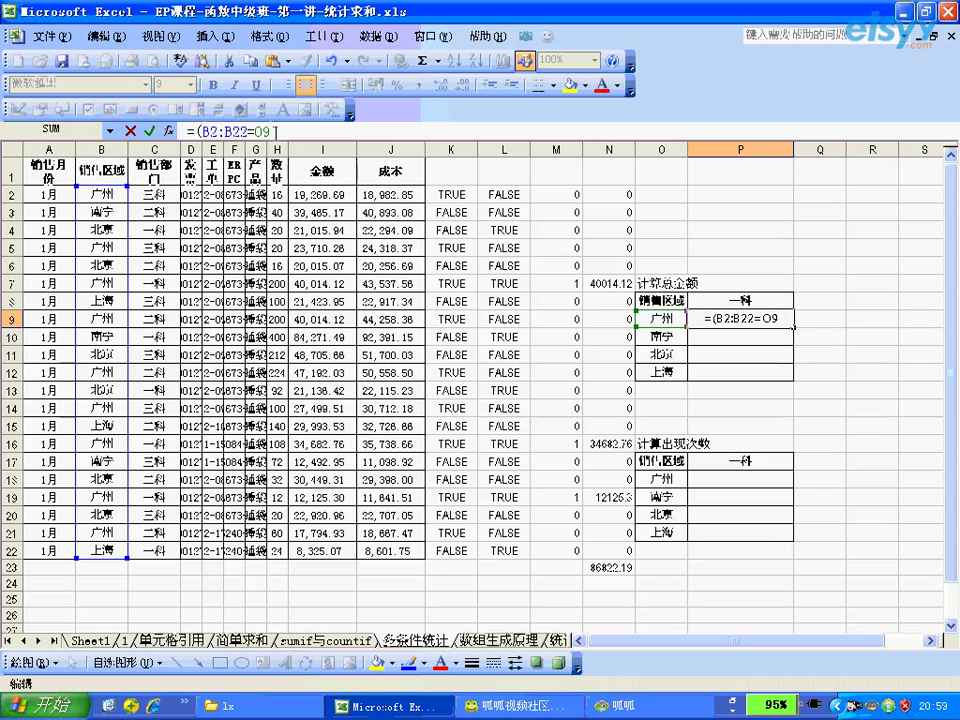
type(")*")
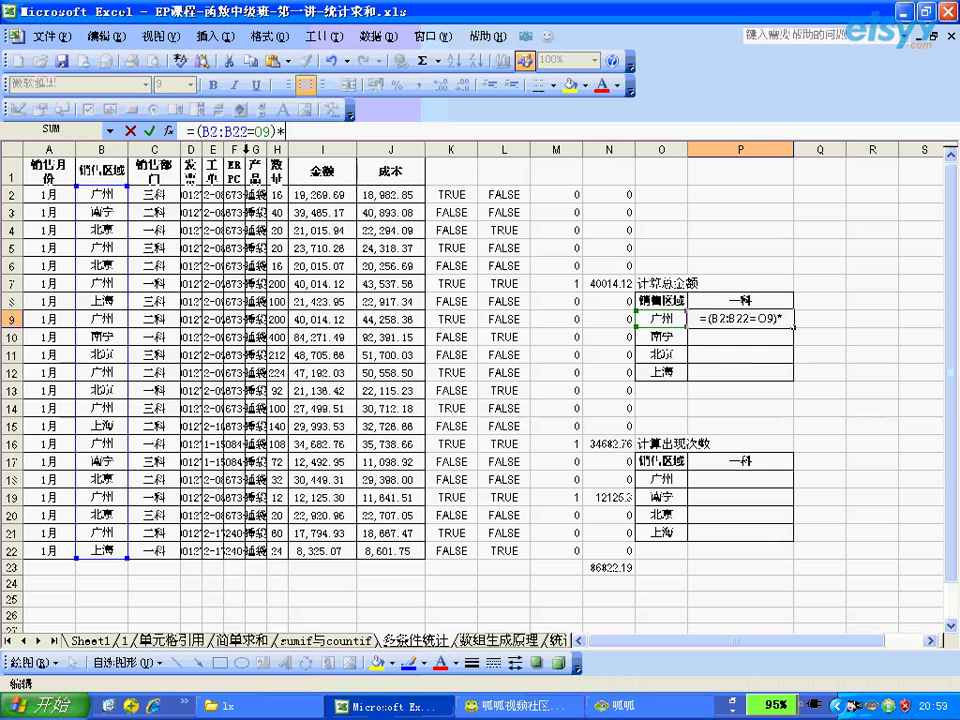
Step: Extend the P9 formula with the 销售部门 test and the 金额 range: (C2:C22=P8)*I2:I22
type("(")
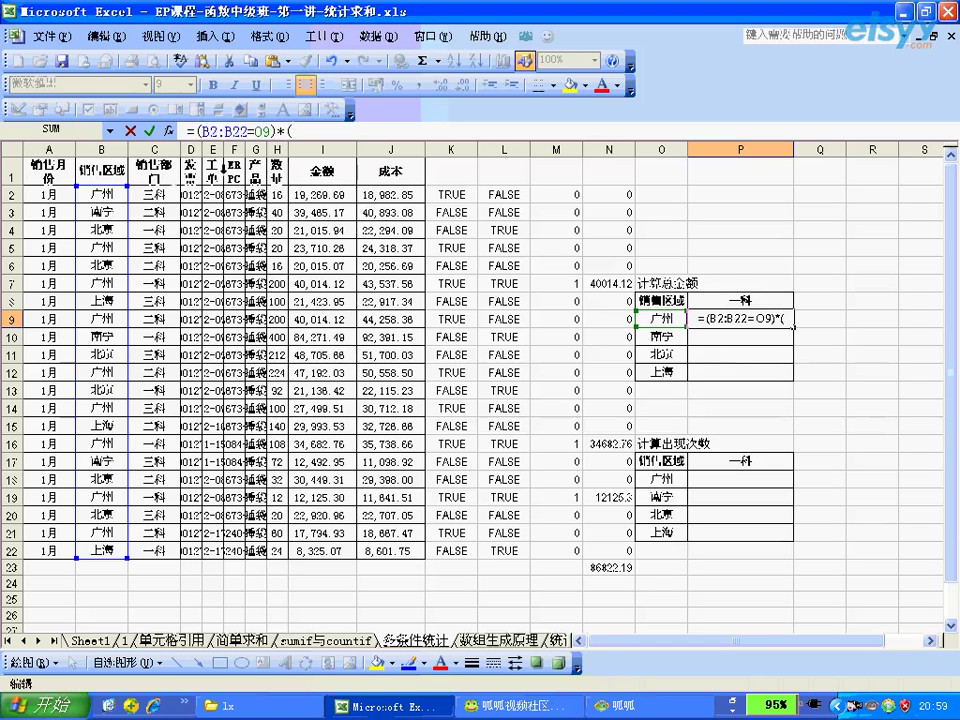
left_click(160, 193)
left_click_drag(160, 193, 155, 550)
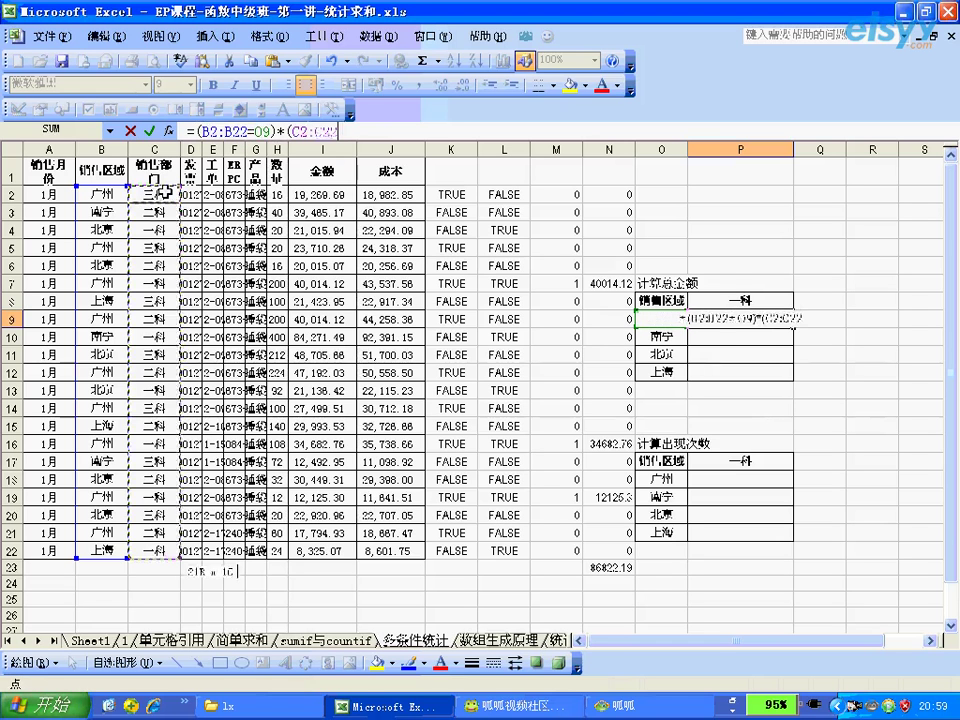
type("=")
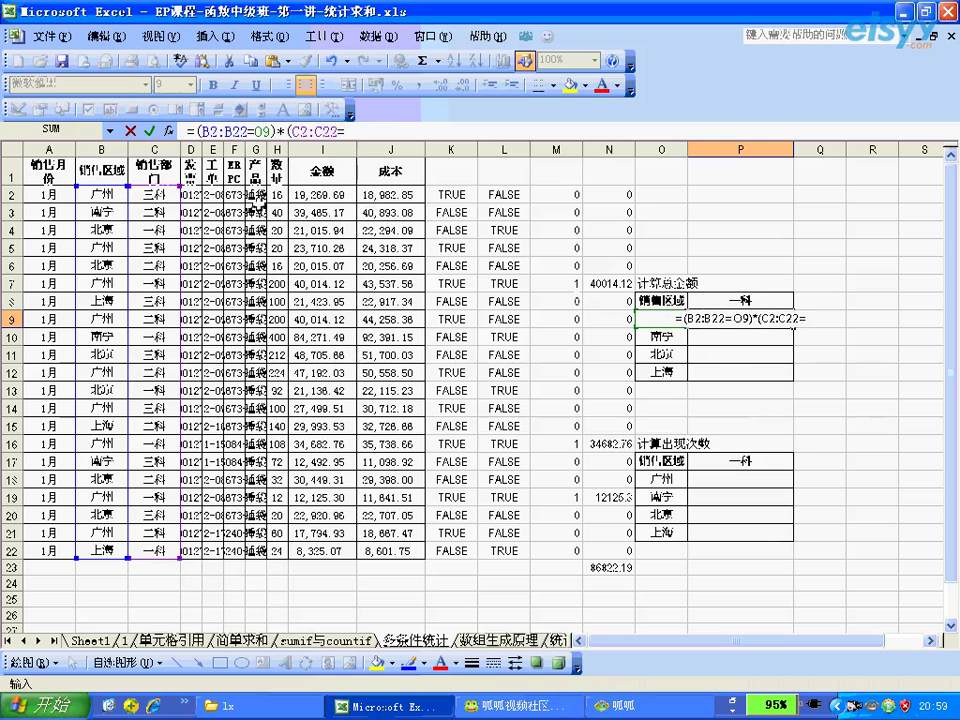
left_click(735, 299)
left_click(735, 299)
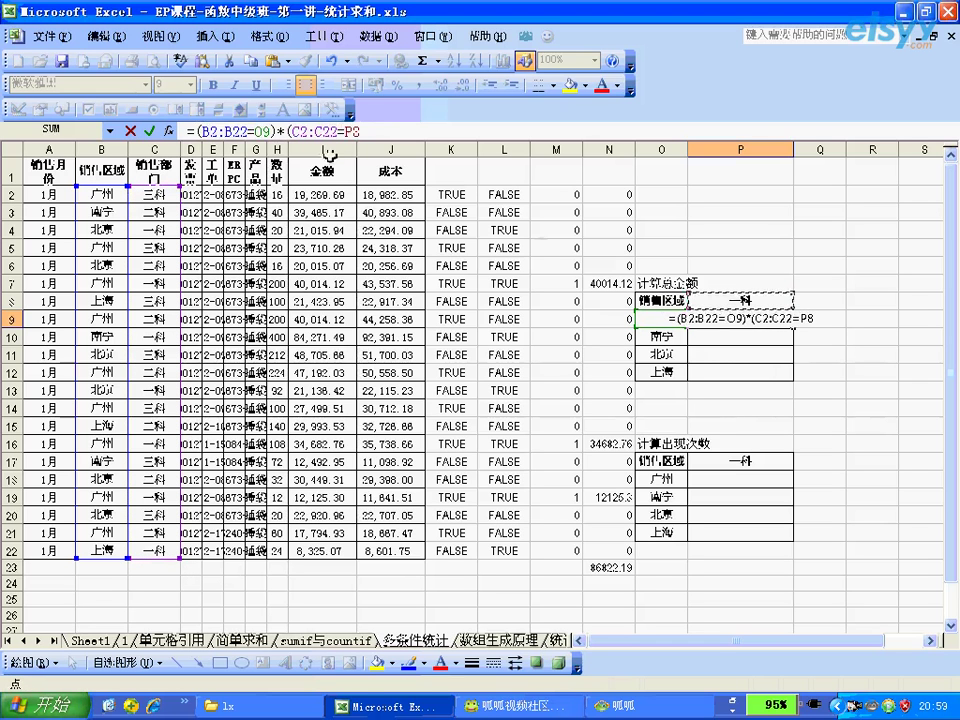
type(")")
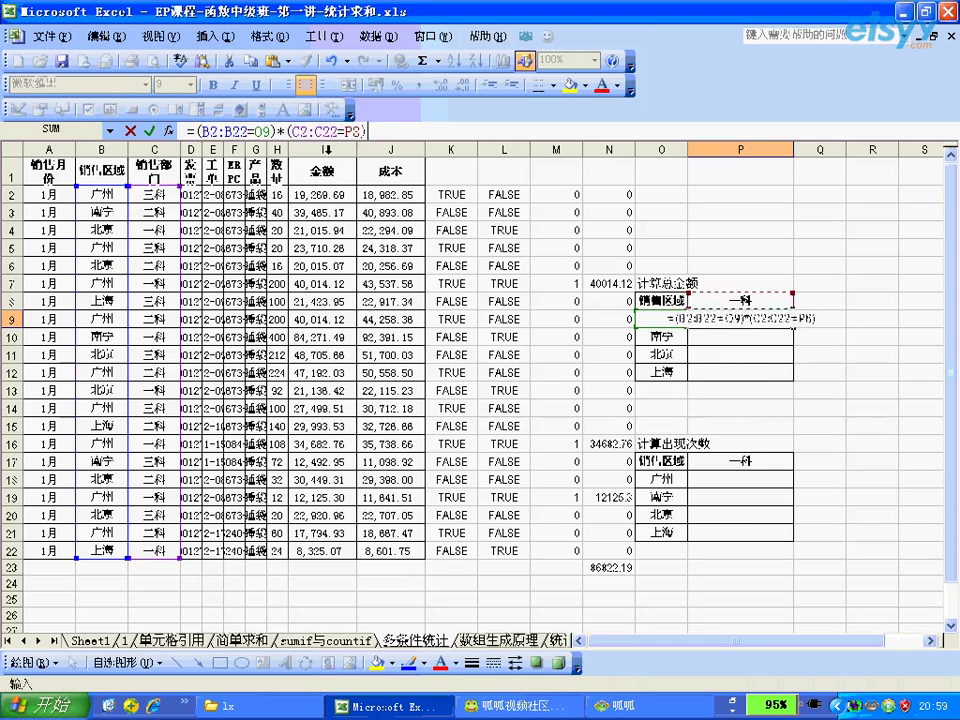
type("*")
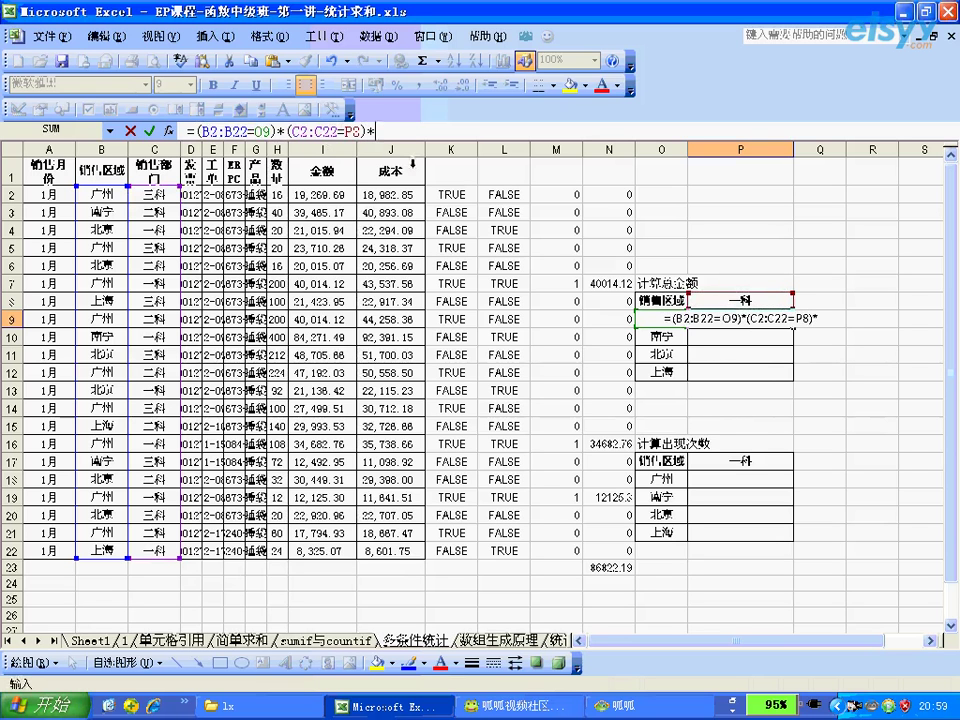
left_click(340, 195)
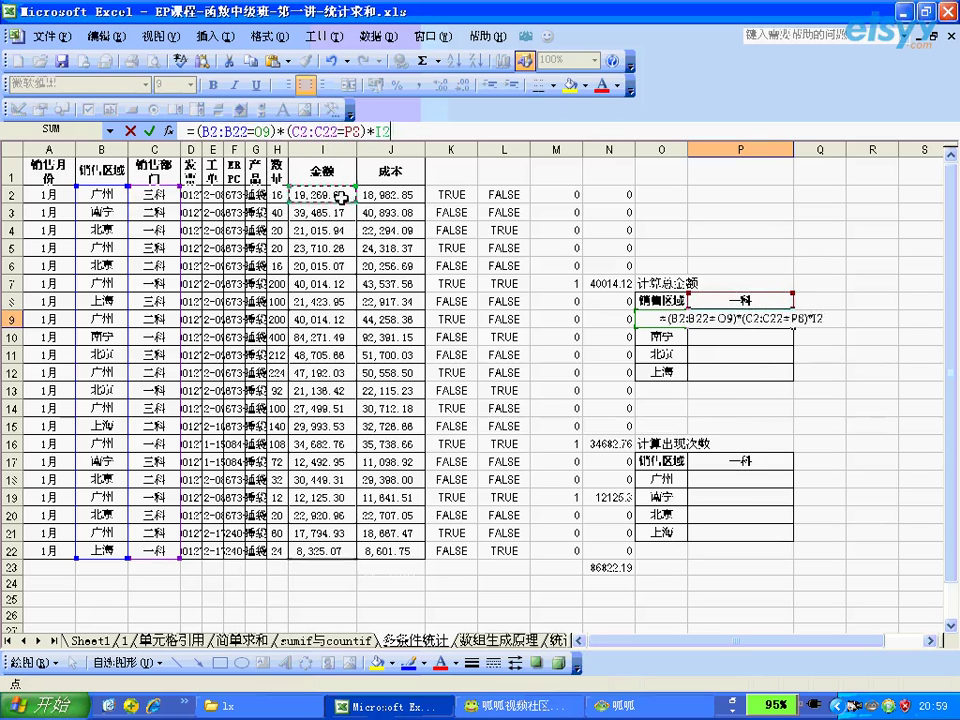
left_click_drag(340, 195, 340, 551)
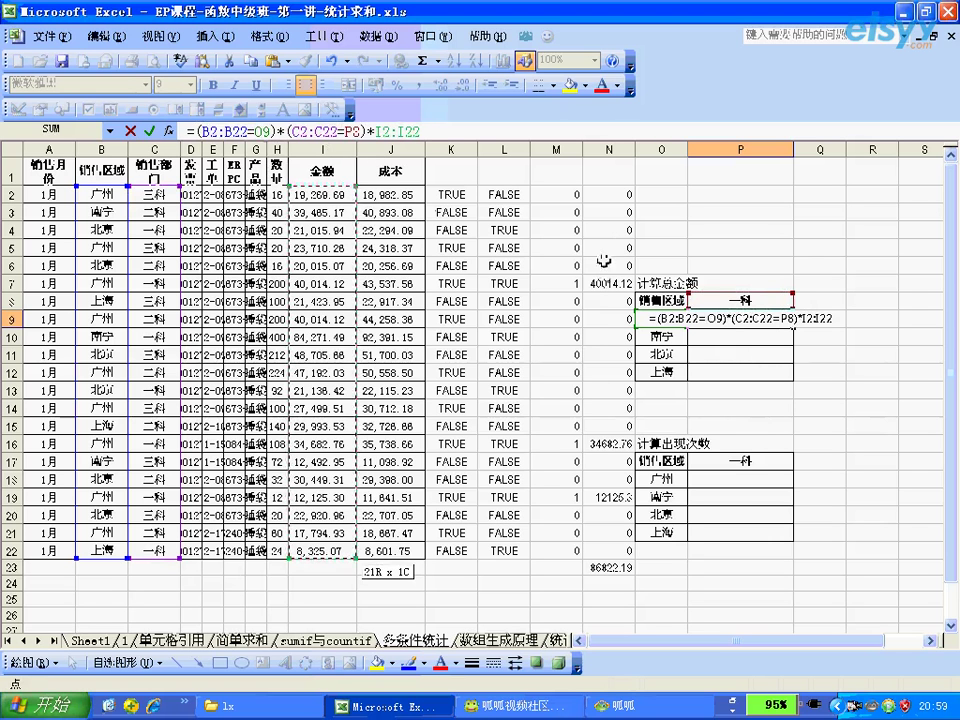
Step: Wrap the P9 expression in SUM and enter it as an array formula
left_click(196, 131)
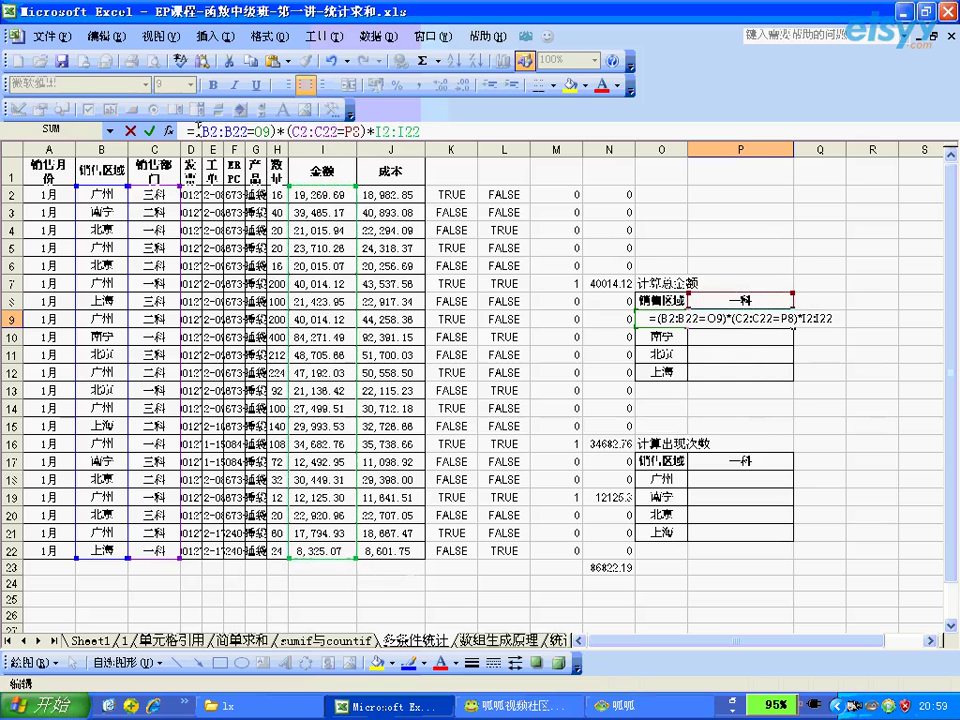
type("sum(")
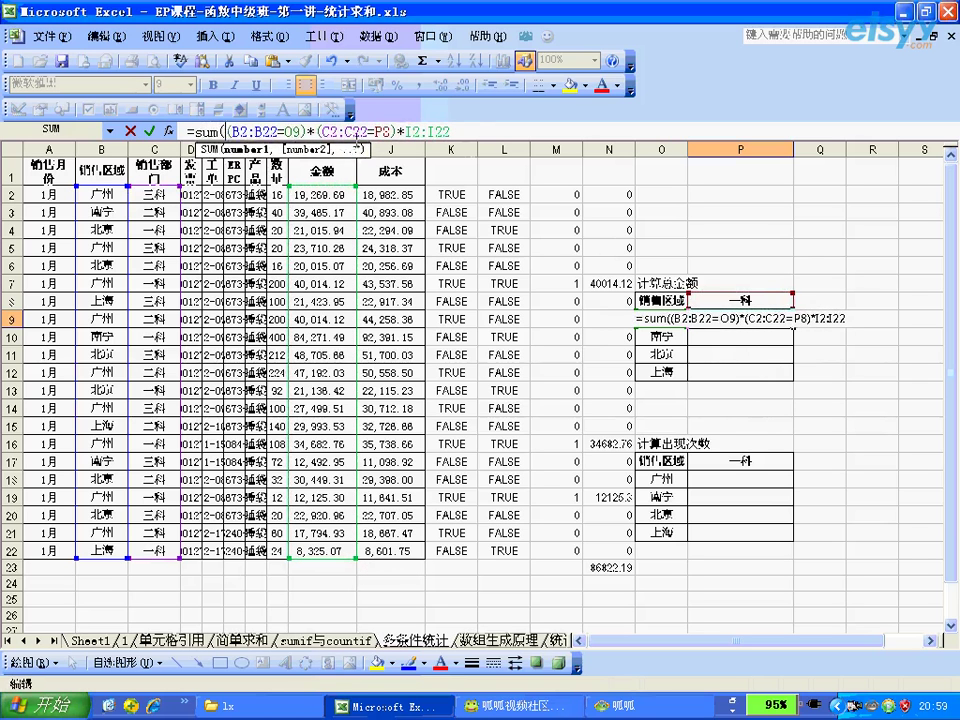
left_click(462, 131)
type(")")
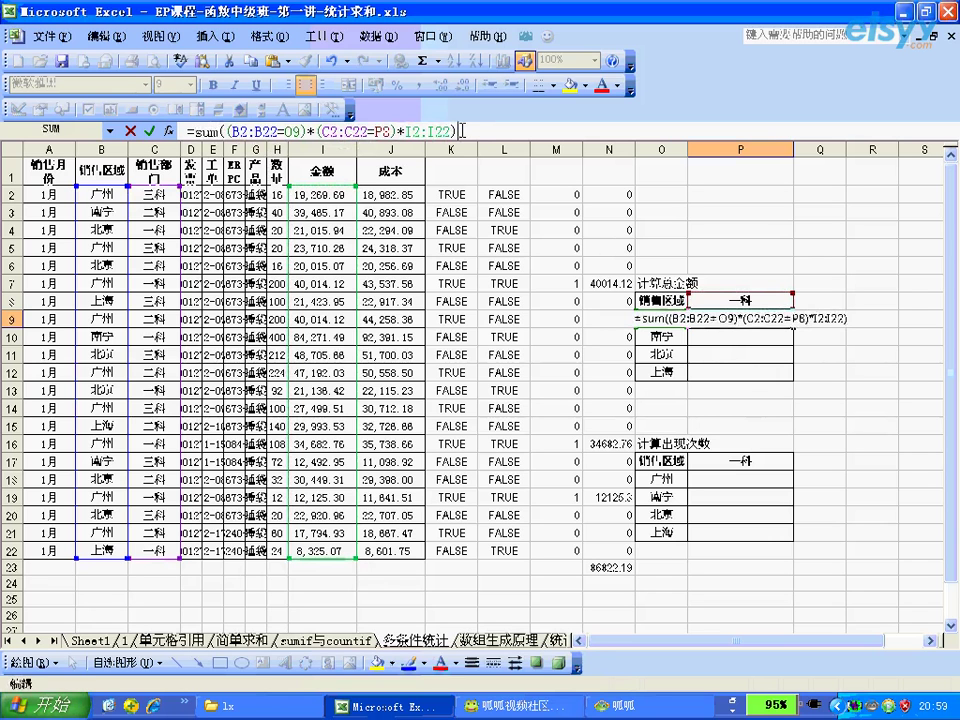
key("ctrl+shift+Return")
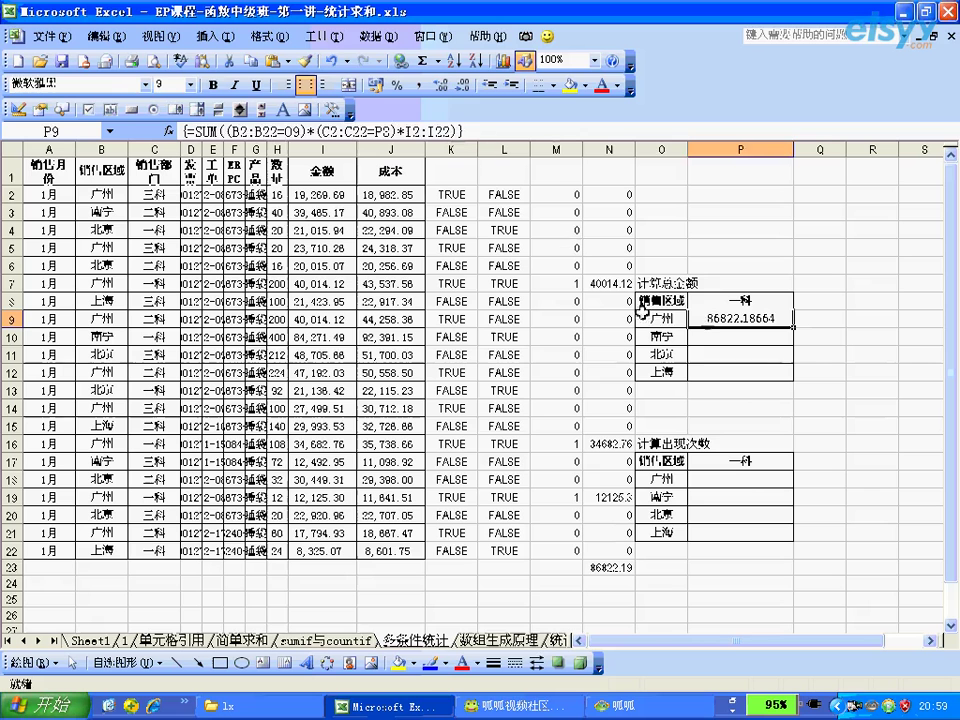
Step: Check the 广州 criterion in O9 and the 一科 criterion in P8 against the array formula in P9
key("Left")
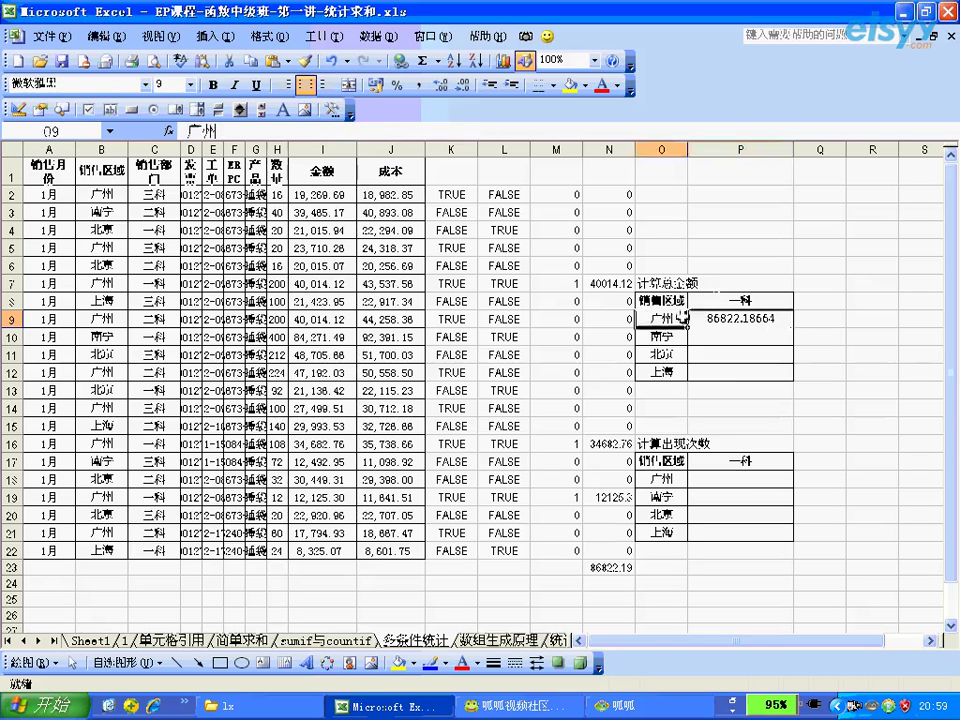
left_click(720, 298)
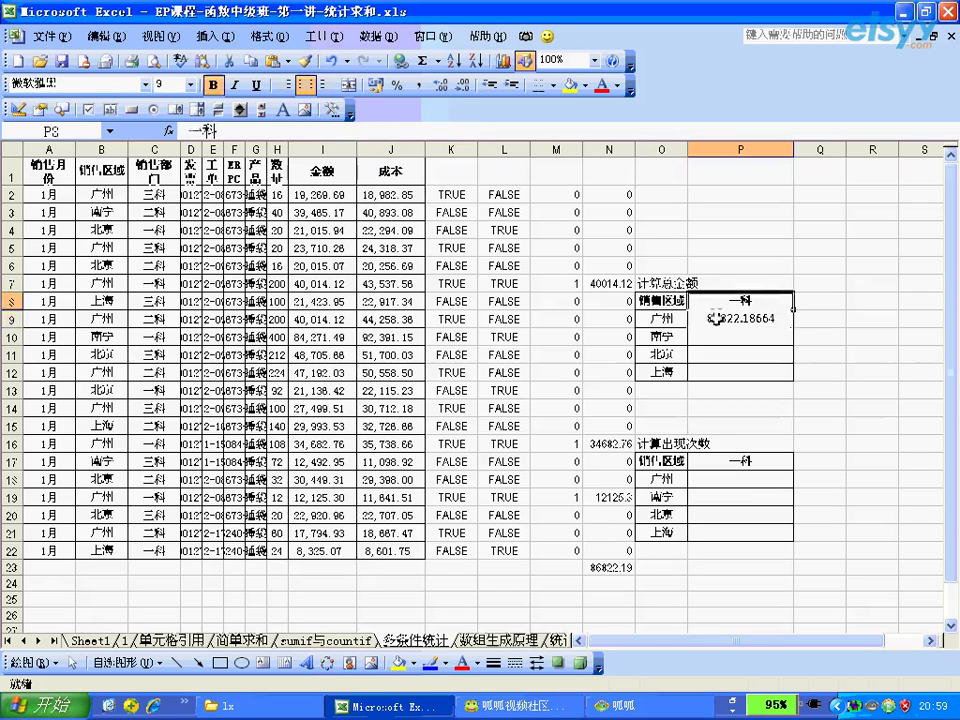
left_click(719, 318)
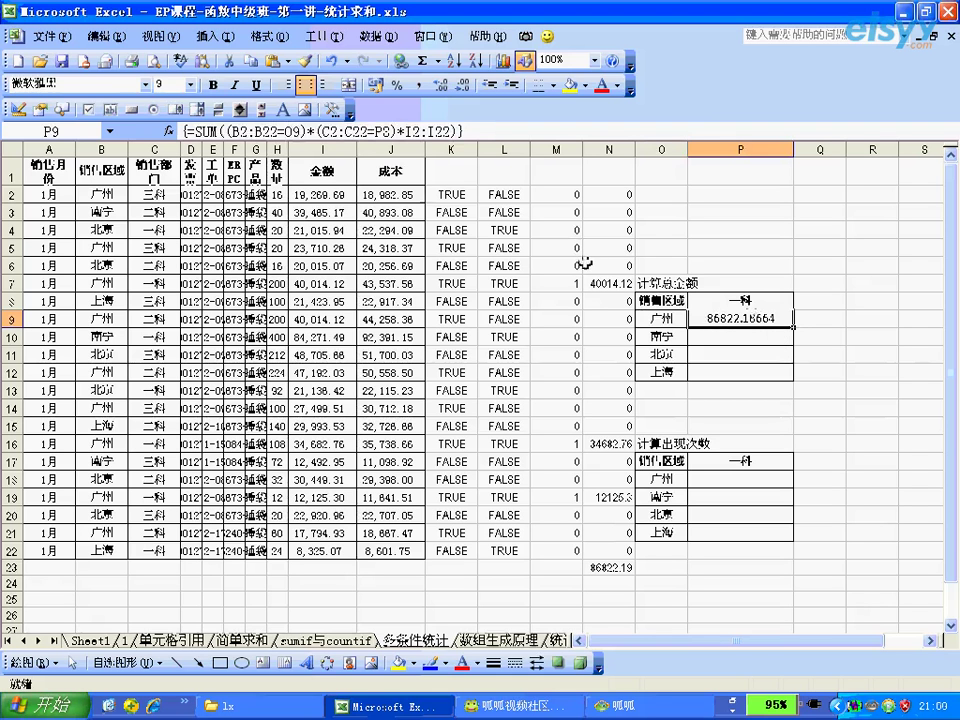
Step: Make $B$2:$B$22, $C$2:$C$22, $P$8 and $I$2:$I$22 absolute in the P9 formula, and re-enter it as an array formula
left_click(276, 131)
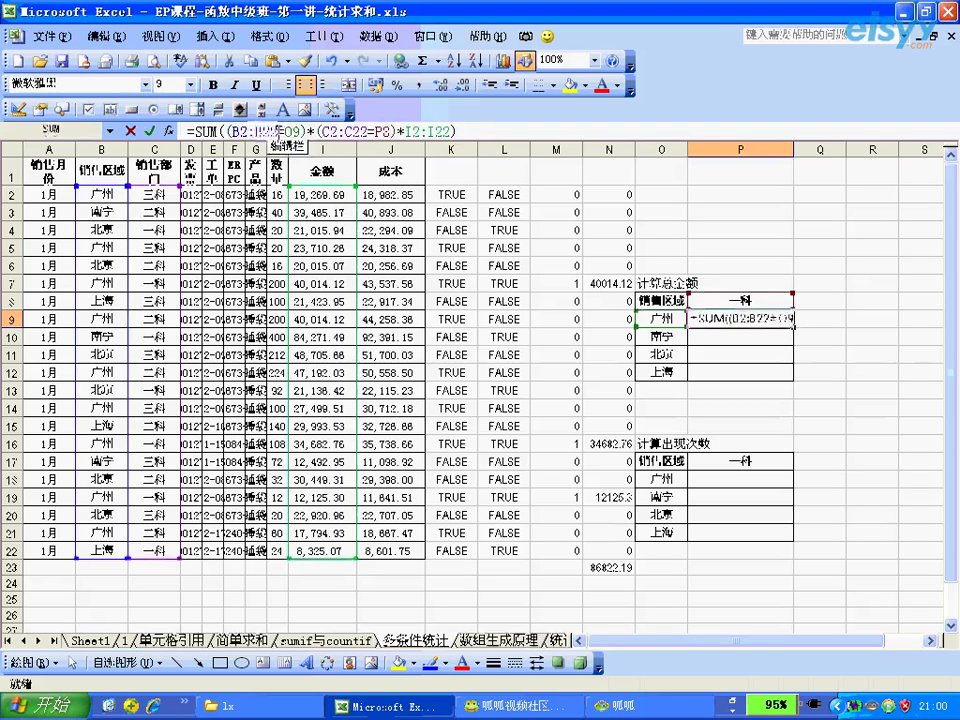
left_click_drag(276, 131, 233, 131)
key("F4")
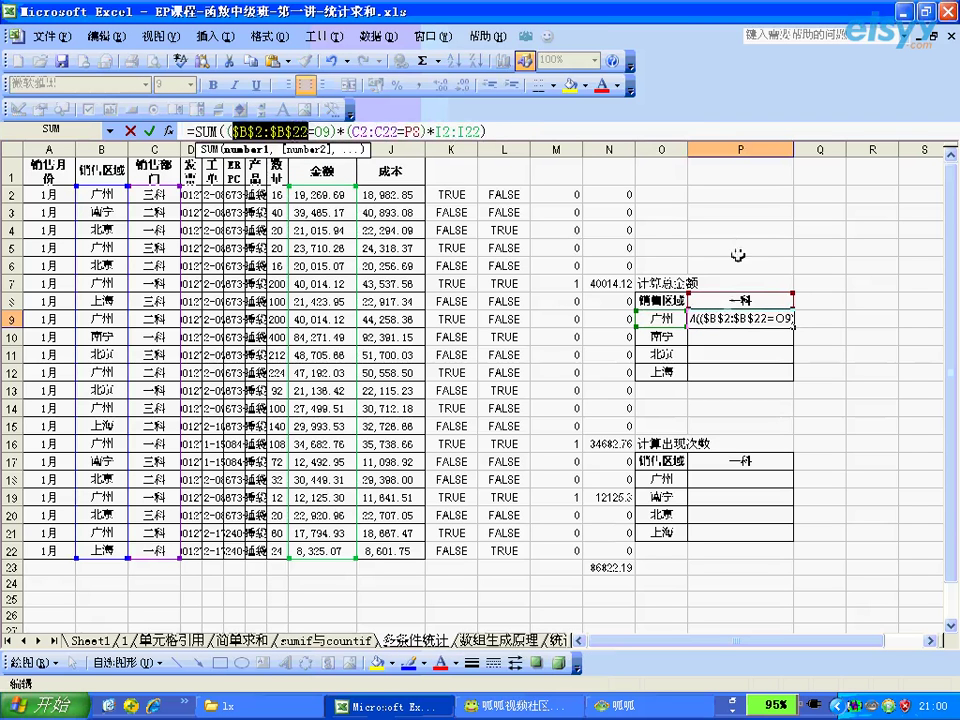
left_click(412, 130)
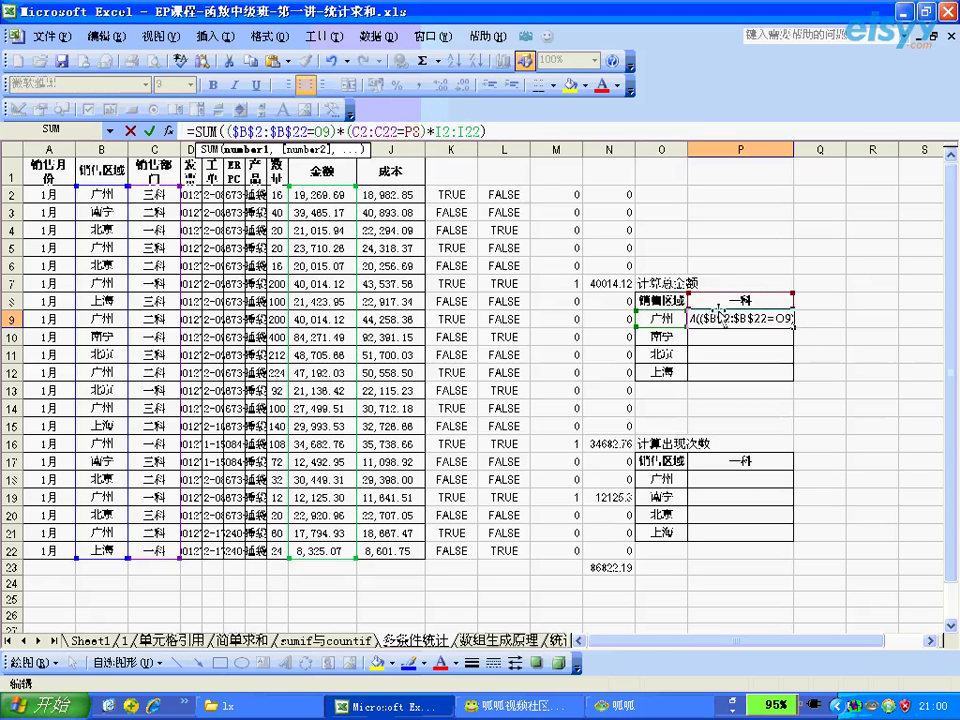
key("F4")
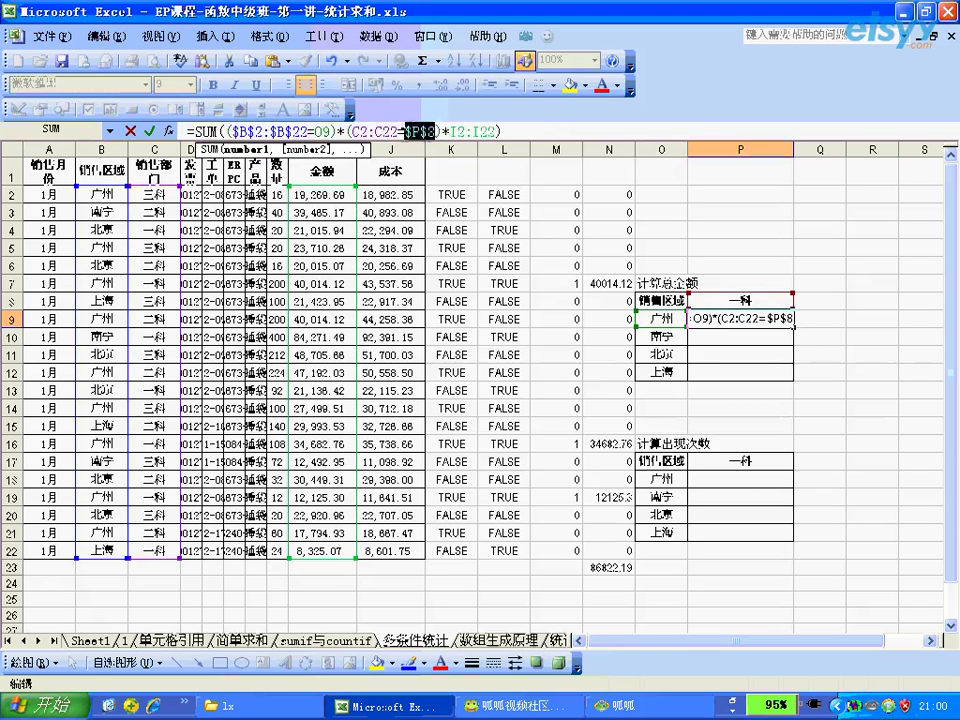
left_click_drag(396, 131, 347, 131)
key("F4")
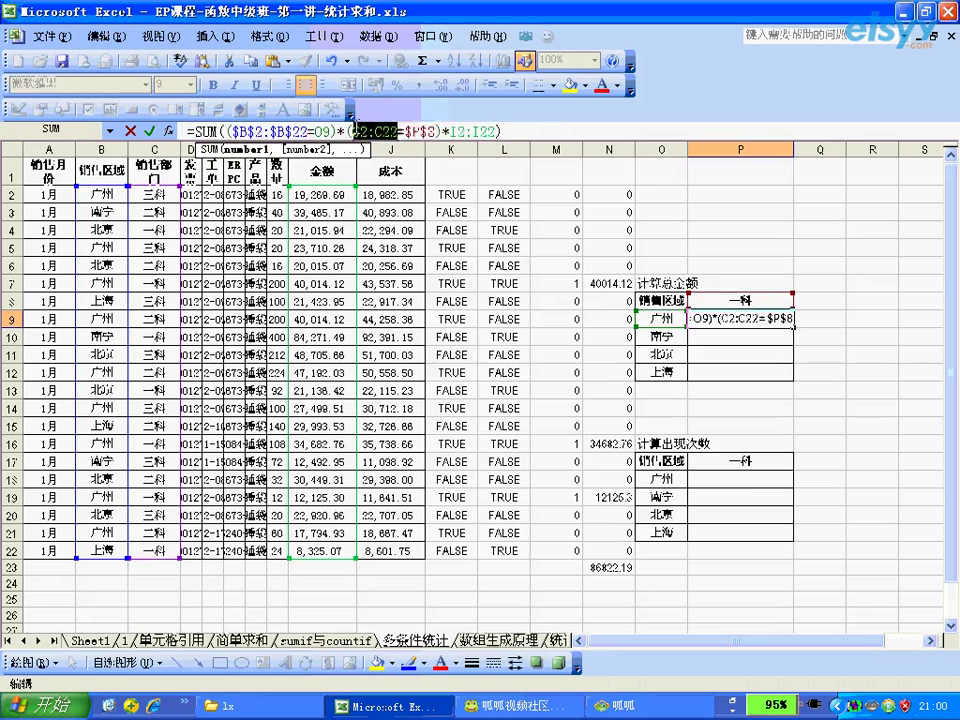
left_click_drag(527, 131, 500, 131)
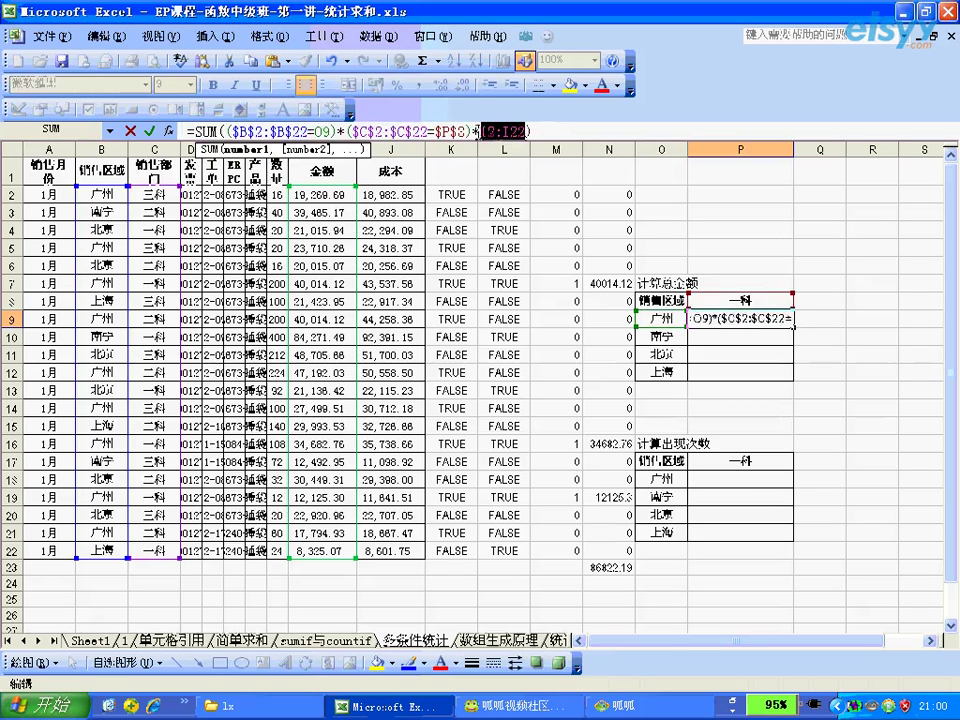
key("F4")
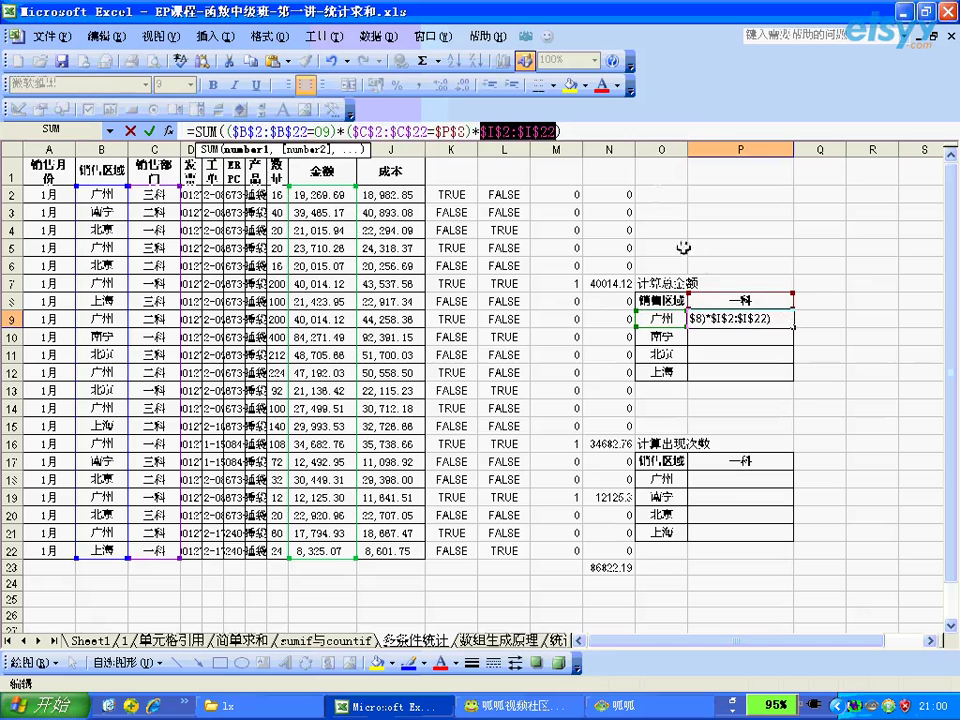
key("ctrl+shift+Return")
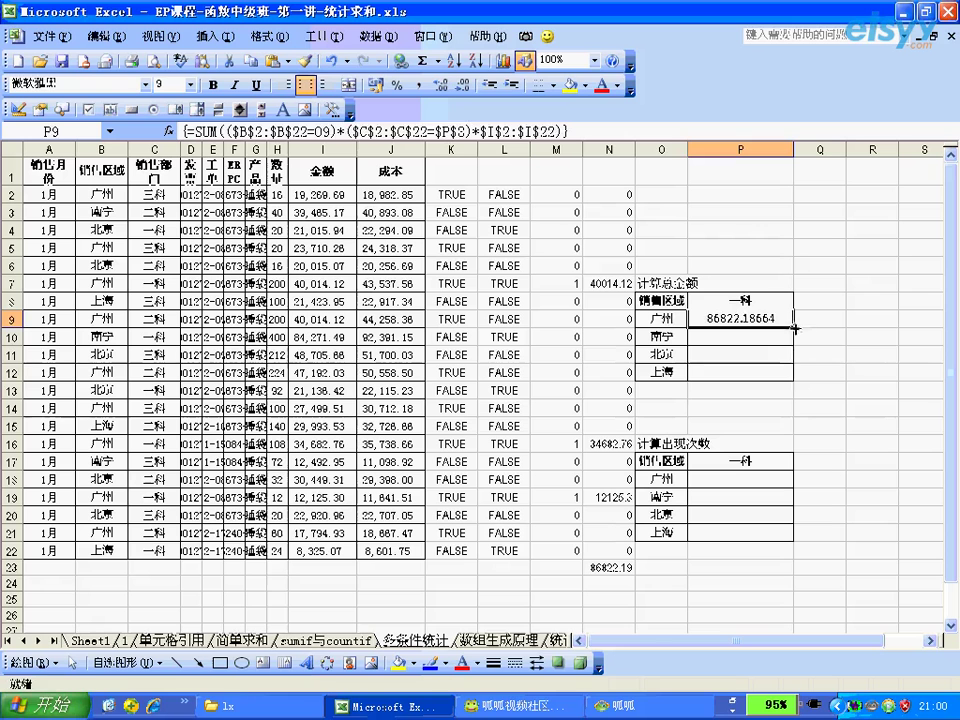
Step: Fill the P9 array formula down to P12 and check the copied formulas for the other regions
left_click_drag(793, 340, 790, 382)
left_click(760, 372)
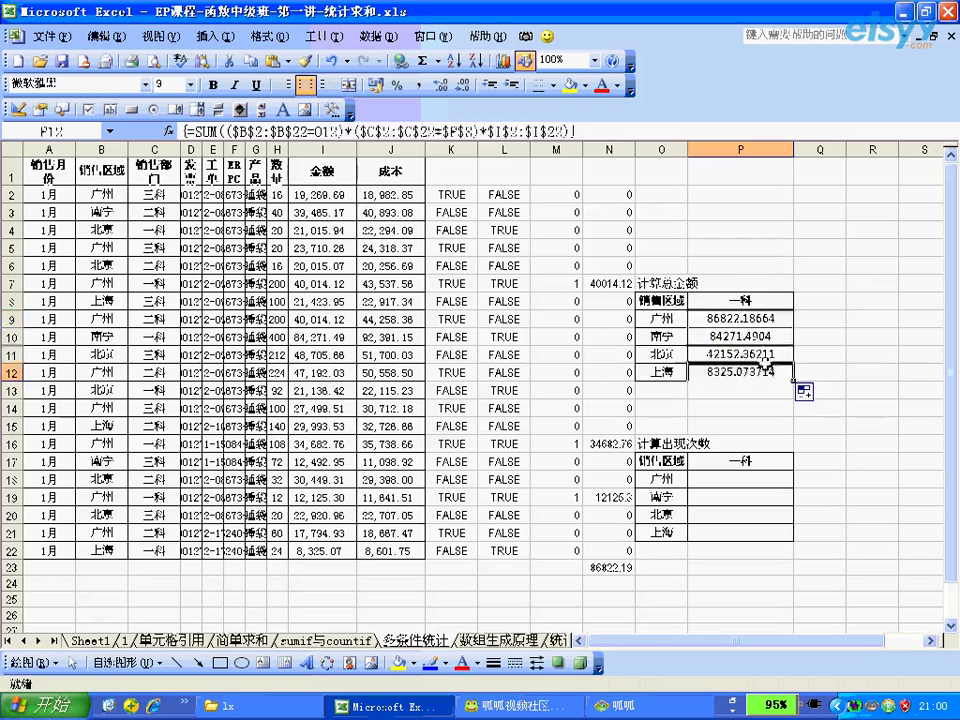
left_click(750, 320)
left_click(757, 356)
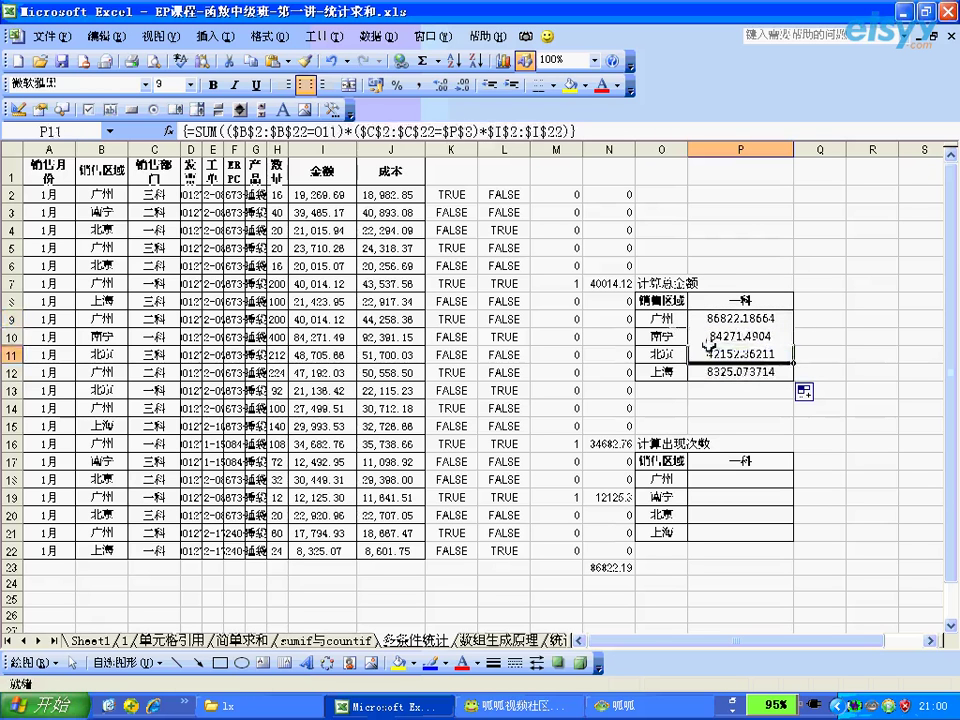
Step: Review the 一科 totals in P9:P12 against the region labels in O9:O12 and the header in P8
left_click(662, 337)
left_click_drag(722, 322, 720, 366)
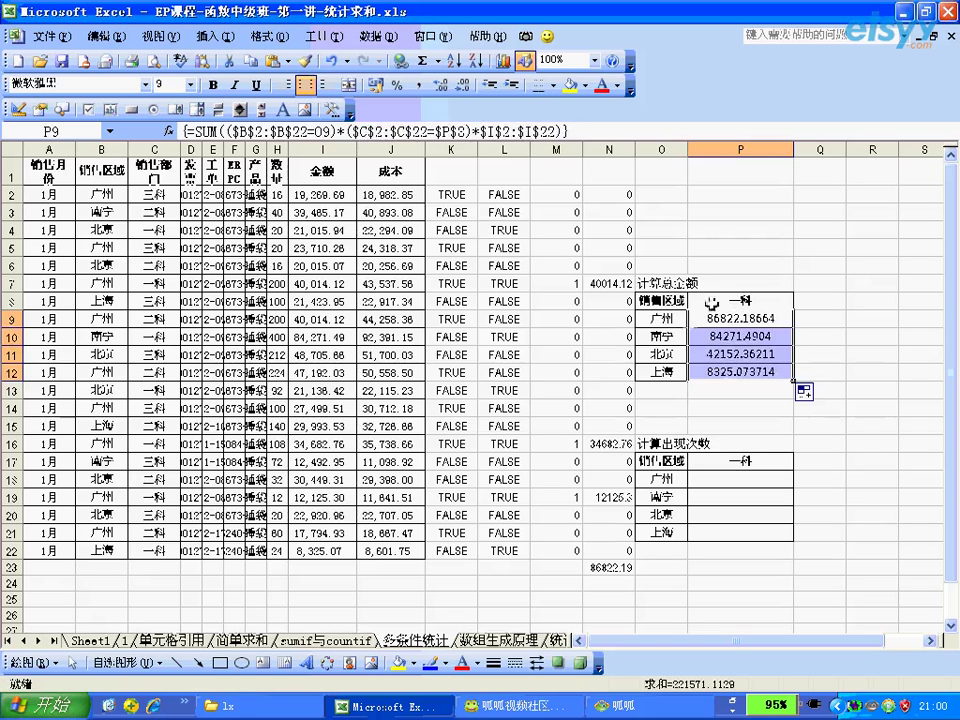
left_click(664, 321)
left_click(664, 354)
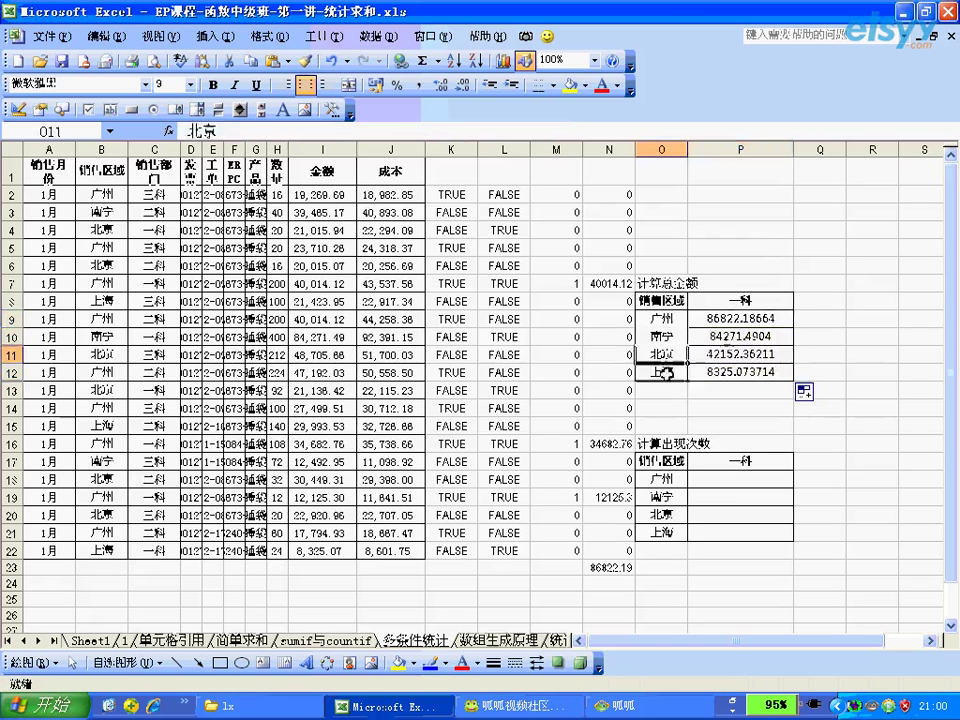
left_click(664, 372)
left_click(735, 302)
left_click(822, 300)
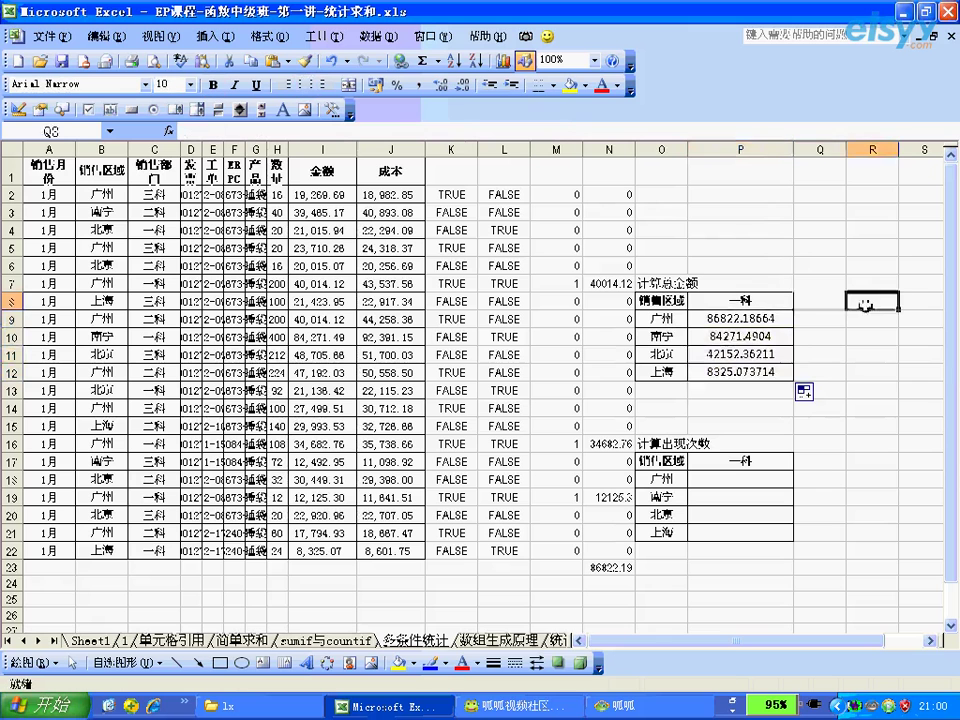
Step: Examine the 计算总金额 table layout and how the P9 formula relates to its criteria in O9 and P8
left_click_drag(650, 300, 850, 378)
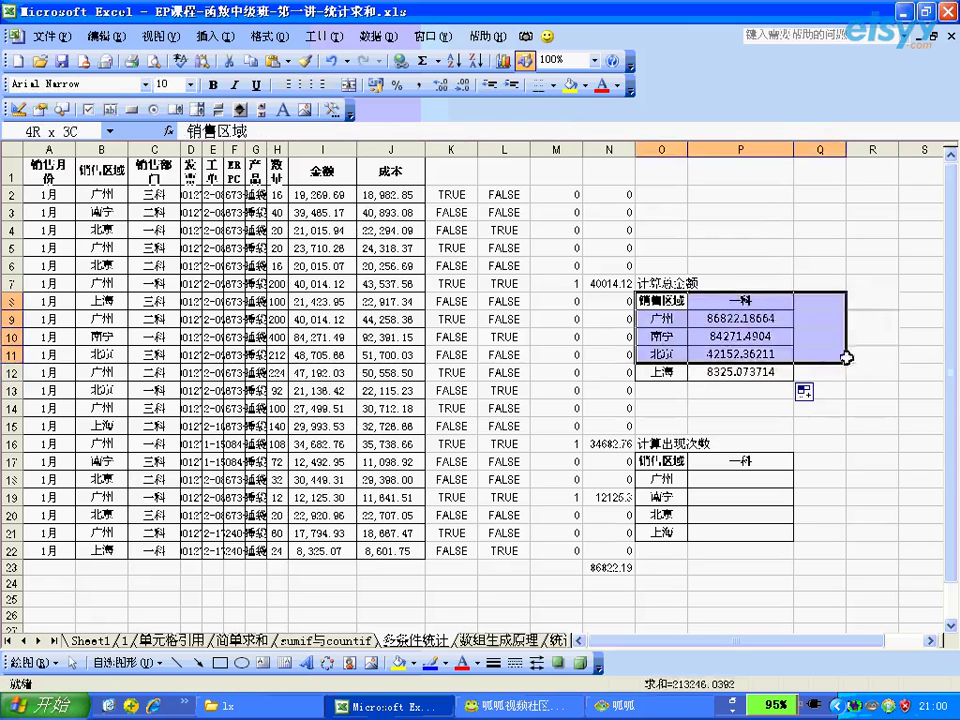
left_click(749, 318)
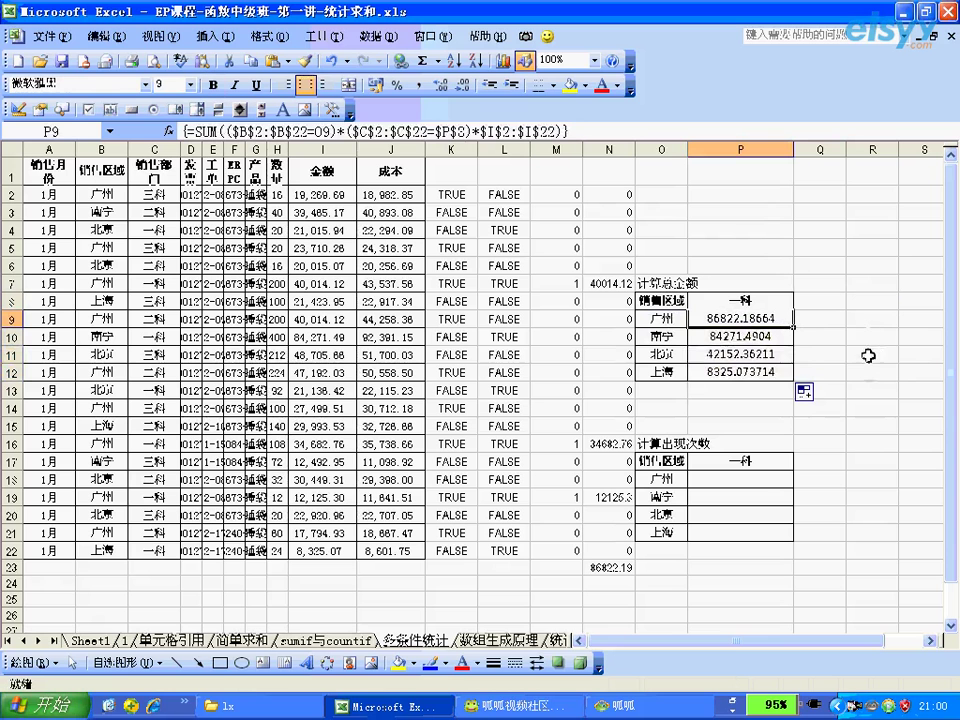
left_click_drag(852, 372, 738, 317)
left_click(738, 318)
left_click(654, 318)
left_click(700, 300)
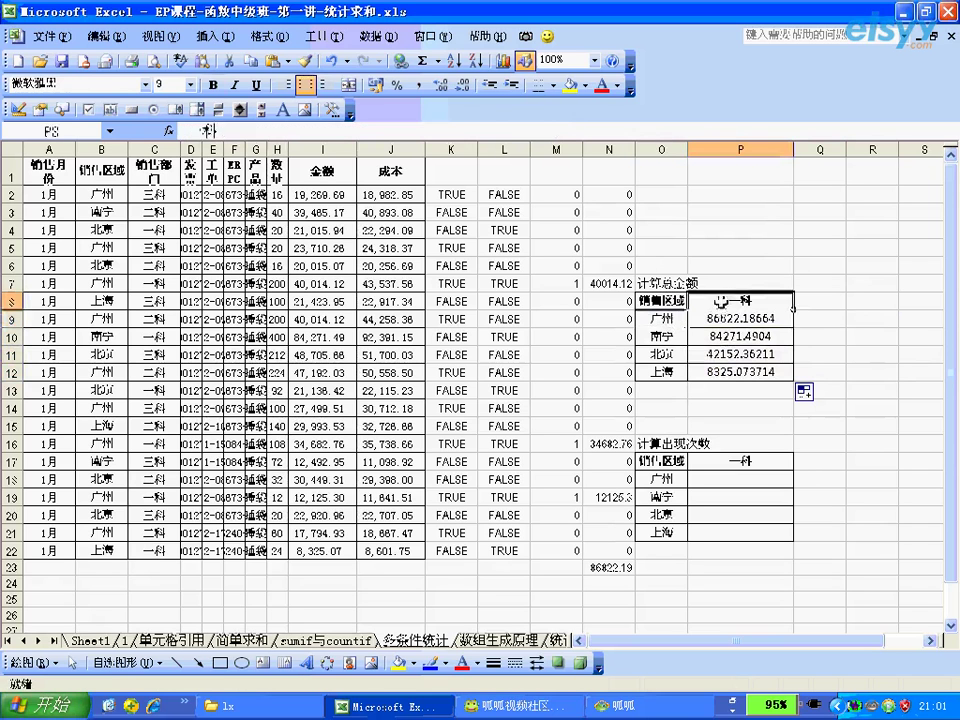
Step: Copy the P9 SUM formula text, switch to the 呱呱视频社区 chat room, and send it to 大家
left_click(722, 316)
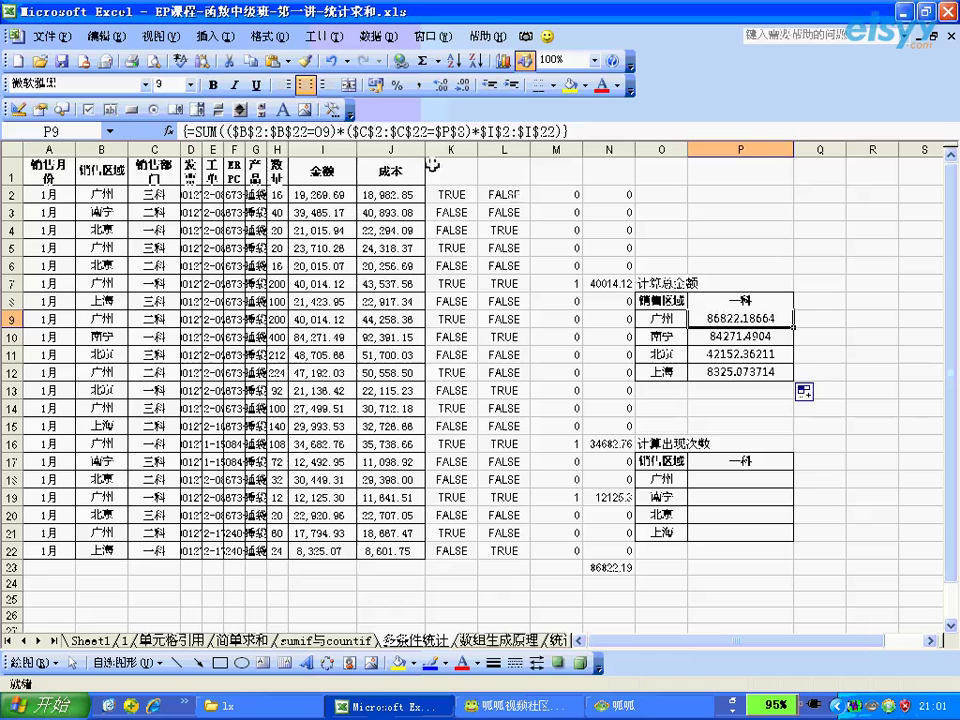
key("F2")
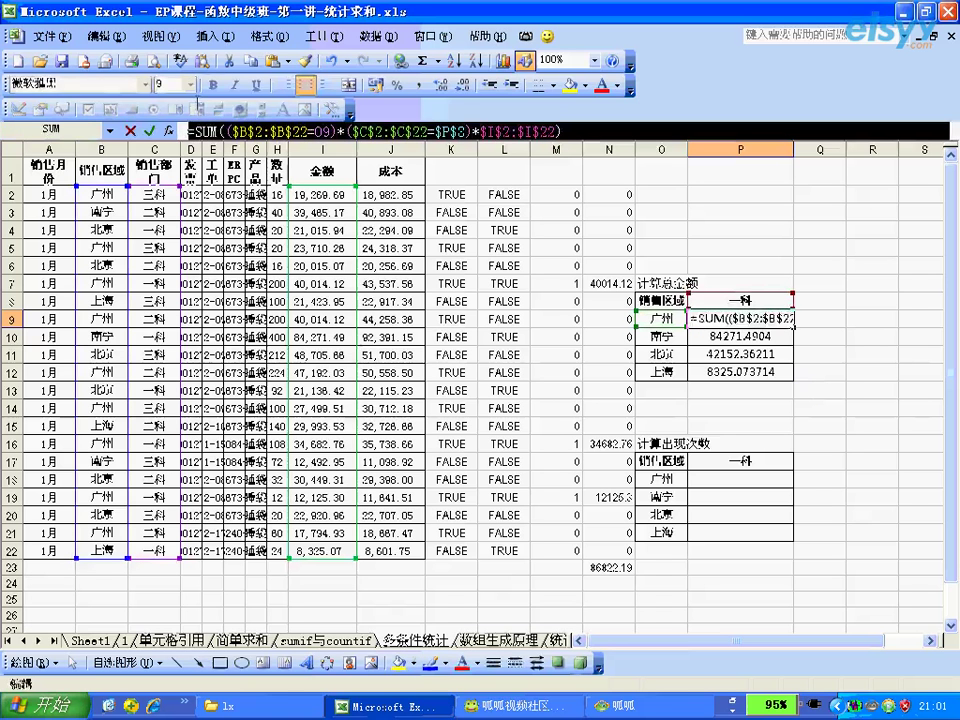
key("ctrl+shift+Return")
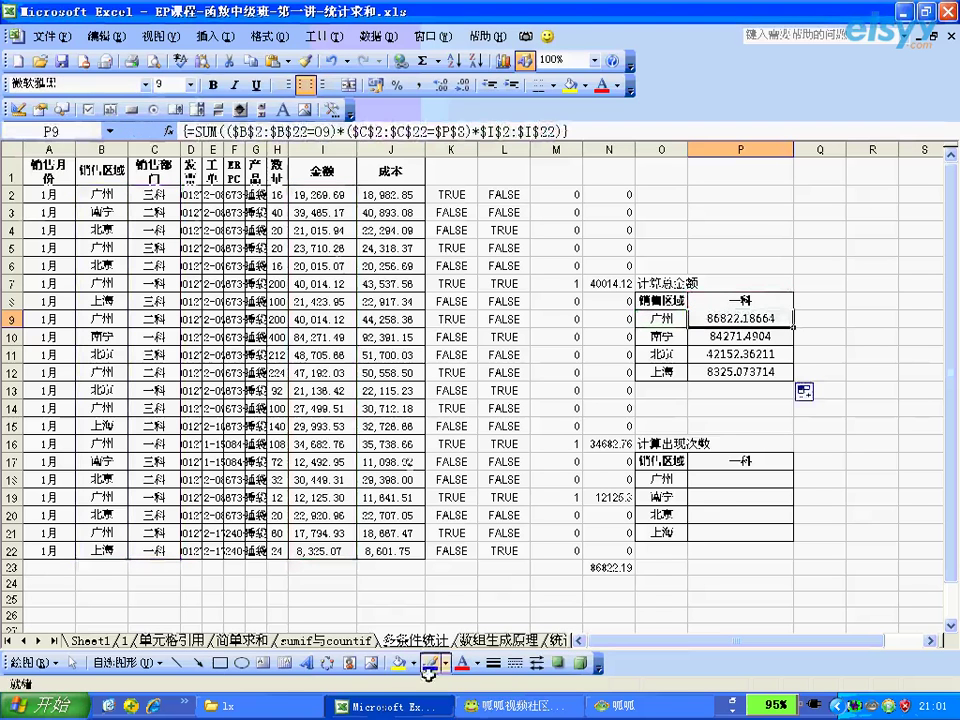
left_click(500, 707)
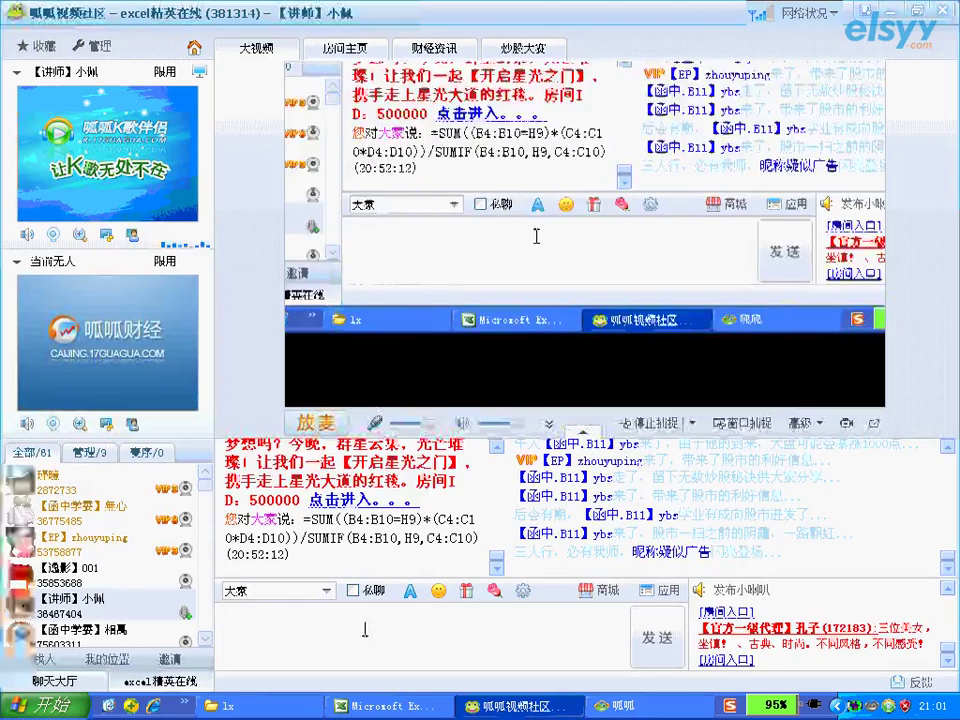
type("=SUM(($B$2:$B$22=O9)*($C$2:$C$22=$P$8)*$I$2:$I$22)")
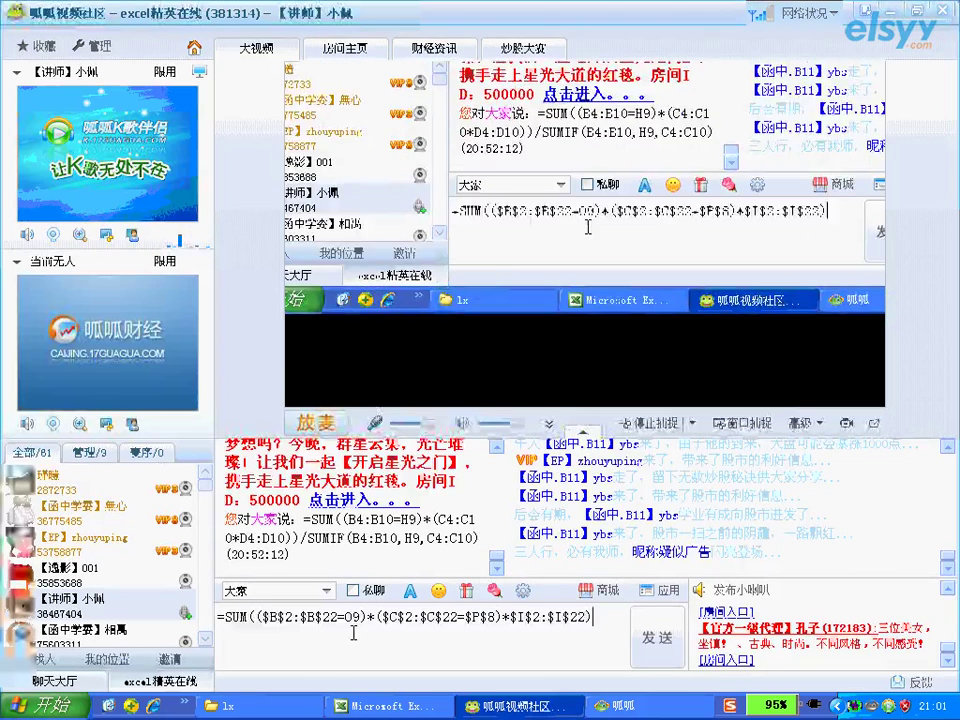
key("Return")
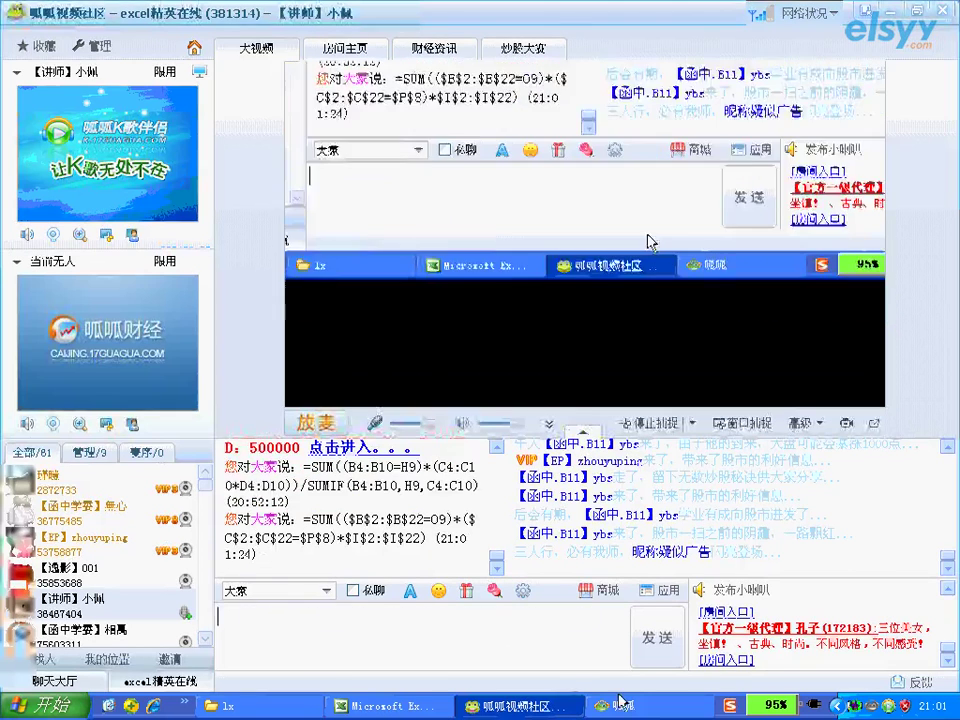
left_click(620, 702)
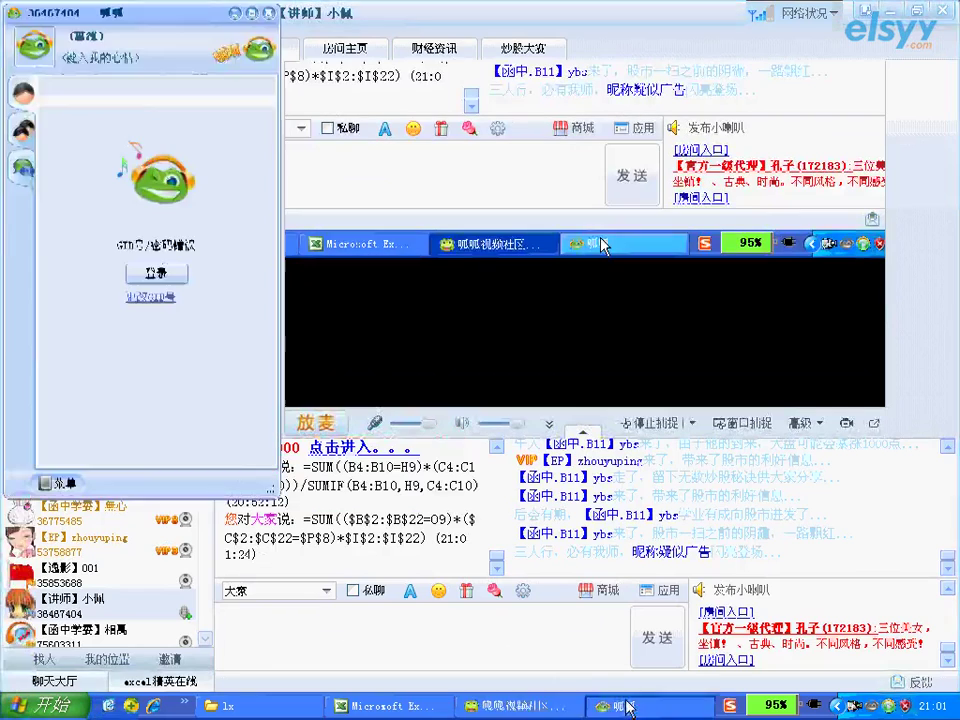
left_click(552, 705)
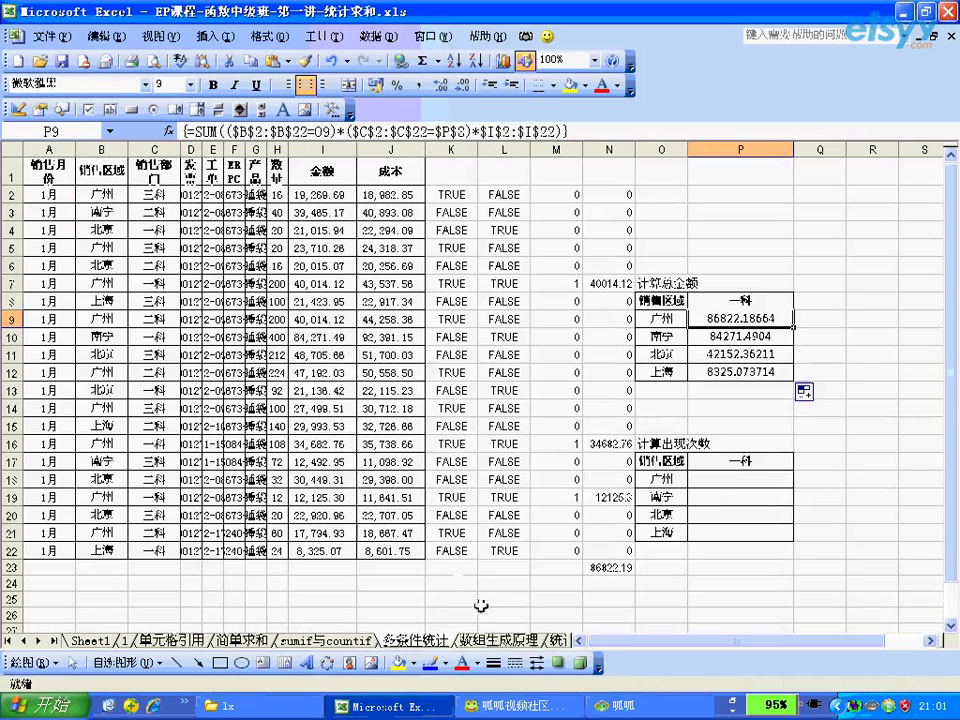
Step: Return to Excel and examine the array multiplication examples under 运算 on the 数组生成原理 sheet
left_click(500, 641)
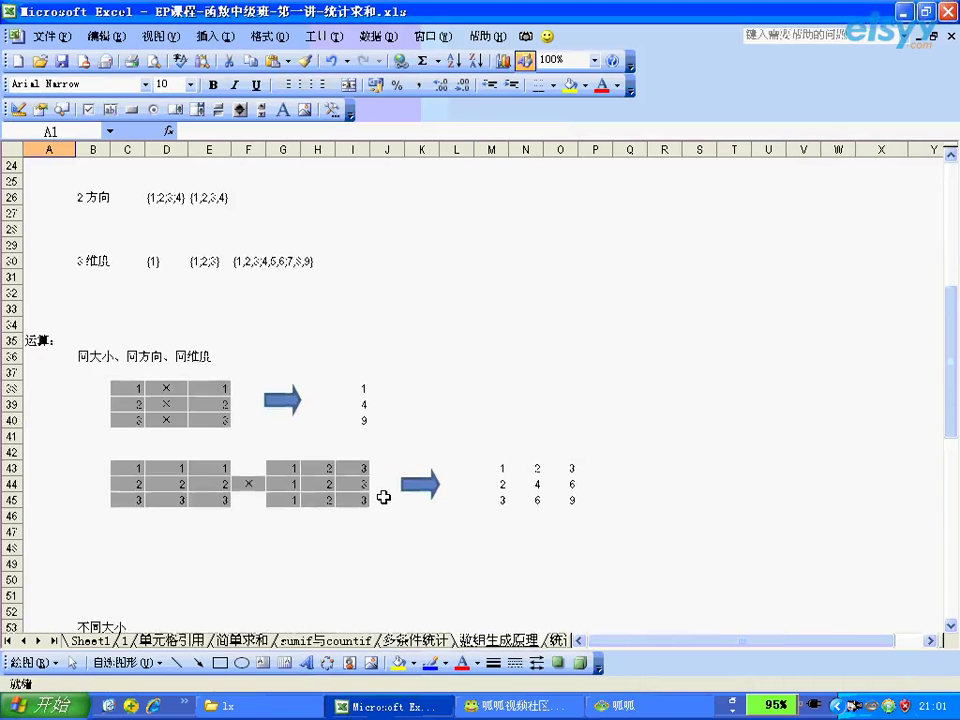
scroll(383, 497, "down", 1)
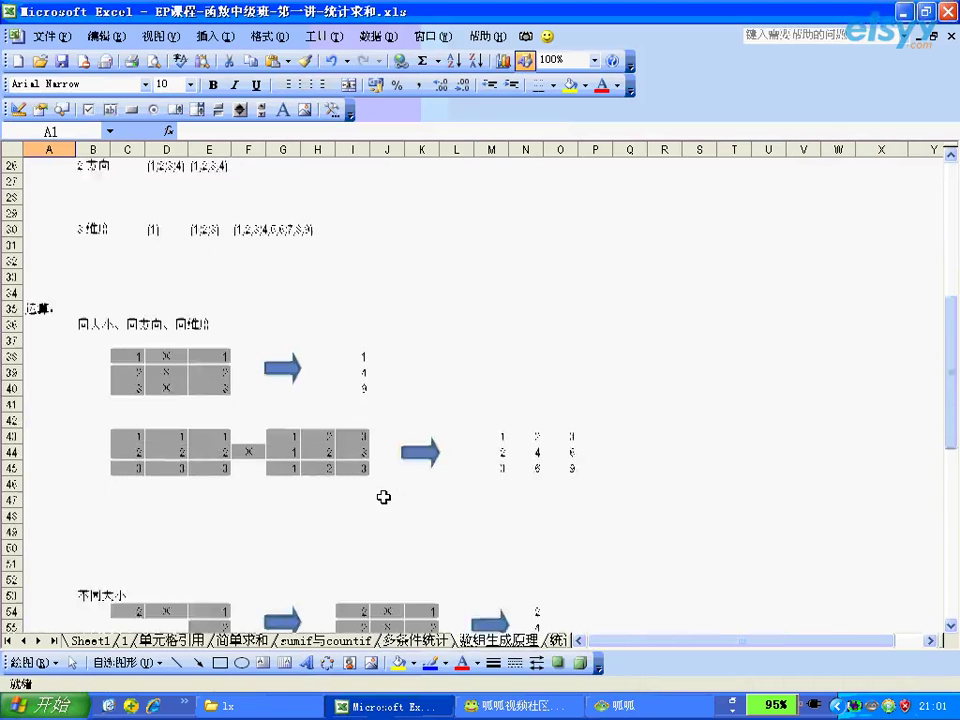
scroll(383, 497, "down", 2)
scroll(383, 497, "up", 2)
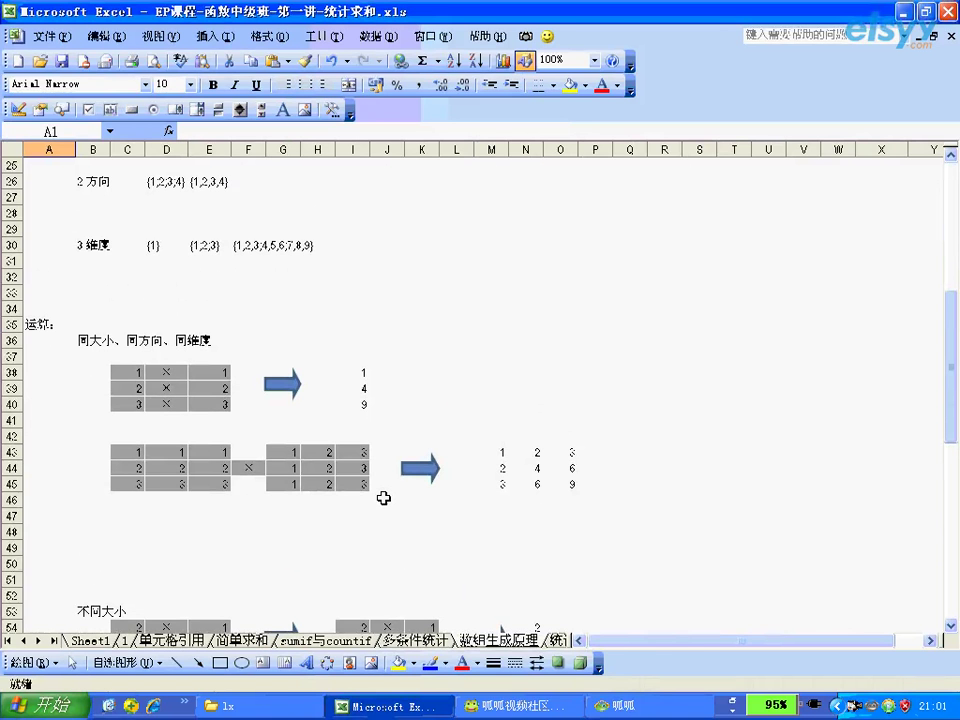
Step: Look over the 统计不重复值, 简单求和 and 计算个税 sheets, and switch back to the 呱呱视频社区 chat room
left_click(556, 641)
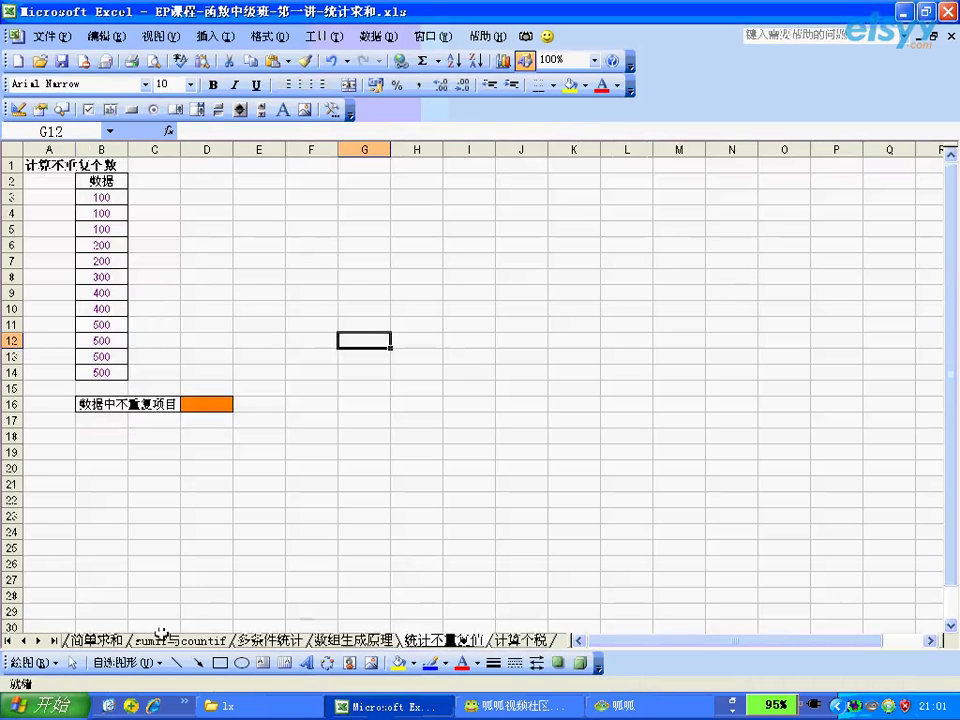
left_click(97, 639)
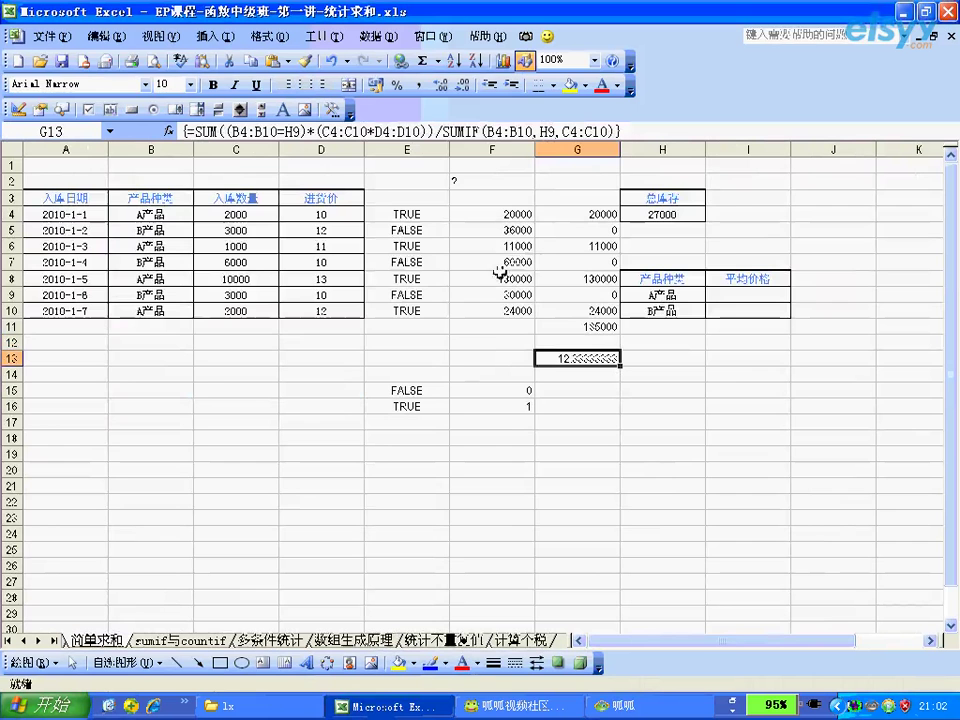
left_click(445, 640)
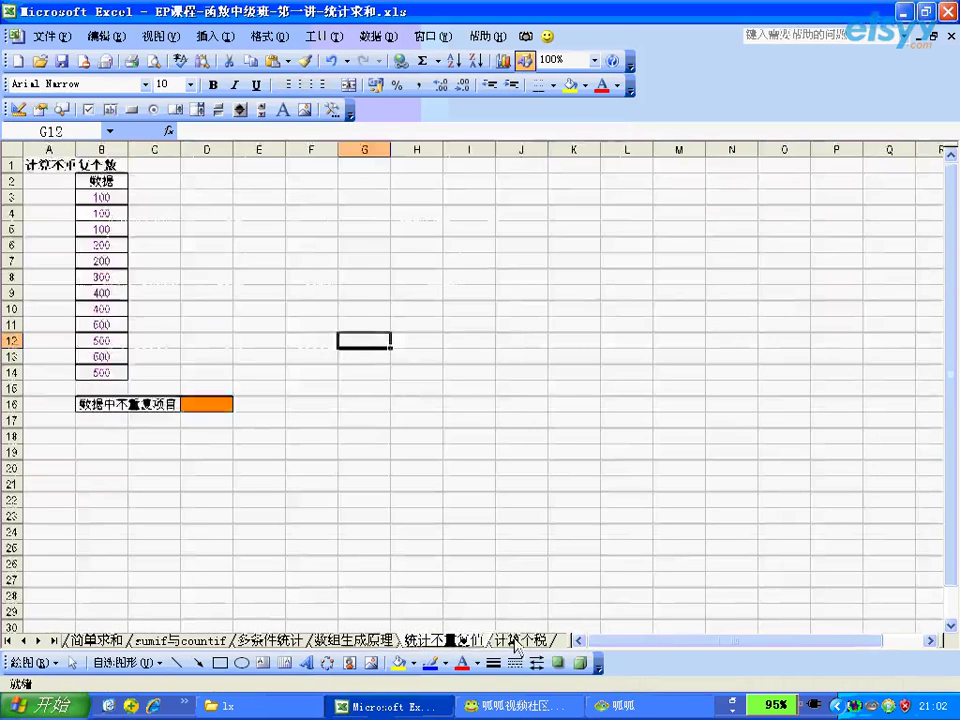
left_click(515, 642)
left_click(478, 642)
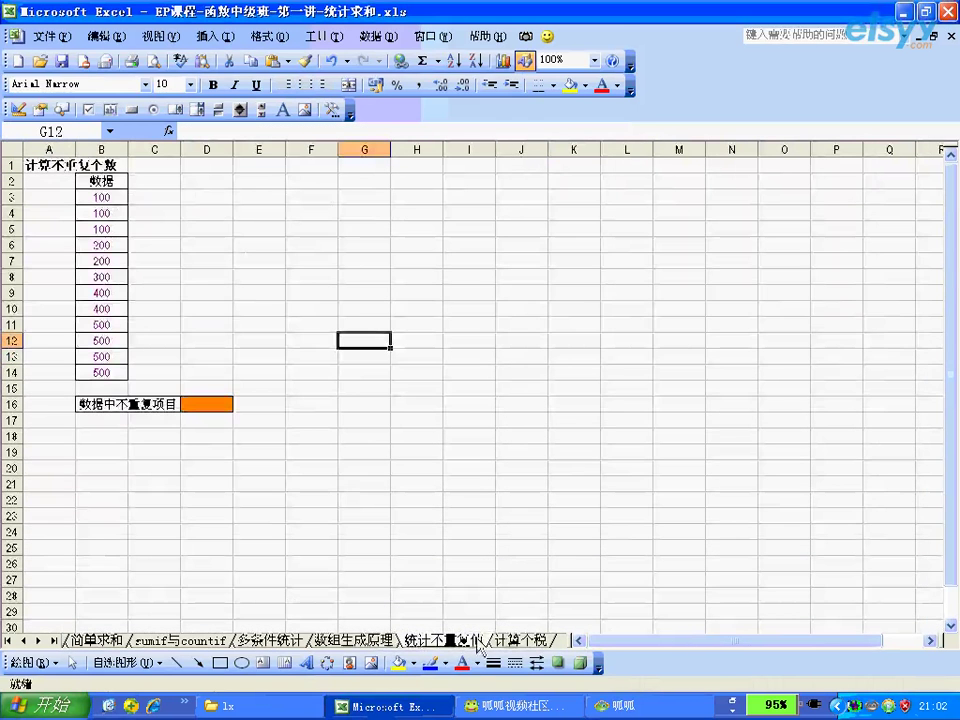
left_click(510, 641)
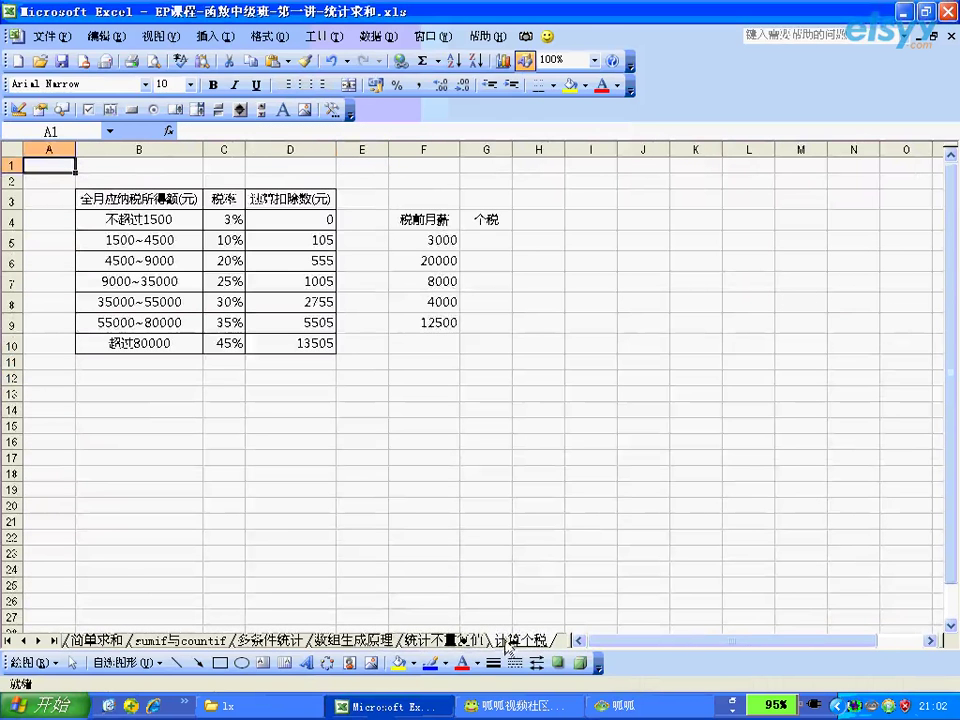
left_click(466, 644)
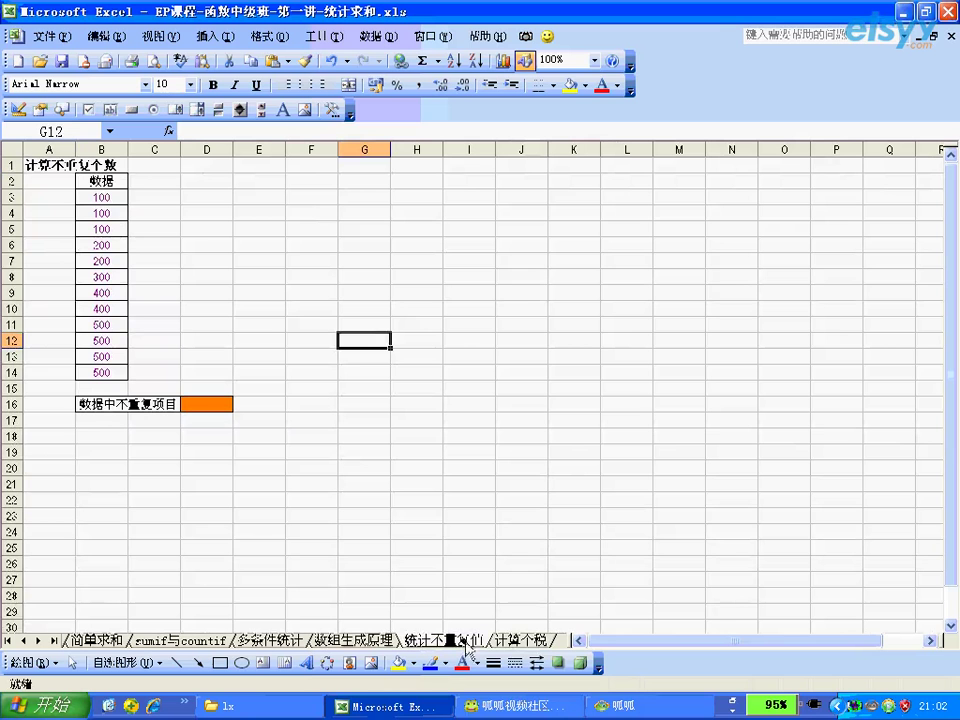
left_click(563, 707)
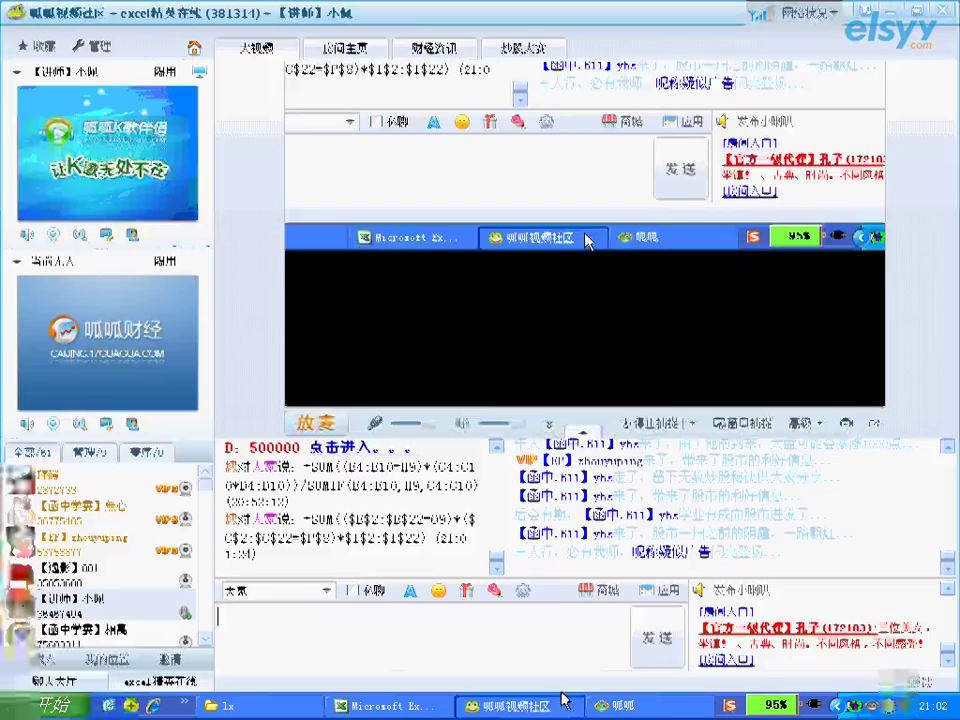